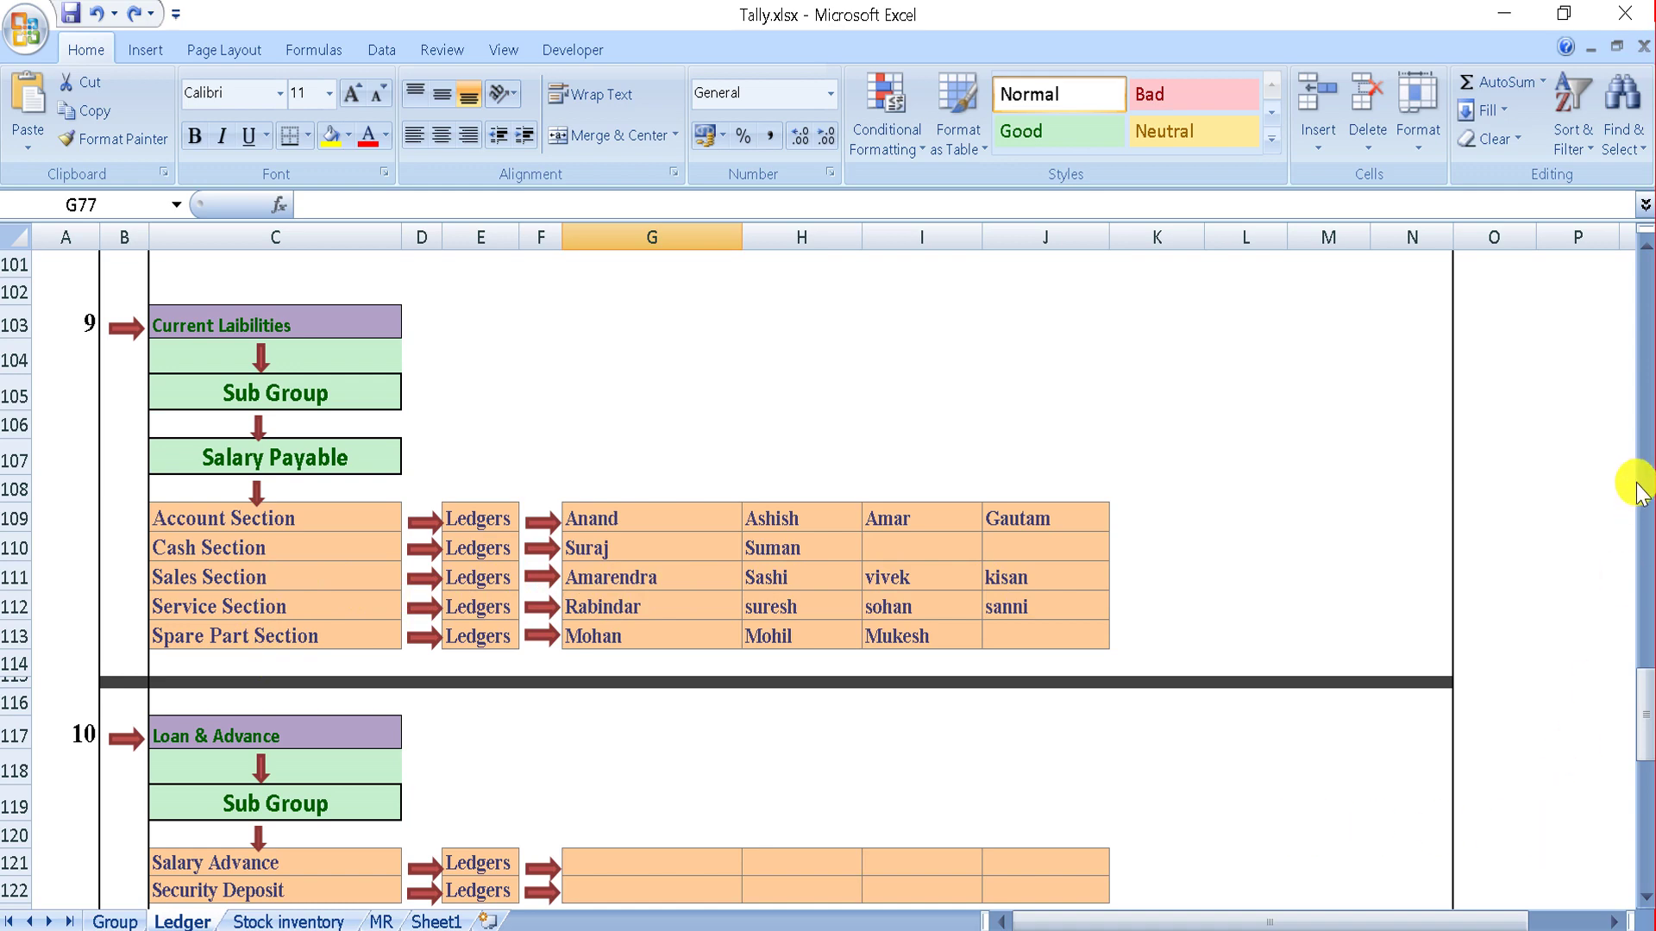
# Step: Page the Excel Ledger sheet up to the Sundry Debtor plan at row 1, then bring up TallyPrime
pyautogui.click(1645, 304)
pyautogui.click(1645, 304)
pyautogui.click(1645, 304)
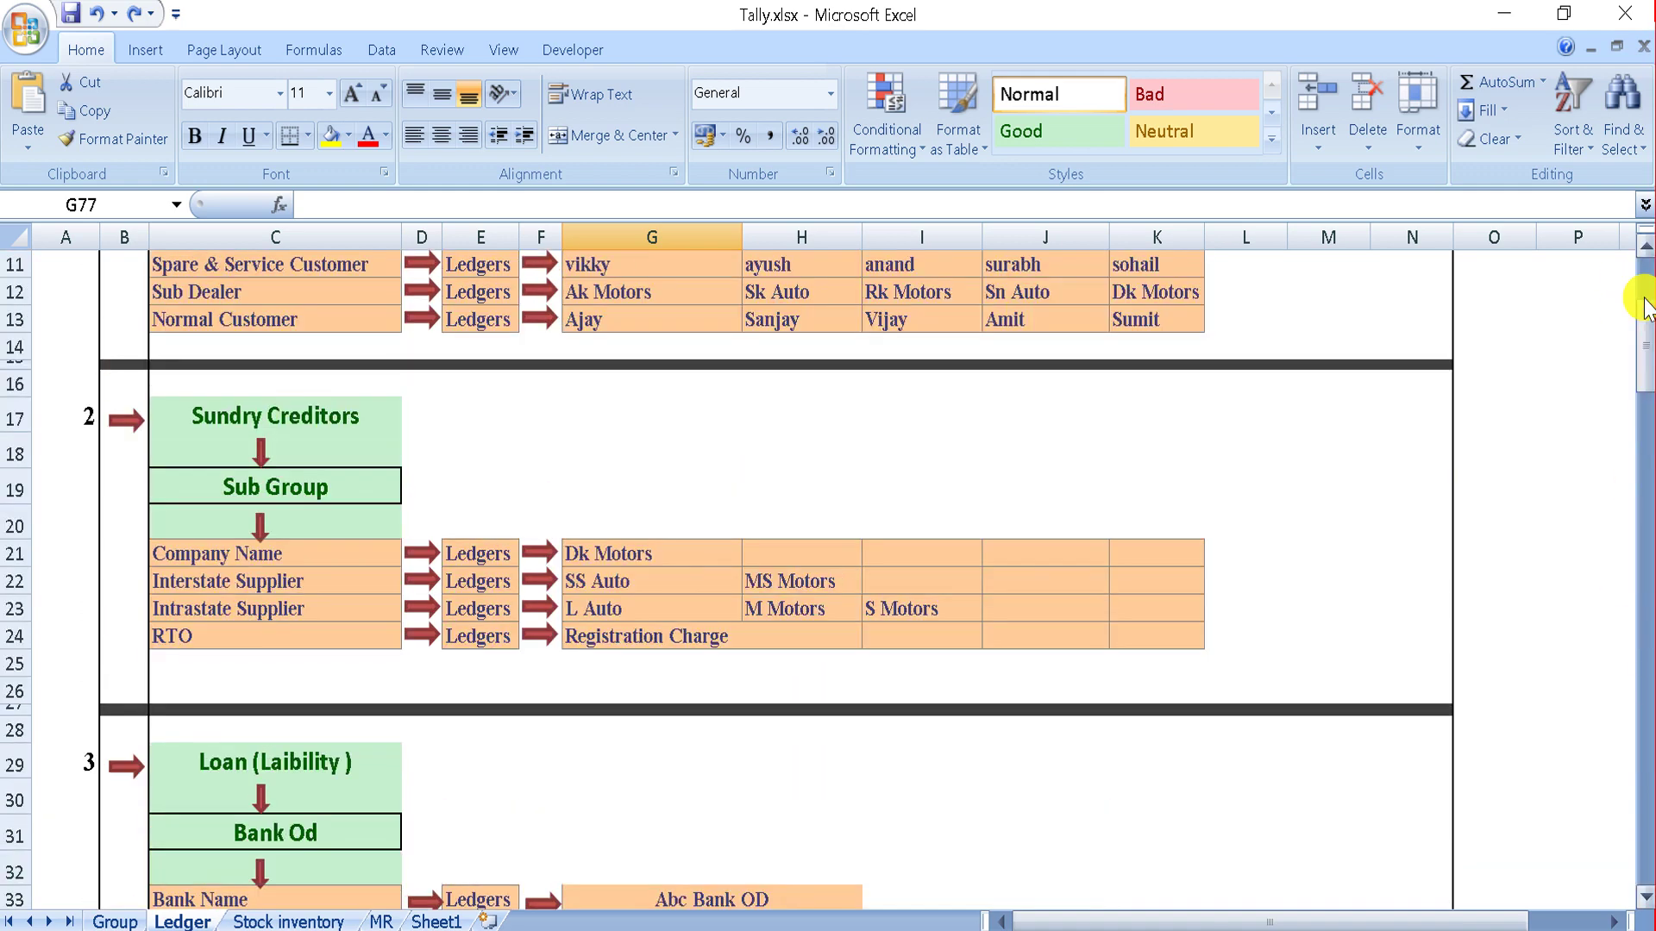
pyautogui.click(1646, 303)
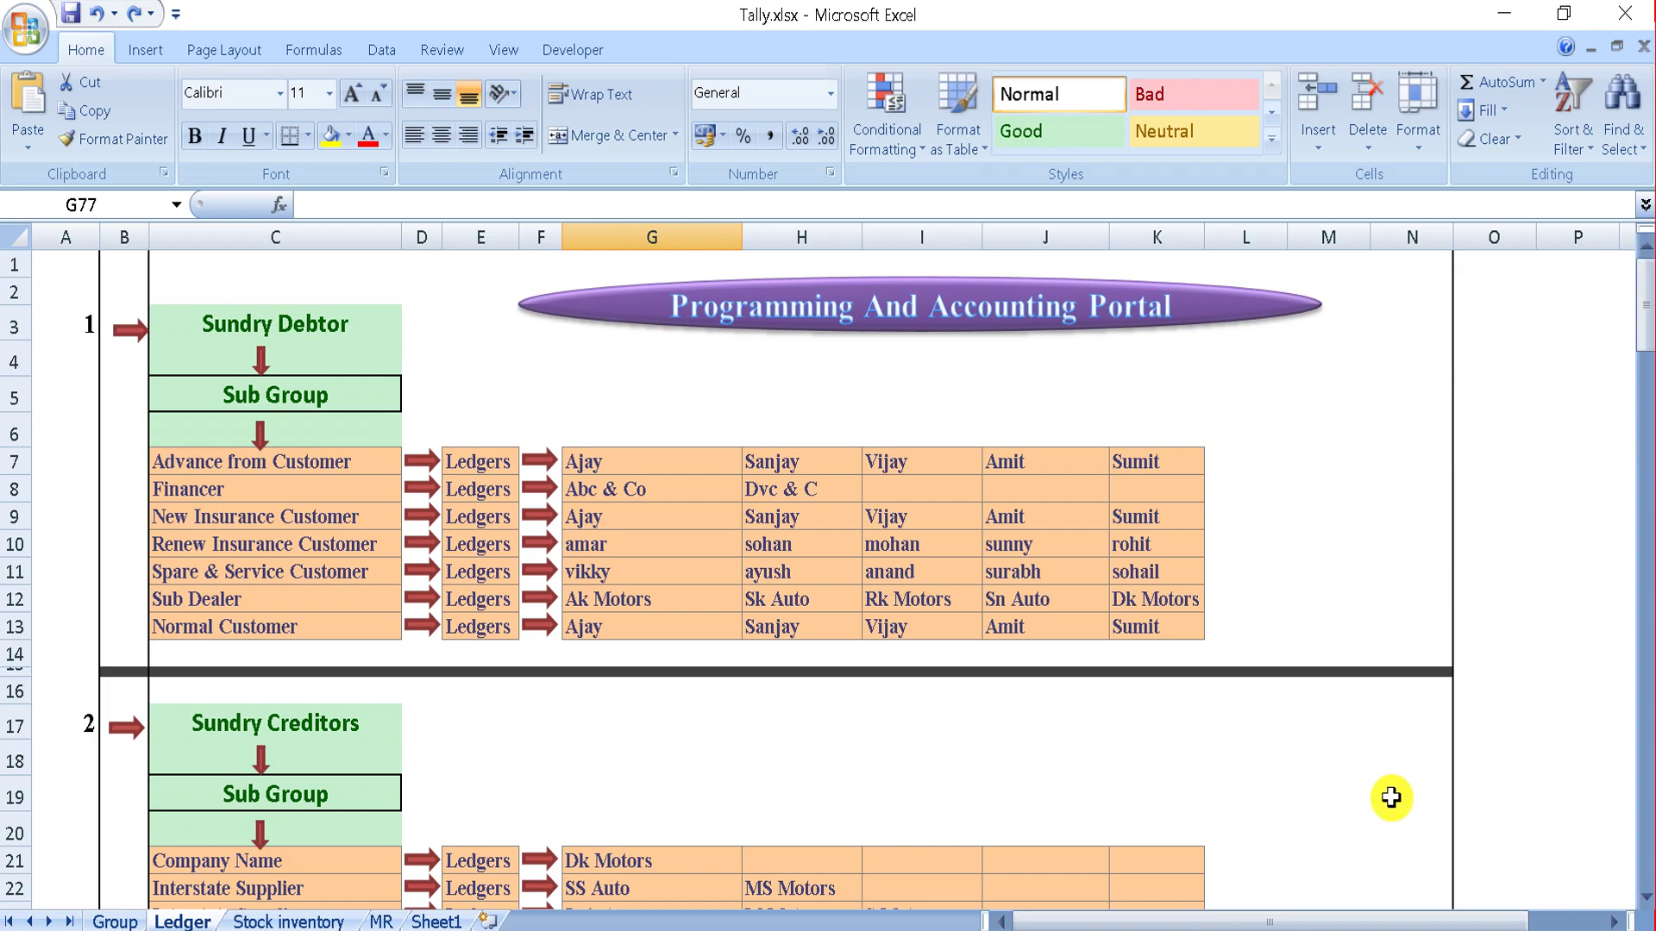
pyautogui.hotkey('alt', 'Tab')
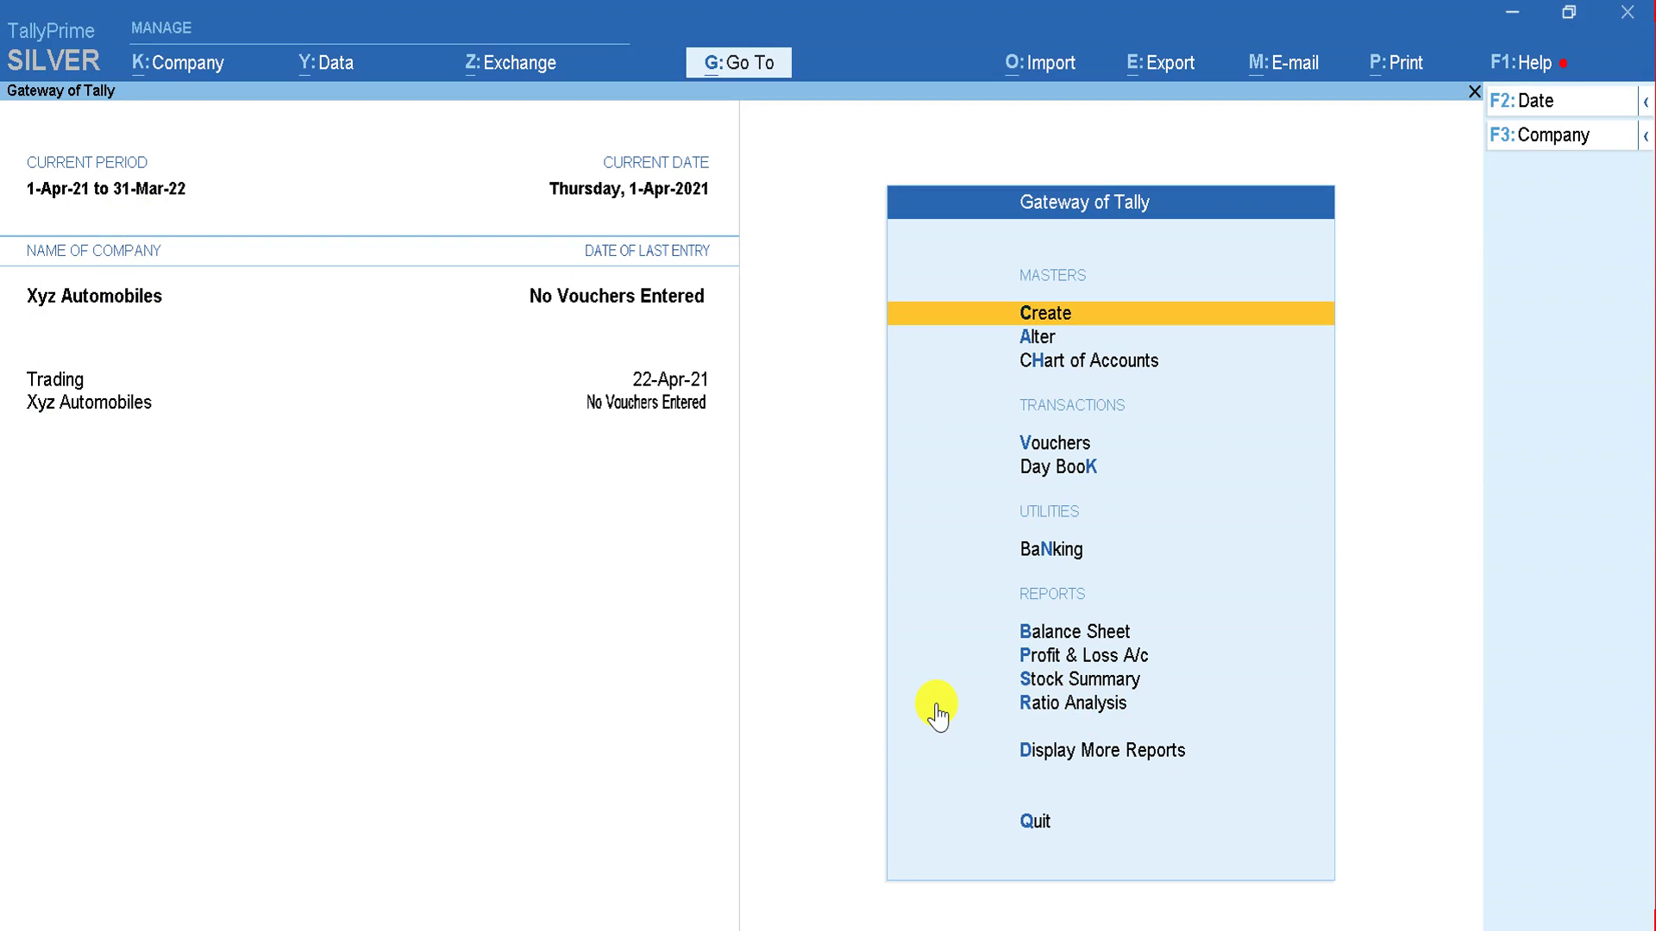
# Step: Open a blank Ledger Creation form for Xyz Automobiles and glance at the Excel plan
pyautogui.press('Return')
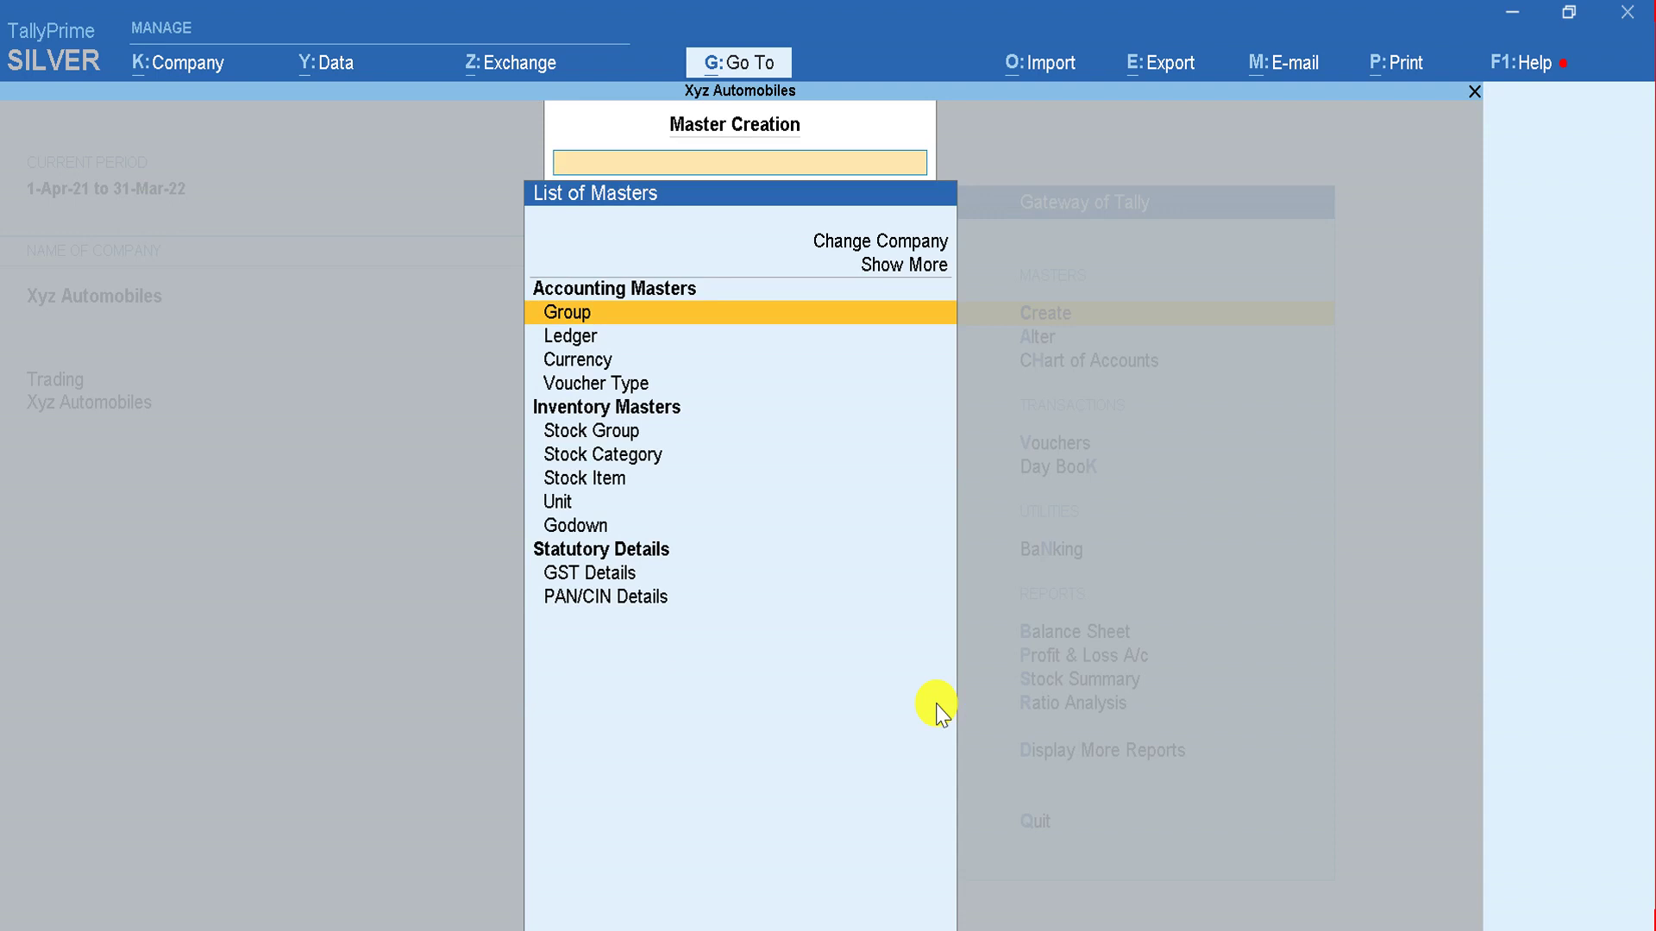
pyautogui.press('Down')
pyautogui.press('Return')
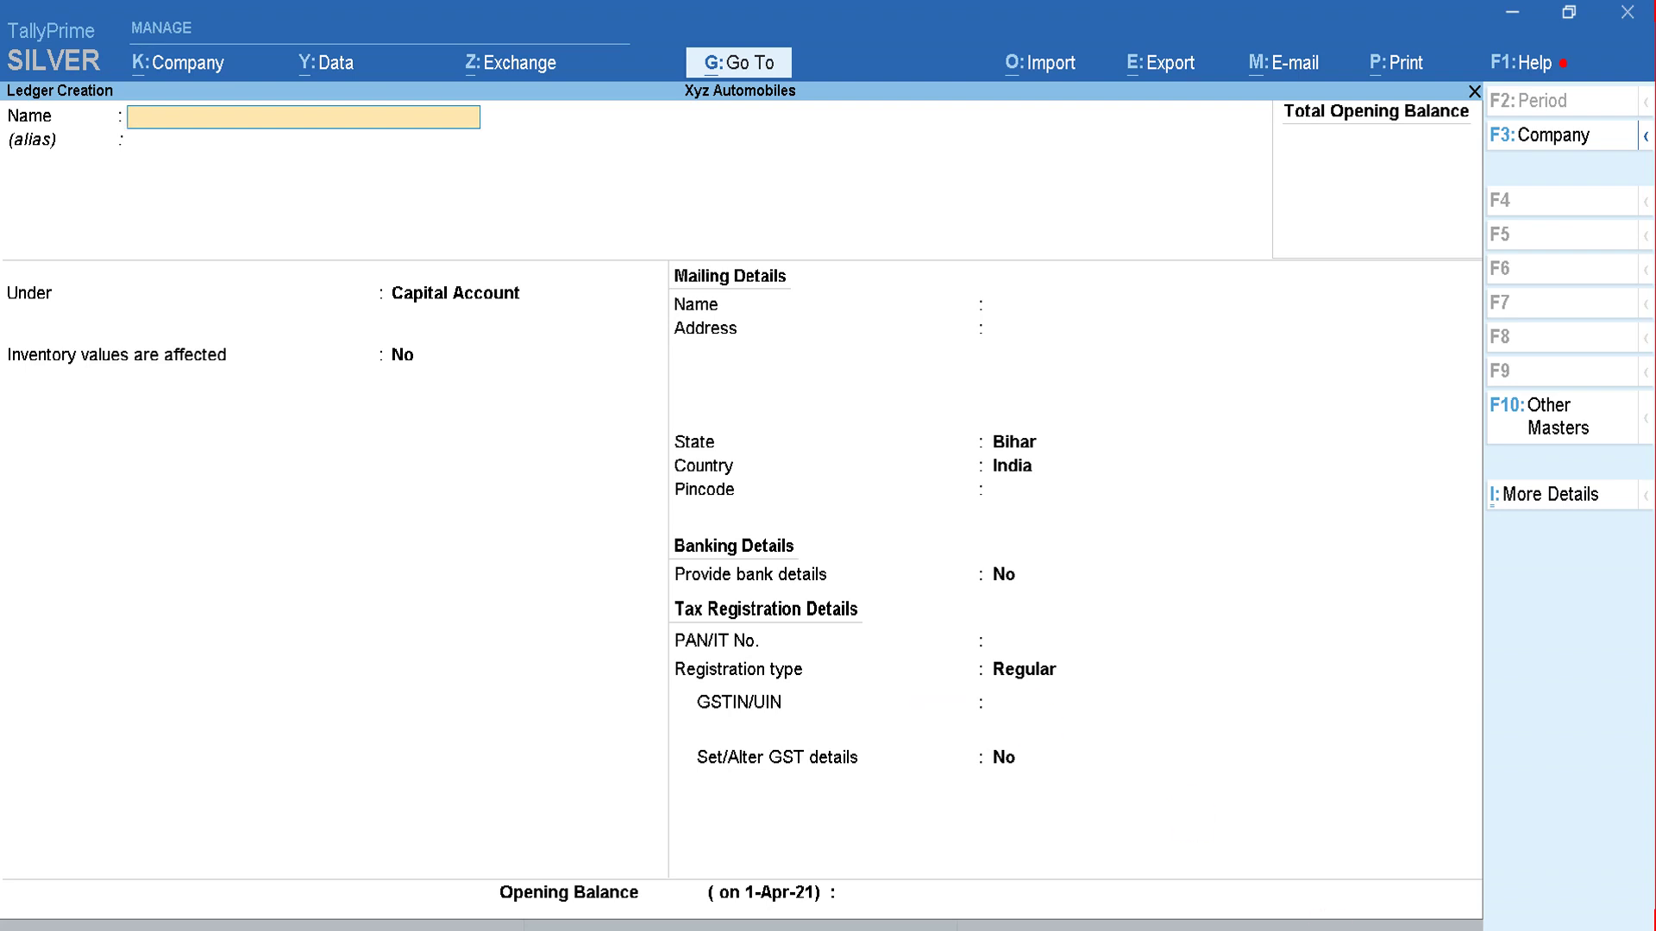
pyautogui.hotkey('alt', 'Tab')
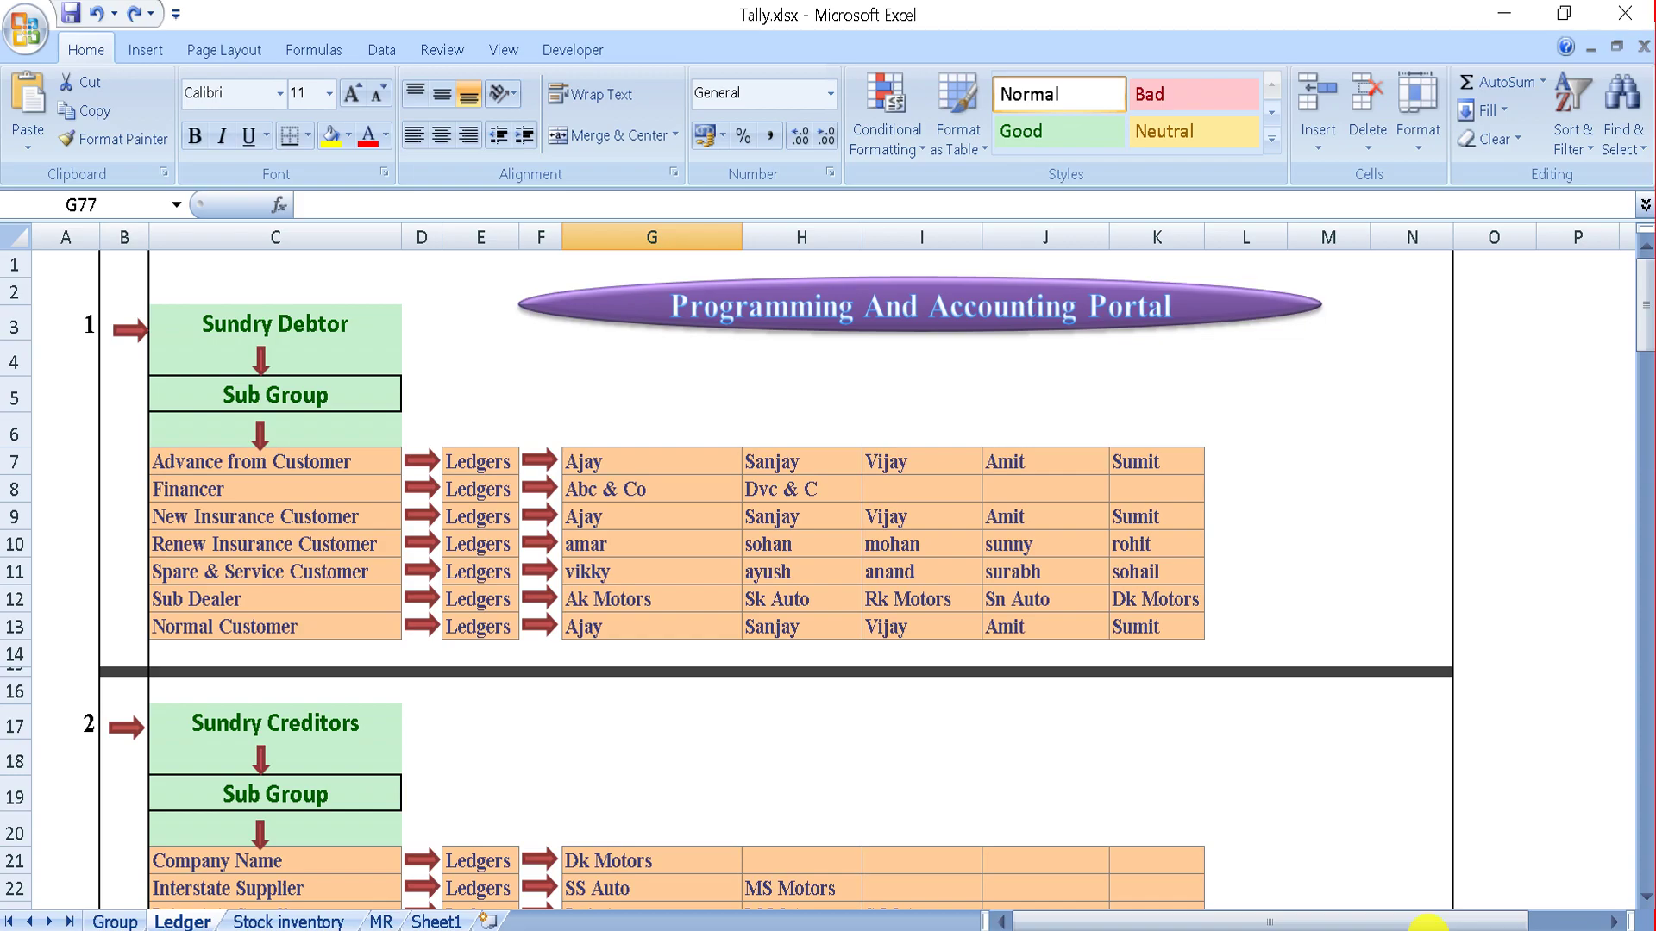
# Step: Enter the first customer's name from the plan as the new ledger's name
pyautogui.hotkey('alt', 'Tab')
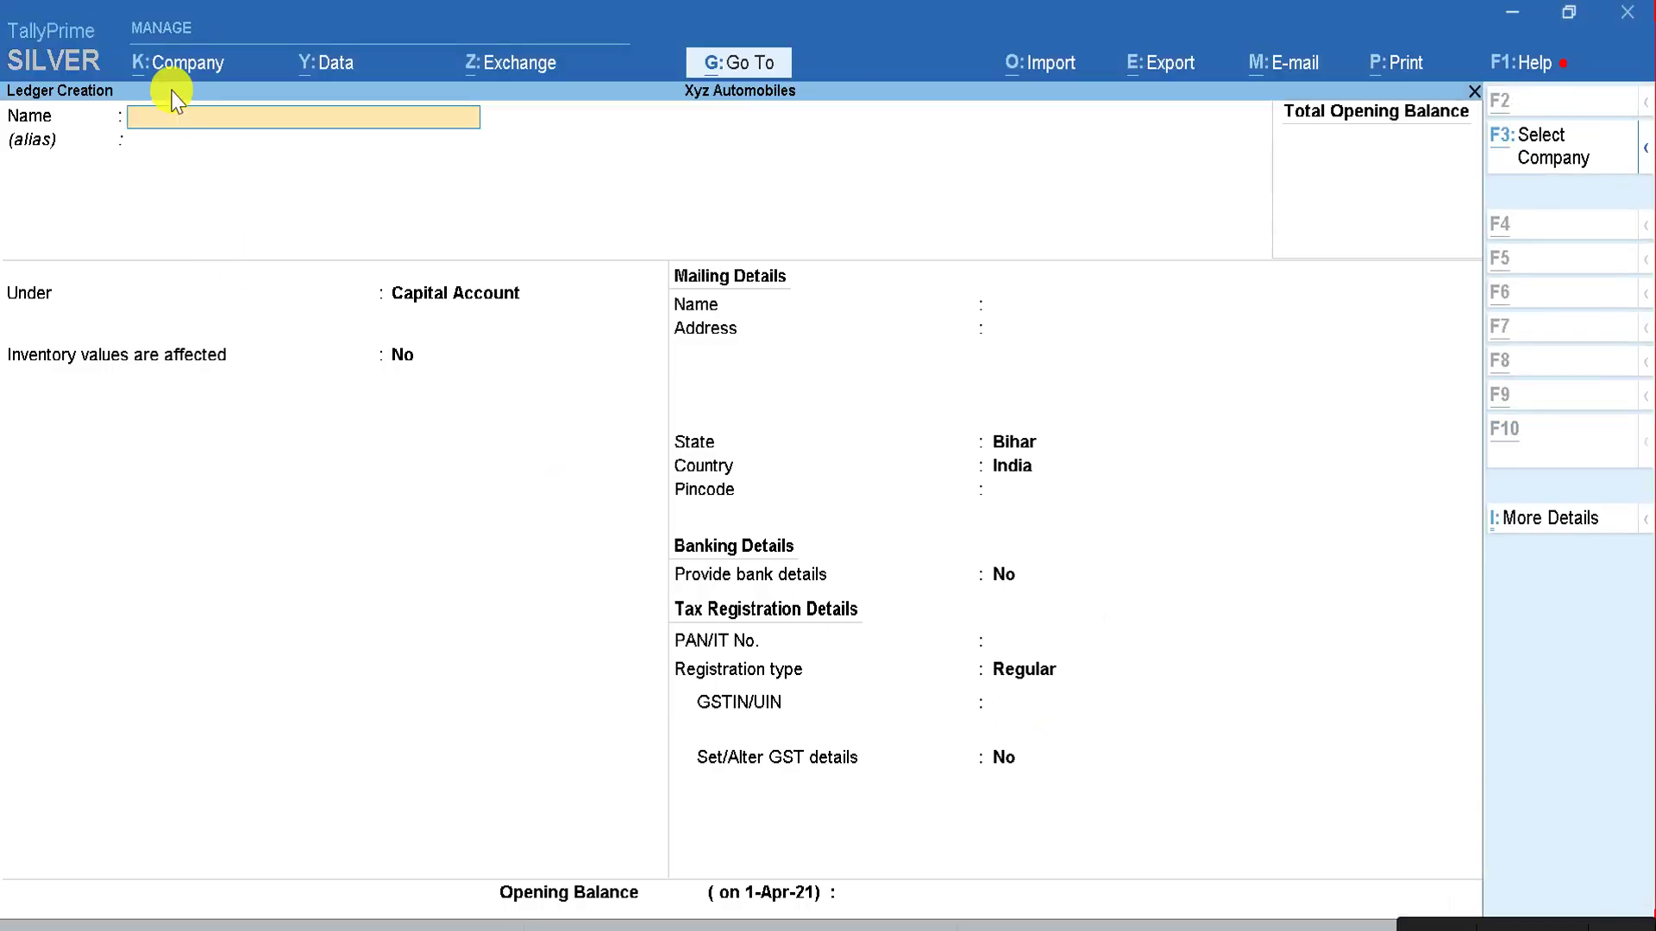
pyautogui.hotkey('alt', 'Tab')
pyautogui.hotkey('alt', 'Tab')
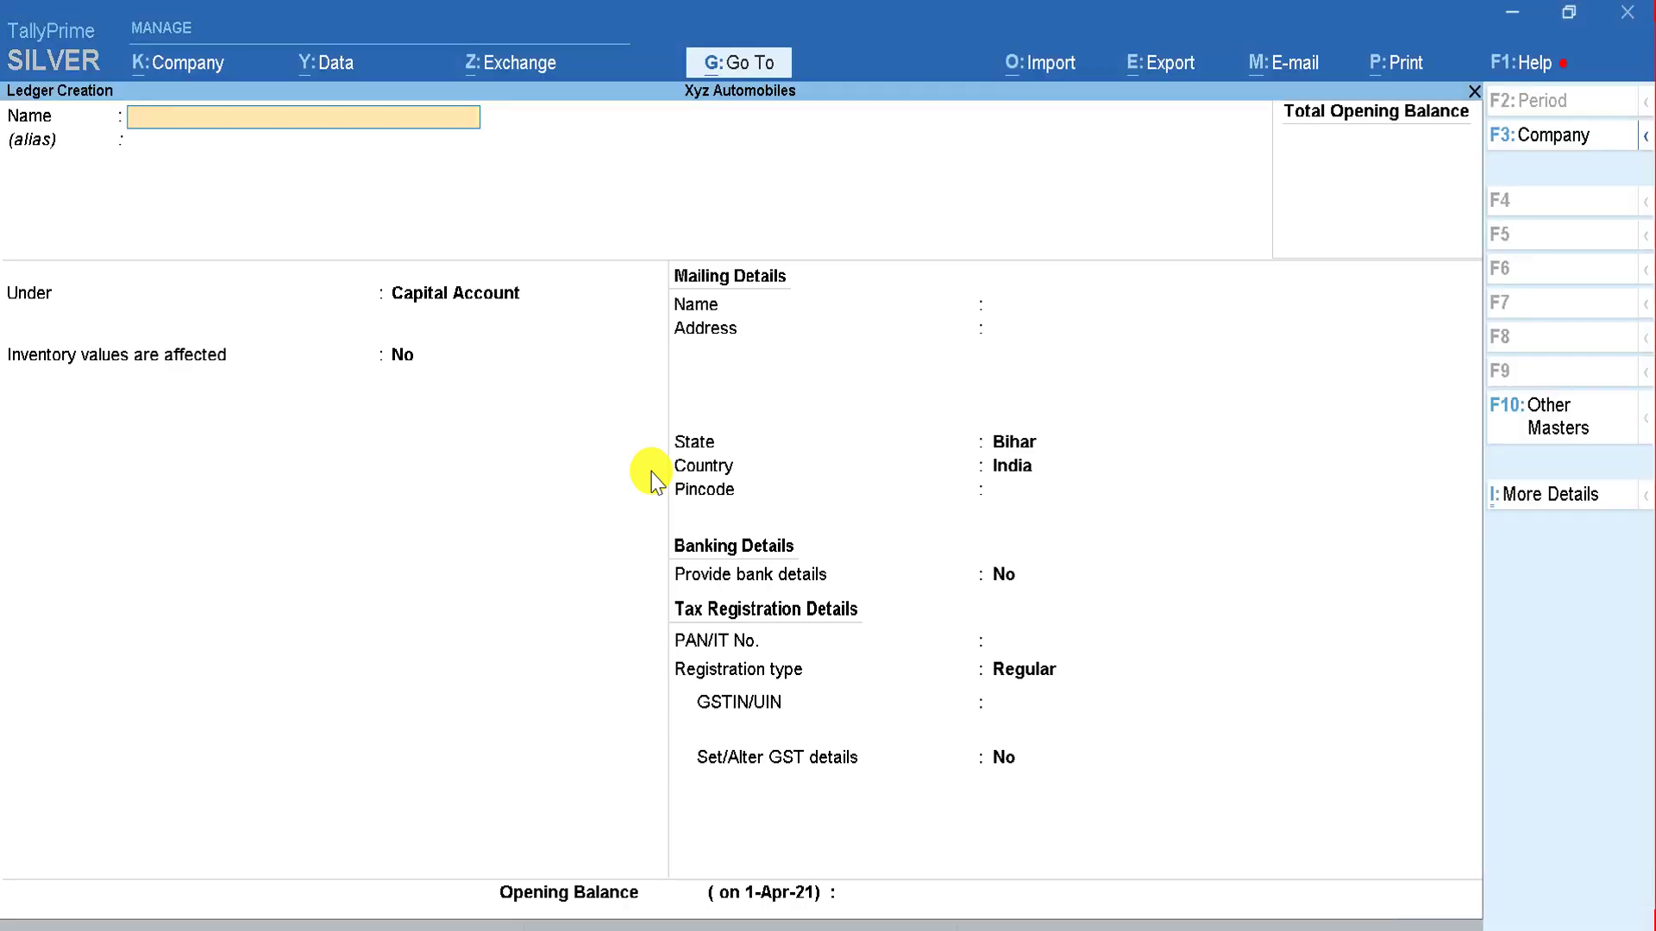
pyautogui.write('Ajay')
pyautogui.press('Return')
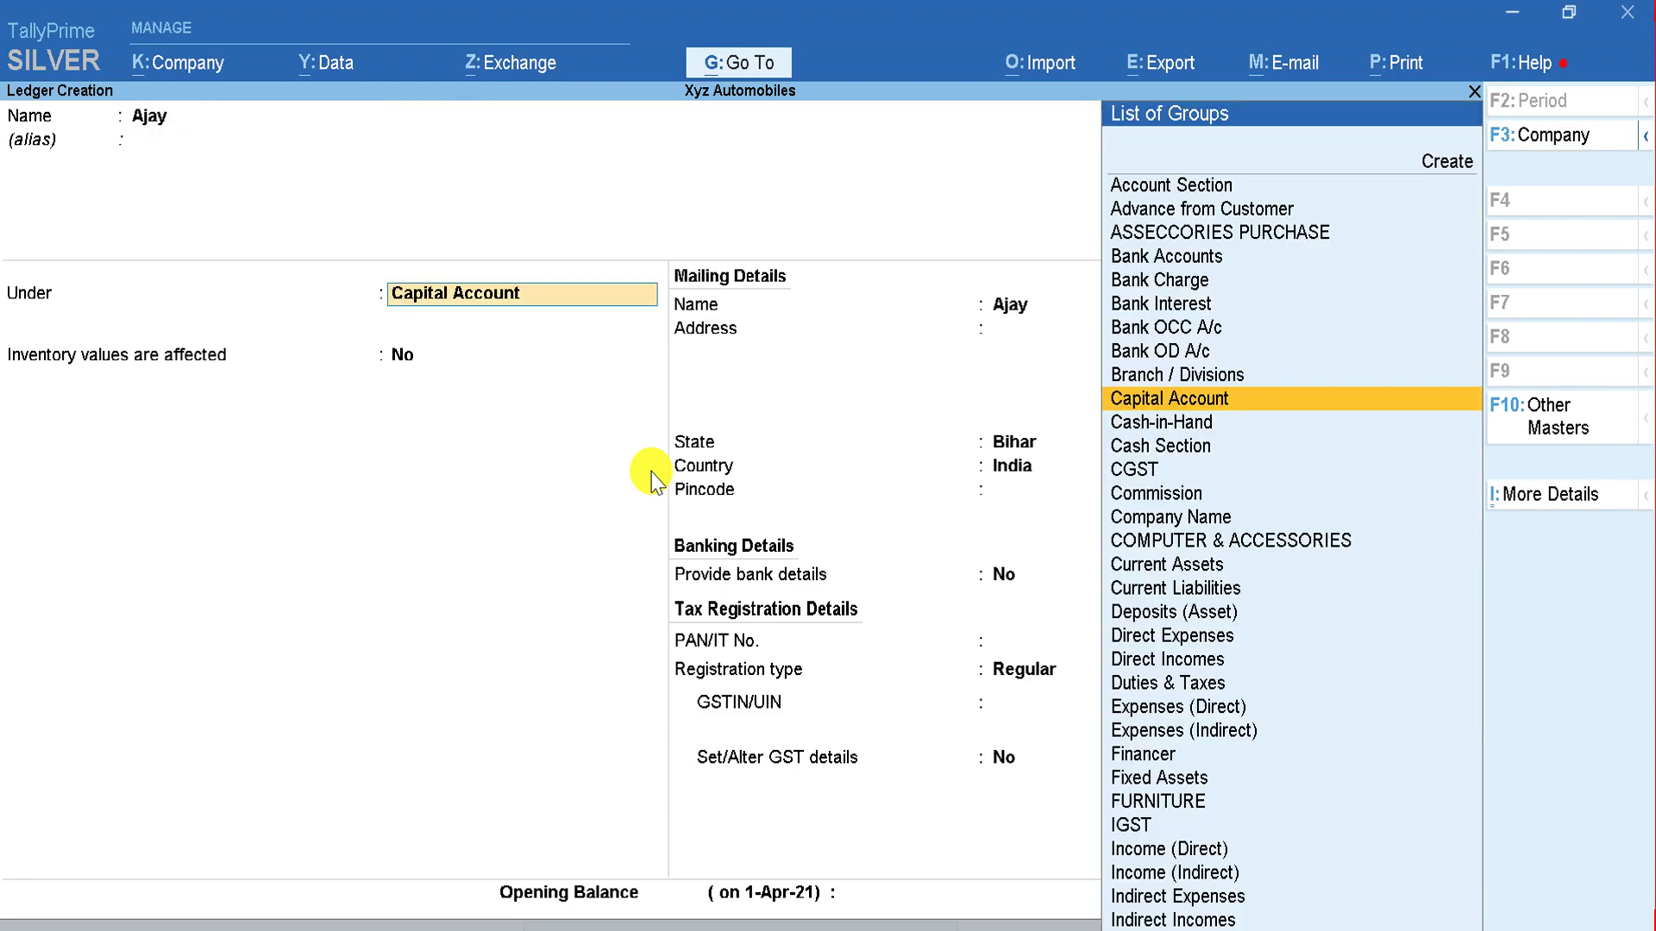
# Step: Replace Capital Account with Advance from Customer (Sundry Debtors) as the ledger's group
pyautogui.hotkey('alt', 'Tab')
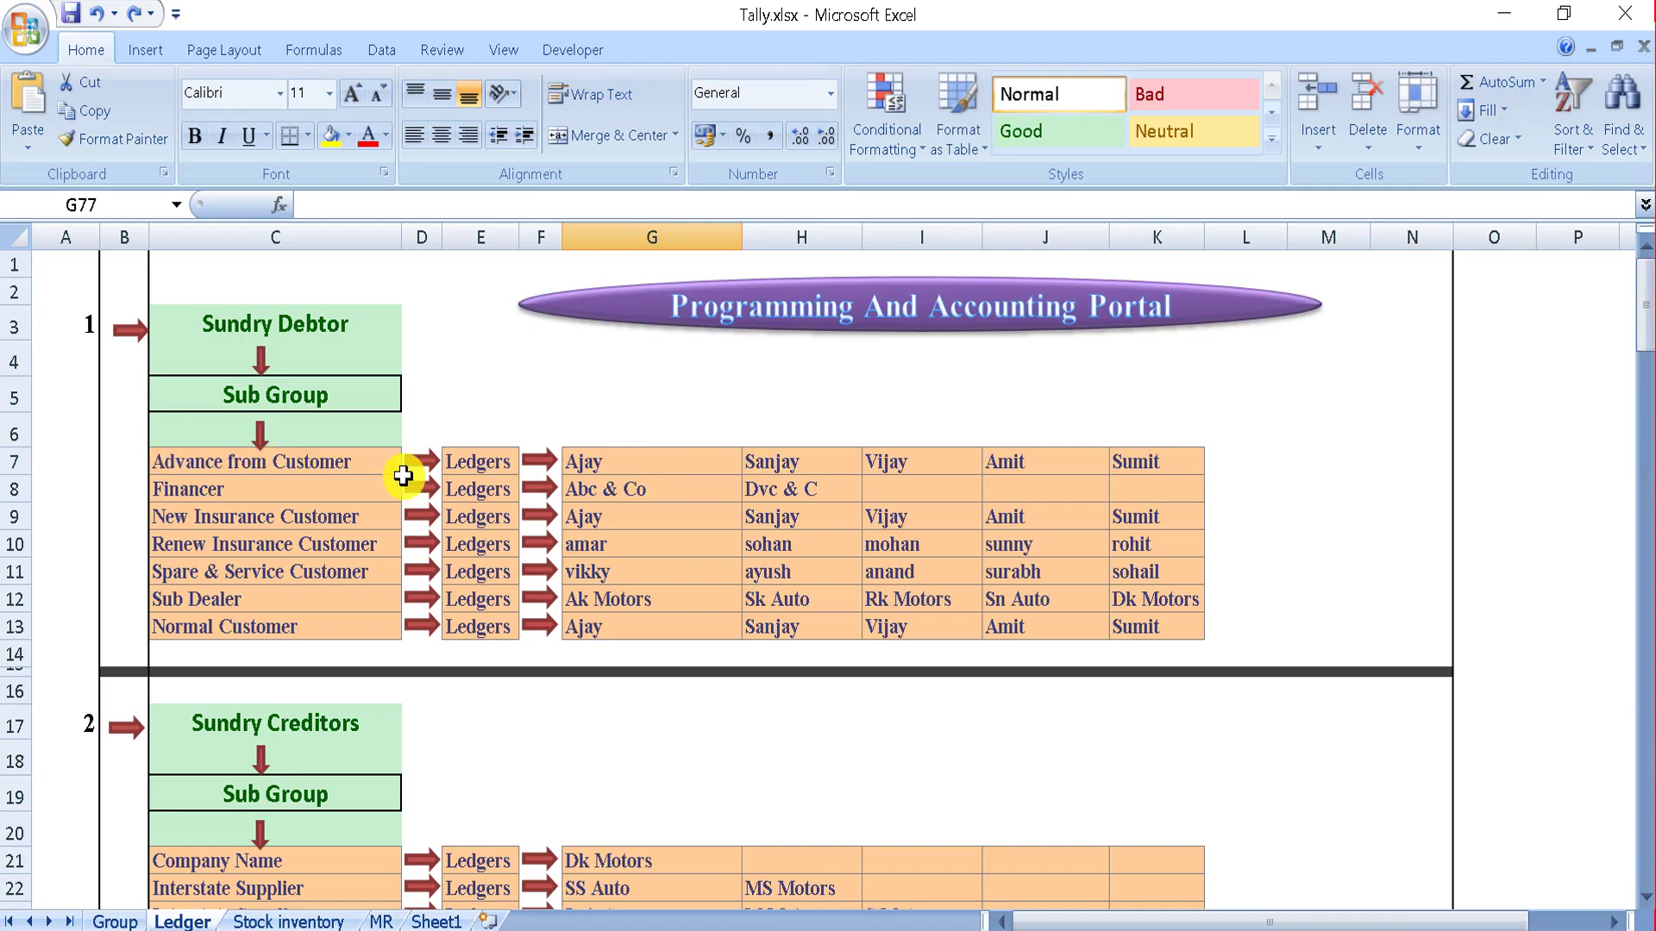
pyautogui.hotkey('alt', 'Tab')
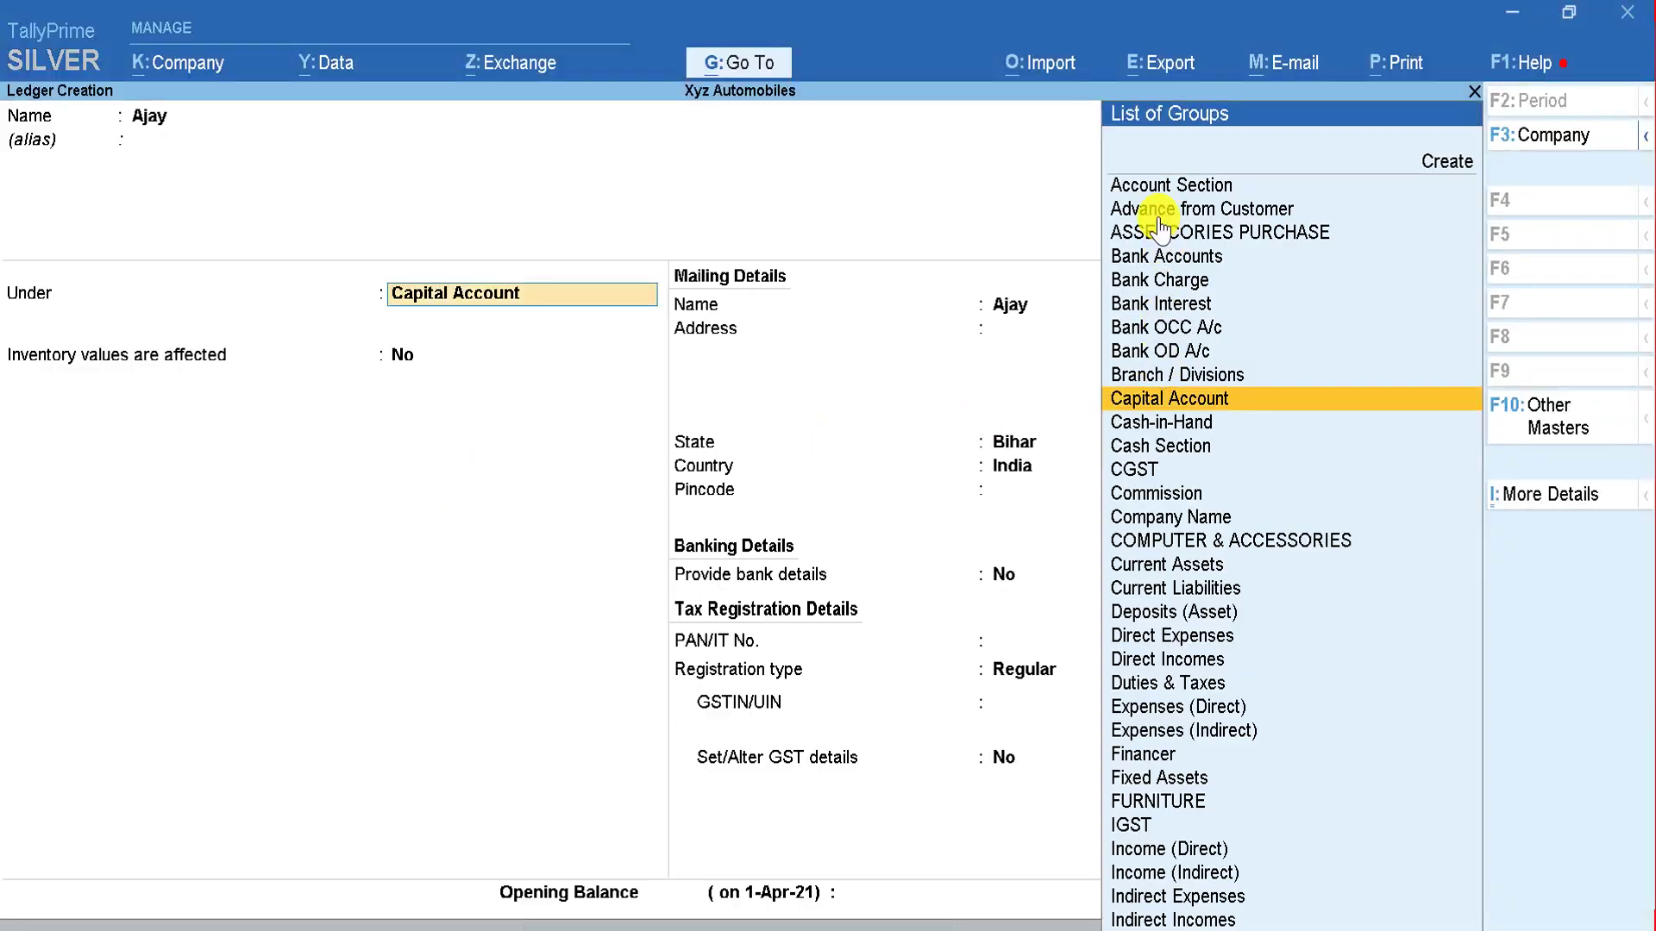
pyautogui.click(1152, 218)
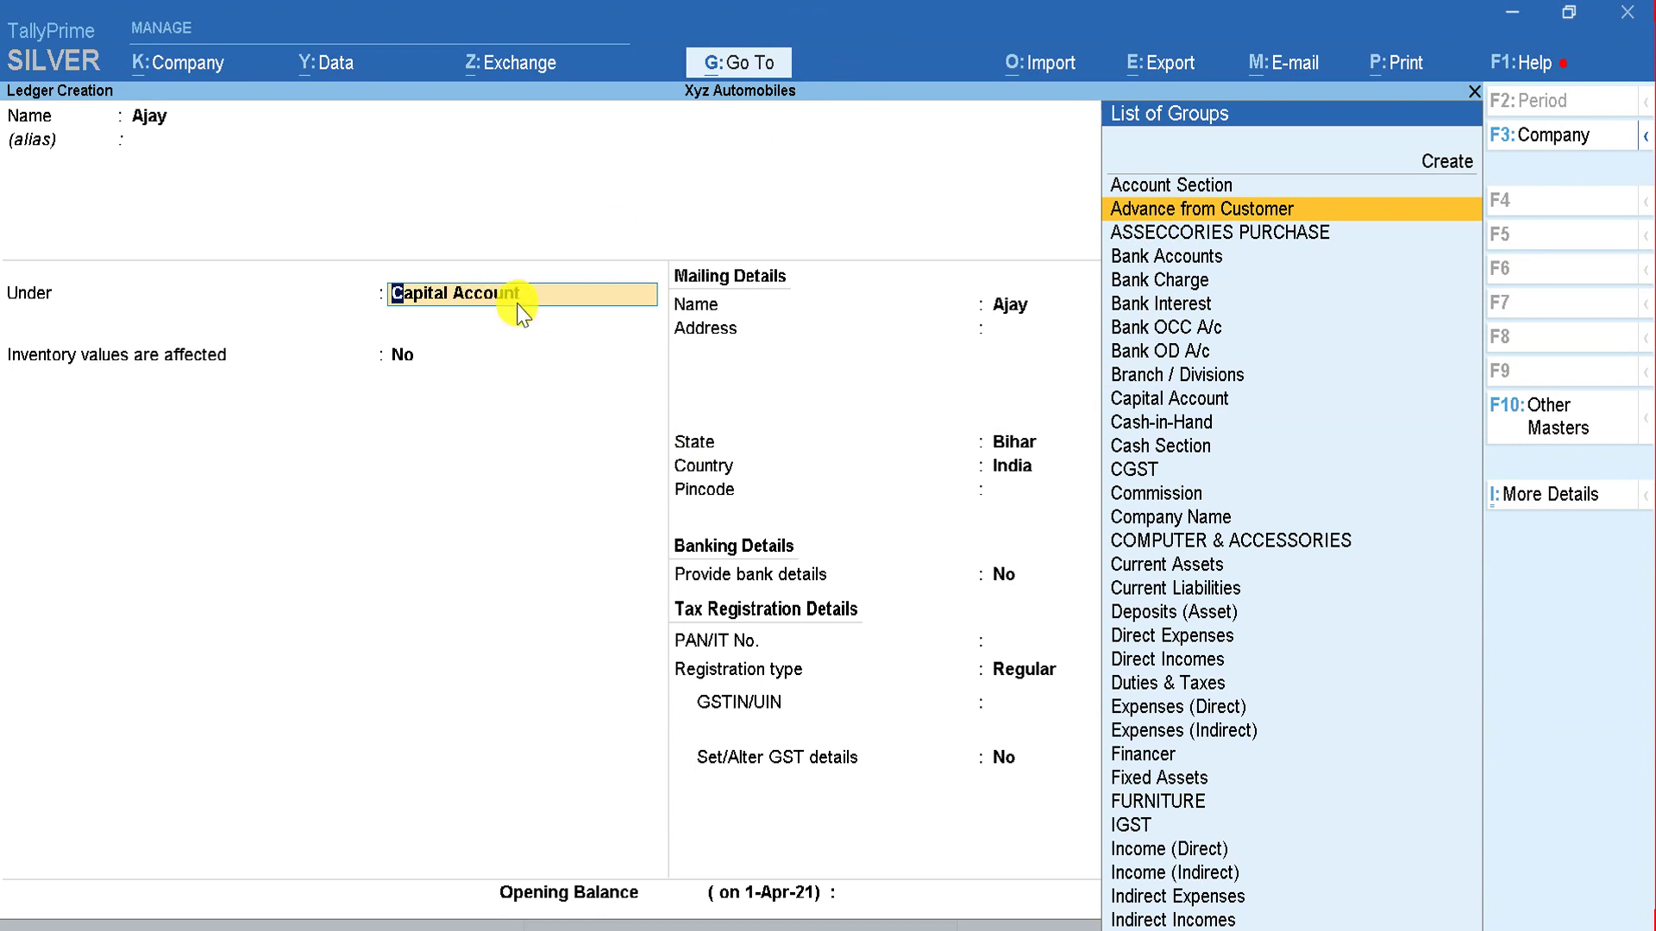
pyautogui.press('BackSpace')
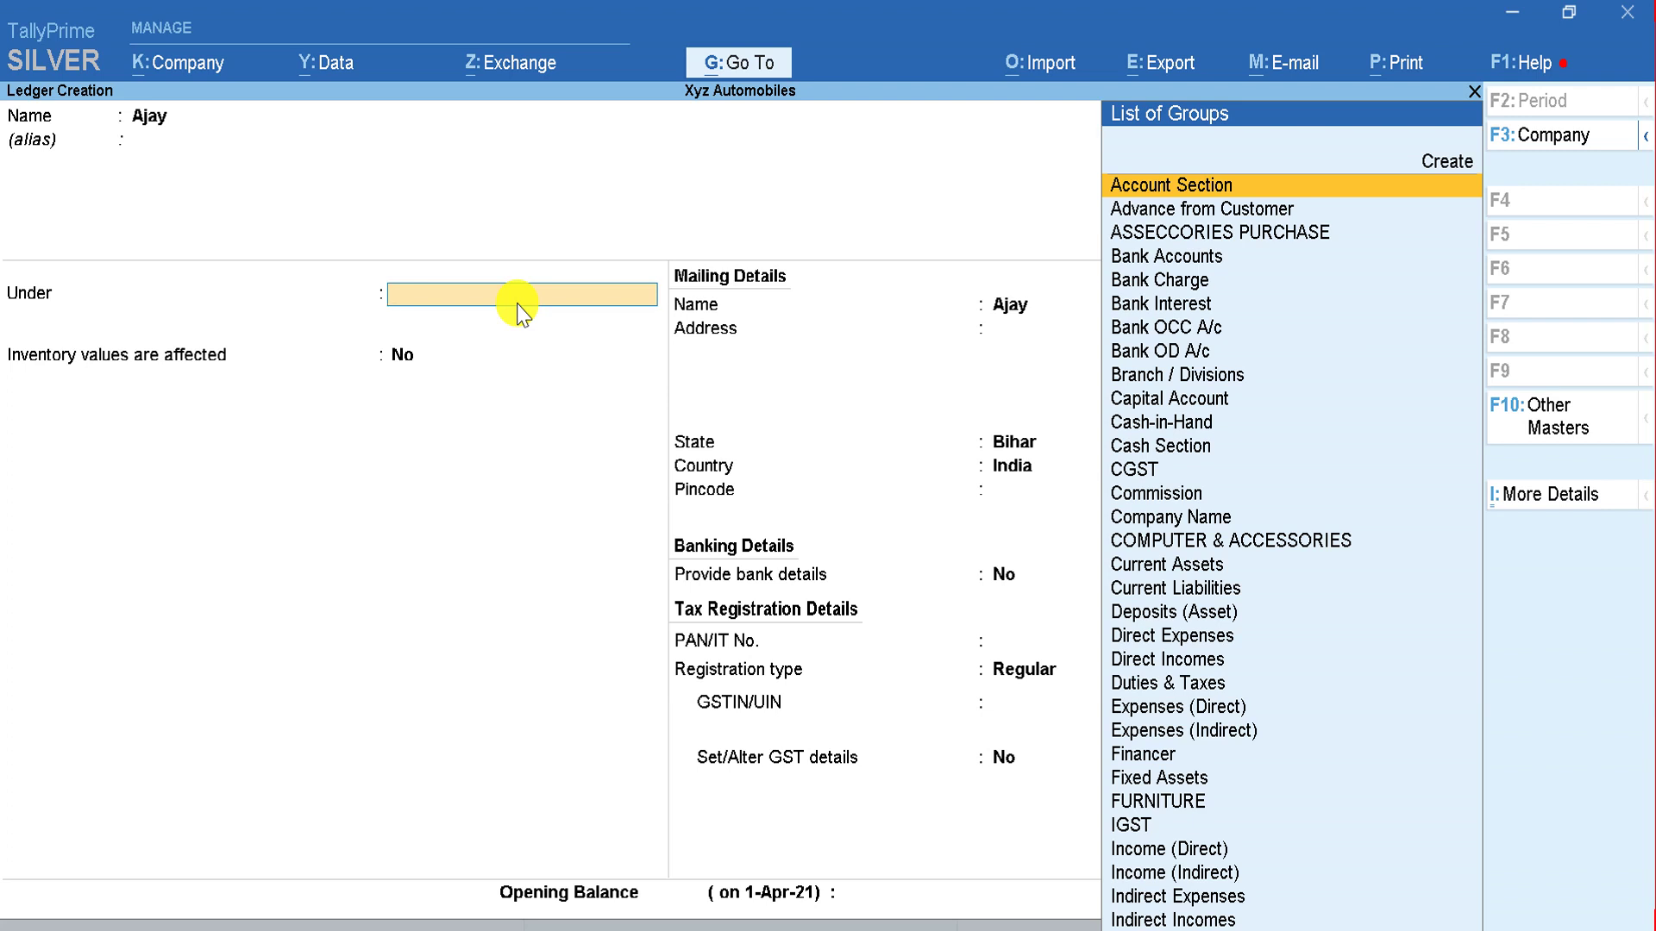
pyautogui.write('Adv')
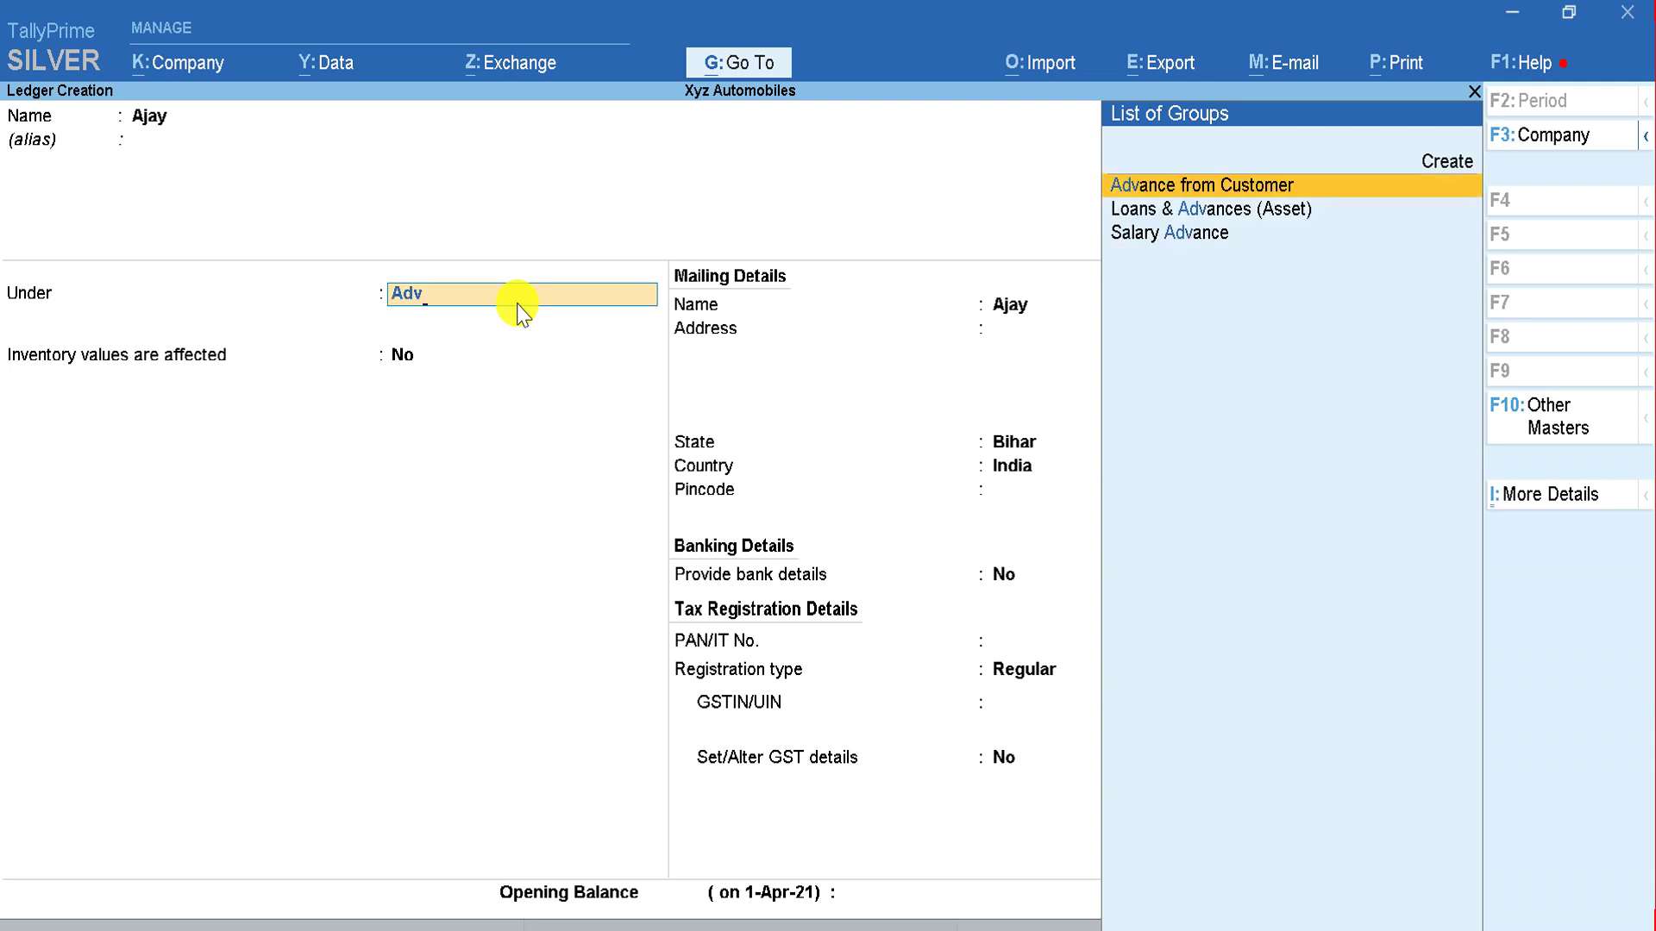
pyautogui.press('Return')
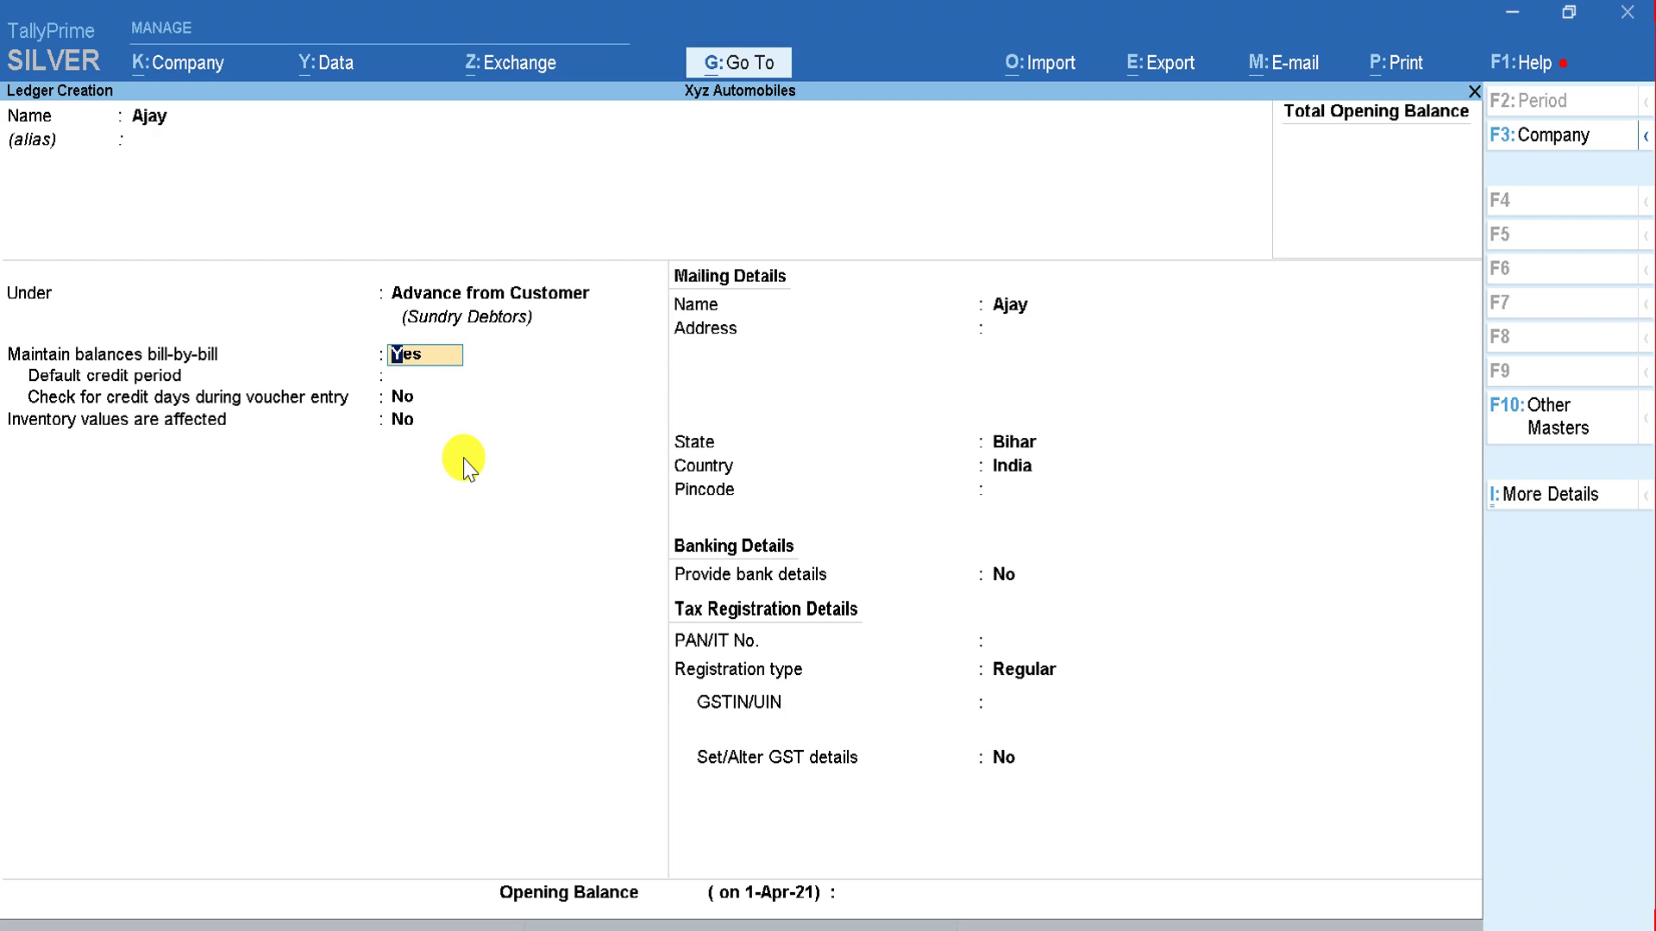
# Step: Keep bill-by-bill on, default credit settings, state Bihar, empty pincode and no bank details
pyautogui.press('Return')
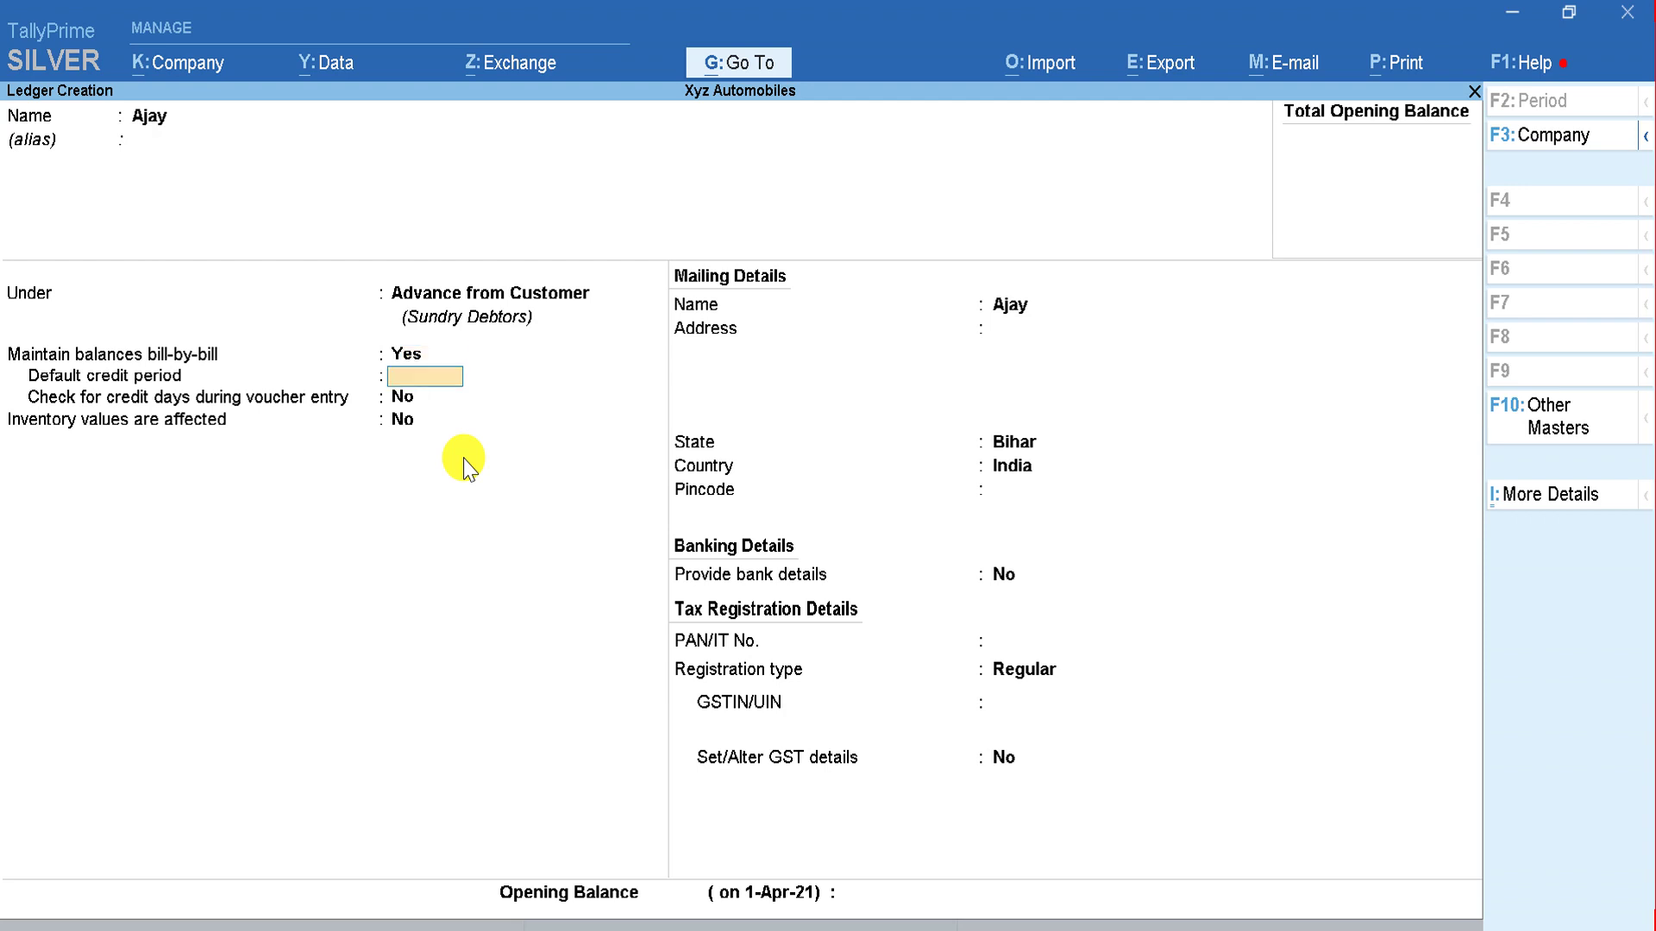
pyautogui.press('Return')
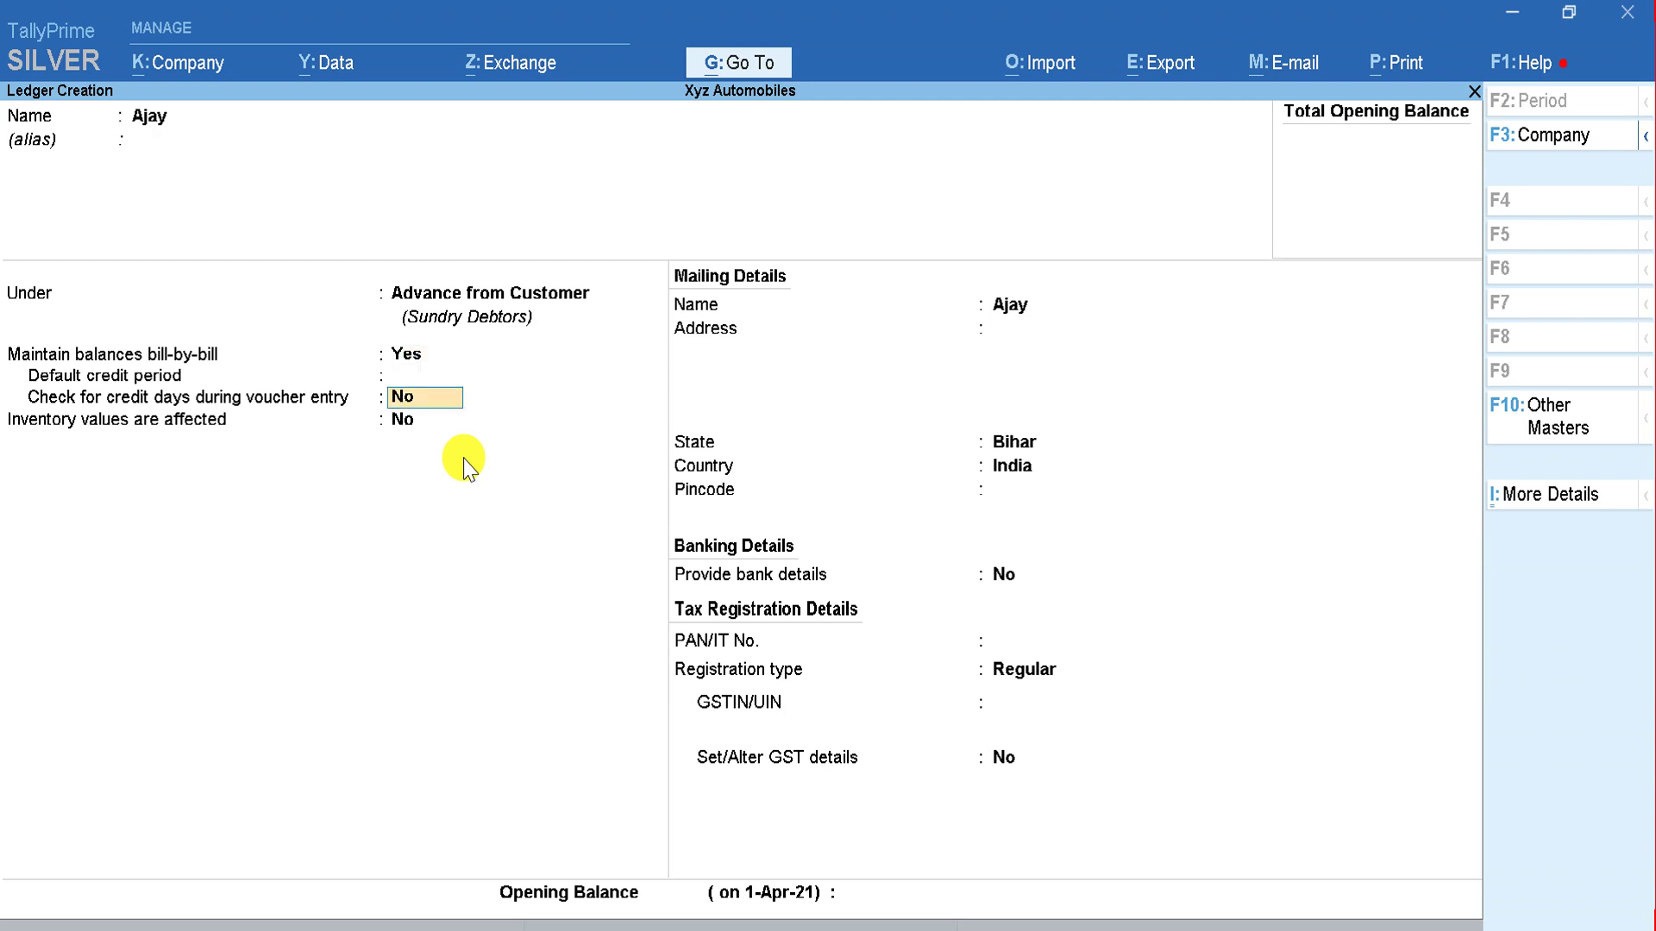
pyautogui.press('Return')
pyautogui.press('Return')
pyautogui.press('Return')
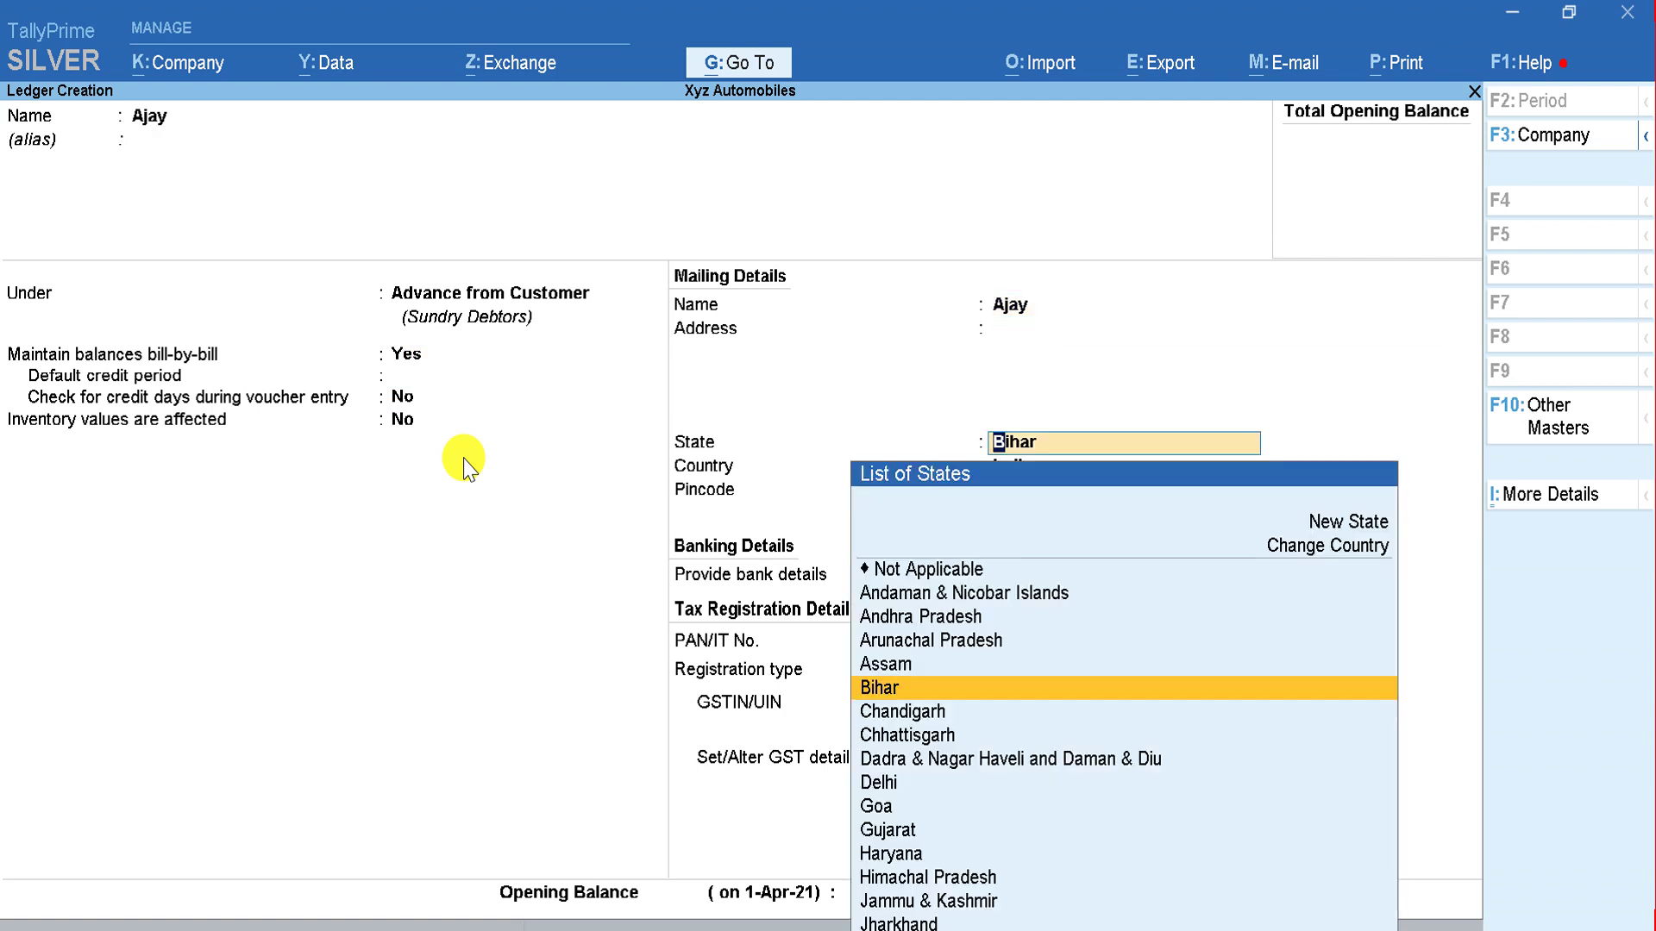
pyautogui.press('Return')
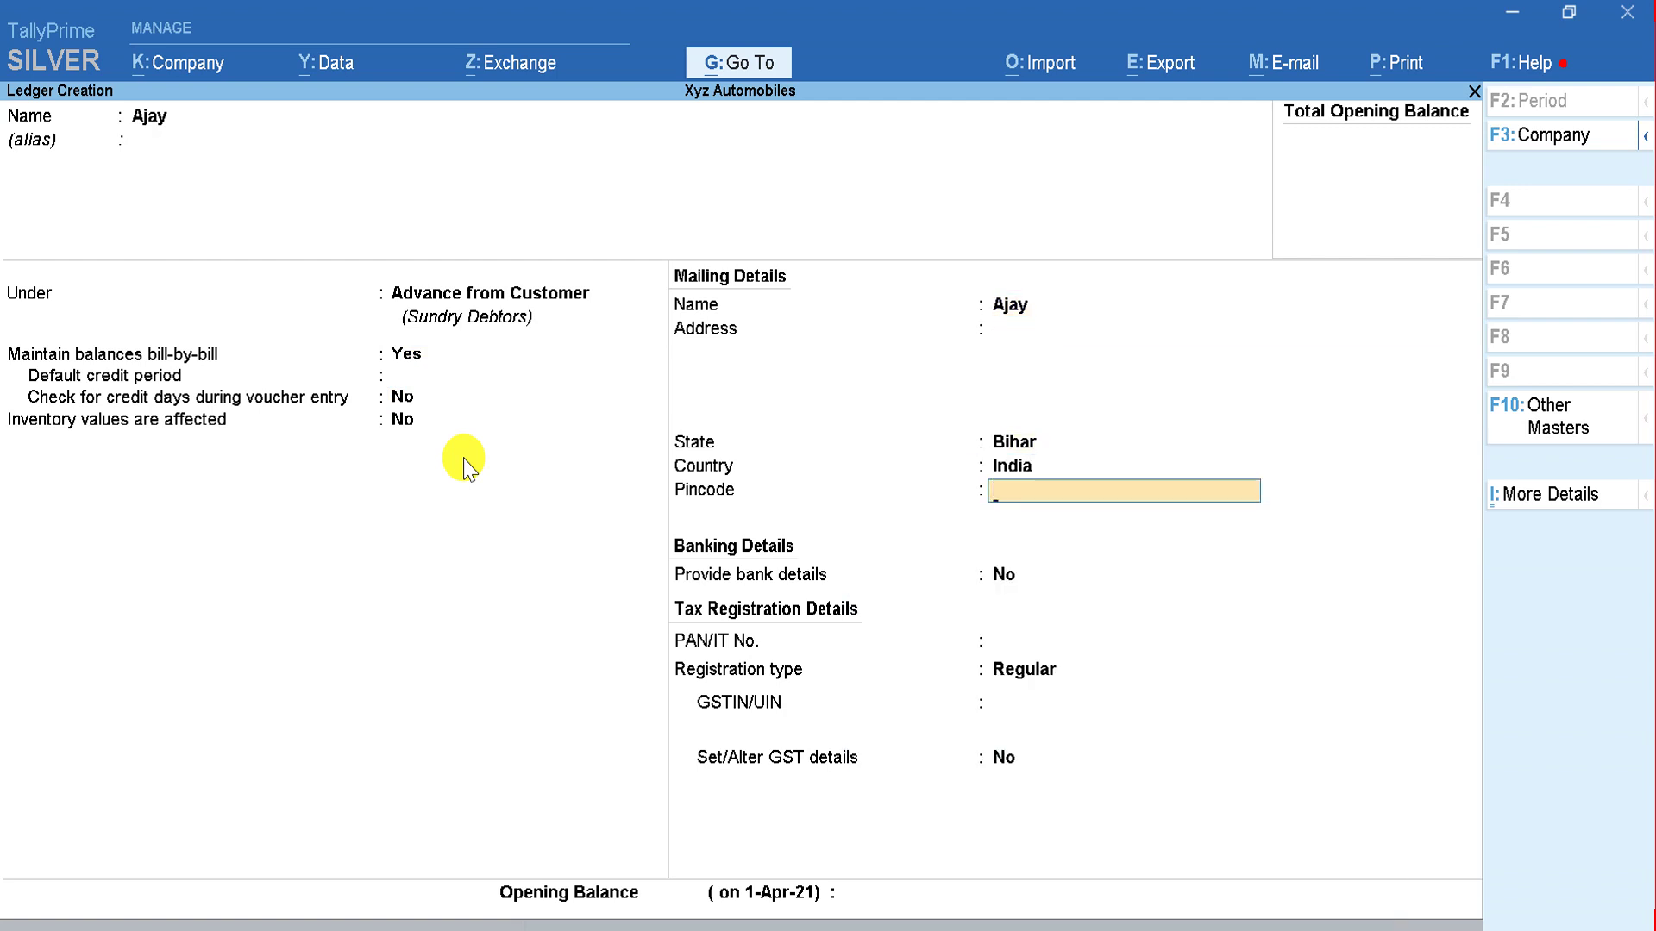
pyautogui.press('Return')
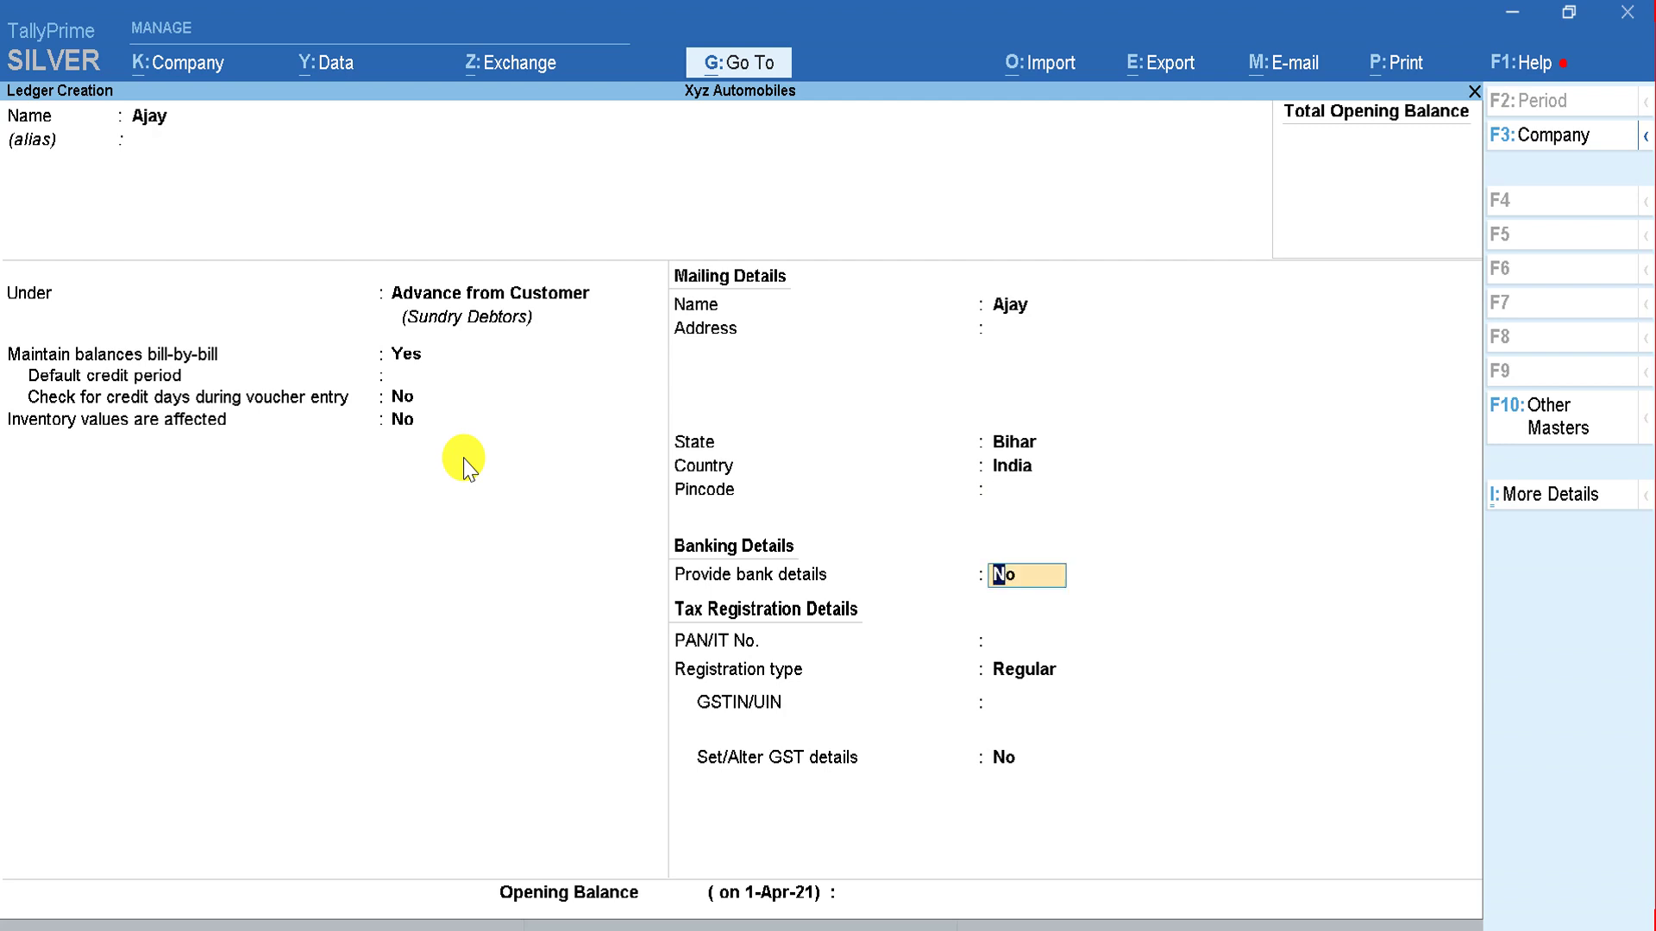
pyautogui.press('Return')
pyautogui.press('Return')
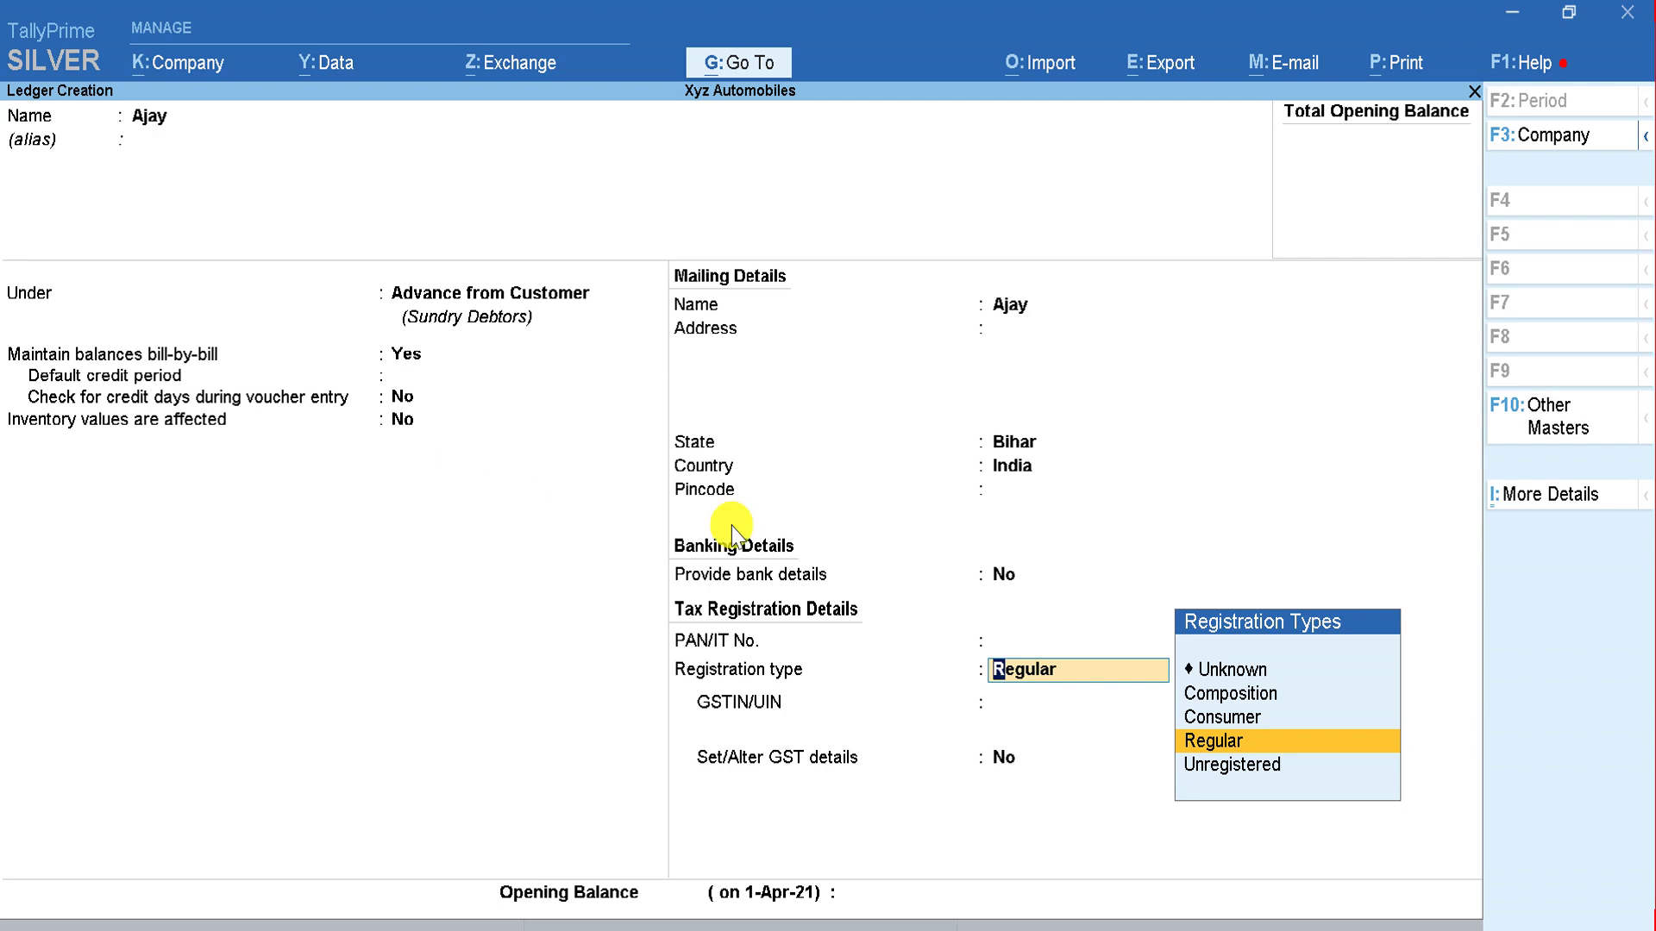
# Step: Set registration type to Consumer, leave opening balance empty, and save the ledger
pyautogui.click(1216, 729)
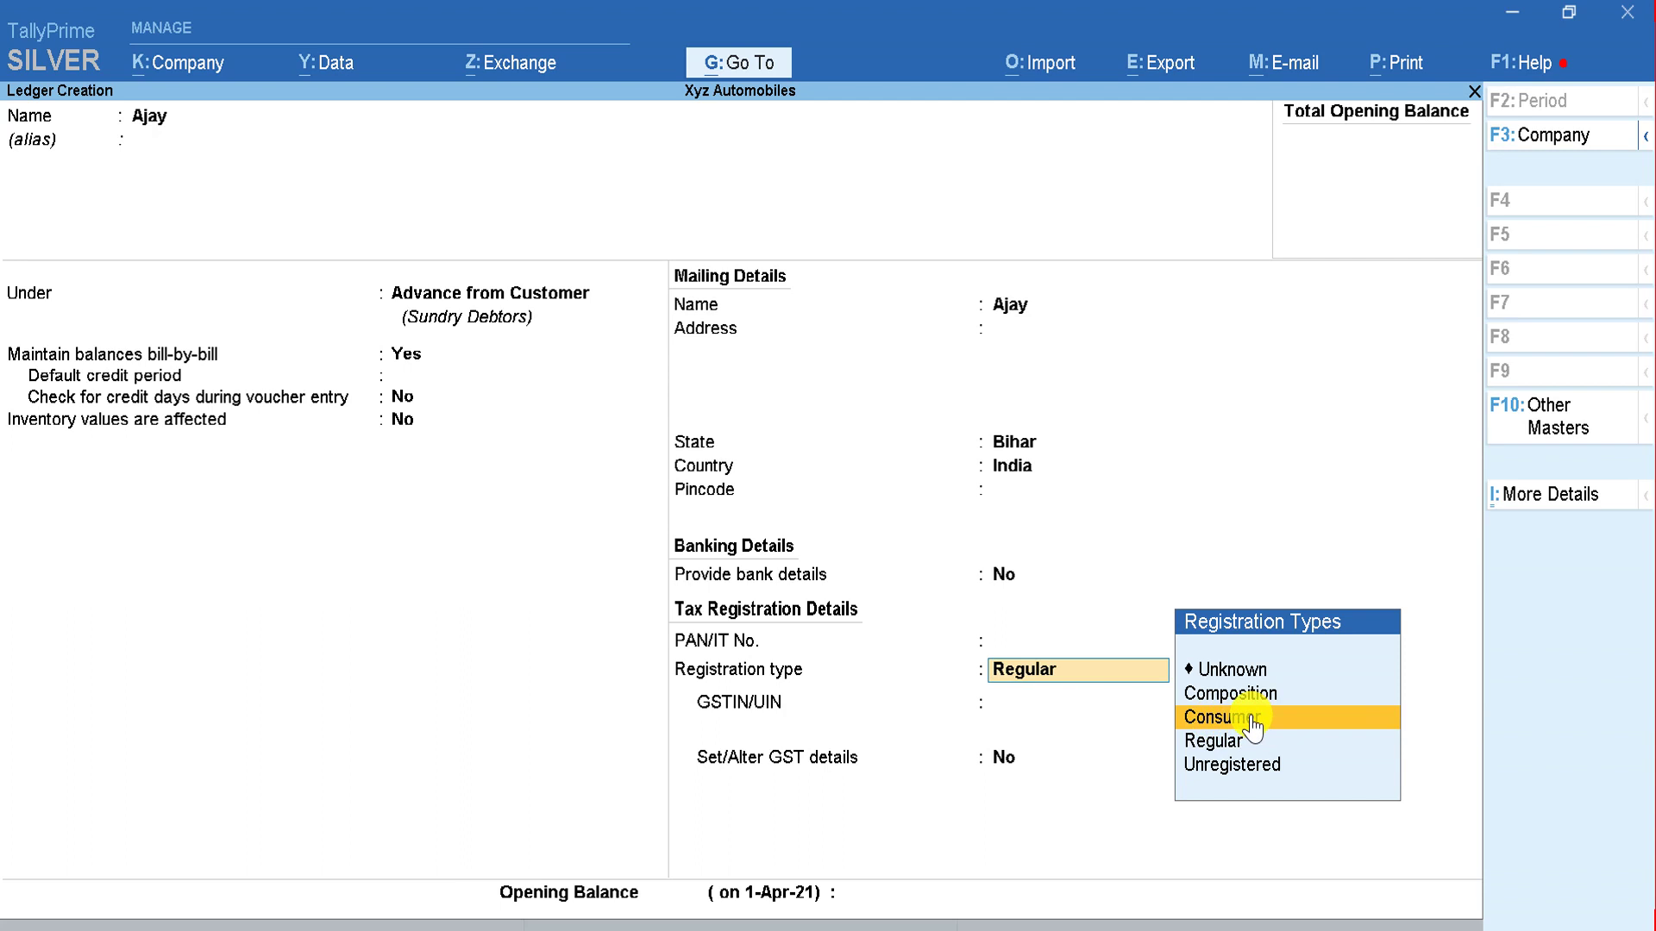
pyautogui.click(1250, 725)
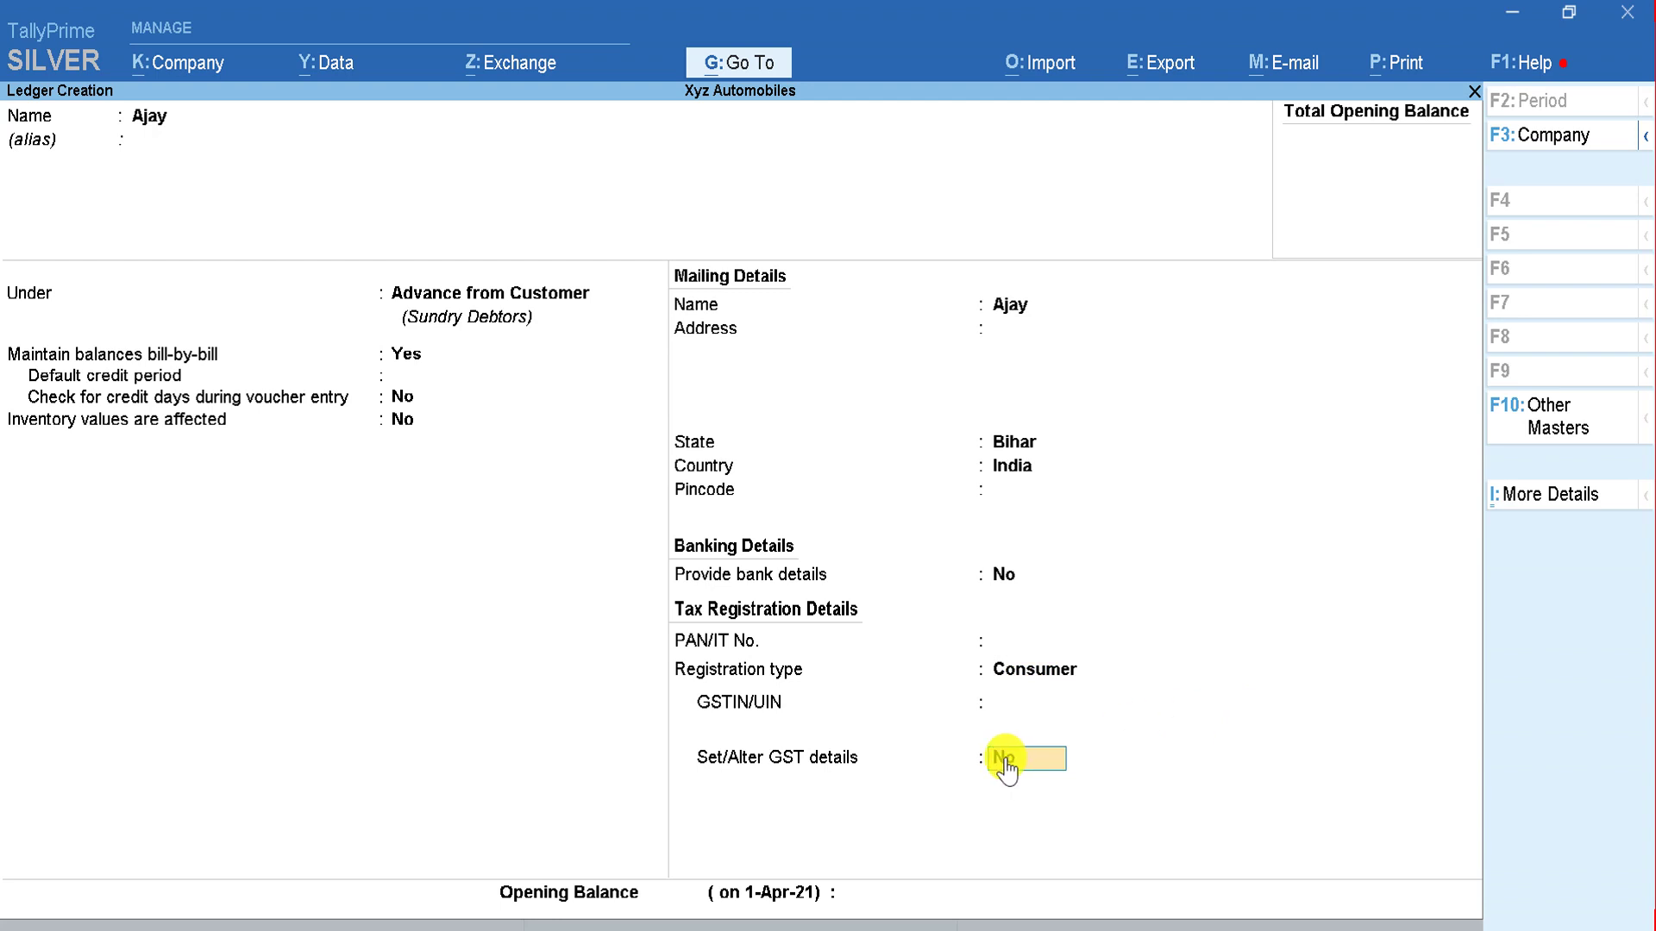
pyautogui.press('Return')
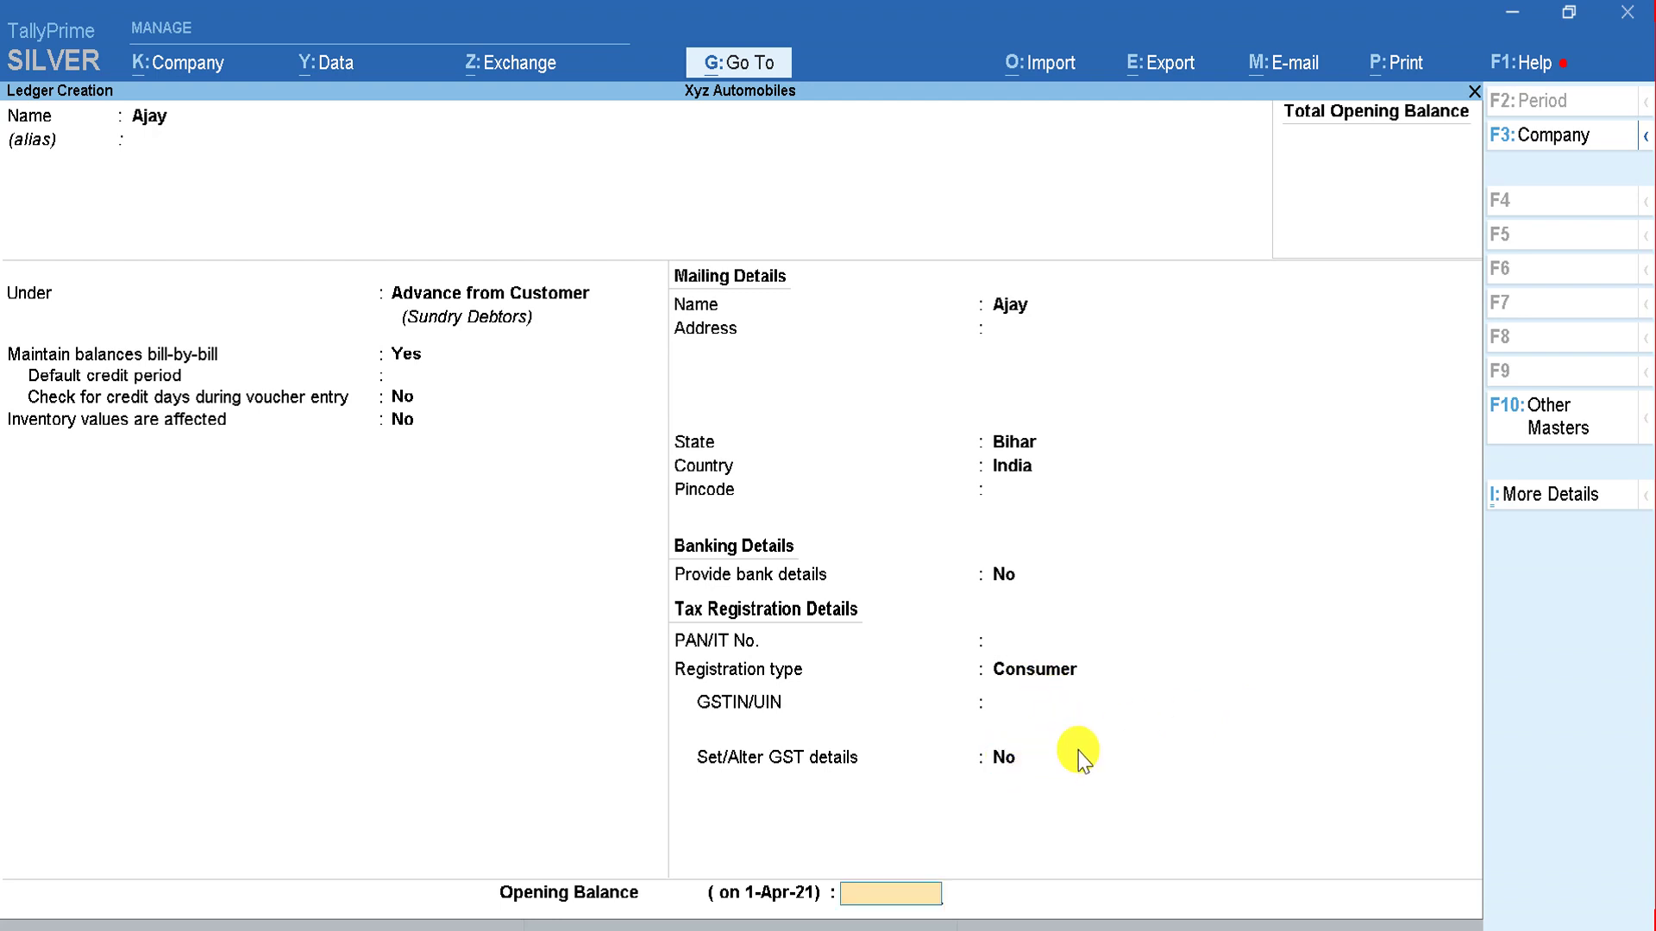
pyautogui.press('Return')
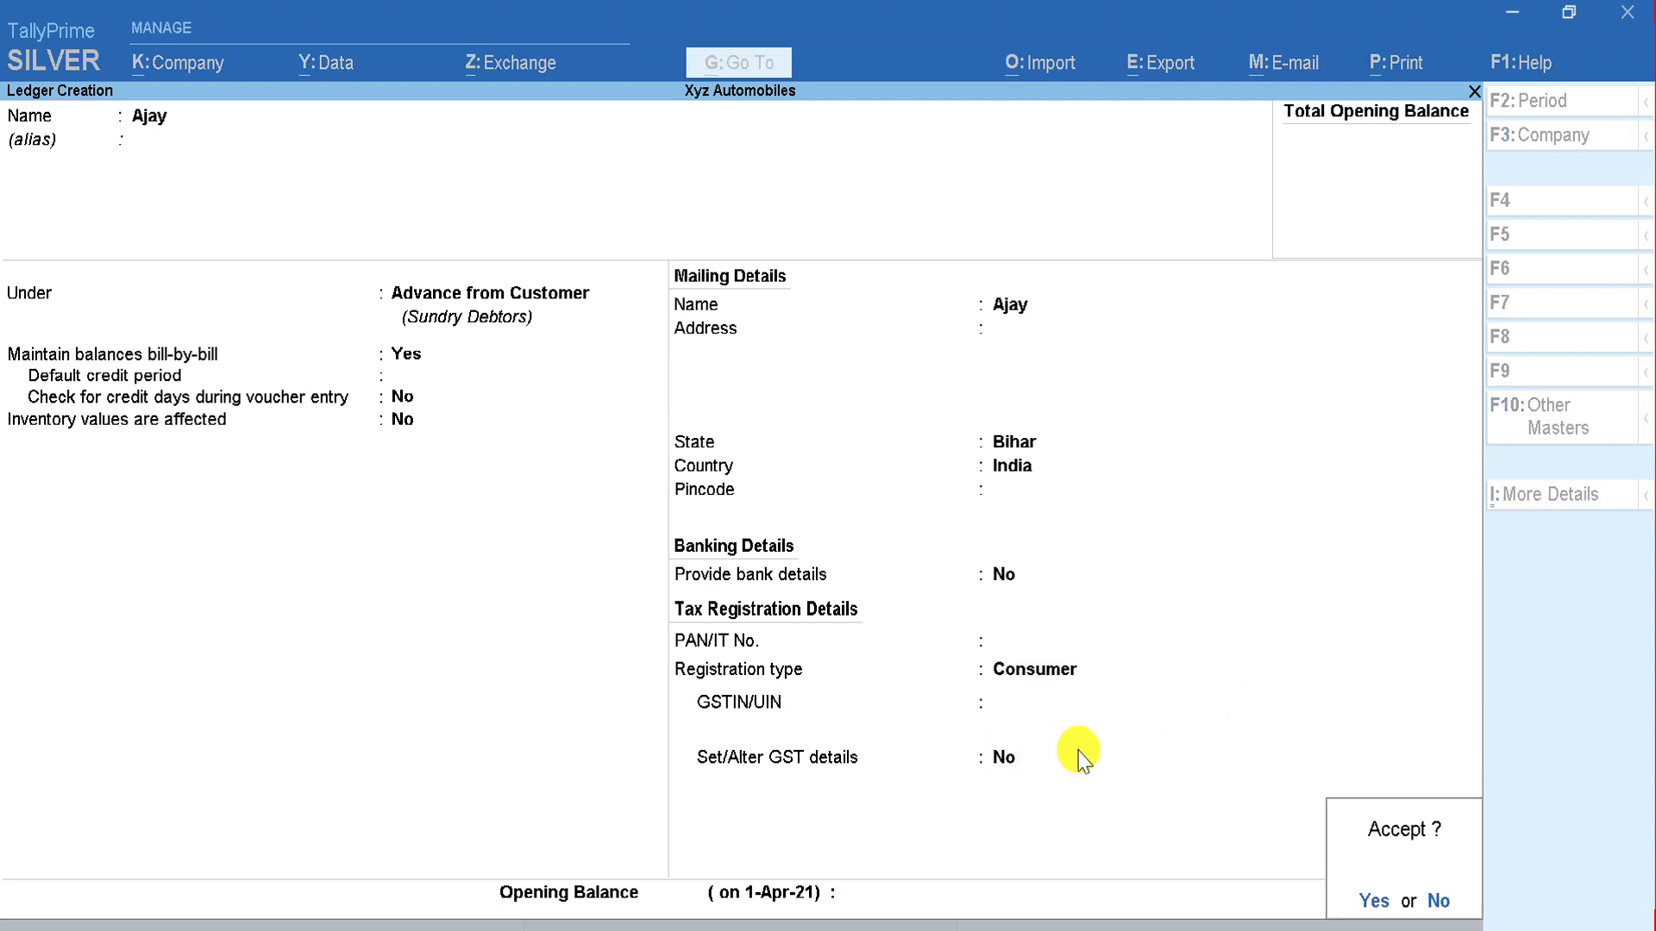
pyautogui.press('Return')
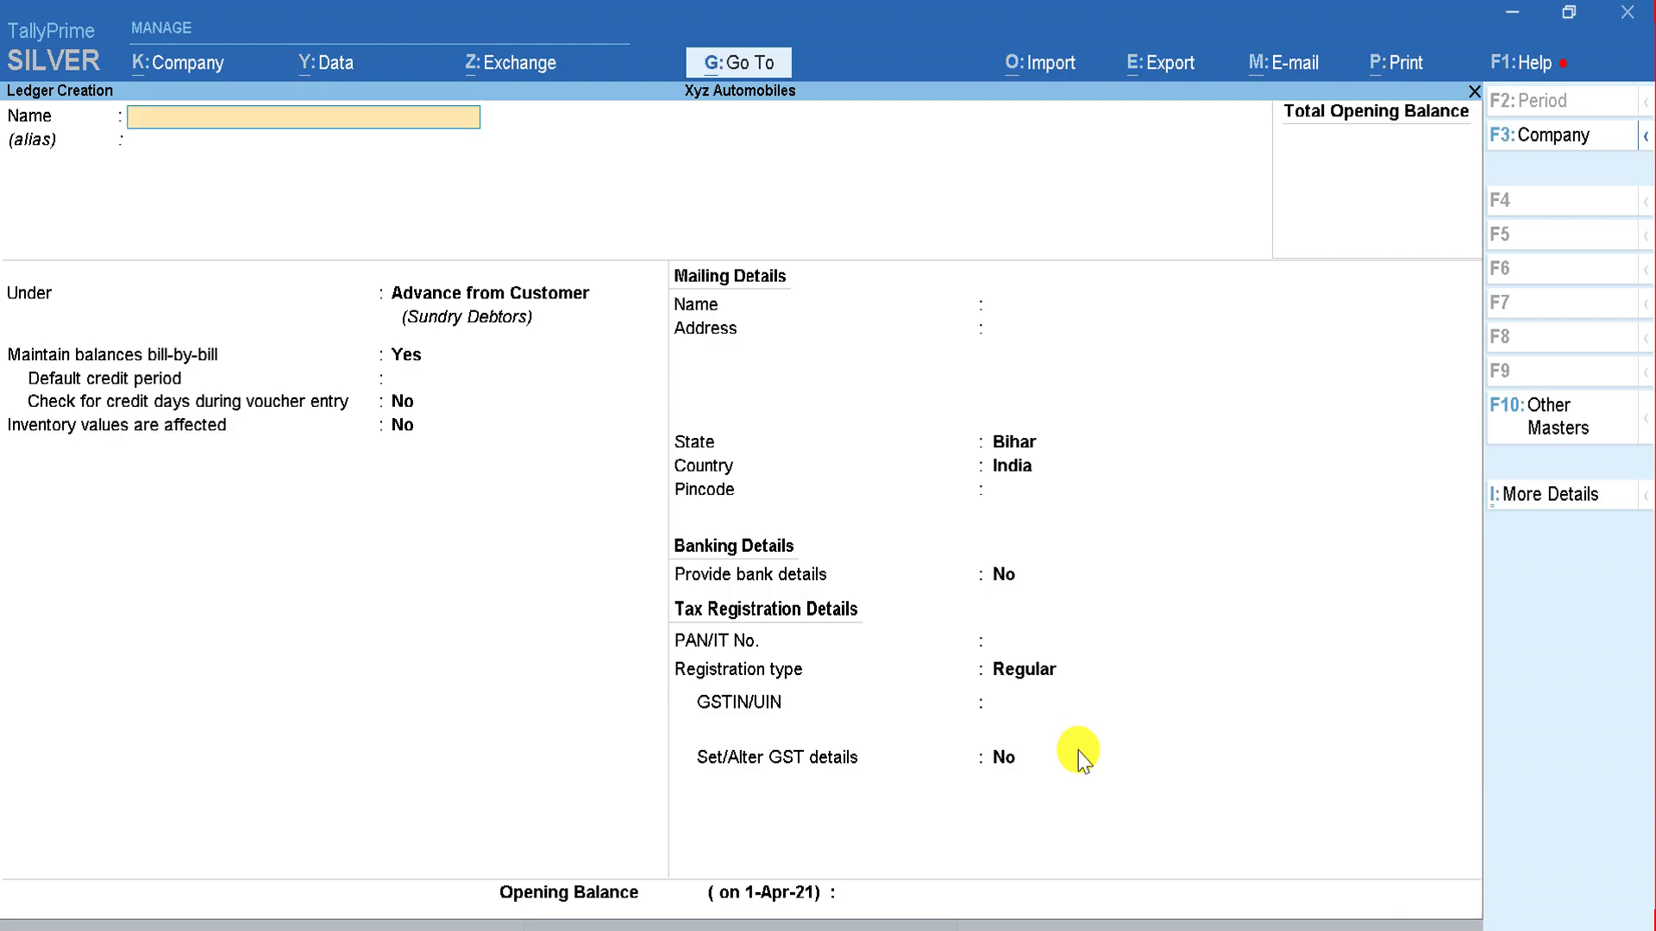
# Step: Name the second customer's ledger and keep it under Advance from Customer, then check Excel
pyautogui.hotkey('alt', 'Tab')
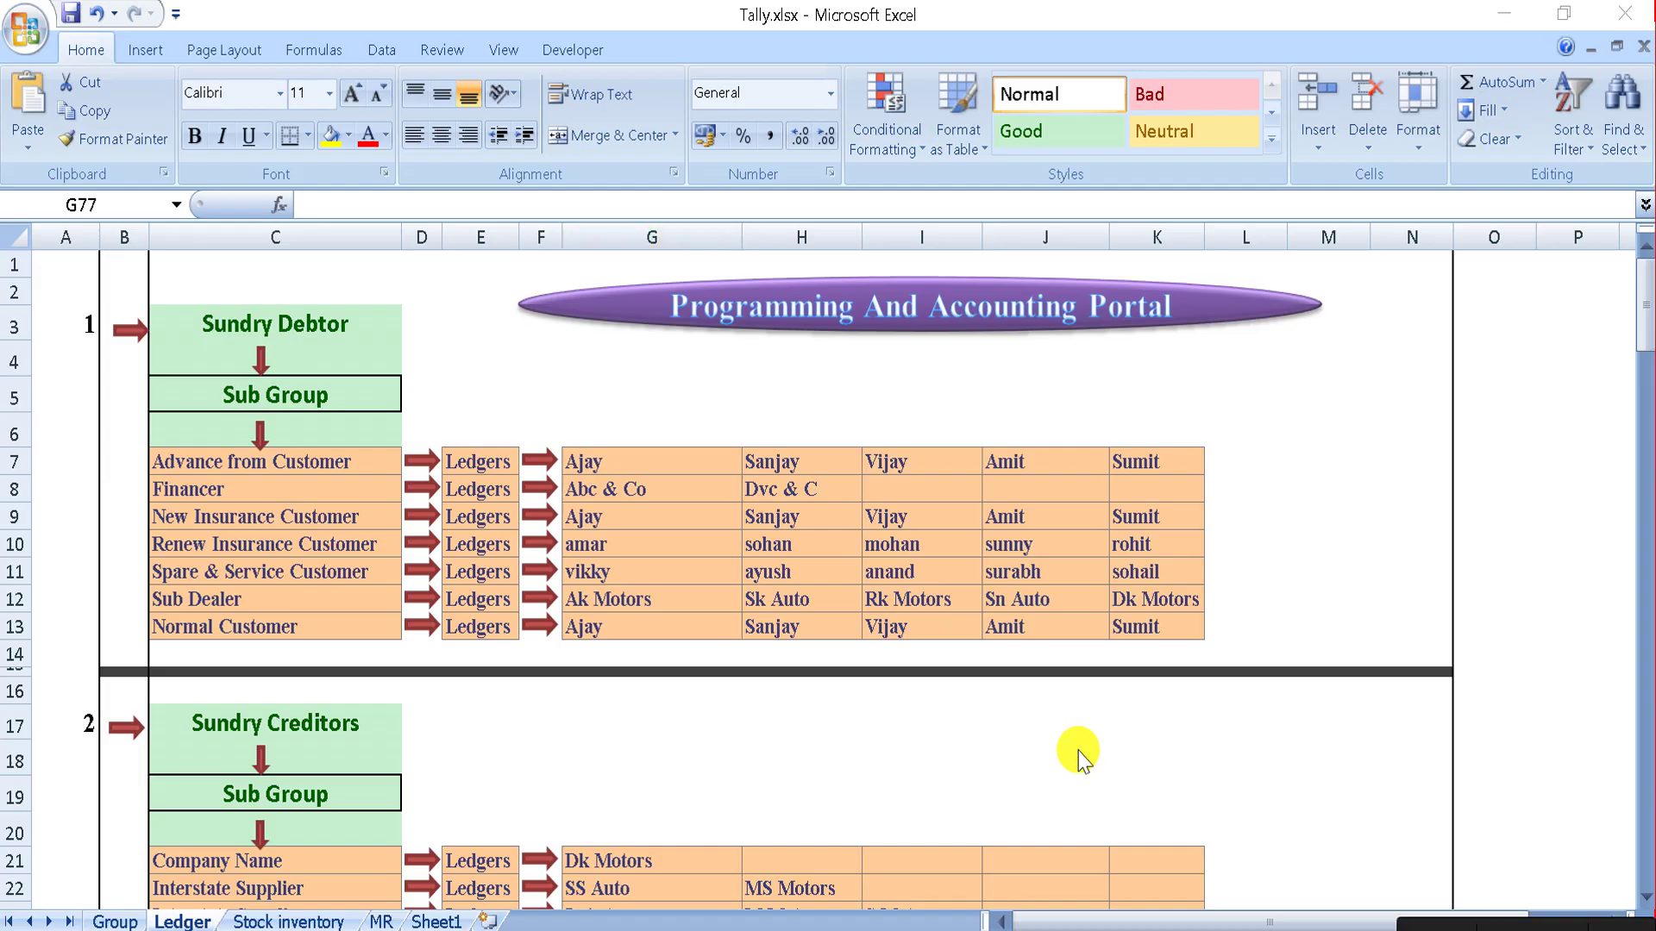
pyautogui.hotkey('alt', 'Tab')
pyautogui.write('San')
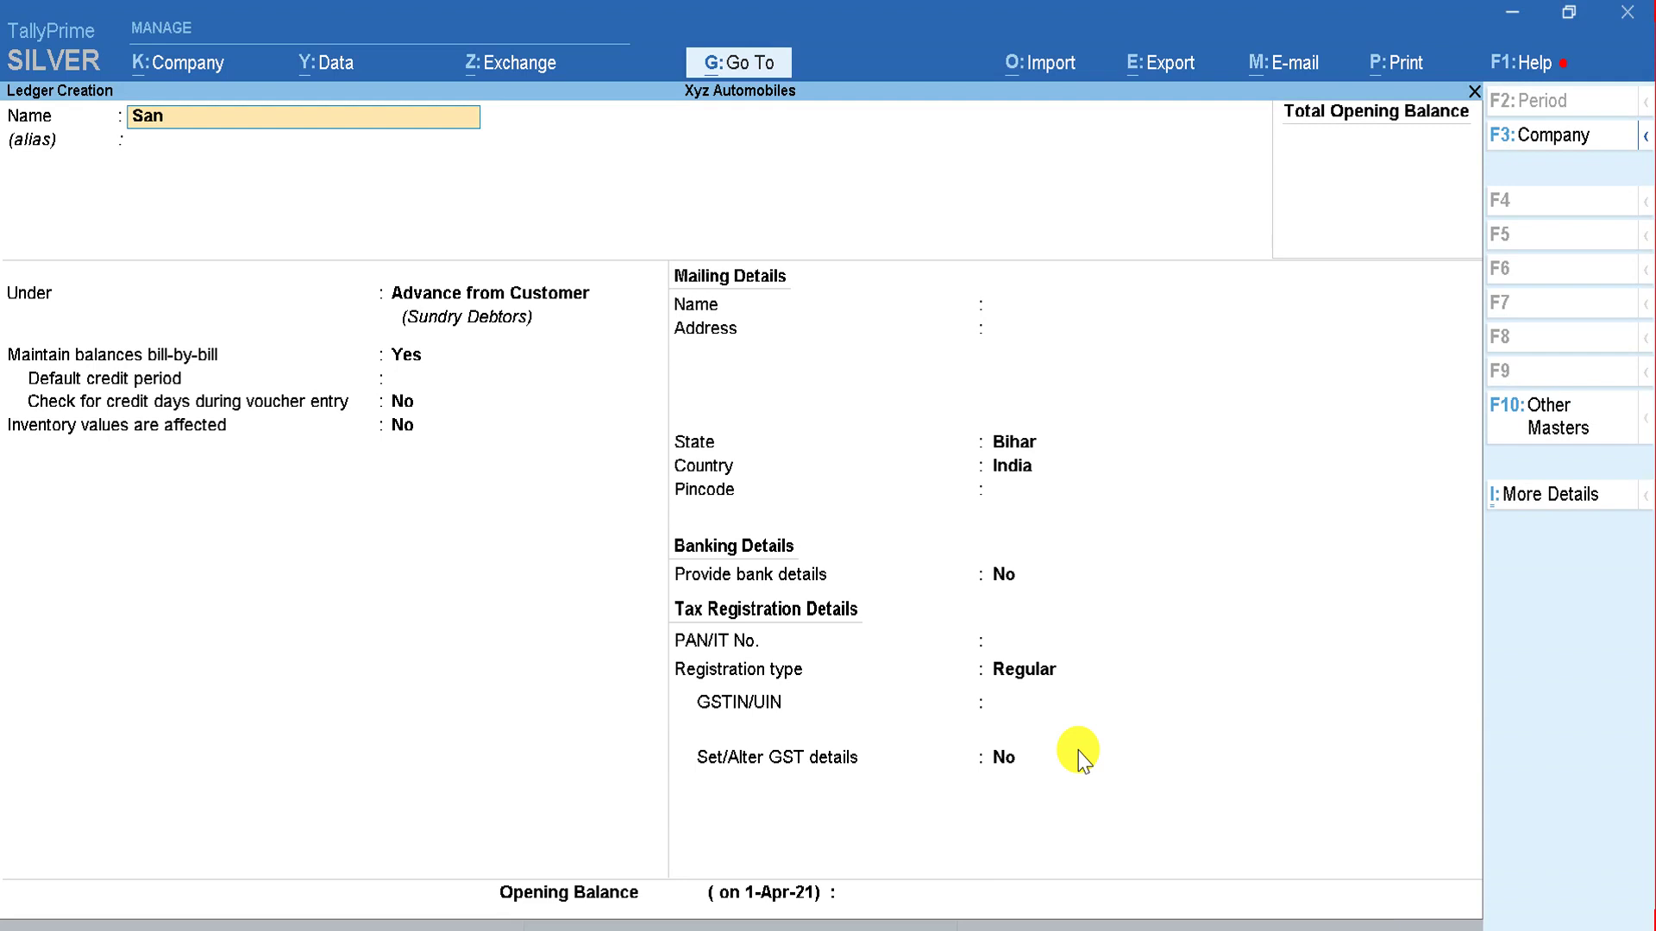
pyautogui.write('jay')
pyautogui.press('Return')
pyautogui.press('Return')
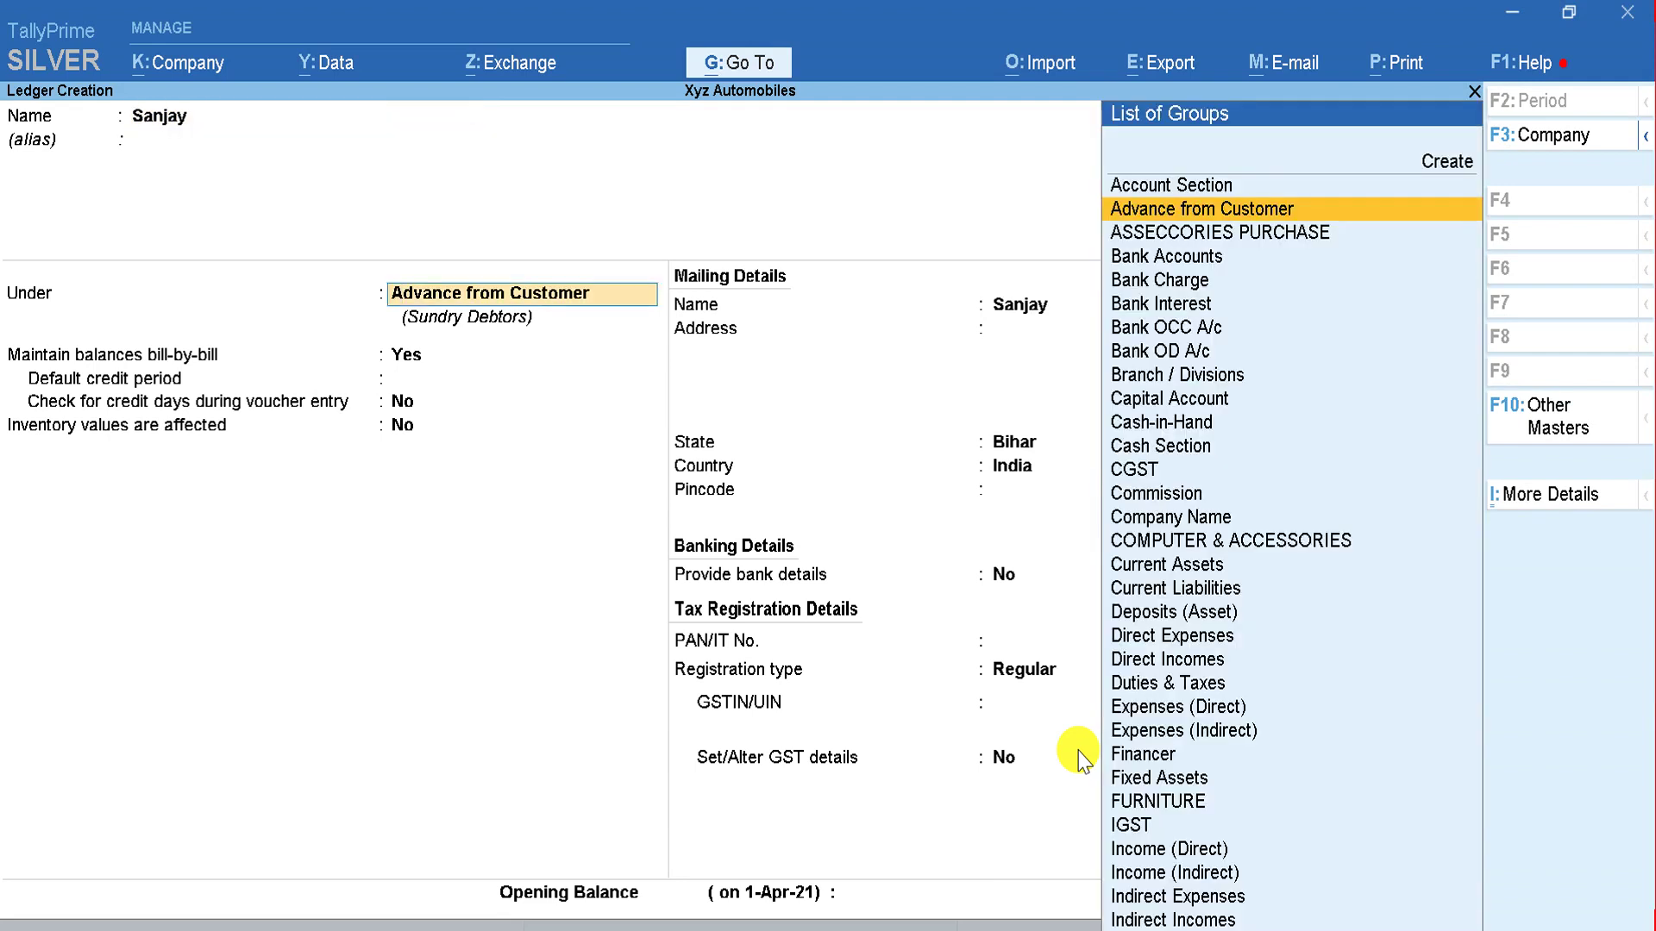
pyautogui.press('Return')
pyautogui.press('Return')
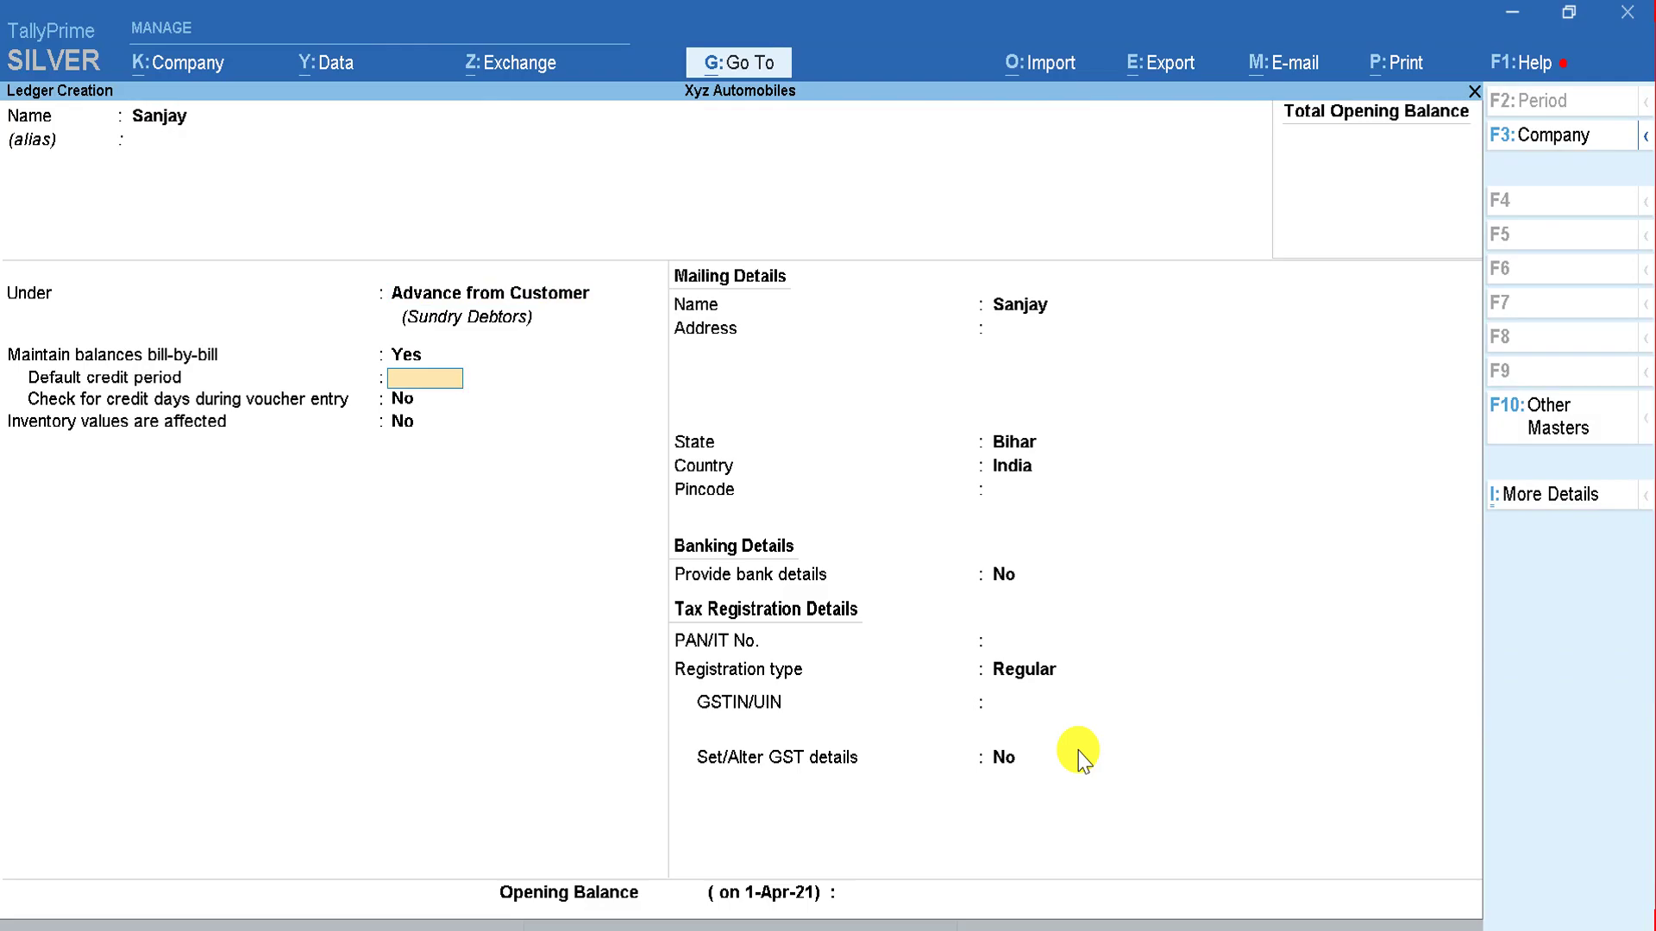
pyautogui.hotkey('alt', 'Tab')
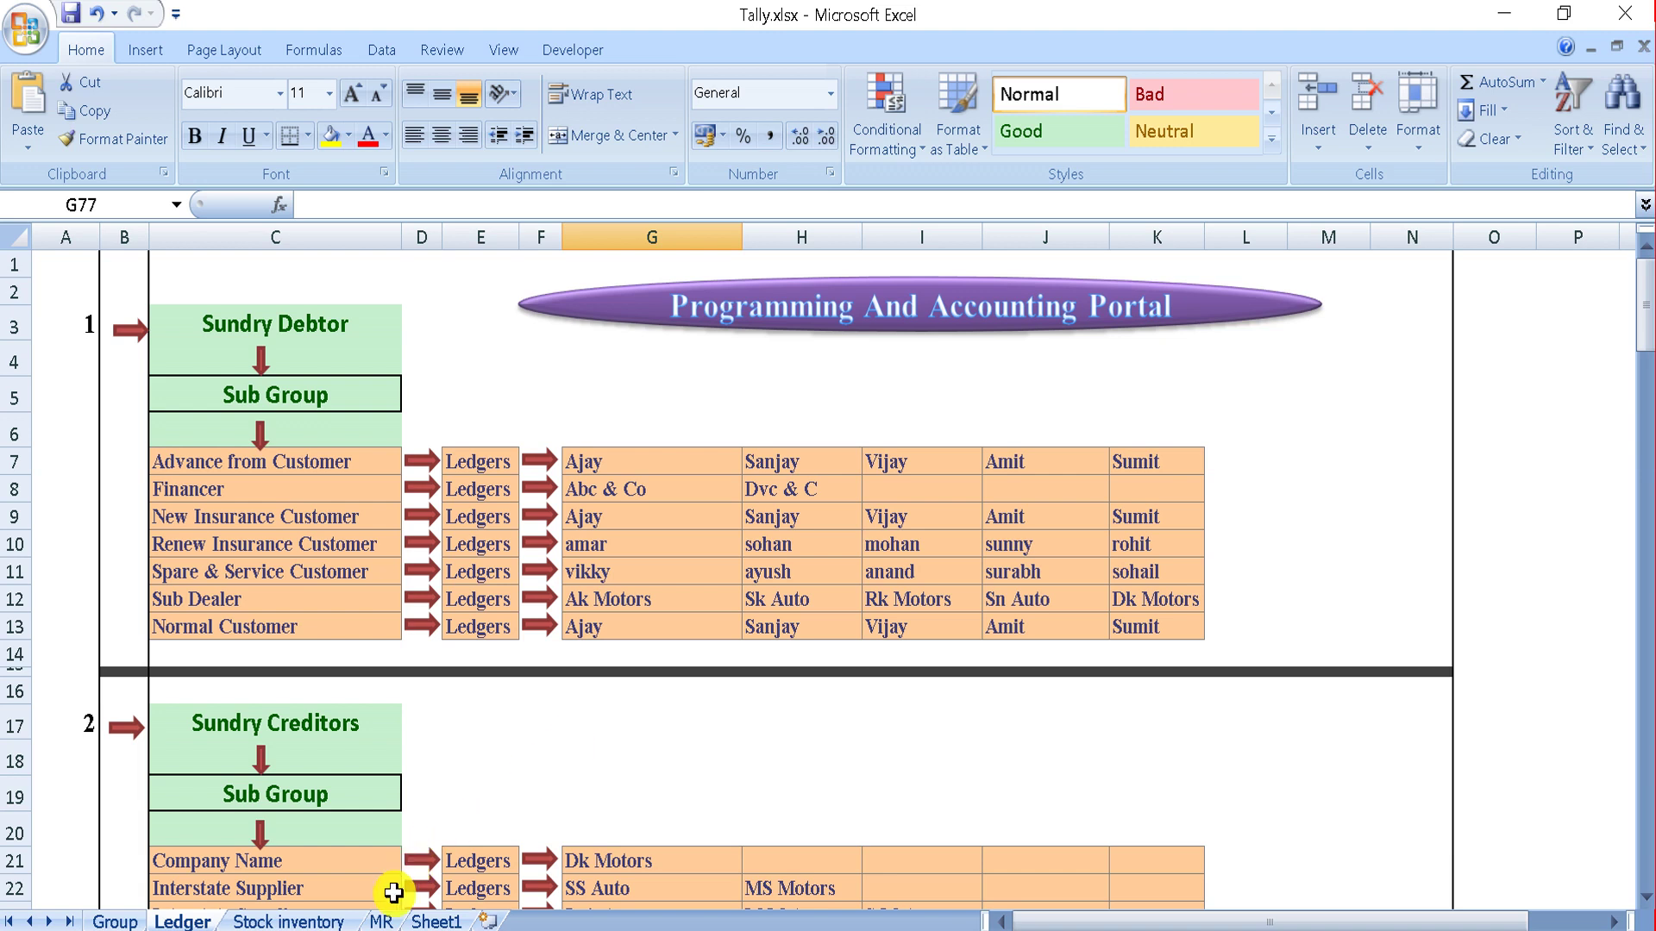
# Step: Switch to the MR receipt sheet and close Tally.xlsx without saving changes
pyautogui.click(380, 920)
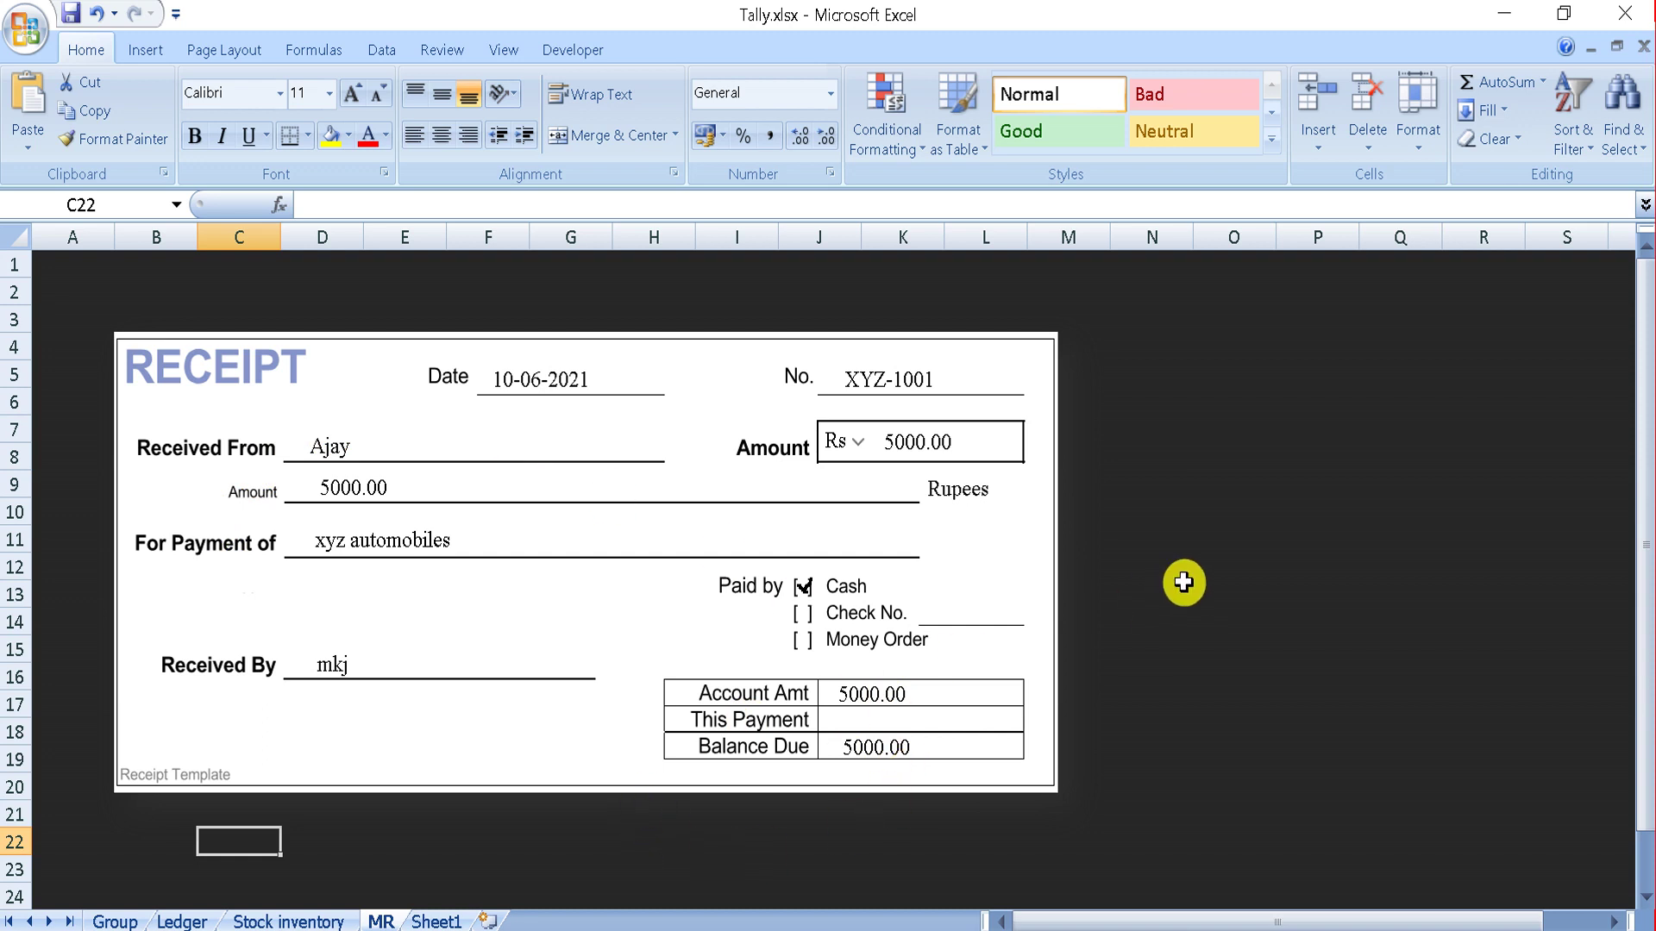
pyautogui.click(1625, 13)
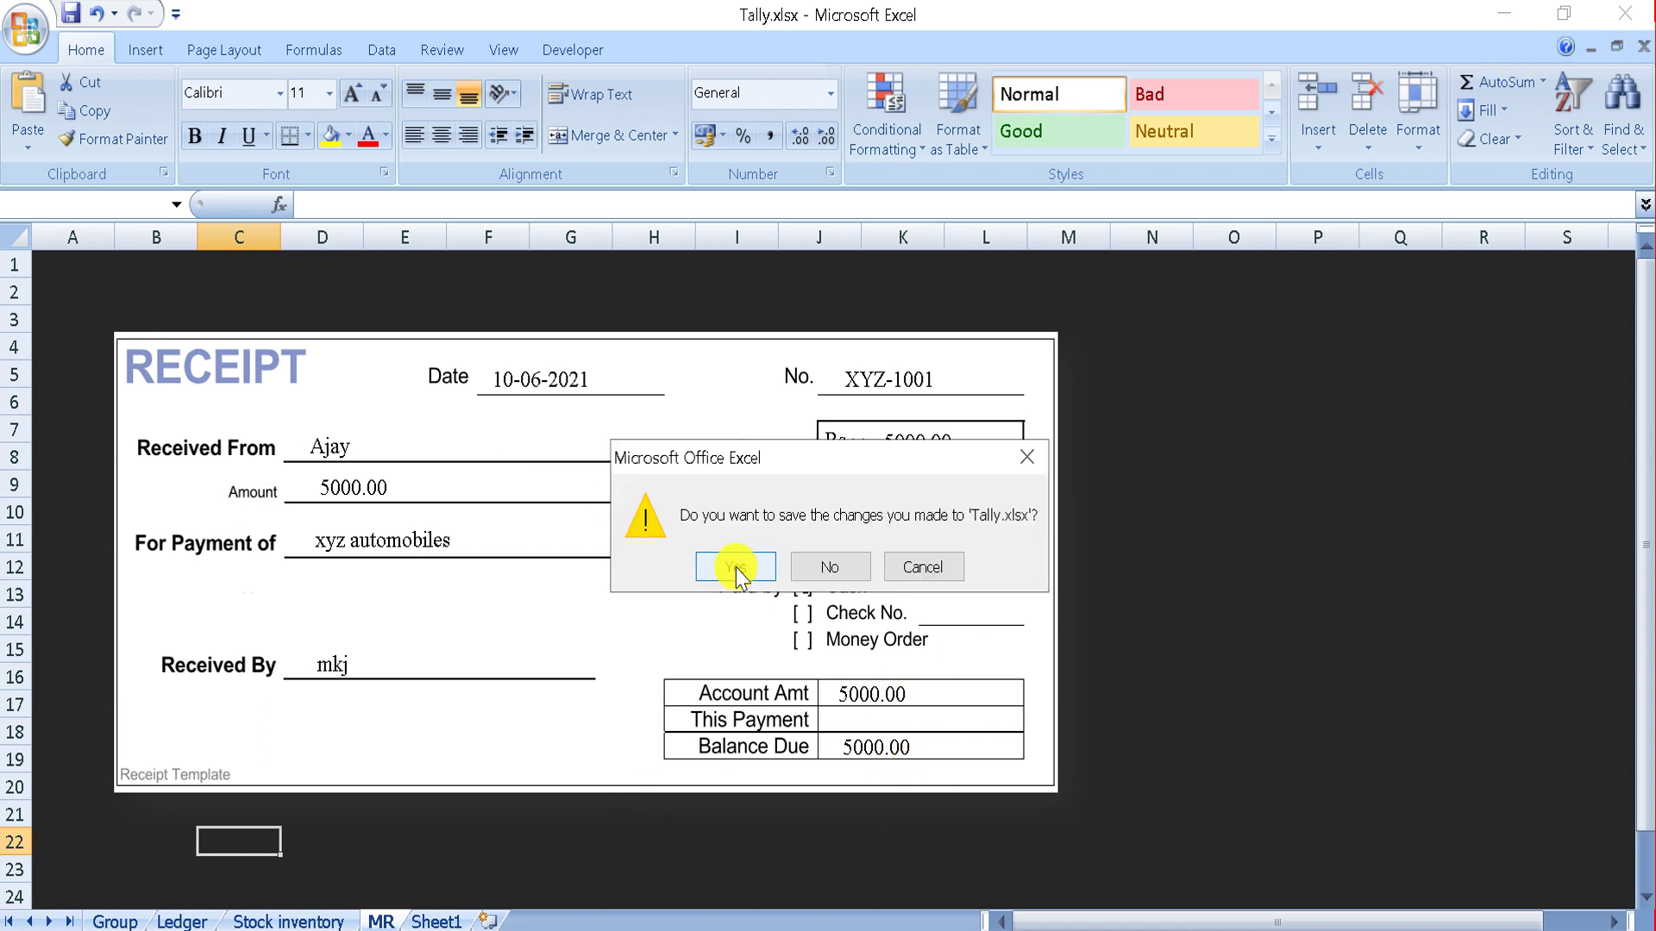
pyautogui.click(845, 566)
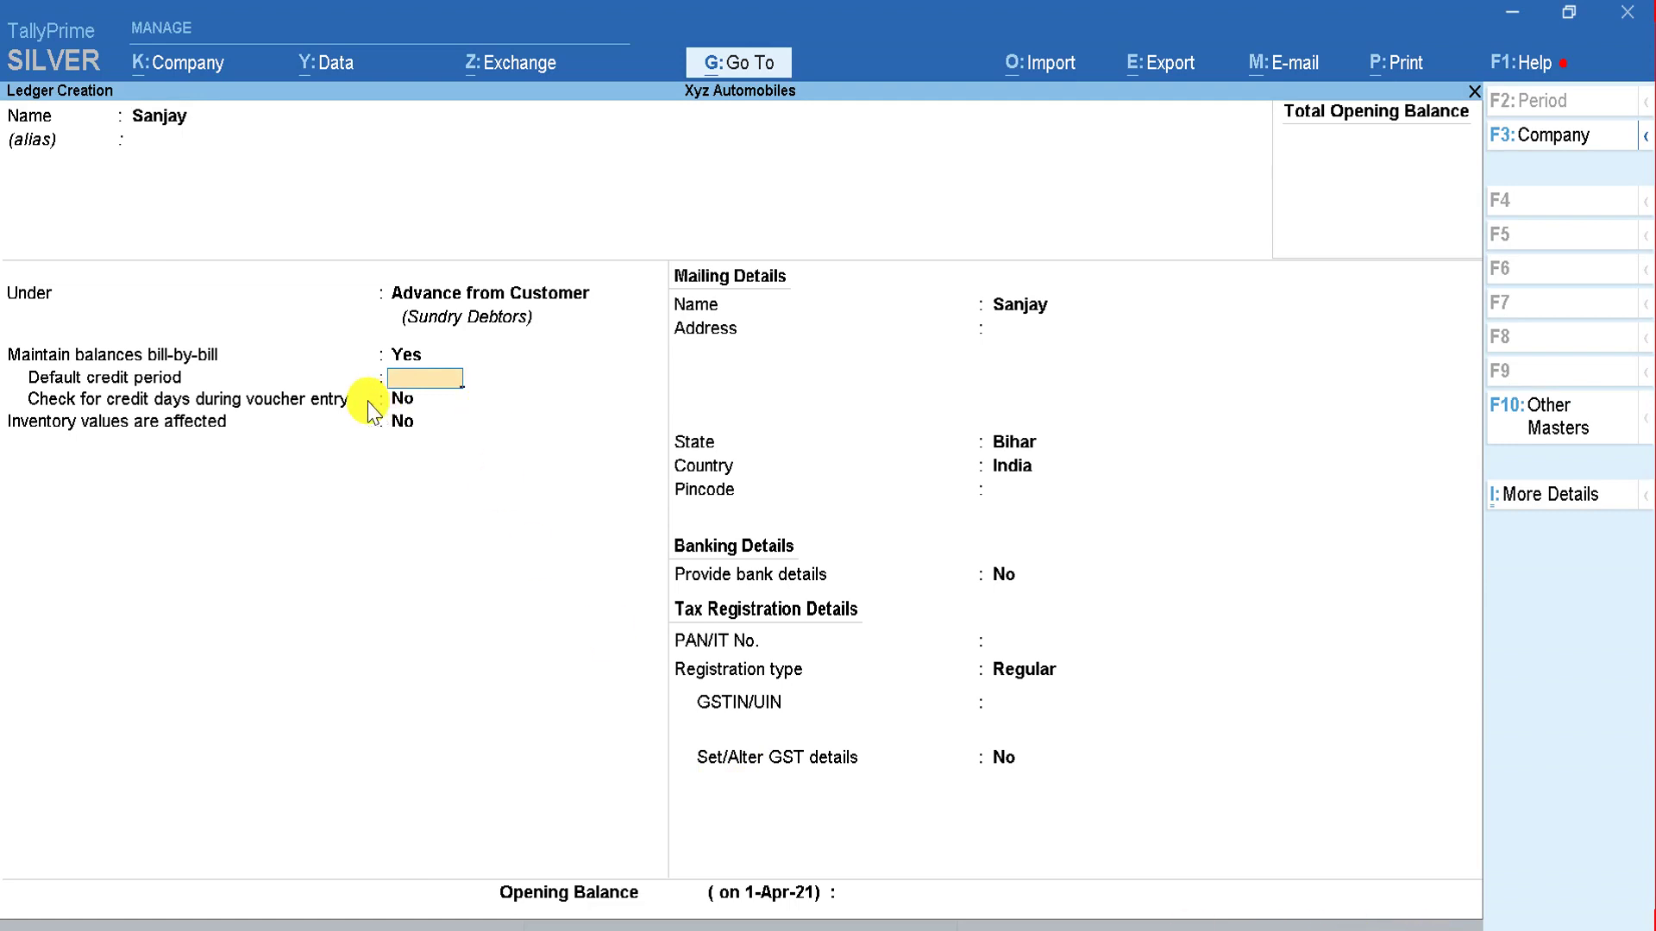
# Step: Keep state Bihar, choose Consumer registration, skip opening balance and finish the second ledger
pyautogui.press('Return')
pyautogui.press('Return')
pyautogui.press('Return')
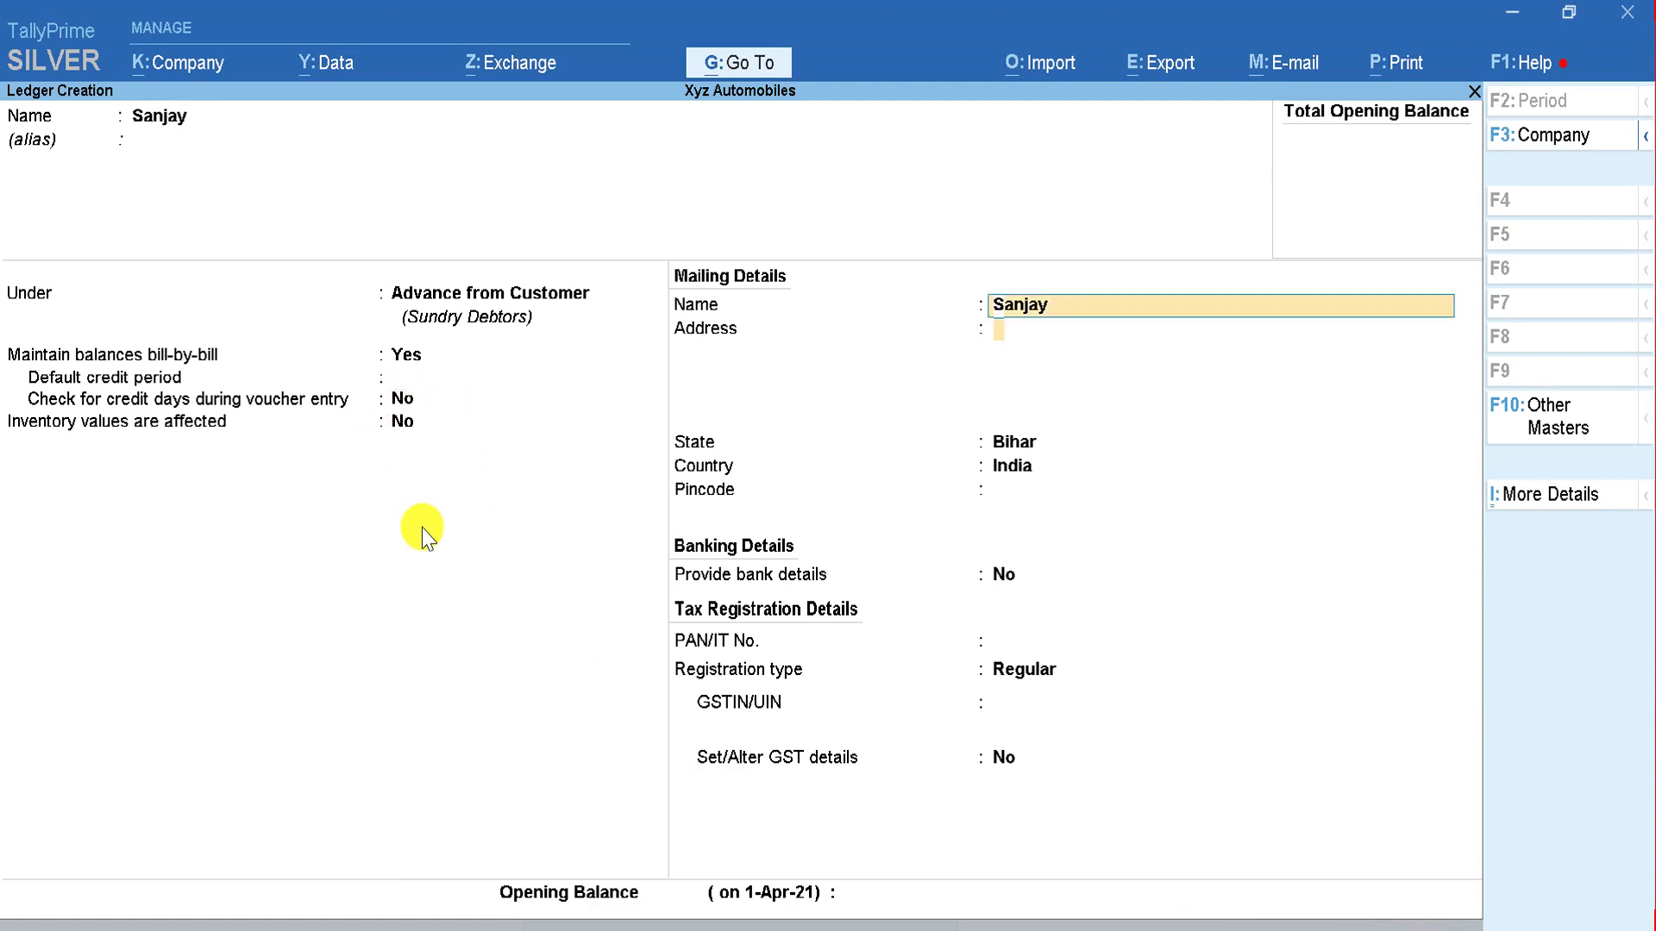
pyautogui.press('Return')
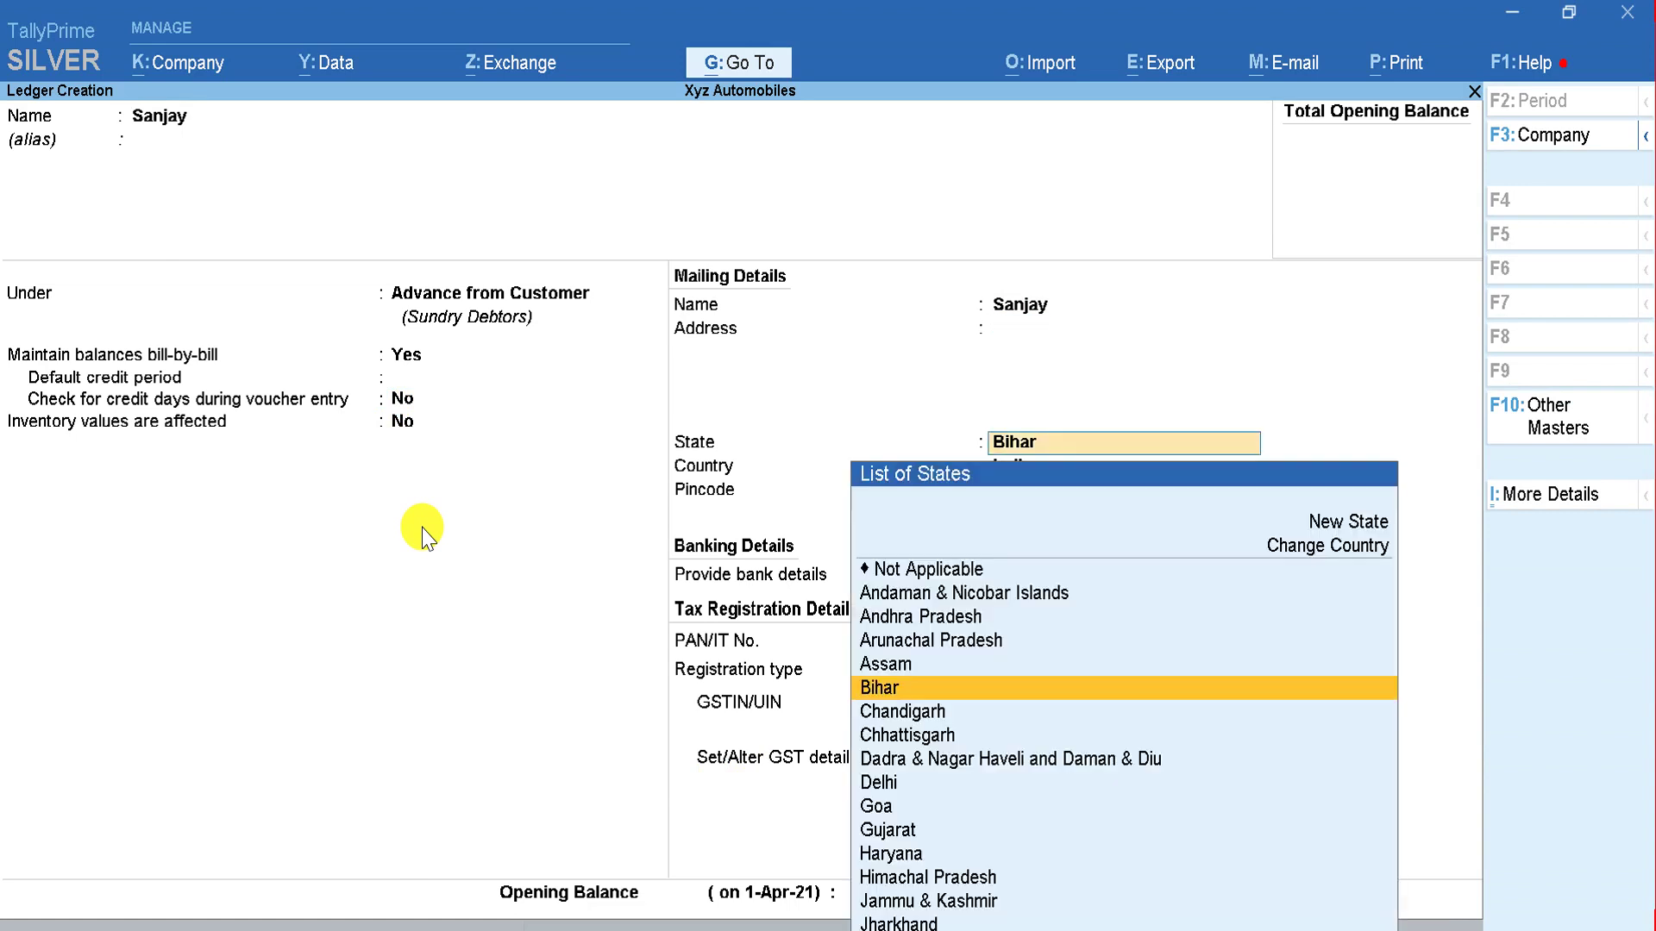
pyautogui.press('Return')
pyautogui.press('Return')
pyautogui.press('Return')
pyautogui.press('Return')
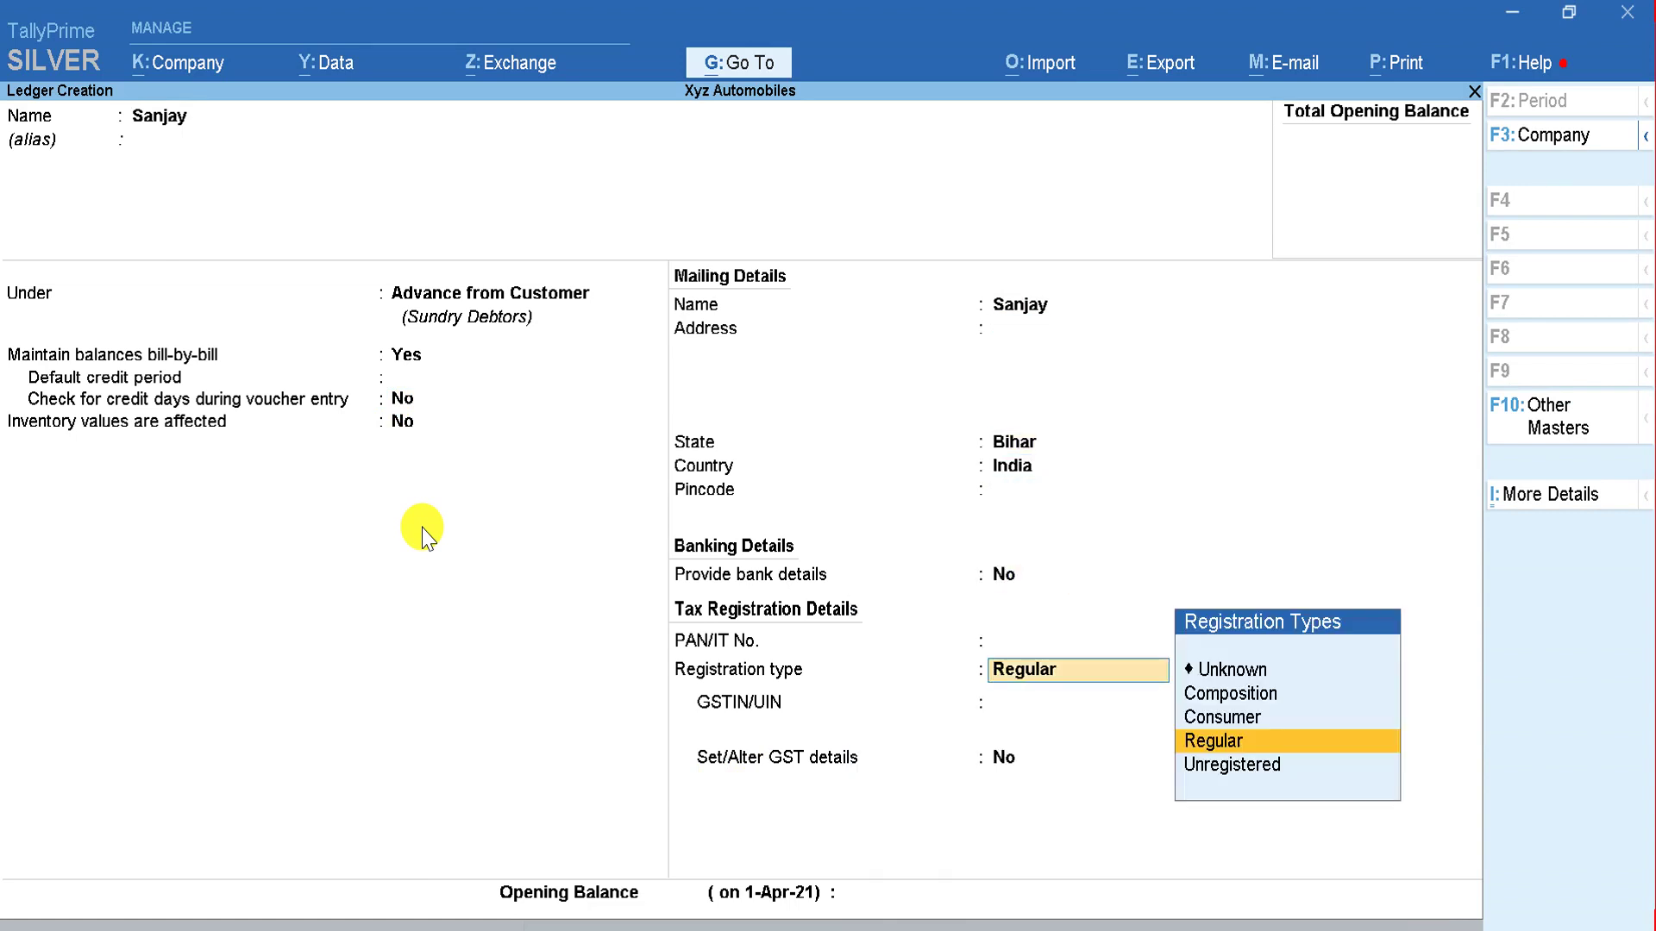
pyautogui.press('Up')
pyautogui.press('Up')
pyautogui.press('Down')
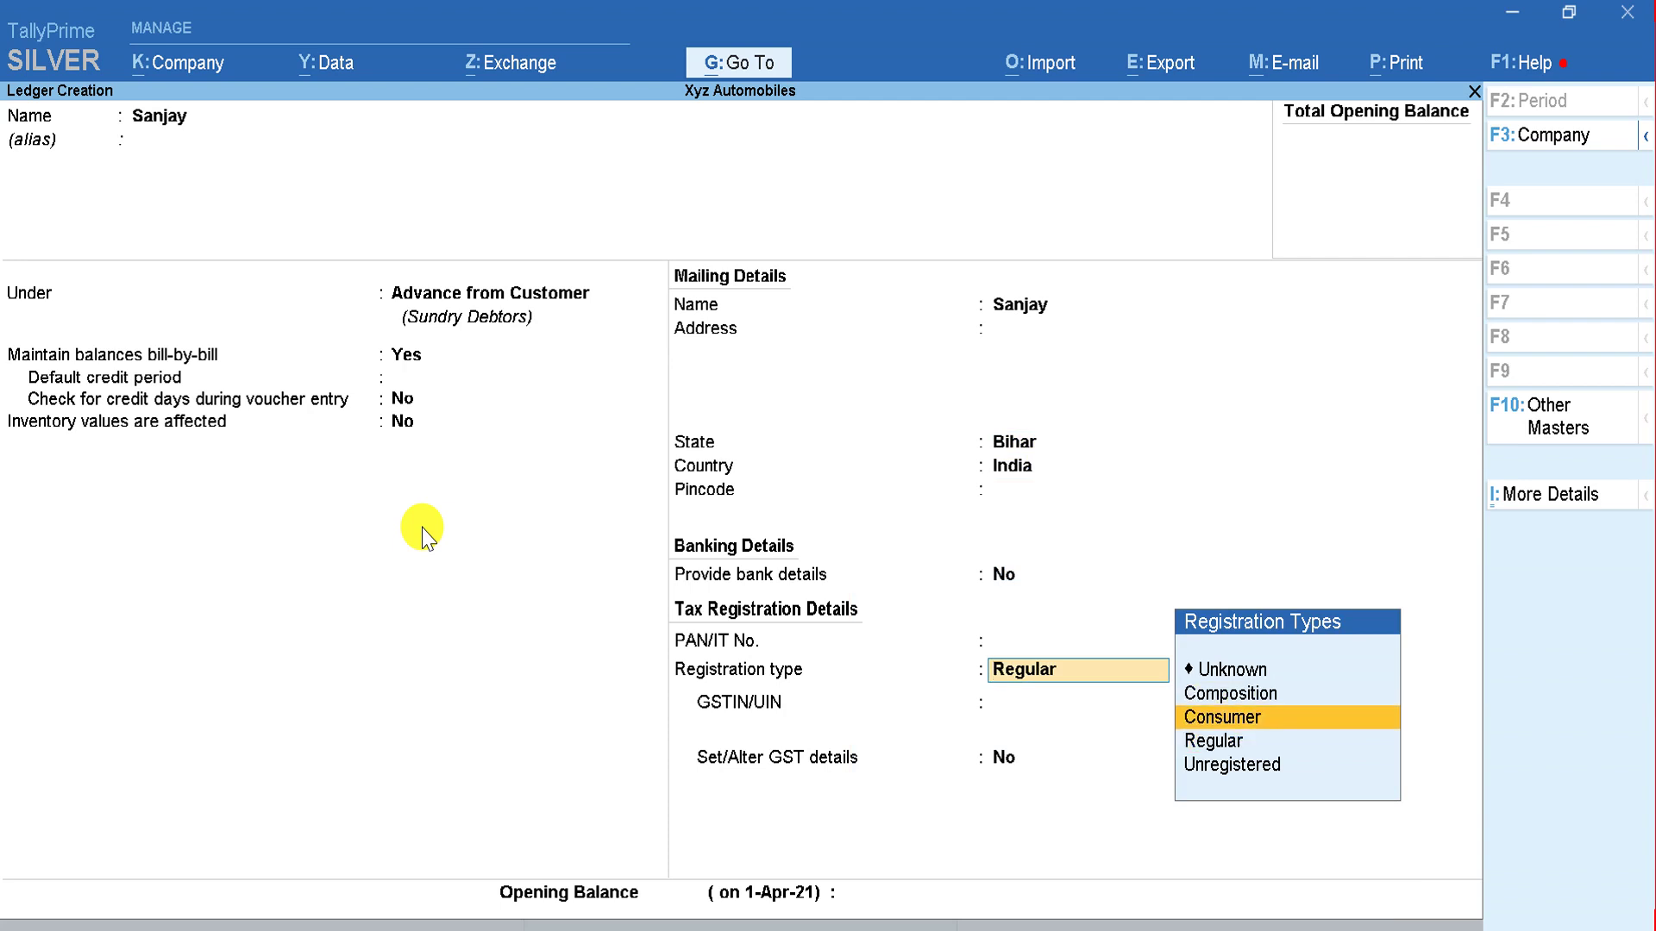
pyautogui.press('Return')
pyautogui.press('Return')
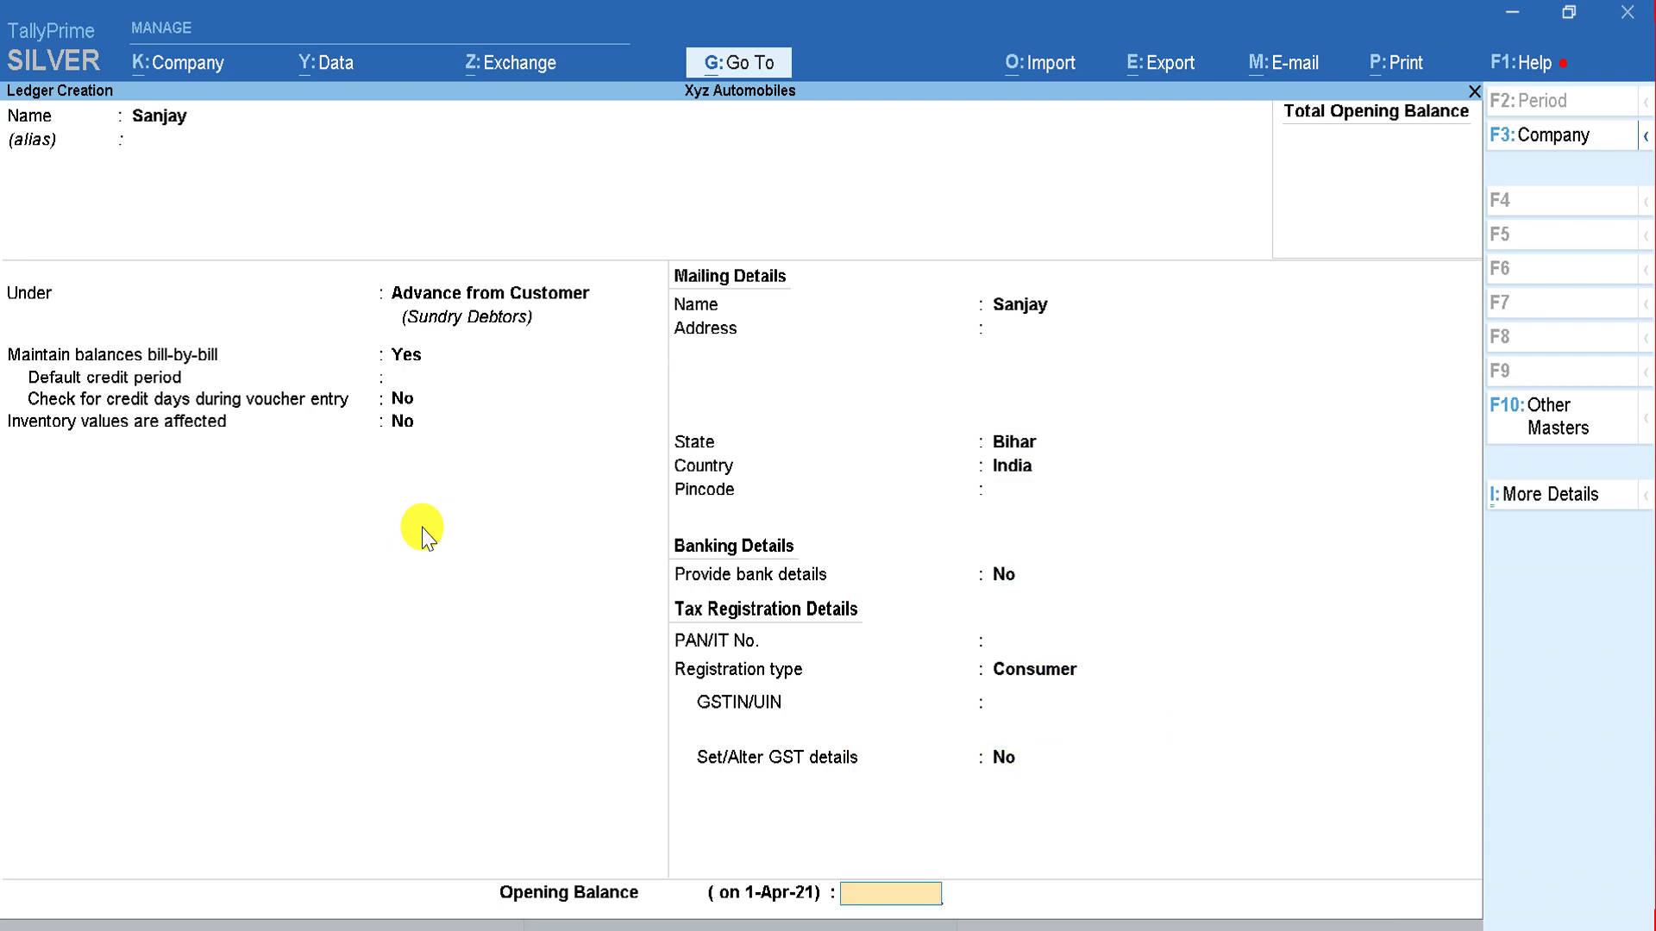
pyautogui.press('Return')
pyautogui.press('Return')
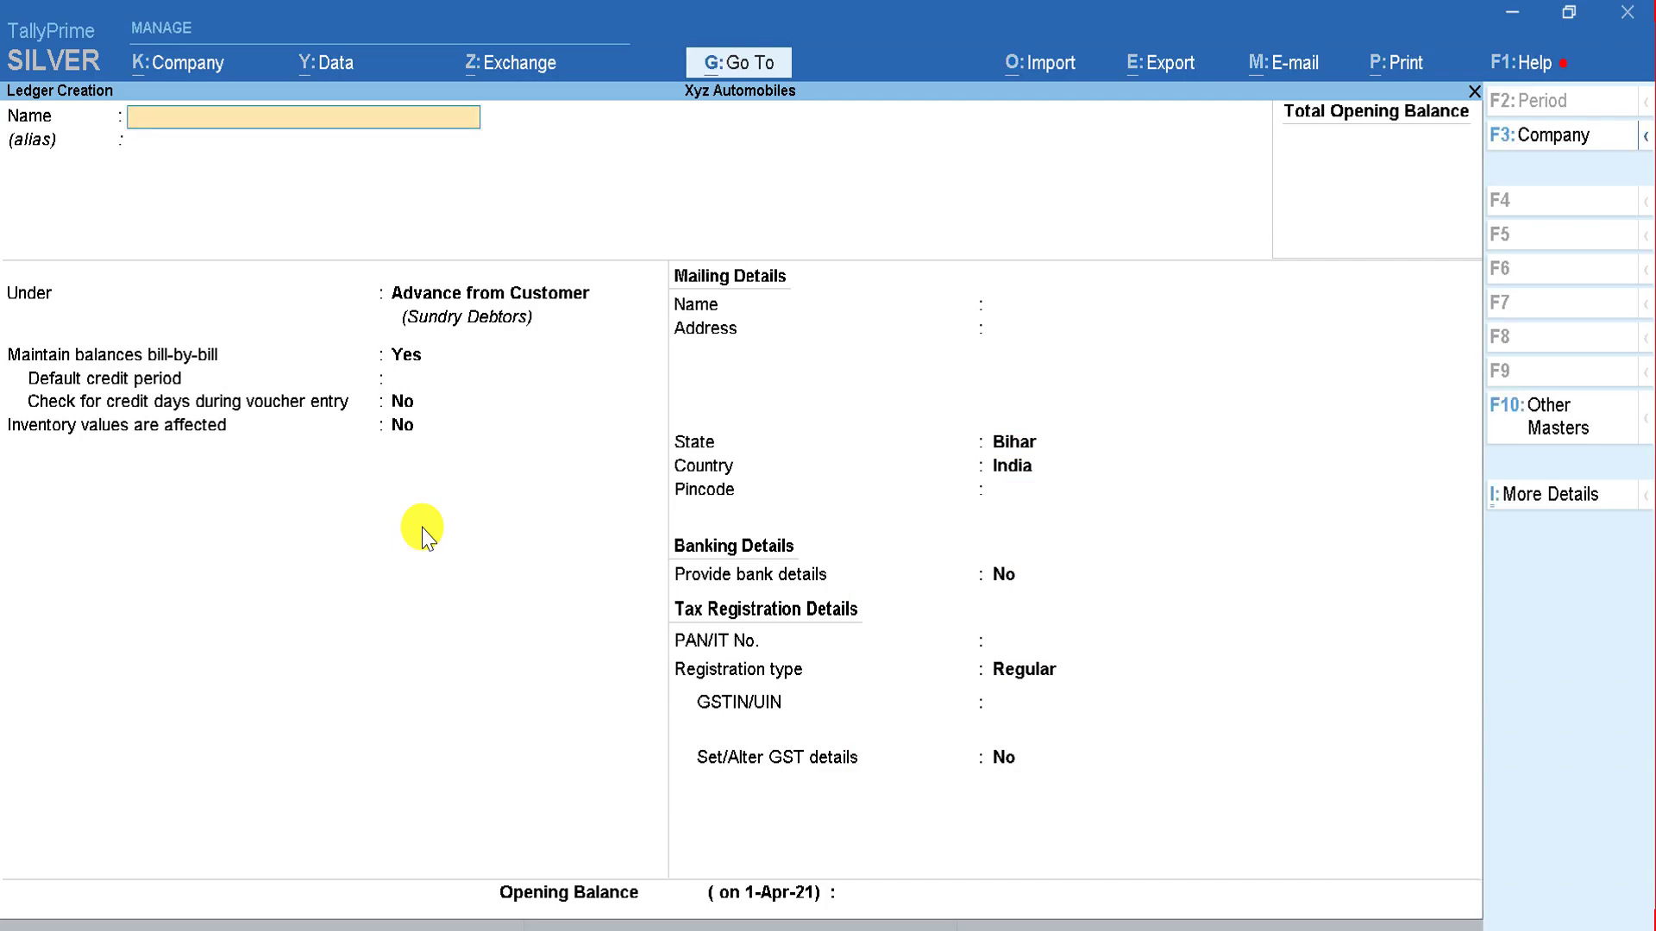
pyautogui.hotkey('alt', 'Tab')
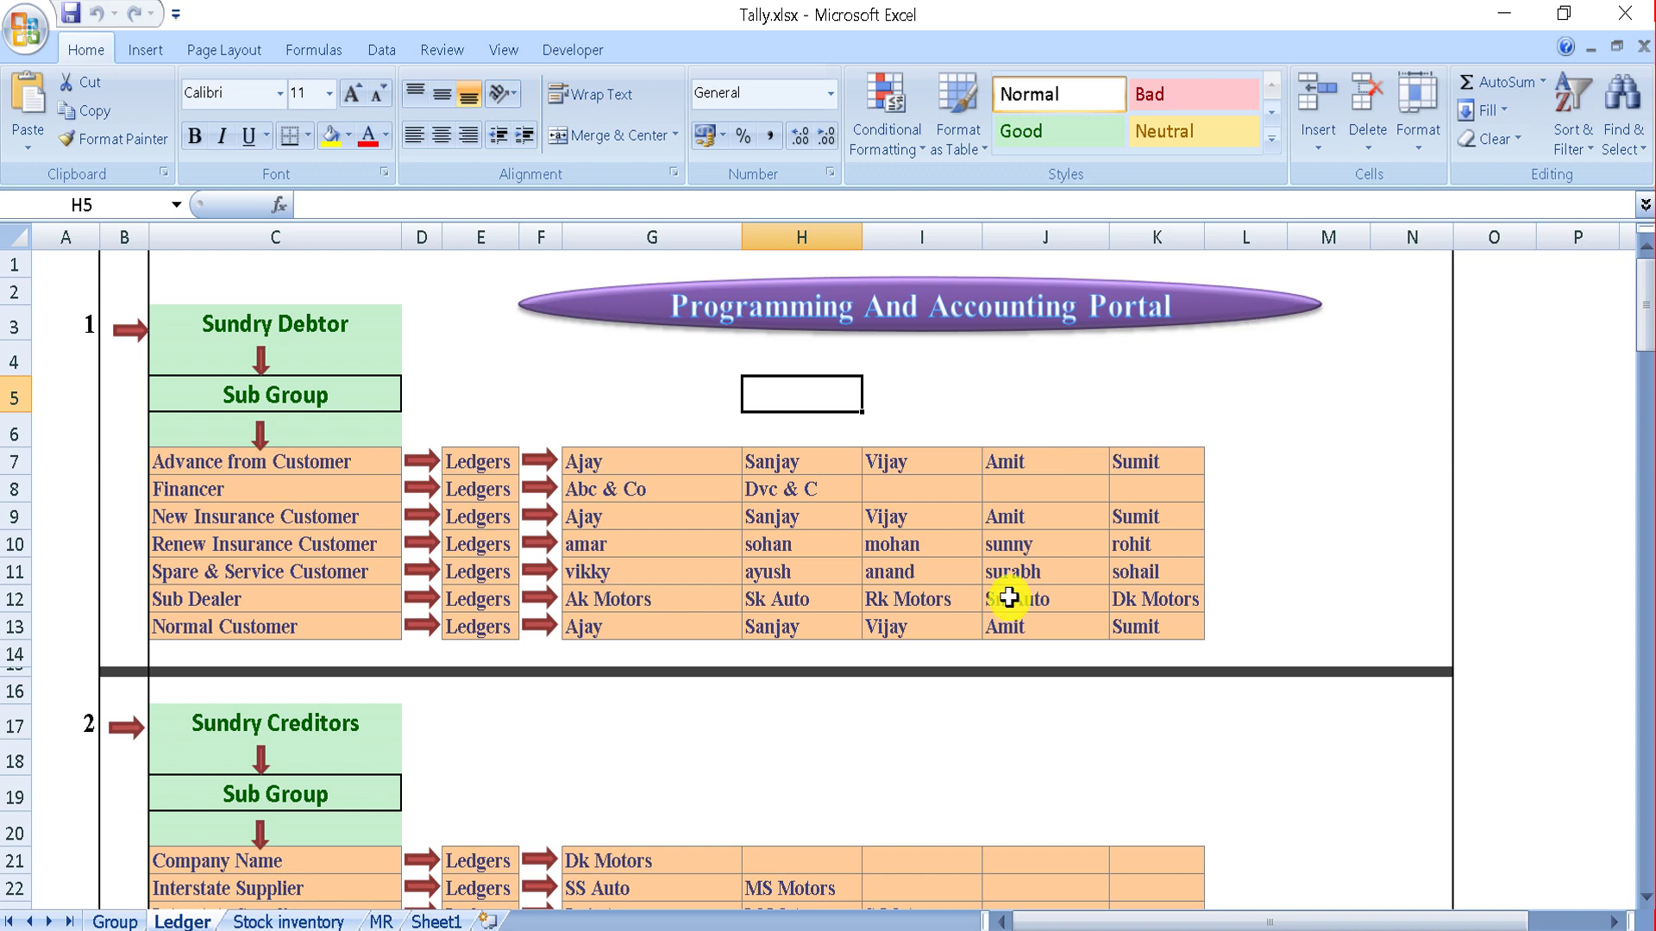
pyautogui.click(386, 921)
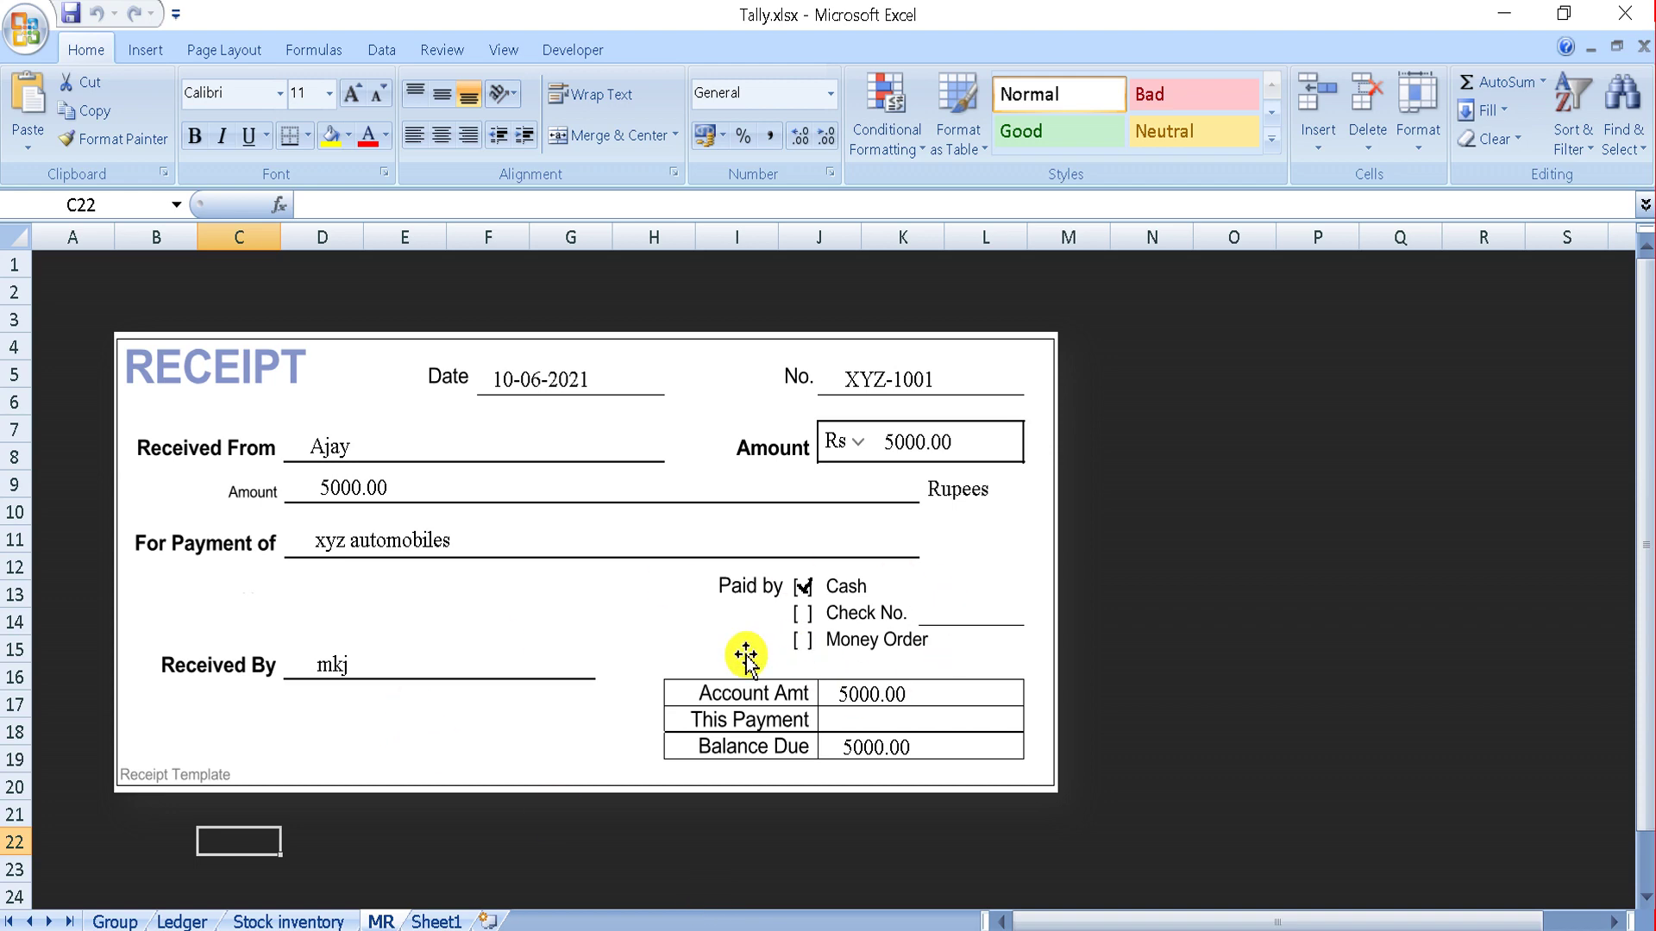
pyautogui.click(182, 921)
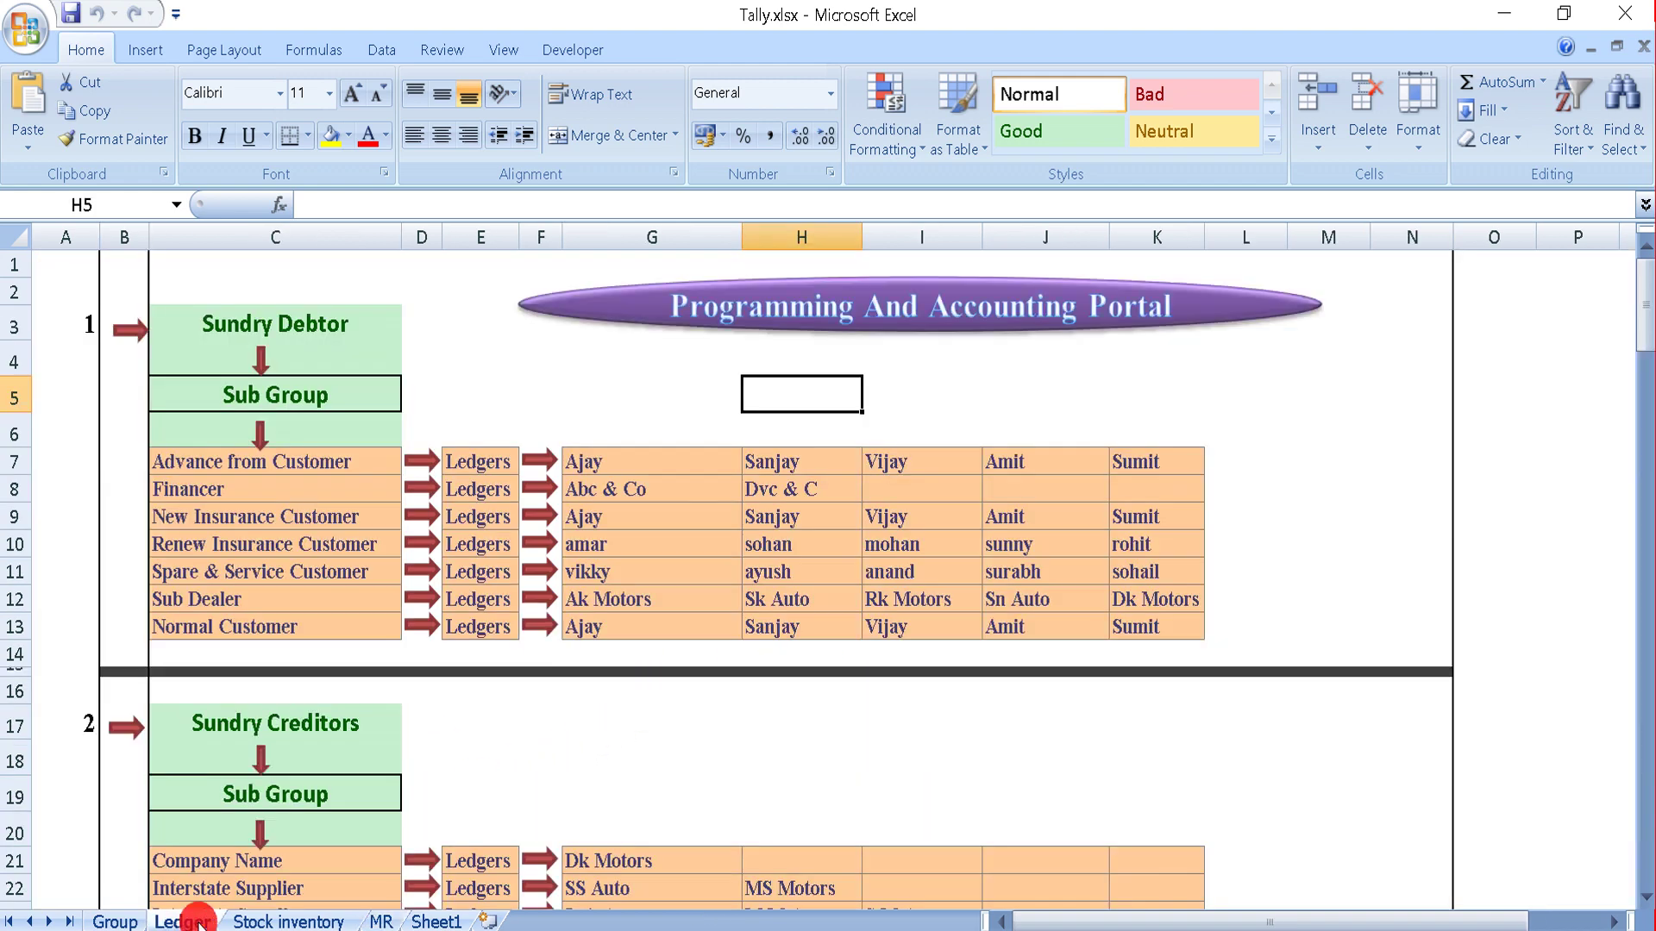
# Step: Create another customer ledger under Advance from Customer with Consumer registration and save it
pyautogui.hotkey('alt', 'Tab')
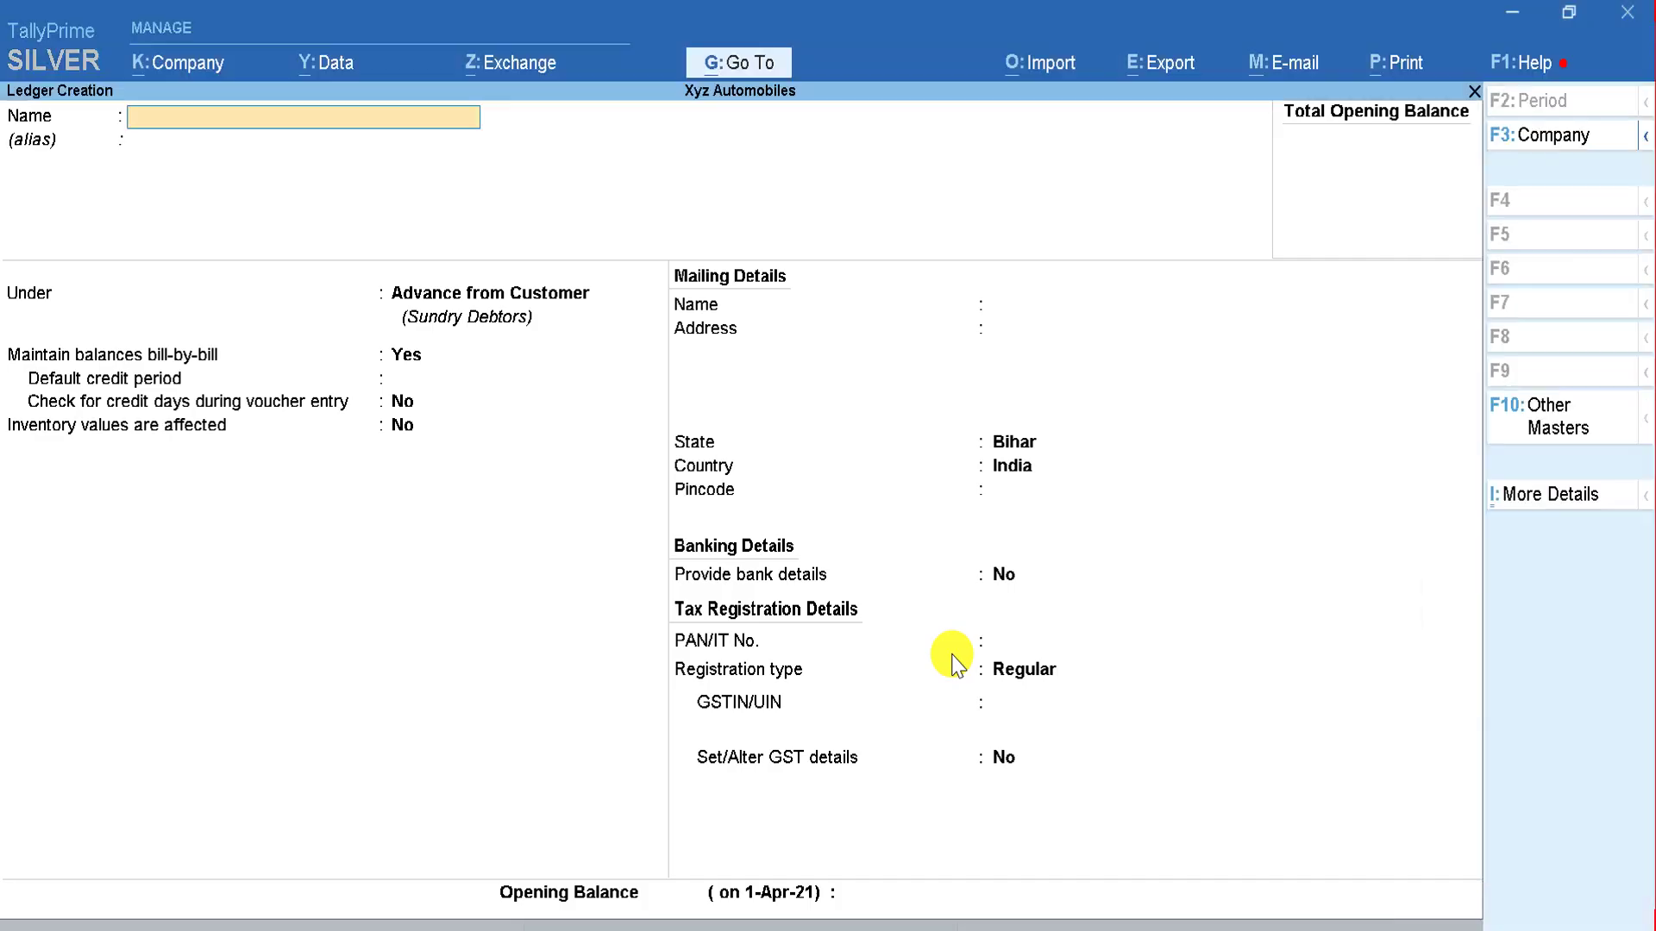
pyautogui.write('Vijay')
pyautogui.press('Return')
pyautogui.press('Return')
pyautogui.press('Return')
pyautogui.press('Return')
pyautogui.press('Return')
pyautogui.press('Return')
pyautogui.press('Return')
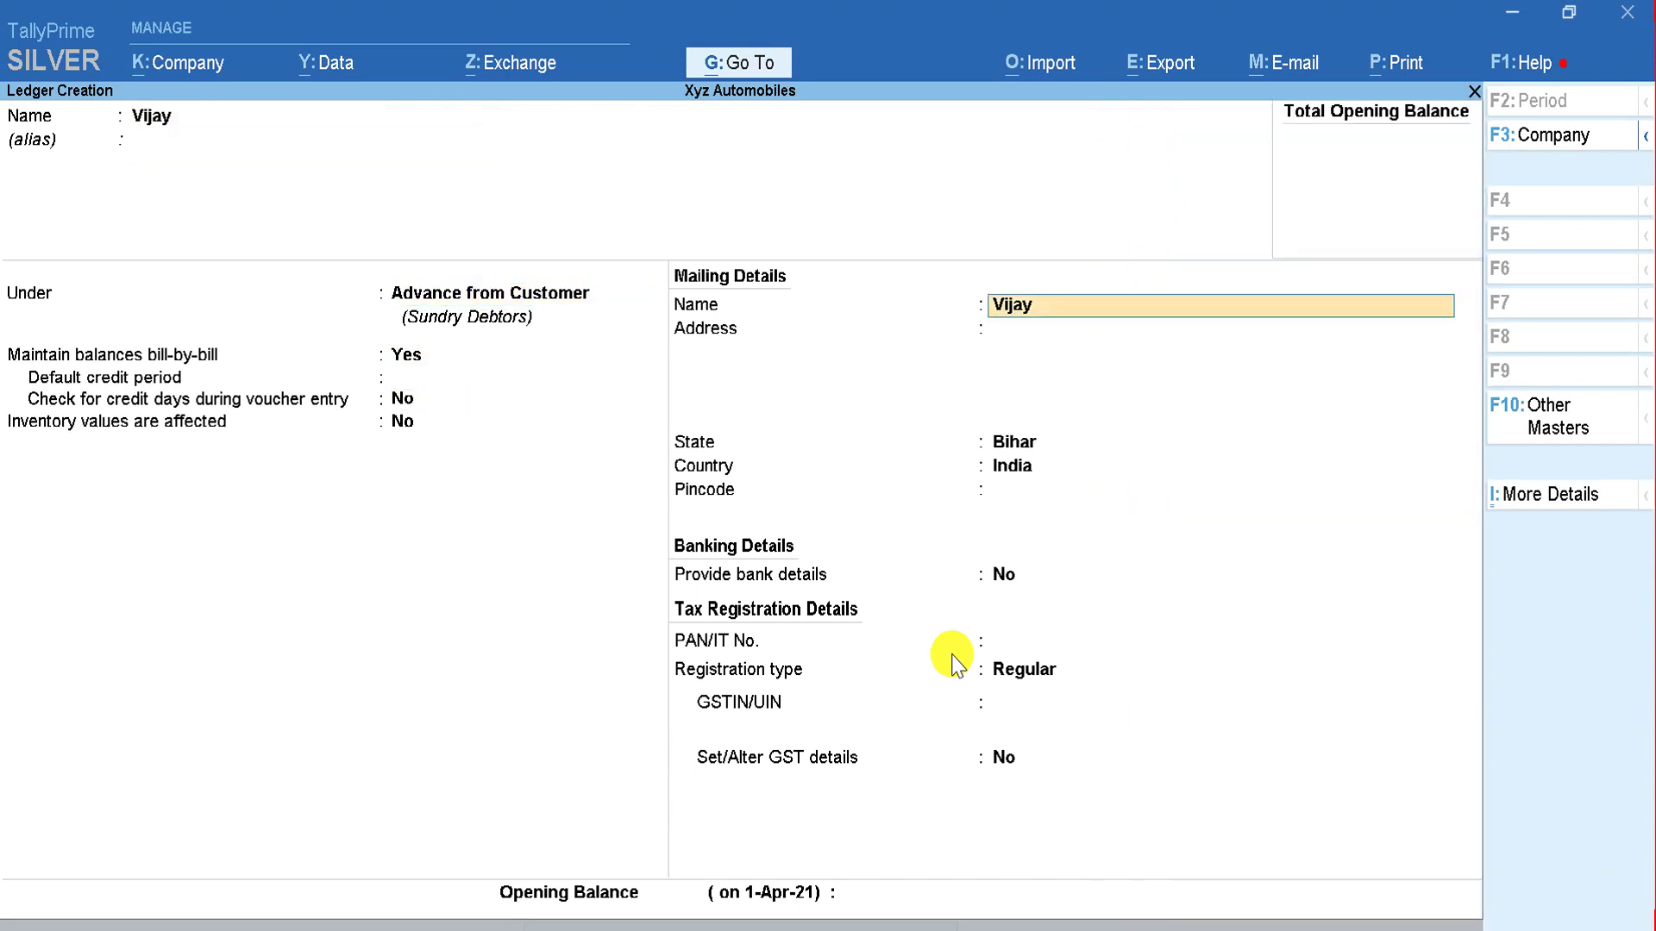
pyautogui.press('Return')
pyautogui.press('Return')
pyautogui.press('Return')
pyautogui.press('Return')
pyautogui.press('Return')
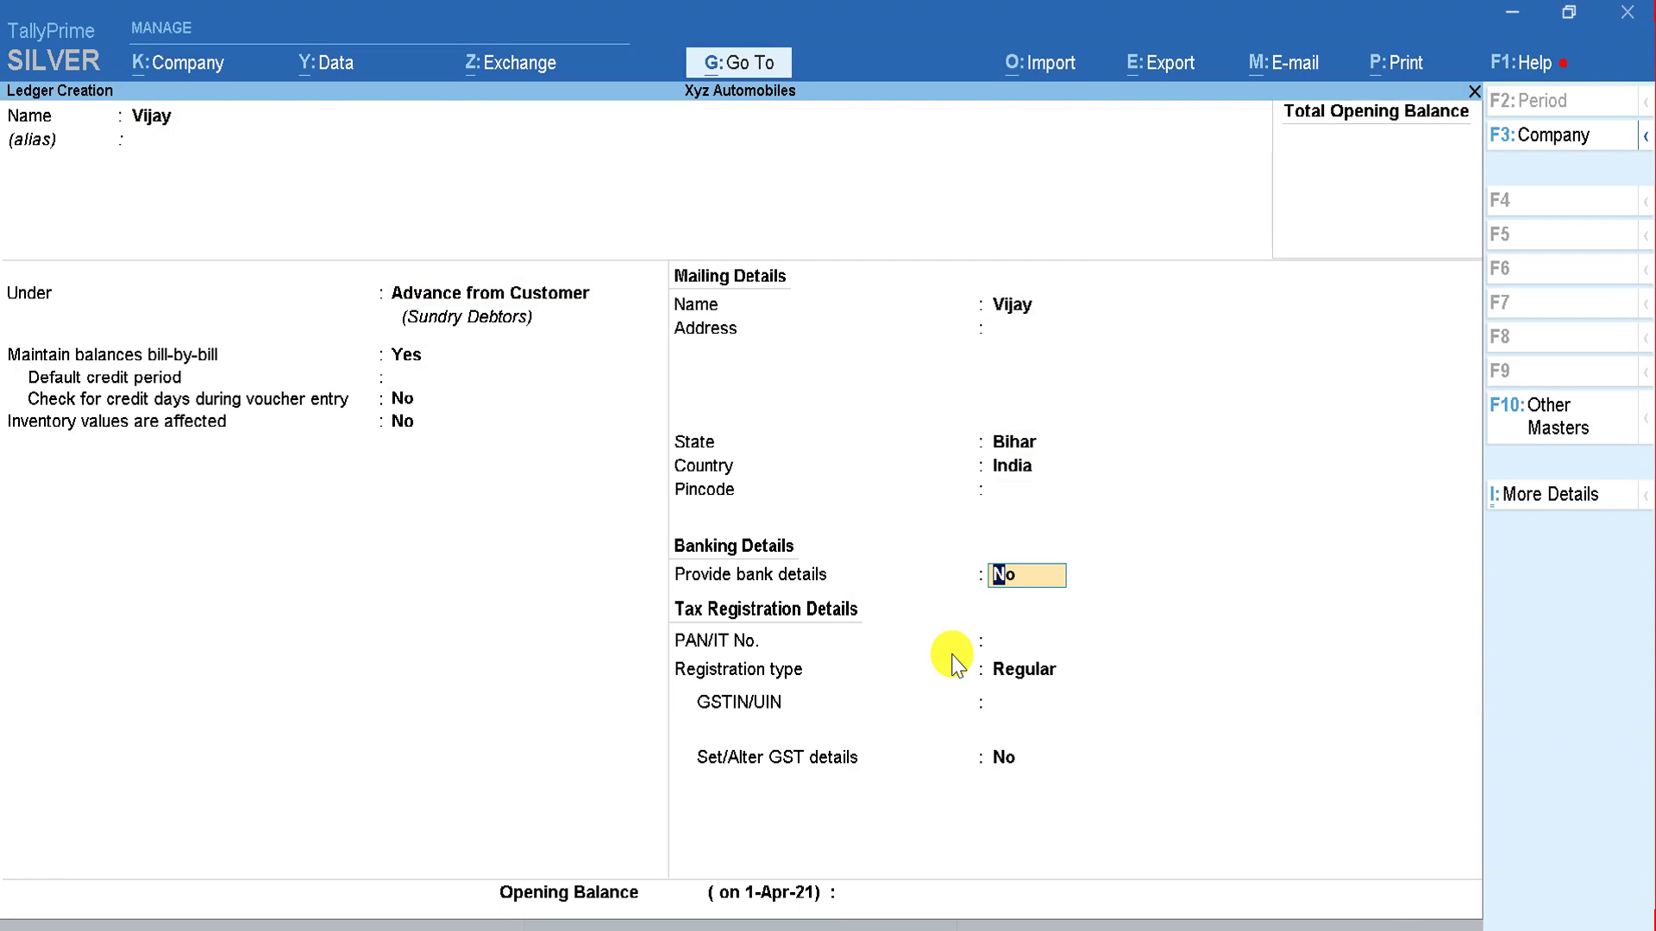
pyautogui.press('Return')
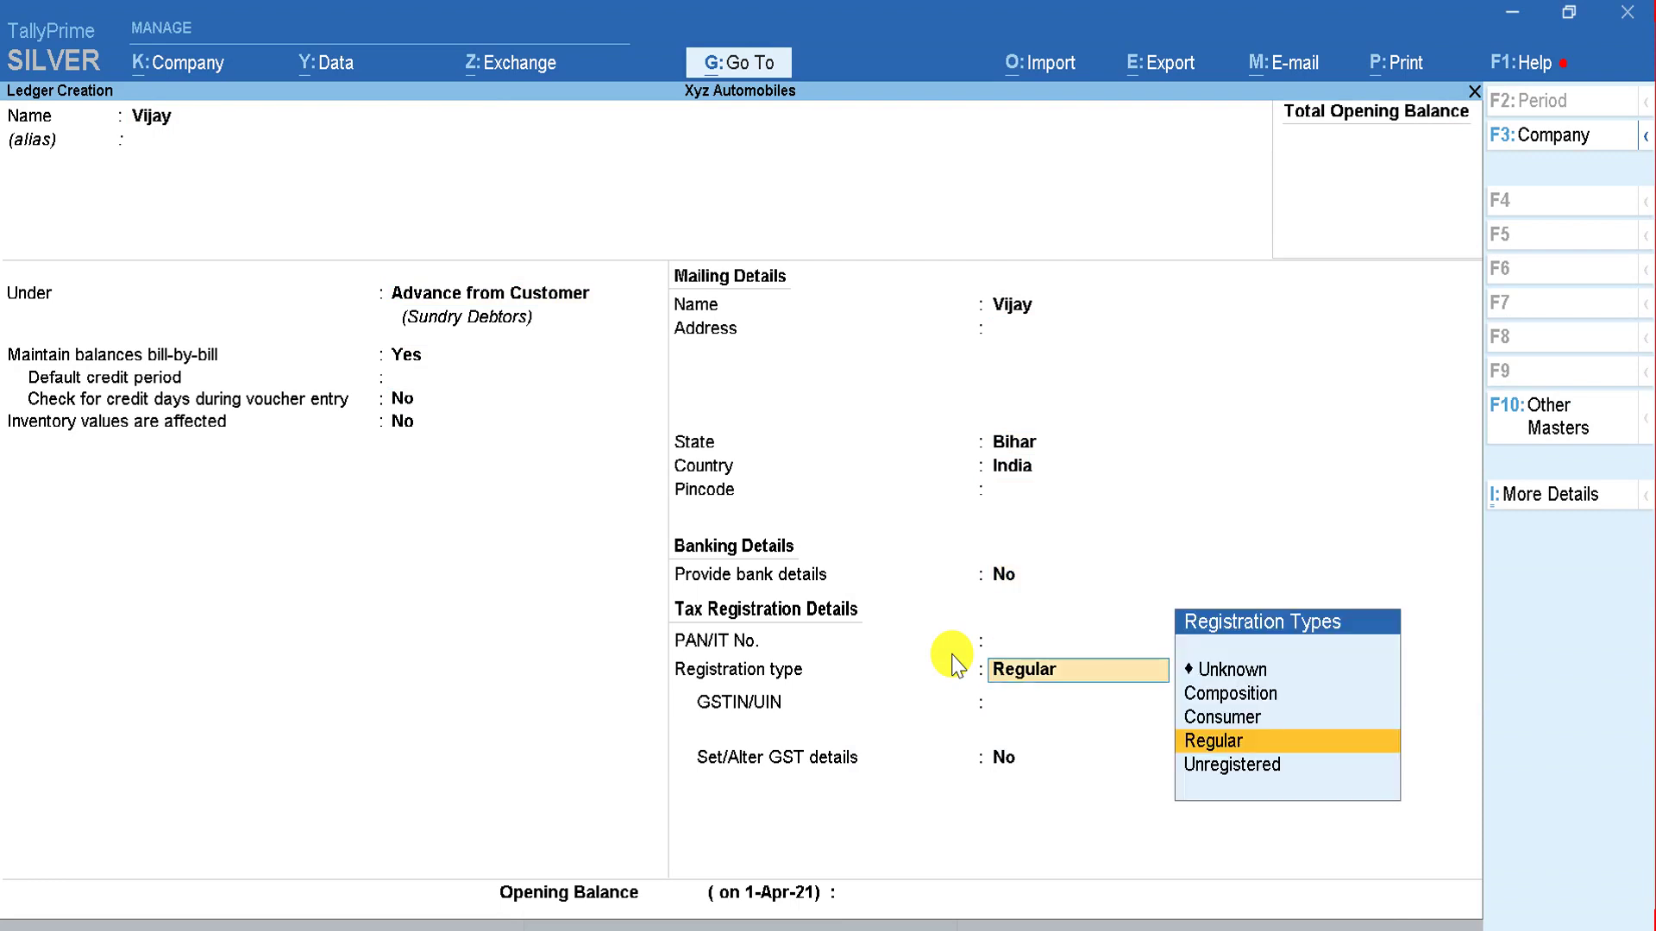
pyautogui.press('Up')
pyautogui.press('Return')
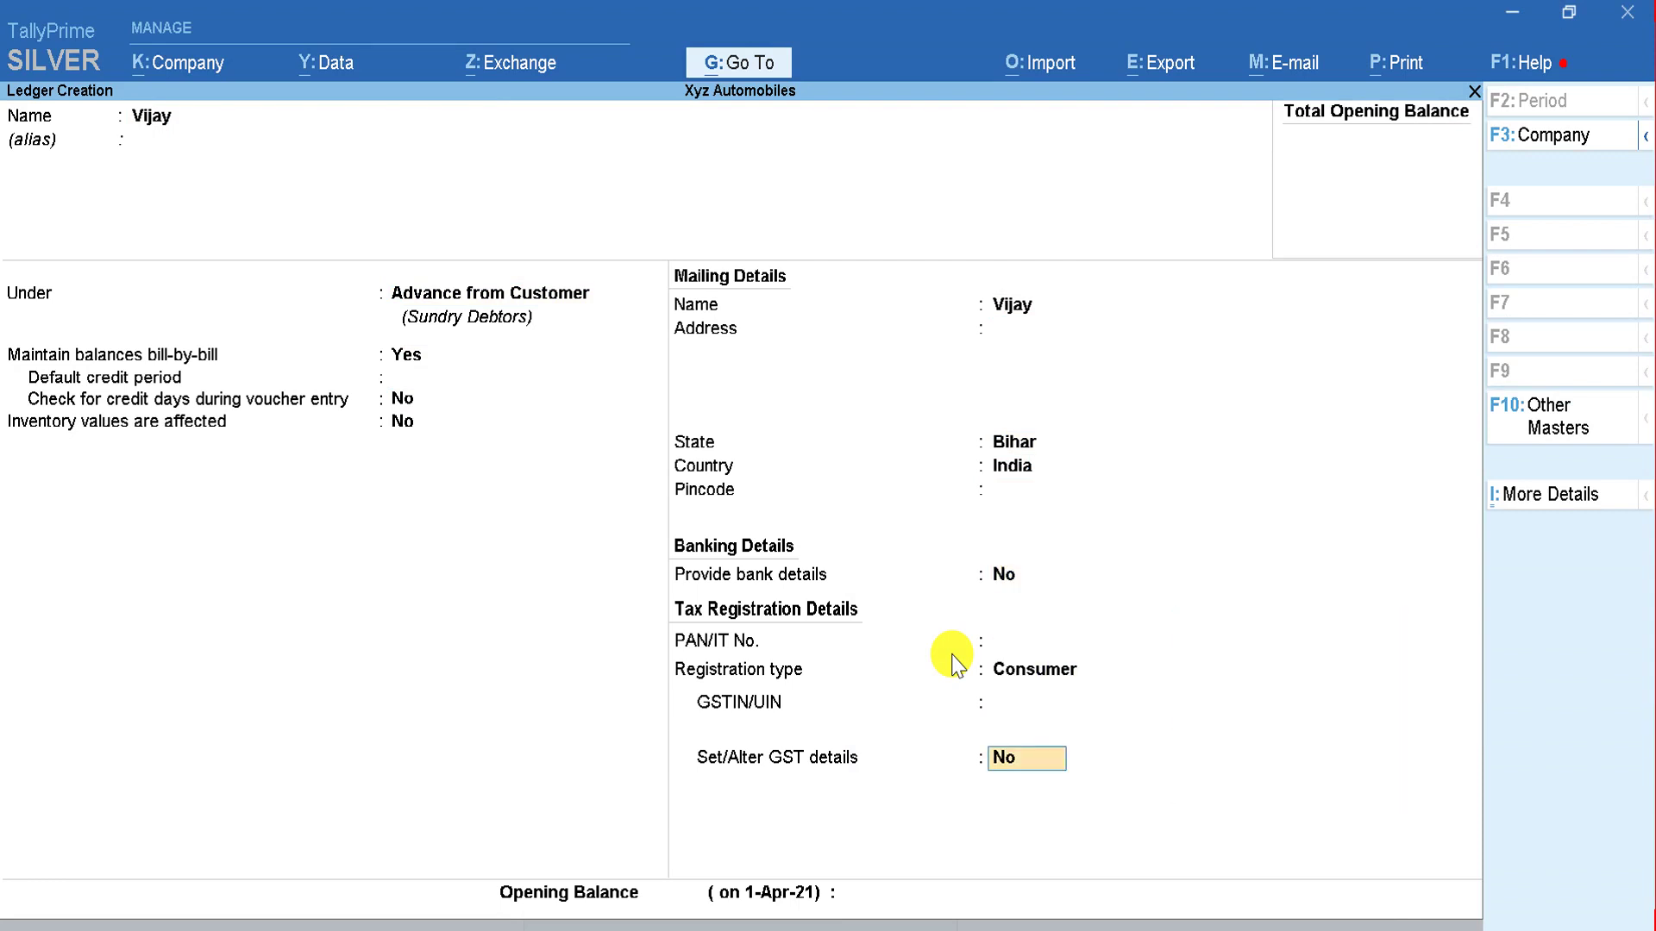
pyautogui.press('Return')
# Step: Enter the next customer's name, set Consumer registration, and bring up the save prompt
pyautogui.press('Return')
pyautogui.press('Return')
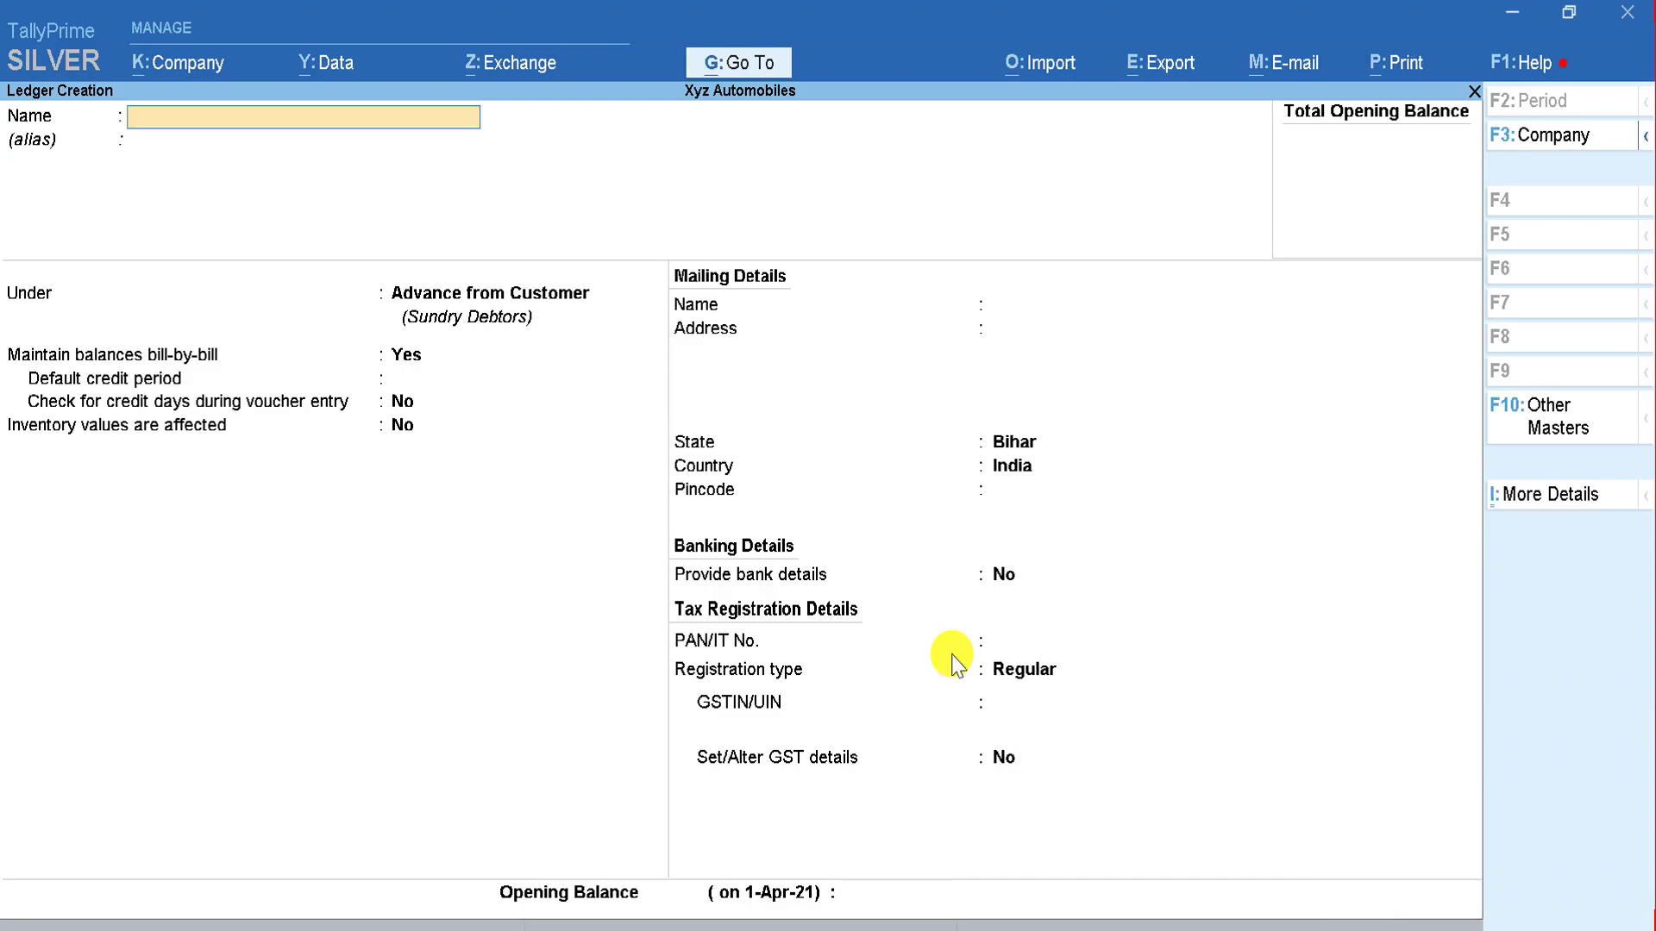
pyautogui.hotkey('alt', 'Tab')
pyautogui.hotkey('alt', 'Tab')
pyautogui.write('Ami')
pyautogui.press('Return')
pyautogui.press('Return')
pyautogui.press('Return')
pyautogui.press('Return')
pyautogui.press('Return')
pyautogui.press('Return')
pyautogui.press('Return')
pyautogui.press('Return')
pyautogui.press('Return')
pyautogui.press('Return')
pyautogui.press('Return')
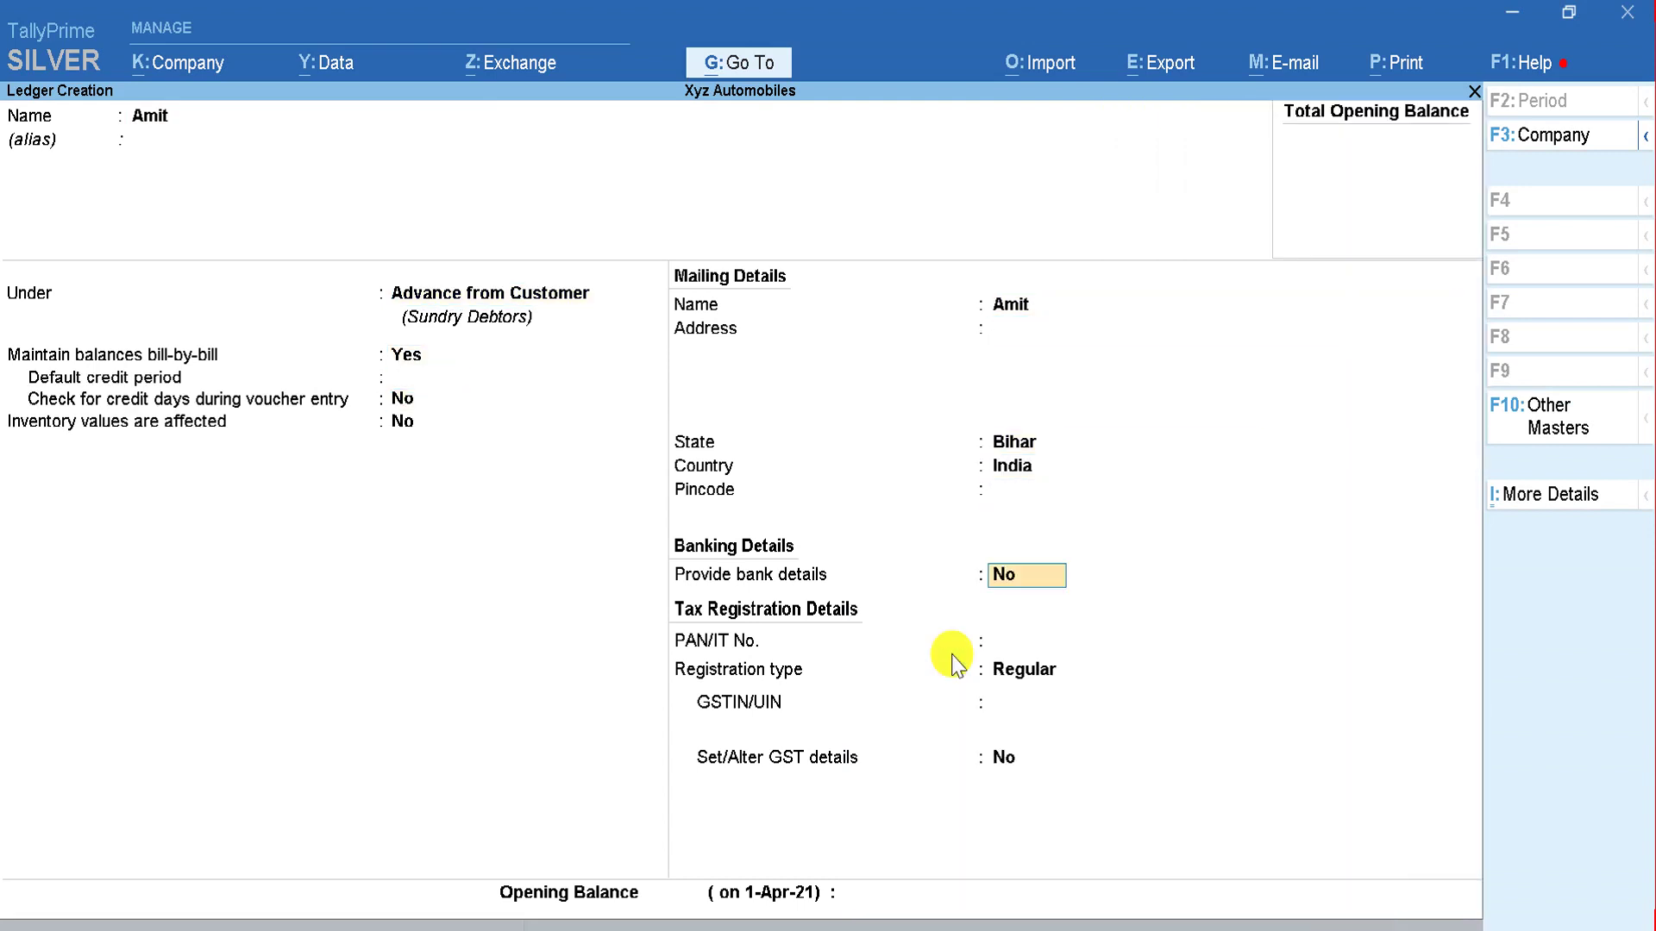
pyautogui.press('Return')
pyautogui.press('Return')
pyautogui.press('Up')
pyautogui.press('Return')
pyautogui.press('Return')
pyautogui.press('Return')
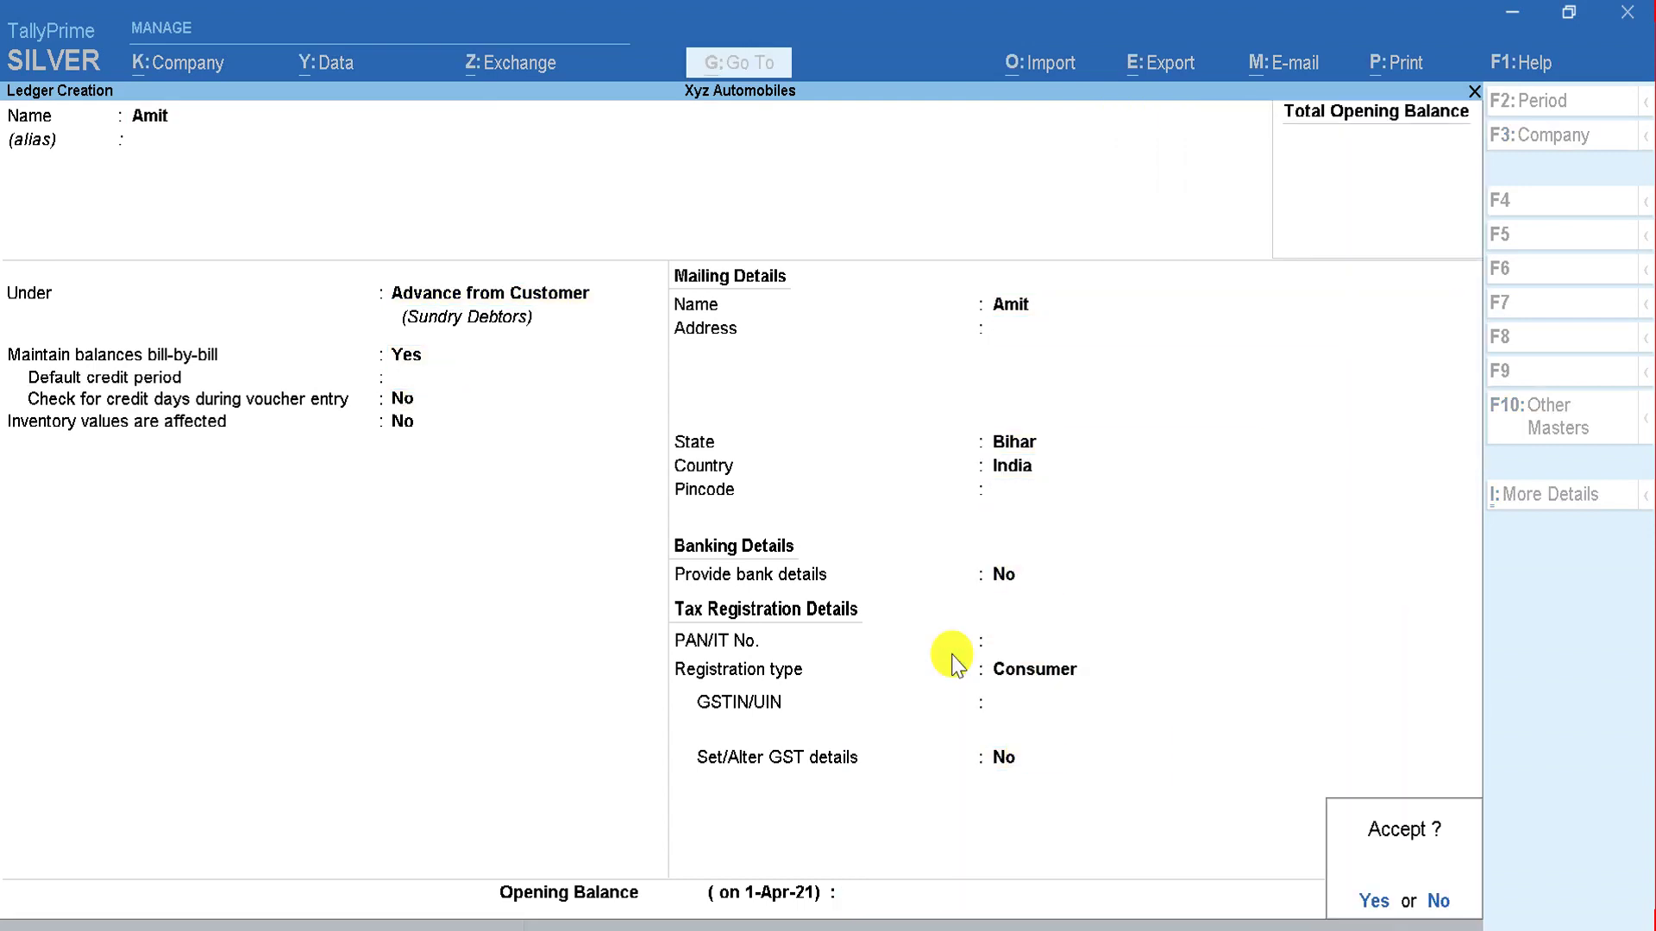
# Step: Add one more customer ledger, correcting a name typo, with state Bihar and Consumer, and save
pyautogui.hotkey('alt', 'Tab')
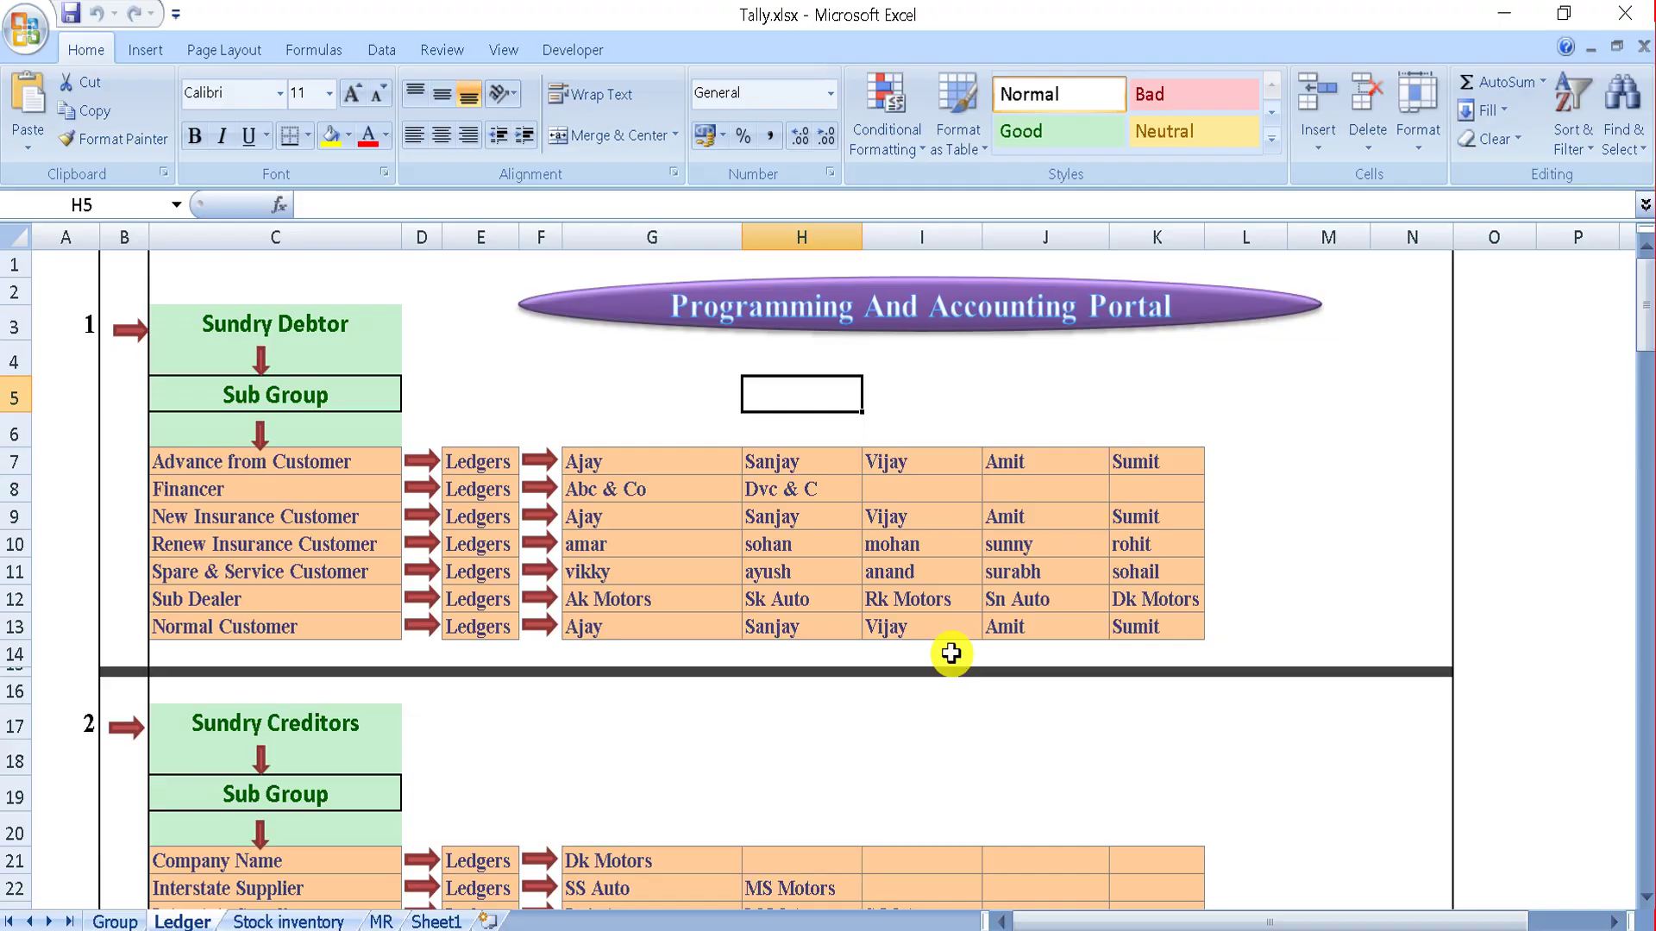
pyautogui.hotkey('alt', 'Tab')
pyautogui.write('Sumkit')
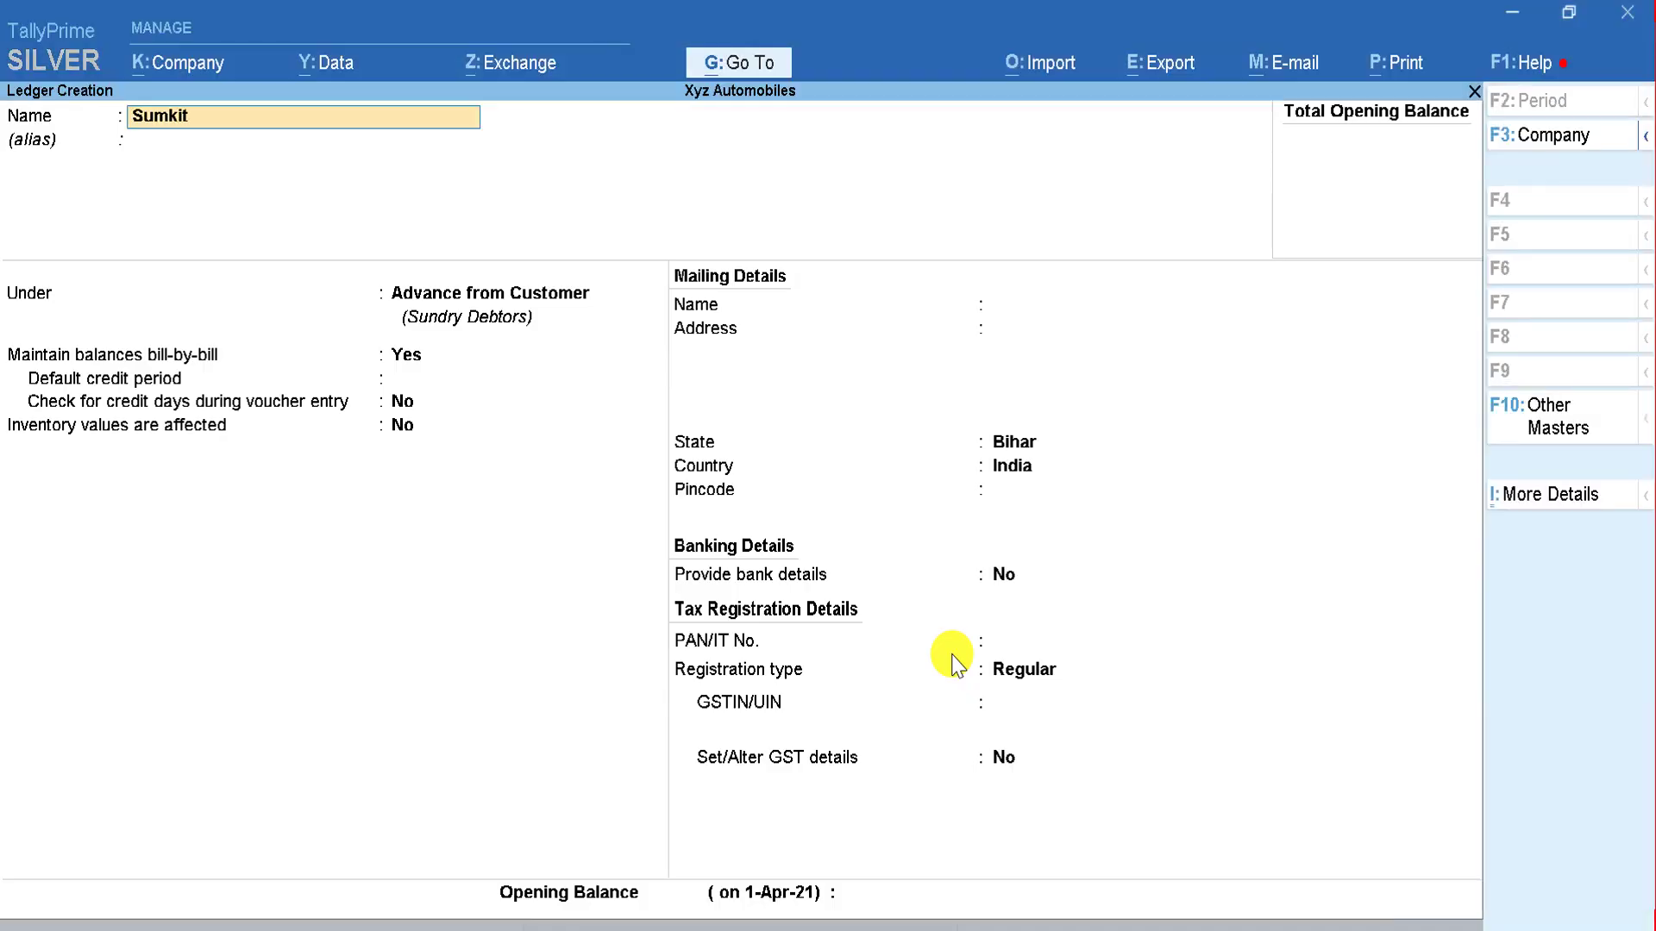
pyautogui.press('Return')
pyautogui.press('Return')
pyautogui.press('Return')
pyautogui.press('BackSpace')
pyautogui.press('BackSpace')
pyautogui.press('BackSpace')
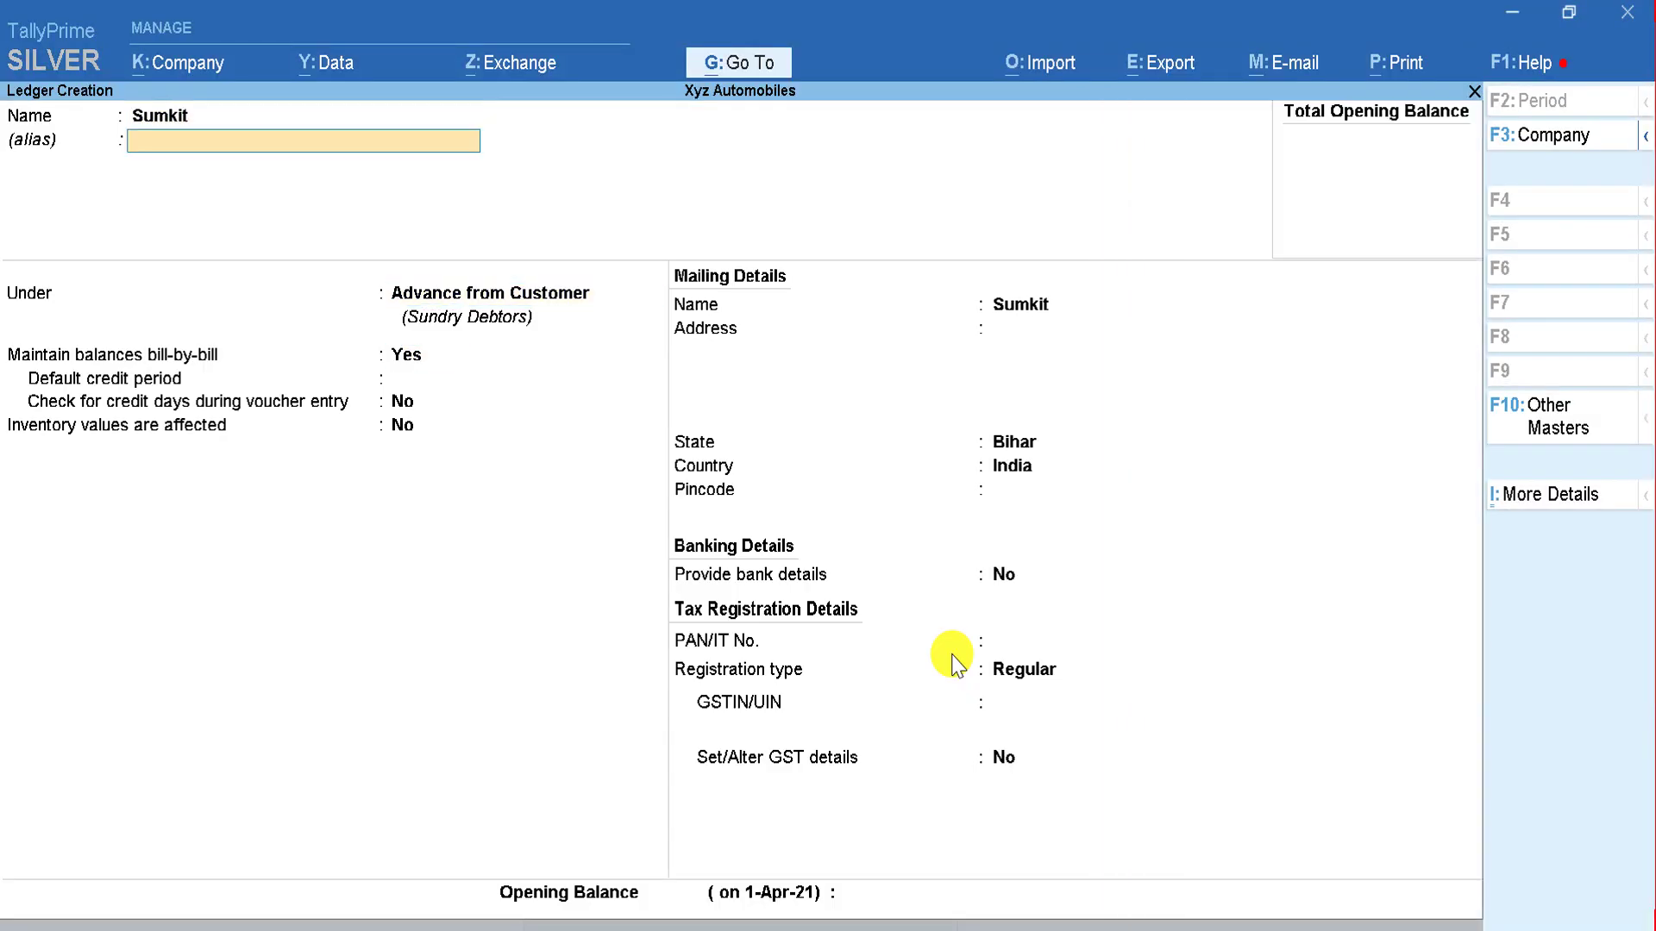
pyautogui.write('Sum')
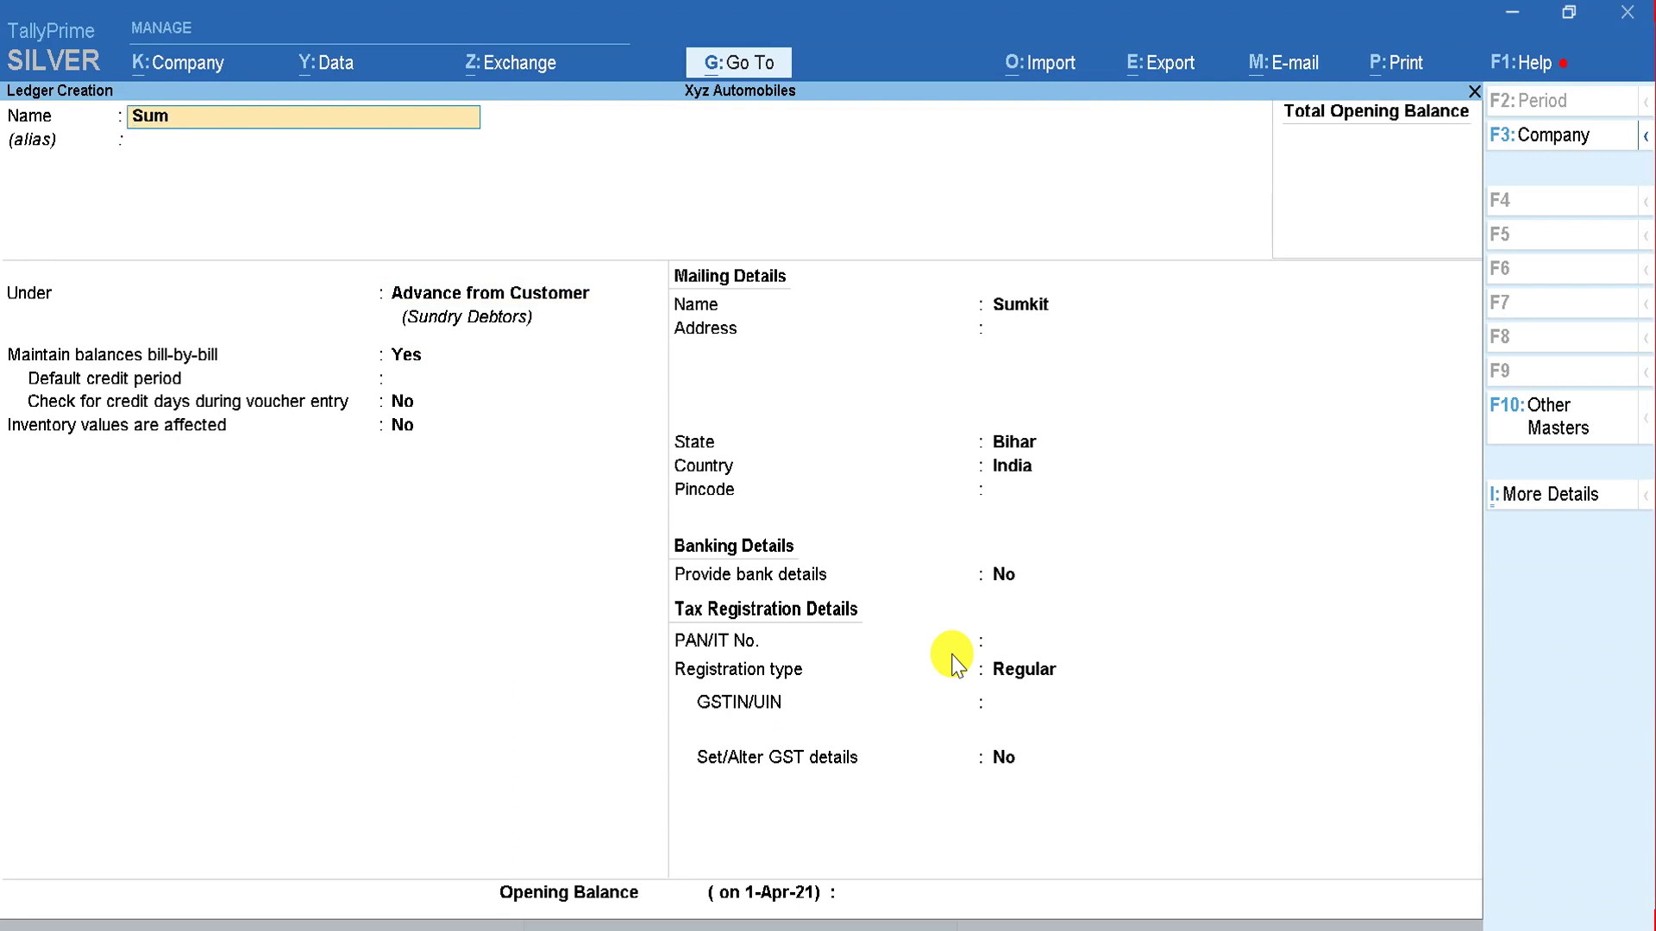
pyautogui.write('it')
pyautogui.press('Return')
pyautogui.press('Return')
pyautogui.press('Return')
pyautogui.press('Return')
pyautogui.press('Return')
pyautogui.press('Return')
pyautogui.press('Return')
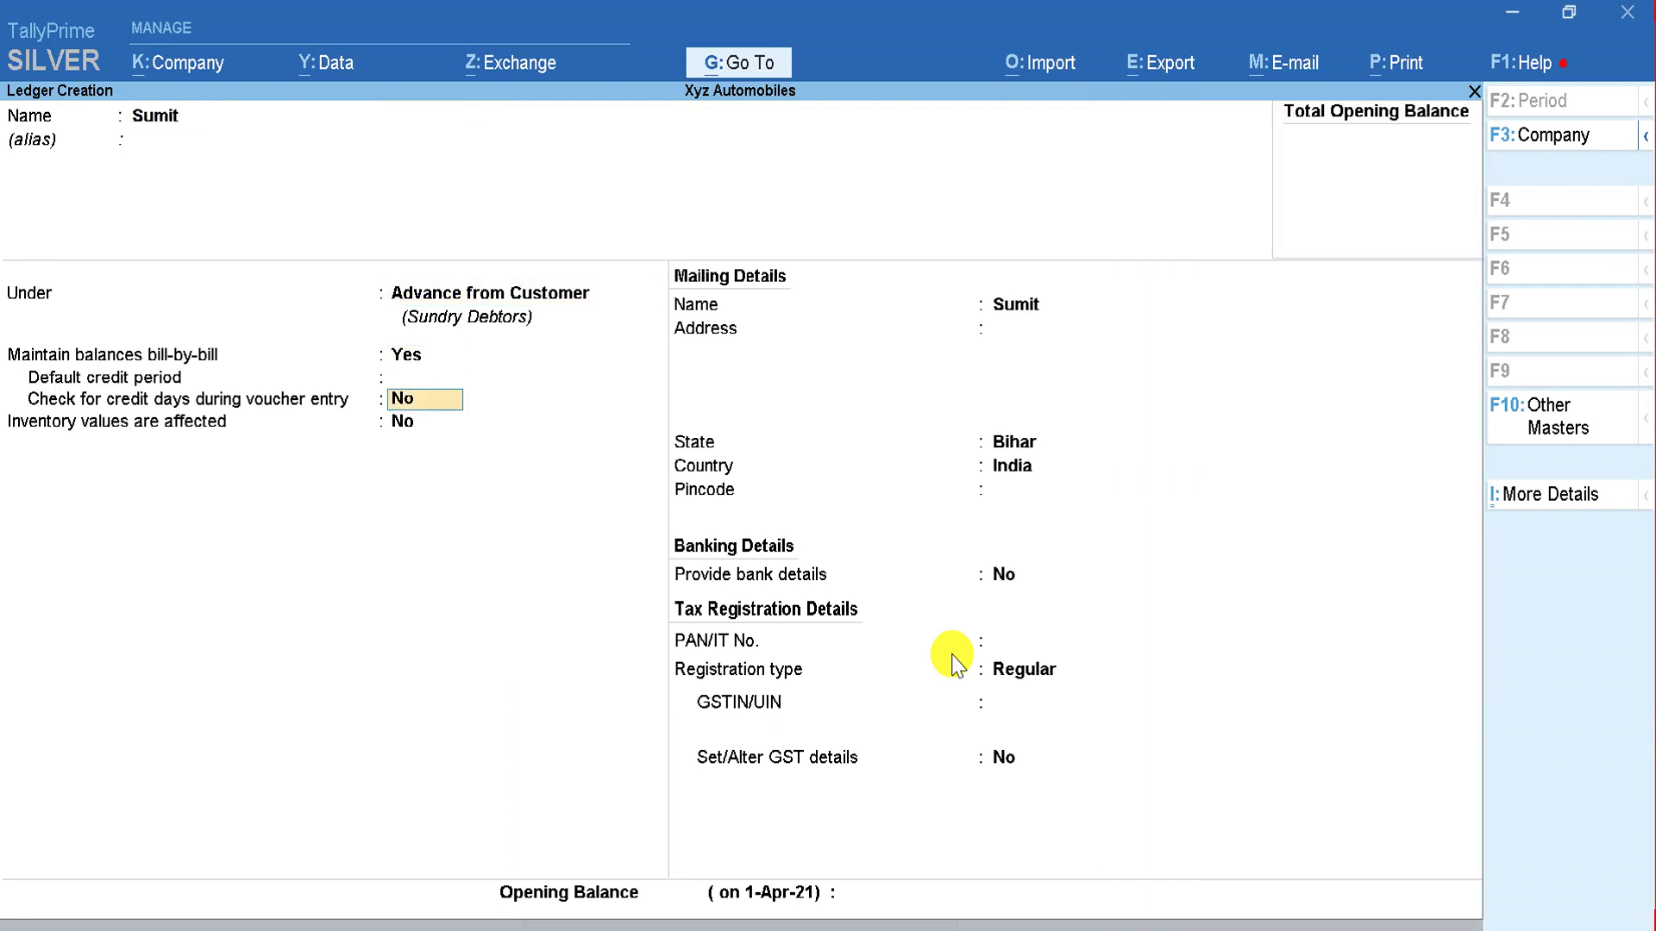
pyautogui.press('Return')
pyautogui.press('Return')
pyautogui.press('Return')
pyautogui.press('Return')
pyautogui.press('Return')
pyautogui.press('Up')
pyautogui.press('Return')
pyautogui.press('Return')
pyautogui.press('Return')
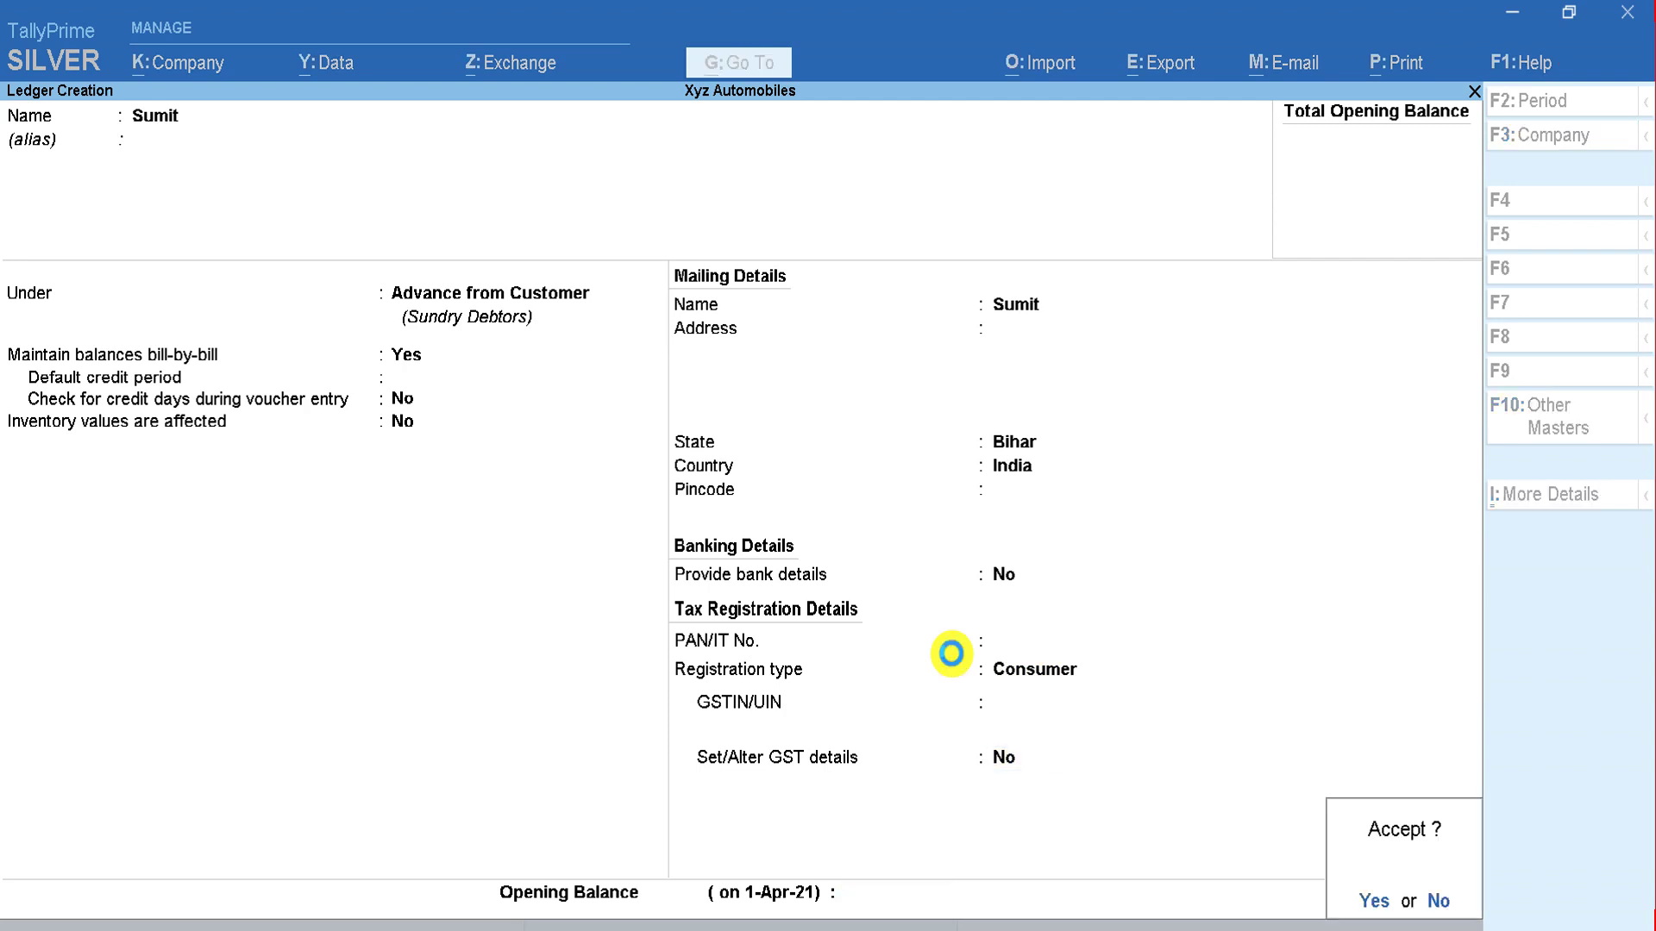
pyautogui.press('Return')
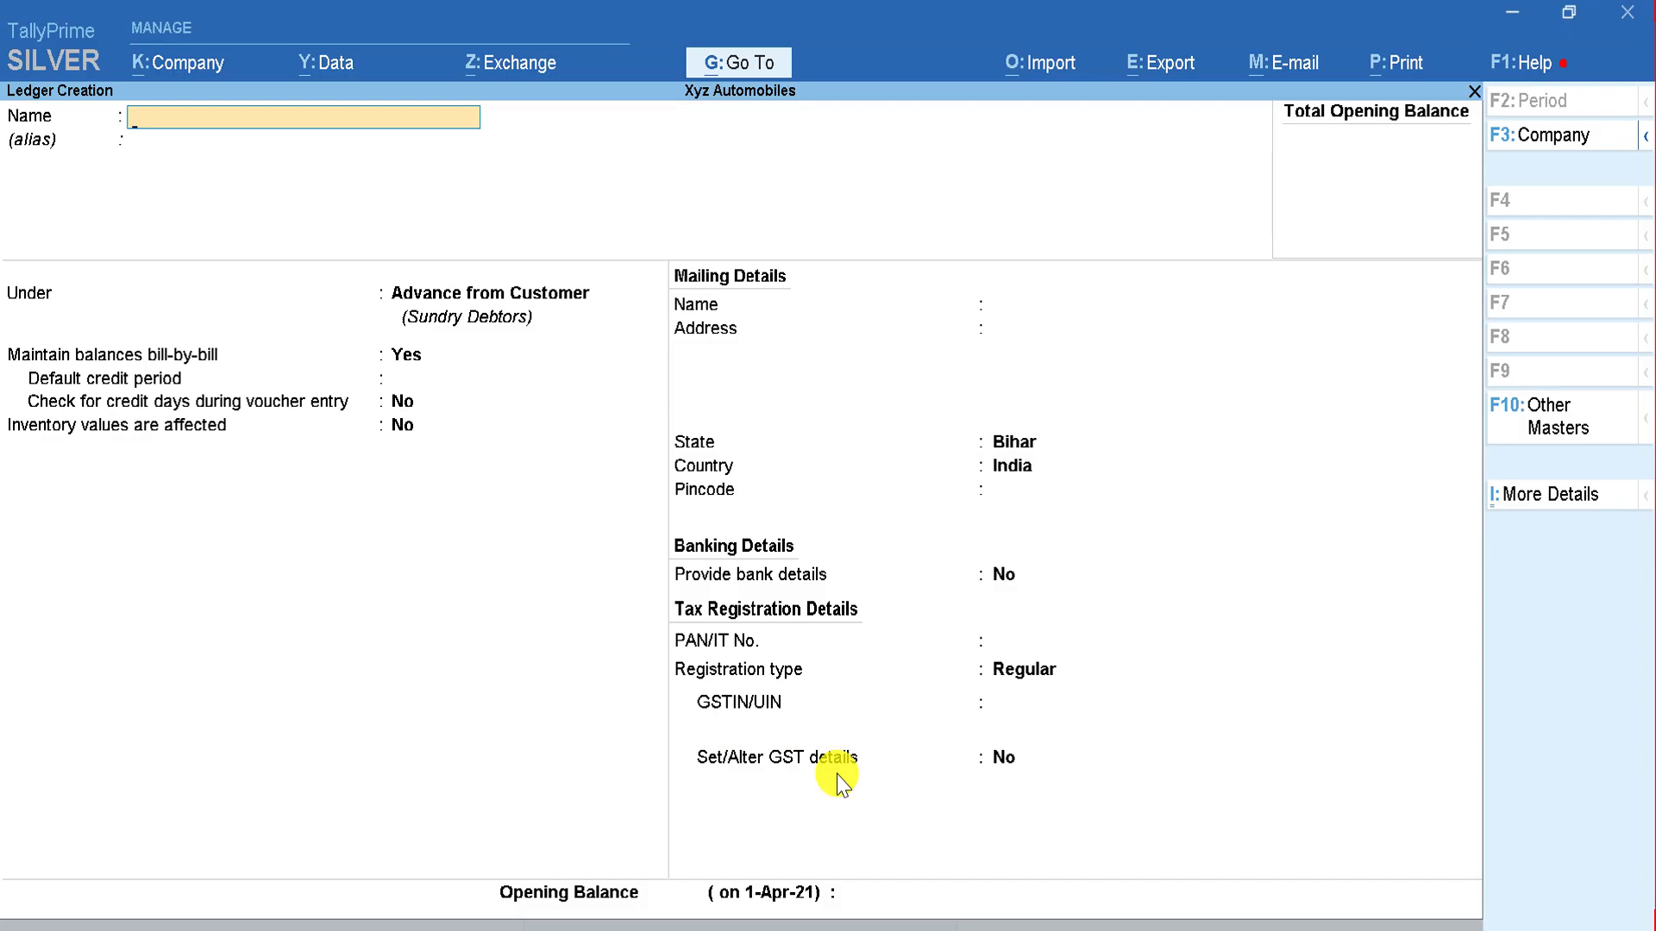
# Step: Bring up the Tally.xlsx Ledger sheet listing Abc & Co and Dvc & C under Financer
pyautogui.hotkey('alt', 'Tab')
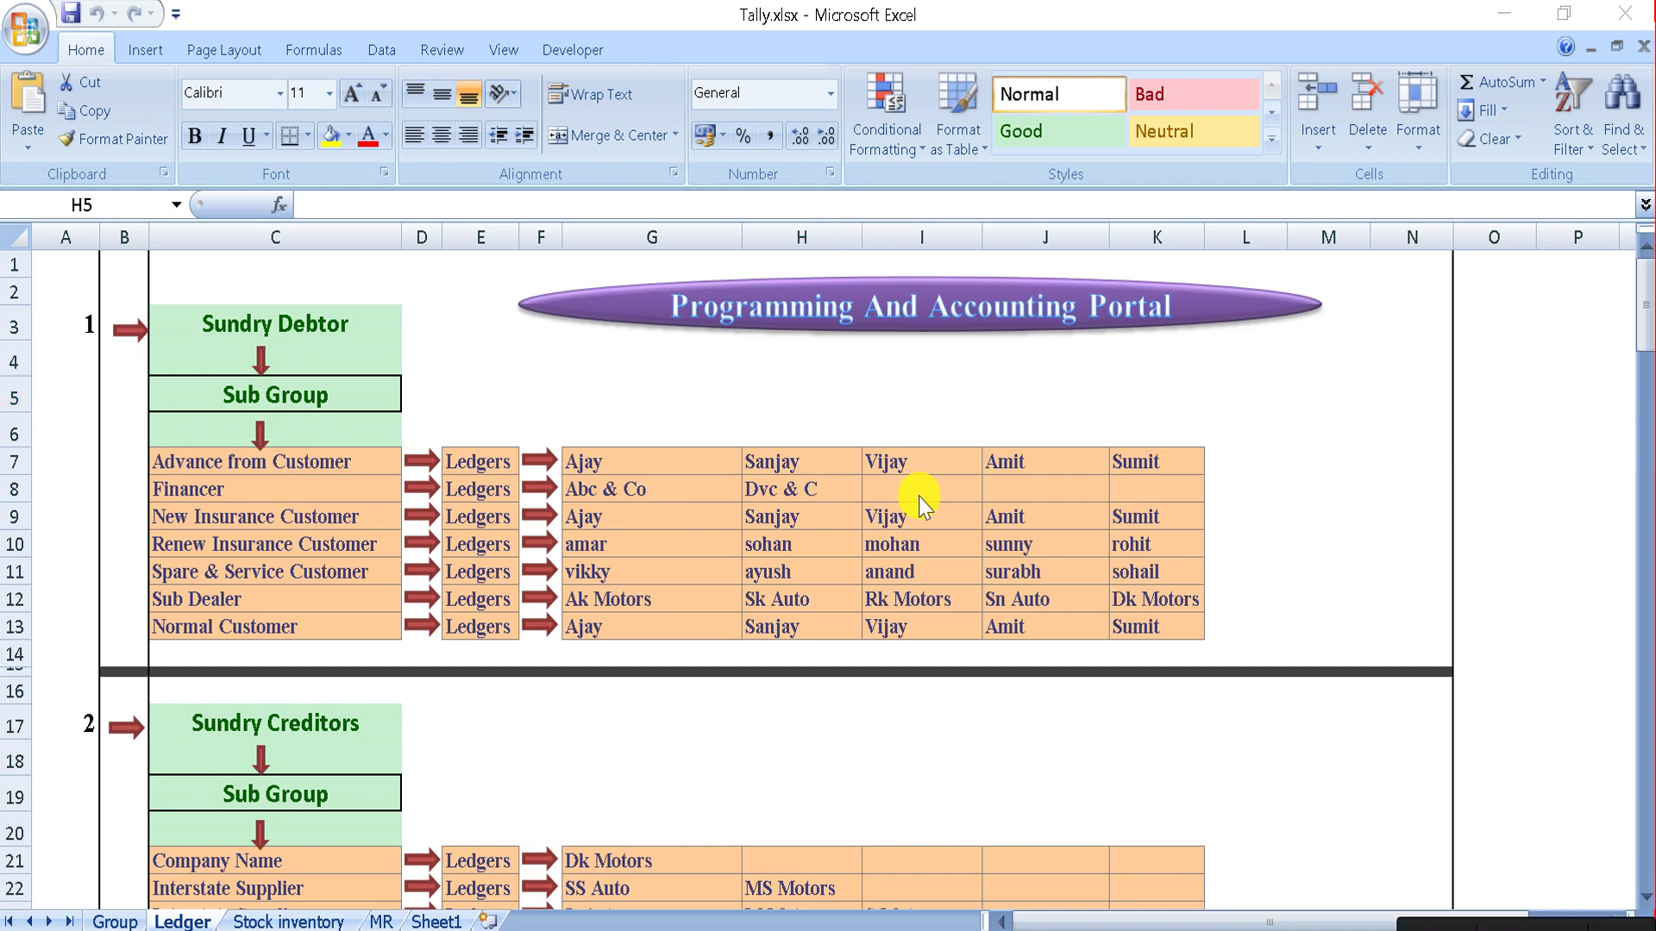
# Step: Name the new ledger 'Abc & Co' and place it under the Financer group
pyautogui.hotkey('alt', 'Tab')
pyautogui.write('Abc')
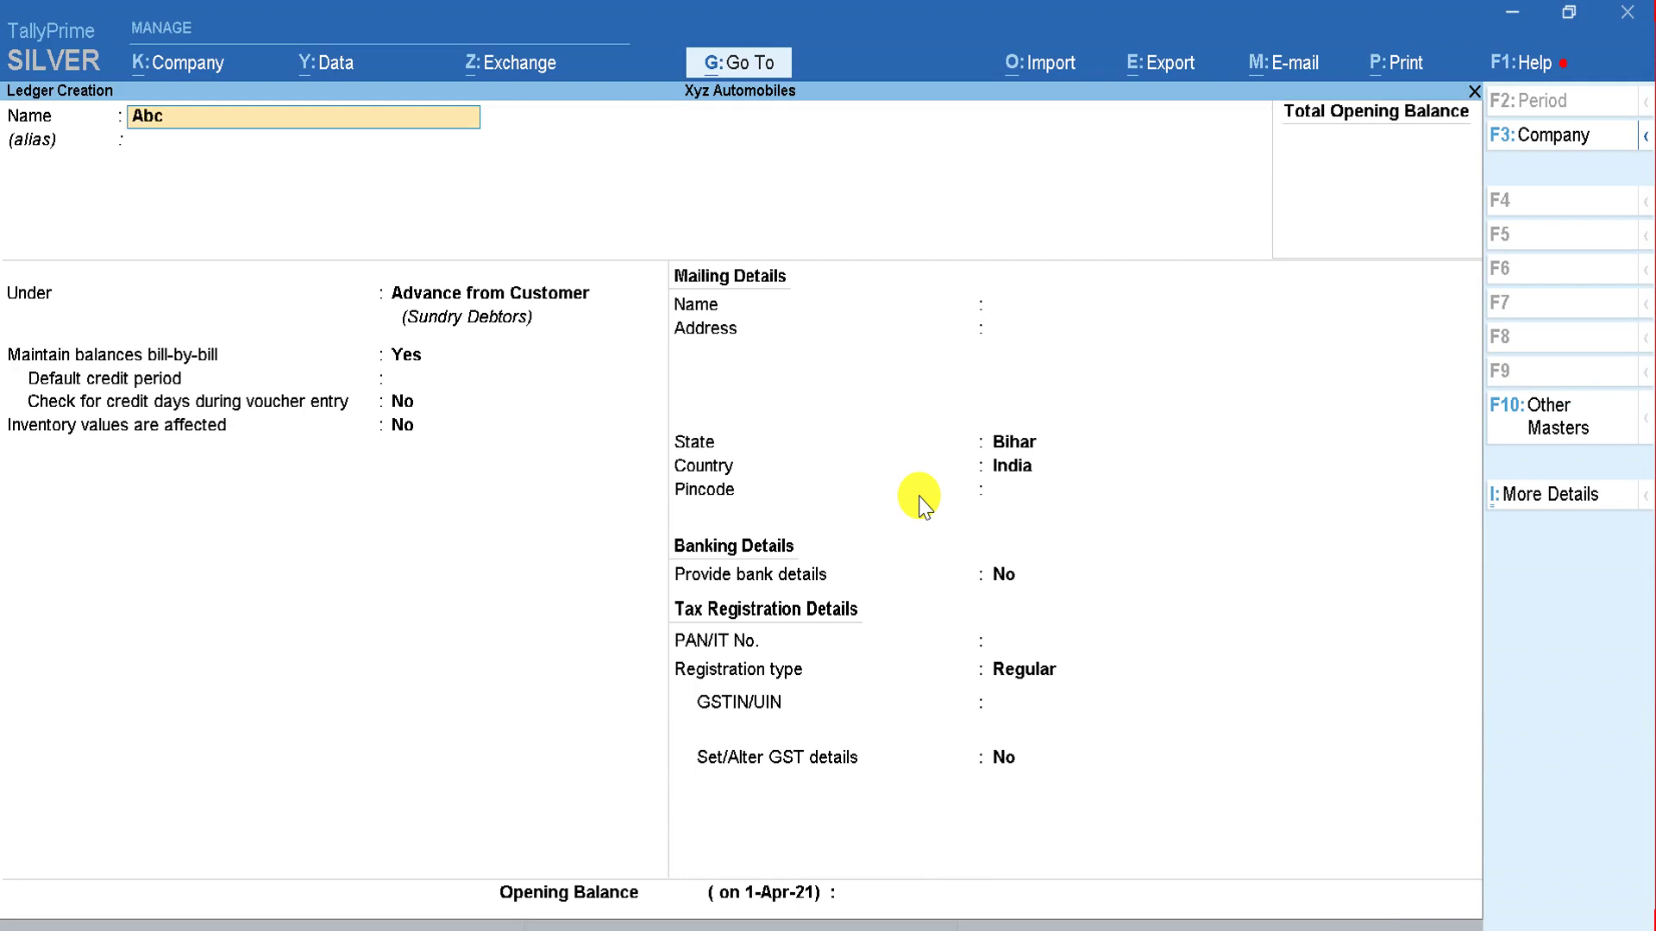
pyautogui.write(' & Co')
pyautogui.press('Return')
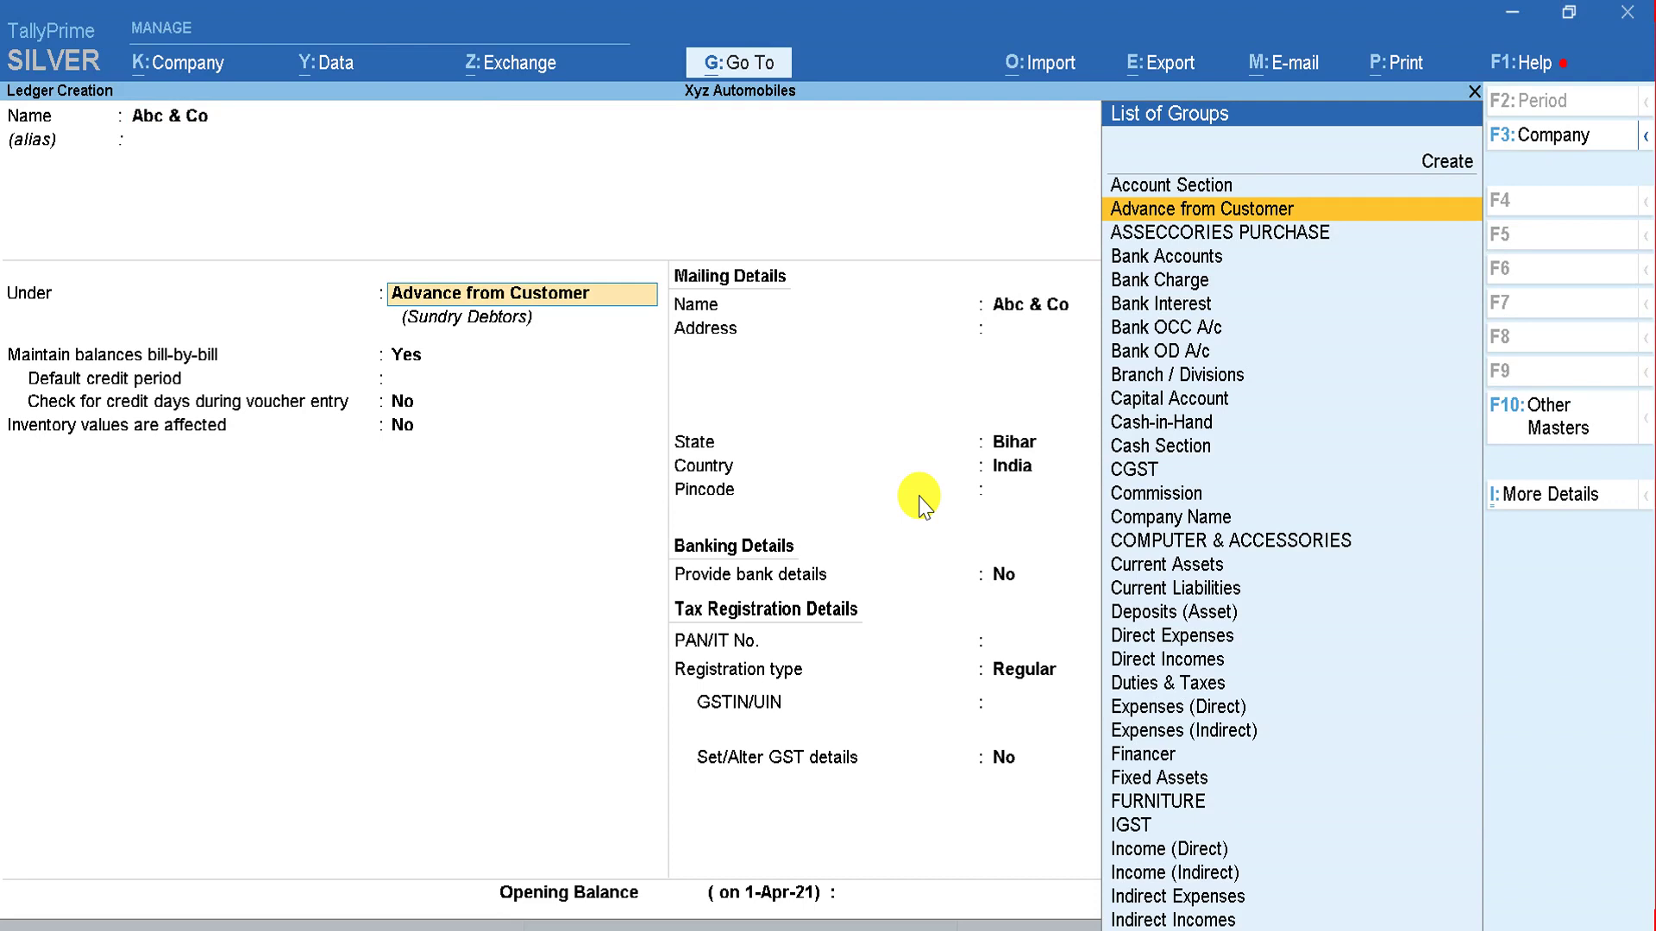
pyautogui.write('fin')
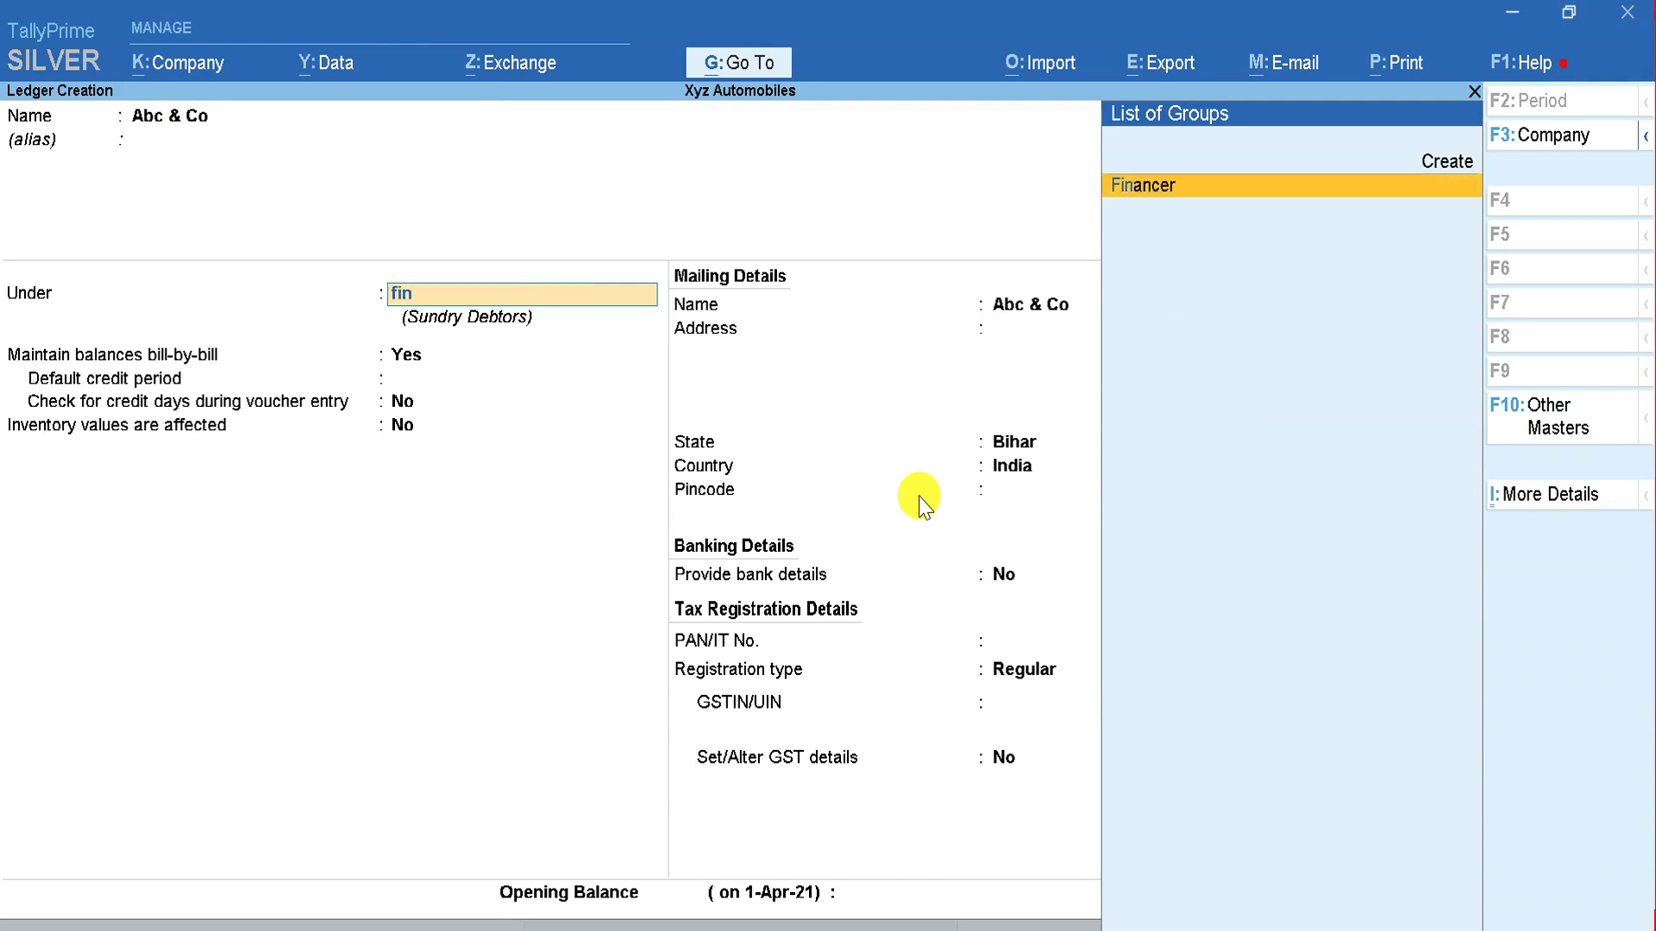
pyautogui.press('Return')
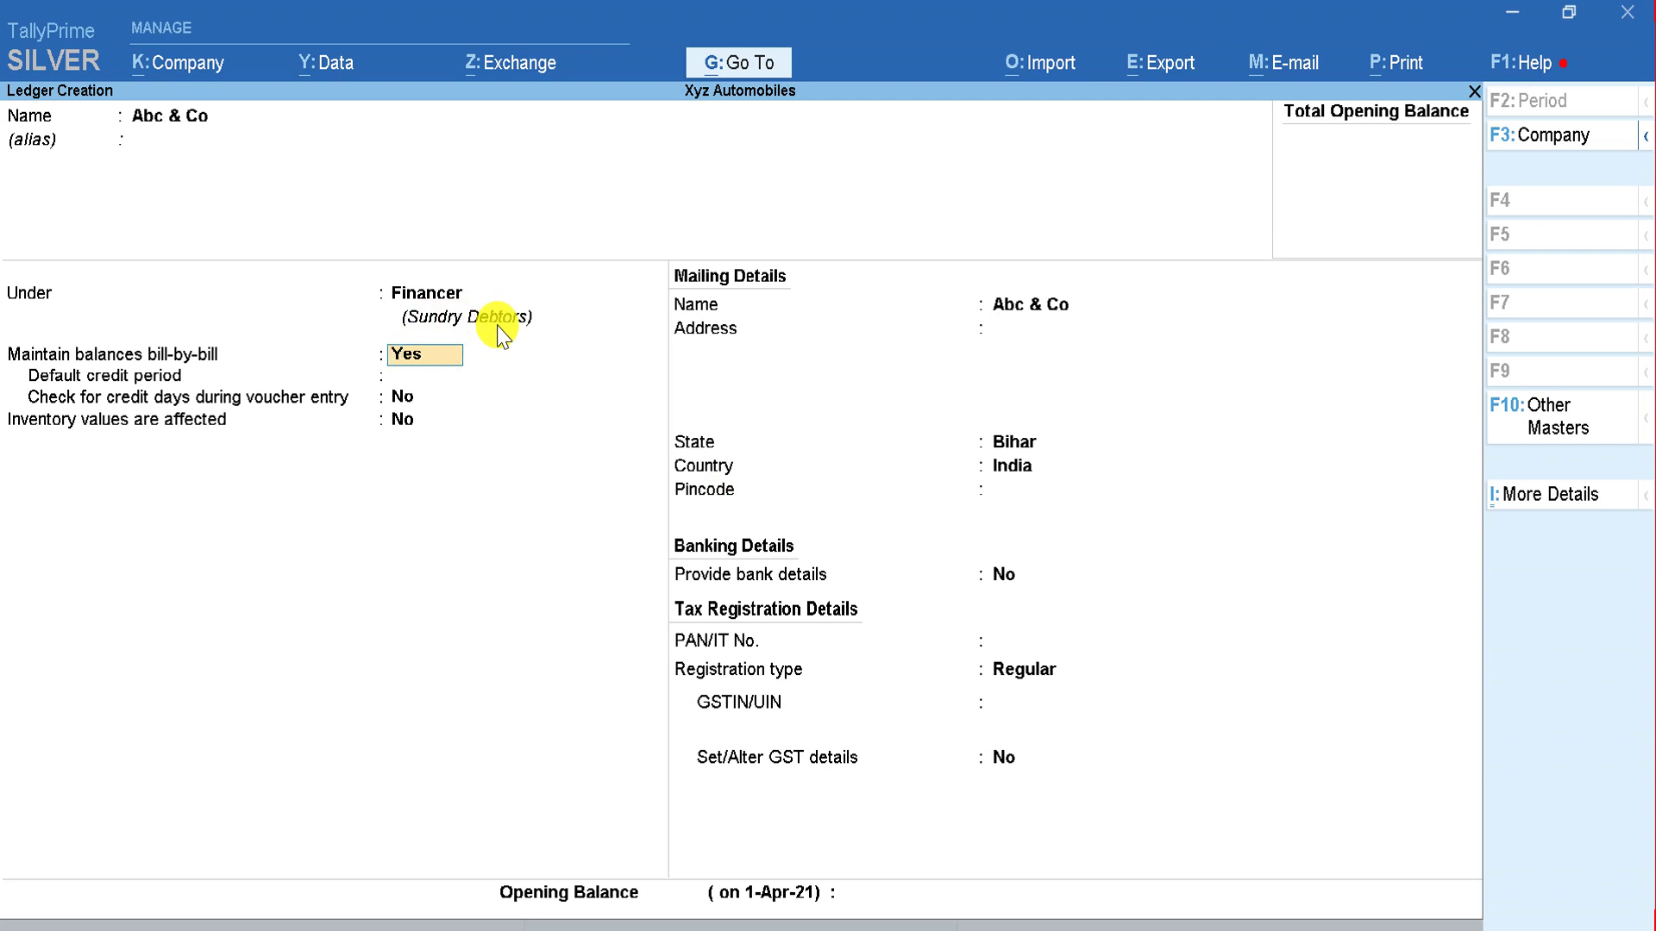
# Step: Keep state Bihar and Regular registration with GST details No, save, and check Excel
pyautogui.press('Return')
pyautogui.press('Return')
pyautogui.press('Return')
pyautogui.press('Return')
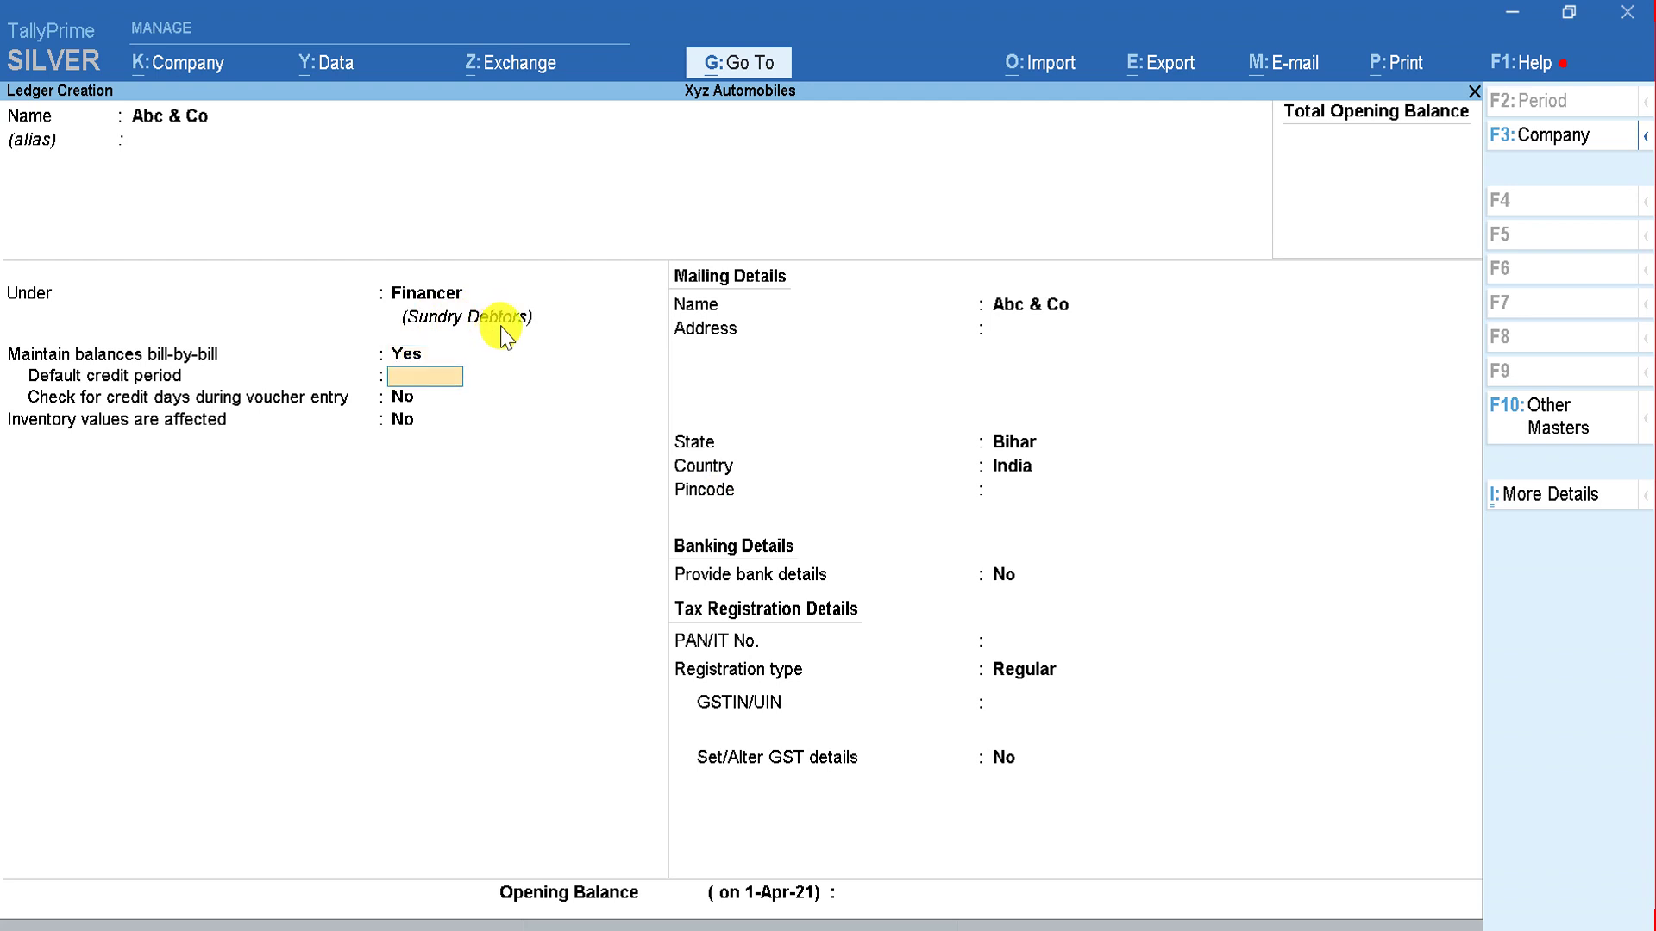
pyautogui.press('Return')
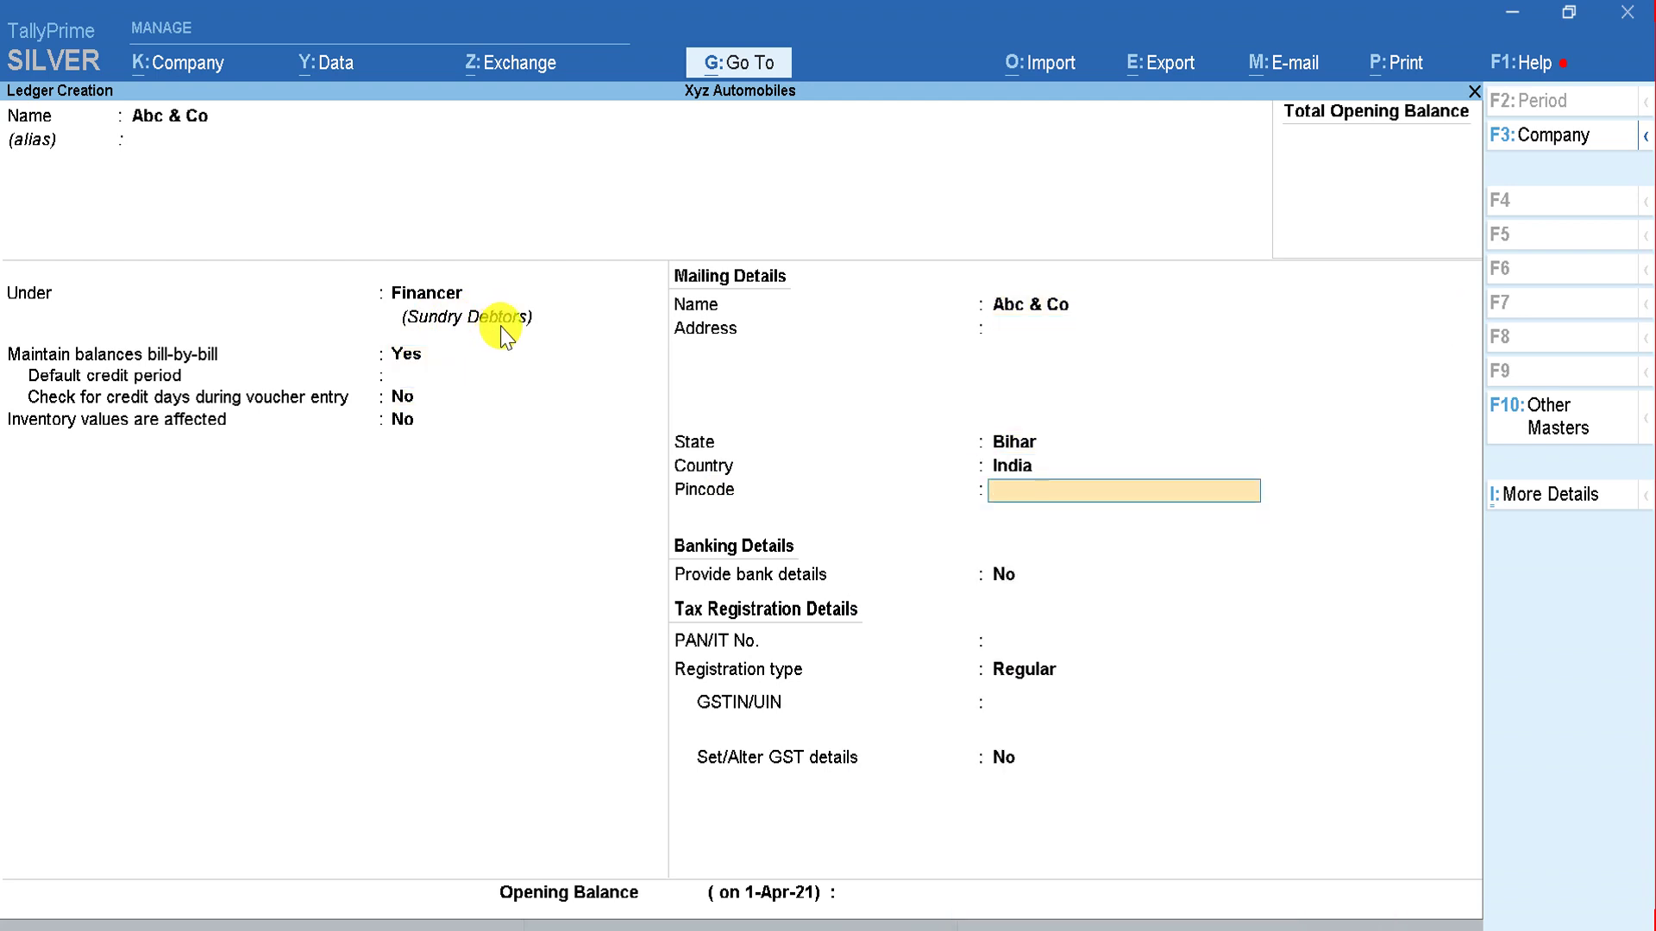
pyautogui.press('Return')
pyautogui.press('Return')
pyautogui.press('Return')
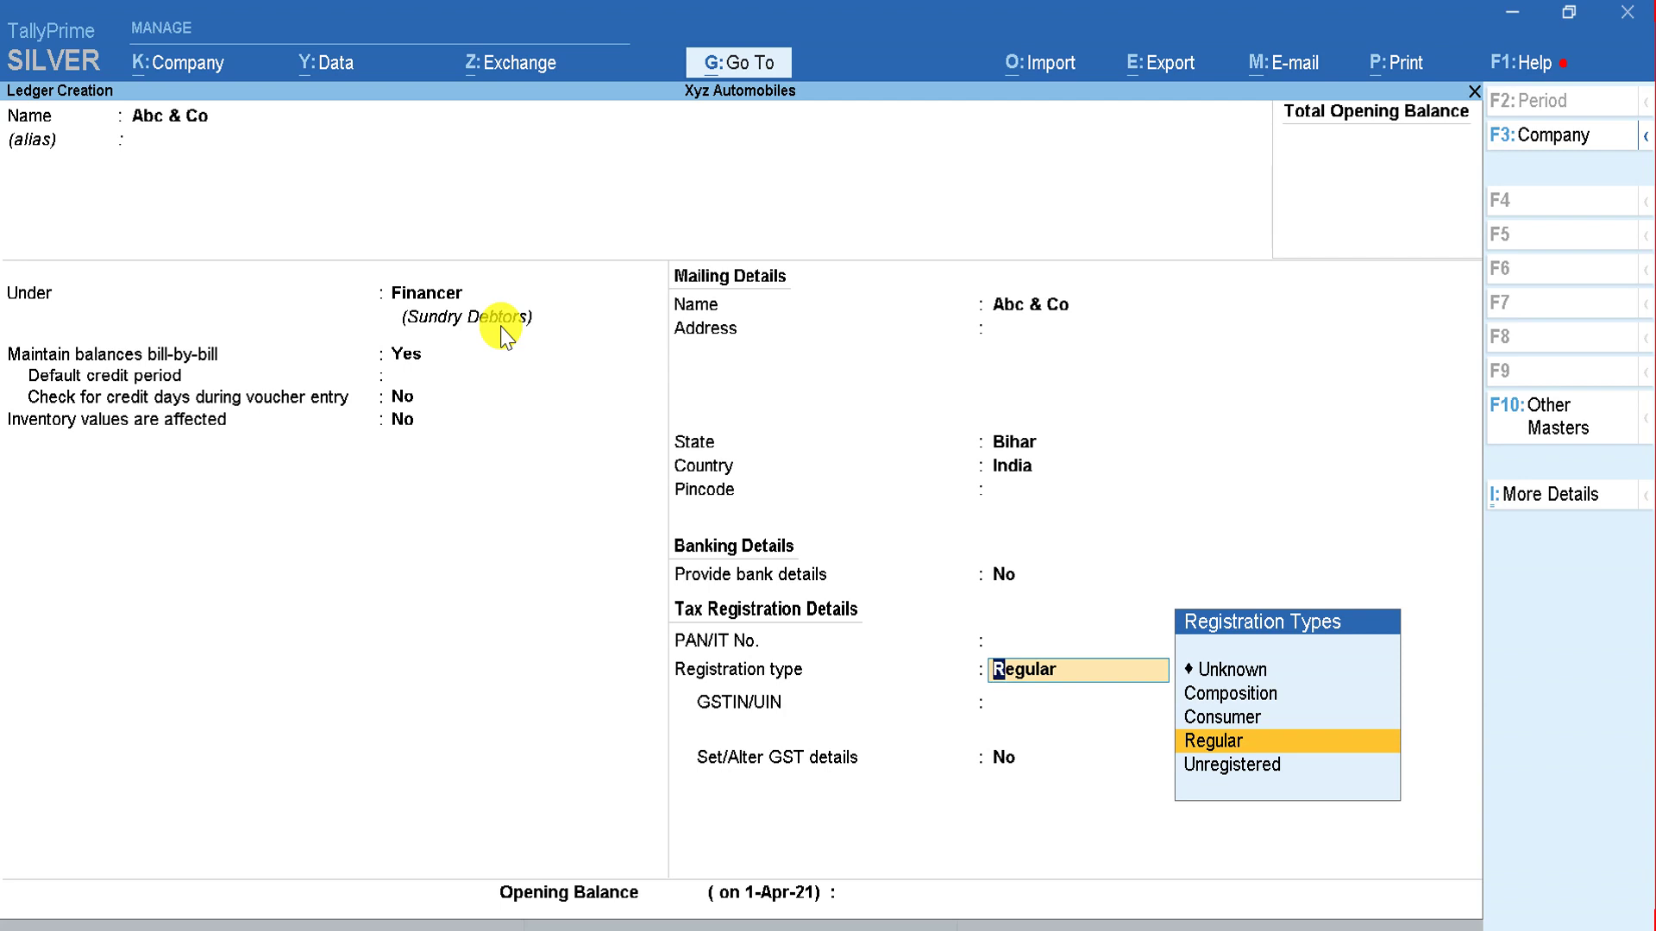
pyautogui.press('Return')
pyautogui.press('Return')
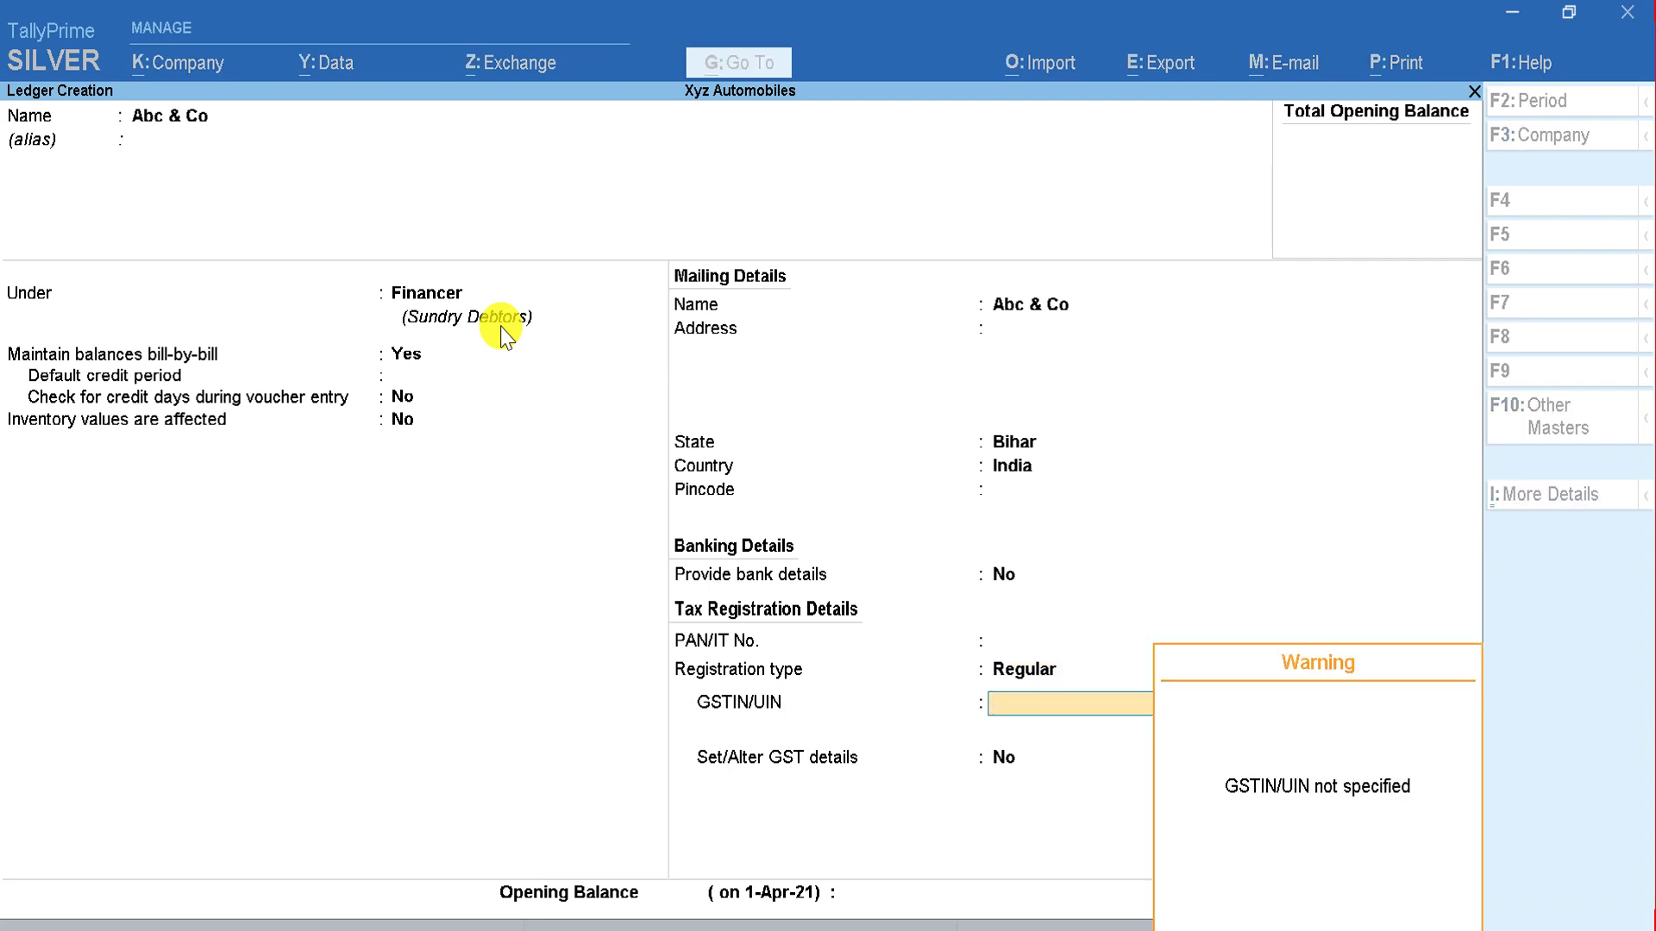
pyautogui.press('Return')
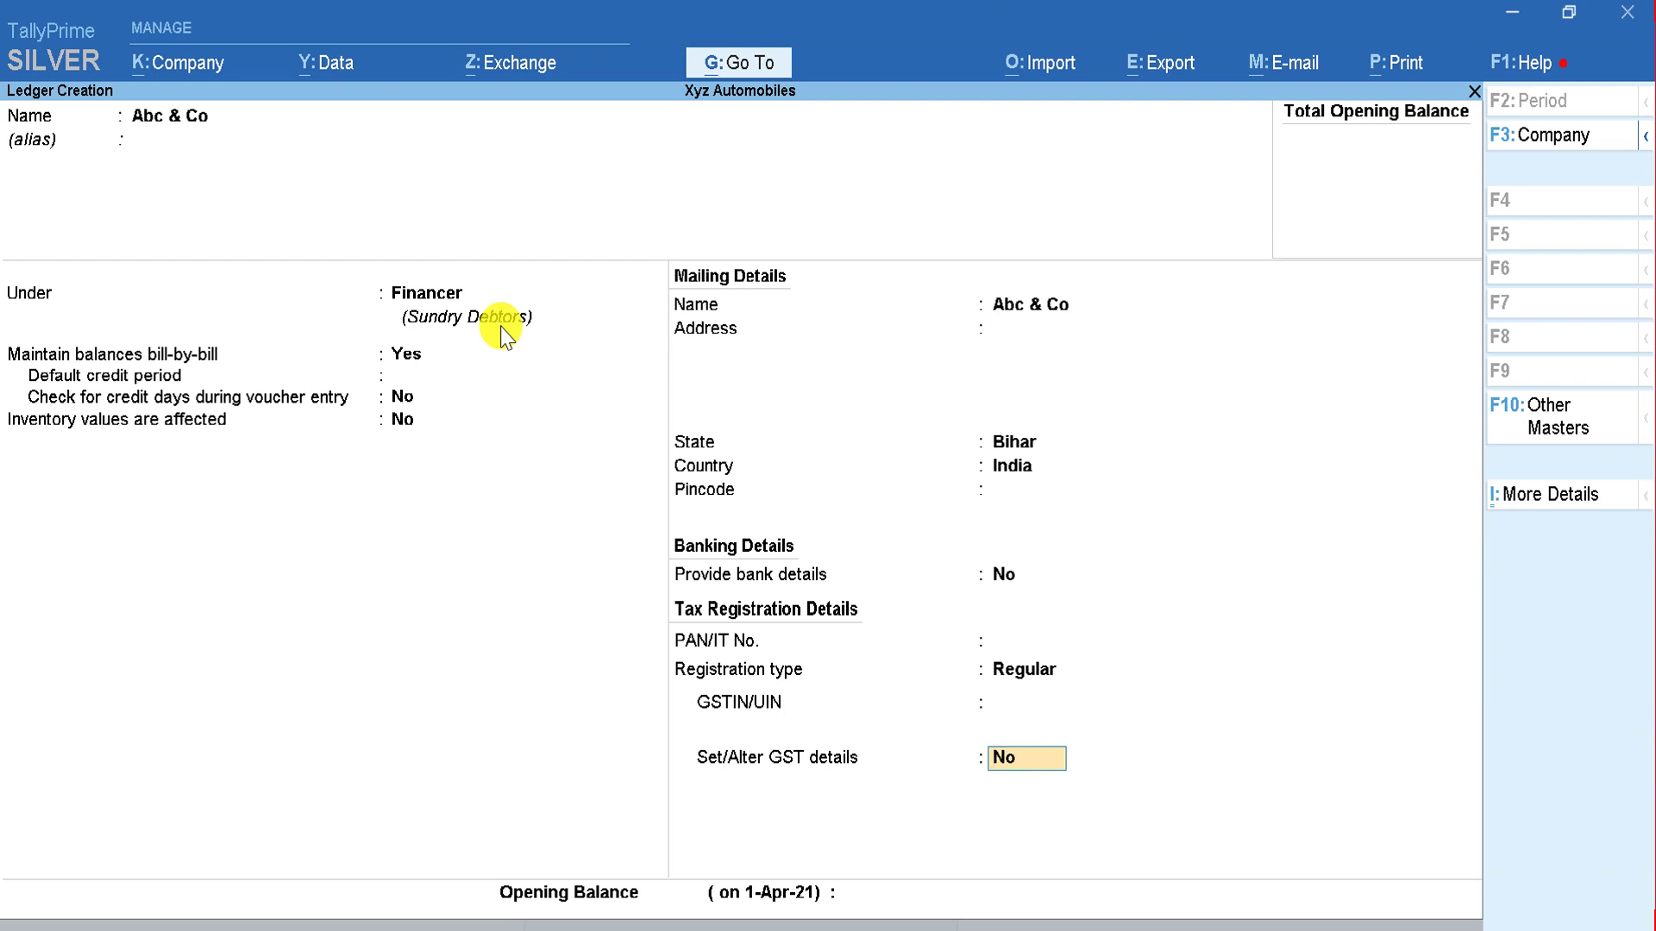
pyautogui.press('Return')
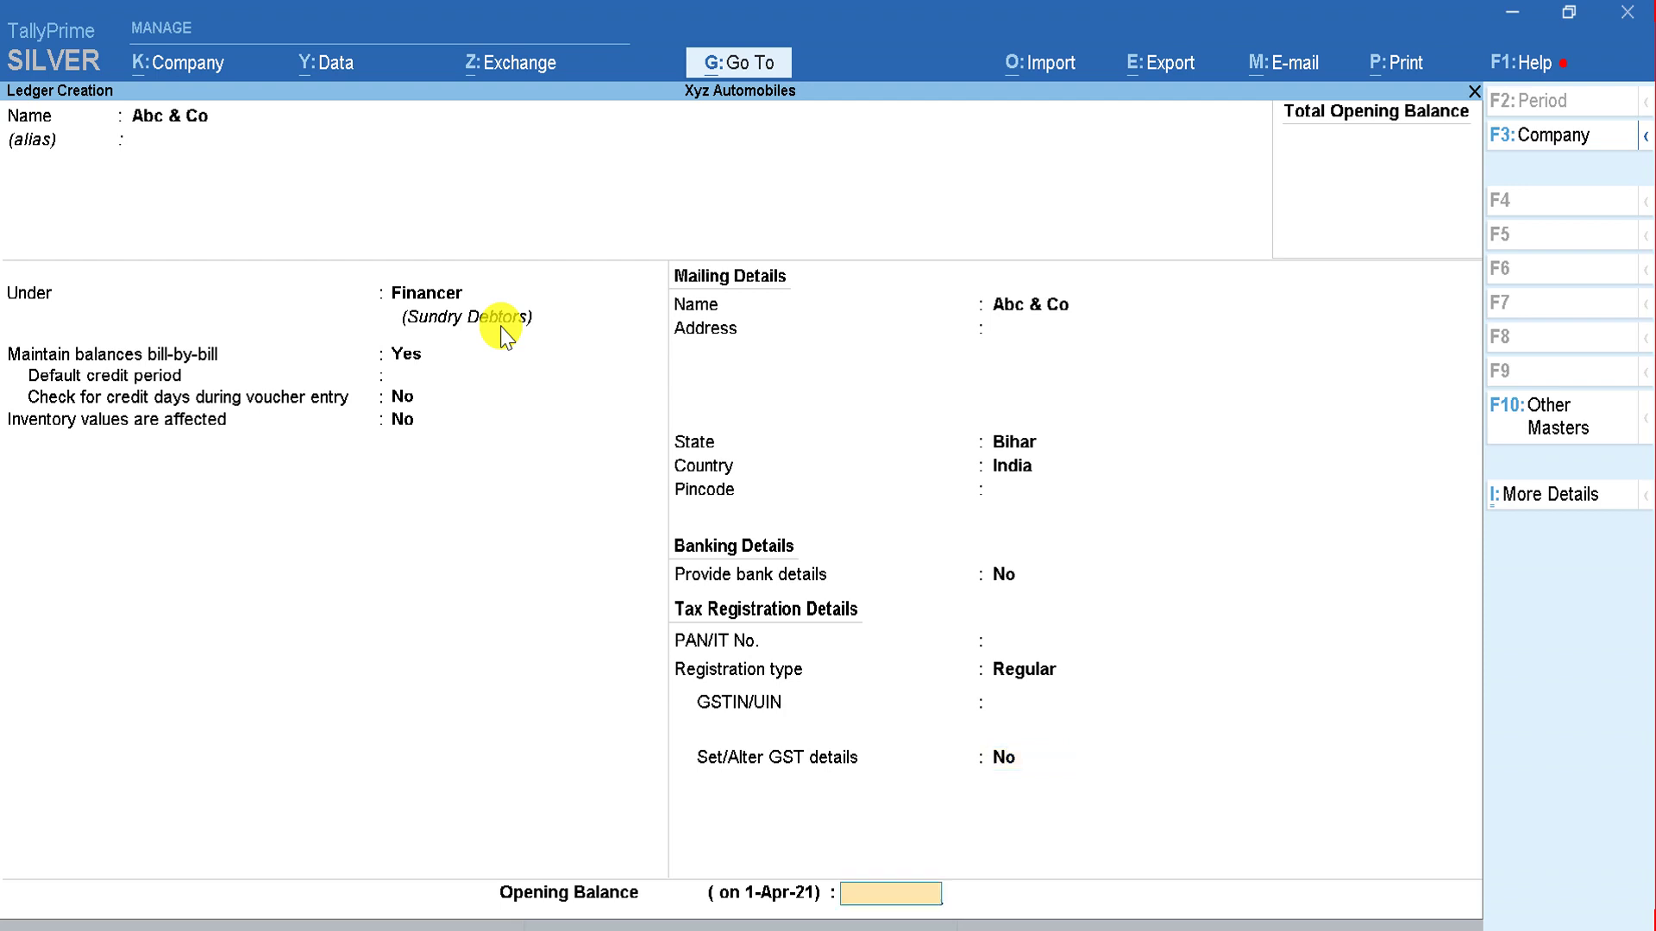
pyautogui.press('Return')
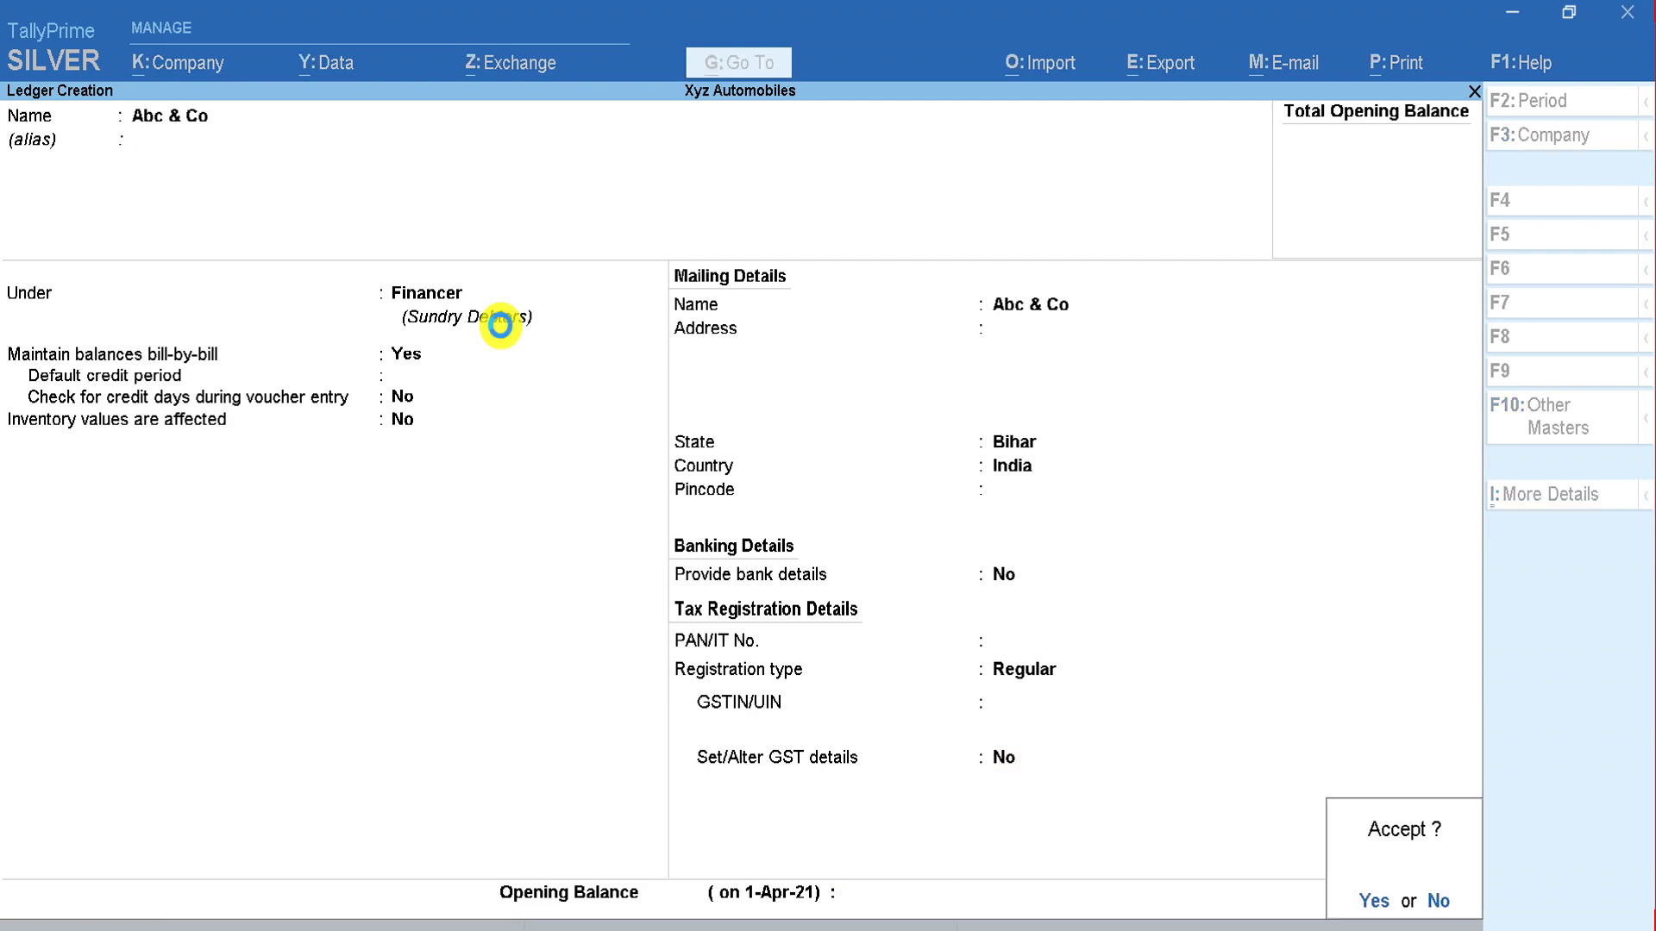
pyautogui.press('Return')
pyautogui.hotkey('alt', 'Tab')
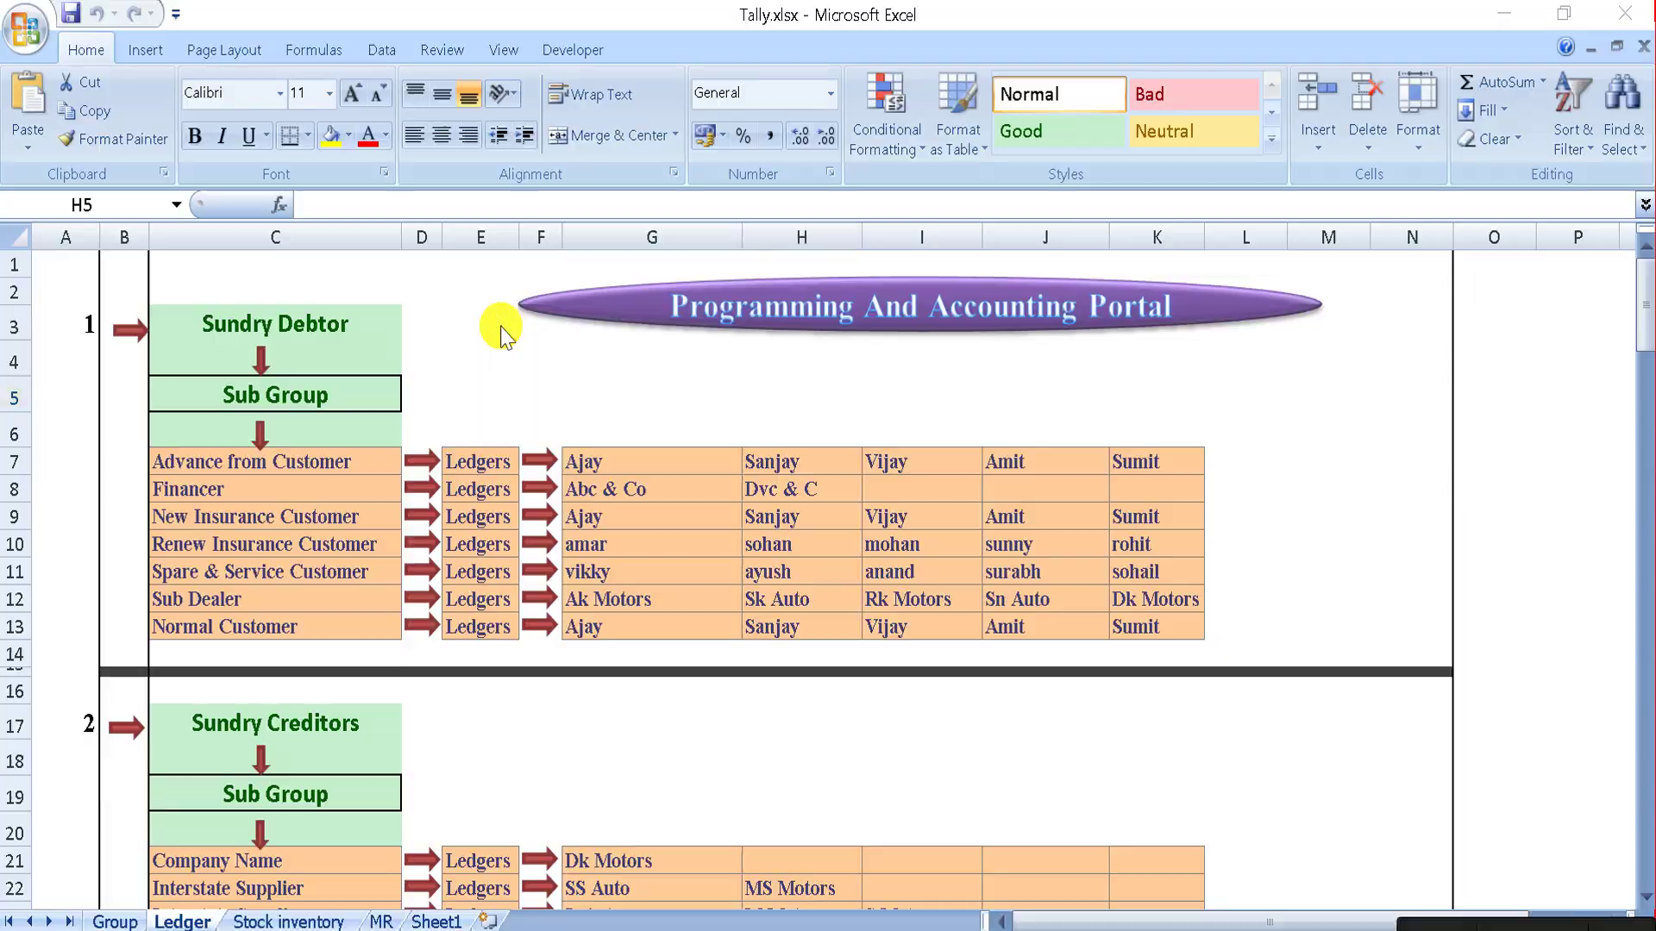
# Step: Name the ledger Dvc & Co, keep Regular registration with no GSTIN, then return to the GST details setting
pyautogui.hotkey('alt', 'Tab')
pyautogui.write('Dvc & Co')
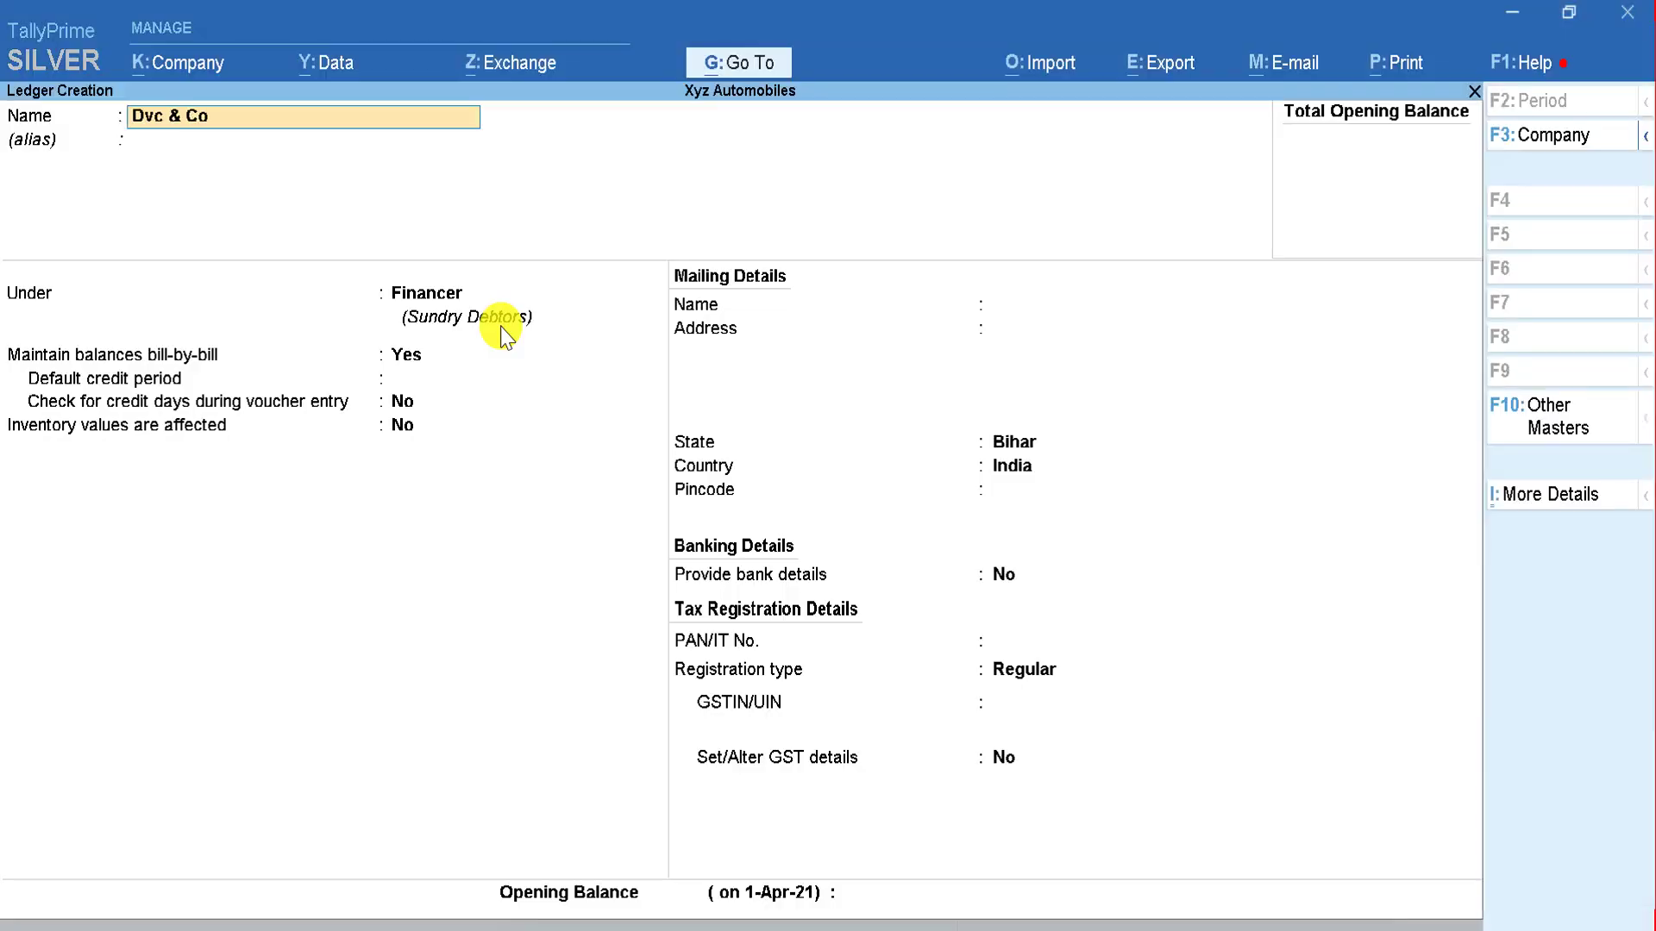
pyautogui.press('Return')
pyautogui.press('Return')
pyautogui.press('Return')
pyautogui.press('Return')
pyautogui.press('Return')
pyautogui.press('Return')
pyautogui.press('Return')
pyautogui.press('Return')
pyautogui.press('Return')
pyautogui.press('Return')
pyautogui.press('Return')
pyautogui.press('Return')
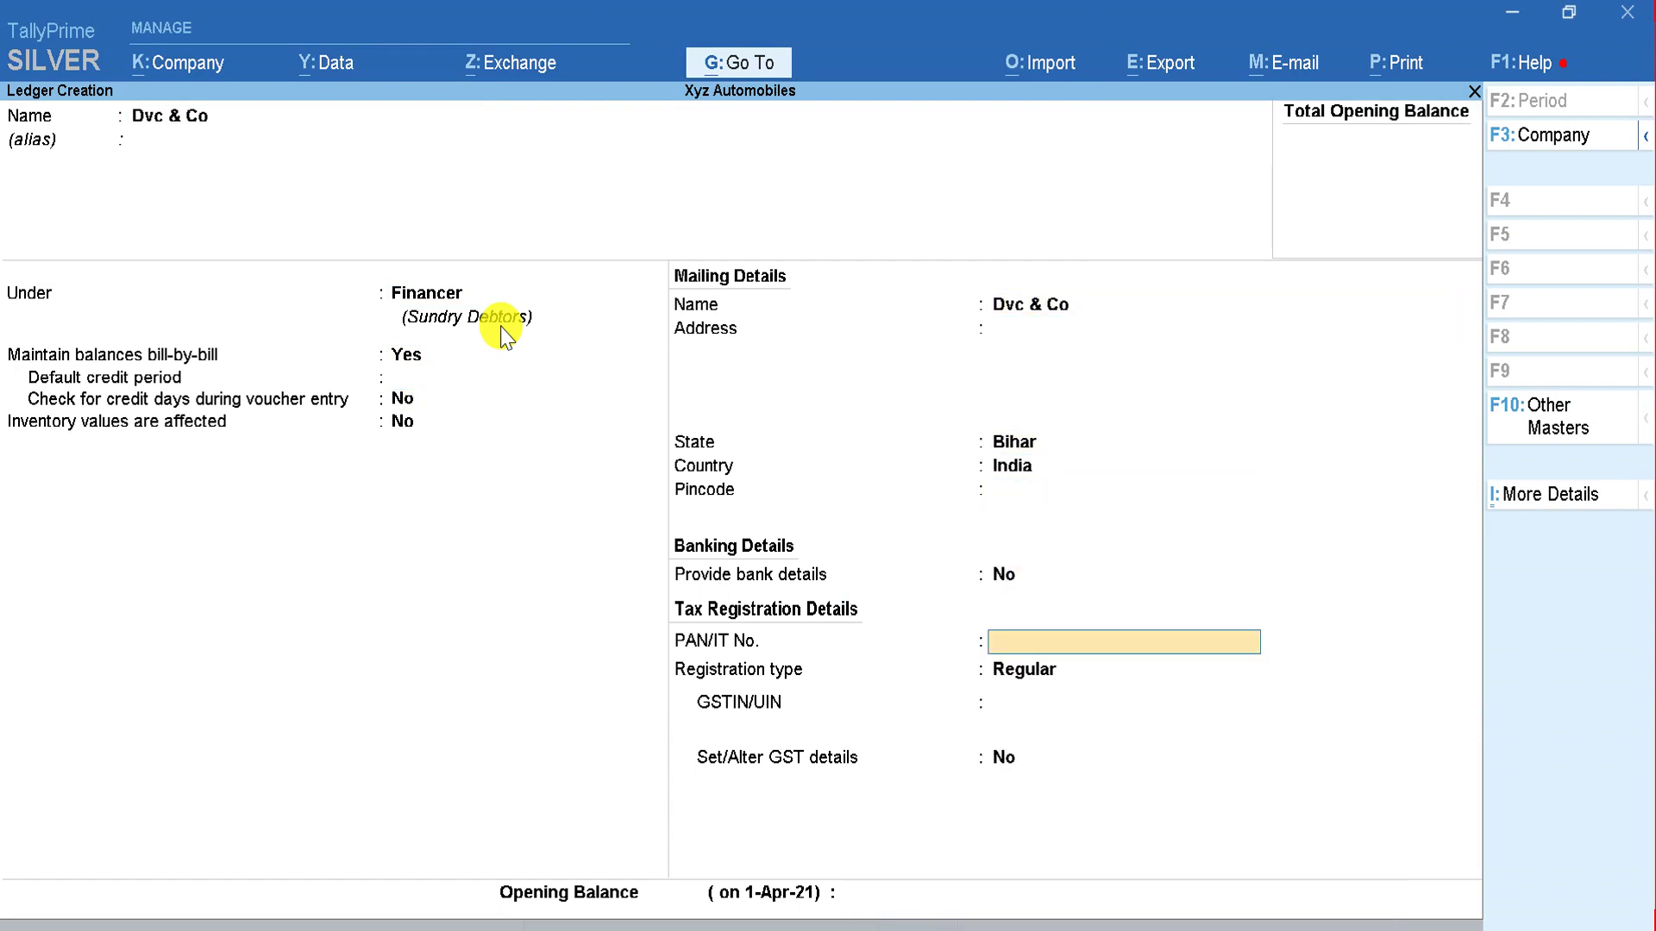
pyautogui.press('Return')
pyautogui.press('Return')
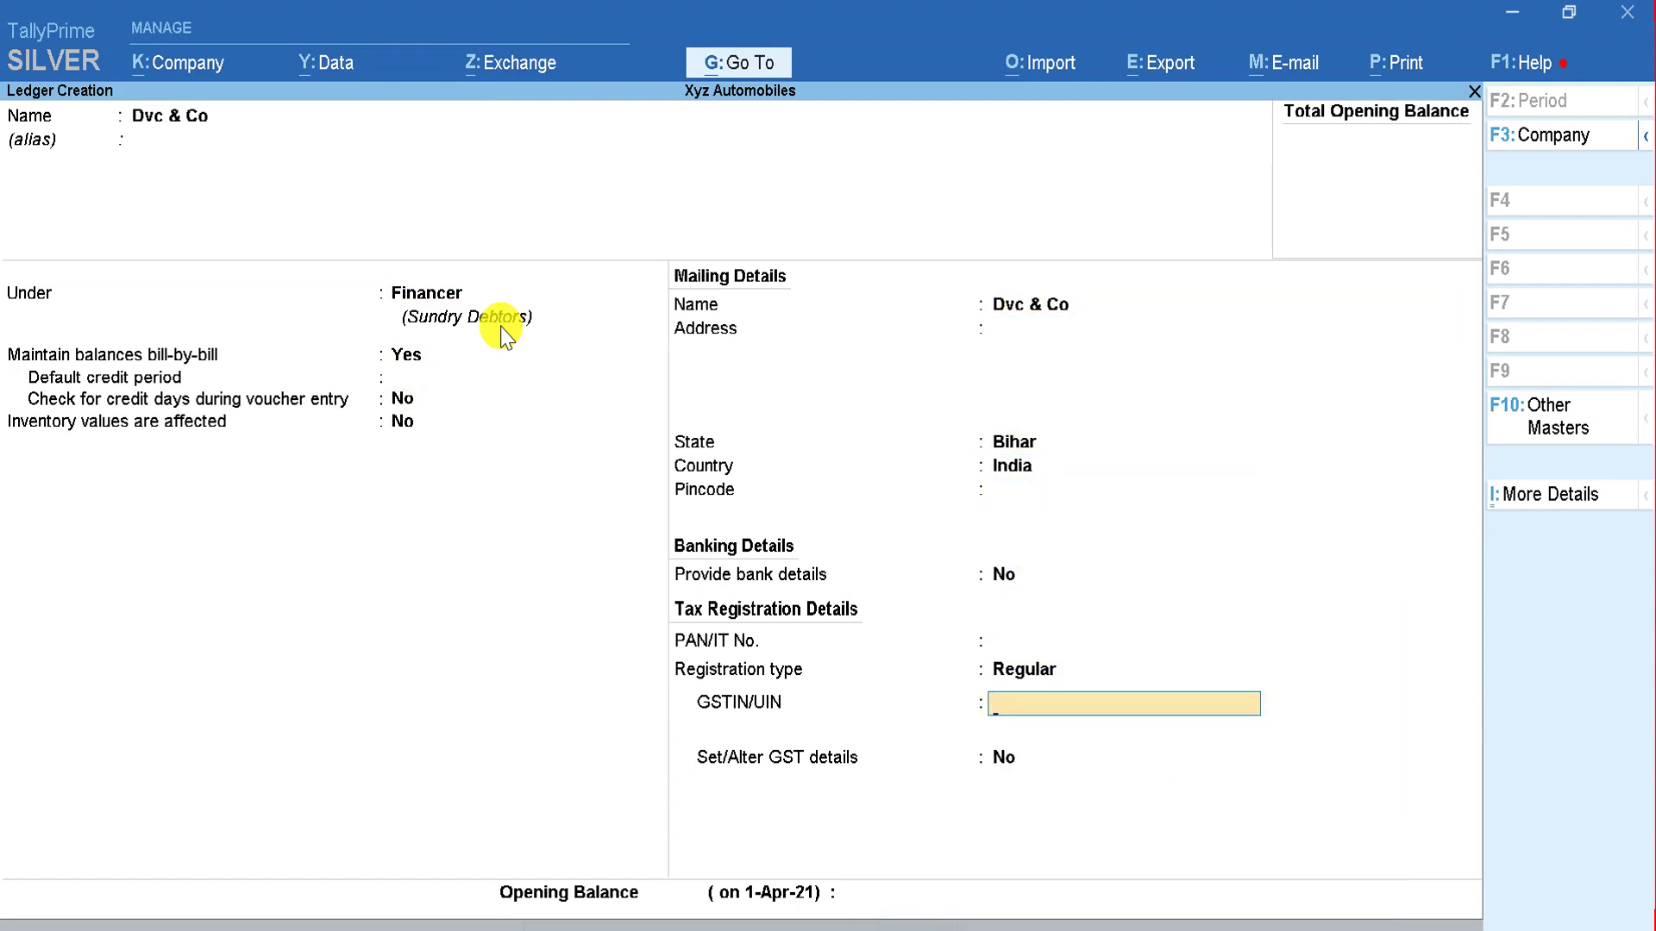
pyautogui.press('Return')
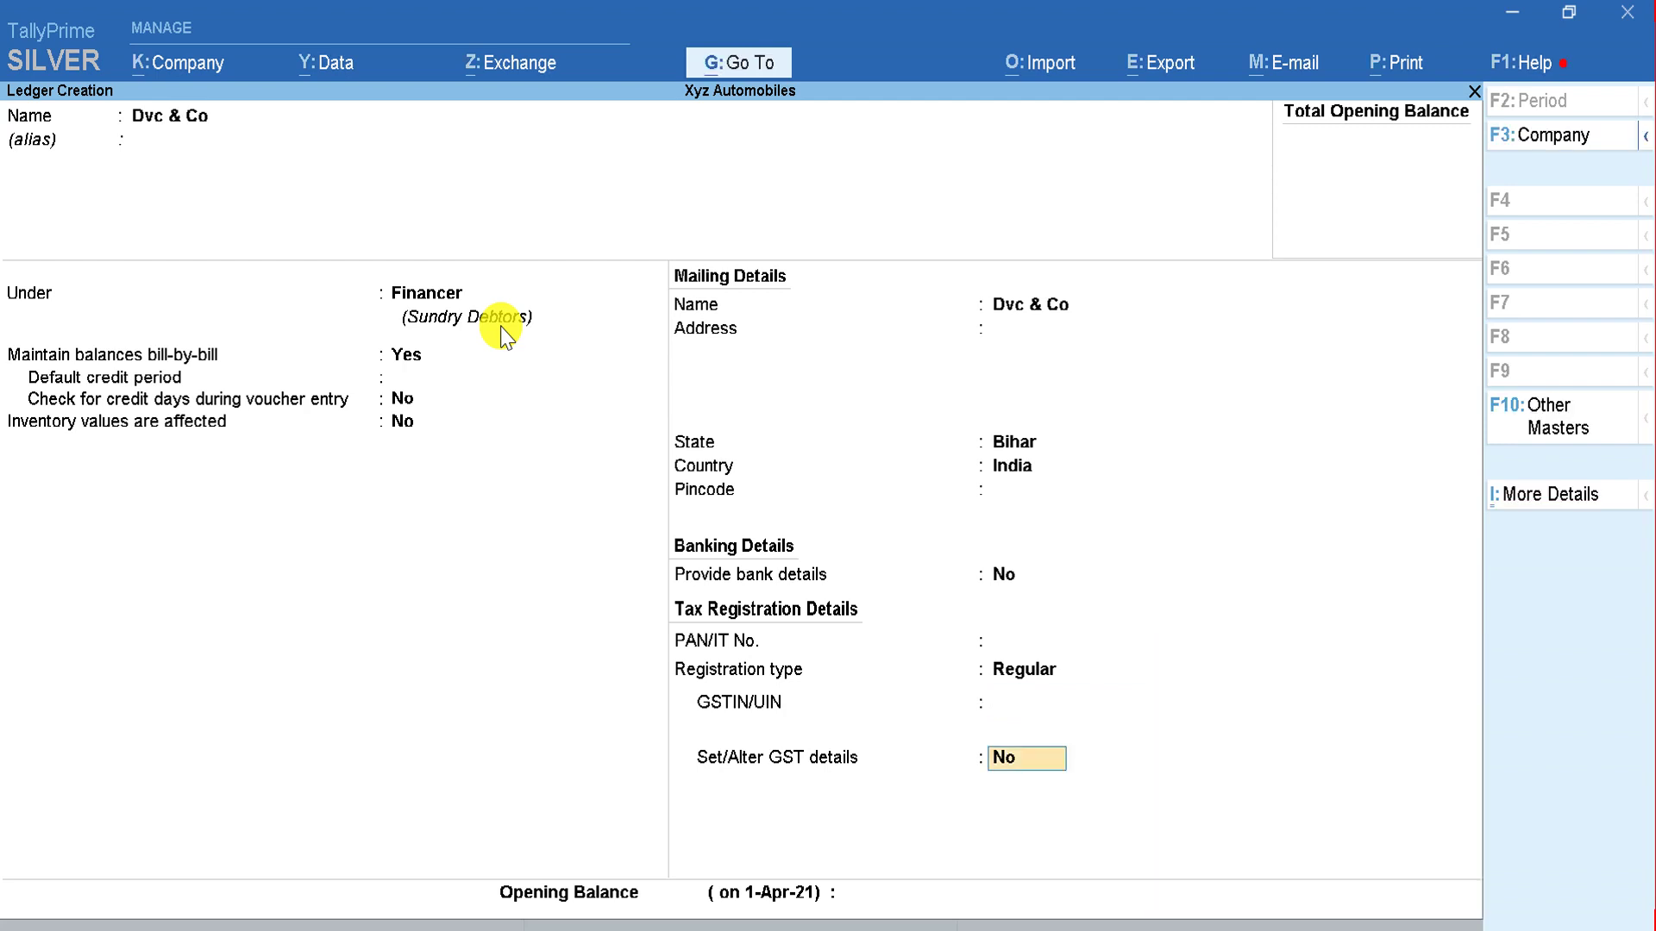
pyautogui.press('Return')
pyautogui.press('Return')
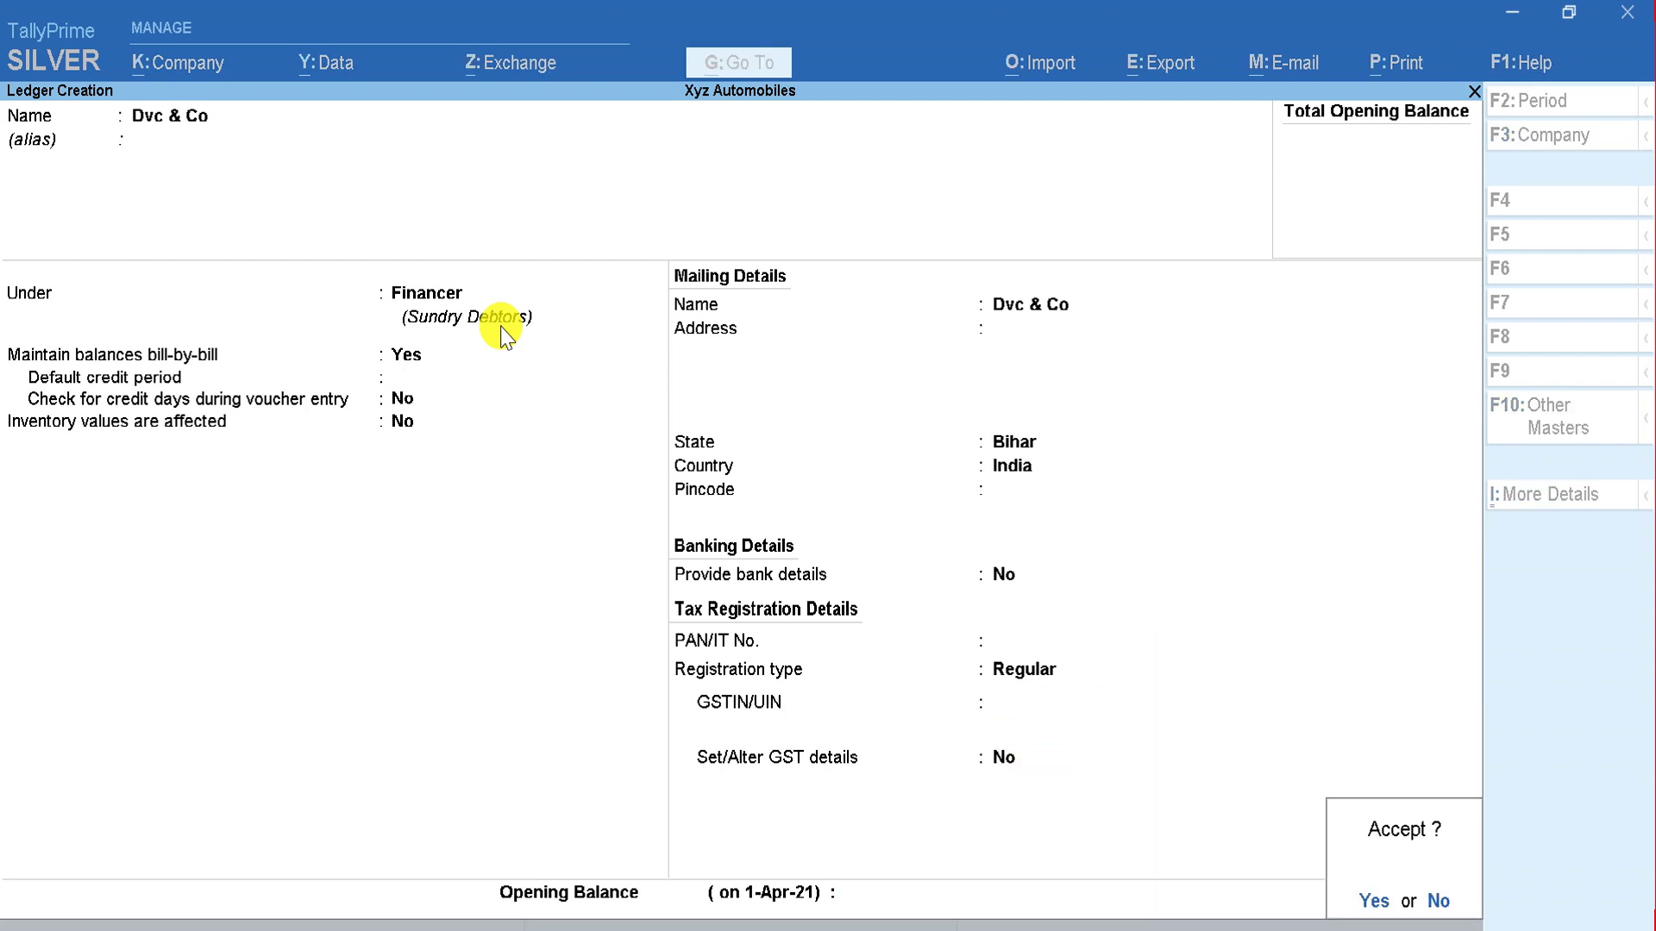
pyautogui.press('Escape')
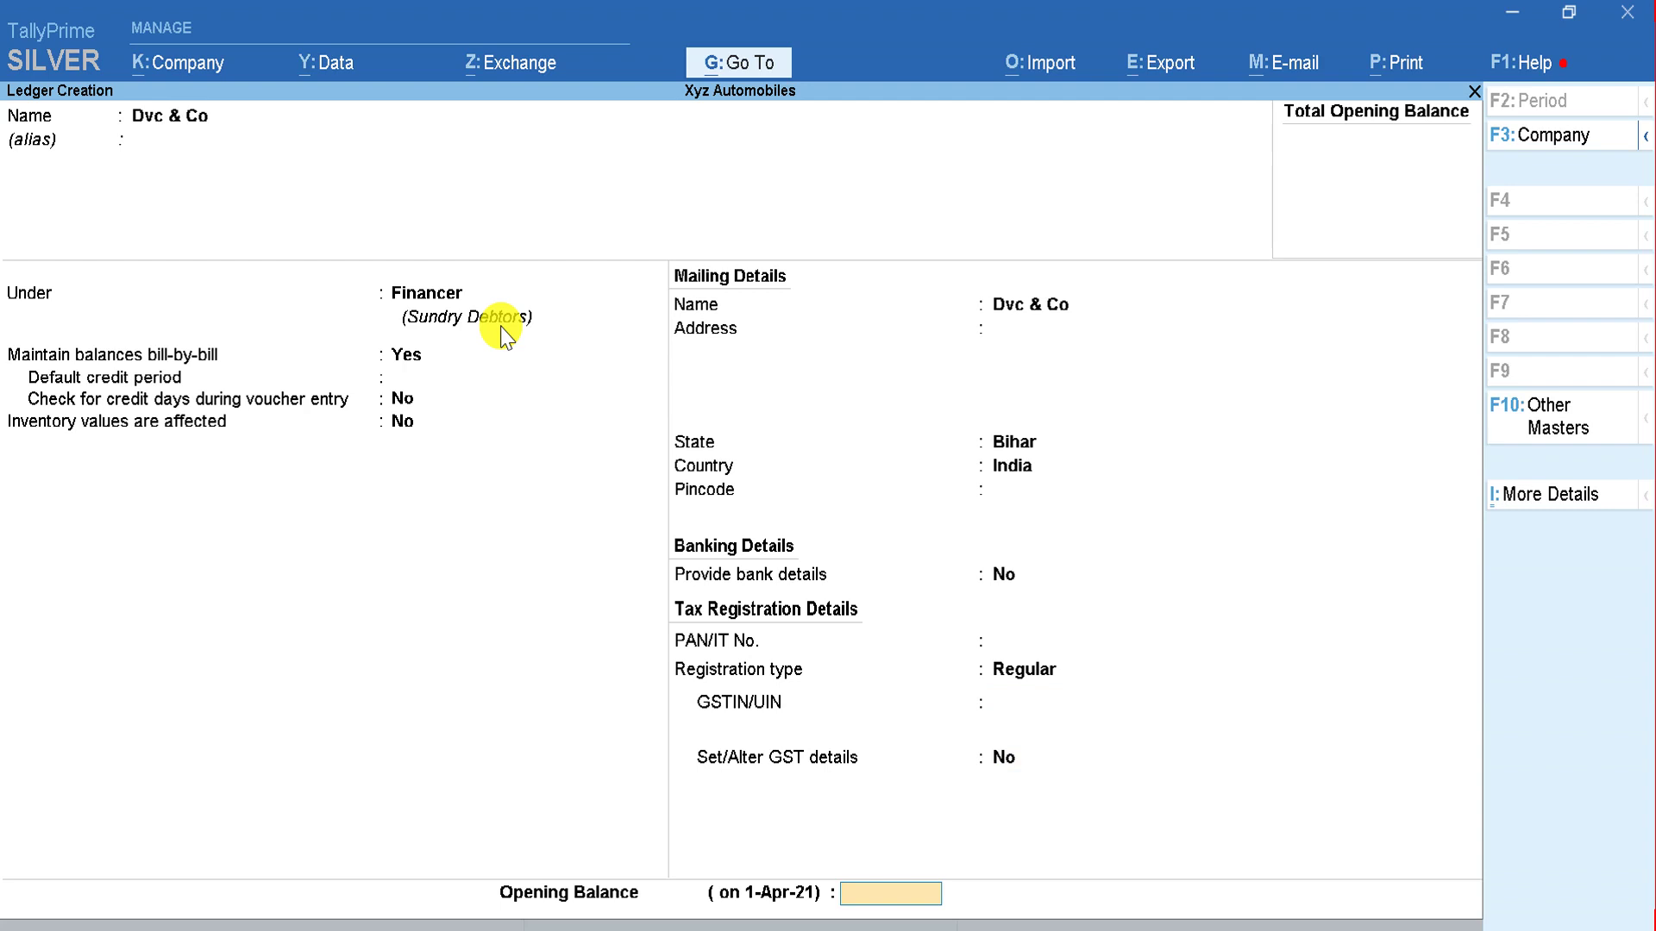
pyautogui.press('BackSpace')
# Step: Enable GST details for Dvc & Co as Regular with party type Not Applicable, and save the ledger
pyautogui.write('y')
pyautogui.press('Return')
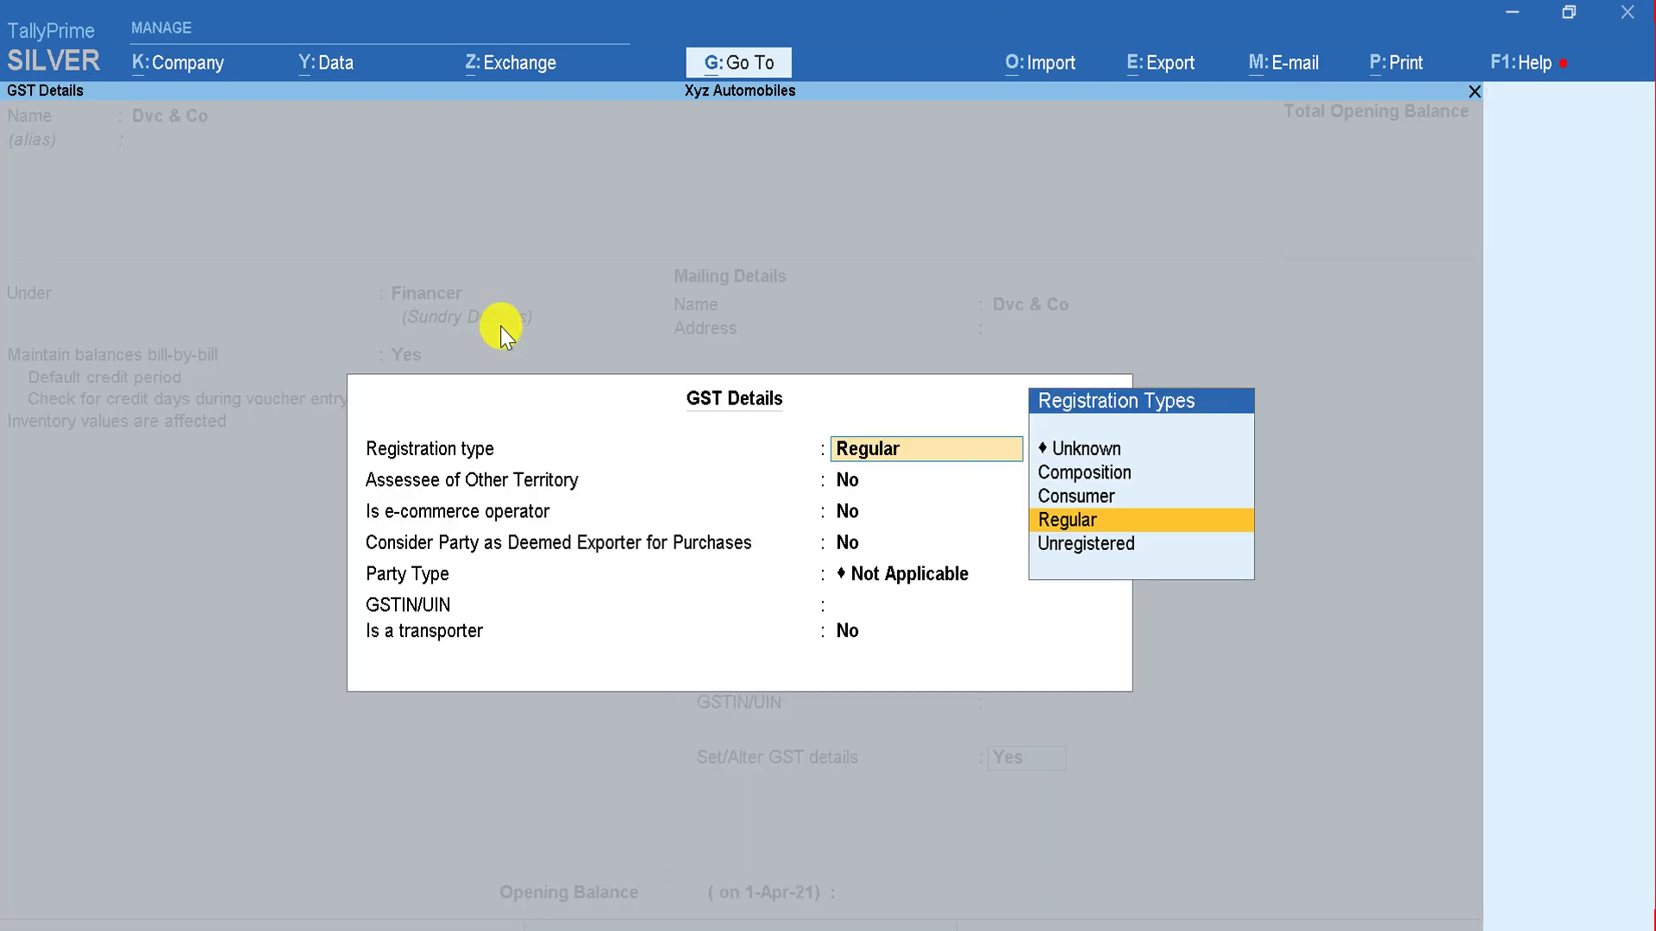
pyautogui.press('Return')
pyautogui.press('Return')
pyautogui.press('Return')
pyautogui.press('Return')
pyautogui.press('Return')
pyautogui.press('BackSpace')
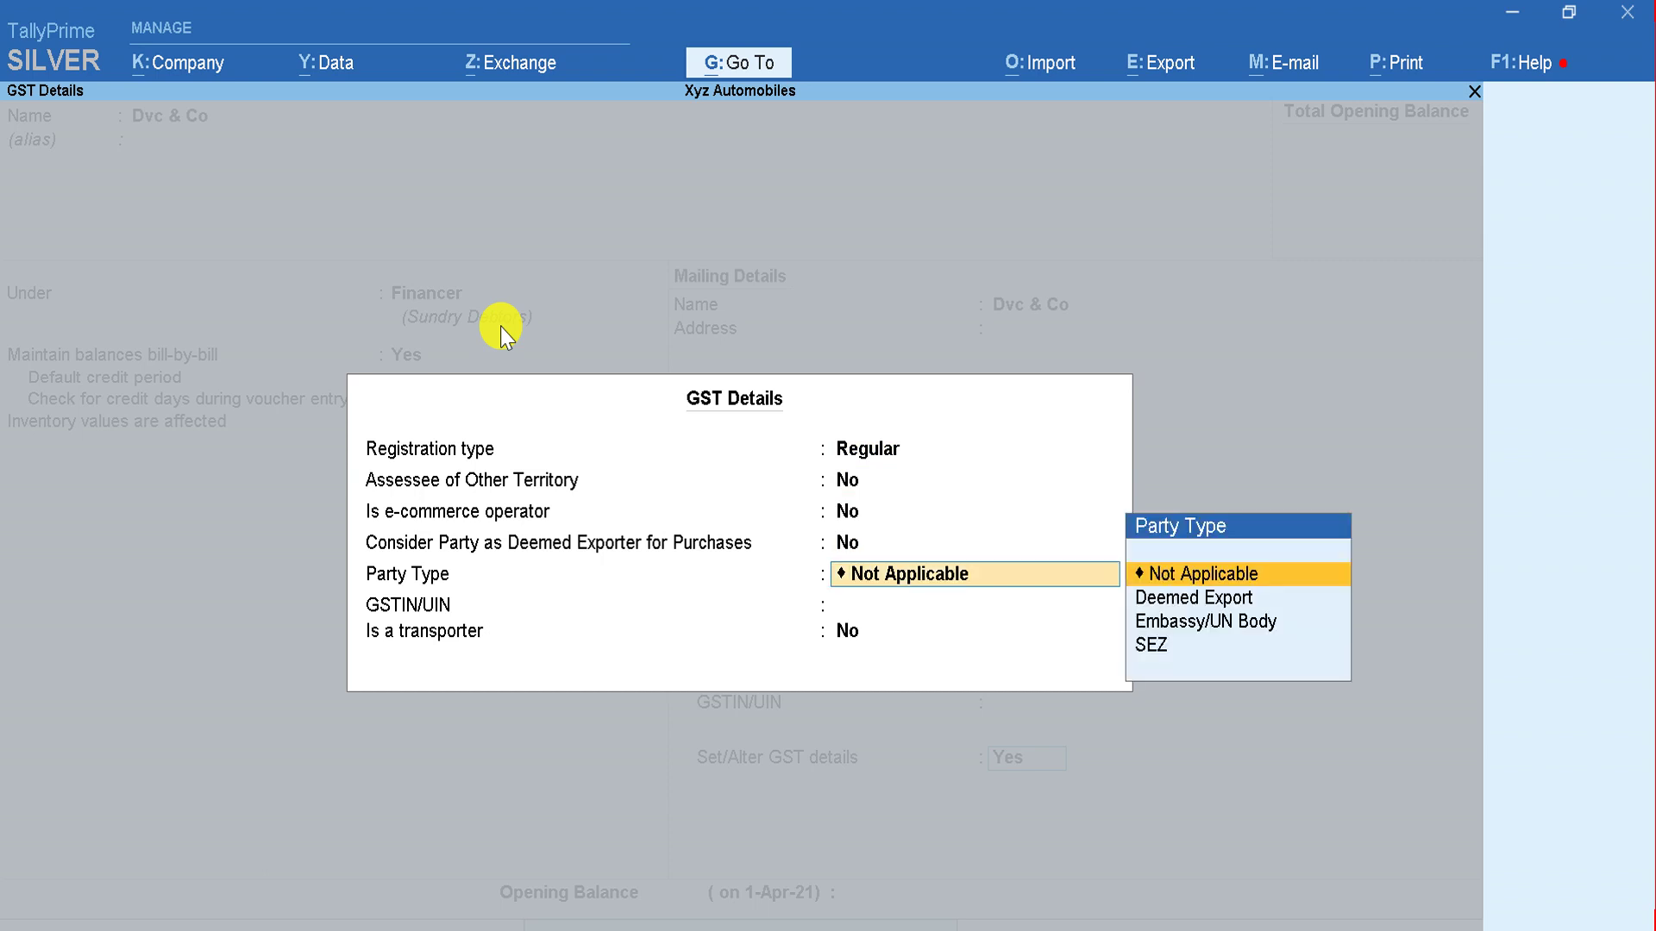
pyautogui.press('Return')
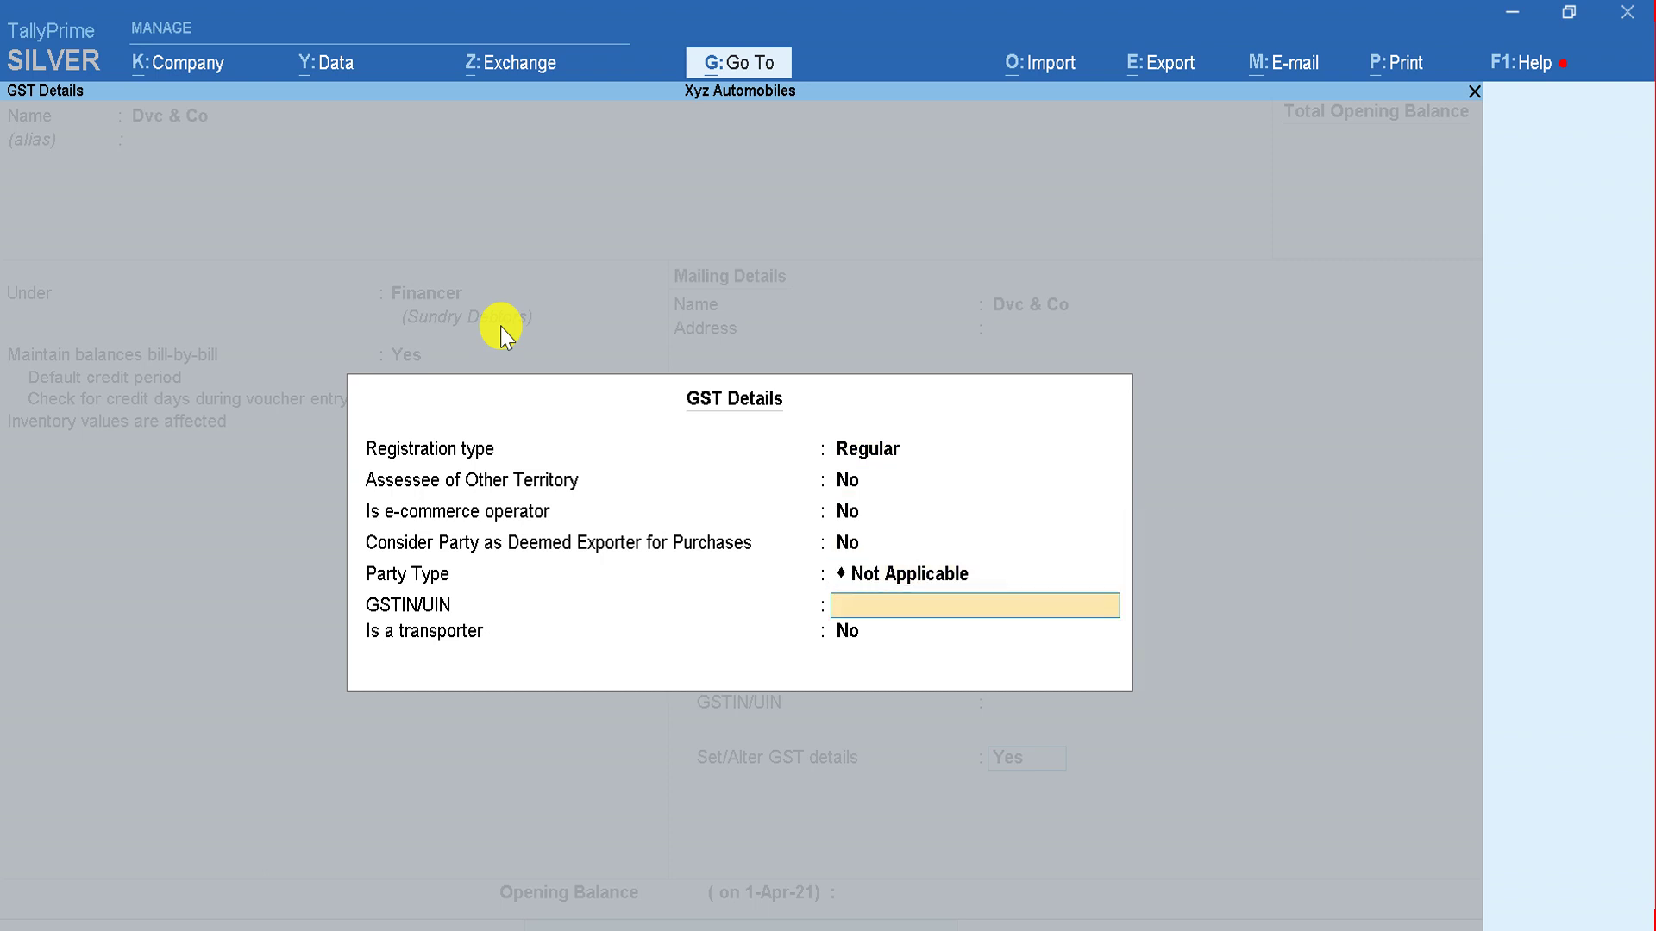
pyautogui.press('Return')
pyautogui.press('Return')
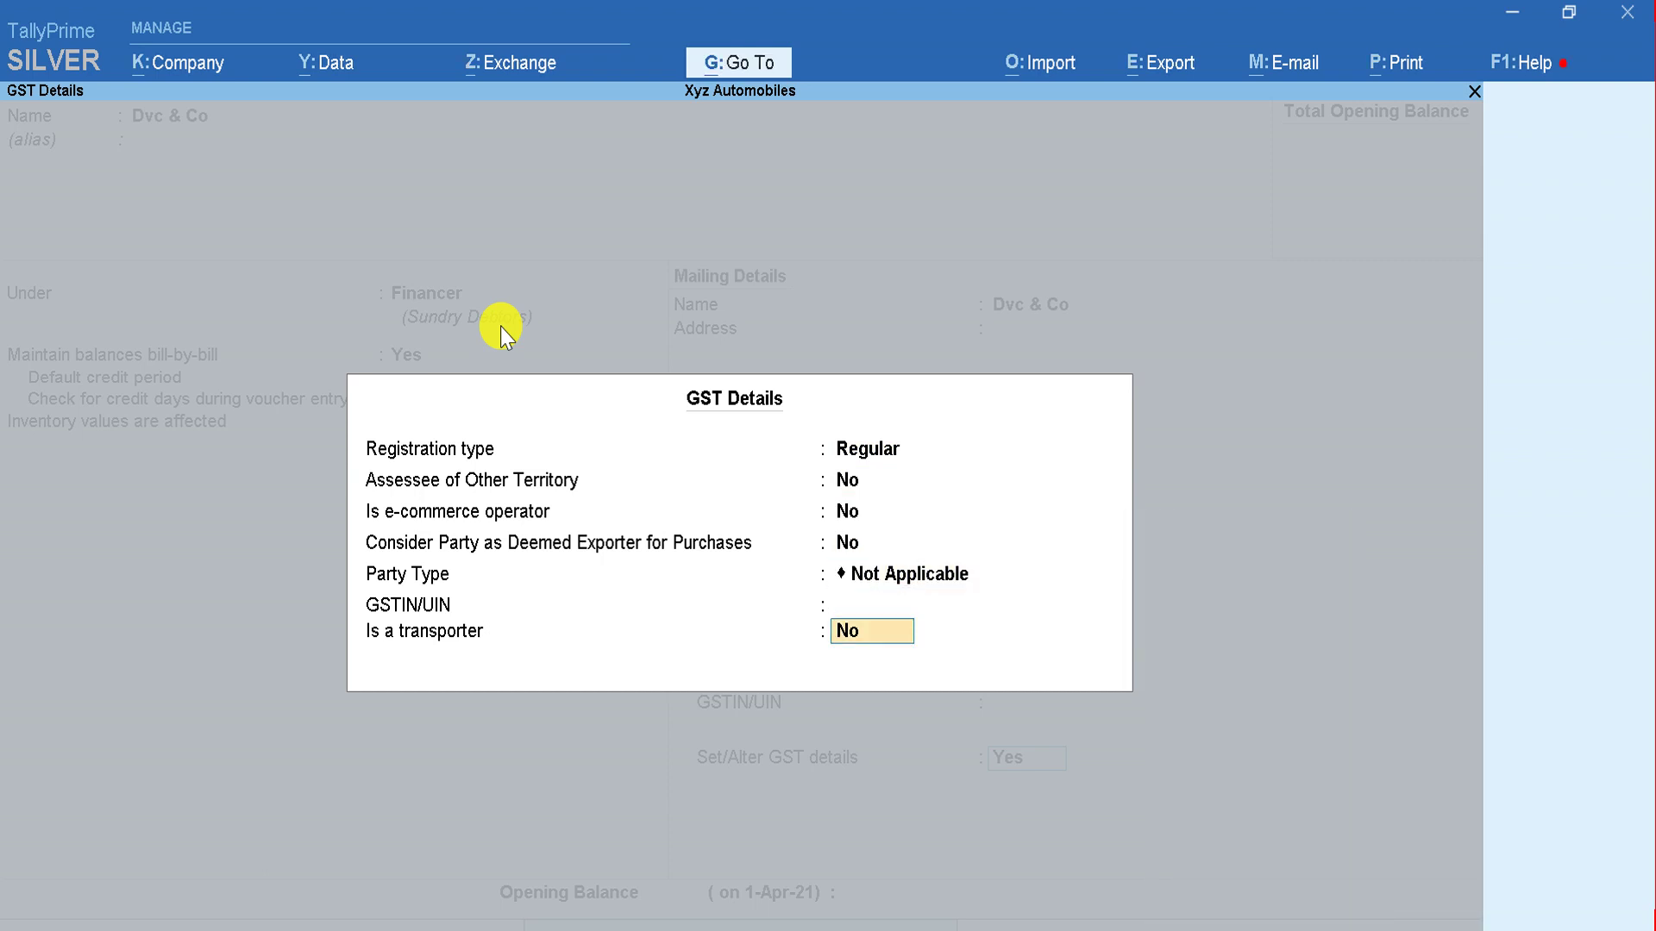
pyautogui.press('Return')
pyautogui.press('Return')
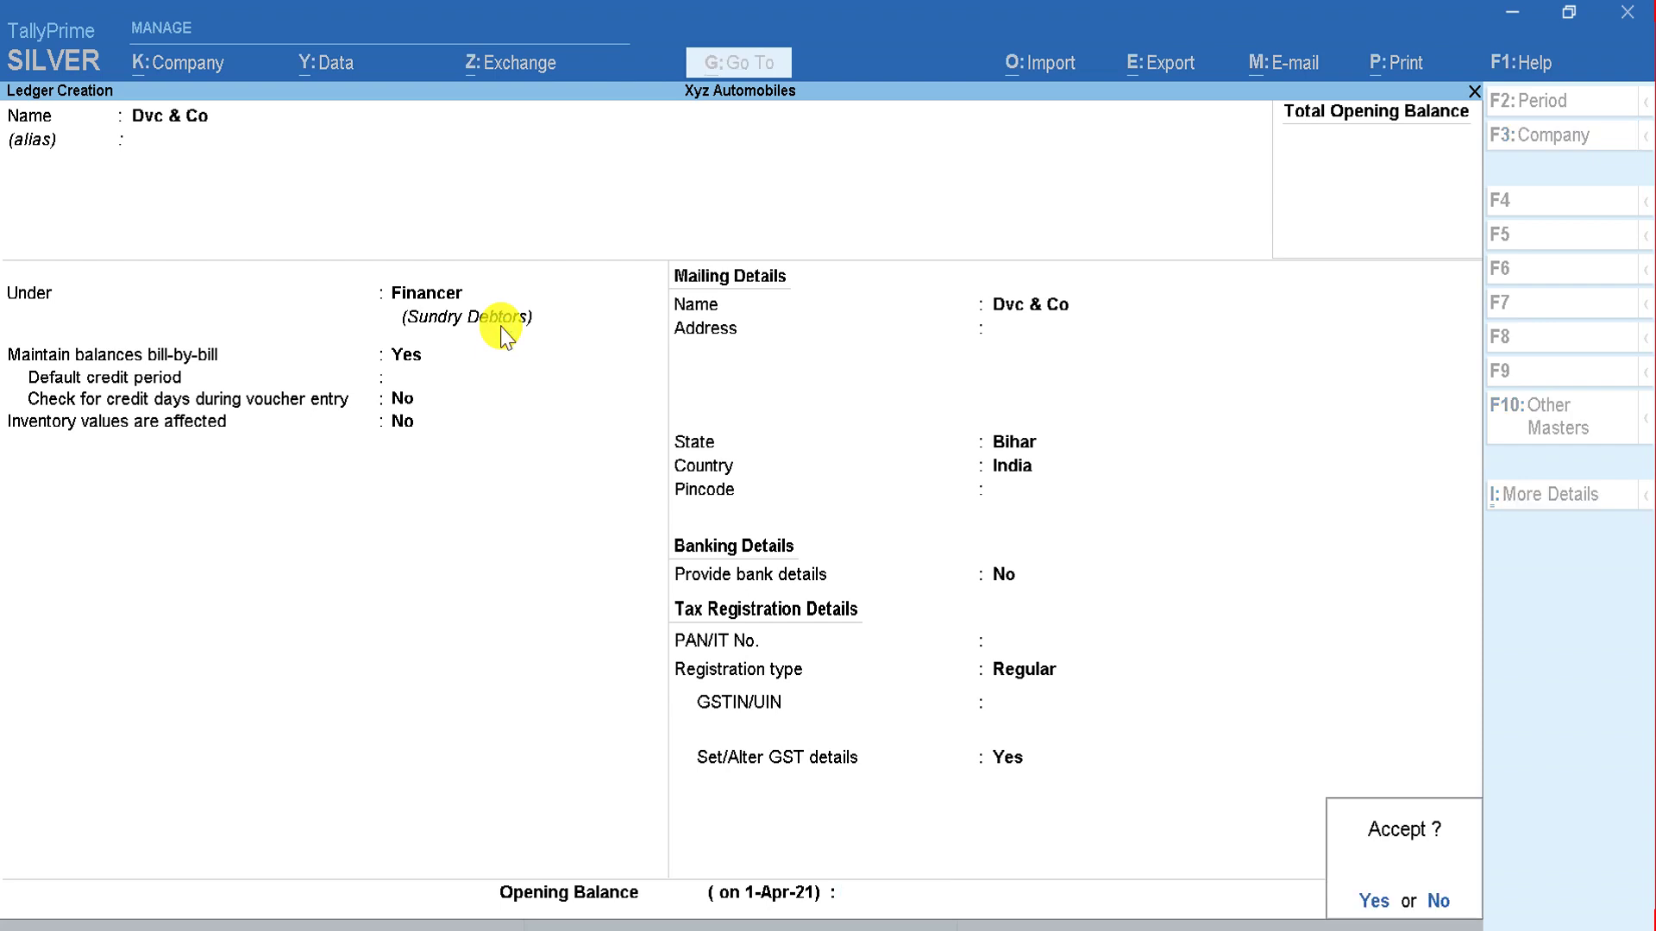
pyautogui.press('Return')
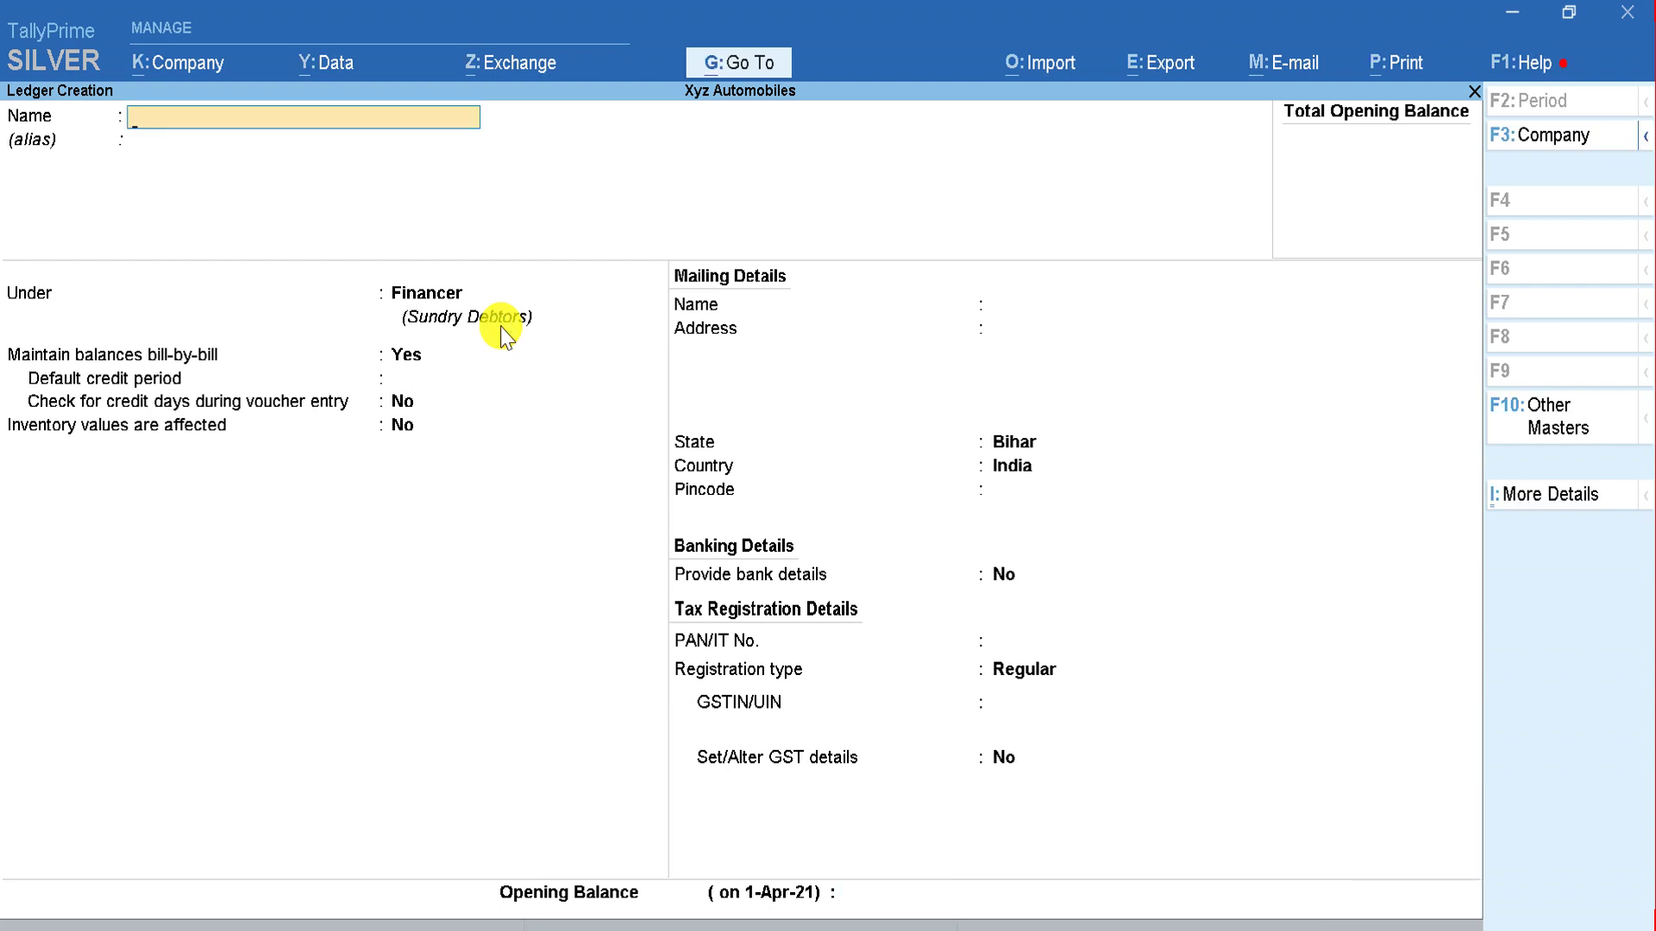
# Step: Check the Excel plan, then start a new ledger named 'A' and move on to its parent group
pyautogui.hotkey('alt', 'Tab')
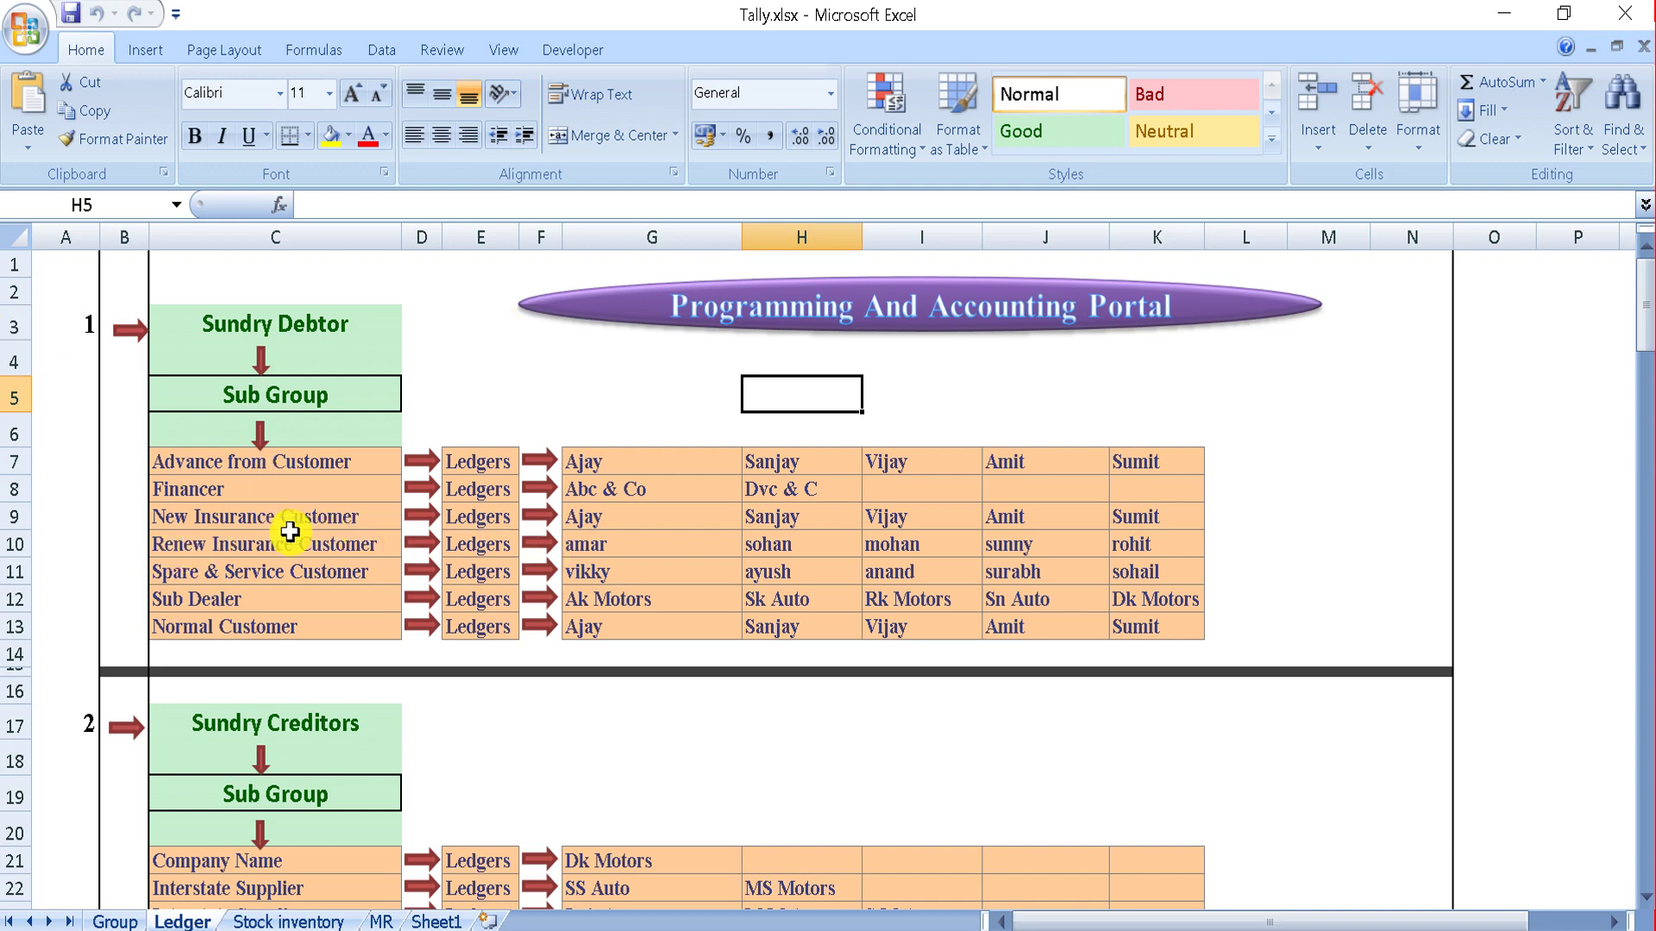
pyautogui.hotkey('alt', 'Tab')
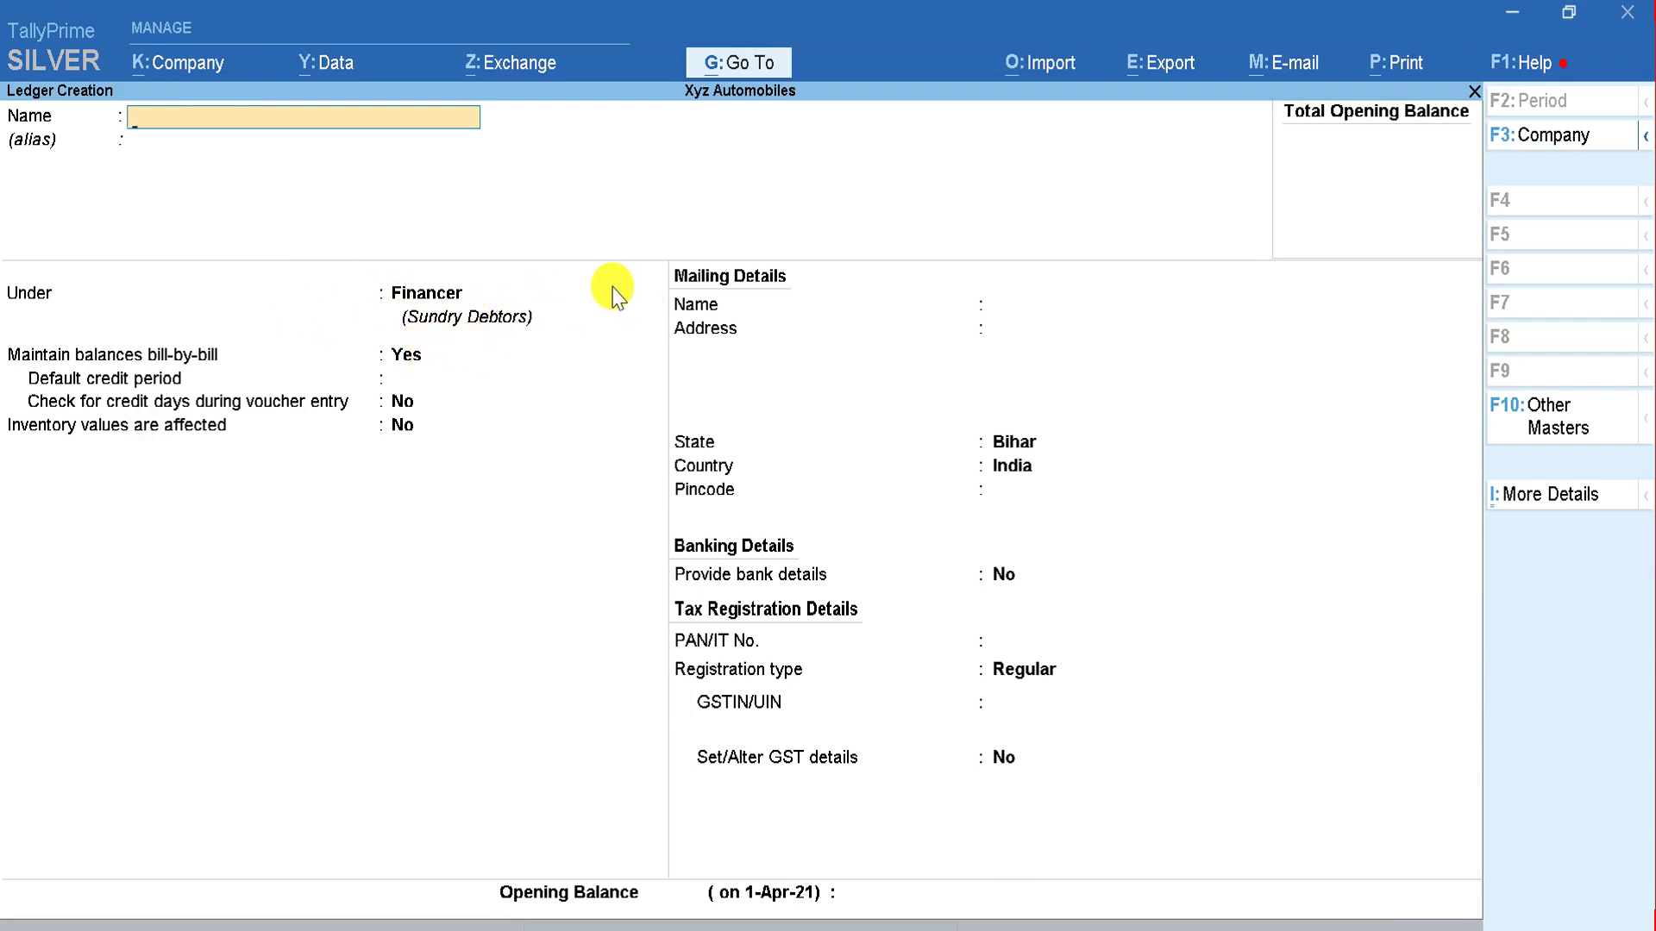
pyautogui.write('A')
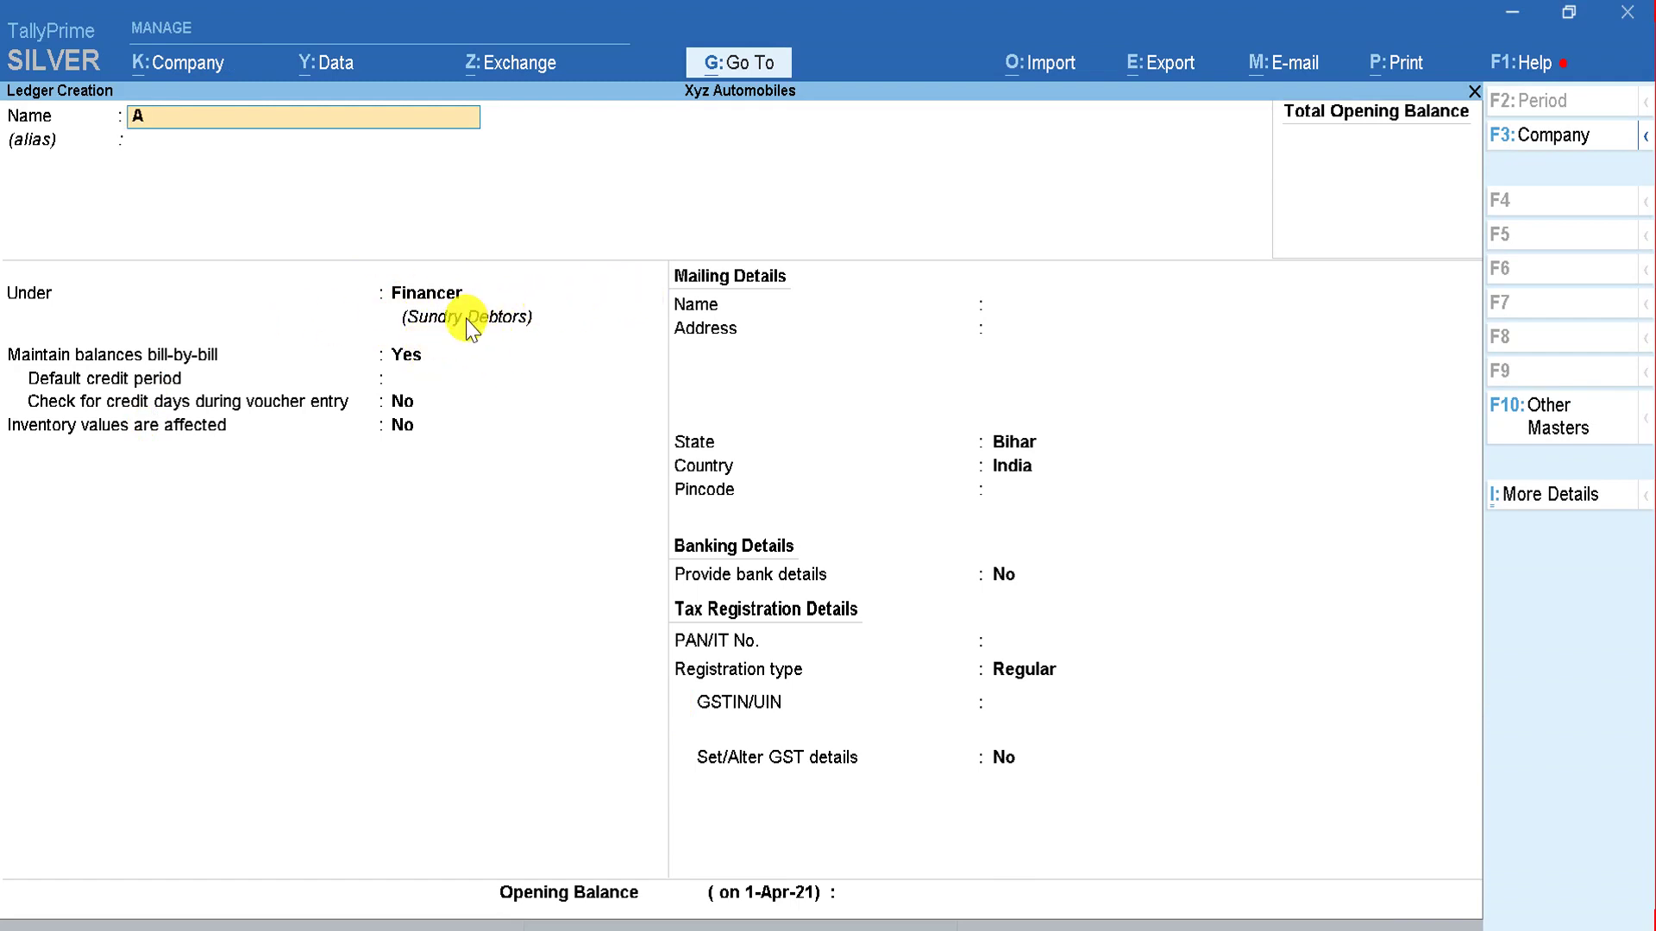
pyautogui.press('Return')
pyautogui.press('Return')
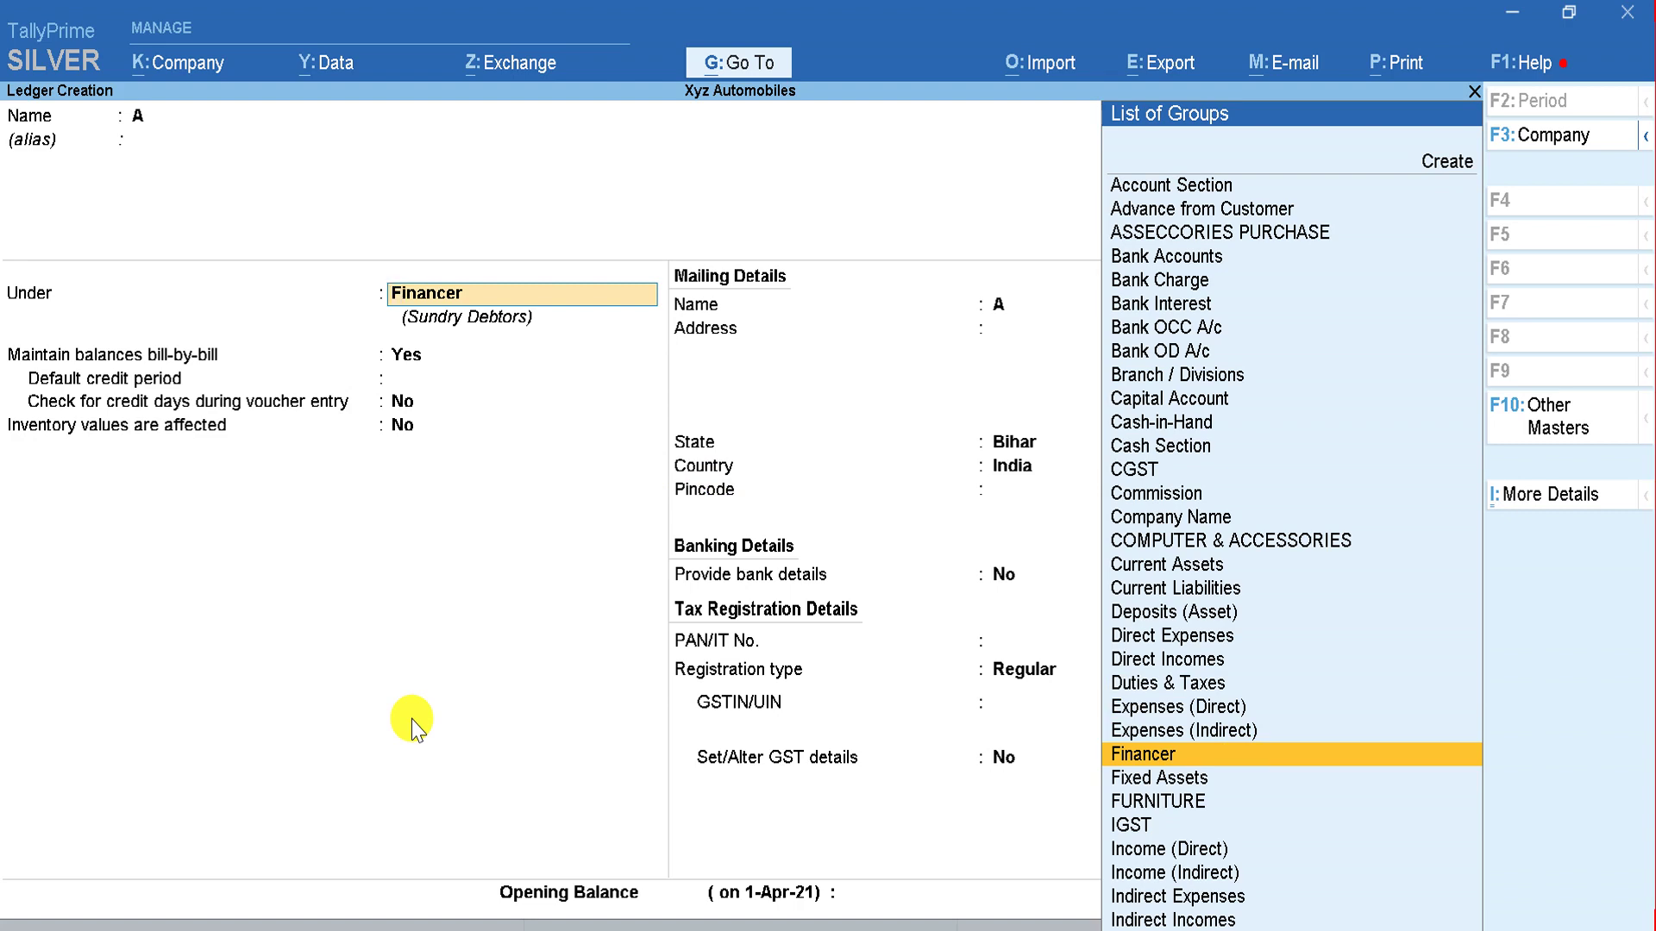
pyautogui.hotkey('alt', 'Tab')
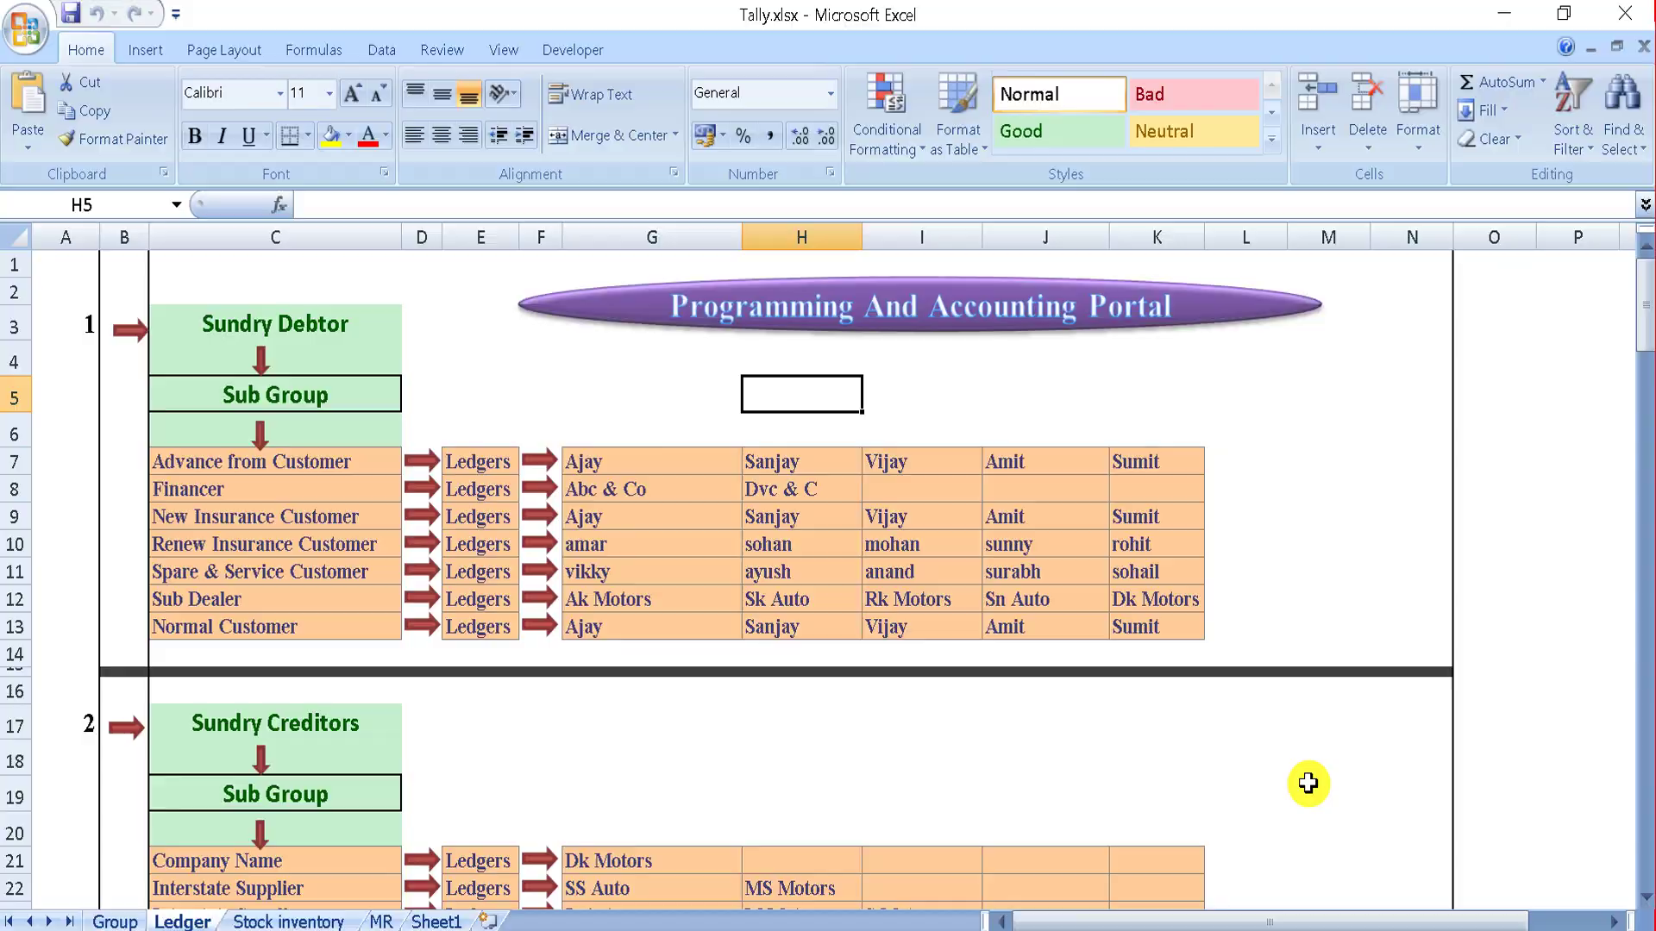
pyautogui.hotkey('alt', 'Tab')
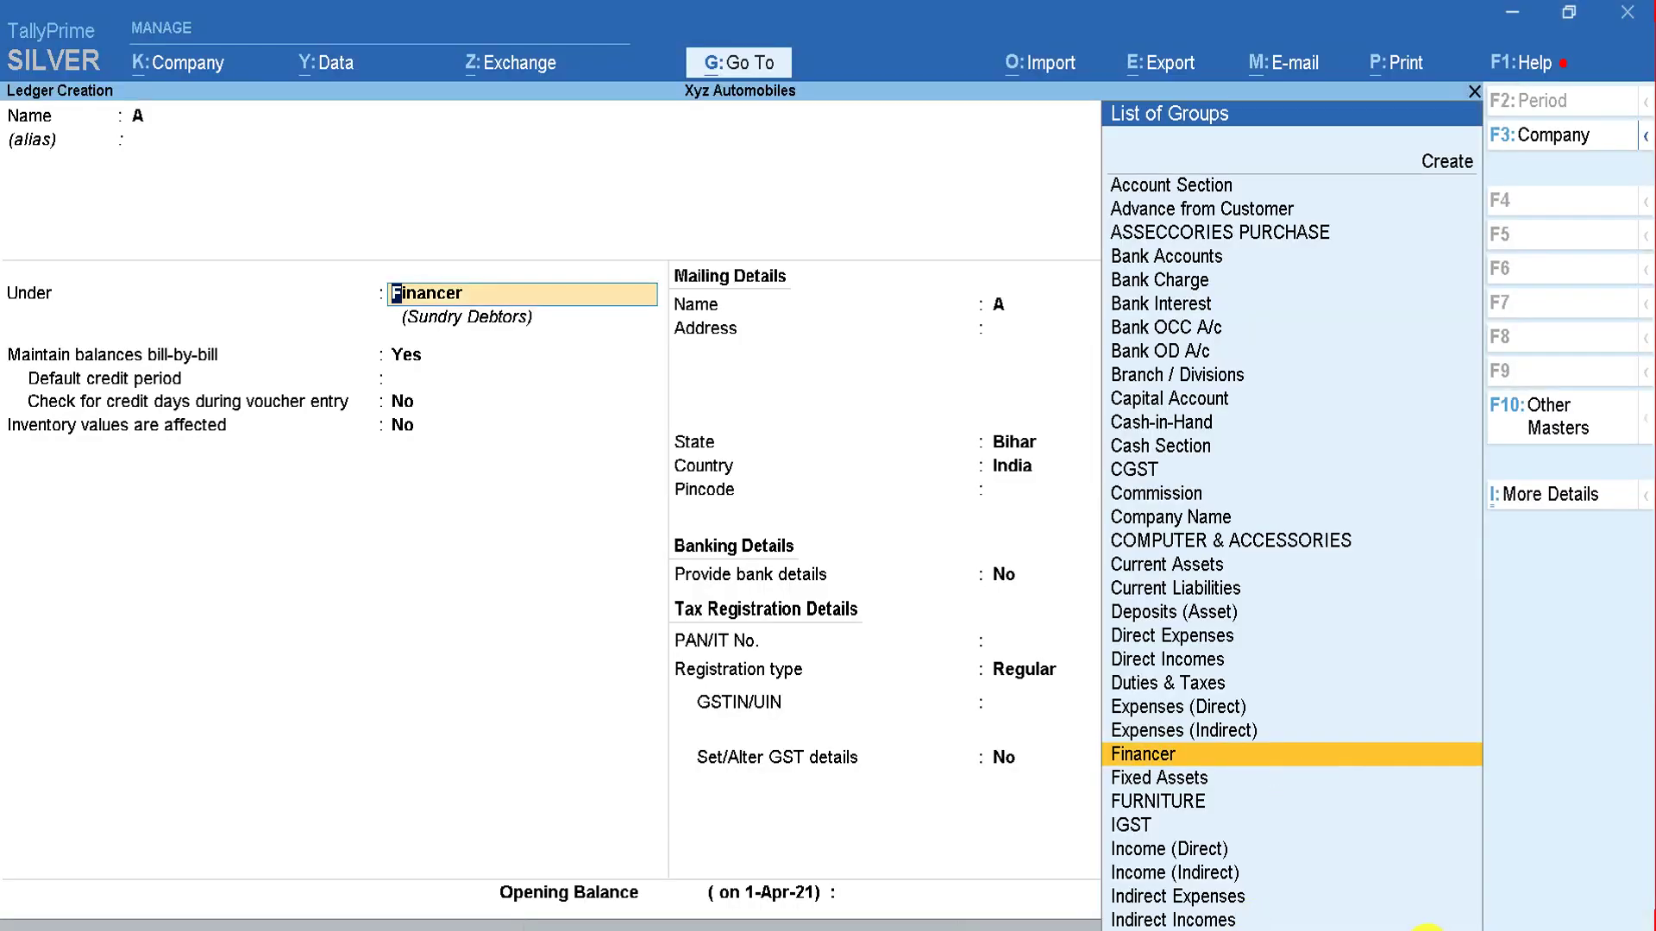
pyautogui.hotkey('alt', 'Tab')
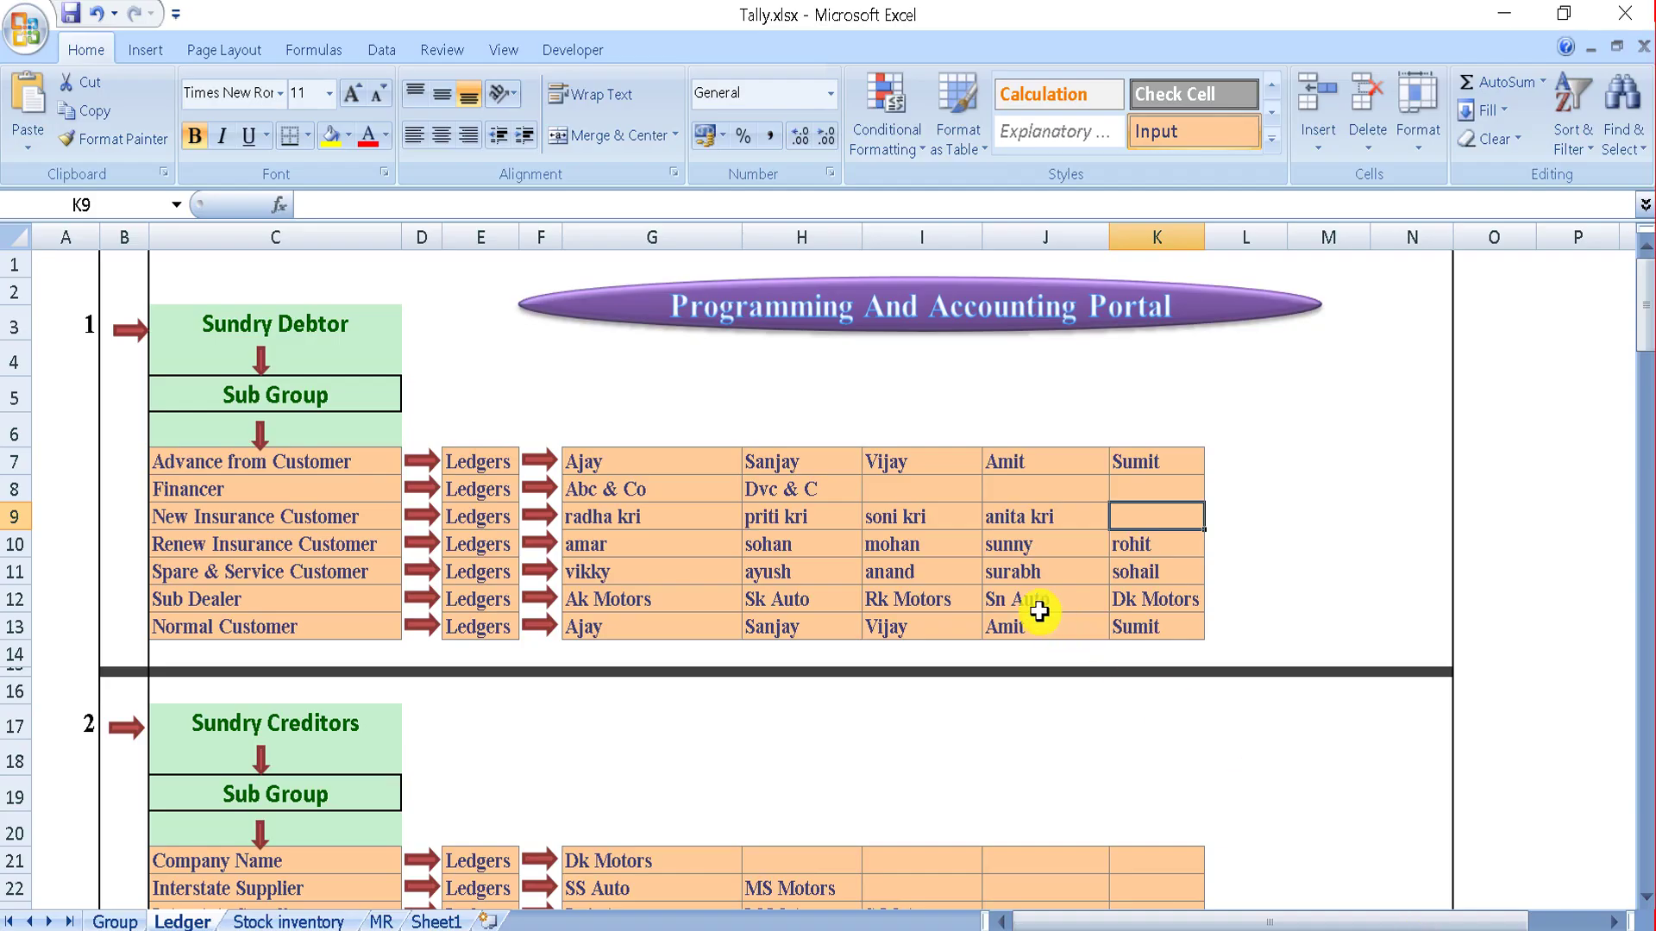
pyautogui.click(1043, 522)
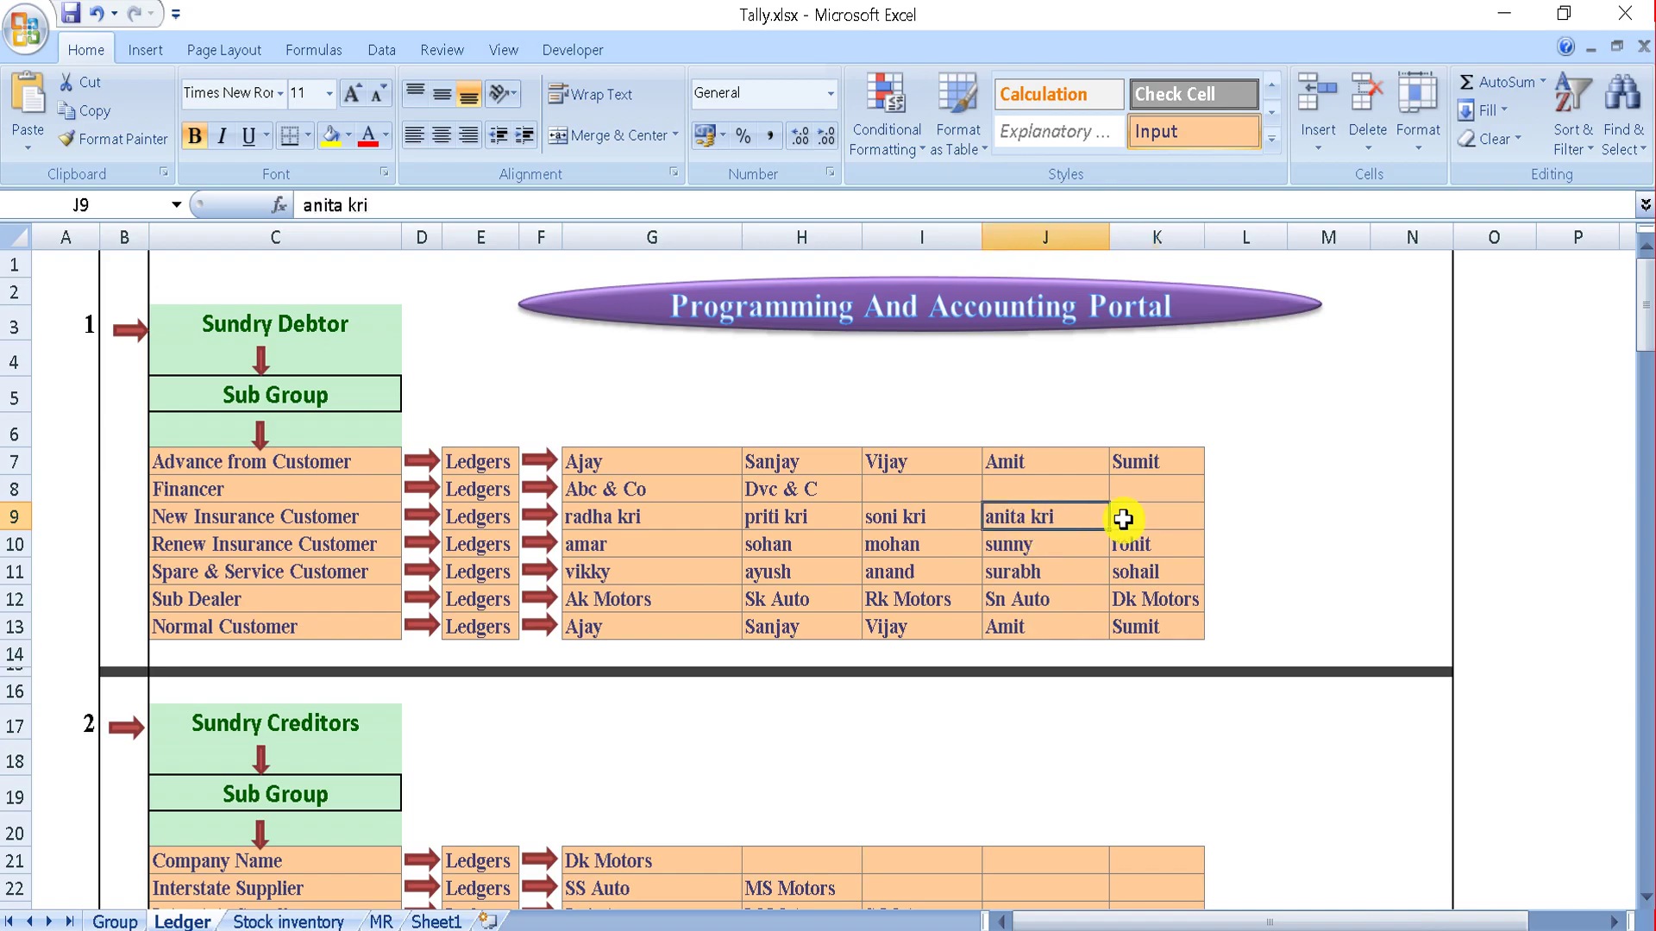
pyautogui.hotkey('alt', 'Tab')
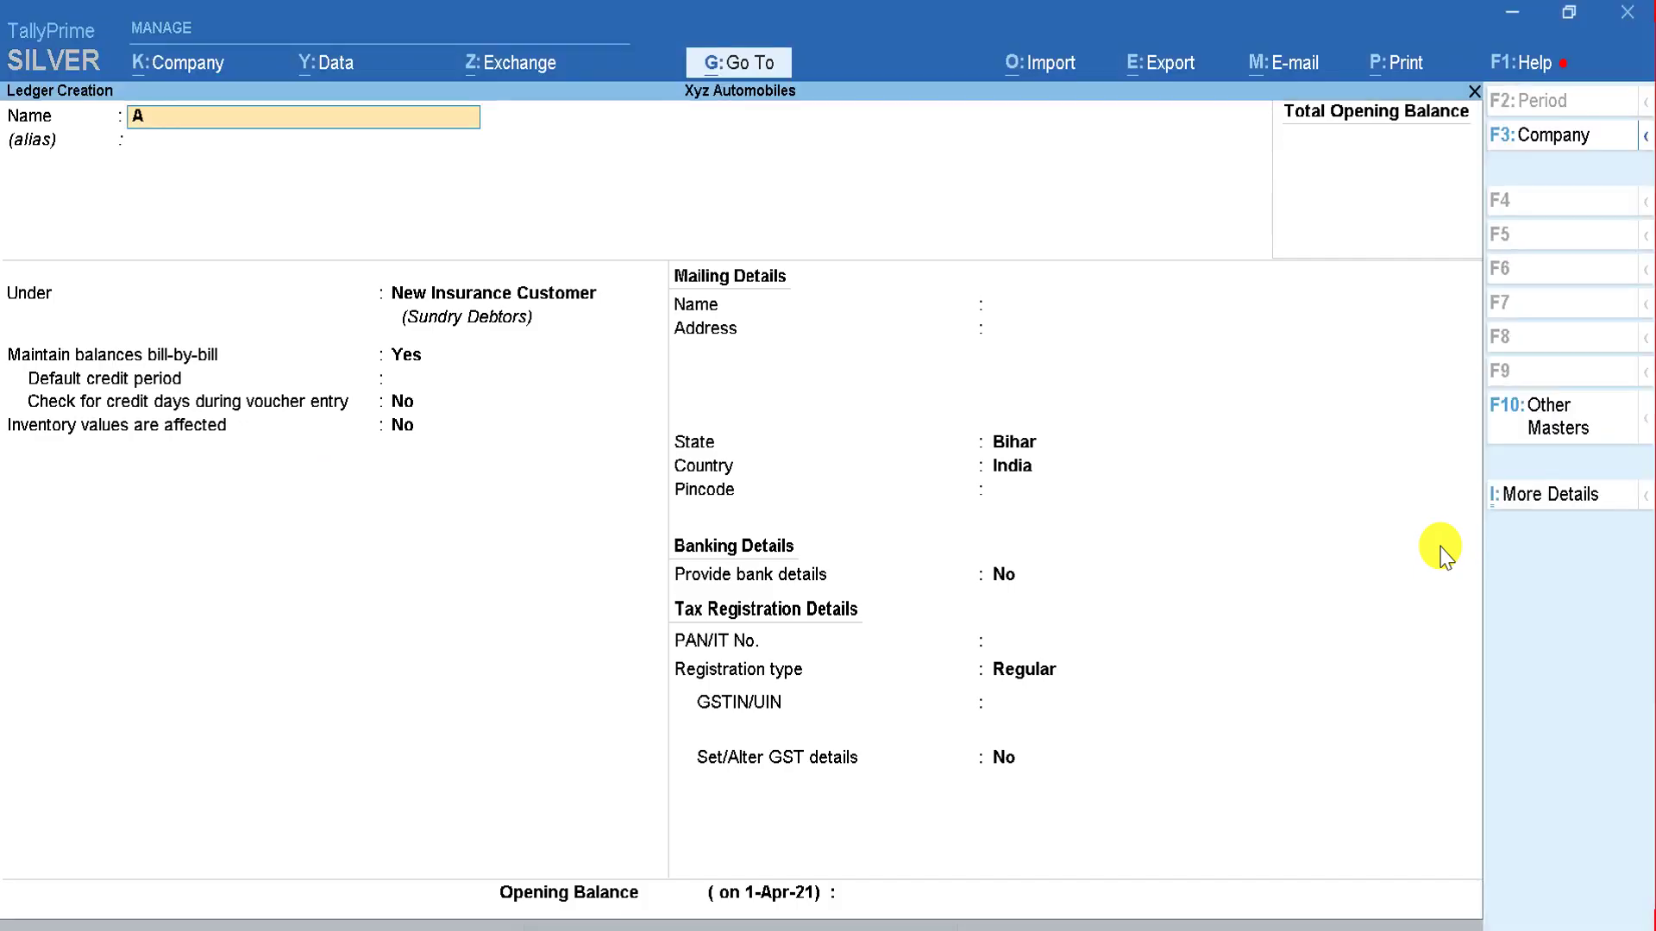
pyautogui.press('Return')
pyautogui.press('Return')
pyautogui.hotkey('alt', 'Tab')
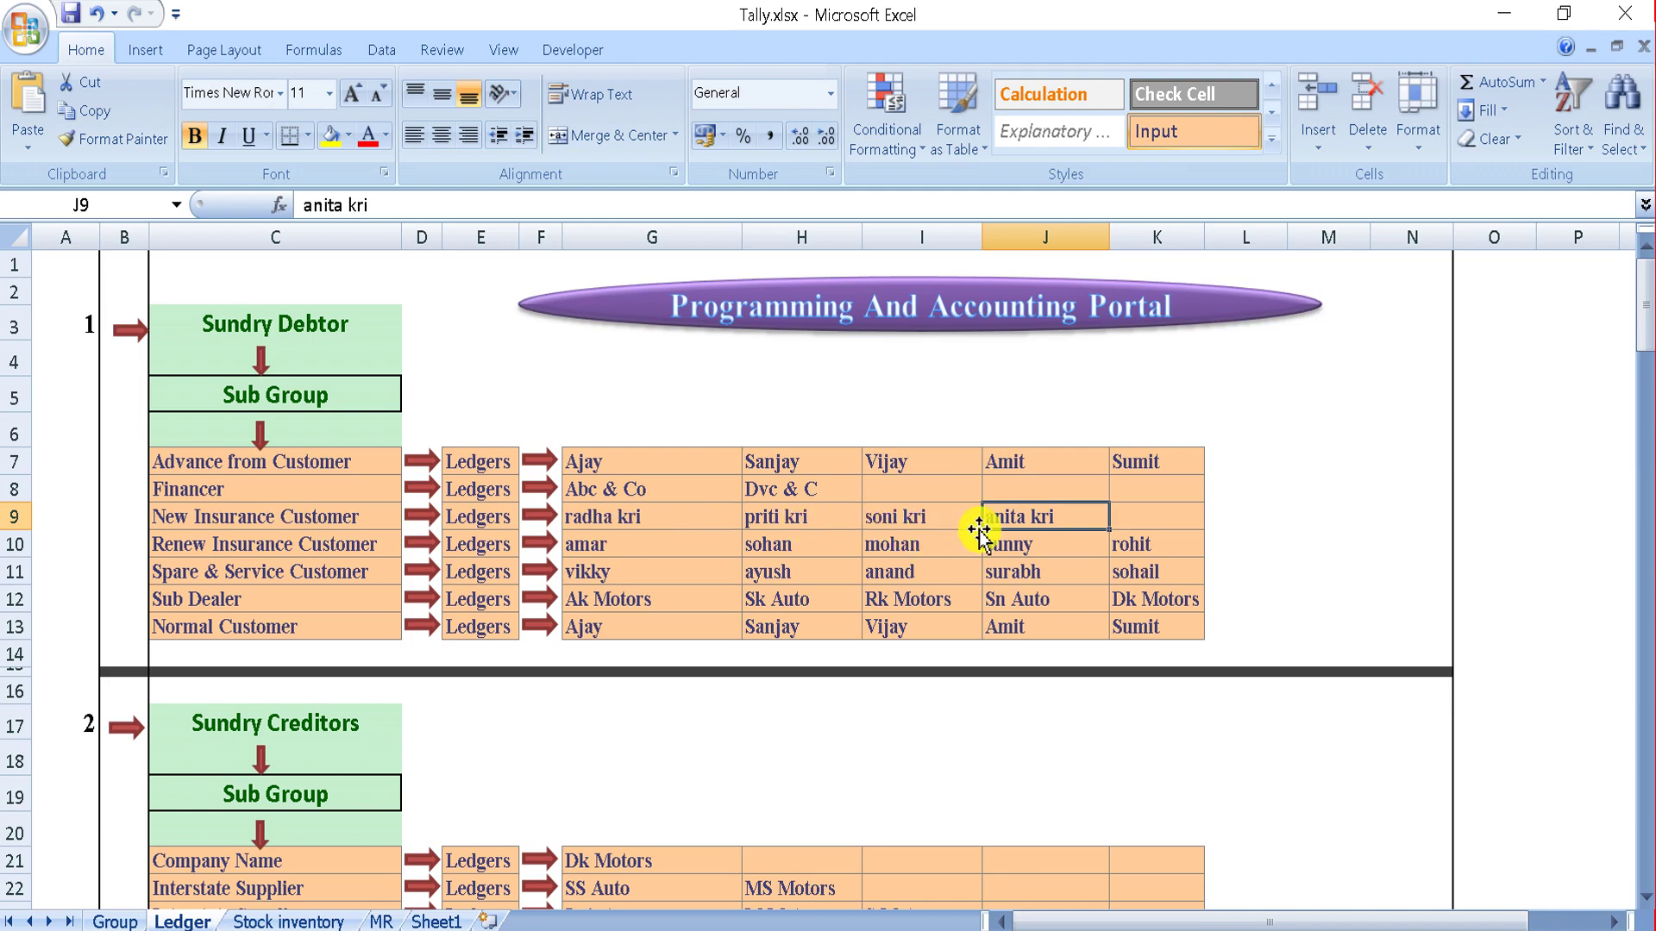
pyautogui.hotkey('alt', 'Tab')
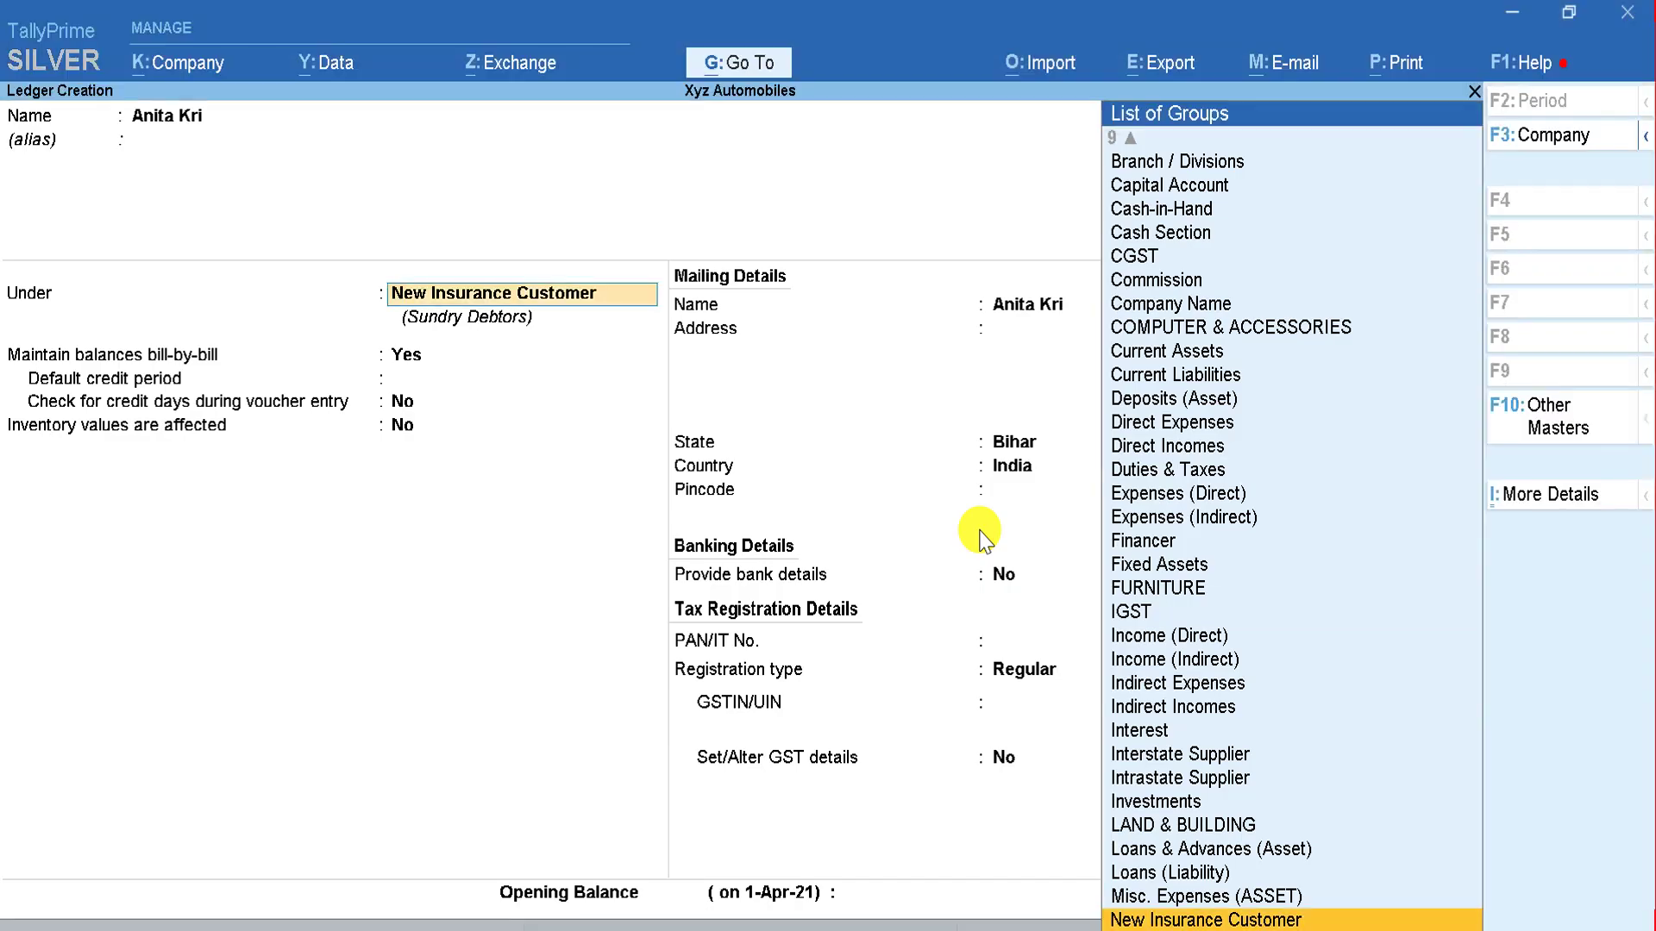
pyautogui.press('Return')
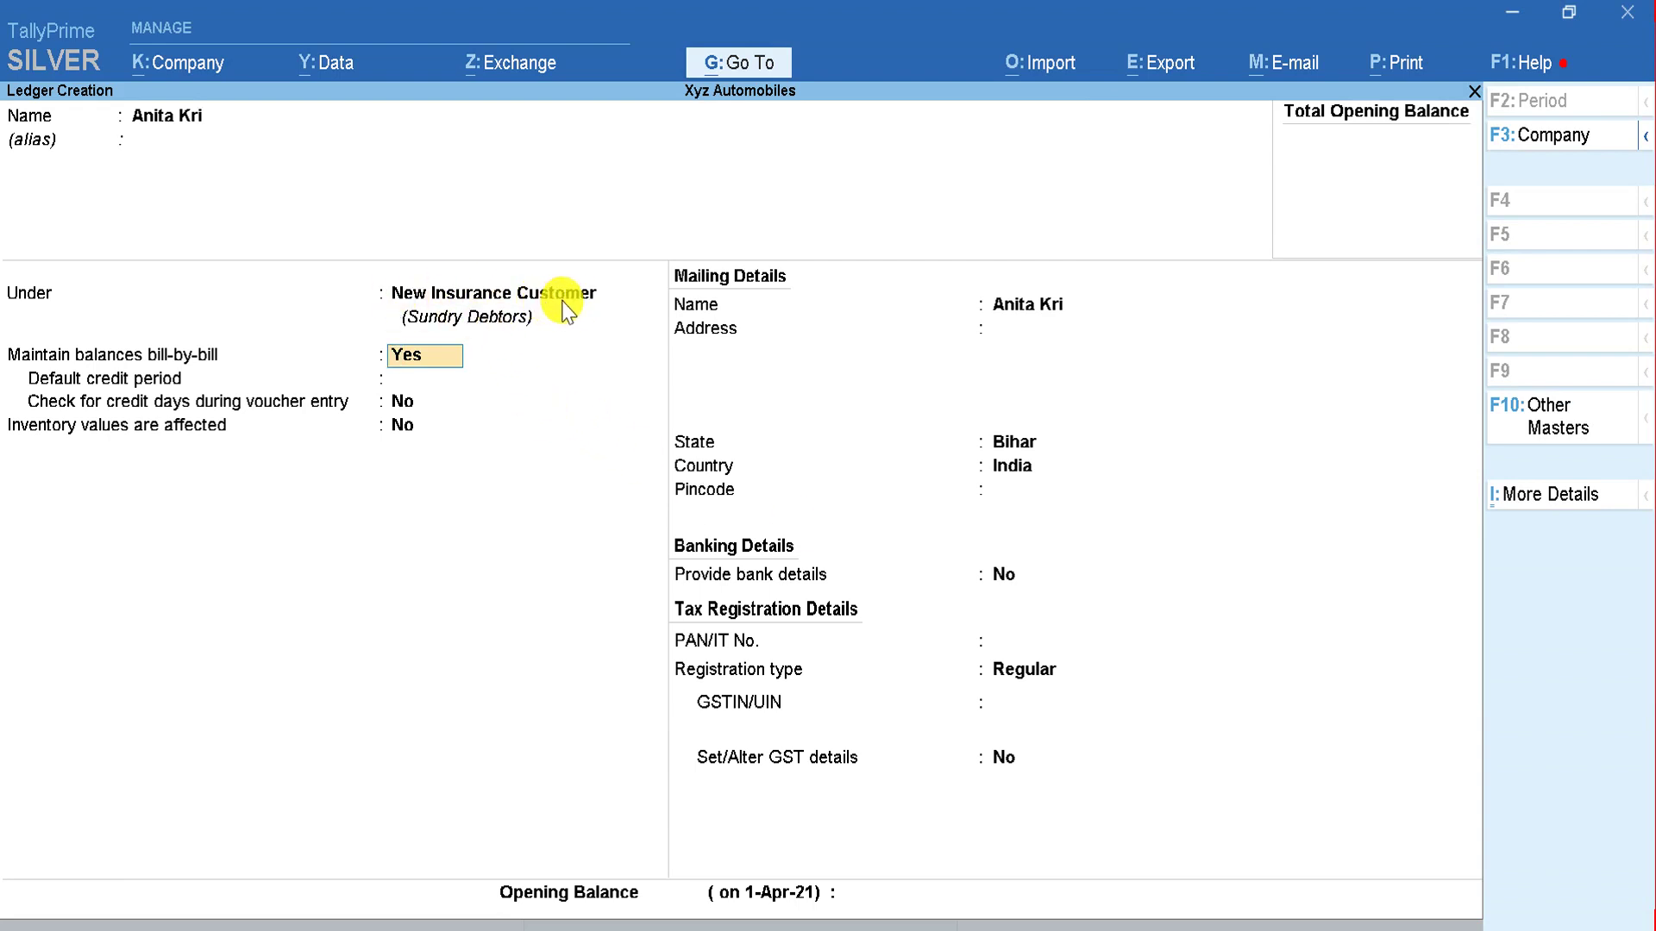
pyautogui.press('Return')
pyautogui.press('Return')
pyautogui.press('Return')
pyautogui.press('Return')
pyautogui.press('Return')
pyautogui.press('Return')
pyautogui.press('Return')
pyautogui.press('Return')
pyautogui.press('Return')
pyautogui.press('Return')
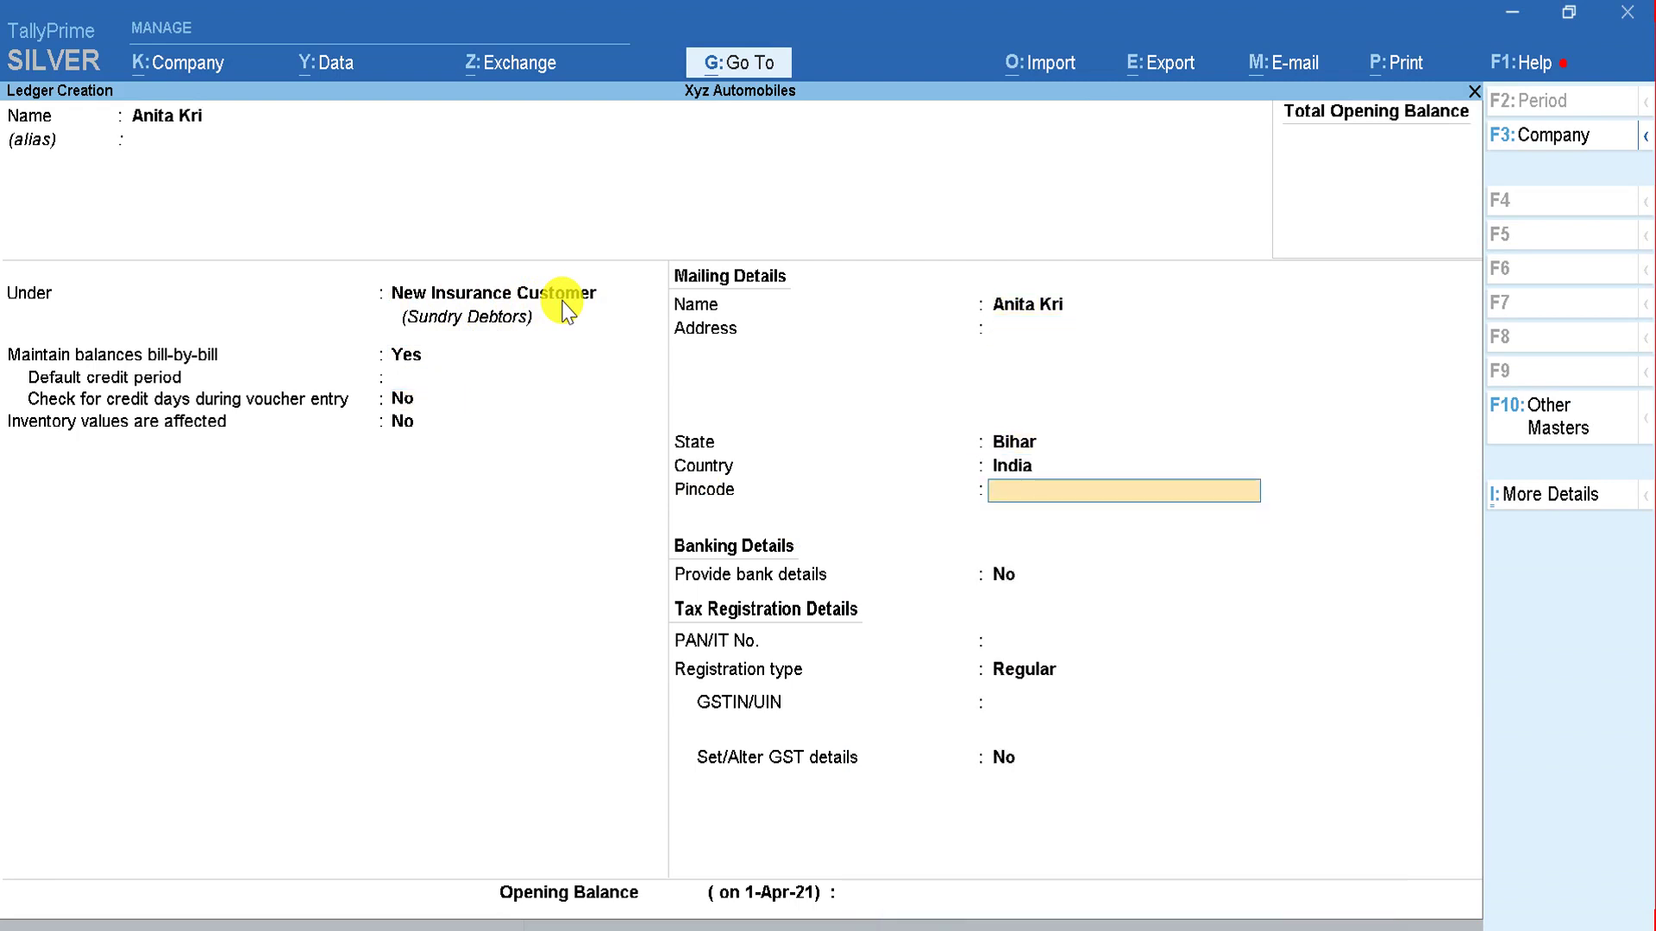
pyautogui.press('Up')
pyautogui.press('Return')
pyautogui.press('Return')
pyautogui.press('Return')
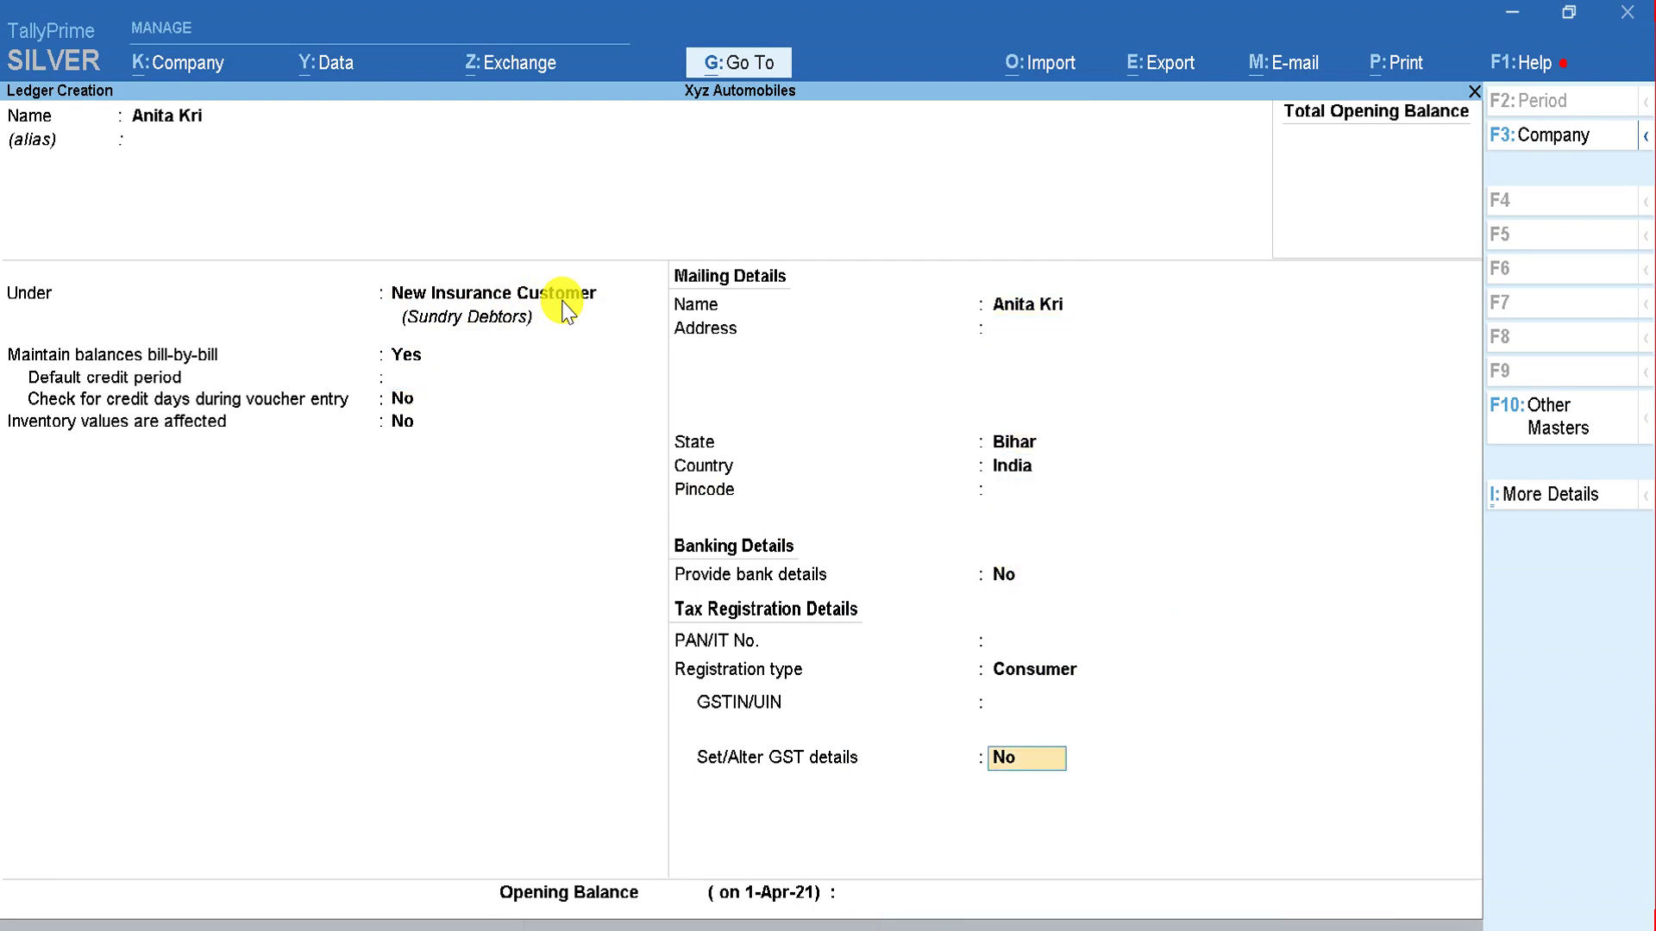
pyautogui.press('Return')
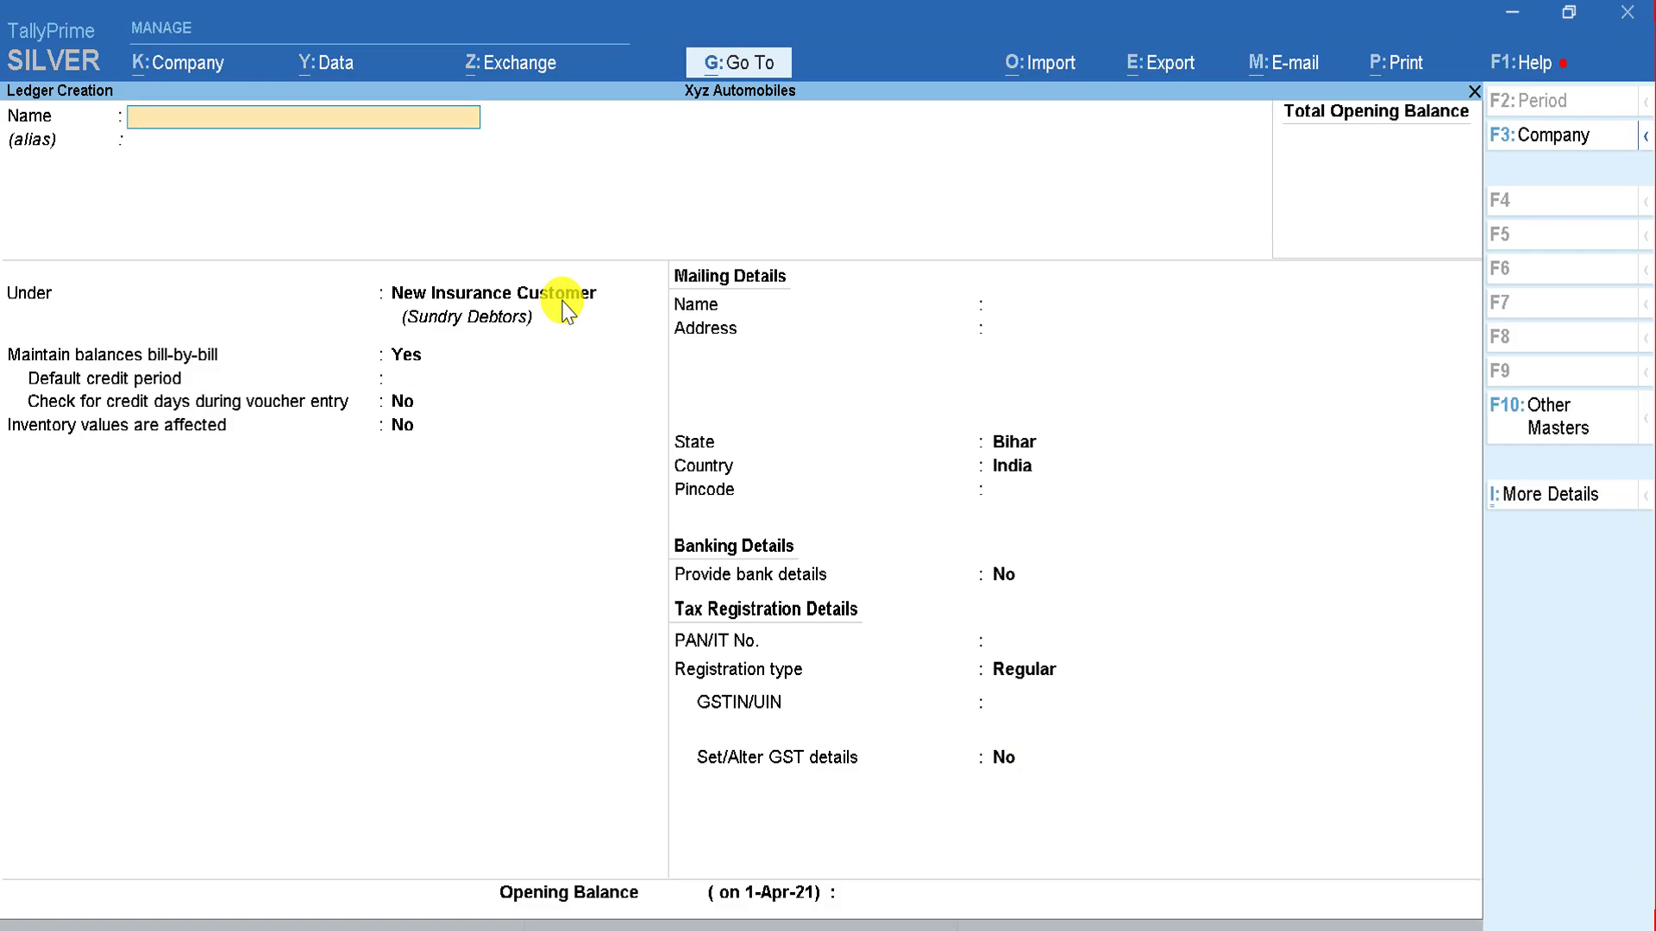
pyautogui.hotkey('alt', 'Tab')
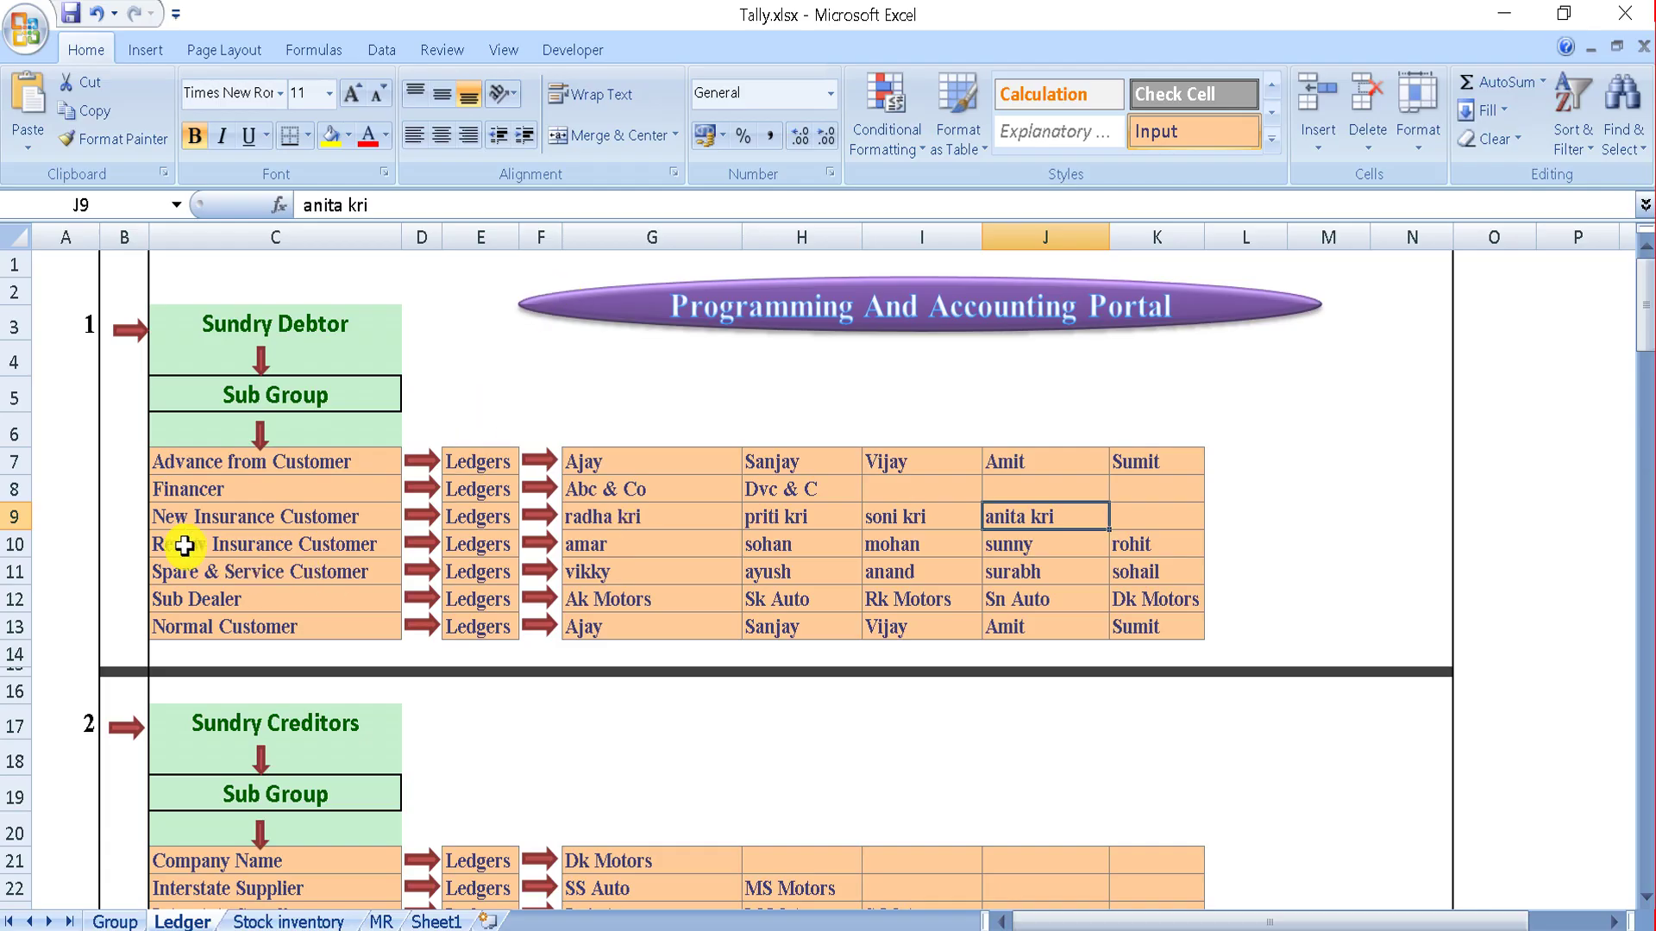
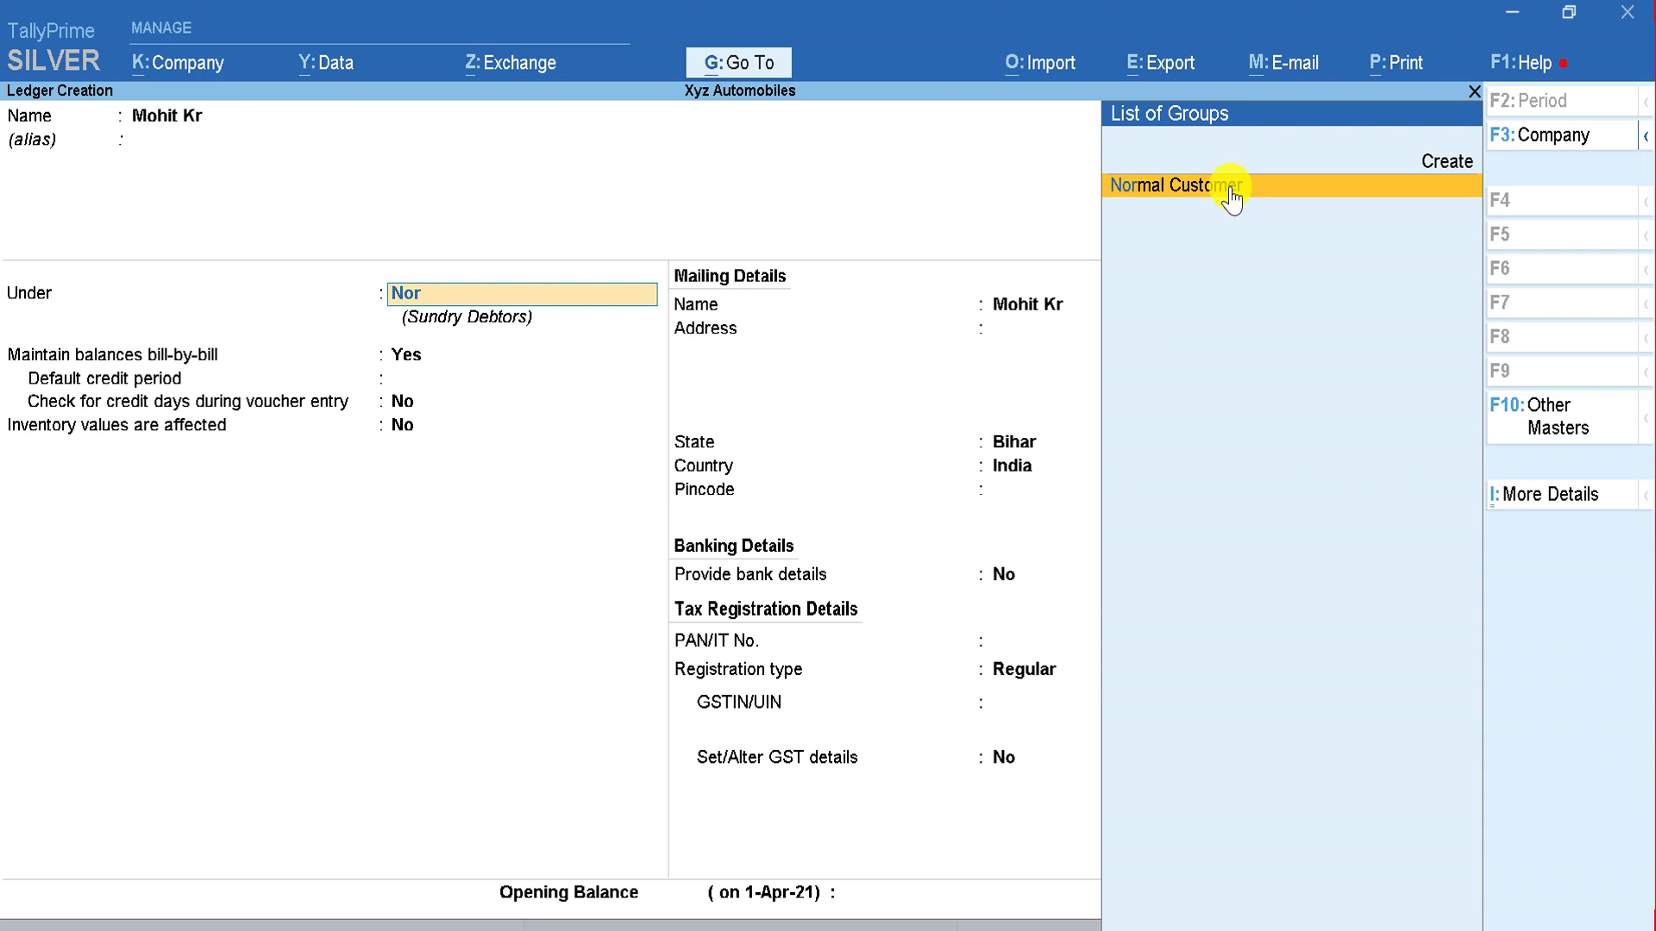
# Step: Save the current ledger under Normal Customer with Consumer registration type
pyautogui.click(1231, 197)
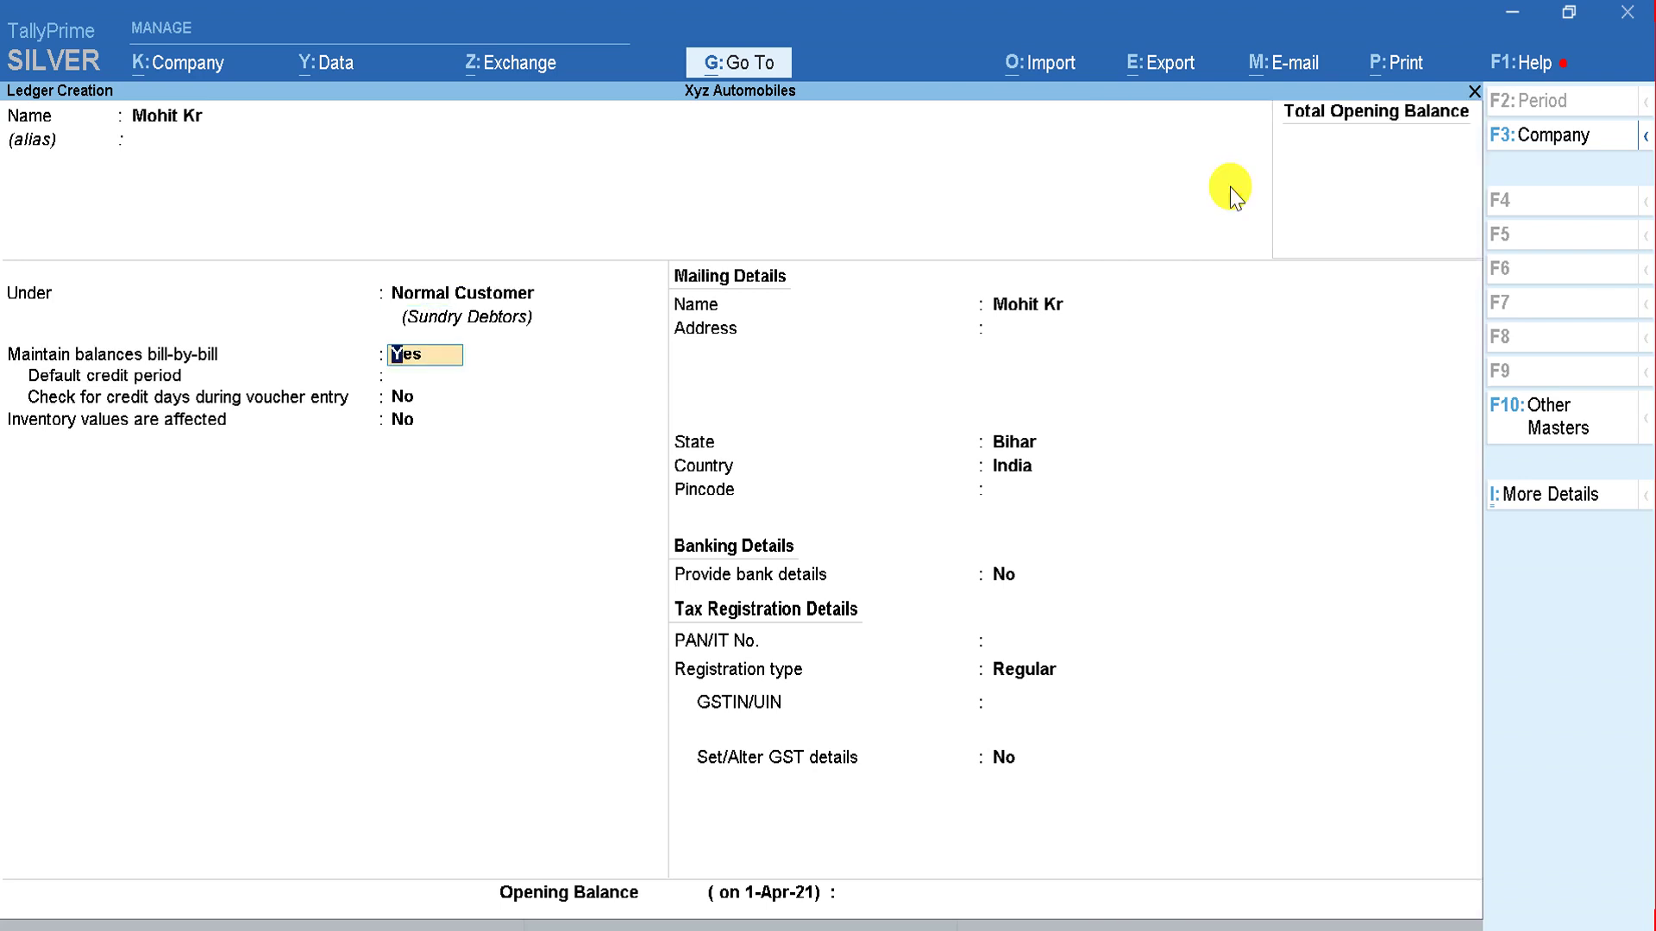
pyautogui.press('Return')
pyautogui.press('Return')
pyautogui.press('Return')
pyautogui.press('Return')
pyautogui.press('Return')
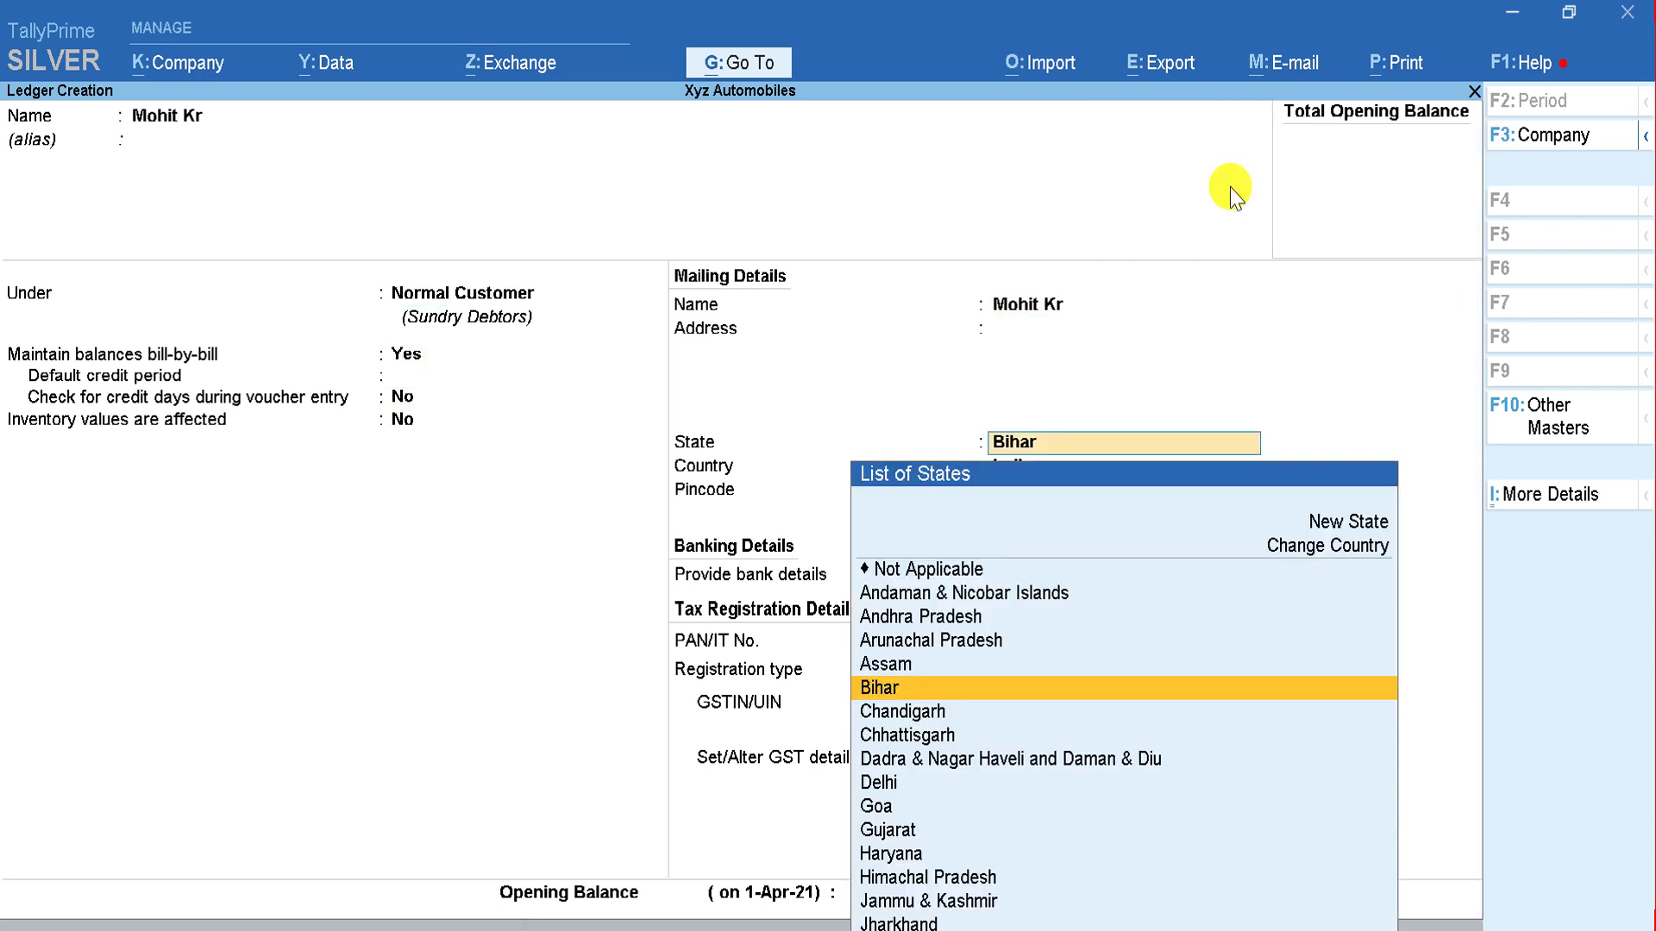
pyautogui.press('BackSpace')
pyautogui.press('Return')
pyautogui.press('Return')
pyautogui.press('Return')
pyautogui.press('Return')
pyautogui.press('Return')
pyautogui.press('Up')
pyautogui.press('Return')
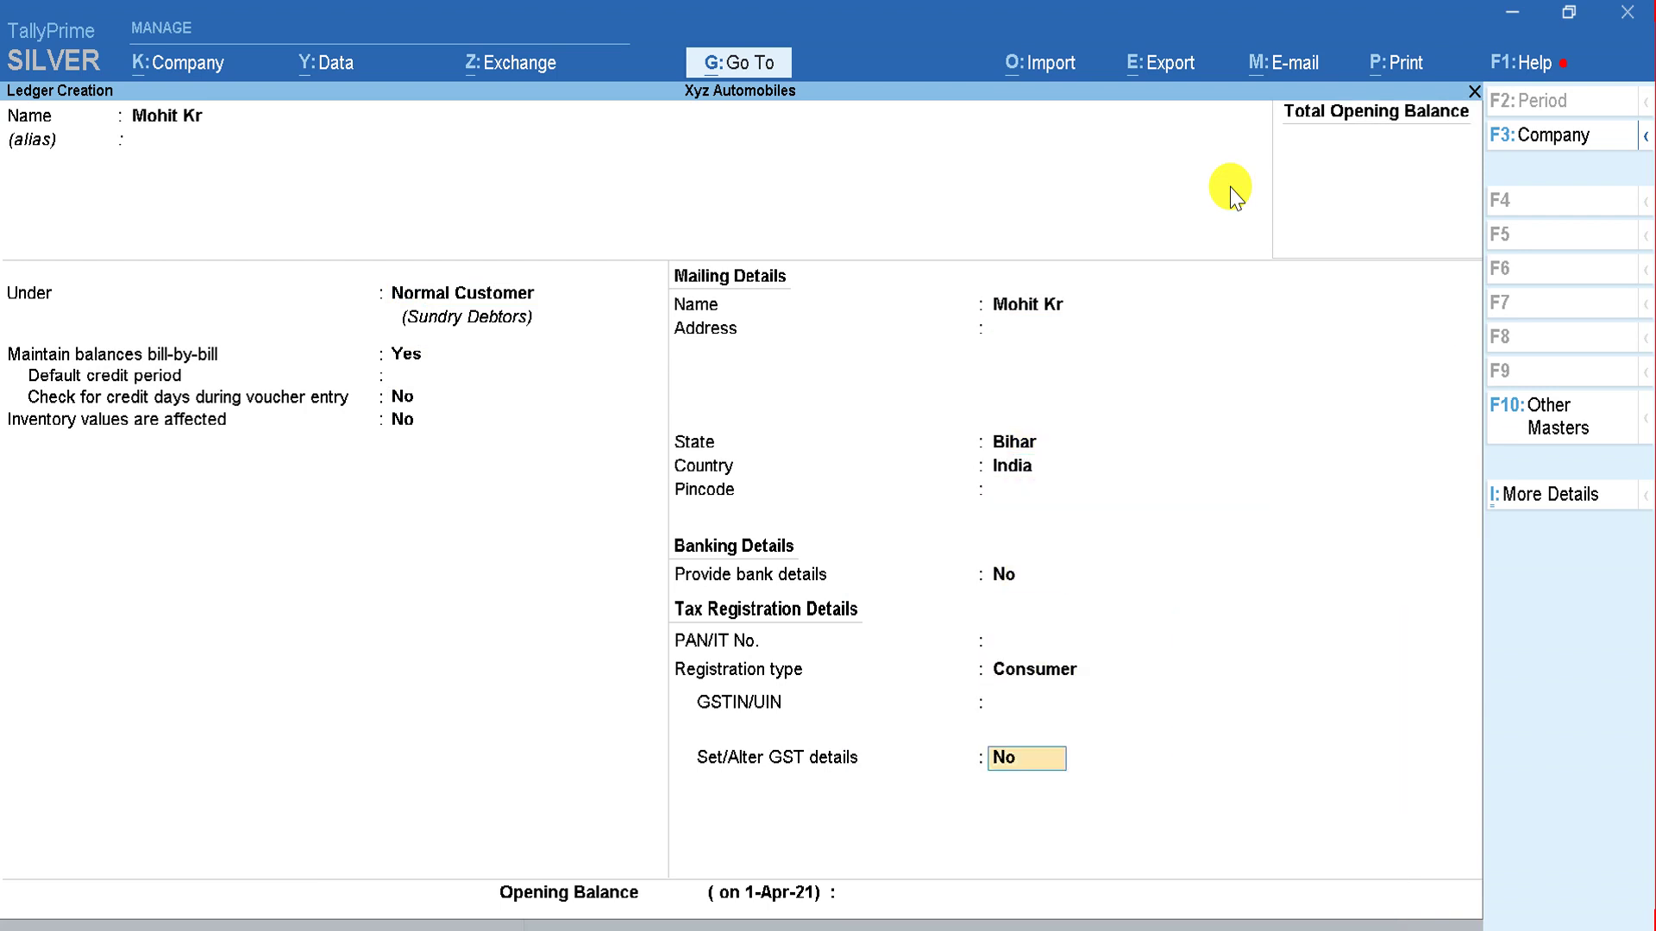
pyautogui.press('Return')
pyautogui.press('Return')
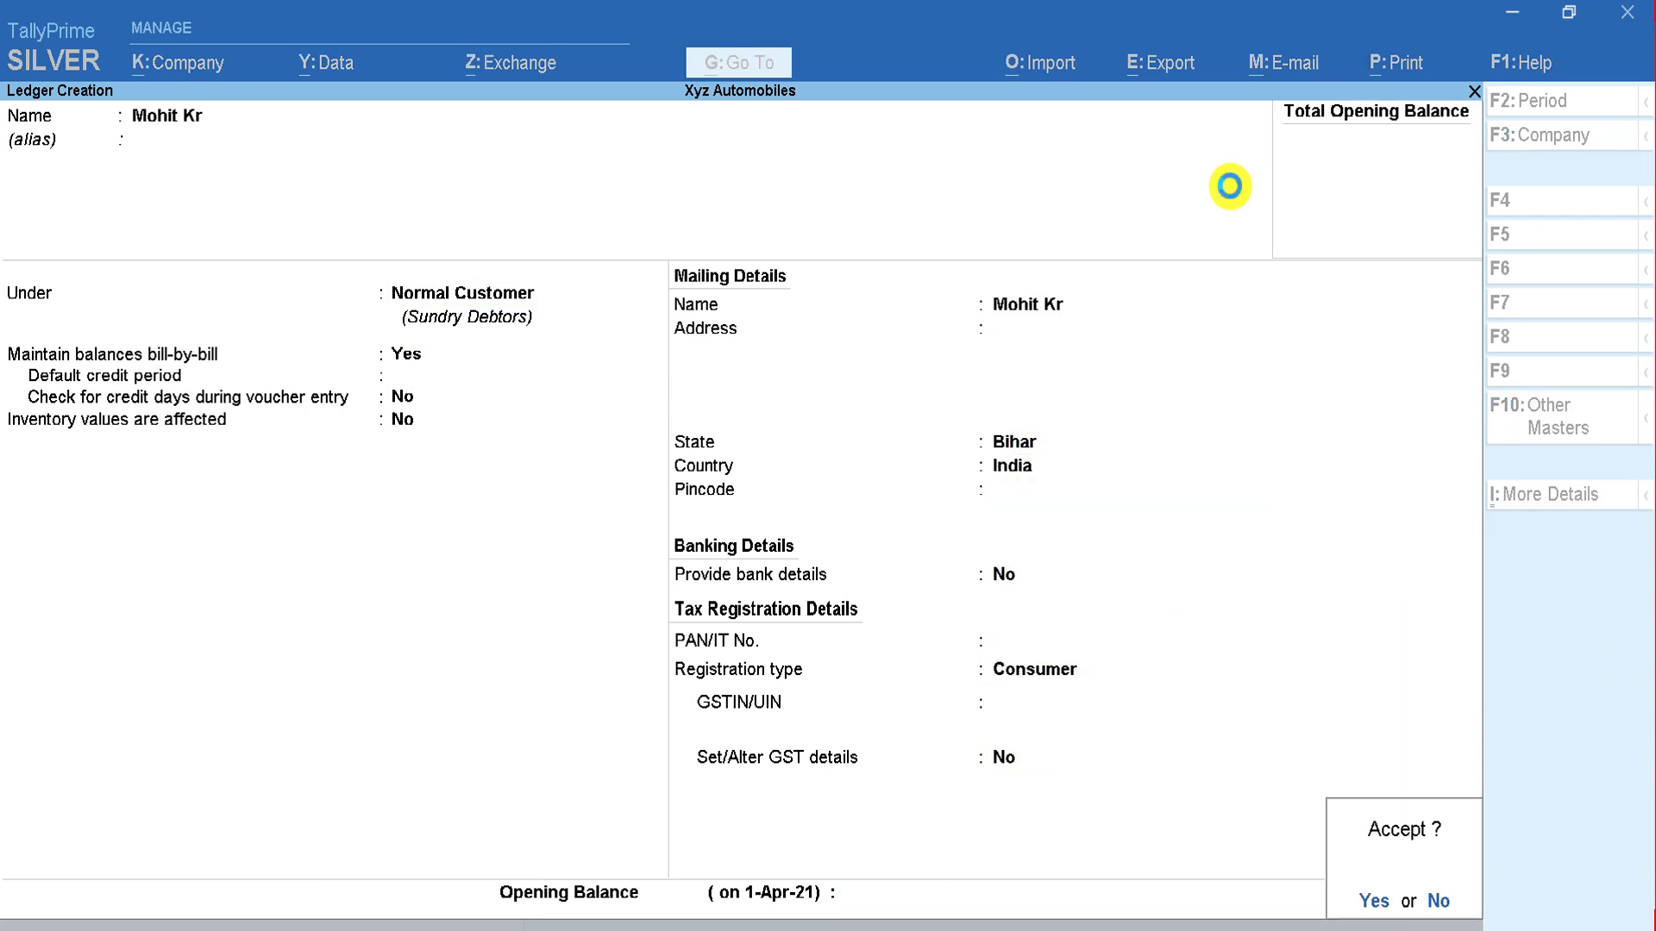
pyautogui.press('Return')
# Step: Create the next customer ledger from the Excel plan as Consumer-registered under Normal Customer
pyautogui.hotkey('alt', 'Tab')
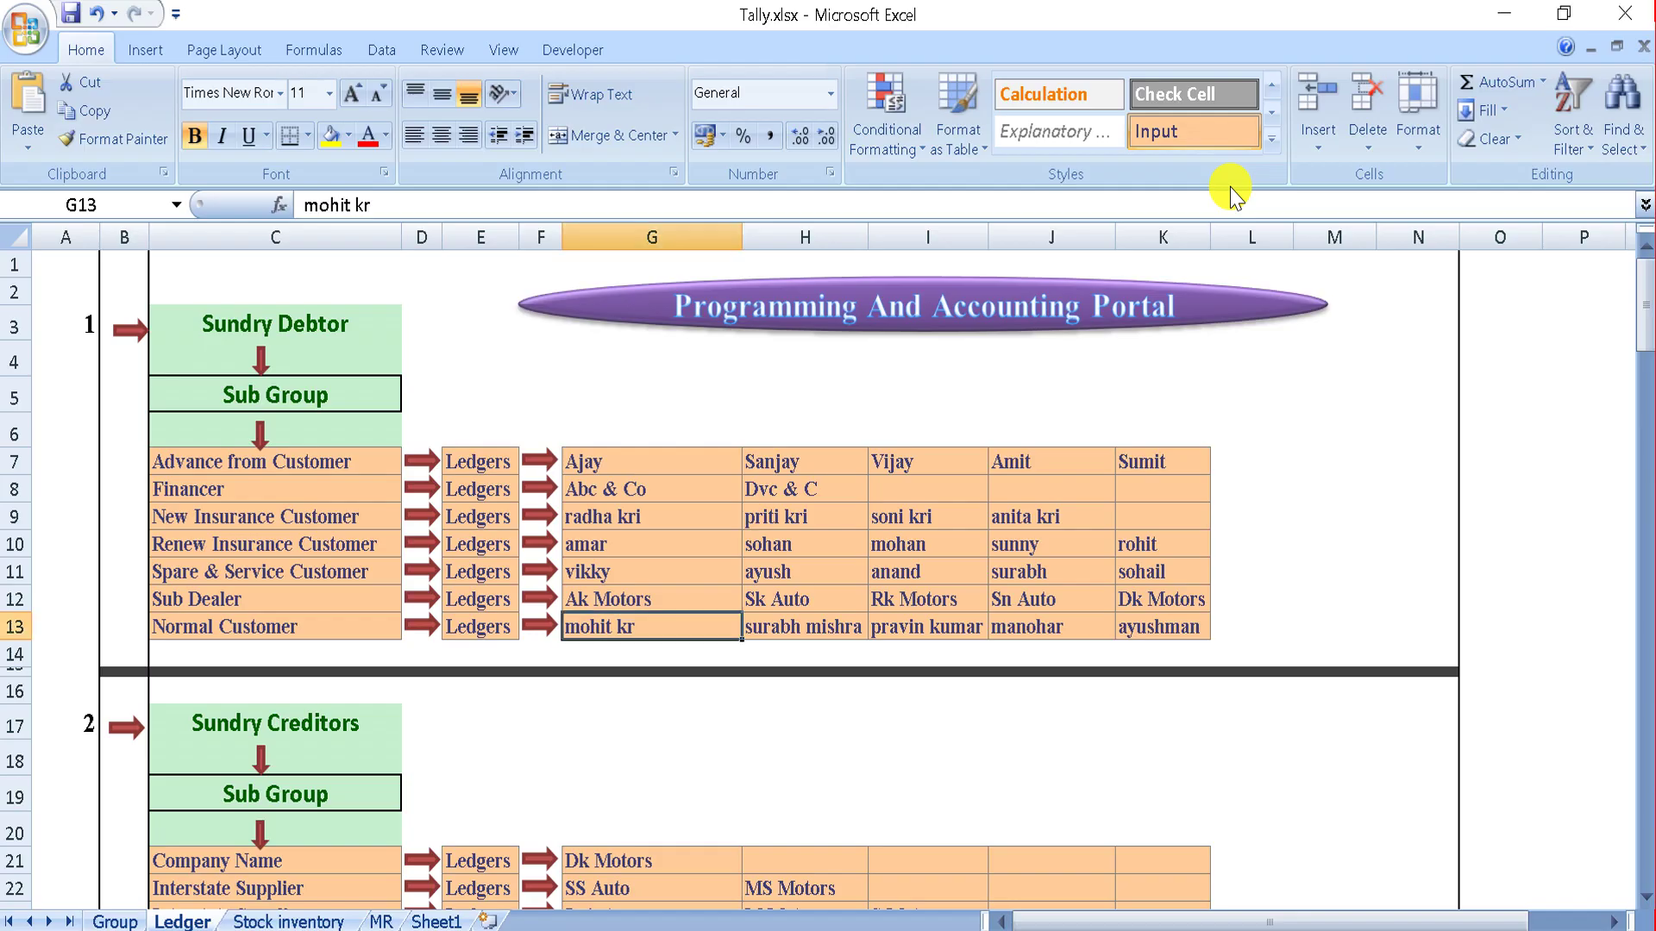
pyautogui.hotkey('alt', 'Tab')
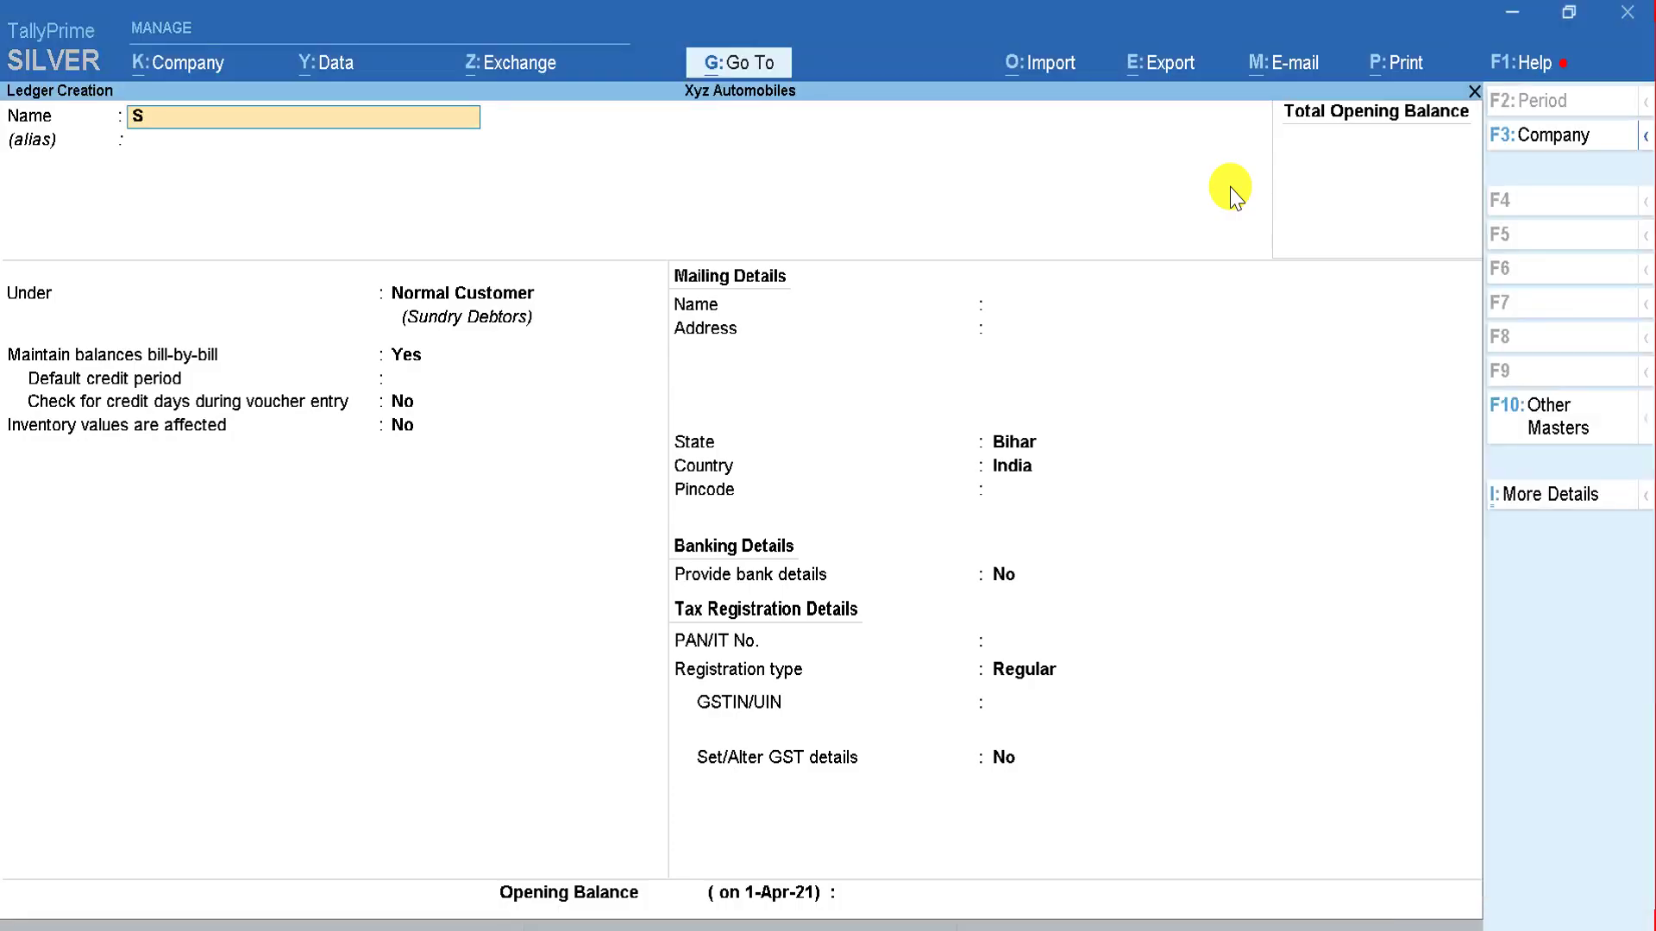
pyautogui.press('Return')
pyautogui.press('Return')
pyautogui.press('Return')
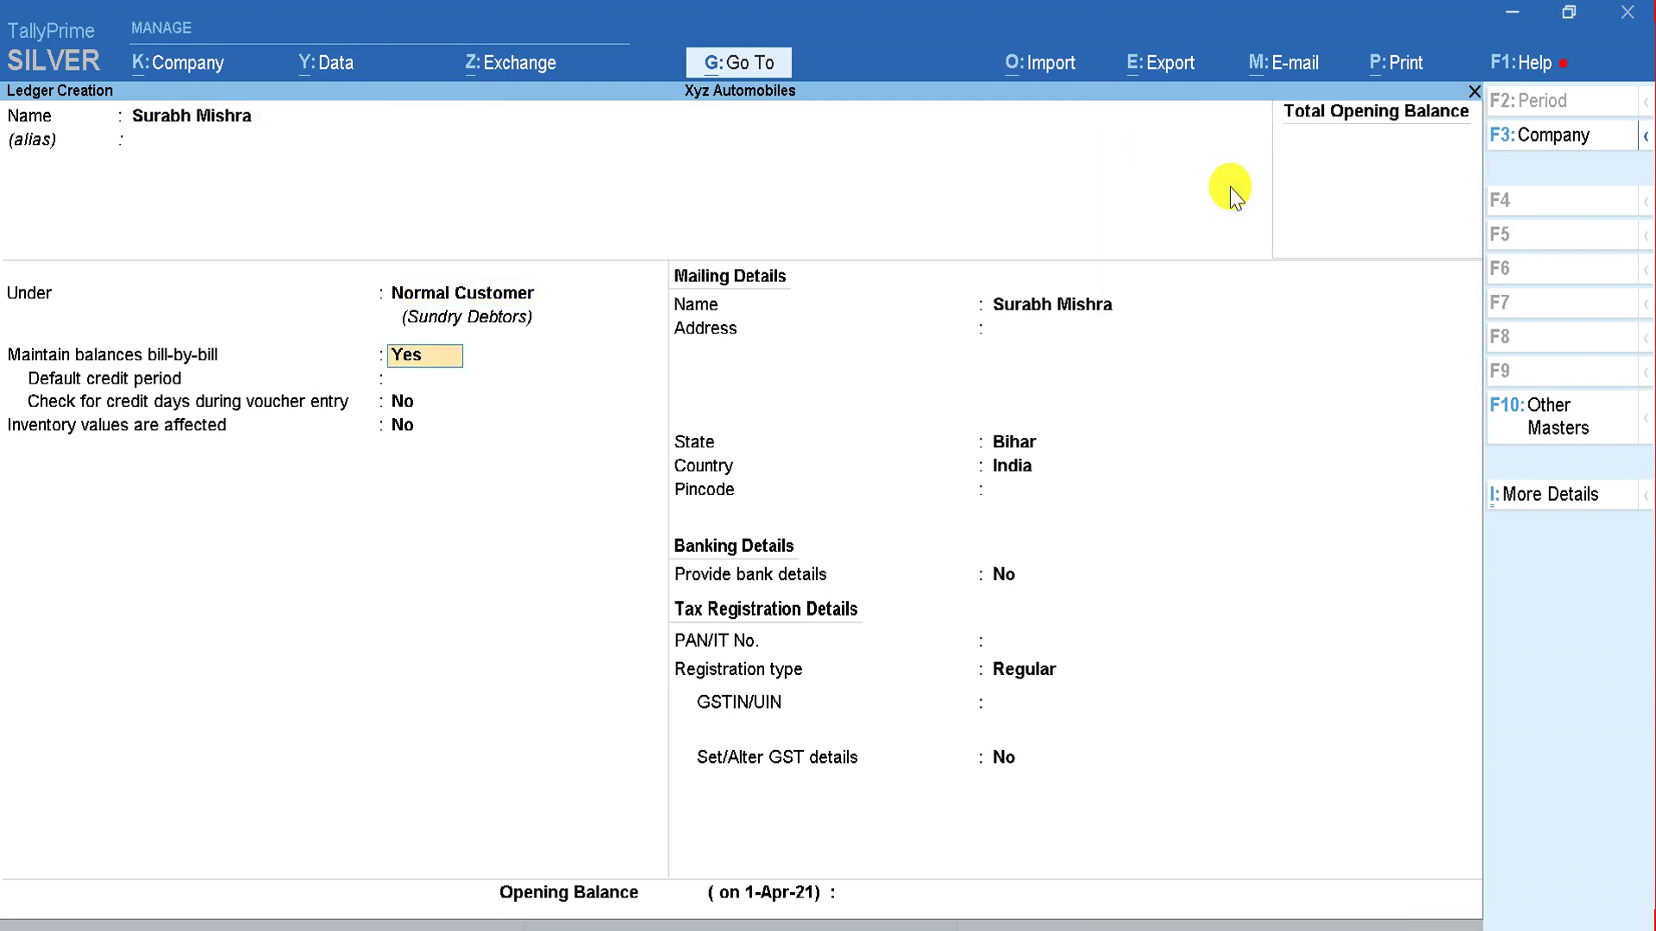
pyautogui.press('Return')
pyautogui.press('Return')
pyautogui.press('Return')
pyautogui.press('Return')
pyautogui.press('Return')
pyautogui.press('Return')
pyautogui.press('Return')
pyautogui.press('Return')
pyautogui.press('Return')
pyautogui.press('Return')
pyautogui.press('Up')
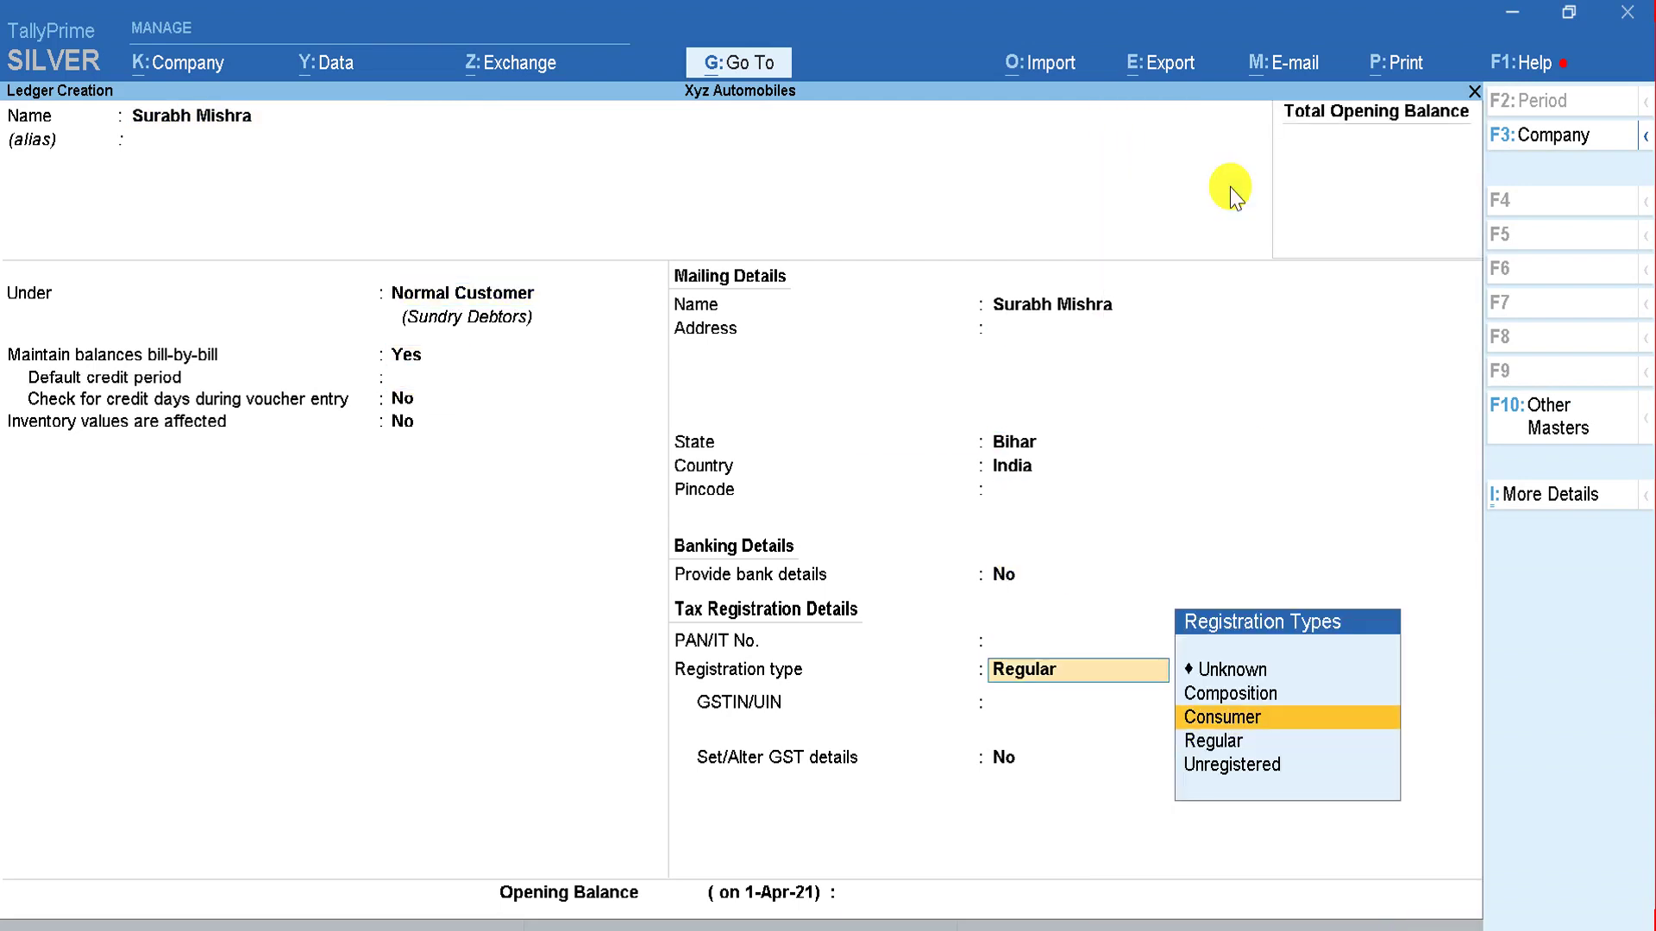
pyautogui.press('Return')
pyautogui.press('Return')
pyautogui.press('Return')
pyautogui.press('Return')
pyautogui.hotkey('alt', 'Tab')
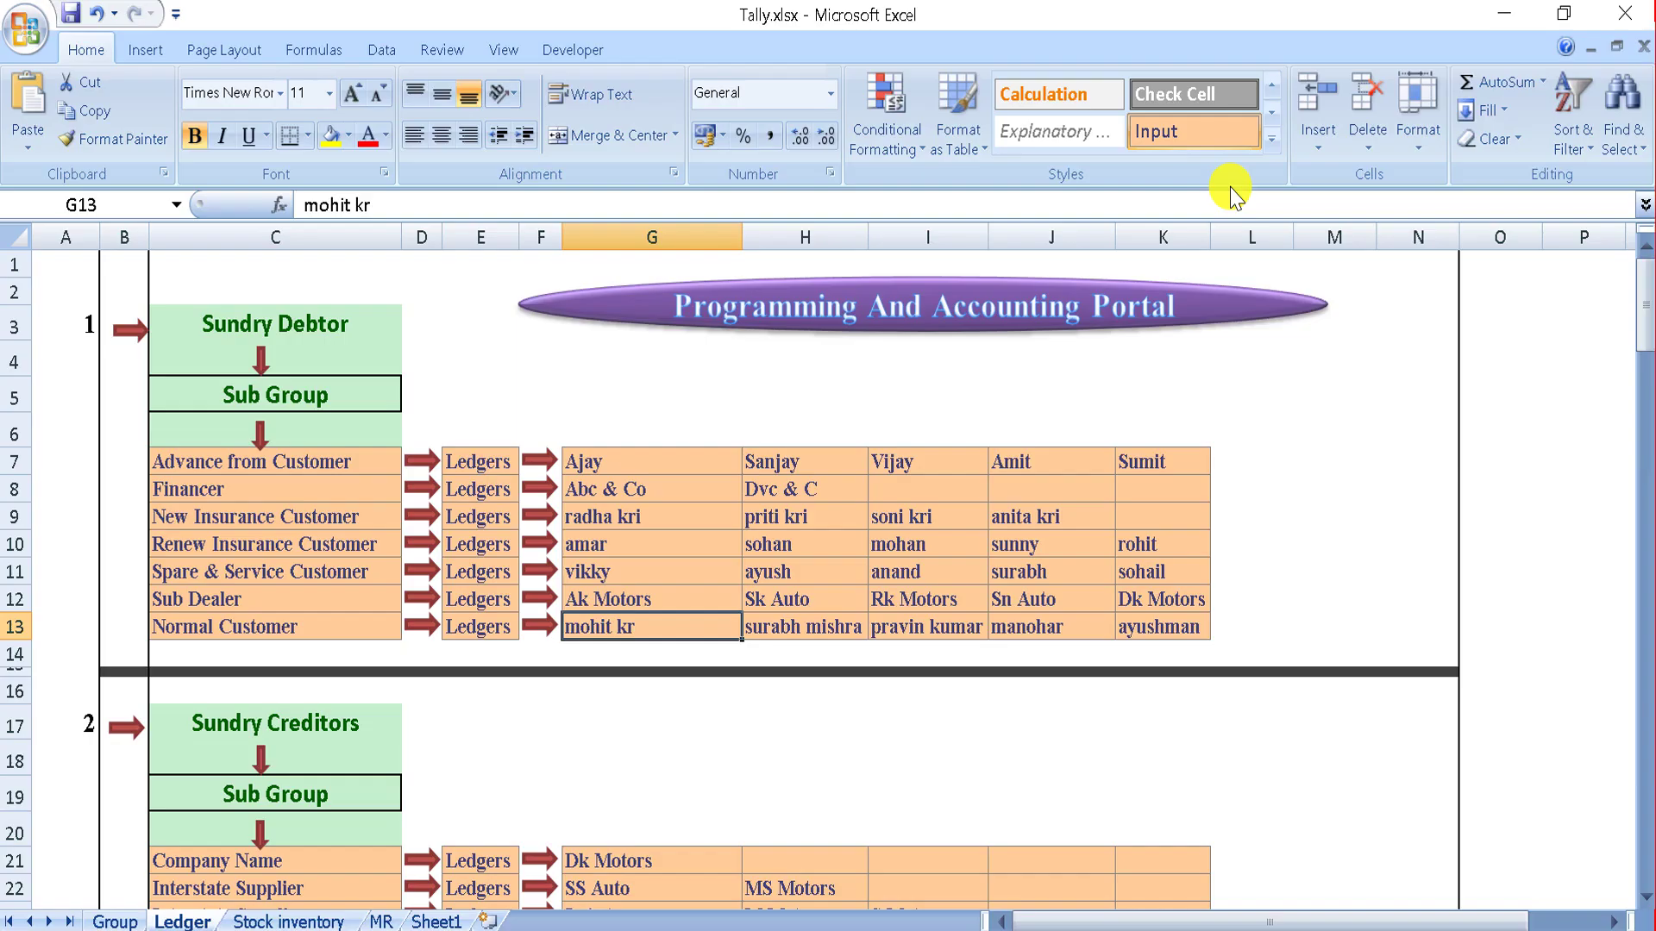
# Step: Add a third customer ledger with address Darbhanga, state Bihar, pincode 846009 and Consumer registration
pyautogui.hotkey('alt', 'Tab')
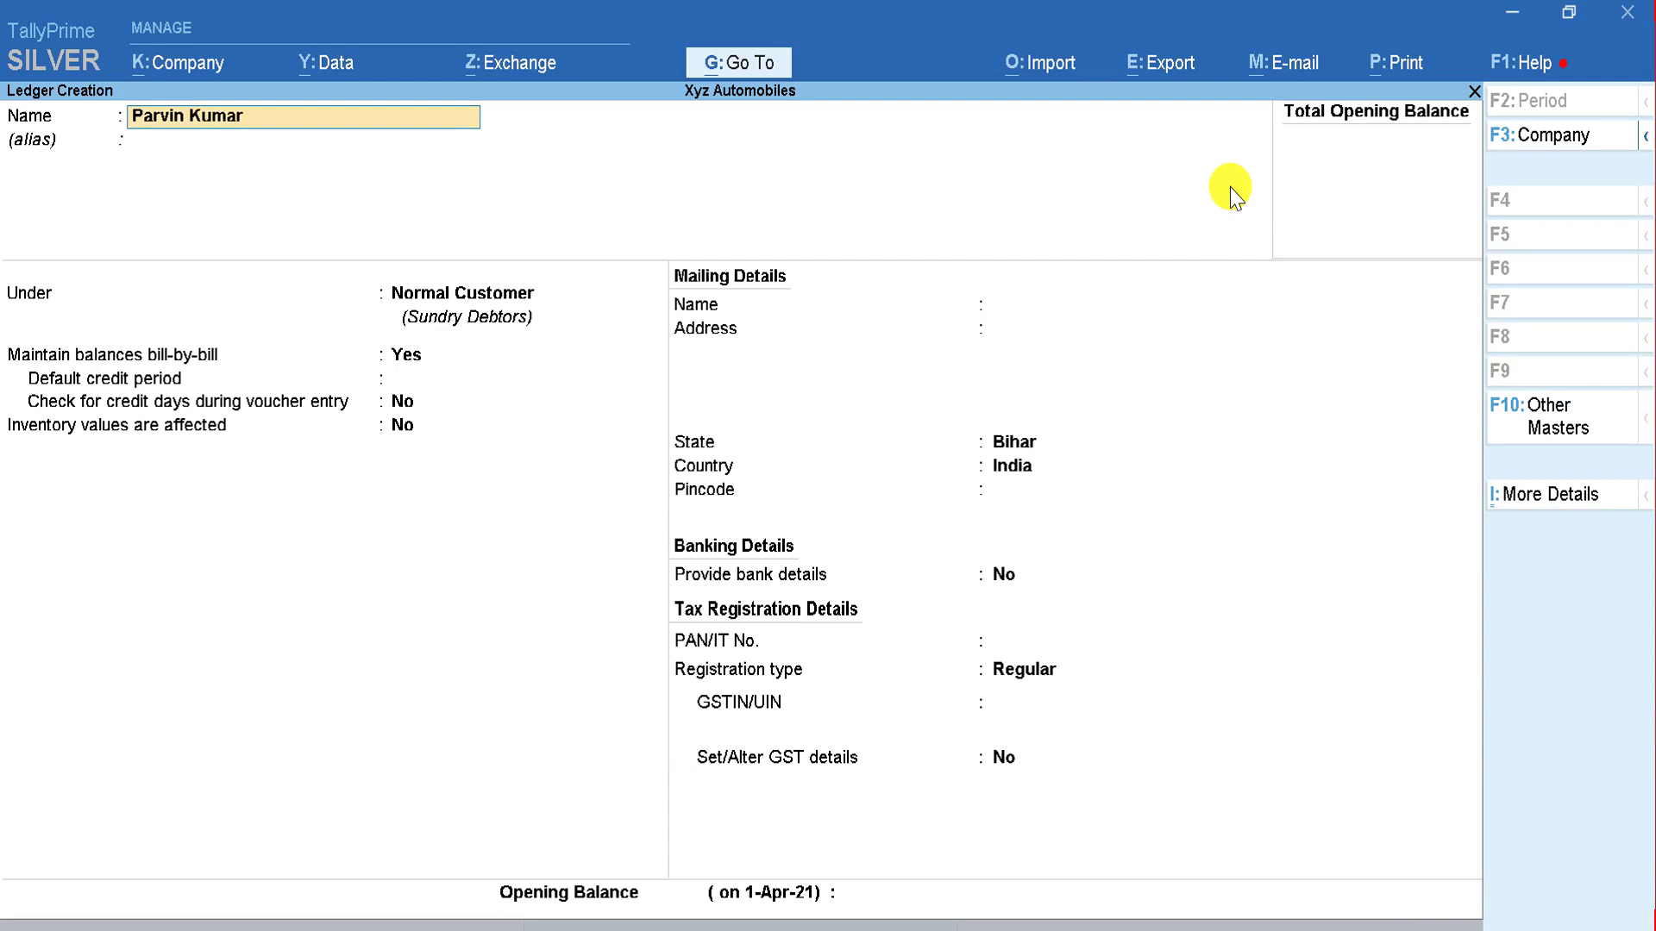
pyautogui.press('Return')
pyautogui.press('Return')
pyautogui.press('Return')
pyautogui.press('Return')
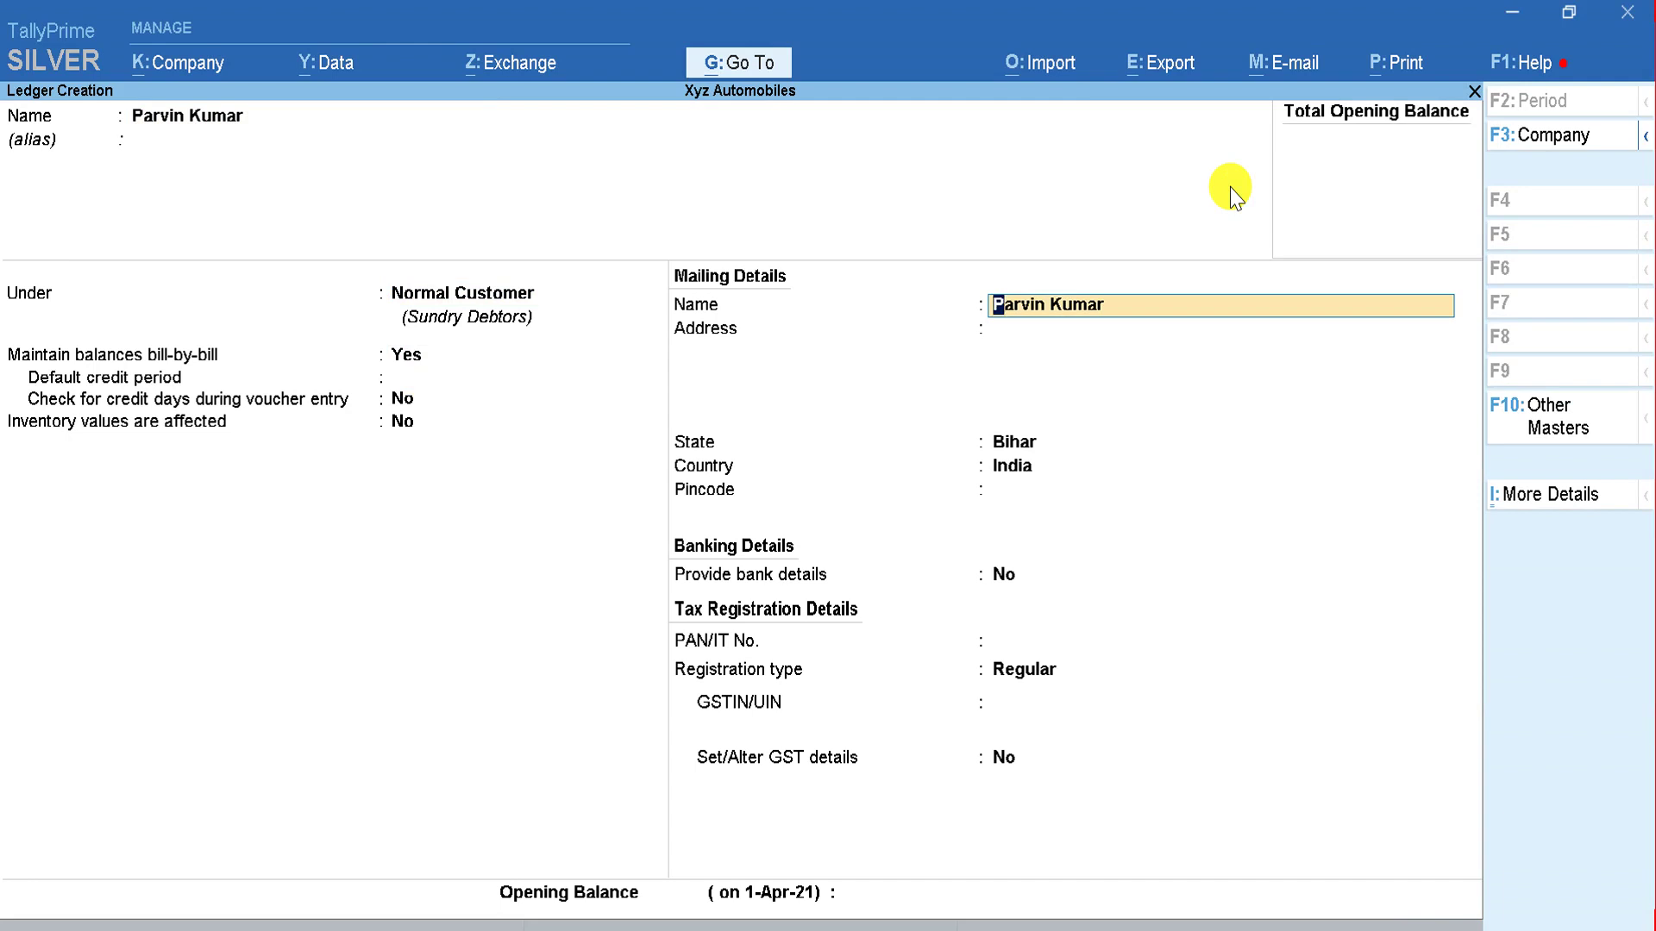
pyautogui.press('Return')
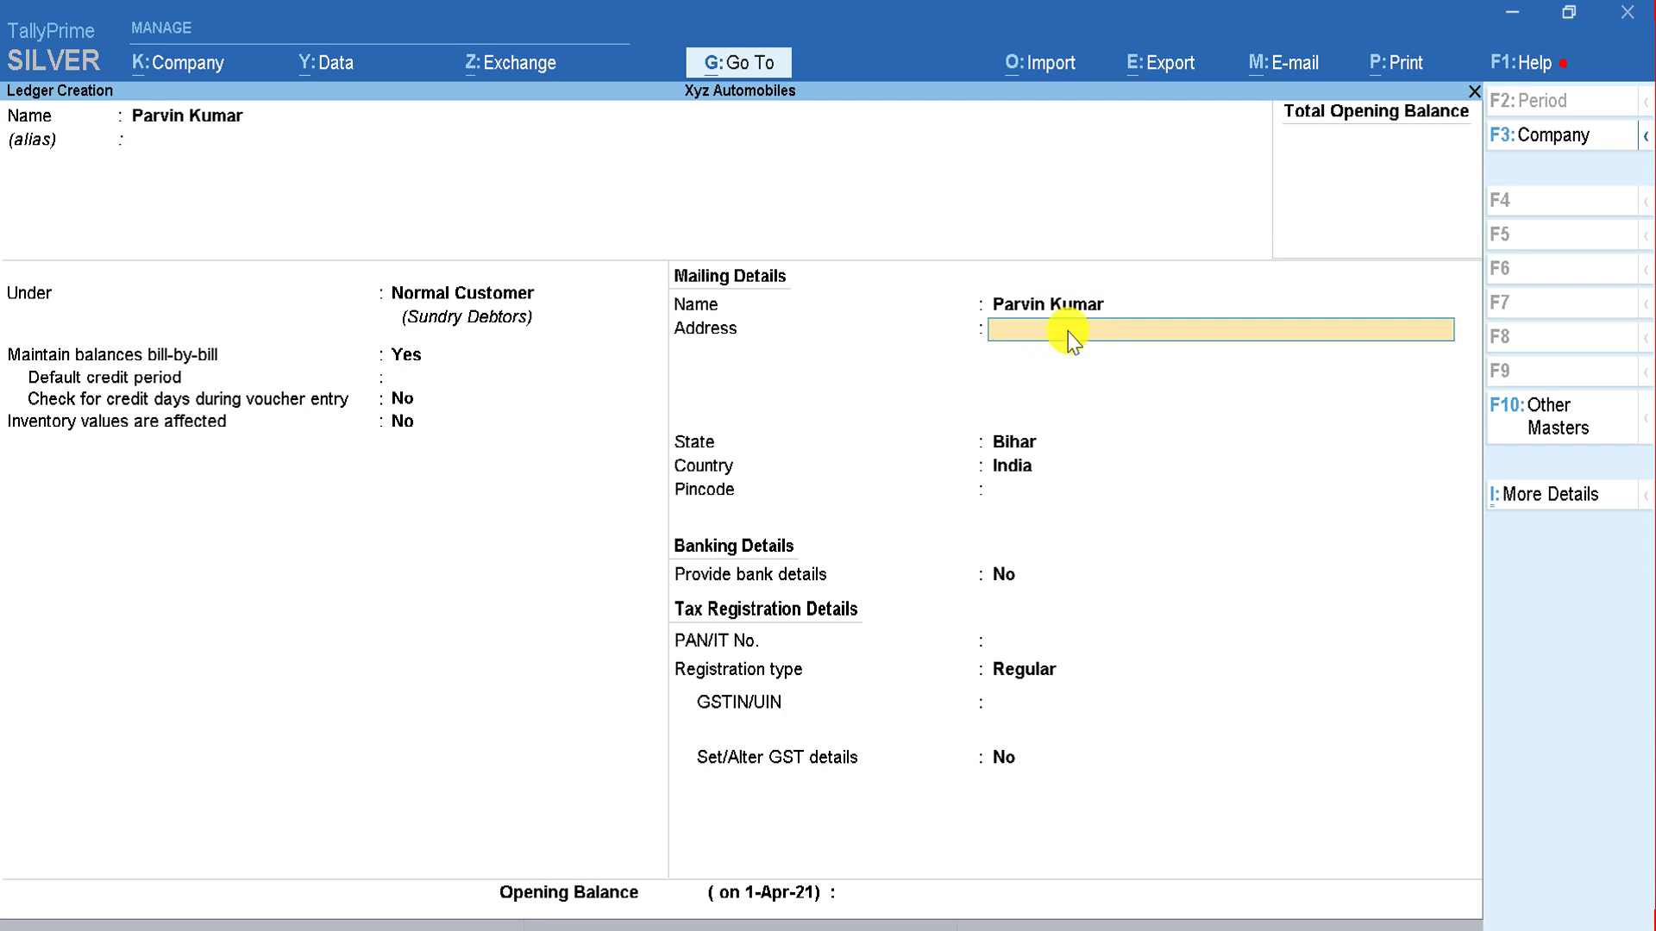
pyautogui.write('Darbhanga')
pyautogui.press('Return')
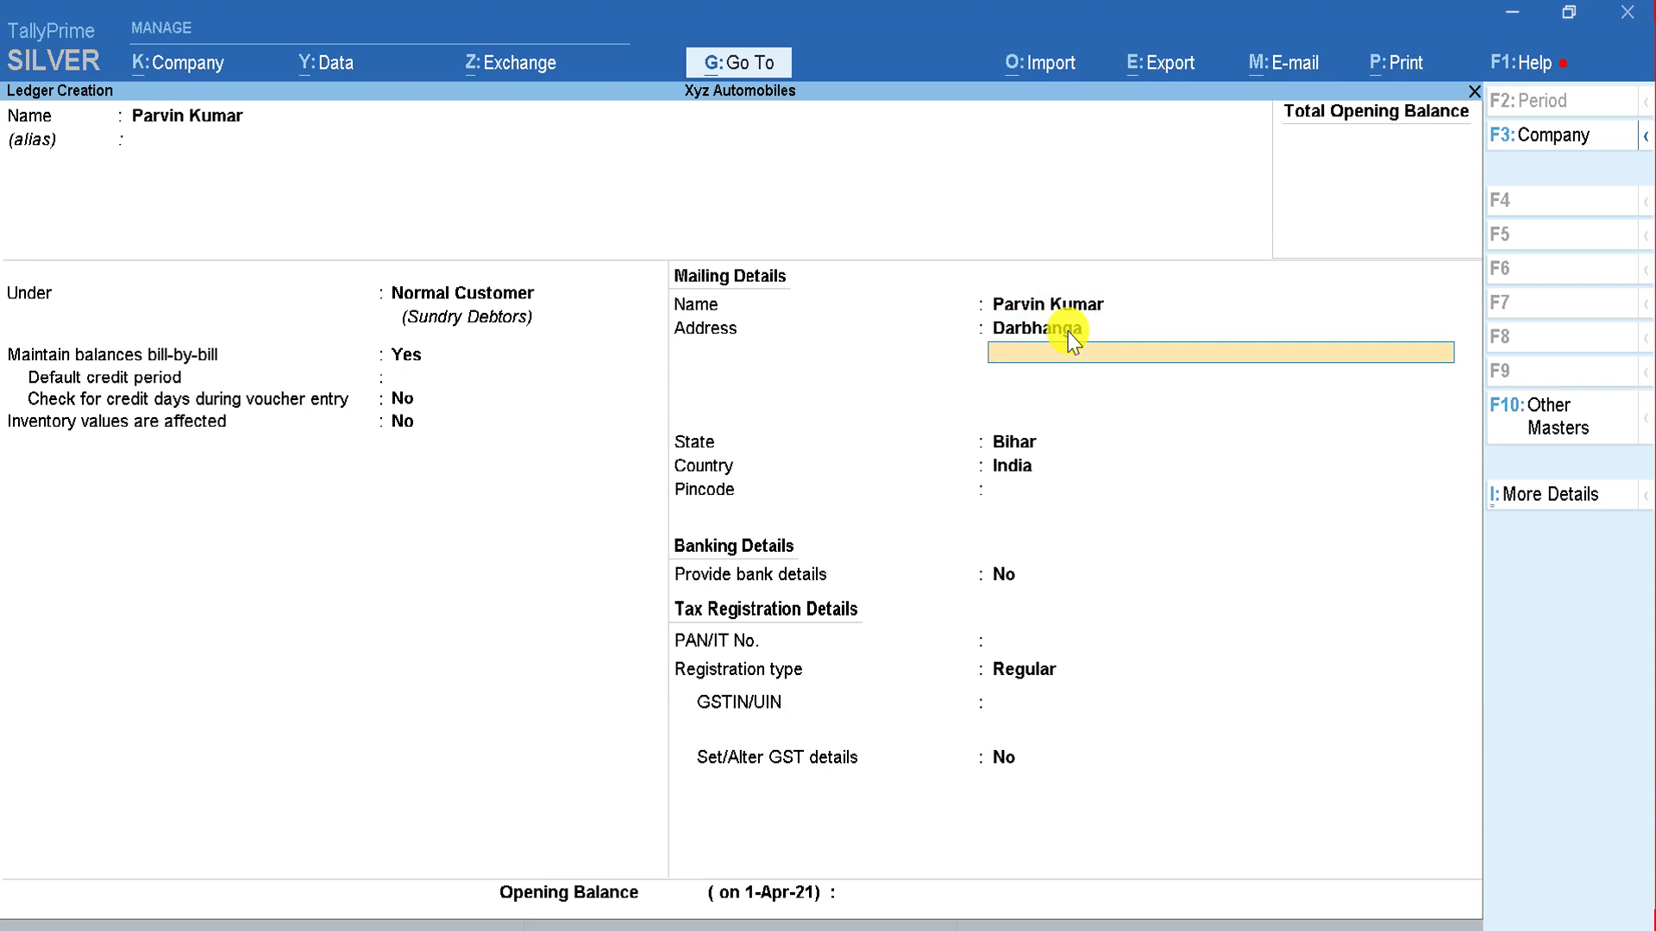
pyautogui.press('Return')
pyautogui.press('Return')
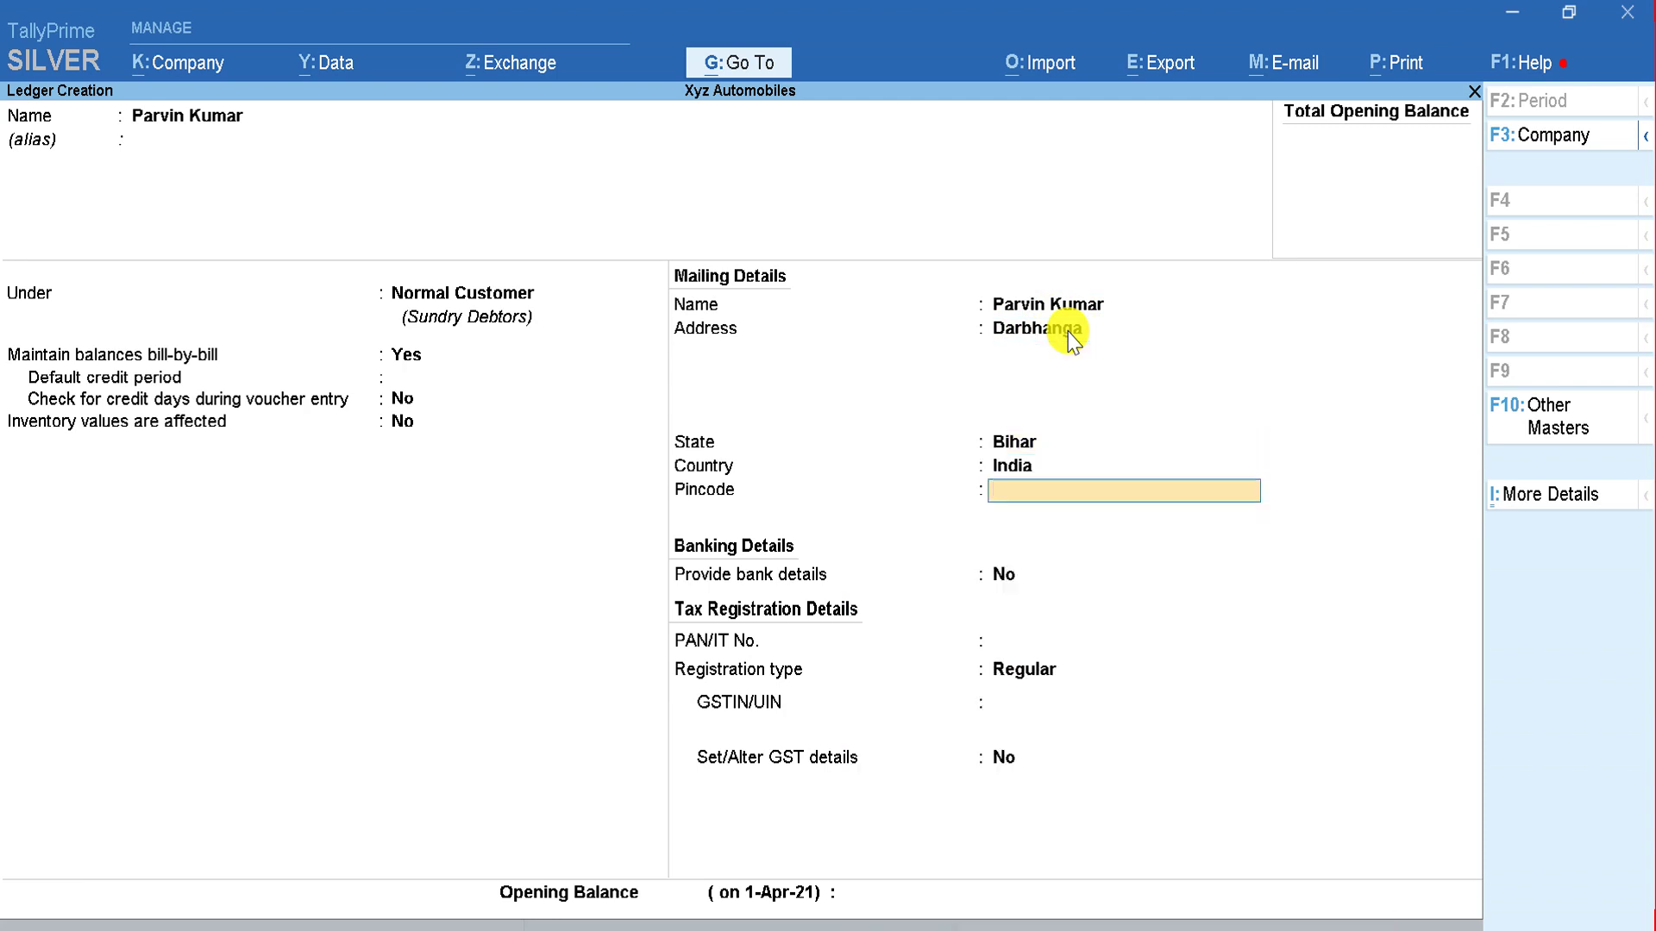
pyautogui.write('846009')
pyautogui.press('Return')
pyautogui.press('Return')
pyautogui.press('Return')
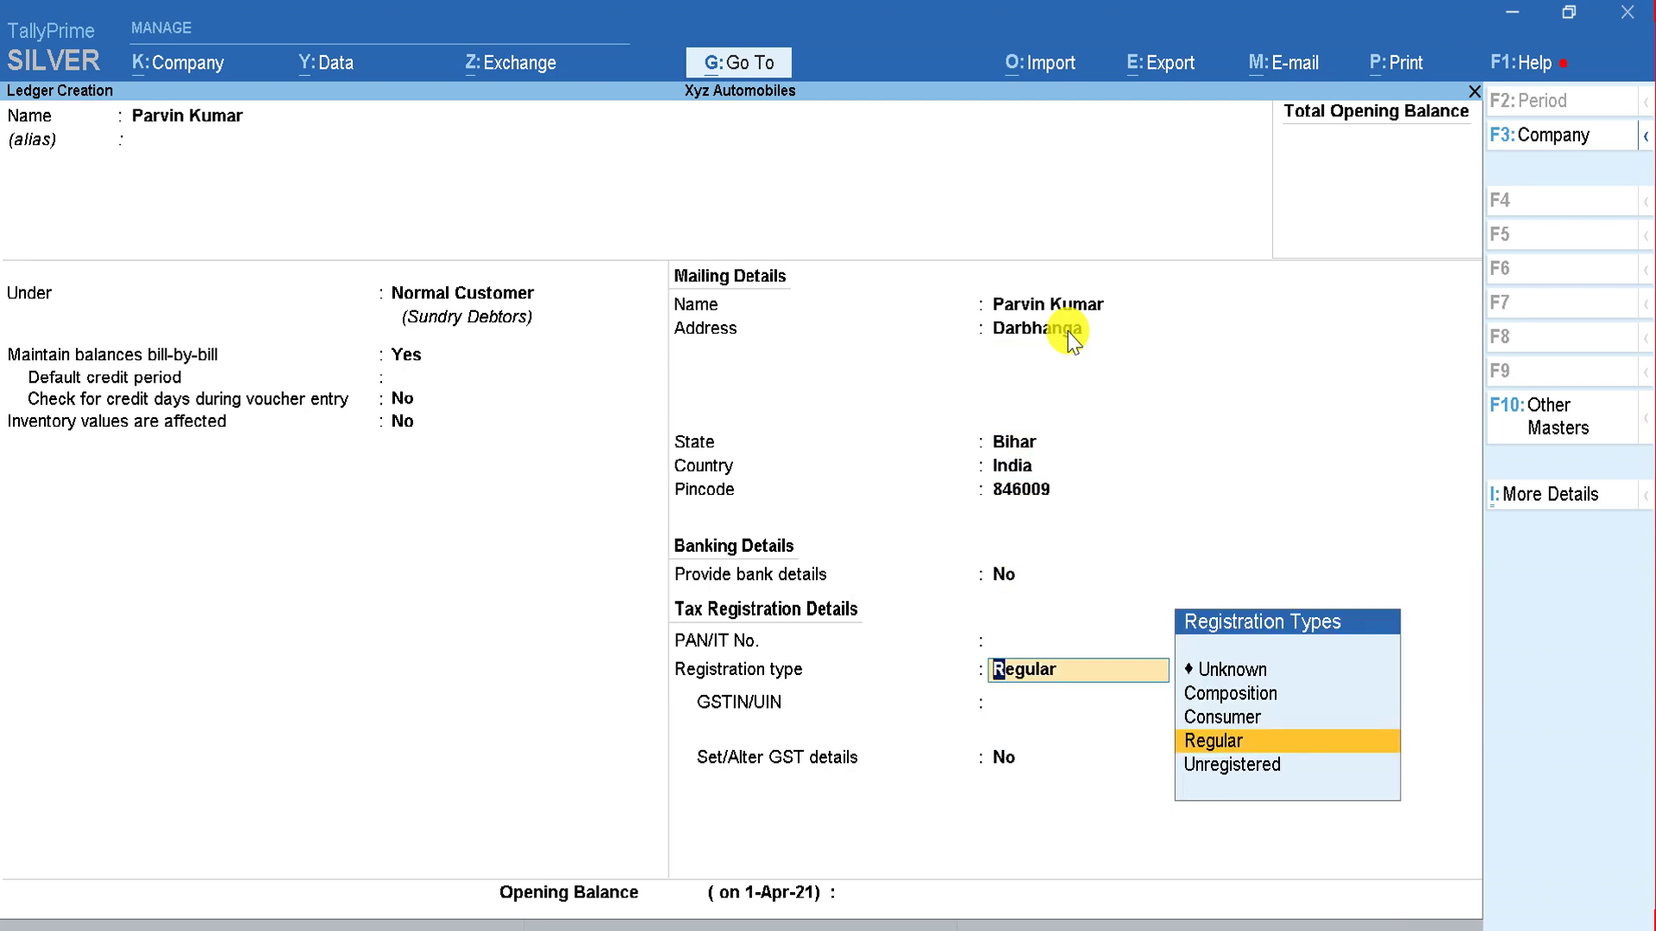
pyautogui.press('Up')
pyautogui.press('Return')
pyautogui.press('Return')
pyautogui.press('Return')
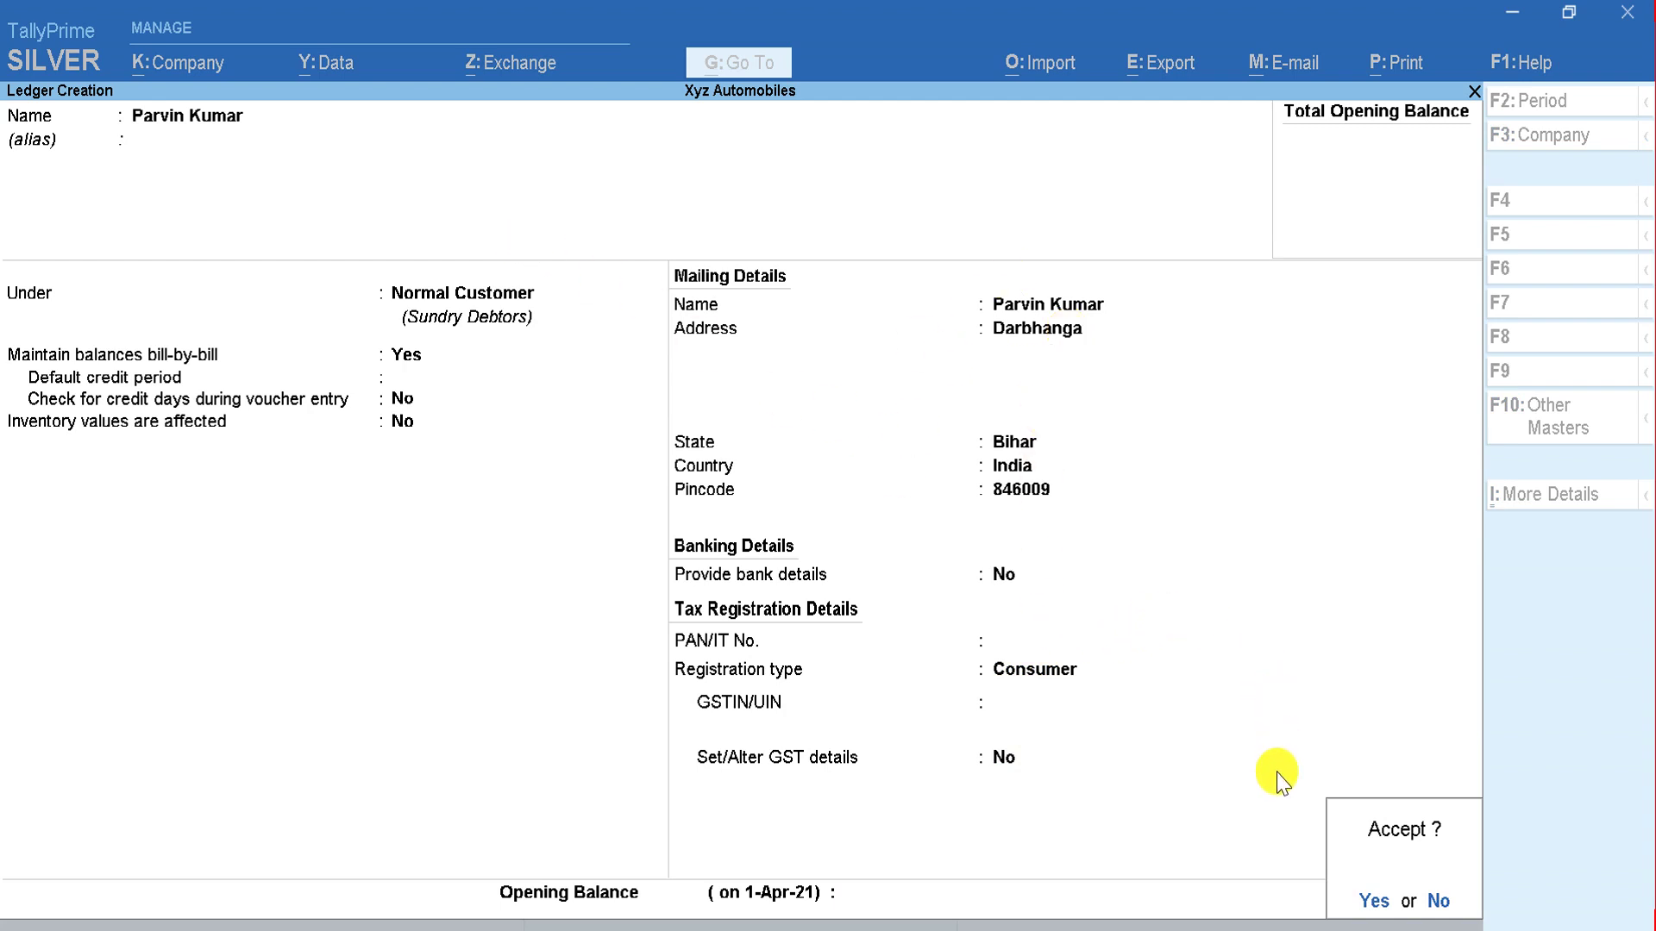
pyautogui.click(1353, 870)
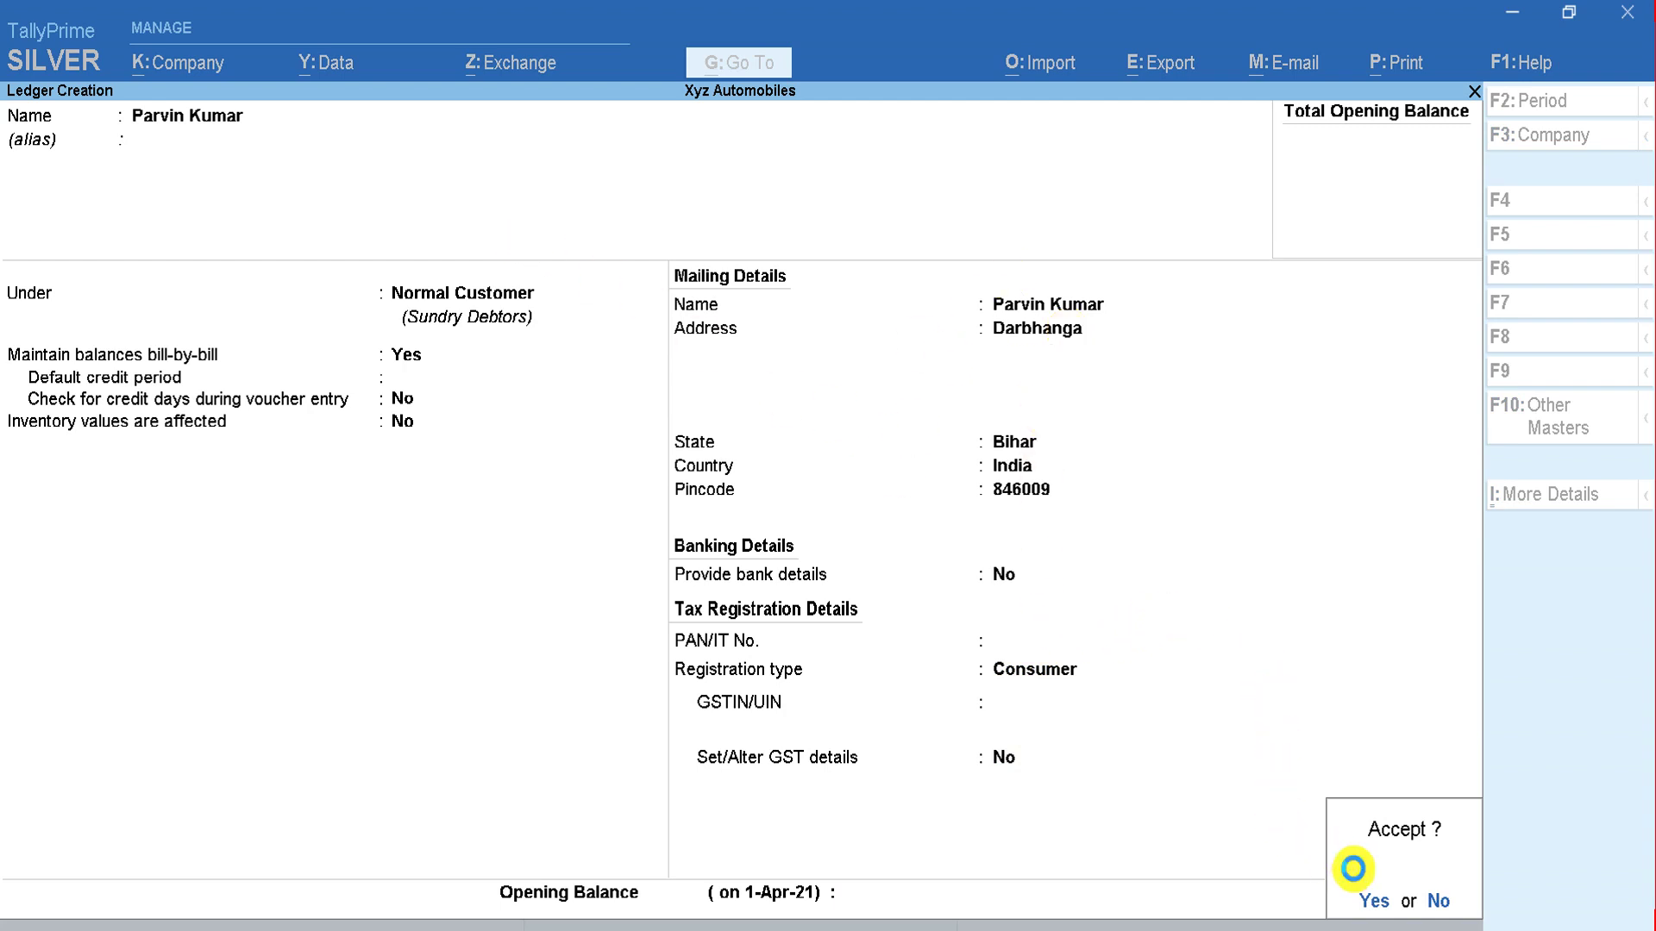
pyautogui.hotkey('alt', 'Tab')
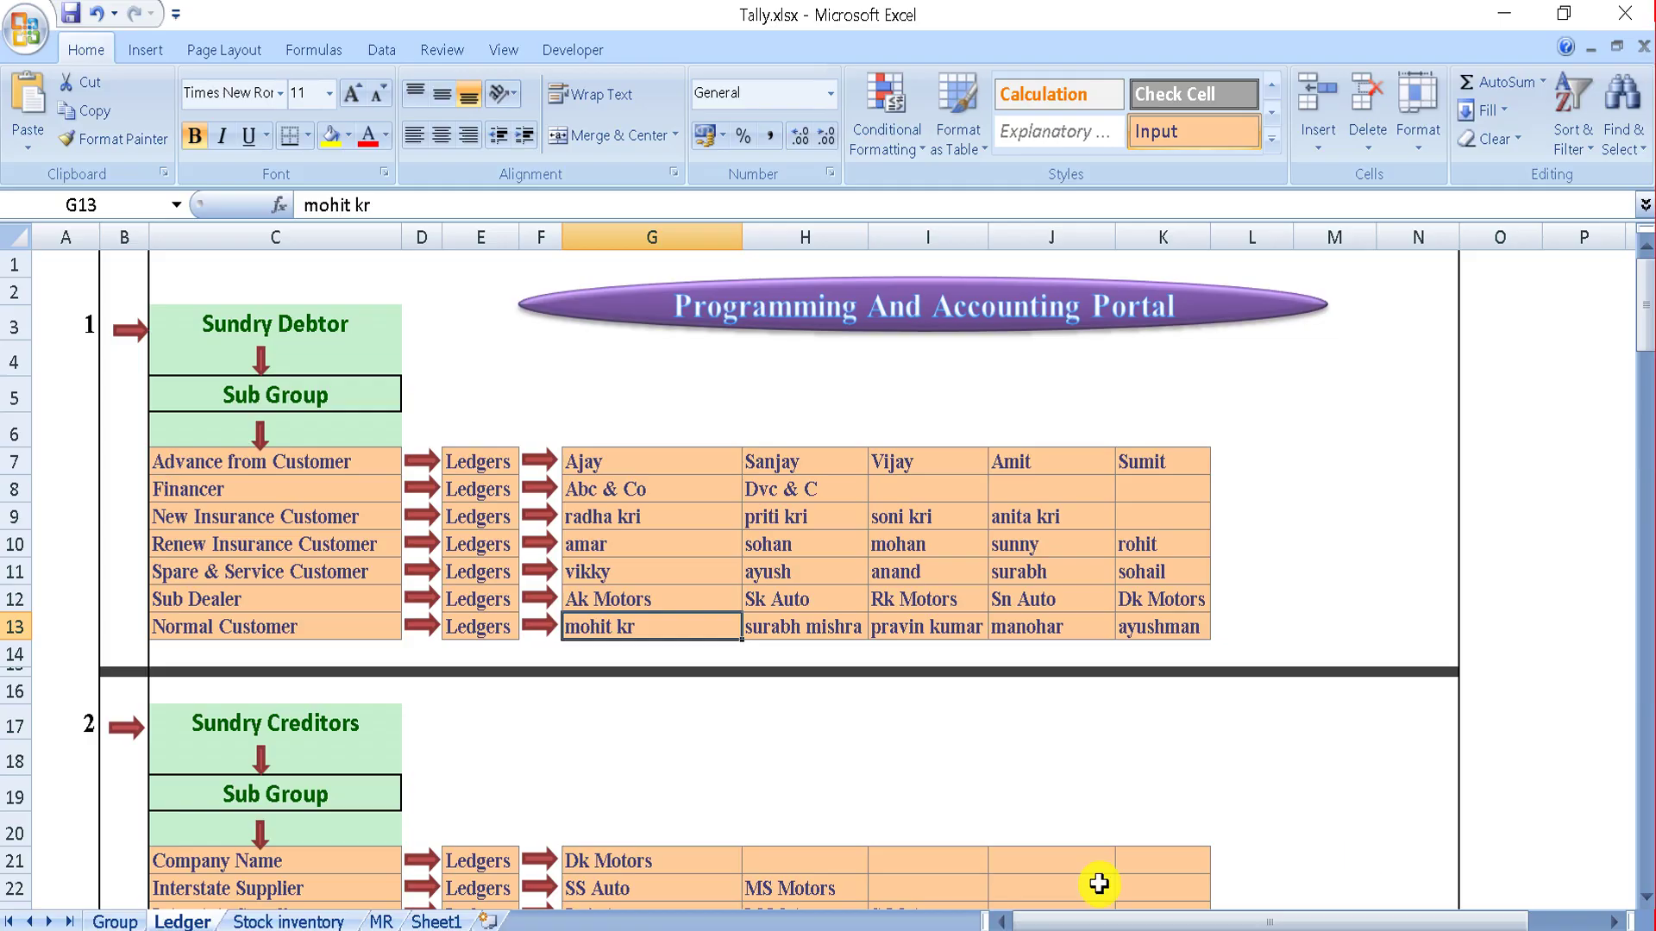
# Step: Add the plan's next customer name as a Consumer-registered ledger under Normal Customer
pyautogui.hotkey('alt', 'Tab')
pyautogui.write('Manohar')
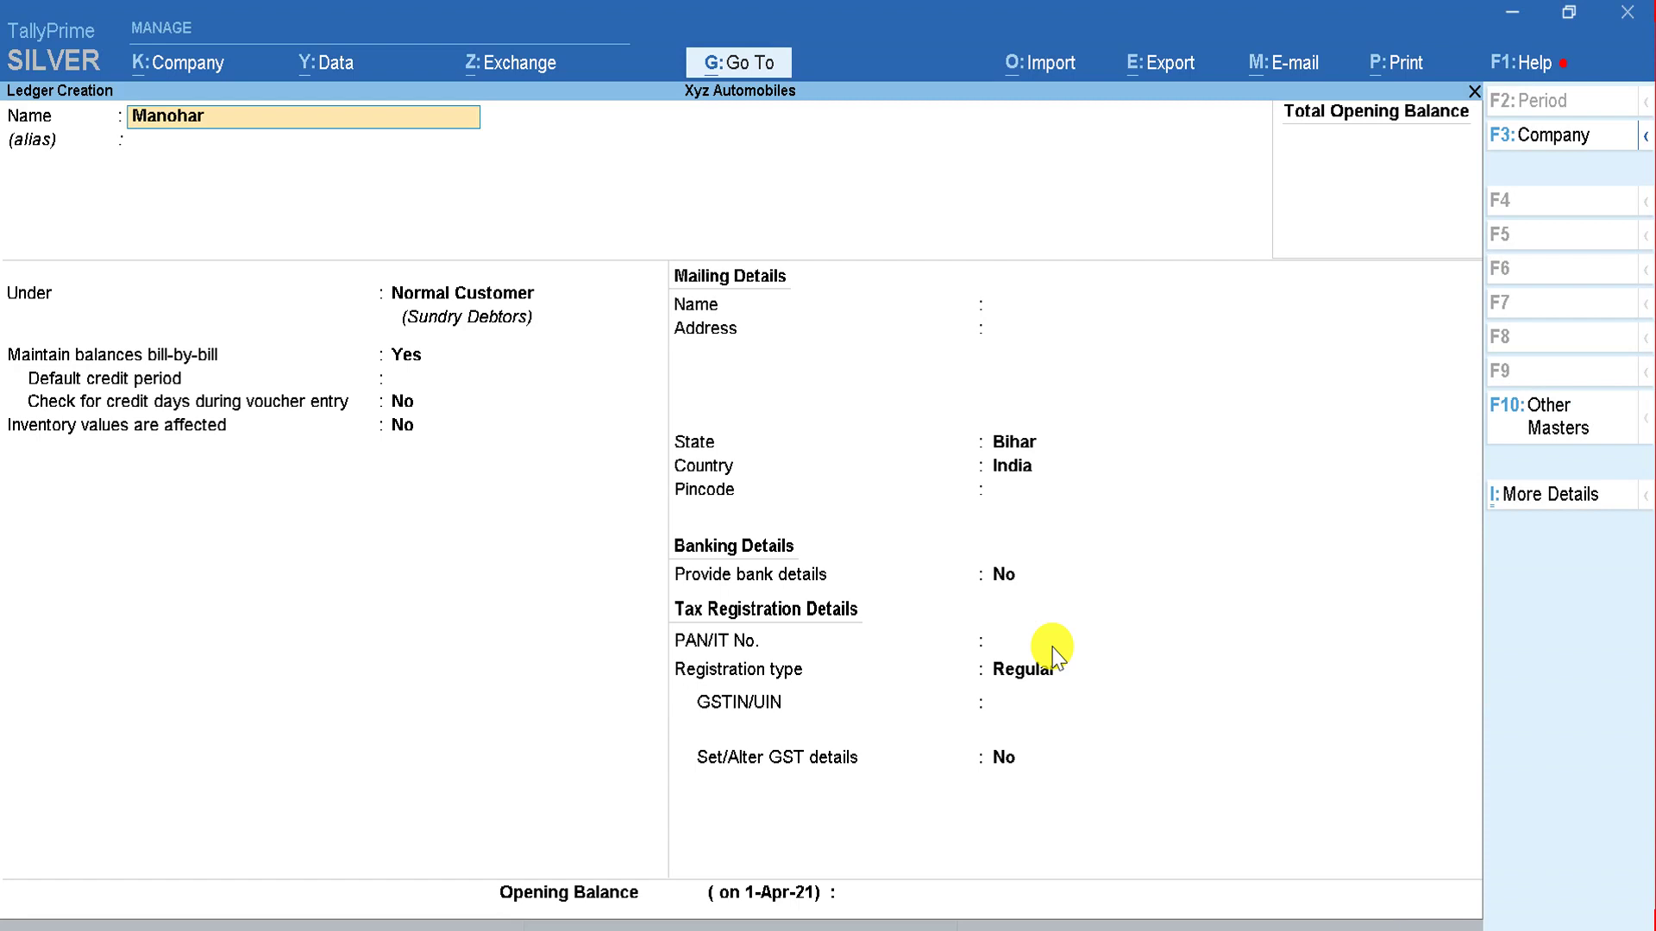
pyautogui.press('Return')
pyautogui.press('Return')
pyautogui.press('Return')
pyautogui.press('Return')
pyautogui.press('Return')
pyautogui.press('Return')
pyautogui.press('Return')
pyautogui.press('Return')
pyautogui.press('Return')
pyautogui.press('Return')
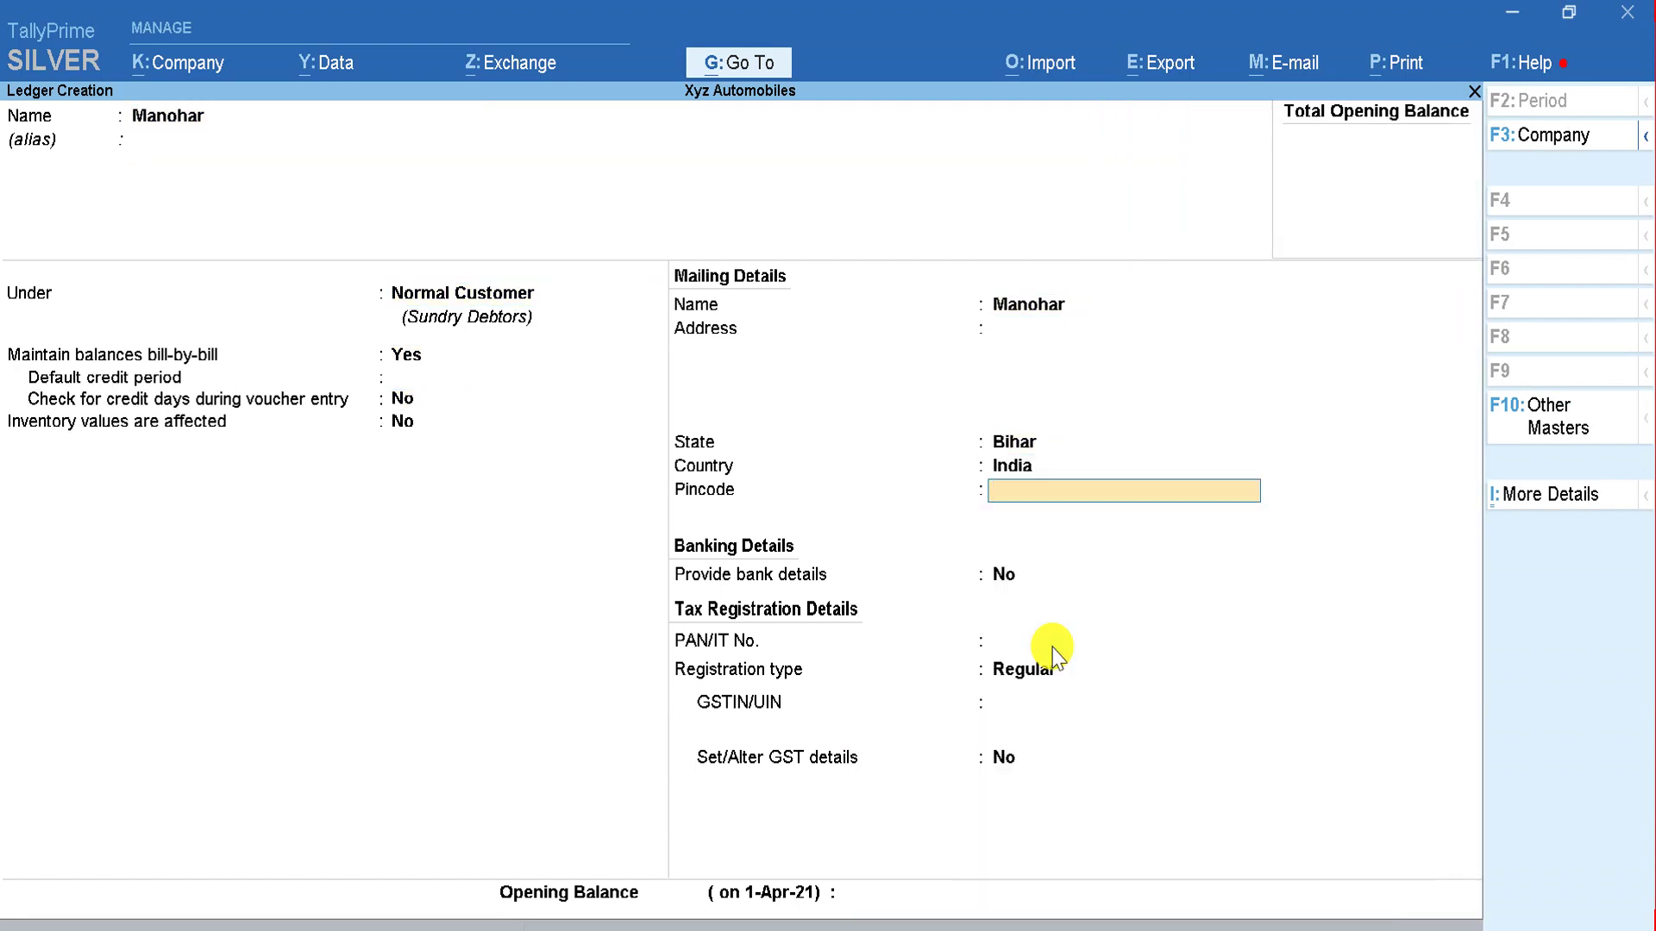
pyautogui.press('Return')
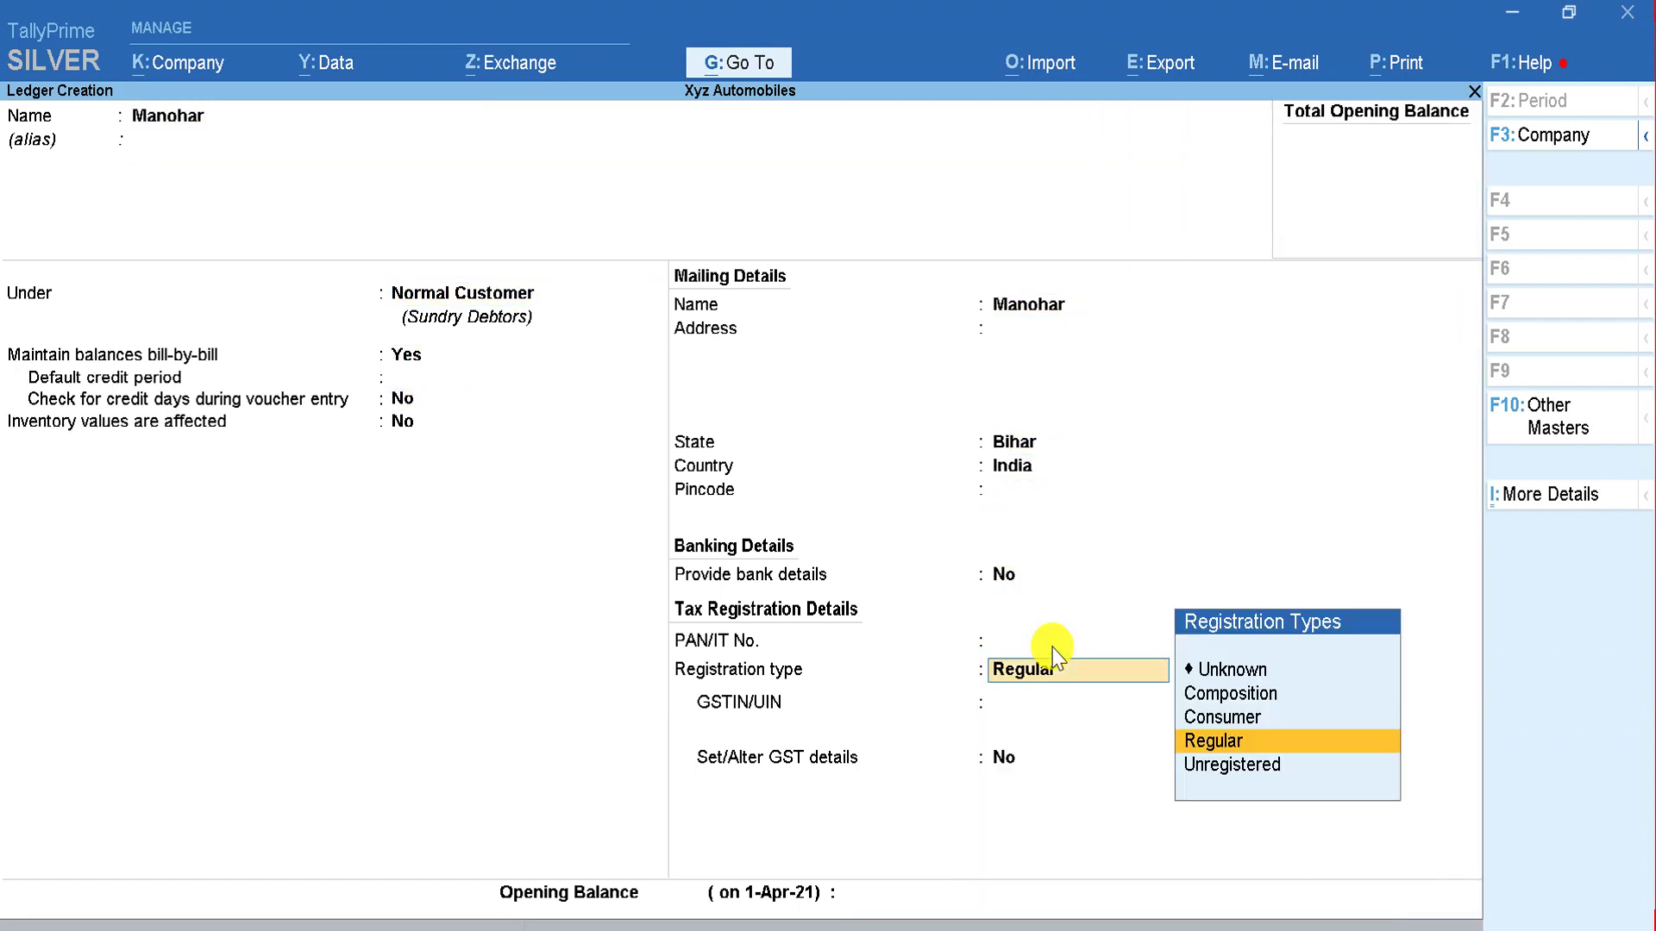
pyautogui.press('Up')
pyautogui.press('Return')
pyautogui.press('Return')
pyautogui.press('Return')
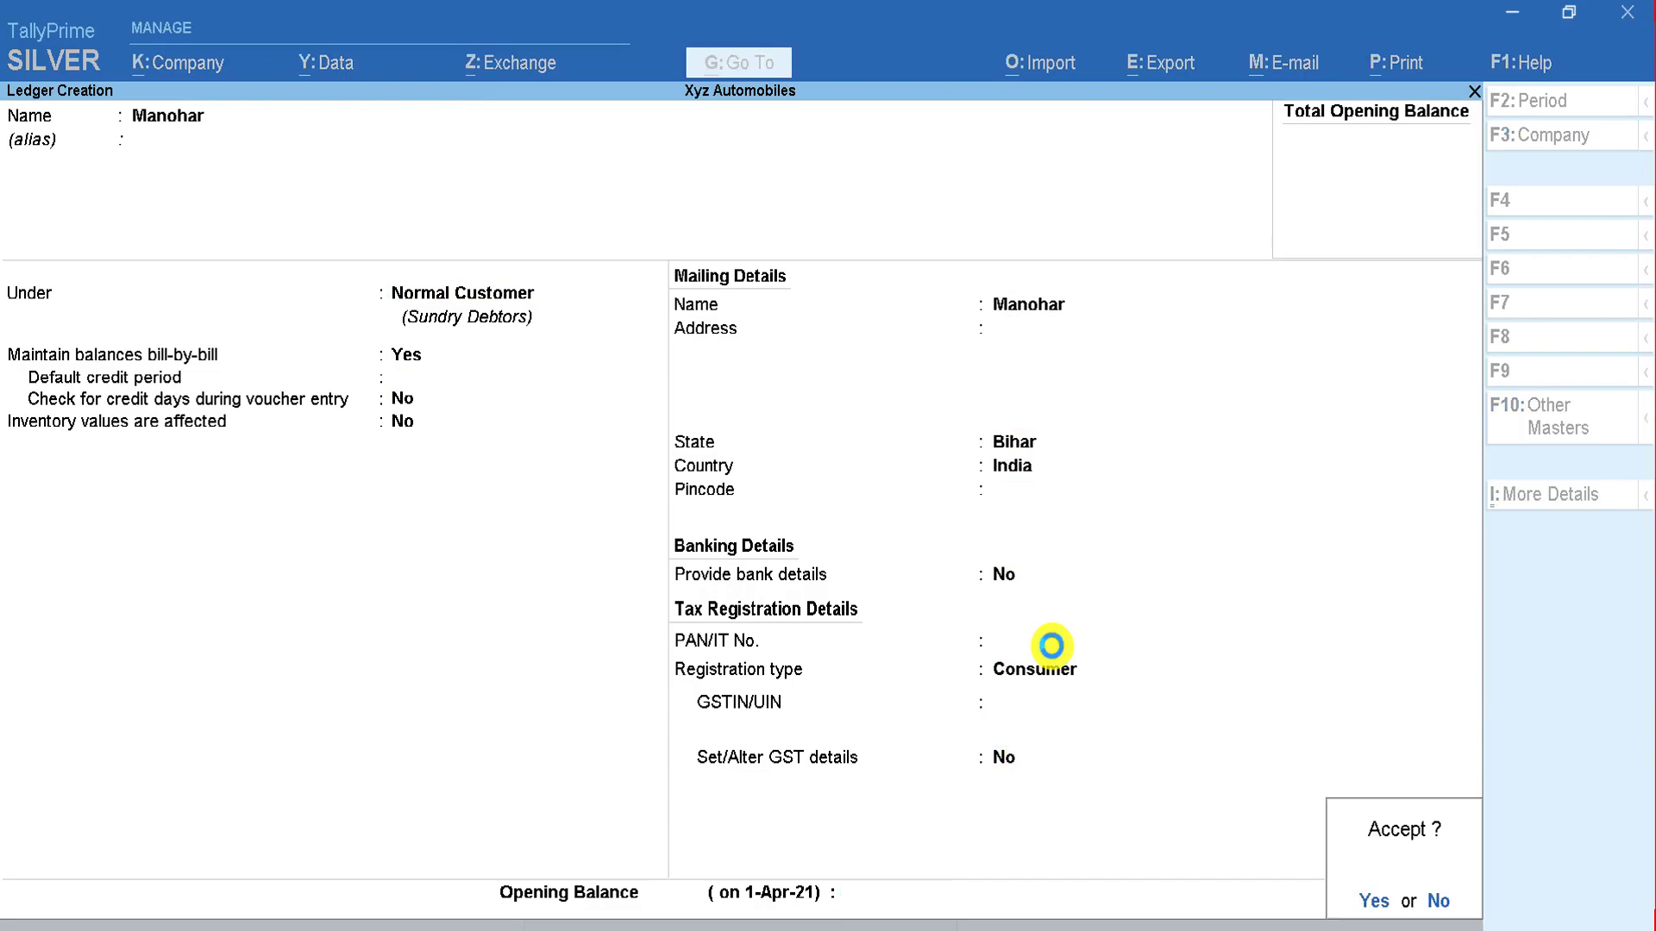
pyautogui.hotkey('alt', 'Tab')
pyautogui.hotkey('alt', 'Tab')
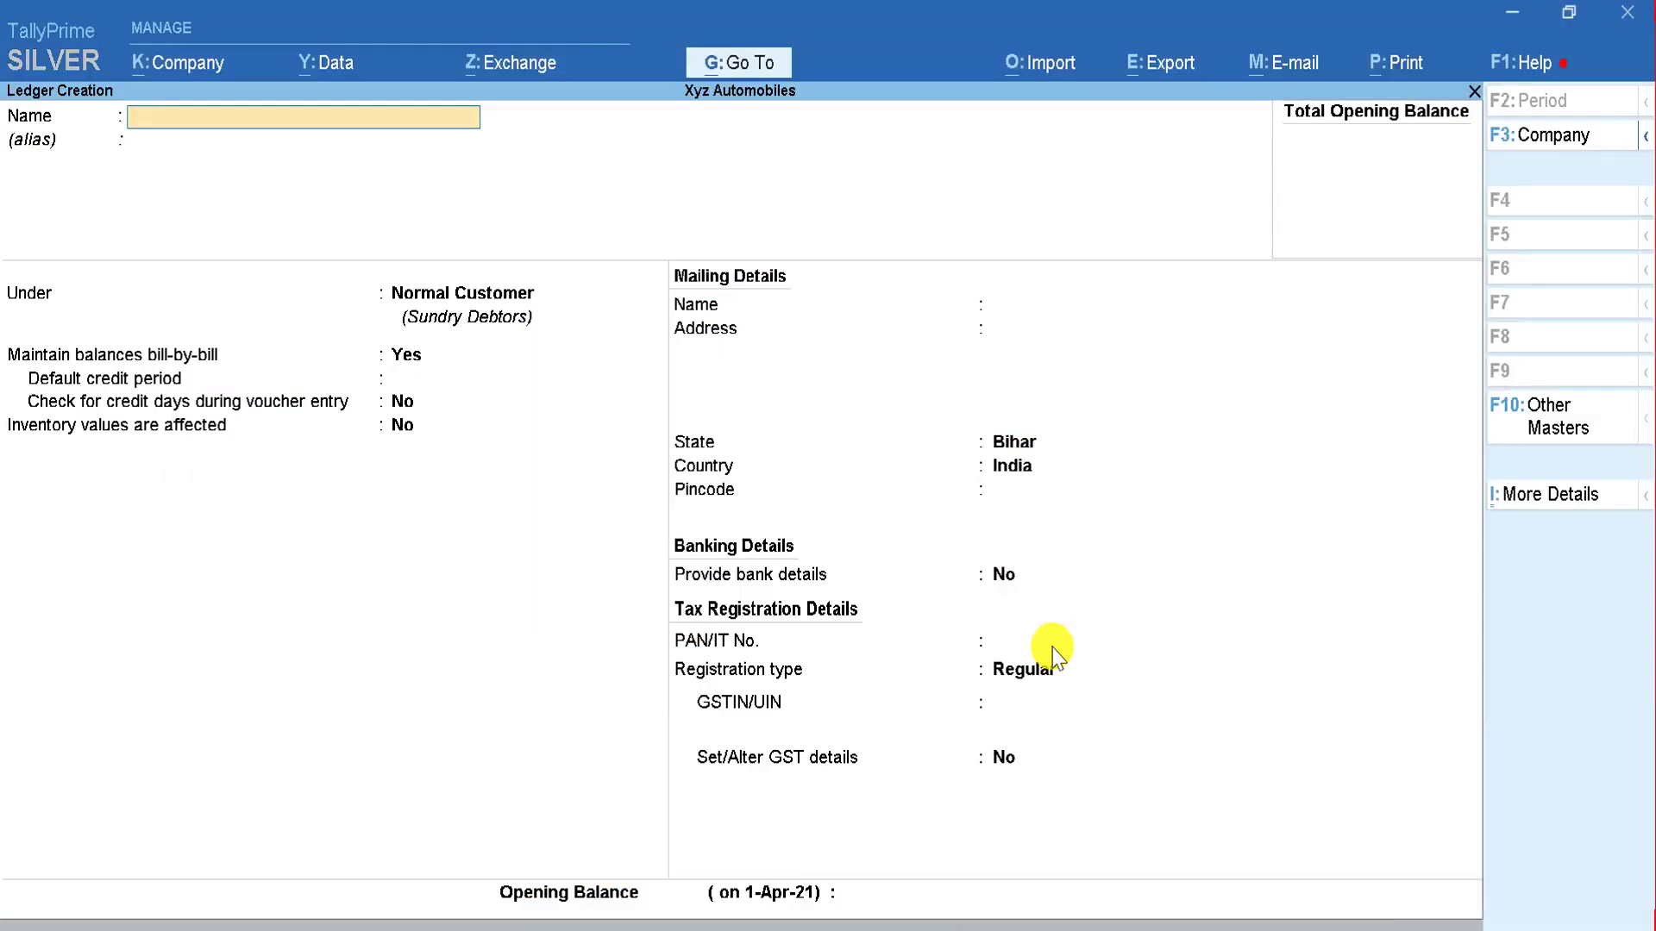
pyautogui.hotkey('alt', 'Tab')
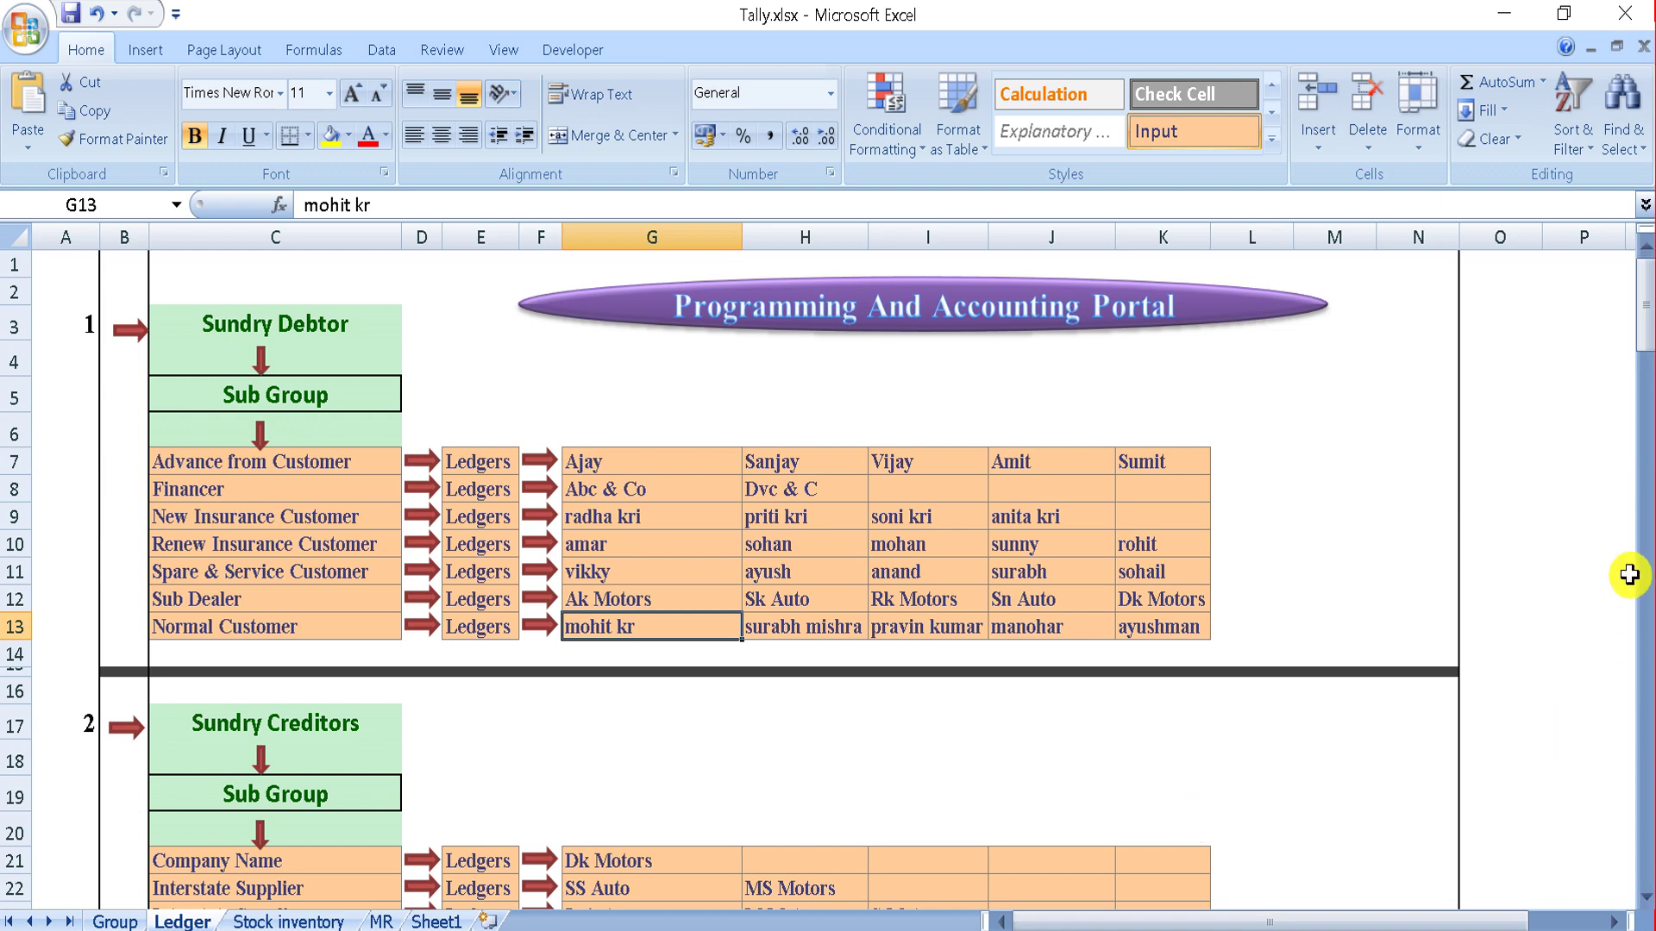
# Step: Scroll the Excel plan to review the Sundry Creditors and Bank OD ledger lists, then return to TallyPrime
pyautogui.moveTo(1644, 296); pyautogui.dragTo(1644, 348)
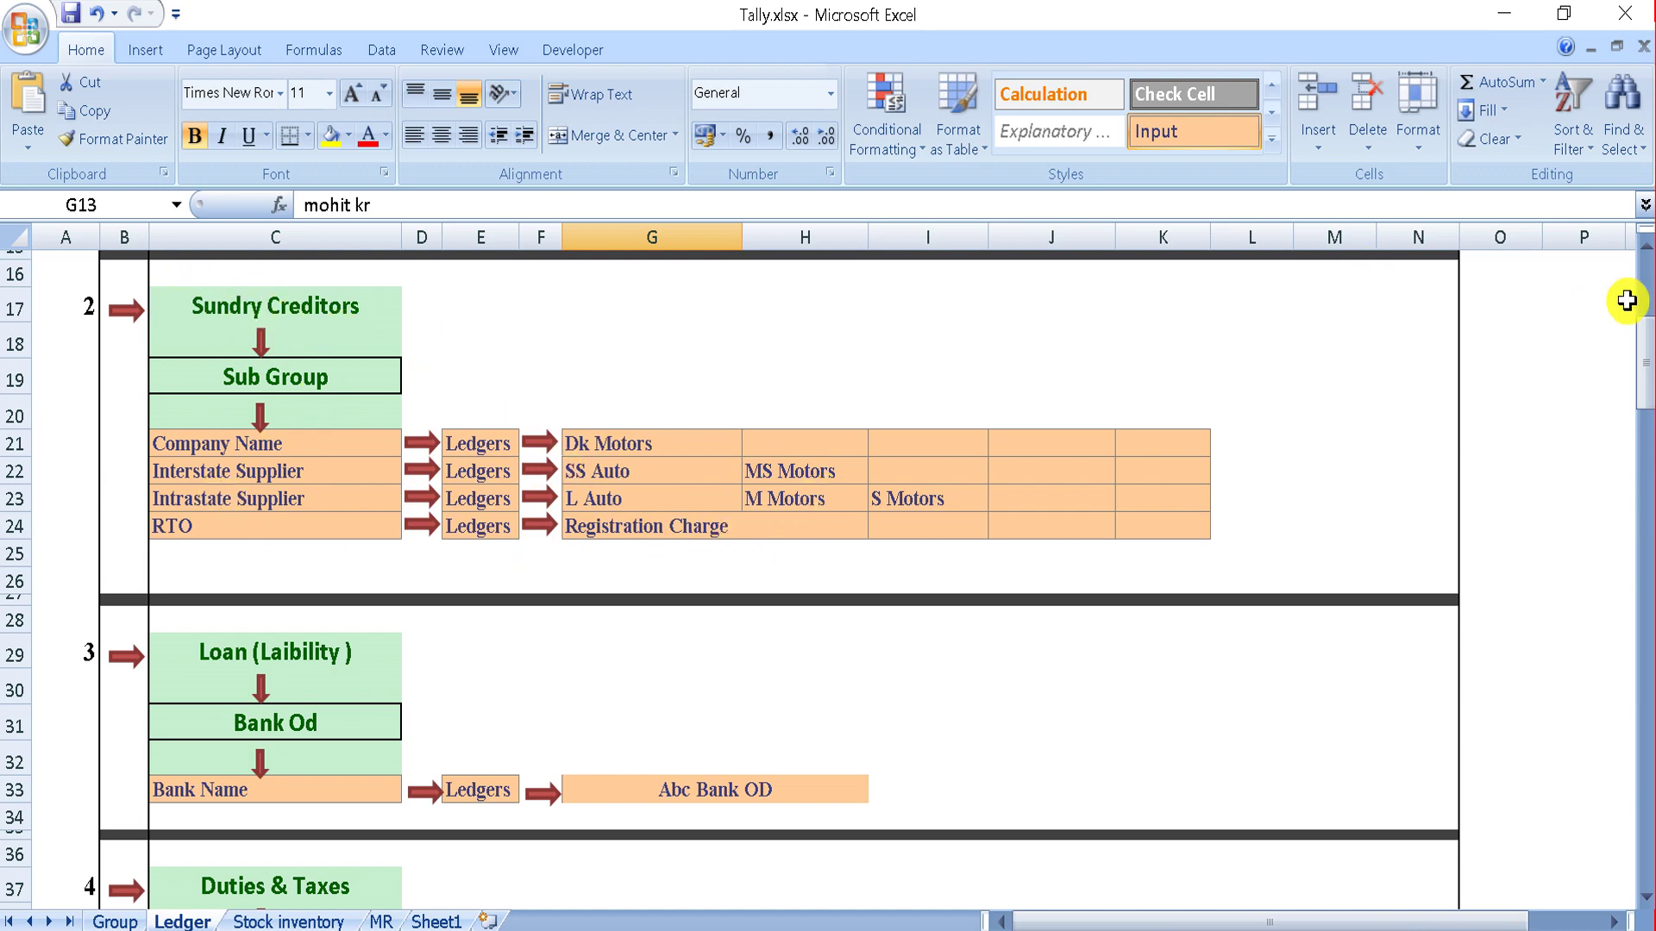
pyautogui.moveTo(1643, 333); pyautogui.dragTo(1645, 267)
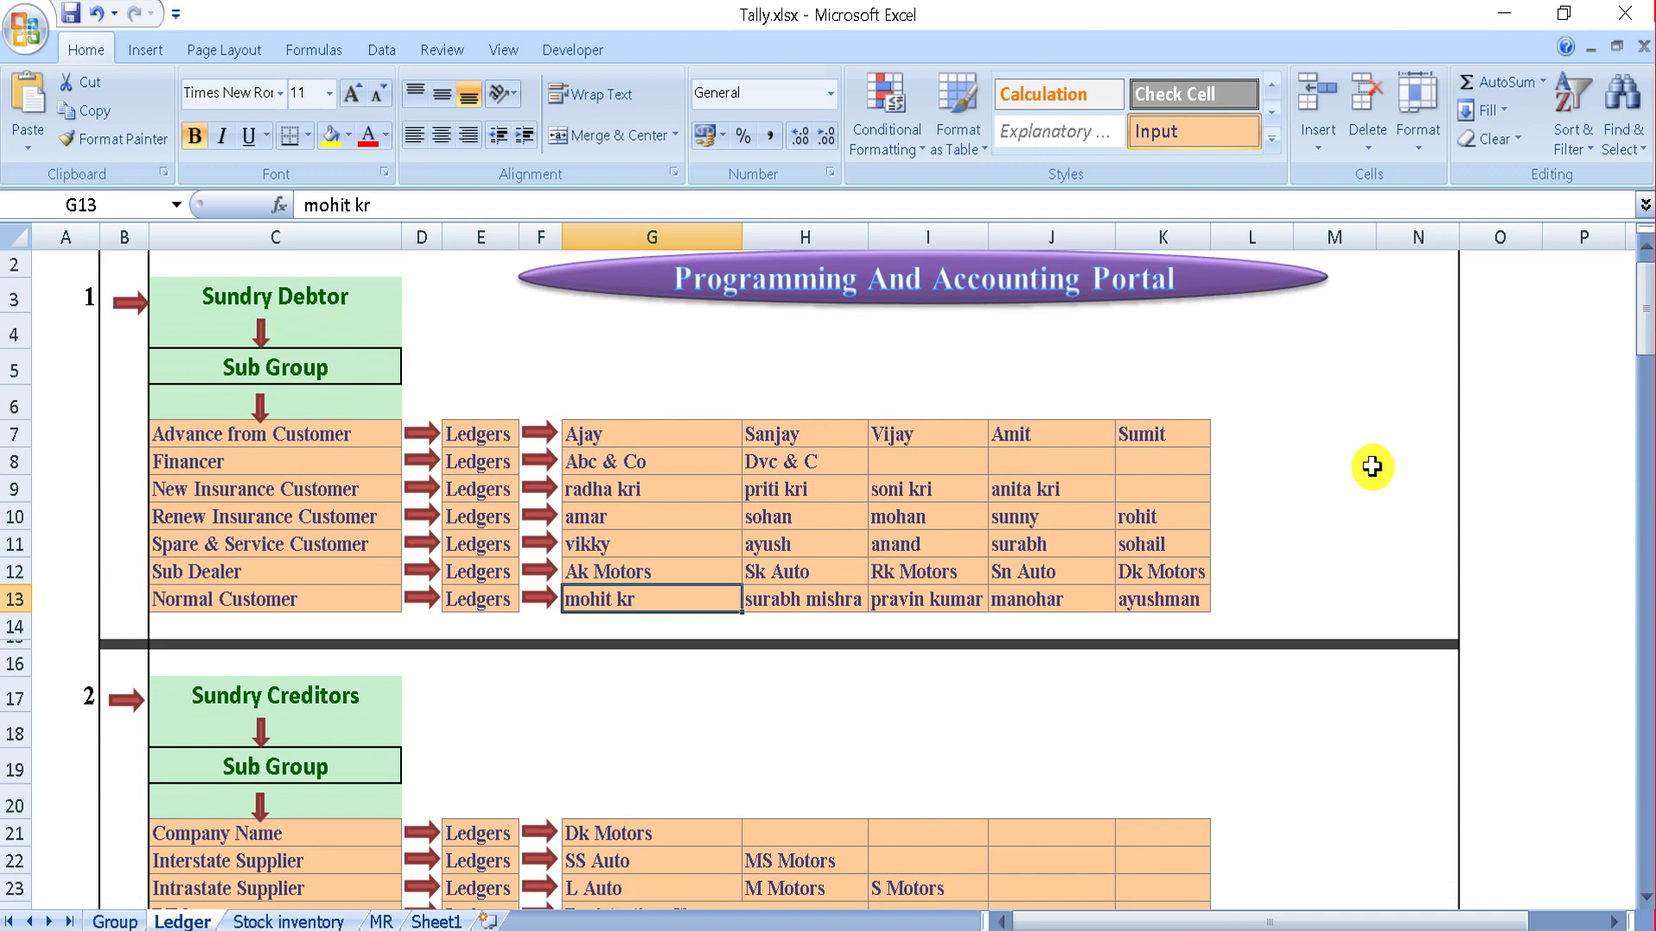
pyautogui.moveTo(1643, 341); pyautogui.dragTo(1644, 375)
pyautogui.moveTo(897, 868); pyautogui.dragTo(976, 898)
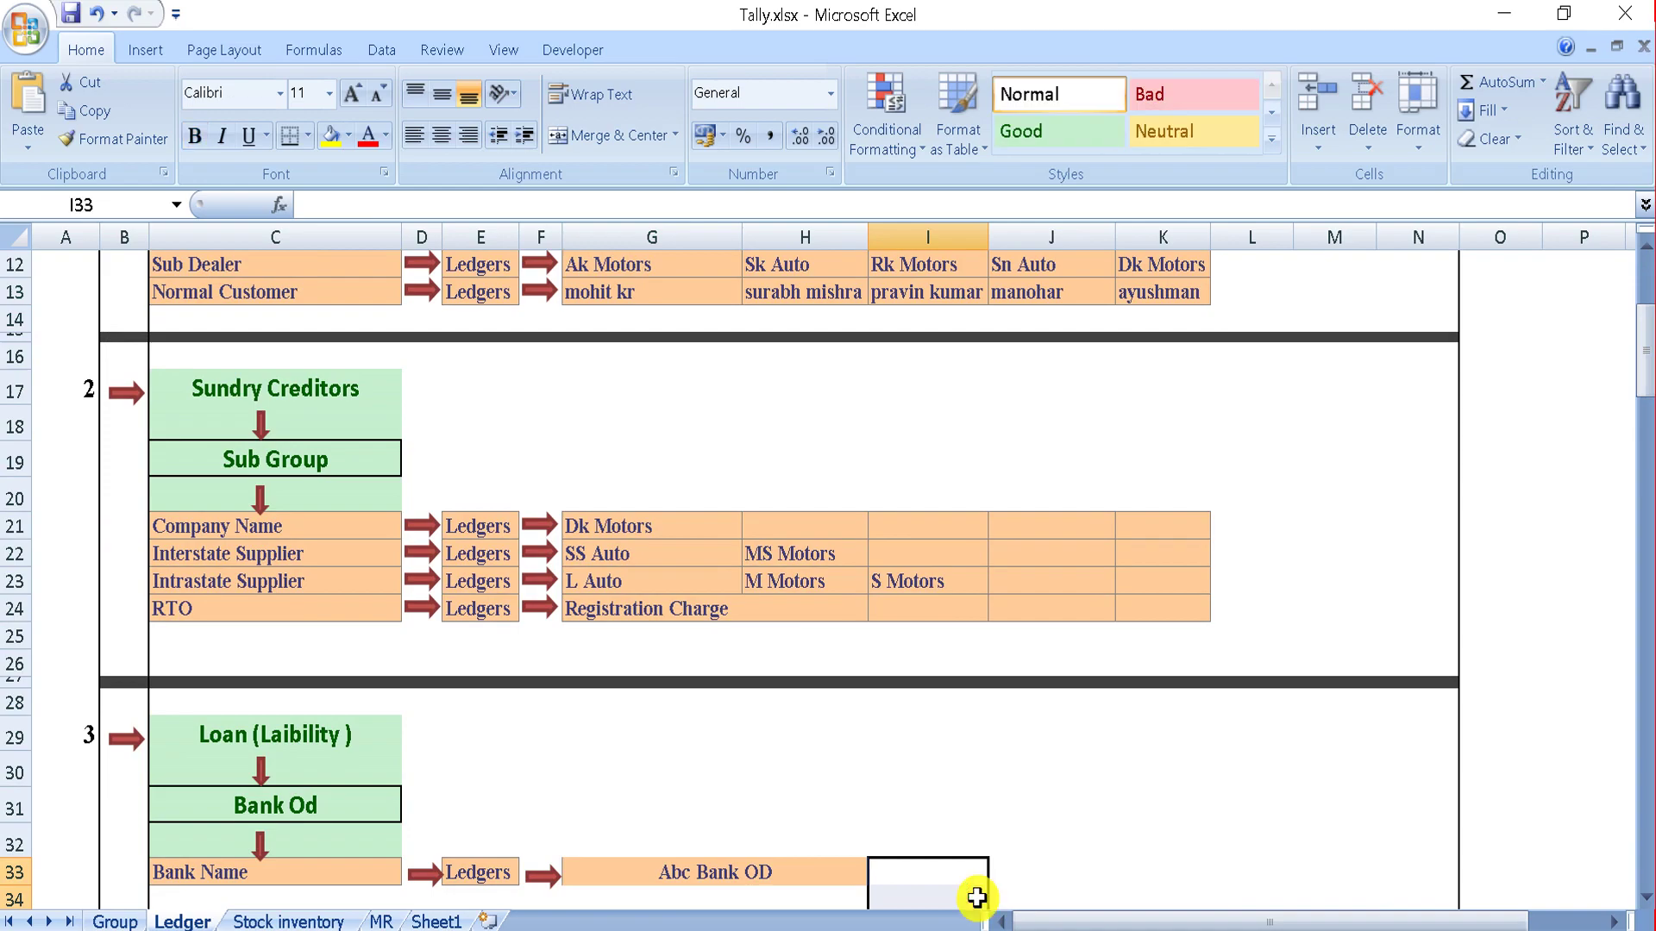
pyautogui.click(1430, 930)
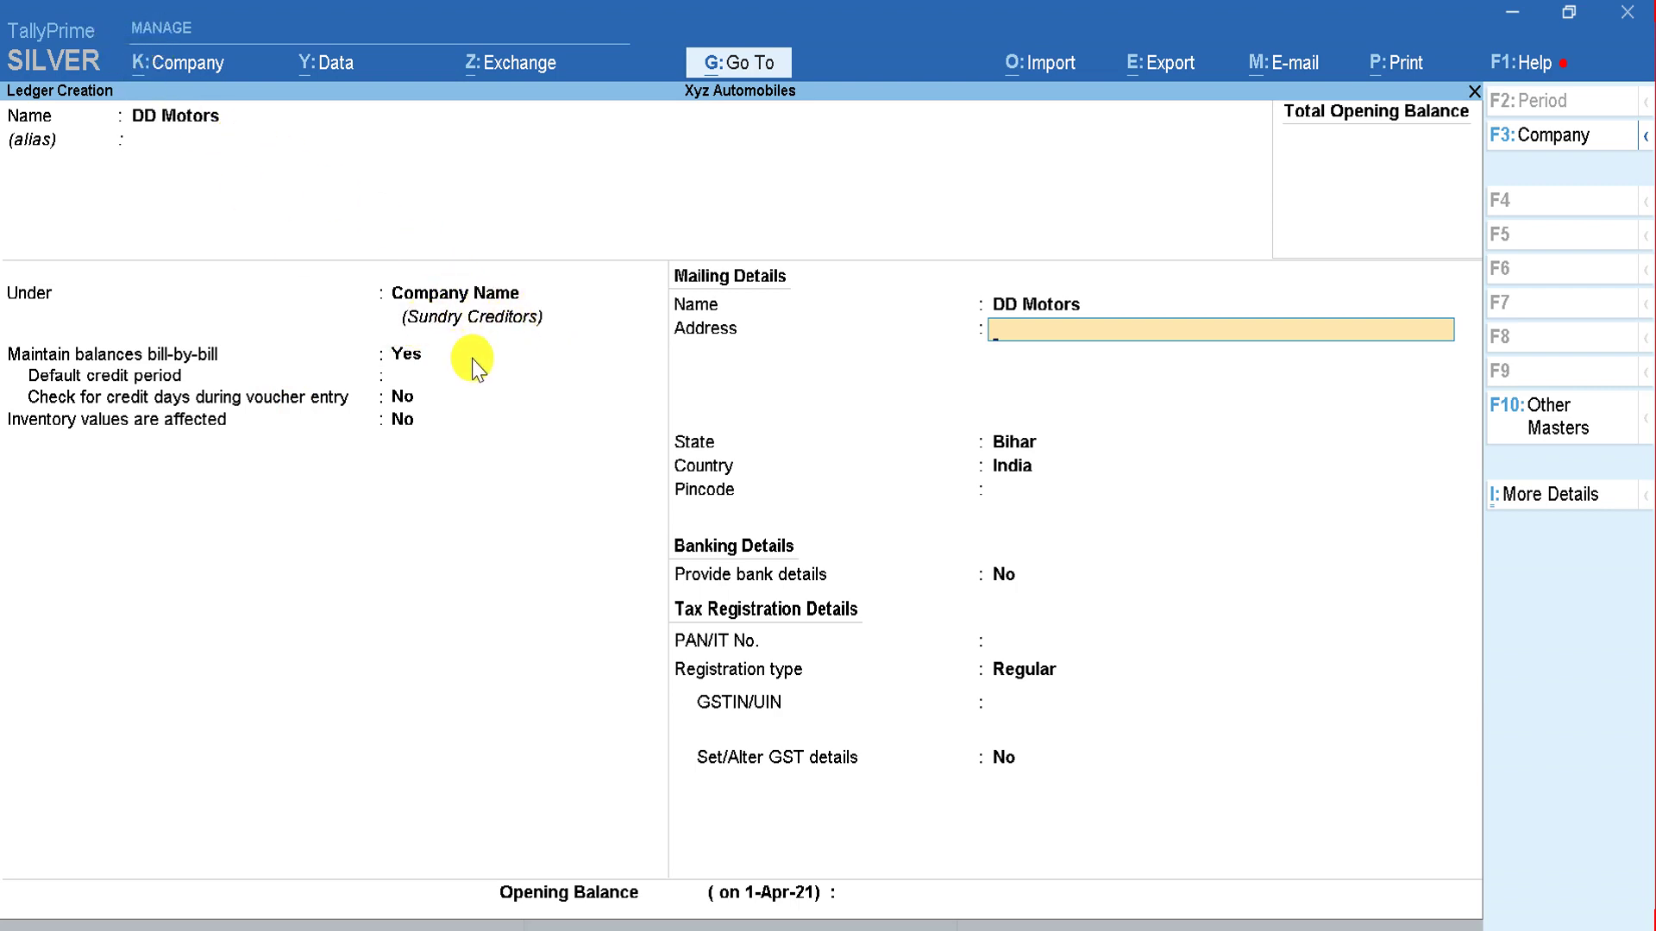
# Step: Check the creditor list in Excel and set the DD Motors ledger's state to Delhi
pyautogui.hotkey('alt', 'Tab')
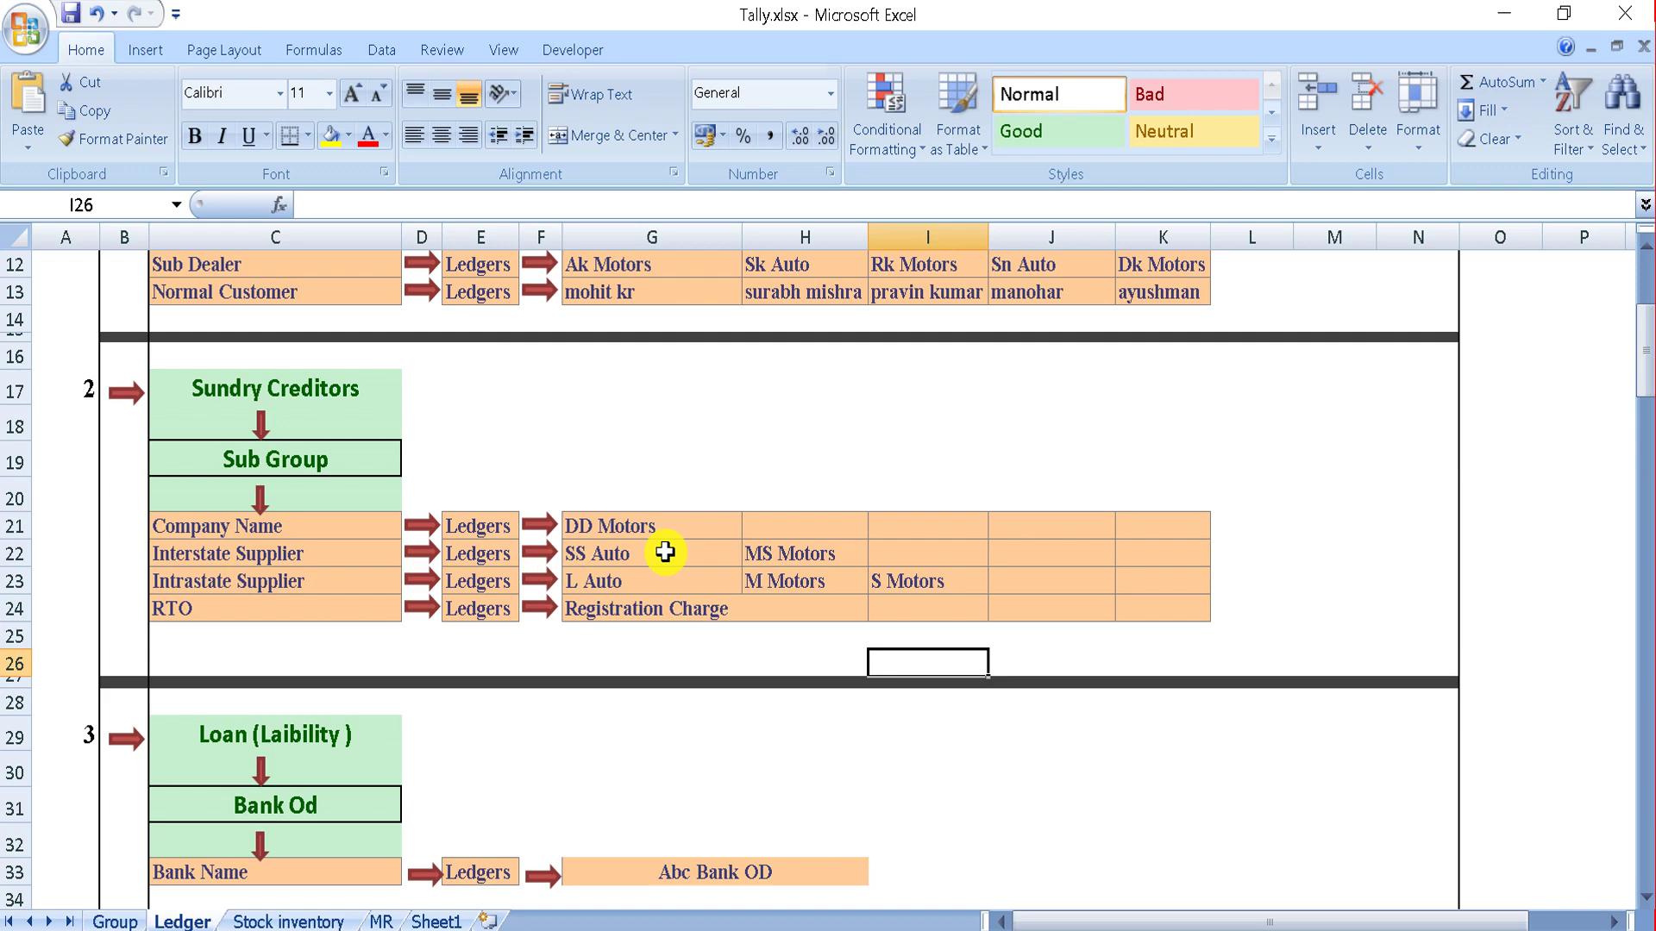
pyautogui.hotkey('alt', 'Tab')
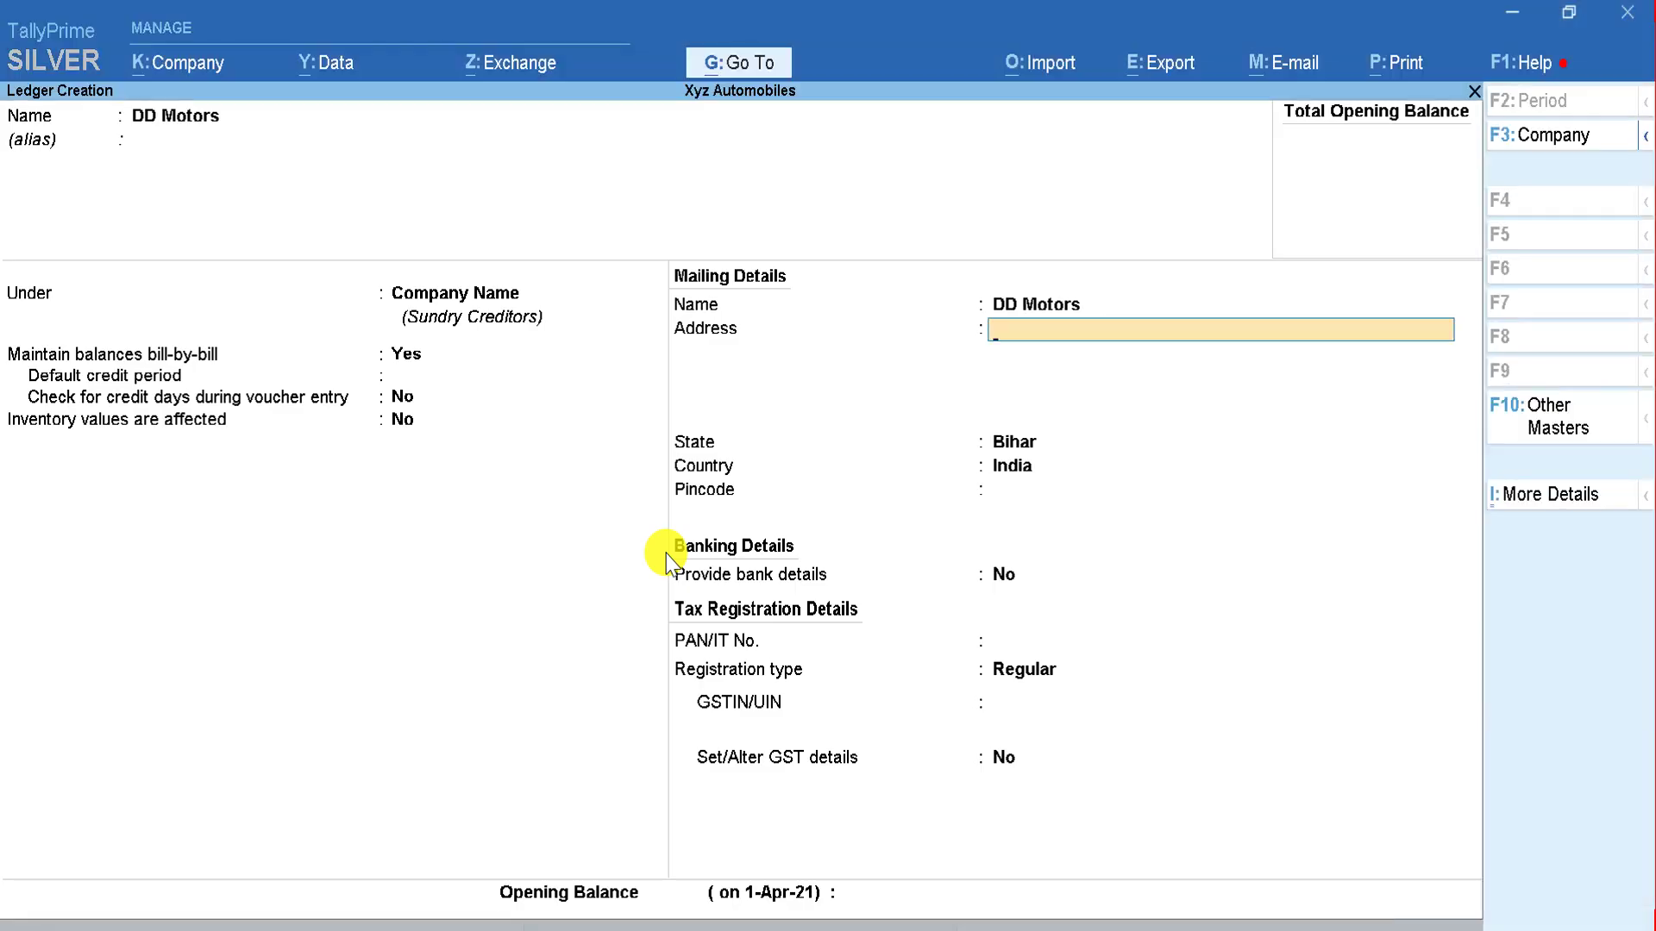
pyautogui.click(1016, 446)
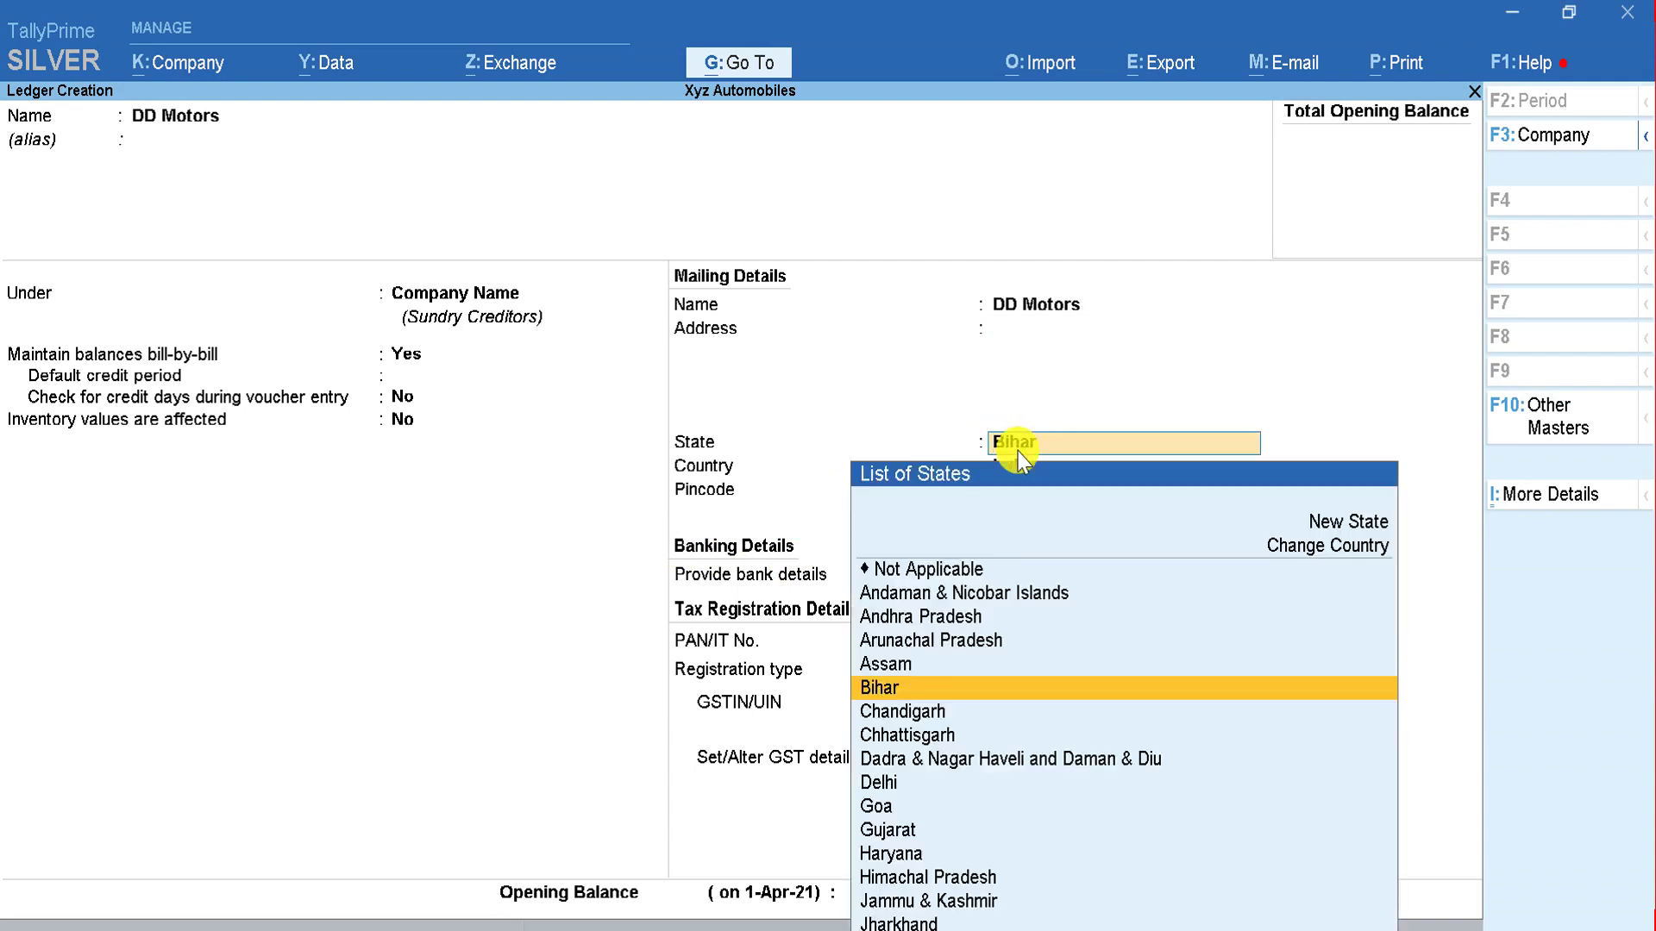
pyautogui.click(542, 480)
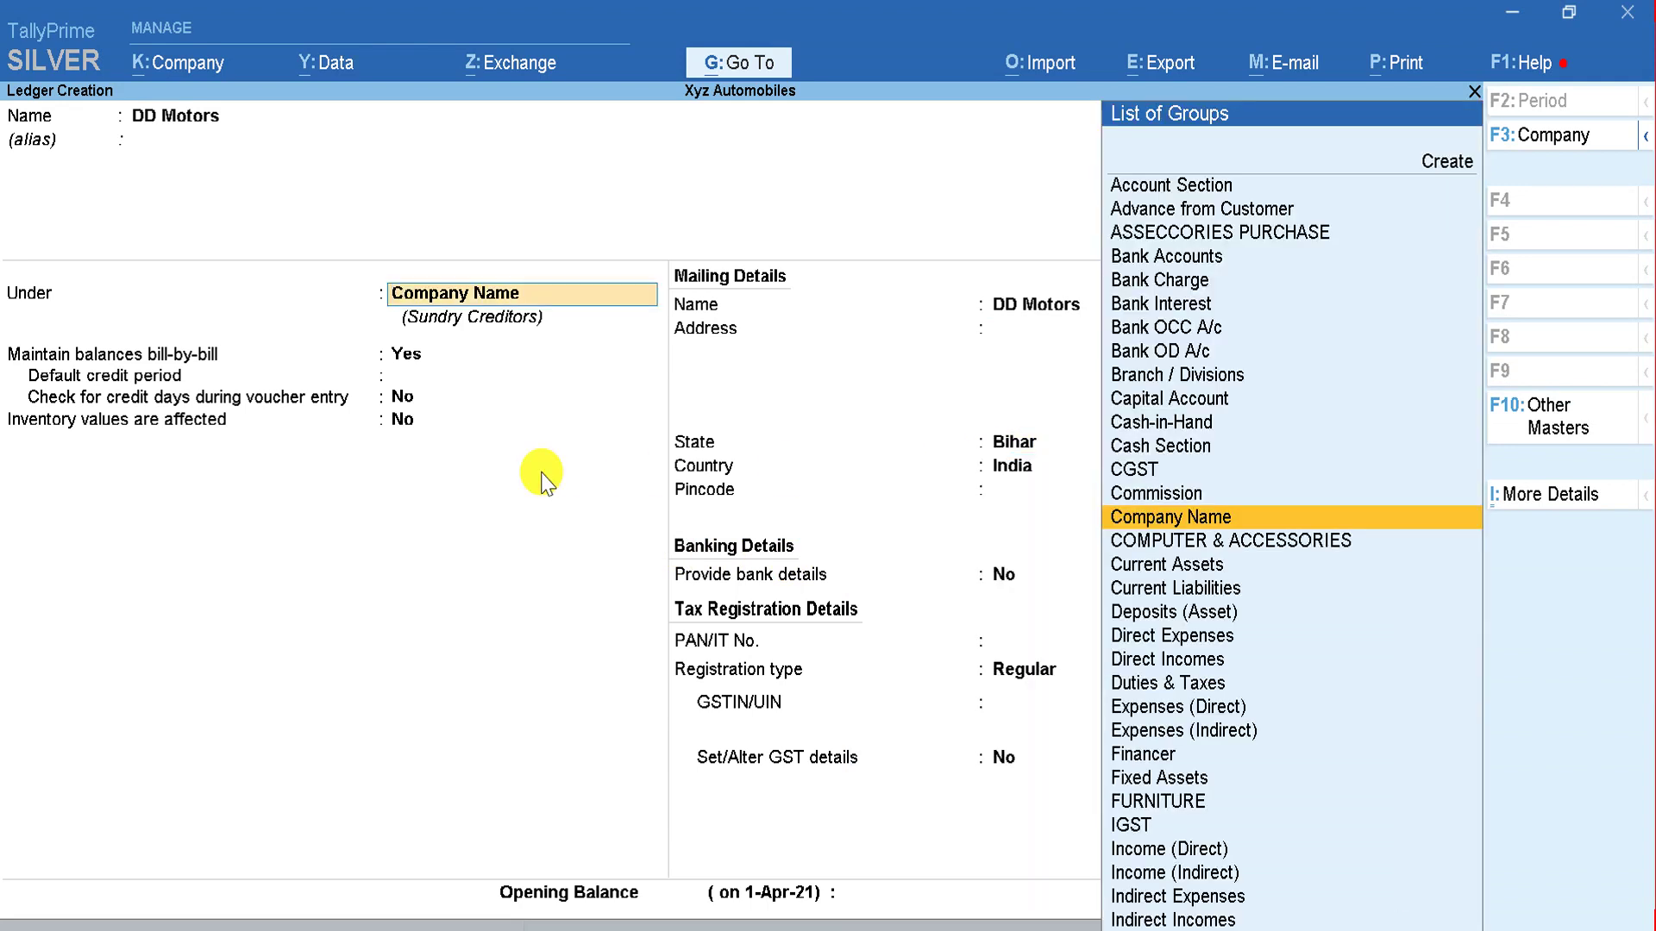
pyautogui.press('Return')
pyautogui.press('Return')
pyautogui.press('Return')
pyautogui.press('Return')
pyautogui.press('Return')
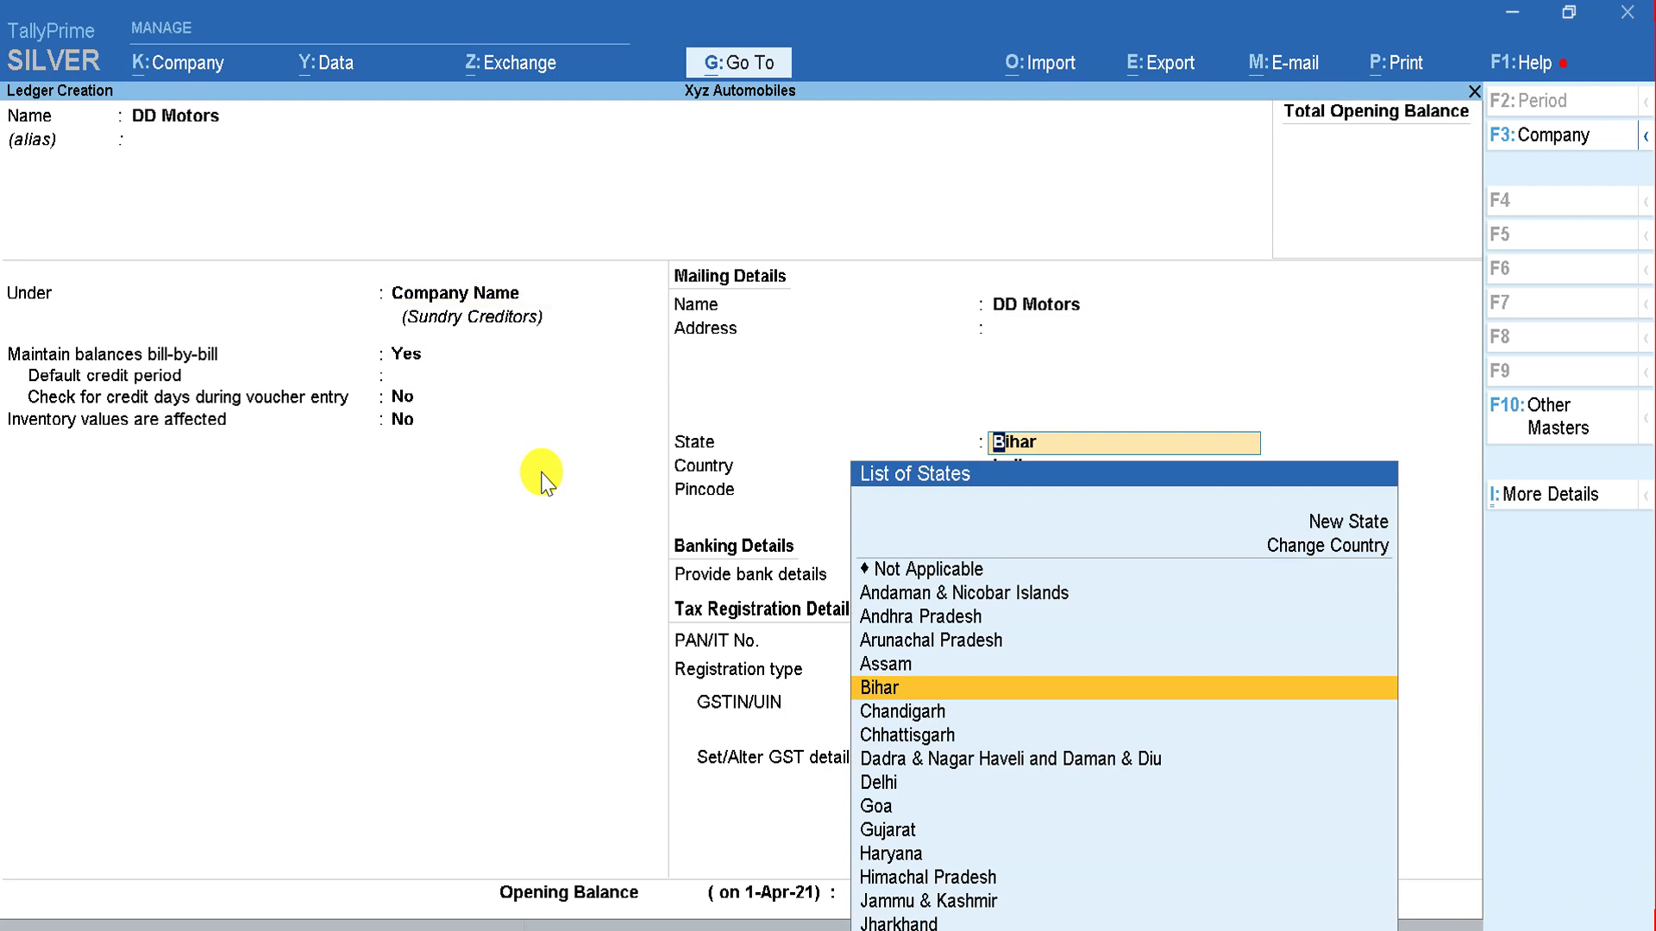
pyautogui.write('D')
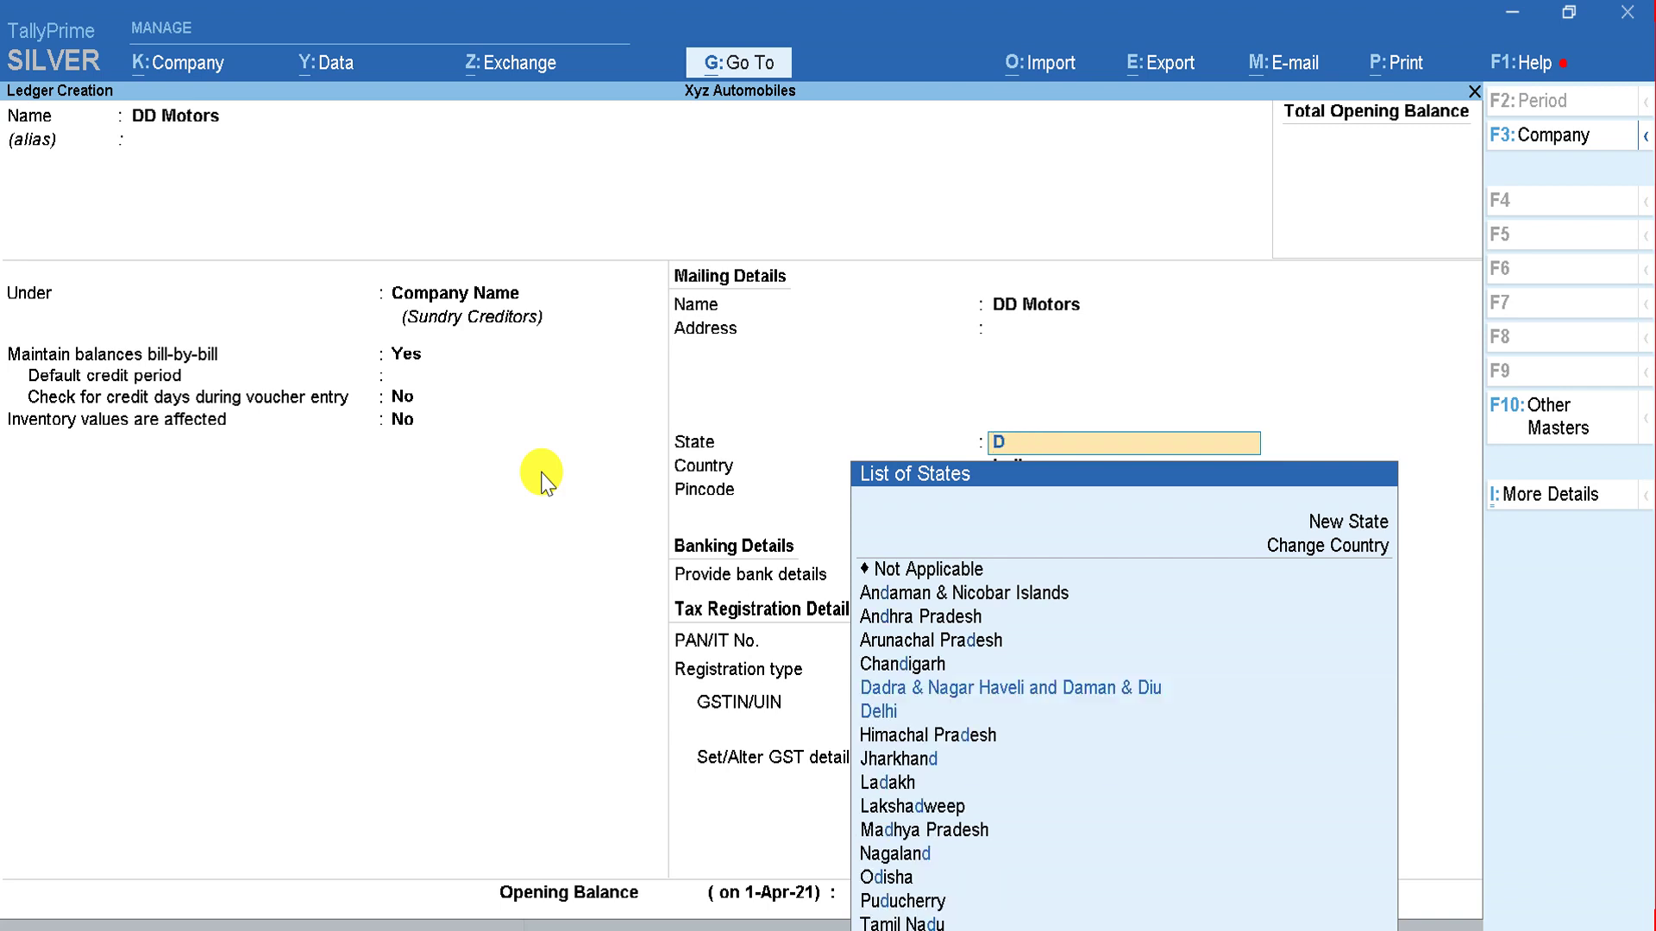
pyautogui.press('Down')
pyautogui.press('Return')
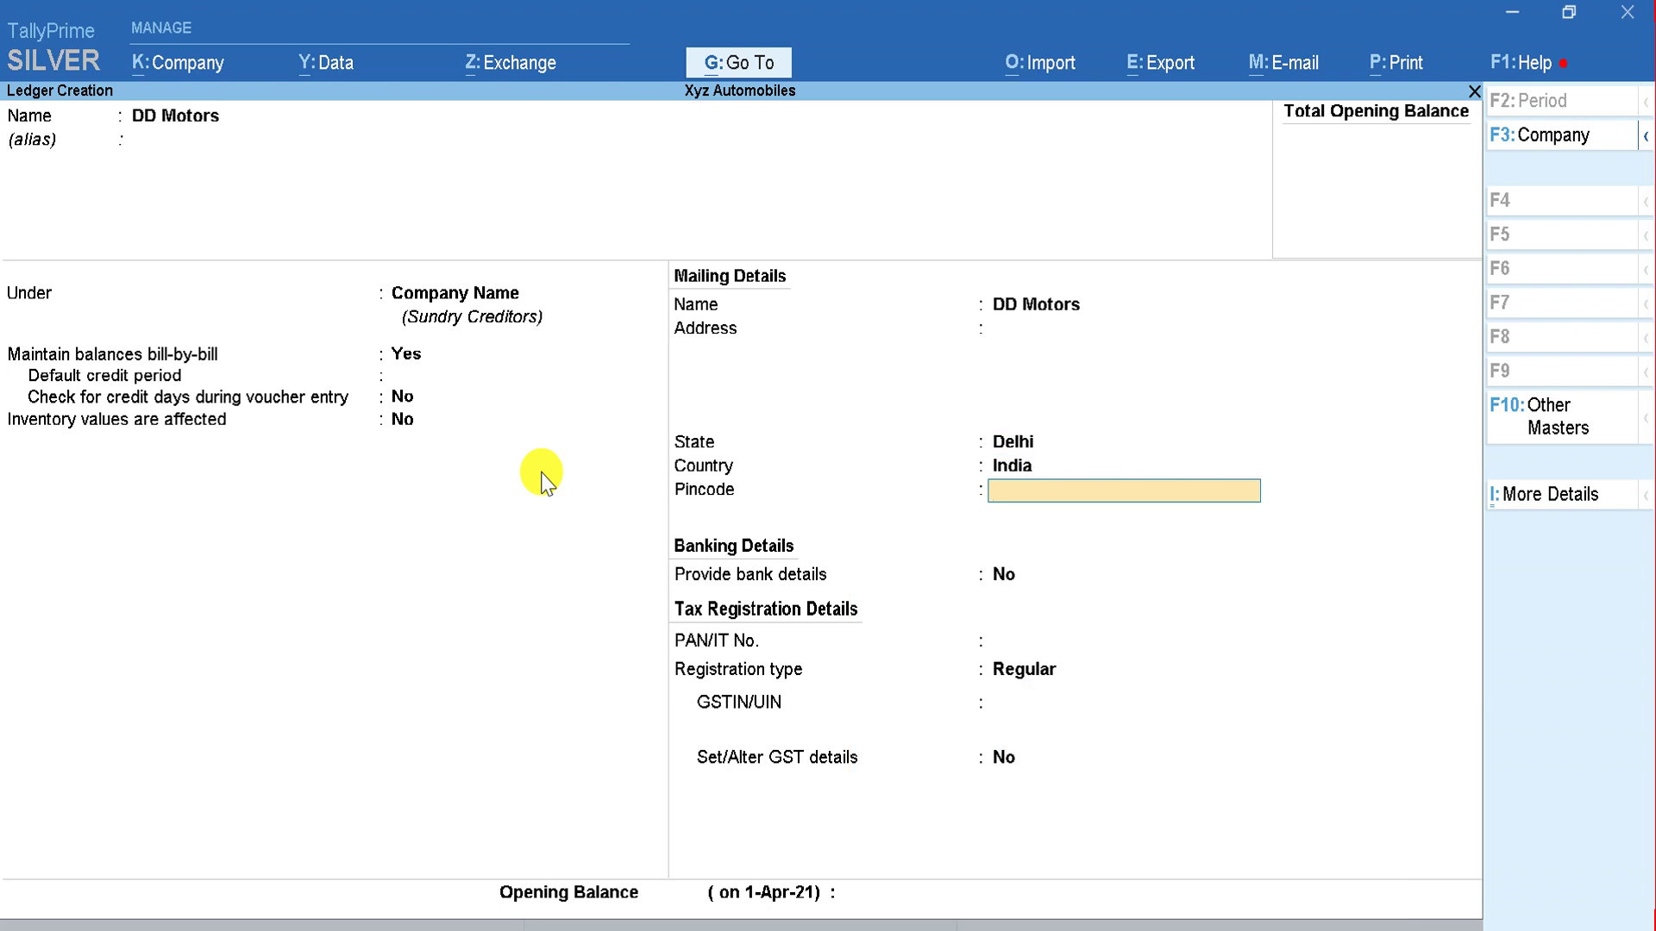
# Step: Enter pincode 110041, keep Regular registration, and save the DD Motors ledger
pyautogui.write('110041')
pyautogui.press('Return')
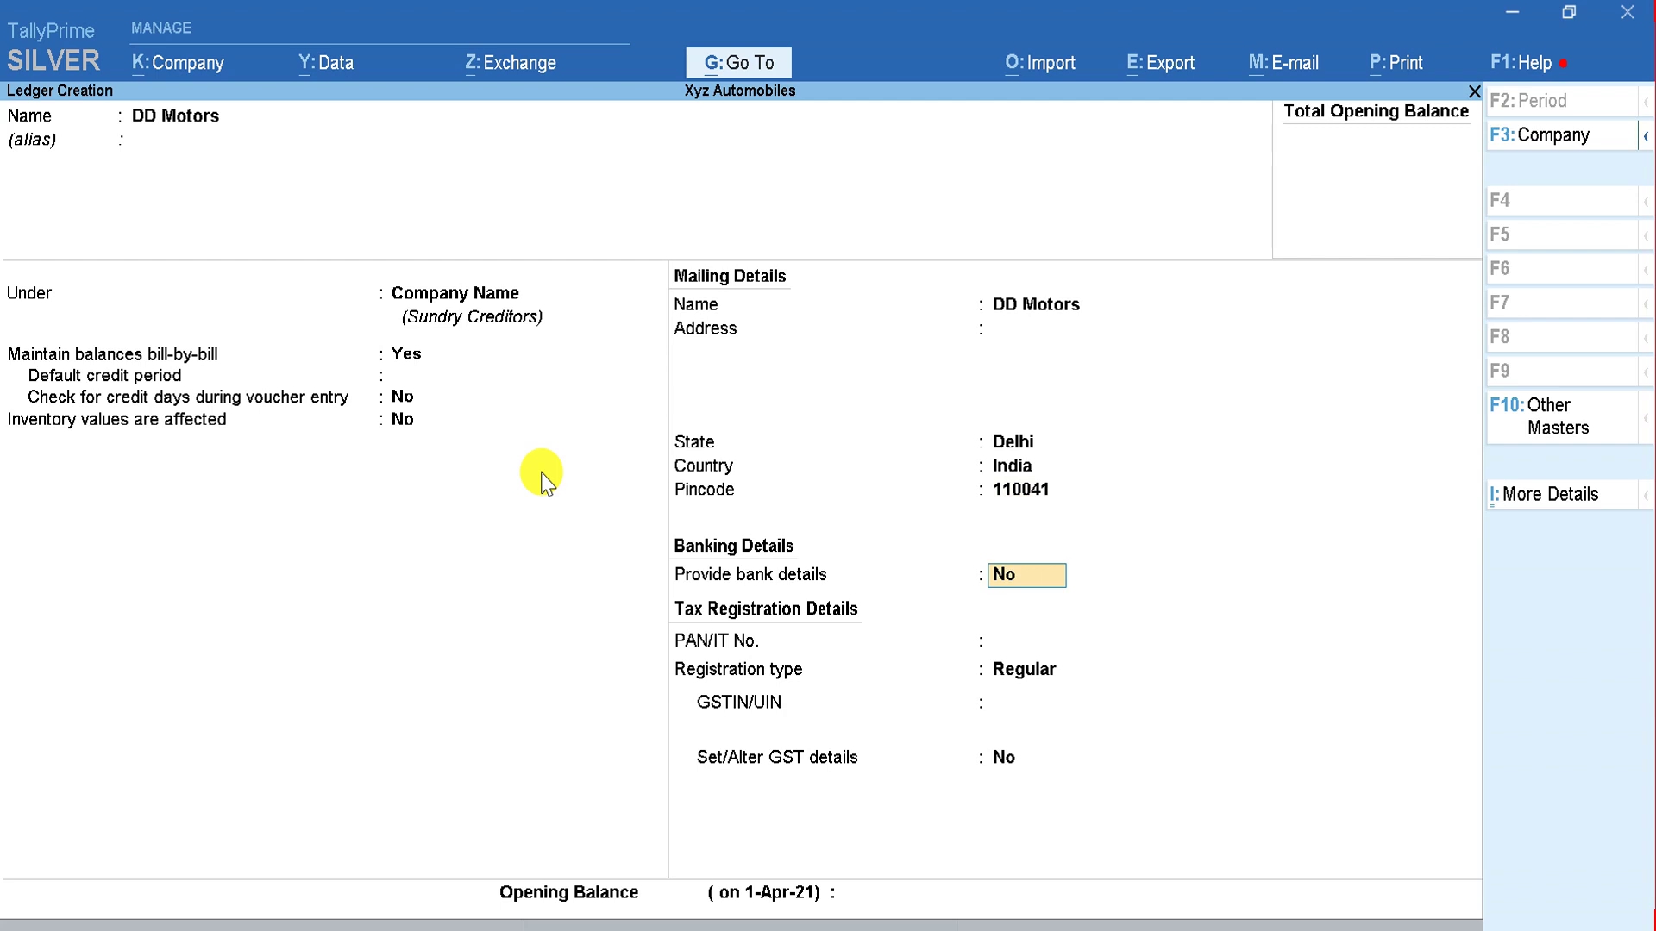
pyautogui.press('Return')
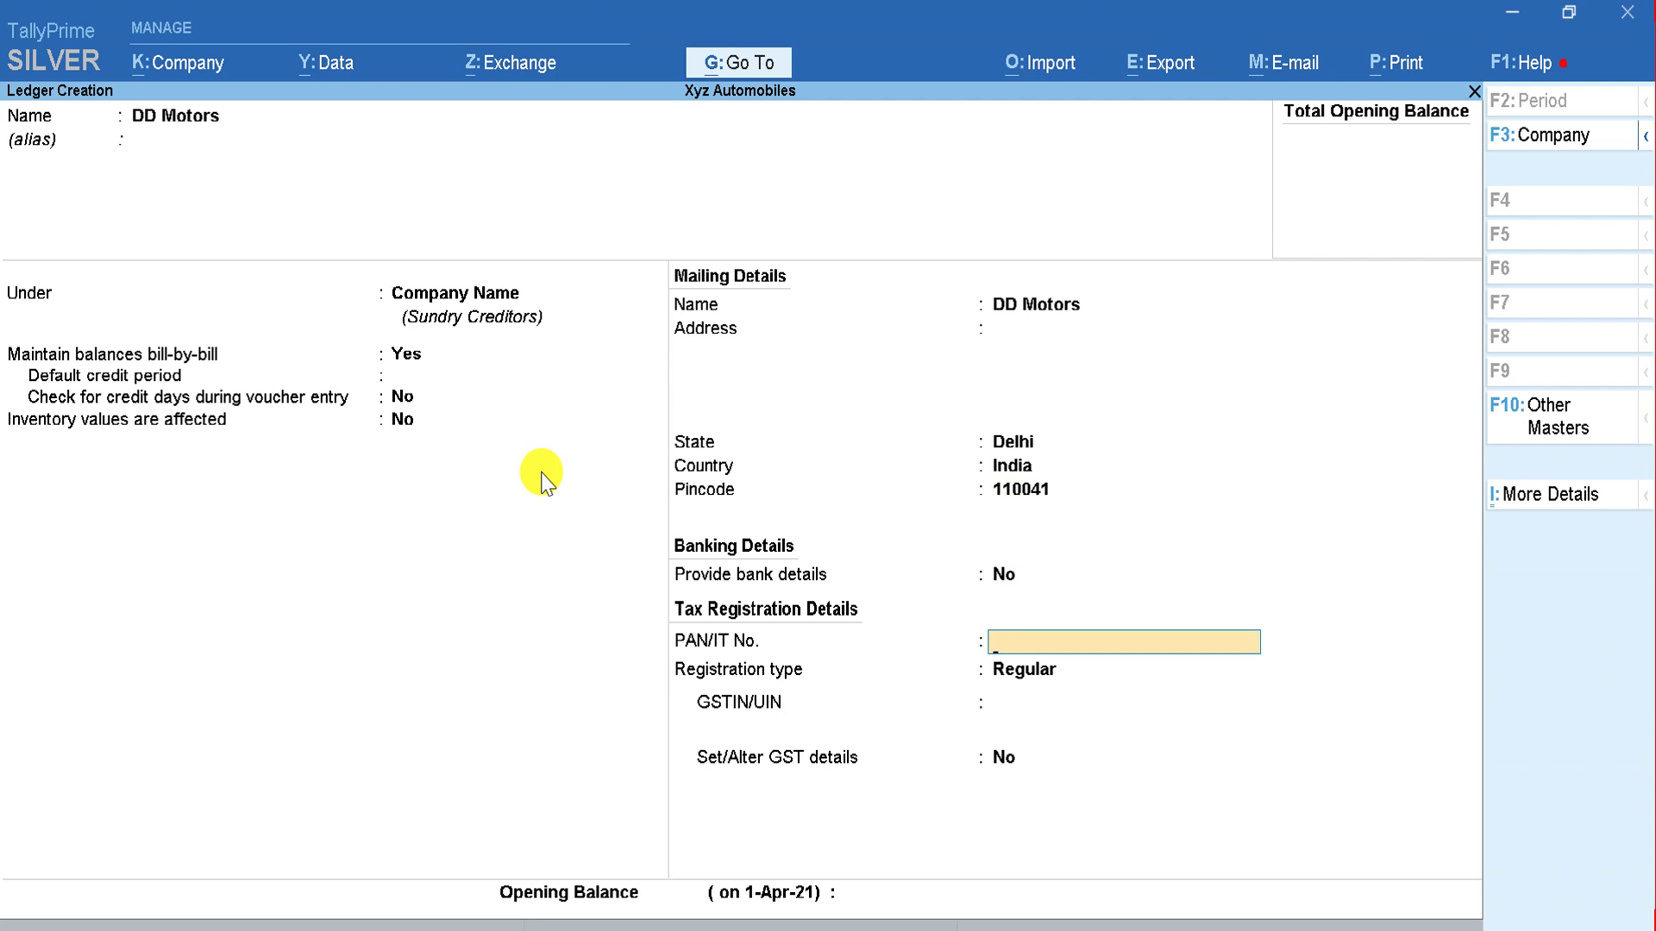
pyautogui.press('Return')
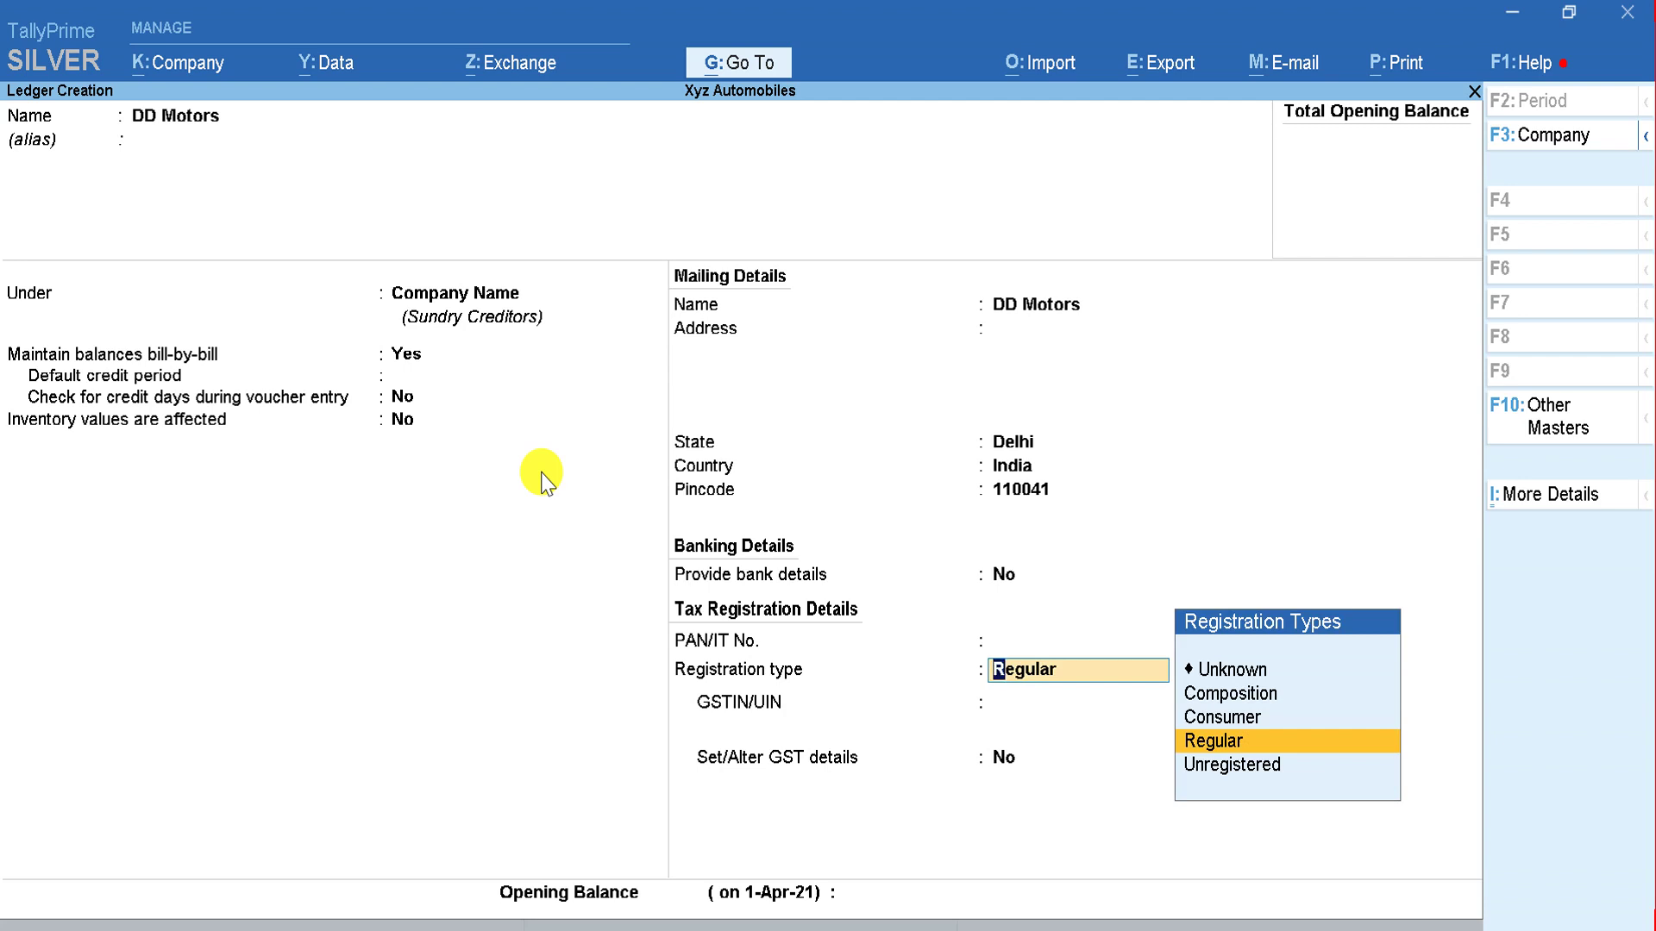
pyautogui.press('Return')
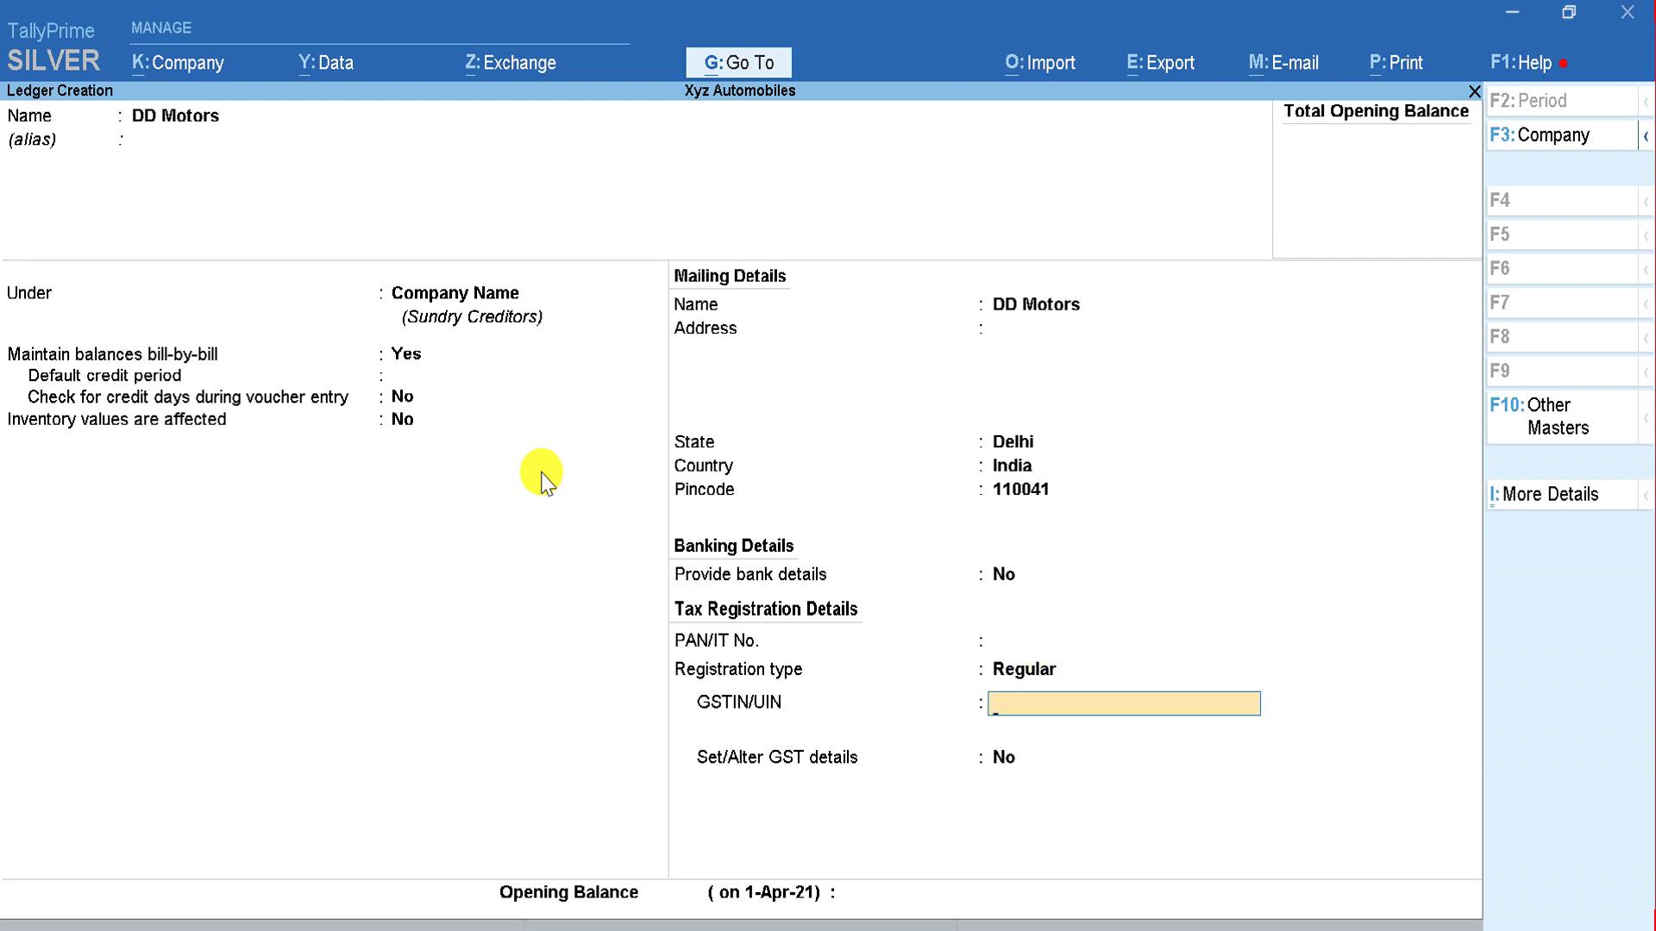
pyautogui.press('Return')
pyautogui.press('y')
pyautogui.press('Return')
pyautogui.press('Return')
pyautogui.press('Return')
pyautogui.press('Return')
pyautogui.press('Return')
pyautogui.press('Return')
pyautogui.press('Return')
pyautogui.press('Return')
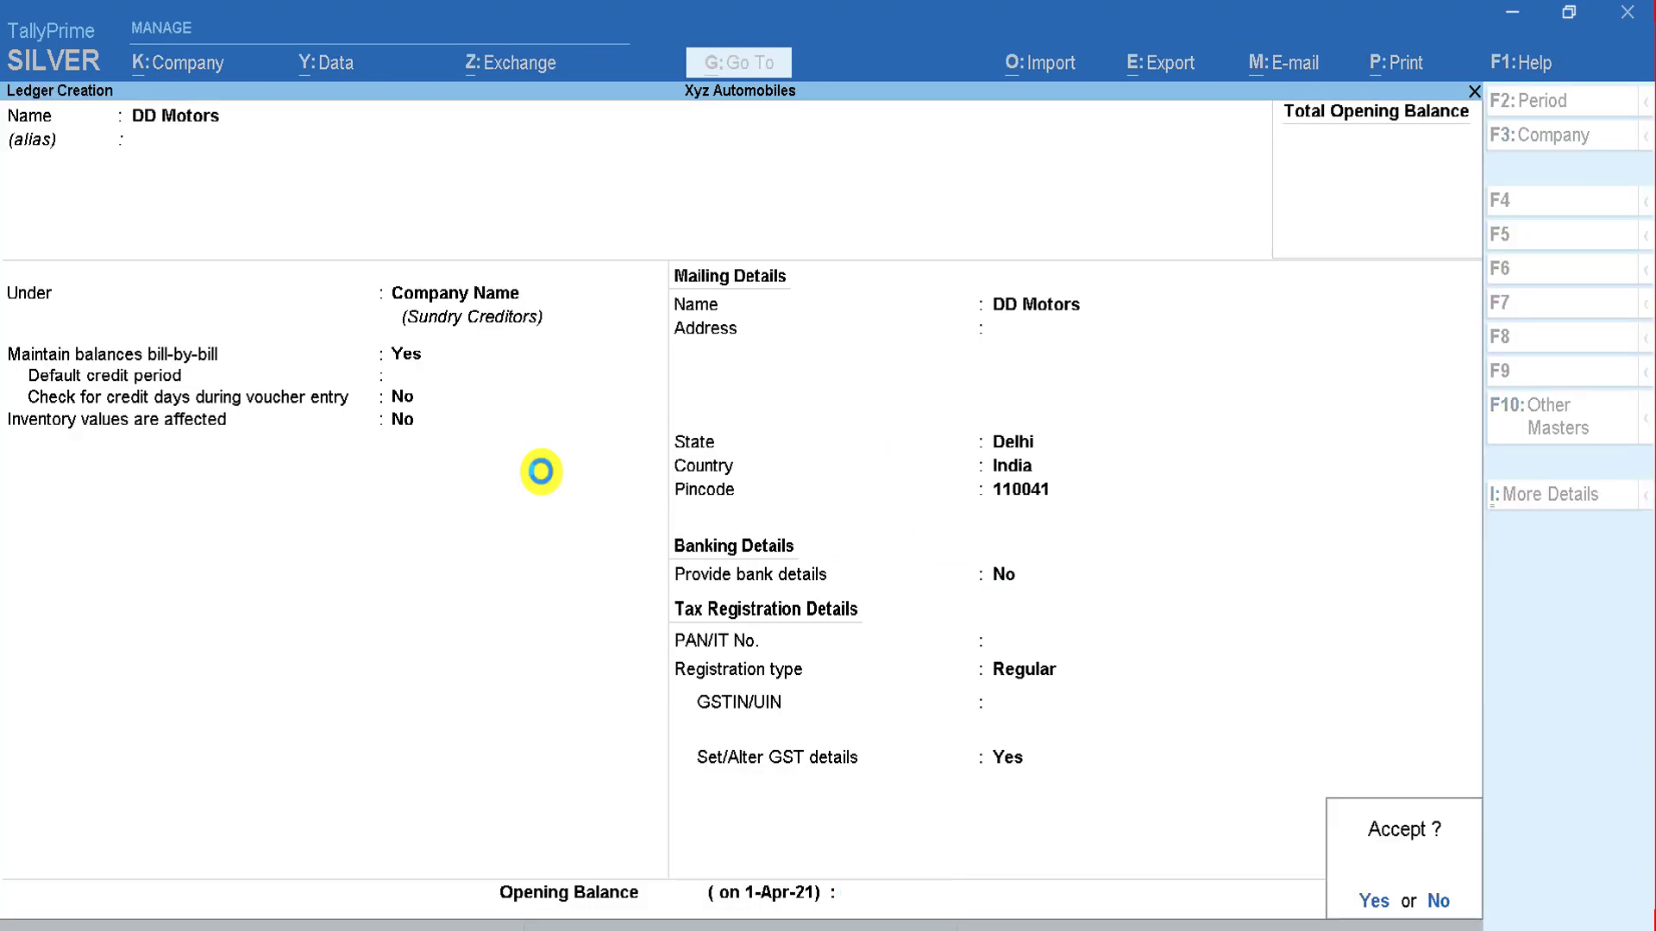
pyautogui.press('Return')
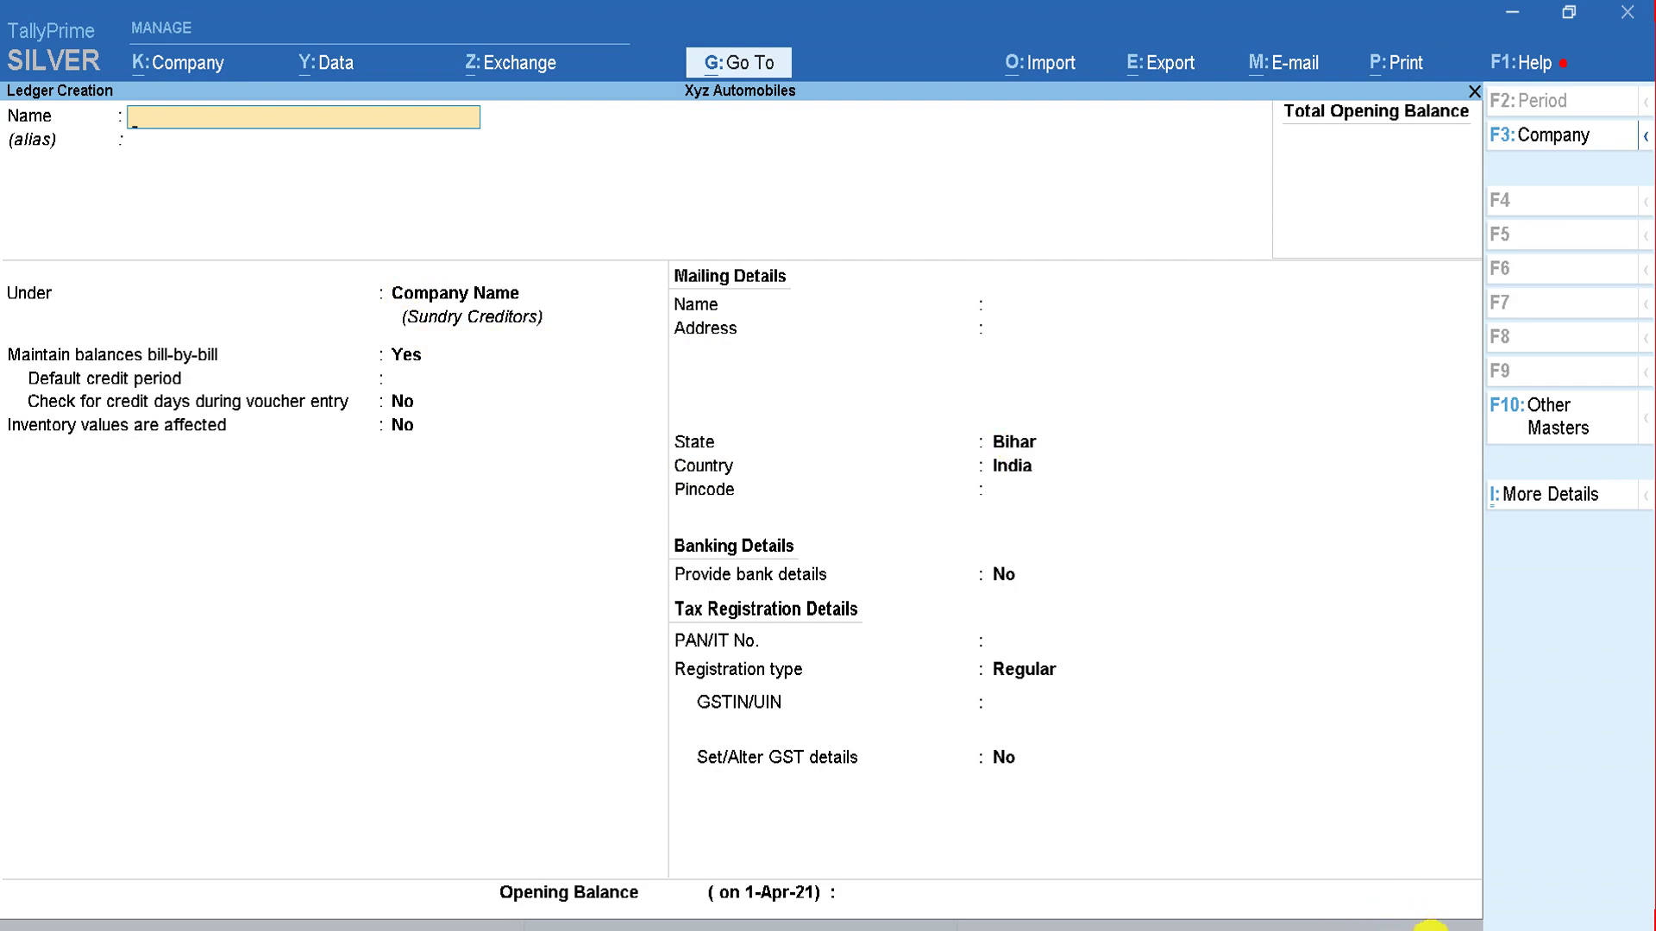
pyautogui.hotkey('alt', 'Tab')
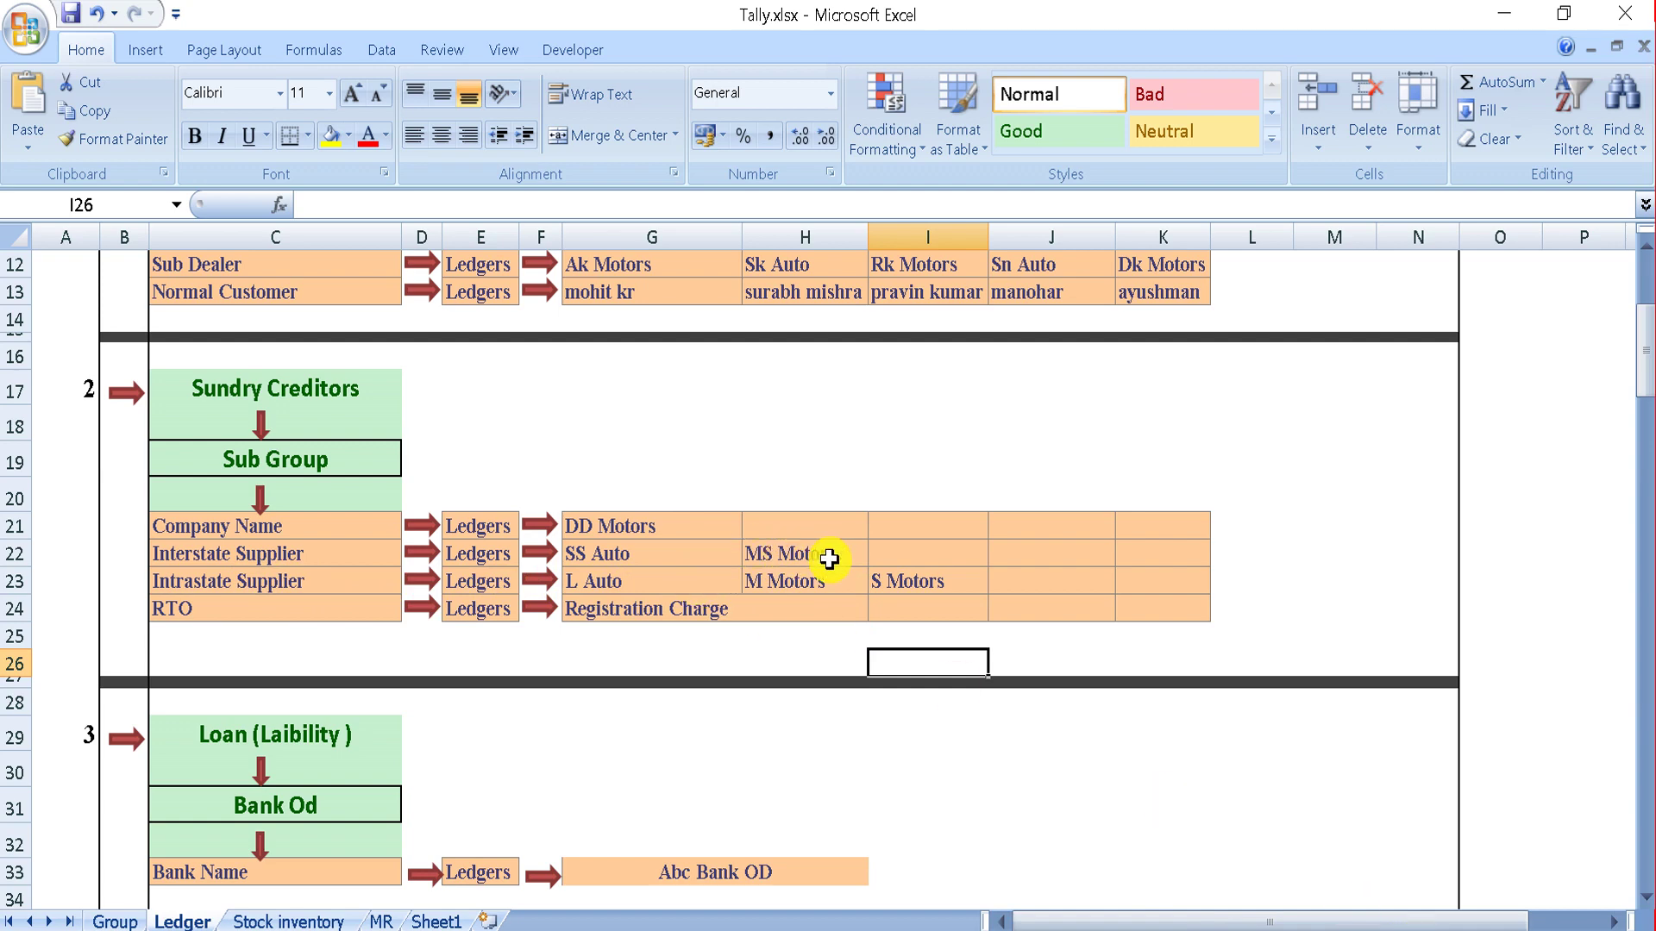
# Step: Create the Ms Motors ledger under the Interstate Supplier group
pyautogui.hotkey('alt', 'Tab')
pyautogui.write('Ms')
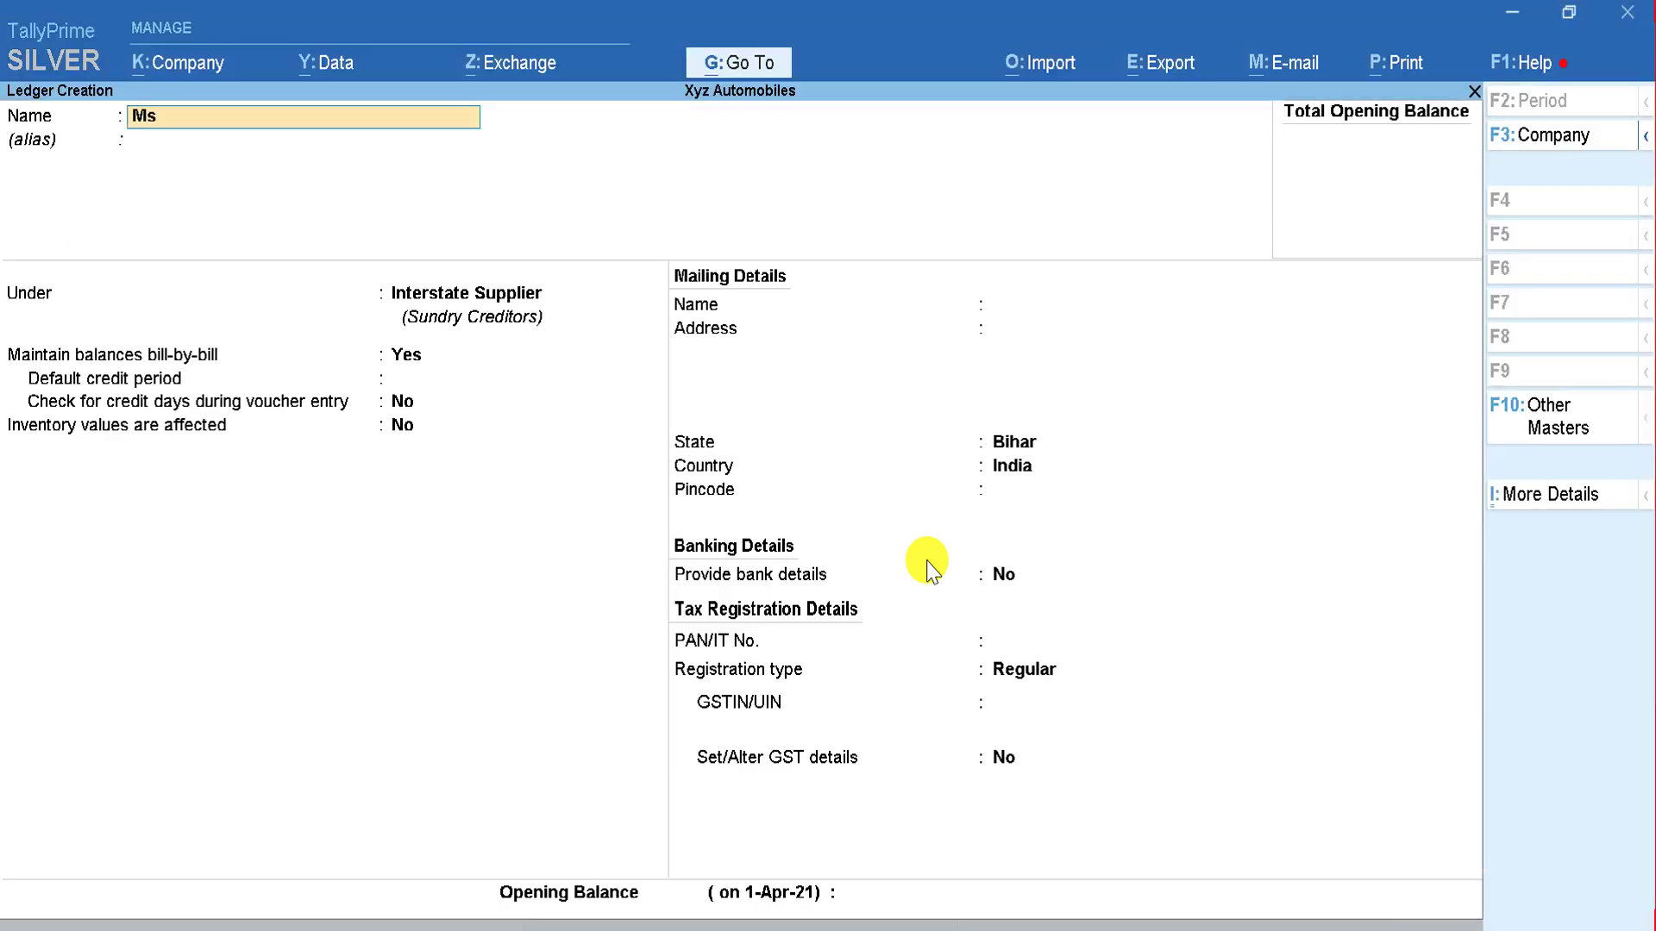
pyautogui.write(' Motors')
pyautogui.press('Return')
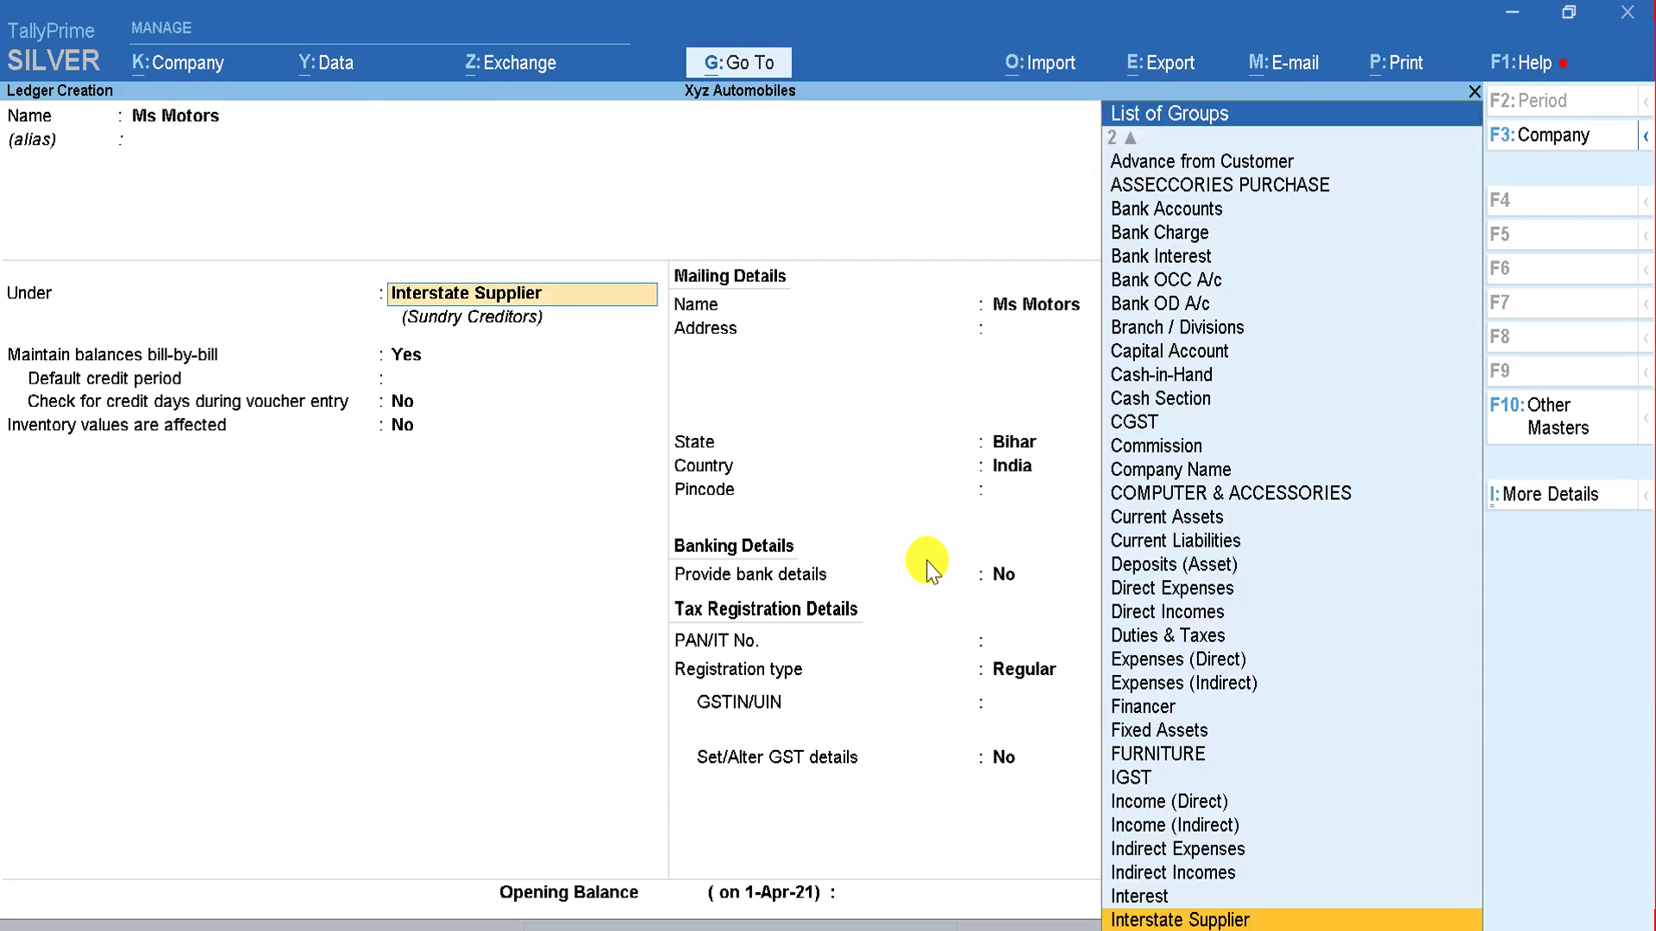
pyautogui.press('Return')
pyautogui.press('BackSpace')
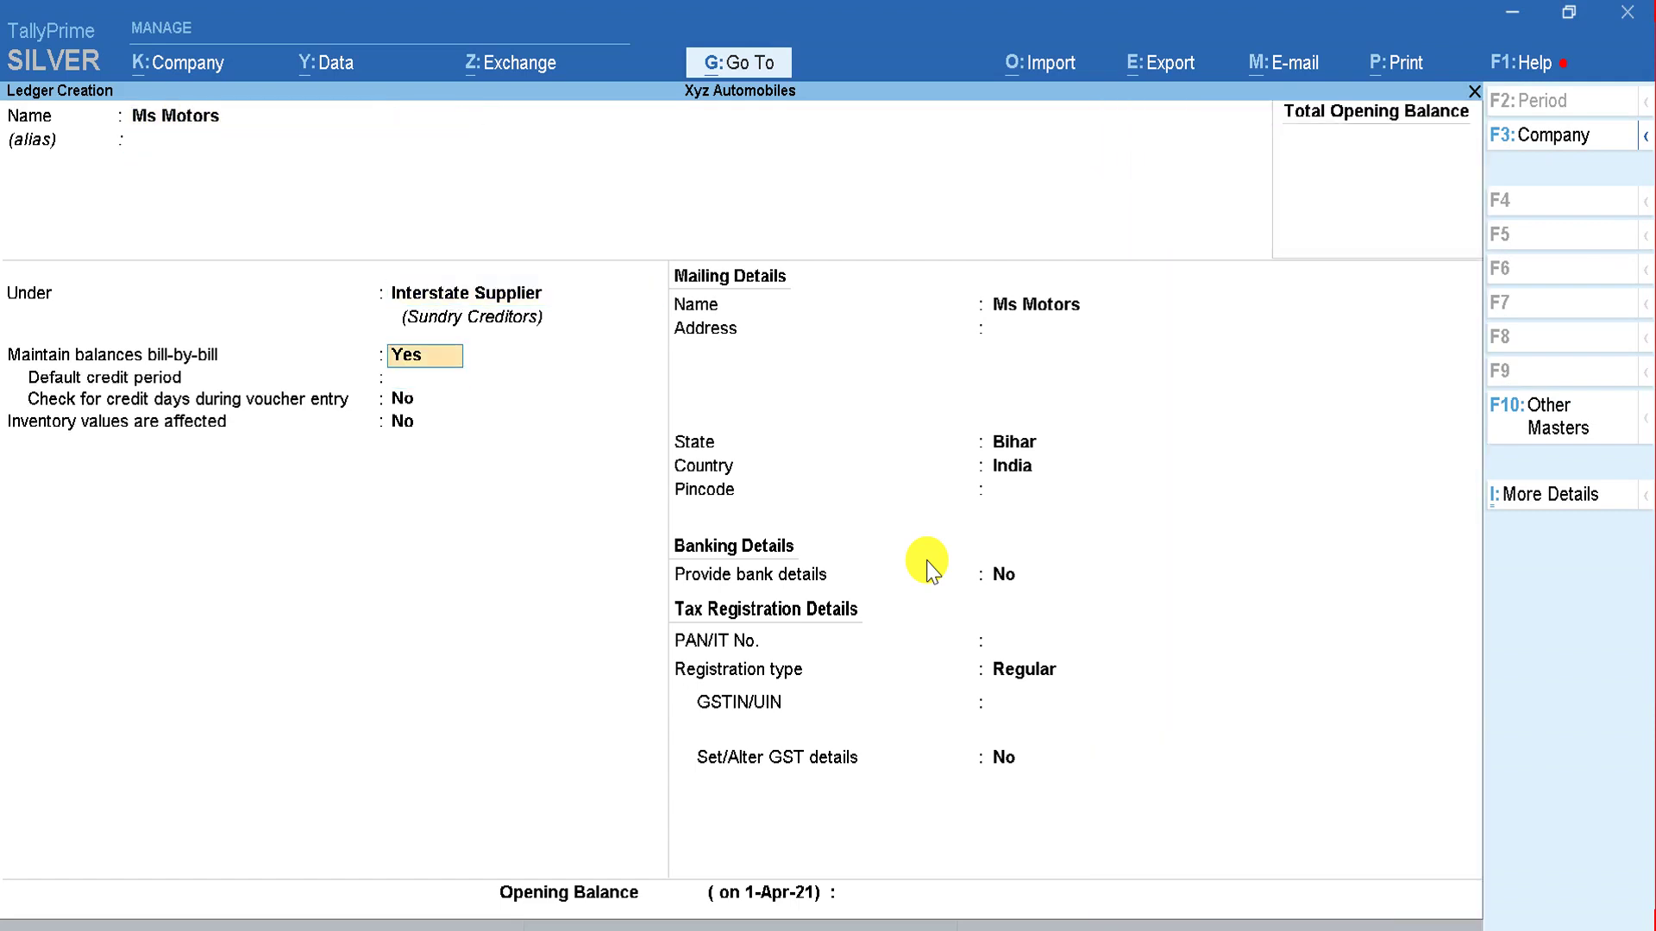
pyautogui.press('BackSpace')
pyautogui.press('Return')
pyautogui.press('Return')
pyautogui.press('Return')
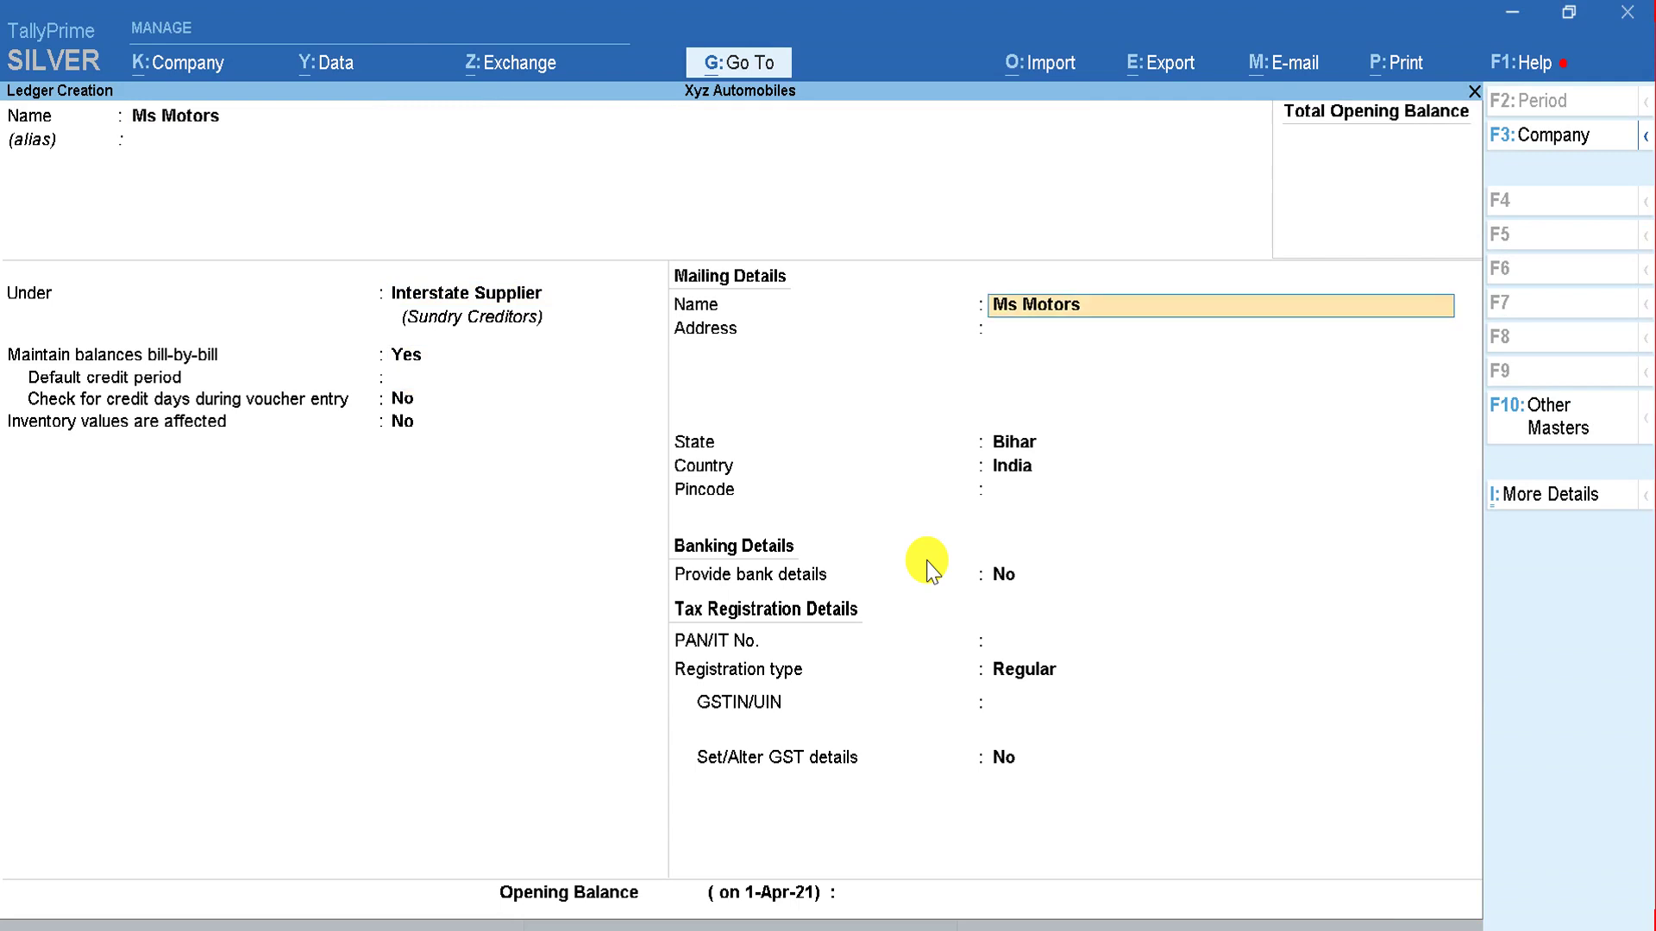
pyautogui.press('Return')
pyautogui.press('Return')
pyautogui.press('Return')
# Step: Set Ms Motors' state to Chandigarh, keep Regular registration, and save the ledger
pyautogui.press('BackSpace')
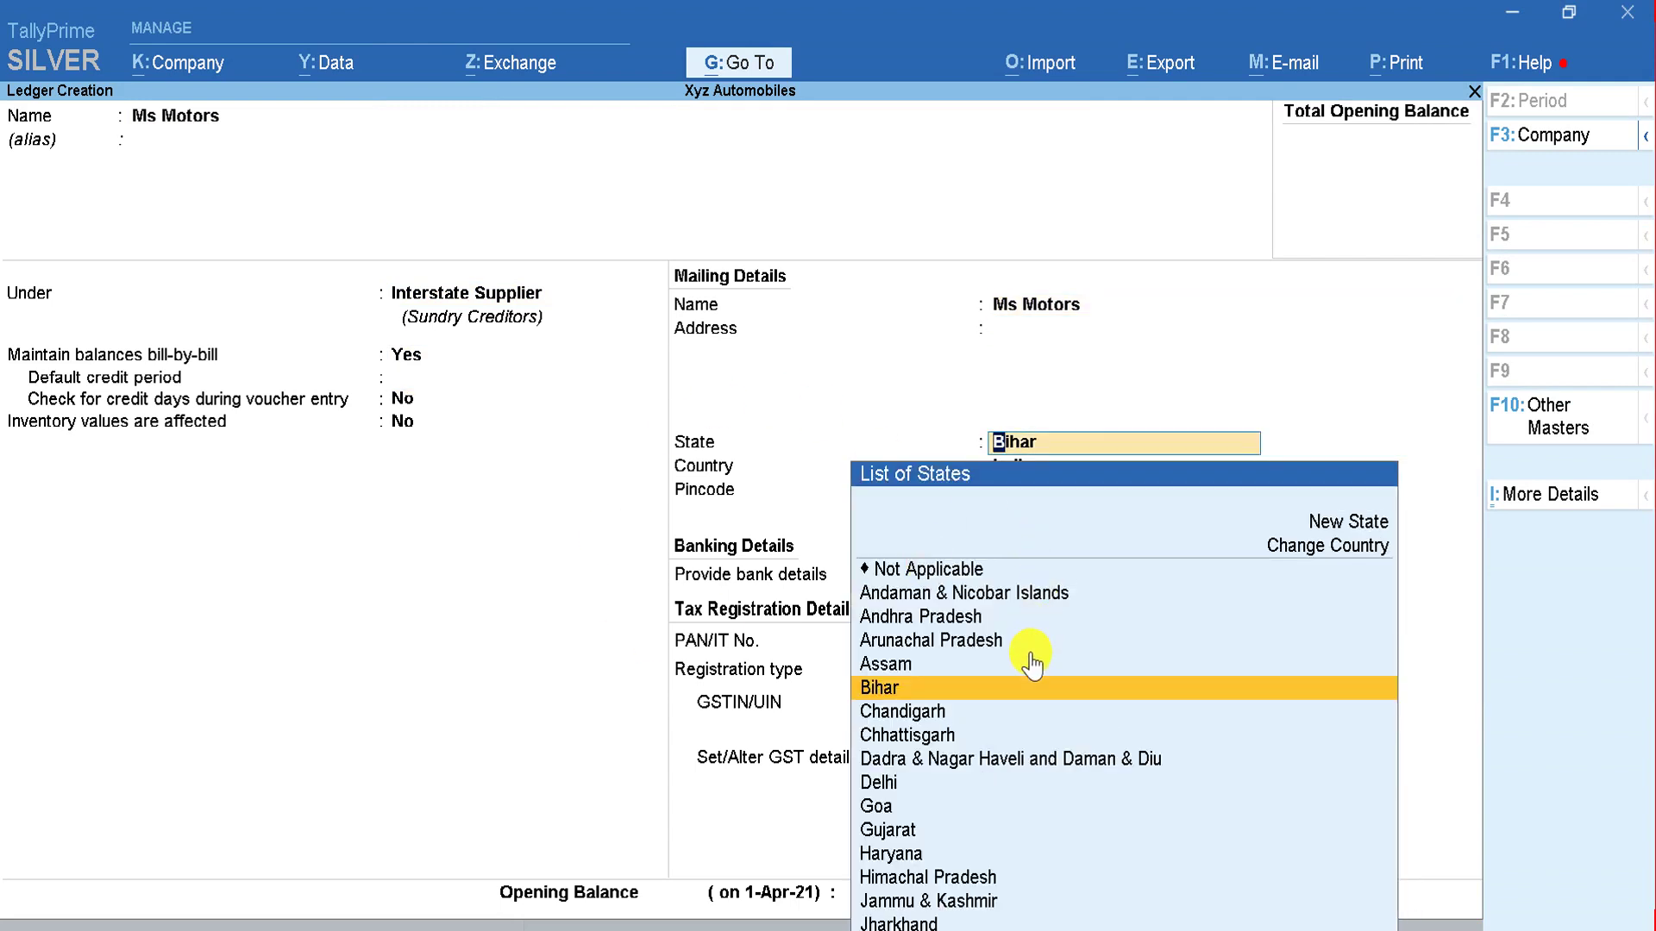
pyautogui.press('Down')
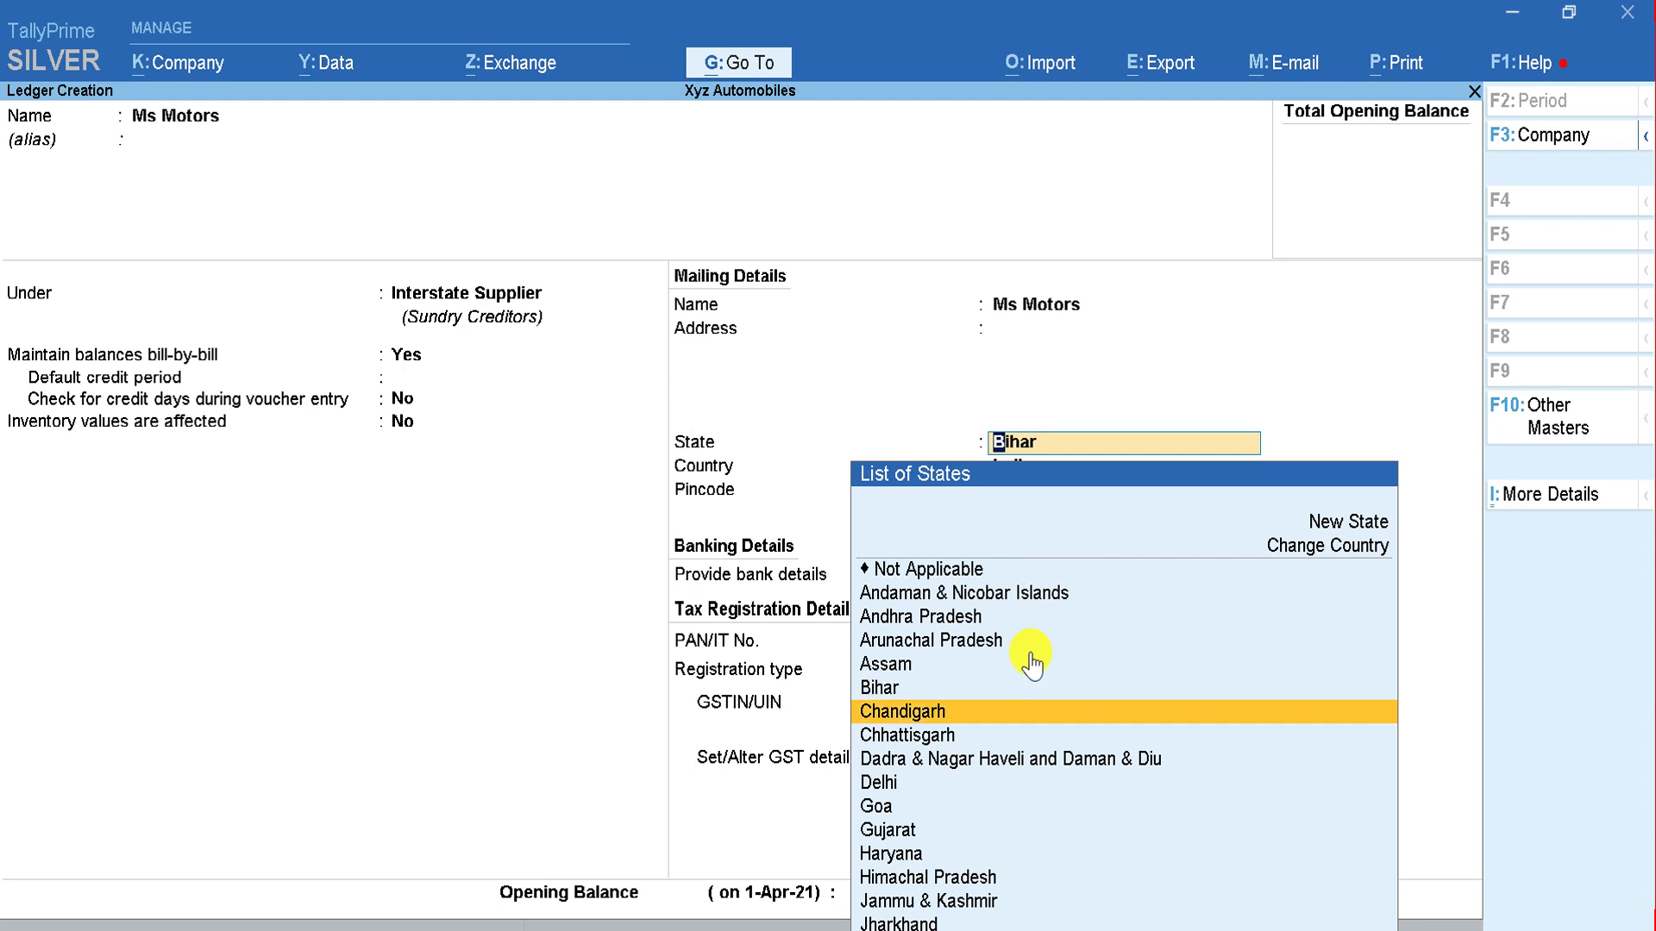
pyautogui.press('Return')
pyautogui.press('Return')
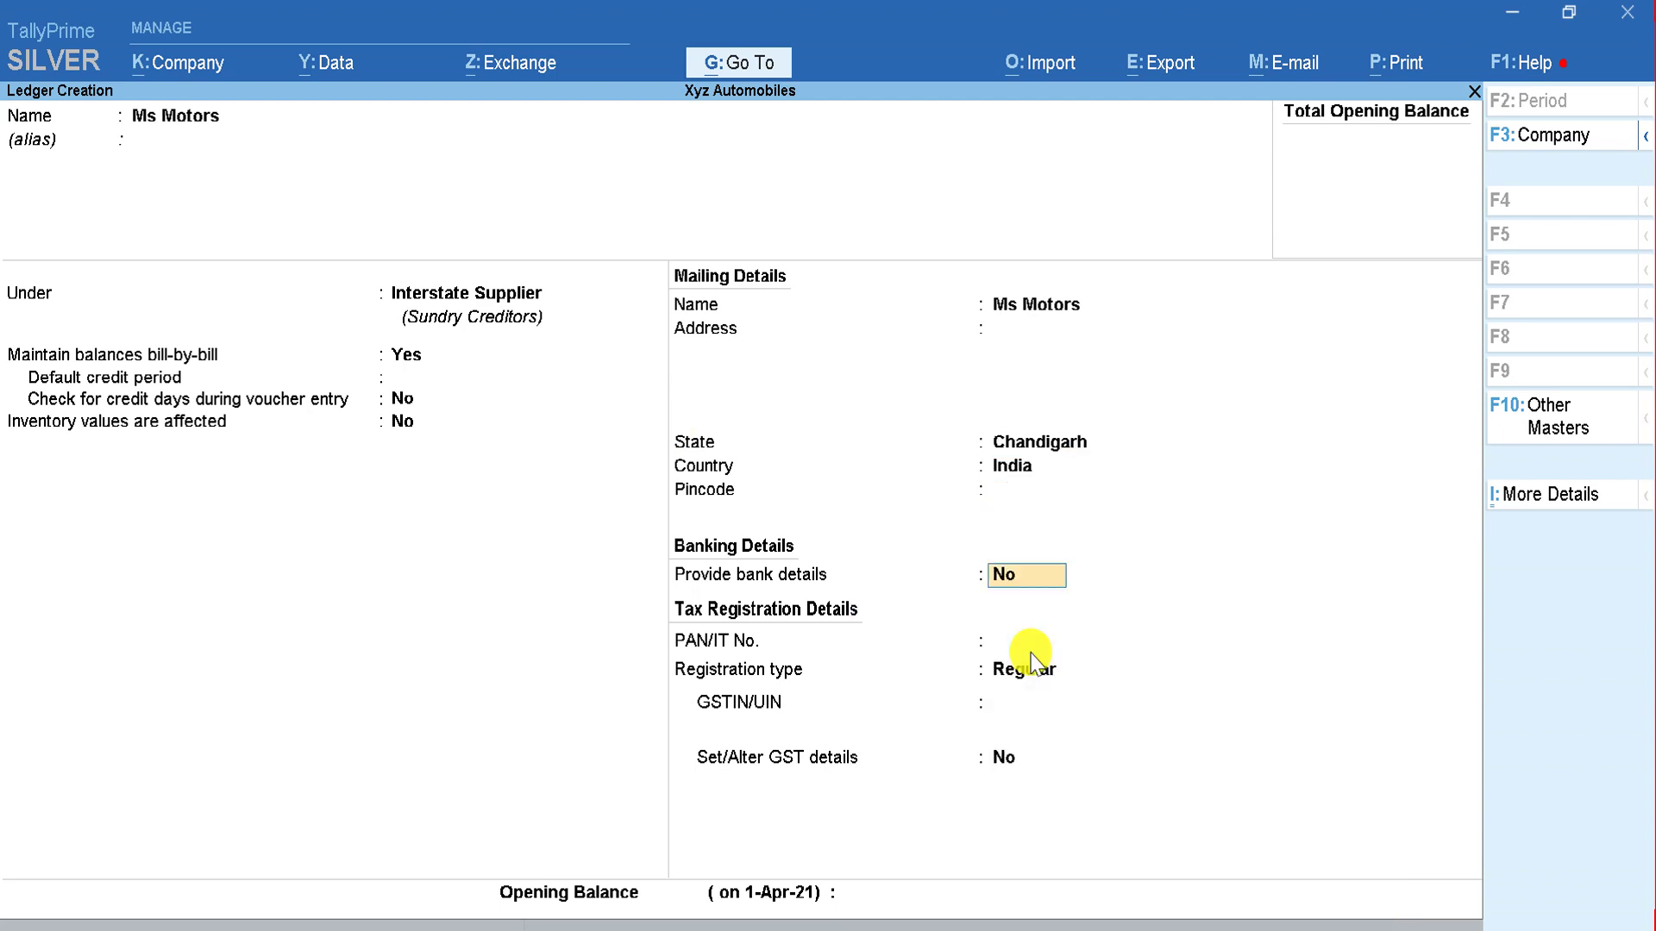
pyautogui.press('BackSpace')
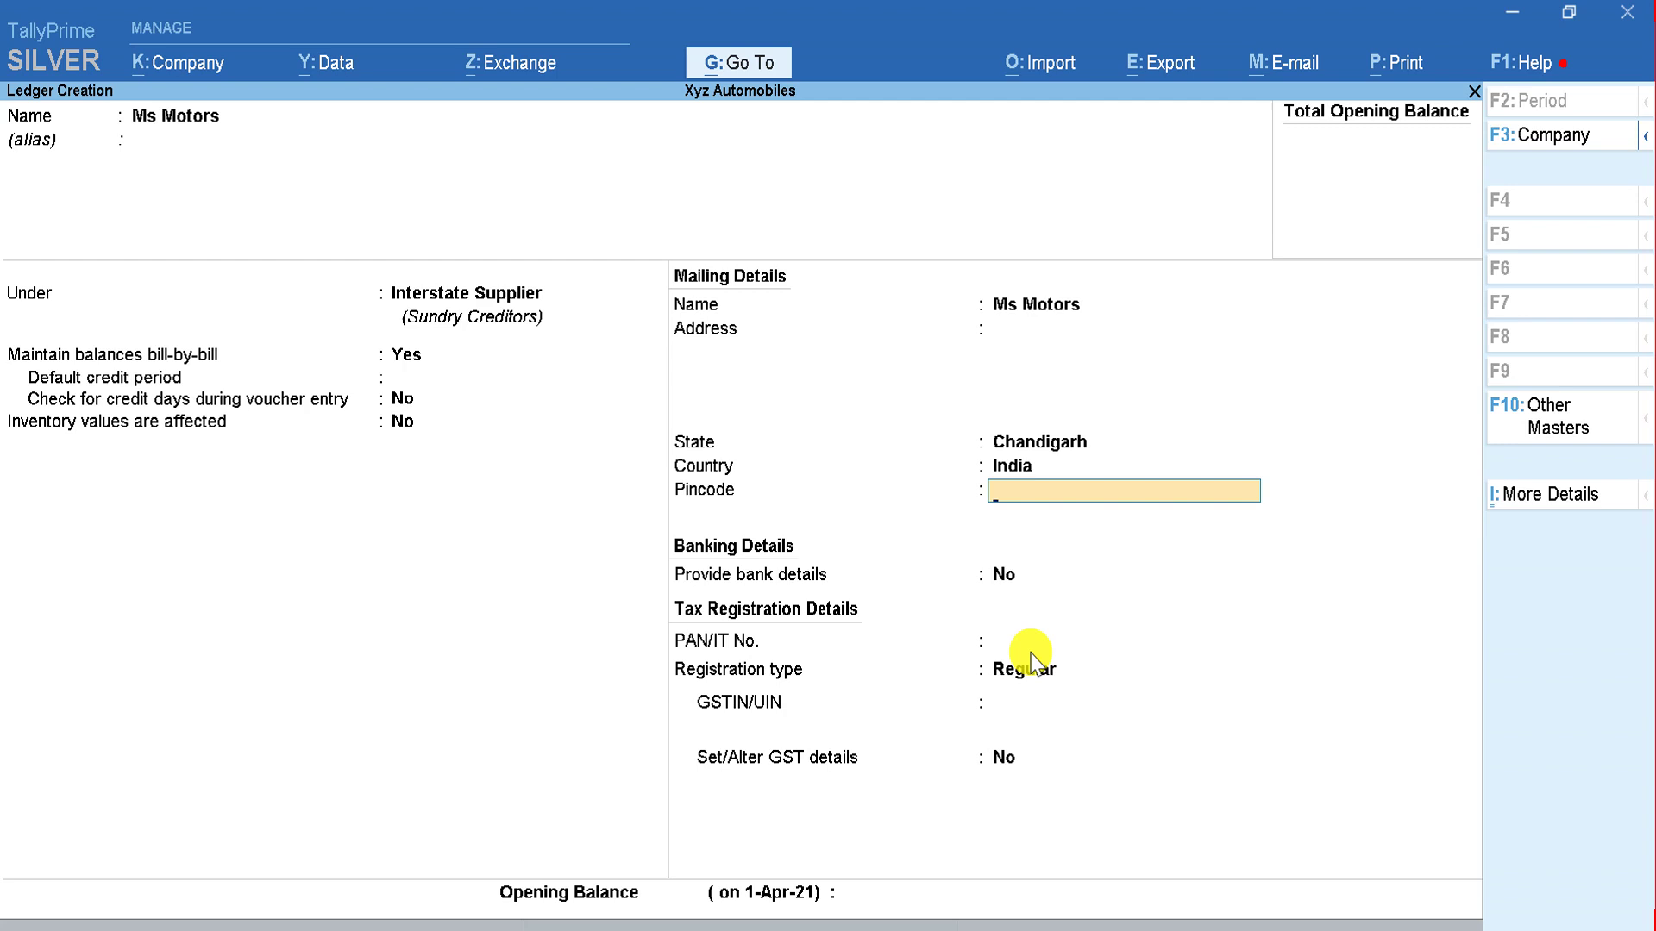
pyautogui.press('Return')
pyautogui.press('Return')
pyautogui.press('Return')
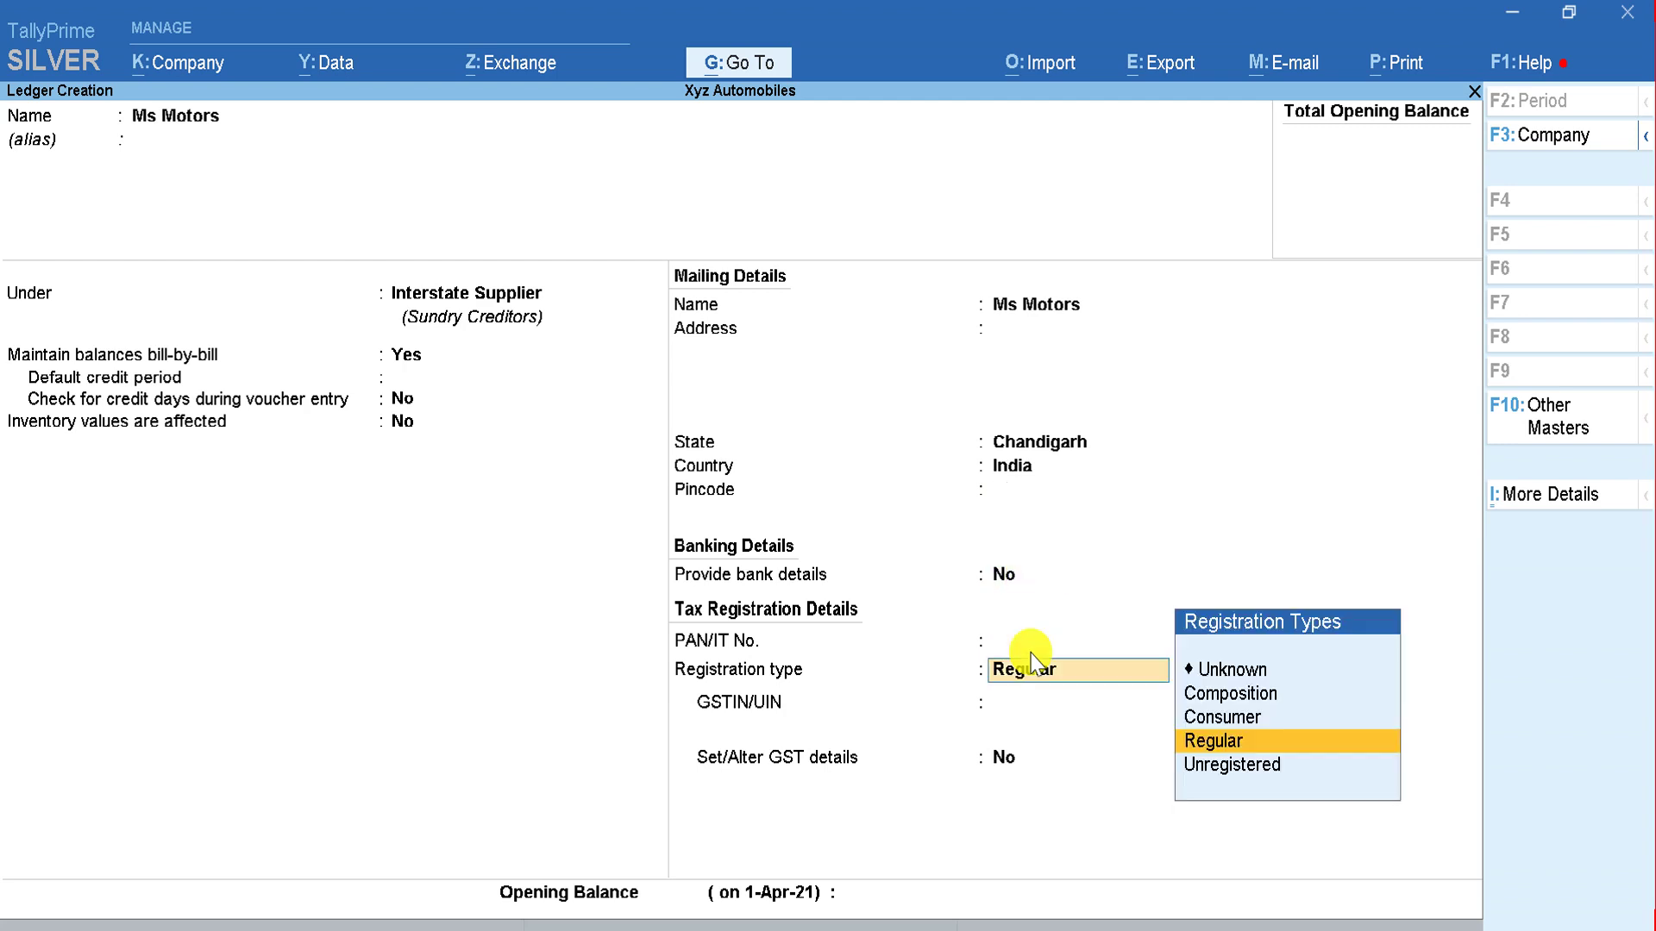
pyautogui.press('Return')
pyautogui.press('Return')
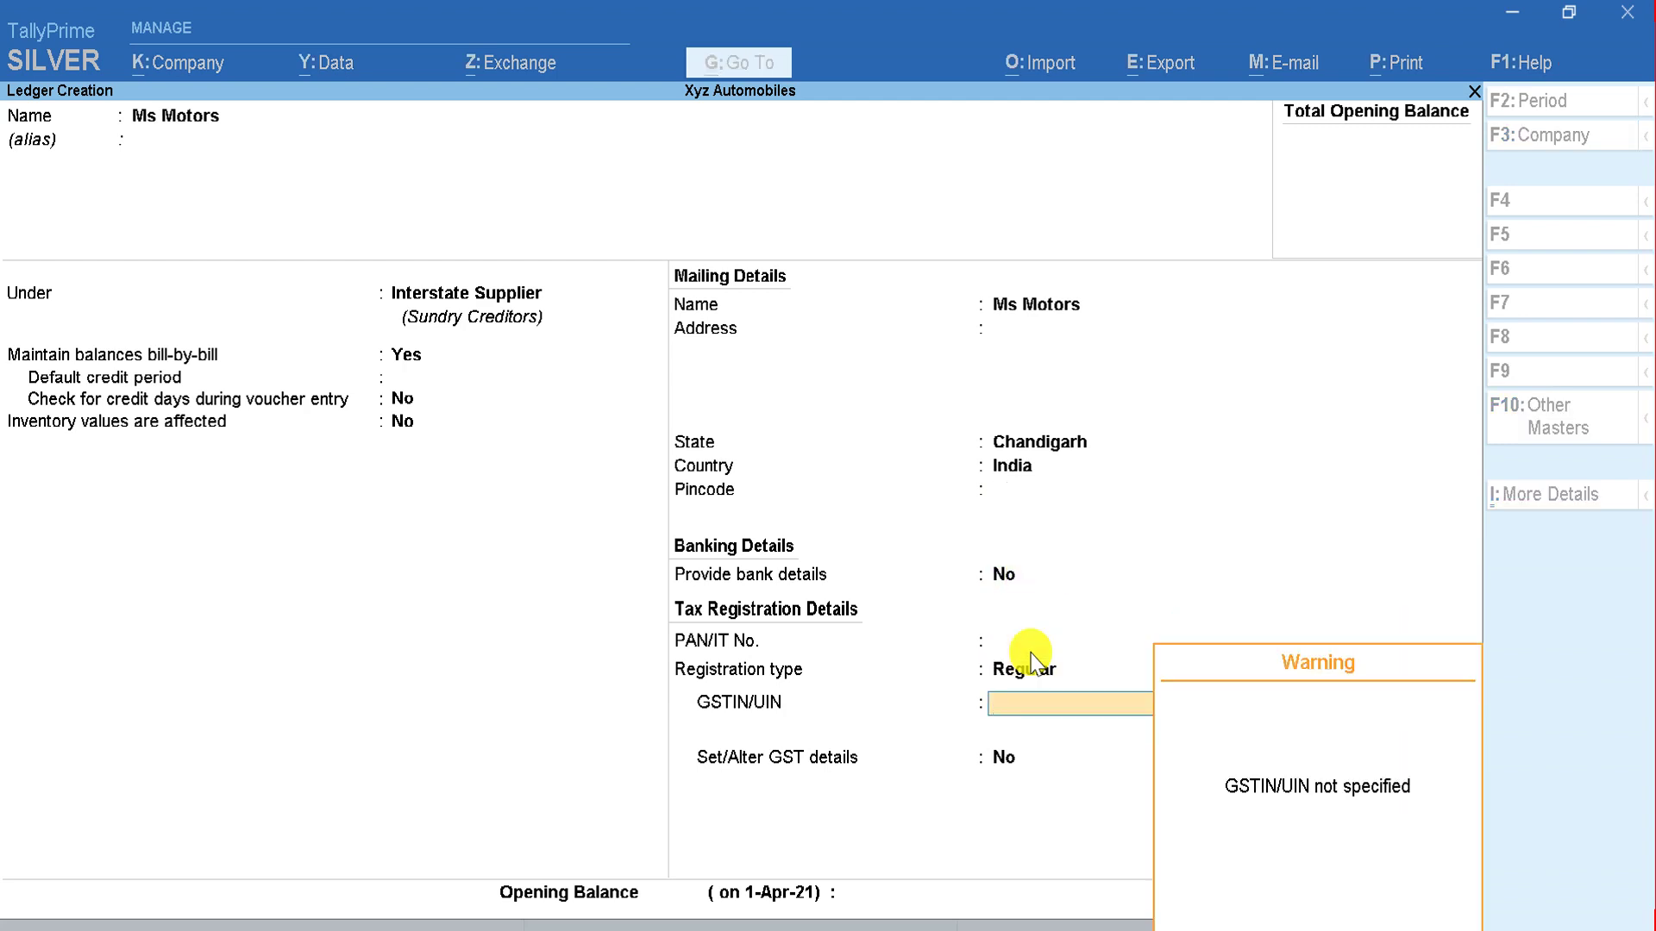
pyautogui.press('Return')
pyautogui.press('Return')
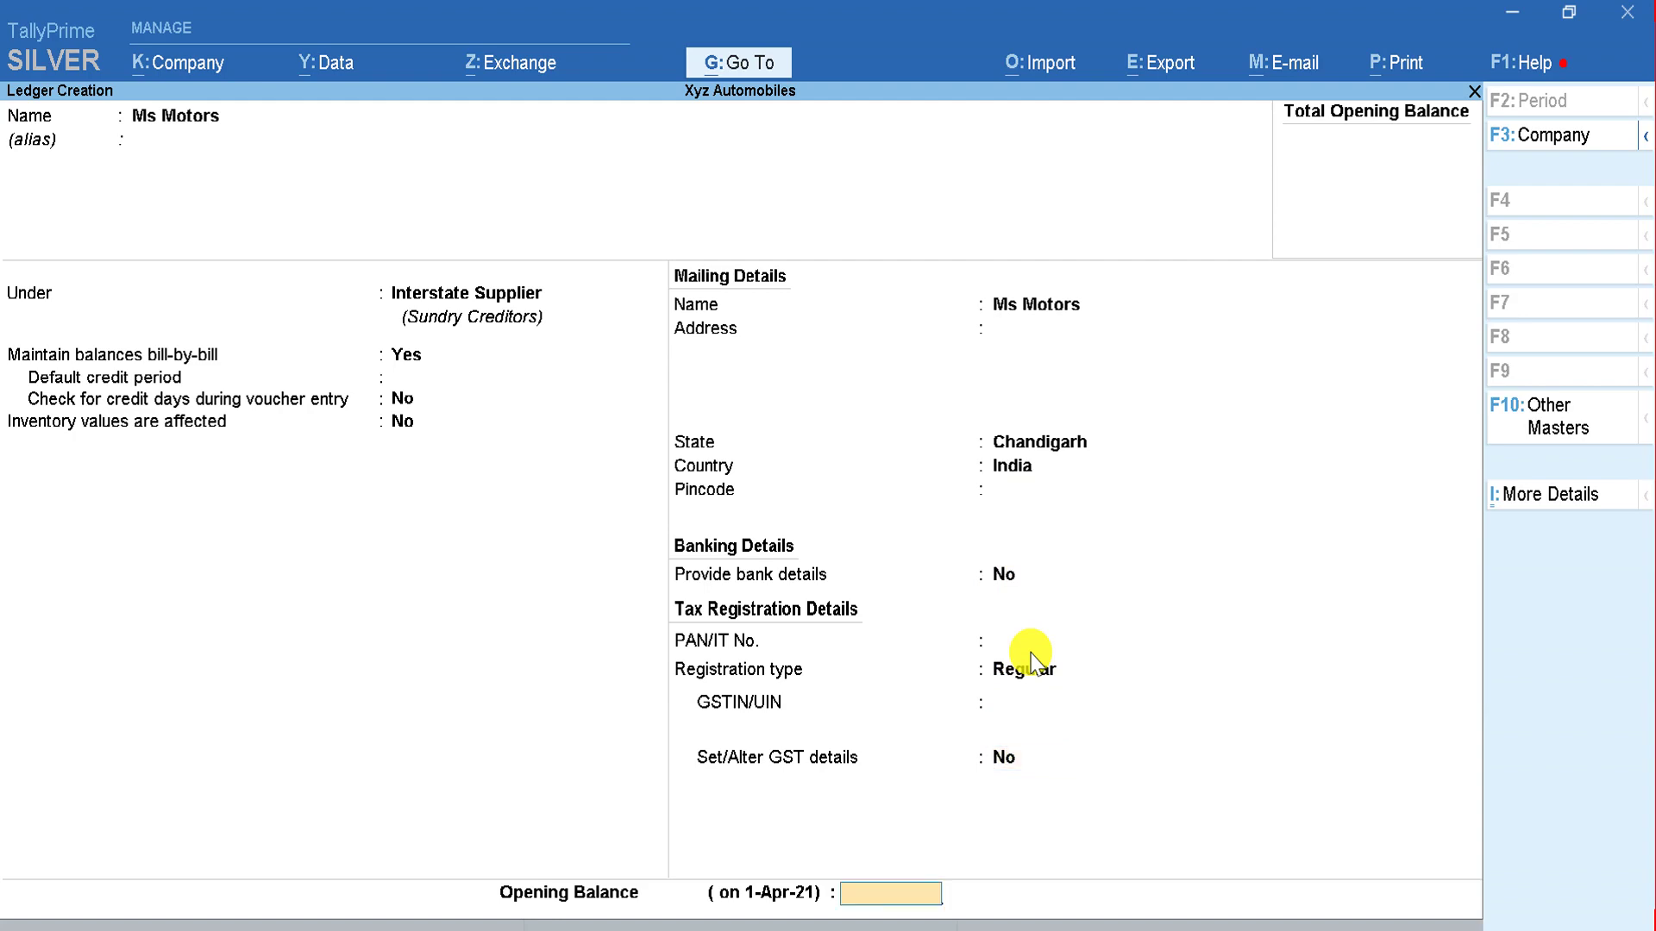
pyautogui.press('Return')
pyautogui.press('Return')
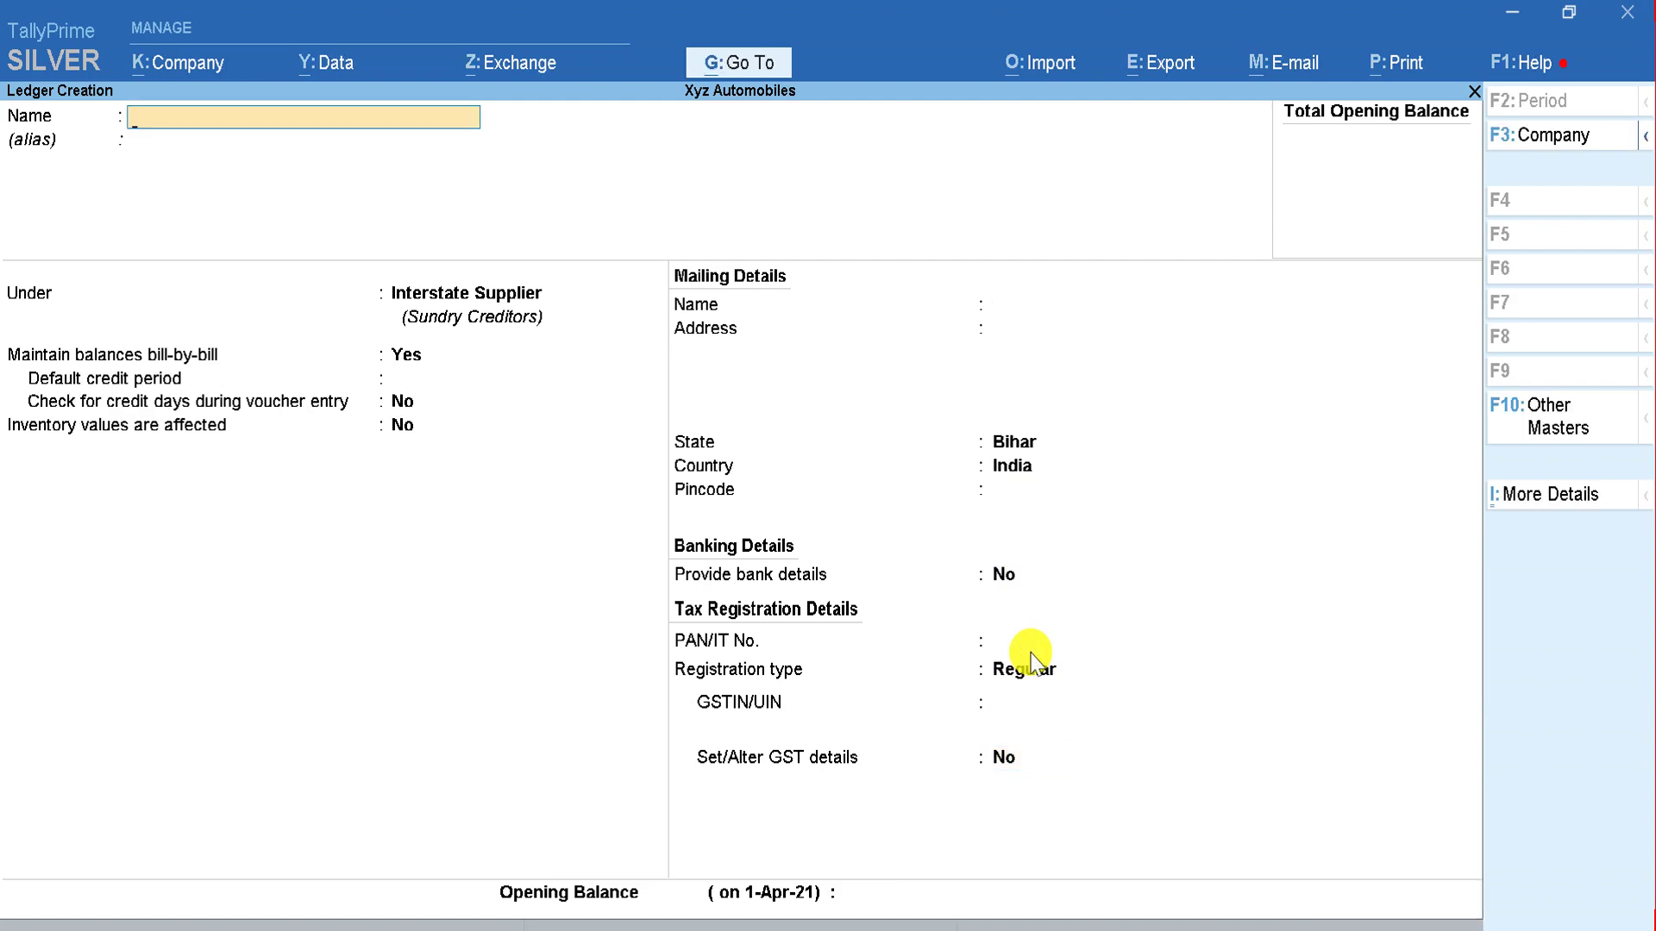
pyautogui.hotkey('alt', 'Tab')
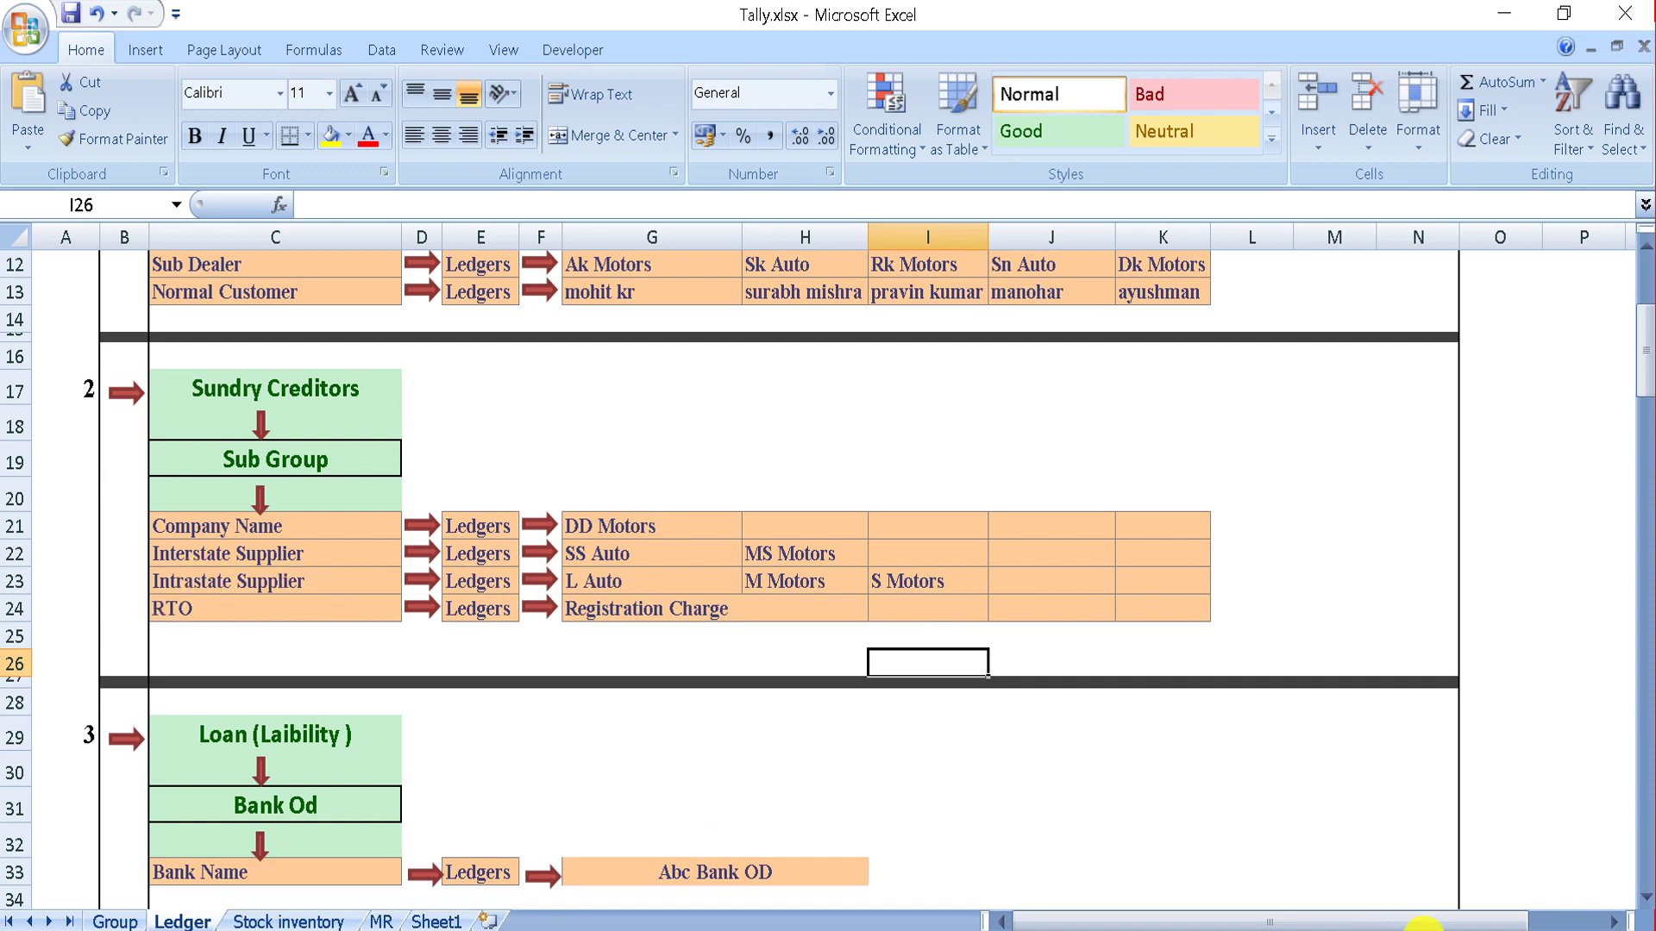
# Step: Create the L Auto ledger under Intrastate Supplier, keeping state Bihar and Regular registration
pyautogui.hotkey('alt', 'Tab')
pyautogui.write('L Auto')
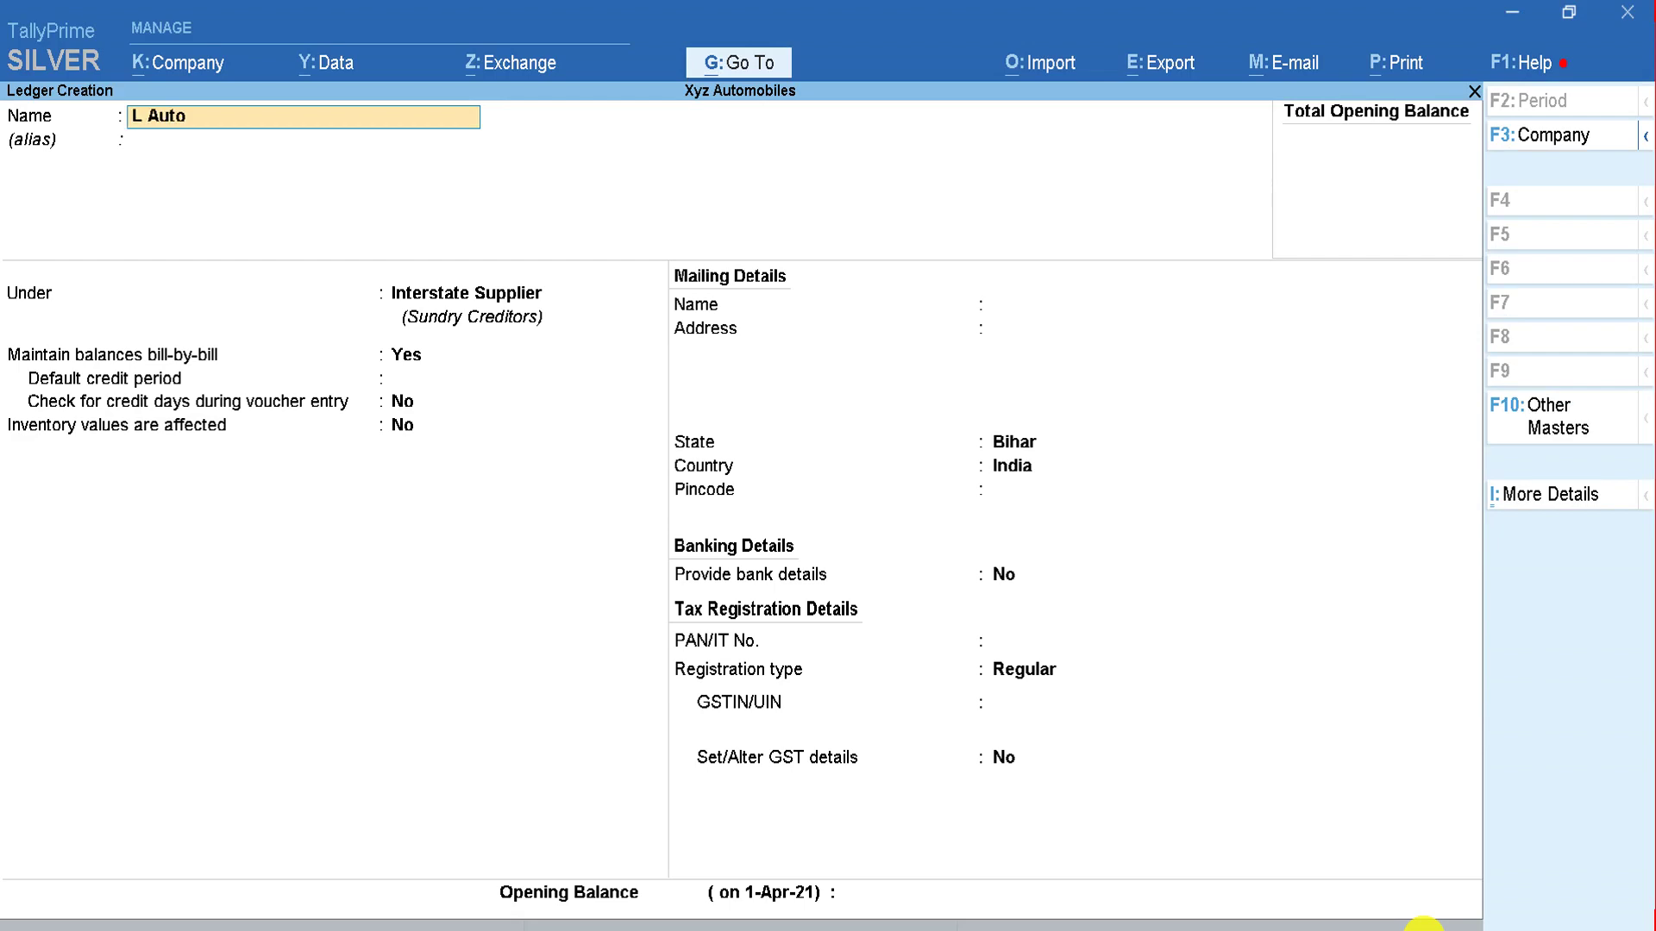
pyautogui.press('Return')
pyautogui.press('Return')
pyautogui.press('BackSpace')
pyautogui.press('BackSpace')
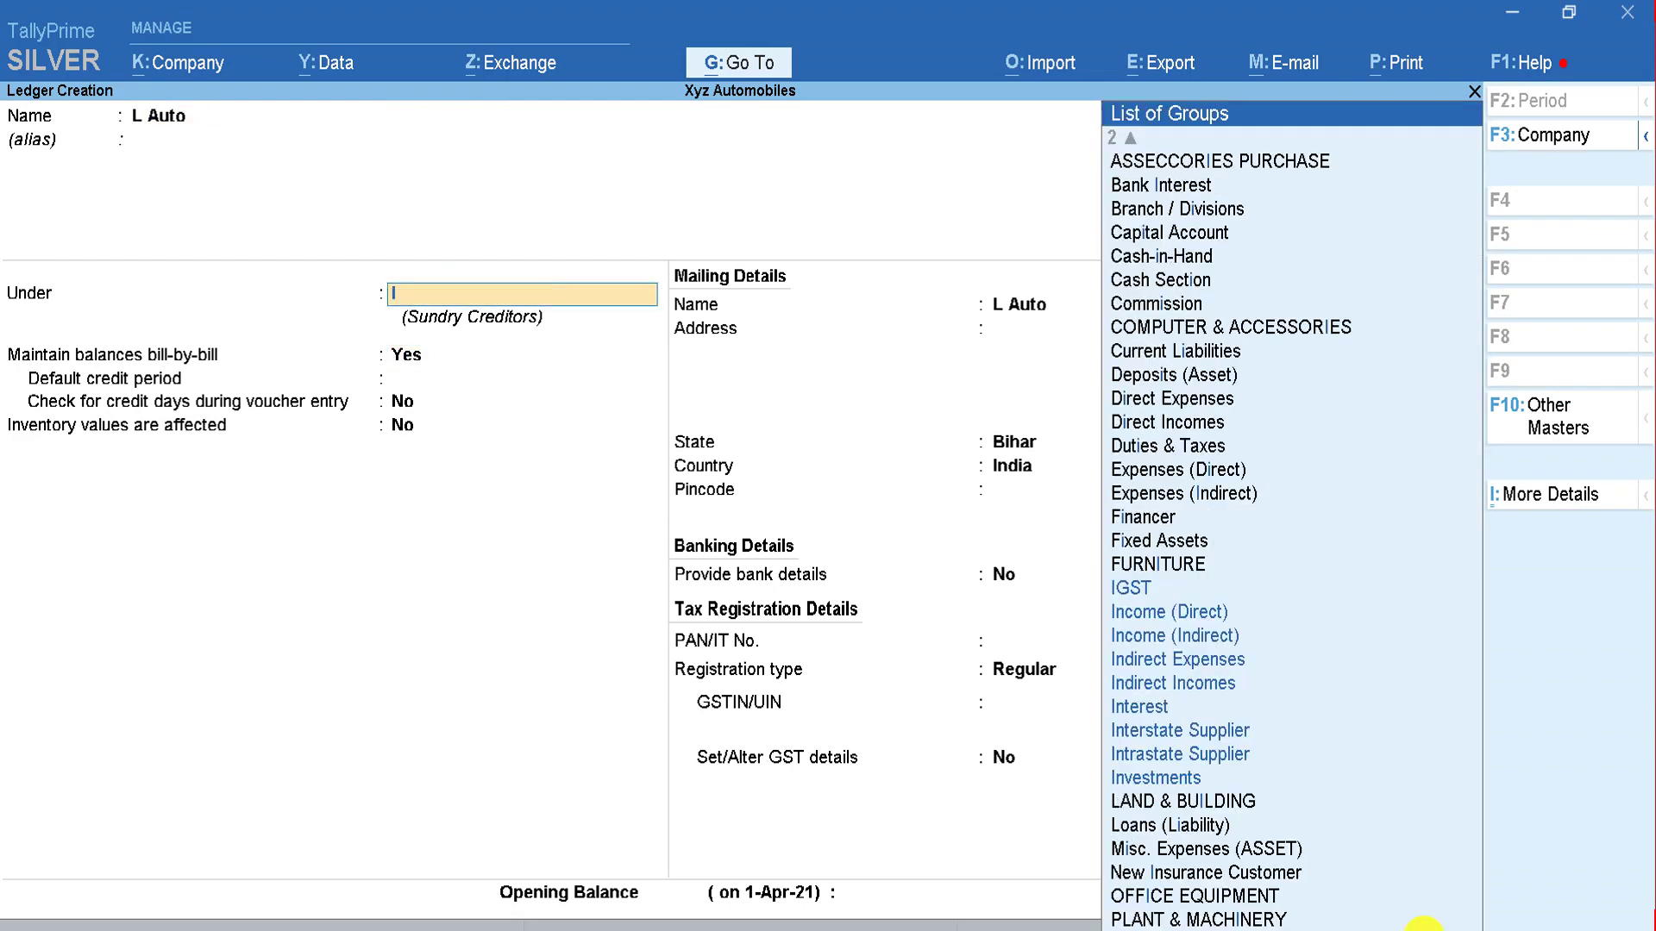
pyautogui.write('Intra')
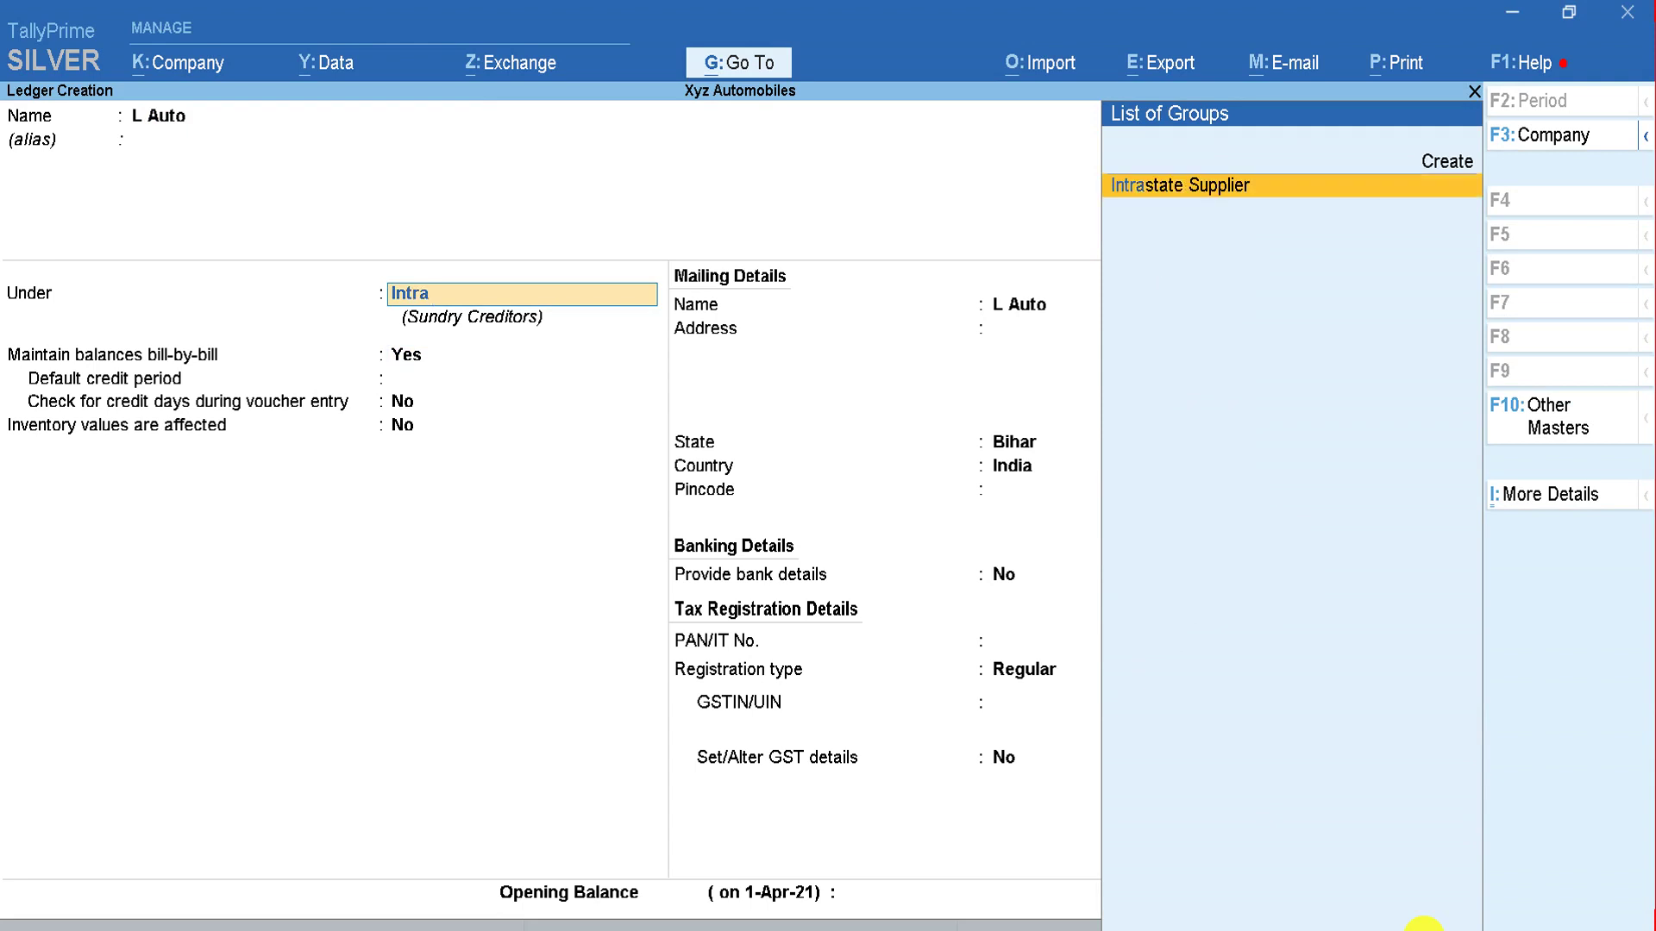
pyautogui.press('Return')
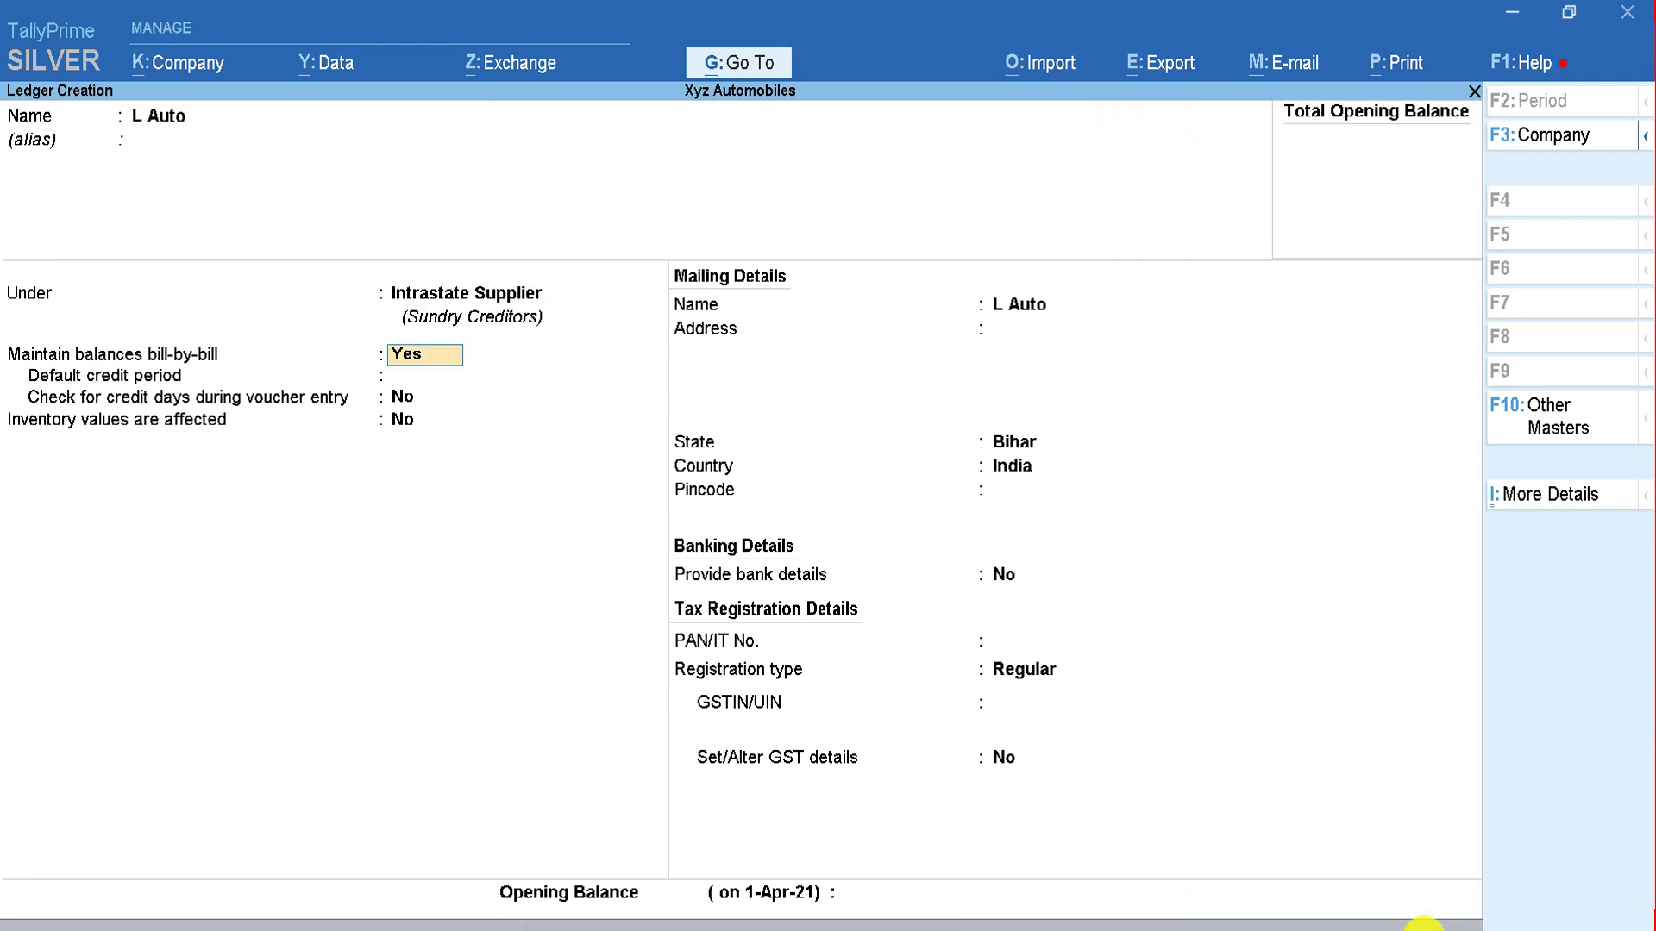
pyautogui.press('Return')
pyautogui.press('Return')
pyautogui.press('Return')
pyautogui.press('Return')
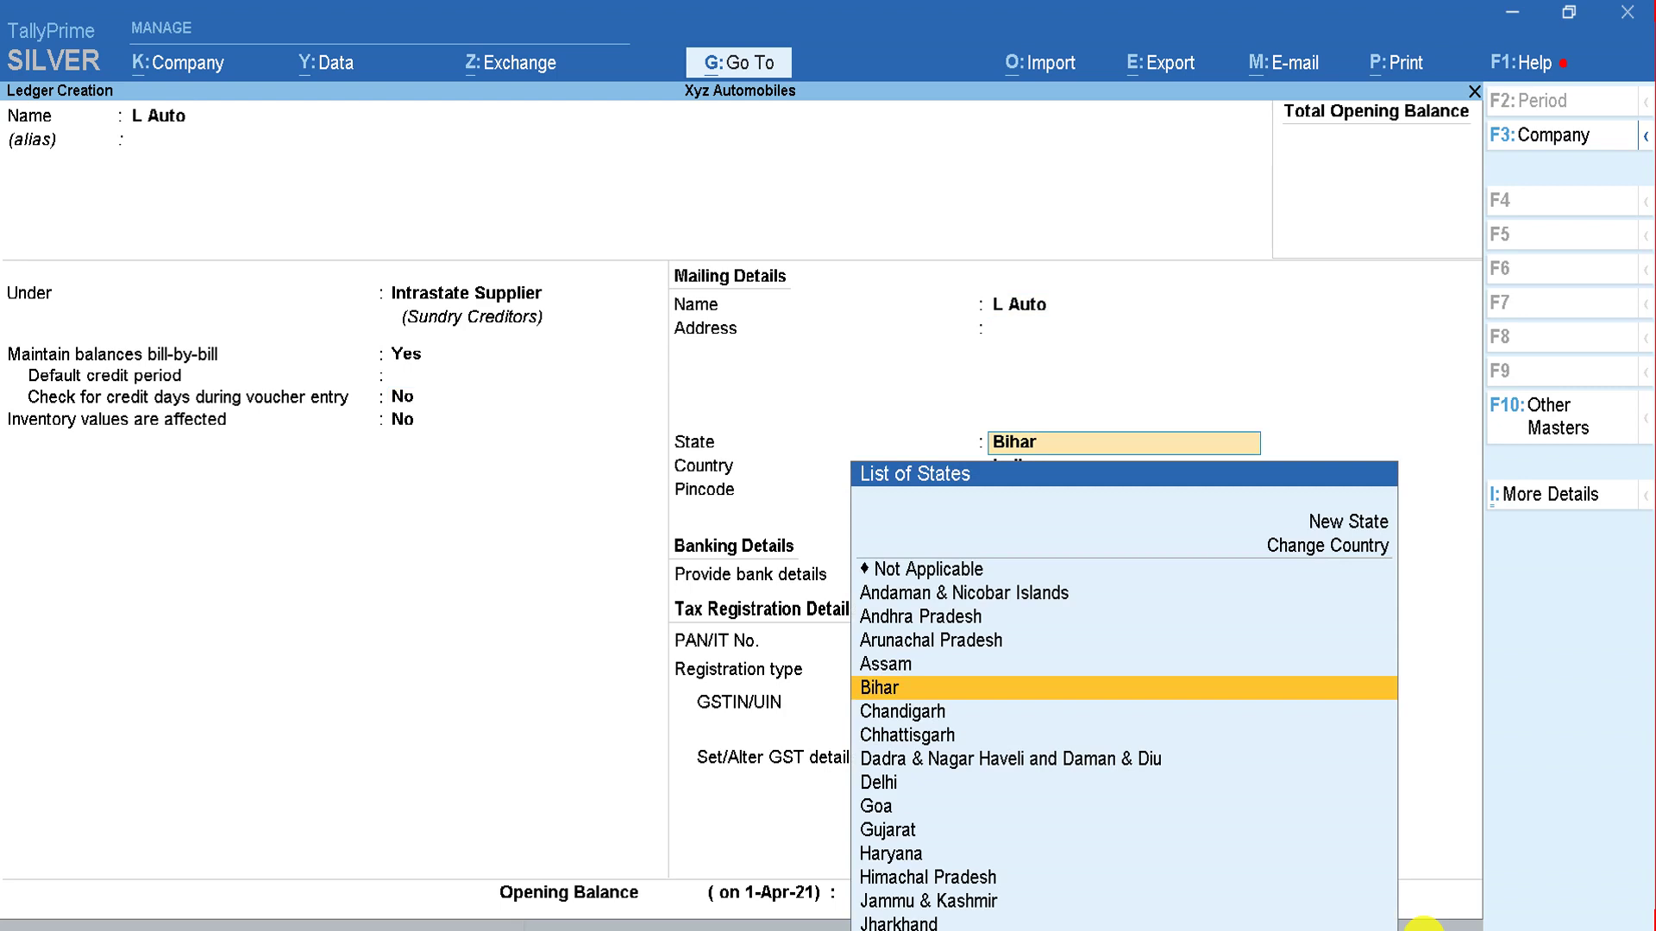
pyautogui.press('Return')
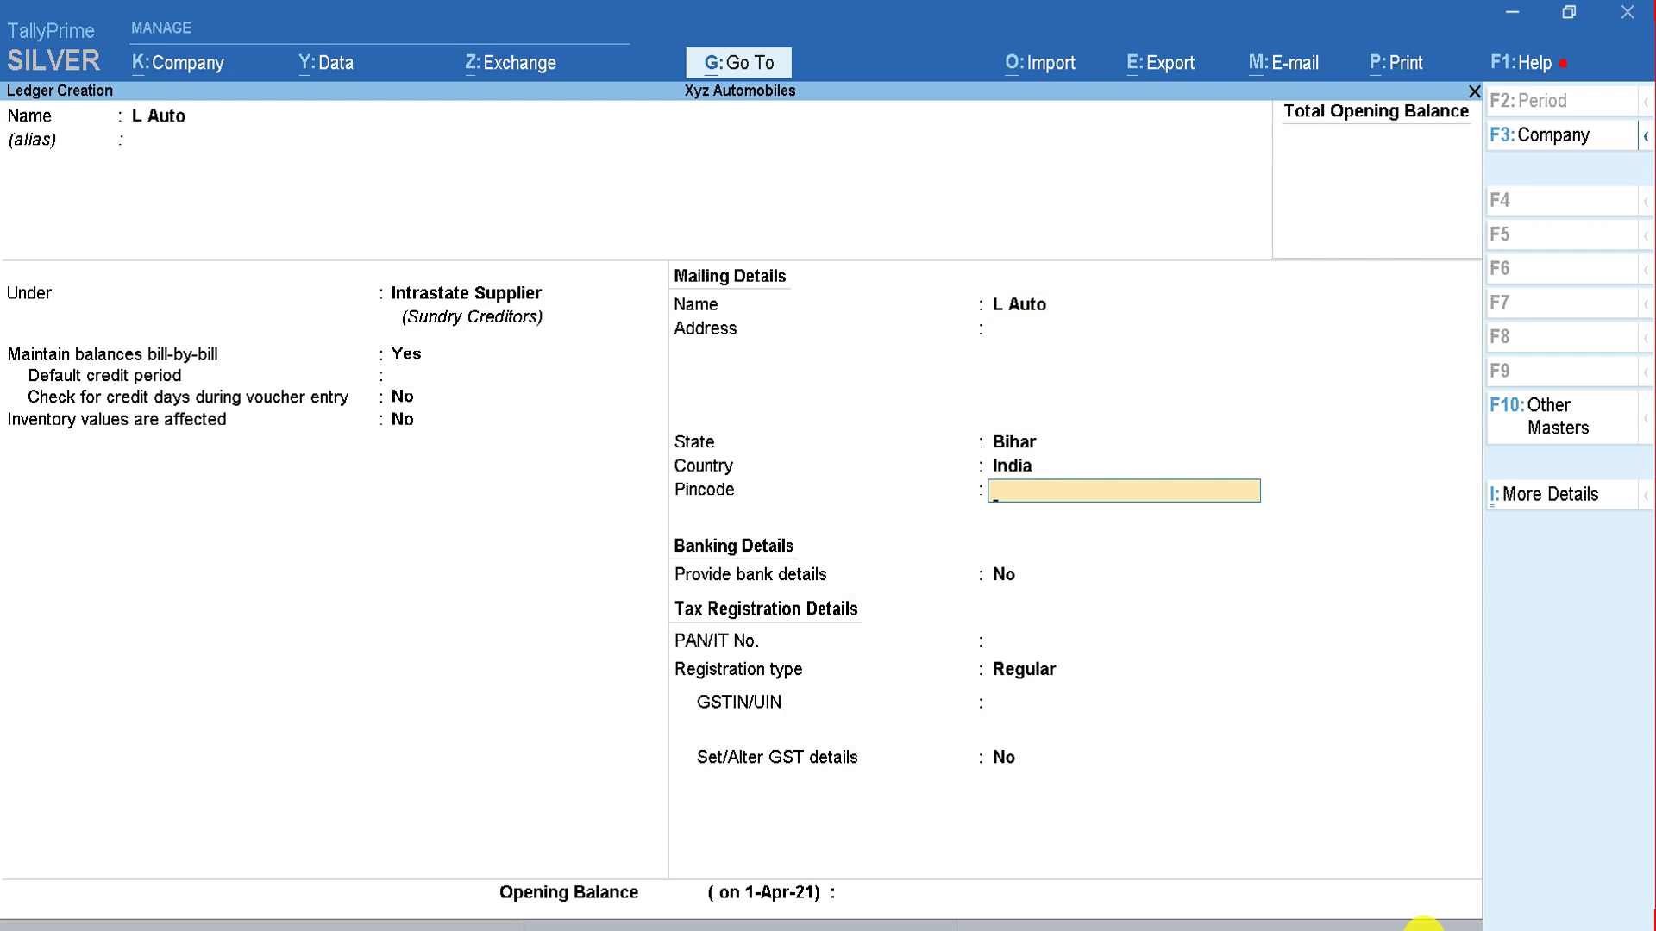
pyautogui.press('Return')
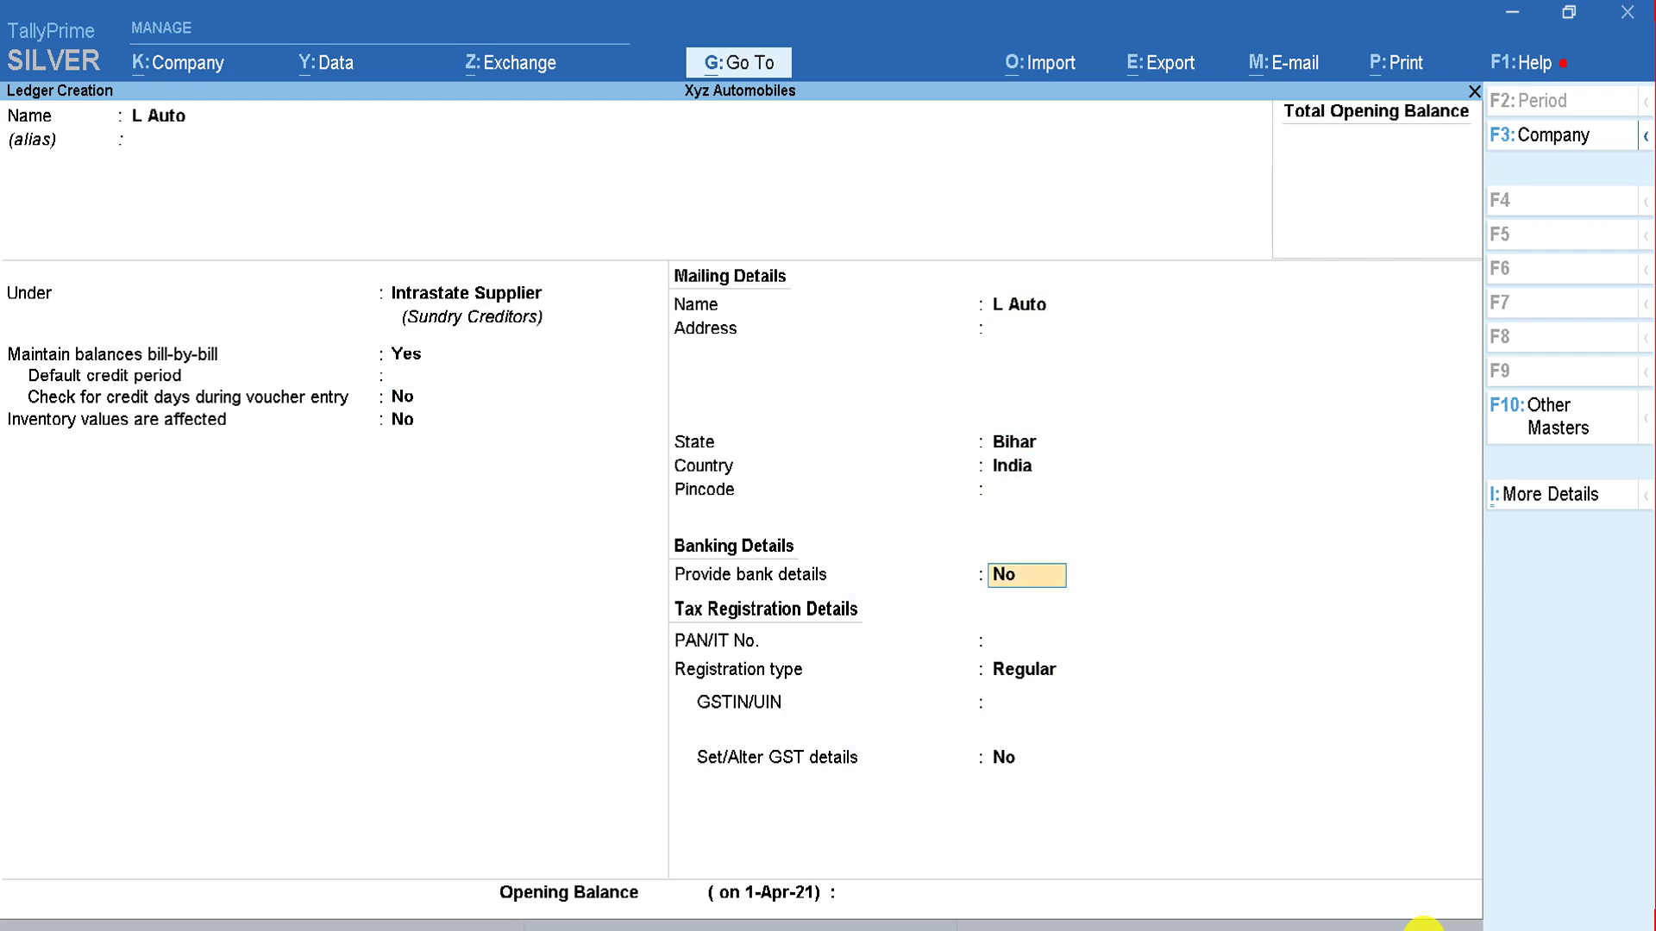
pyautogui.press('Return')
pyautogui.press('Return')
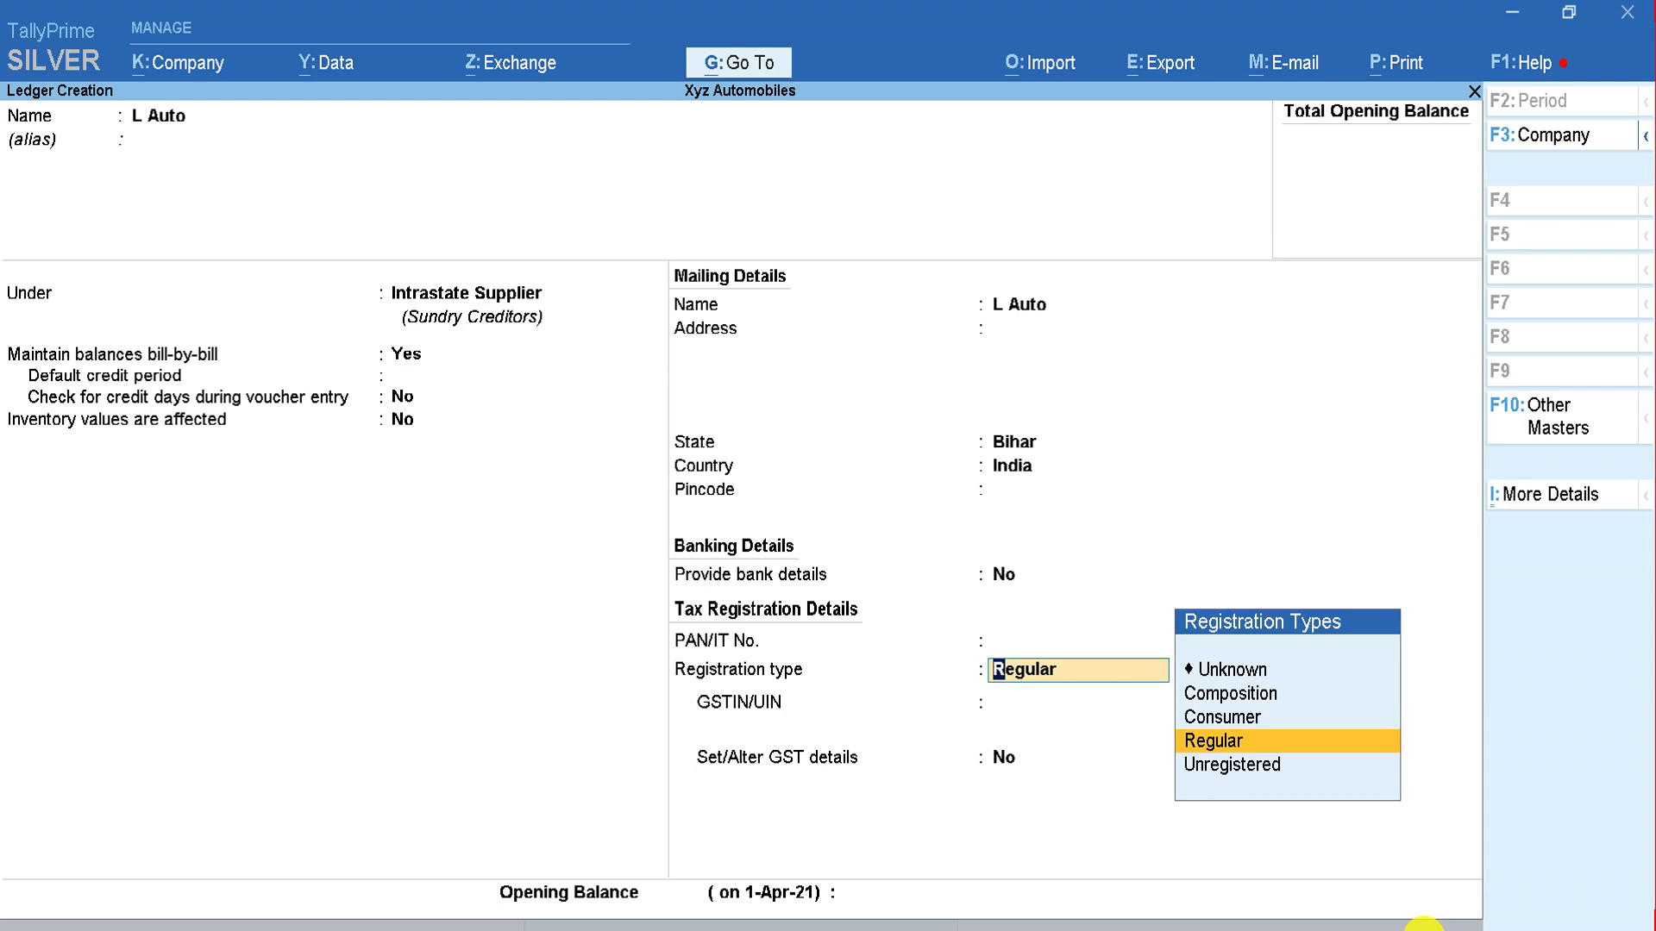
pyautogui.press('Return')
pyautogui.press('Return')
pyautogui.press('Return')
pyautogui.press('Return')
pyautogui.press('Return')
pyautogui.press('Return')
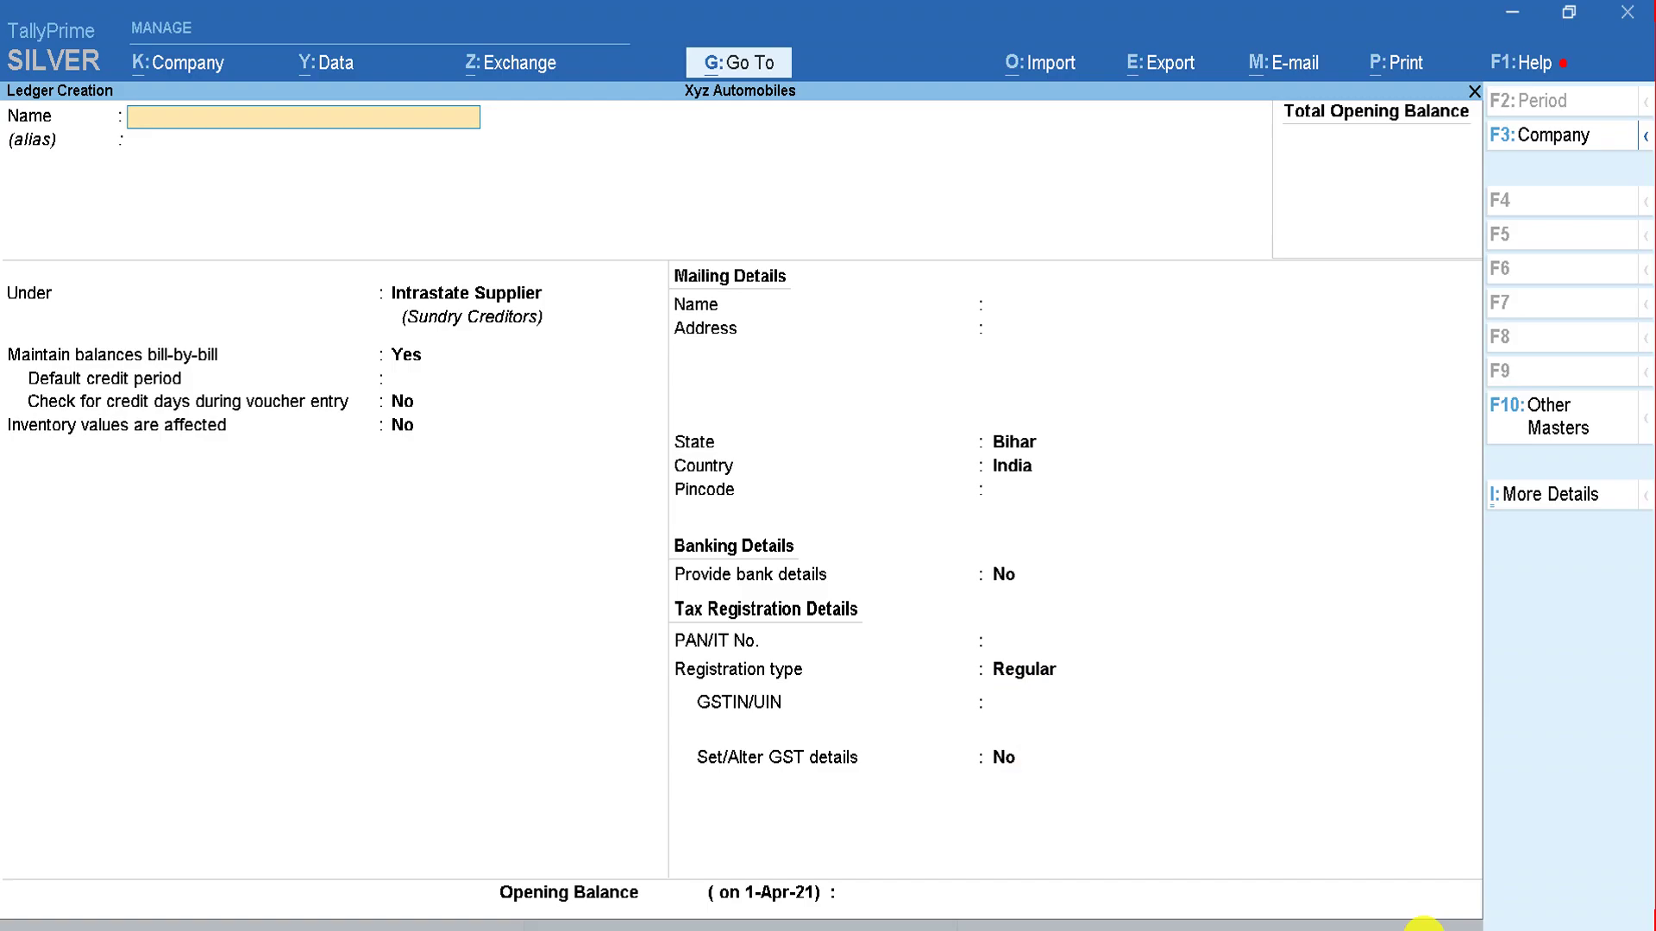
pyautogui.hotkey('alt', 'Tab')
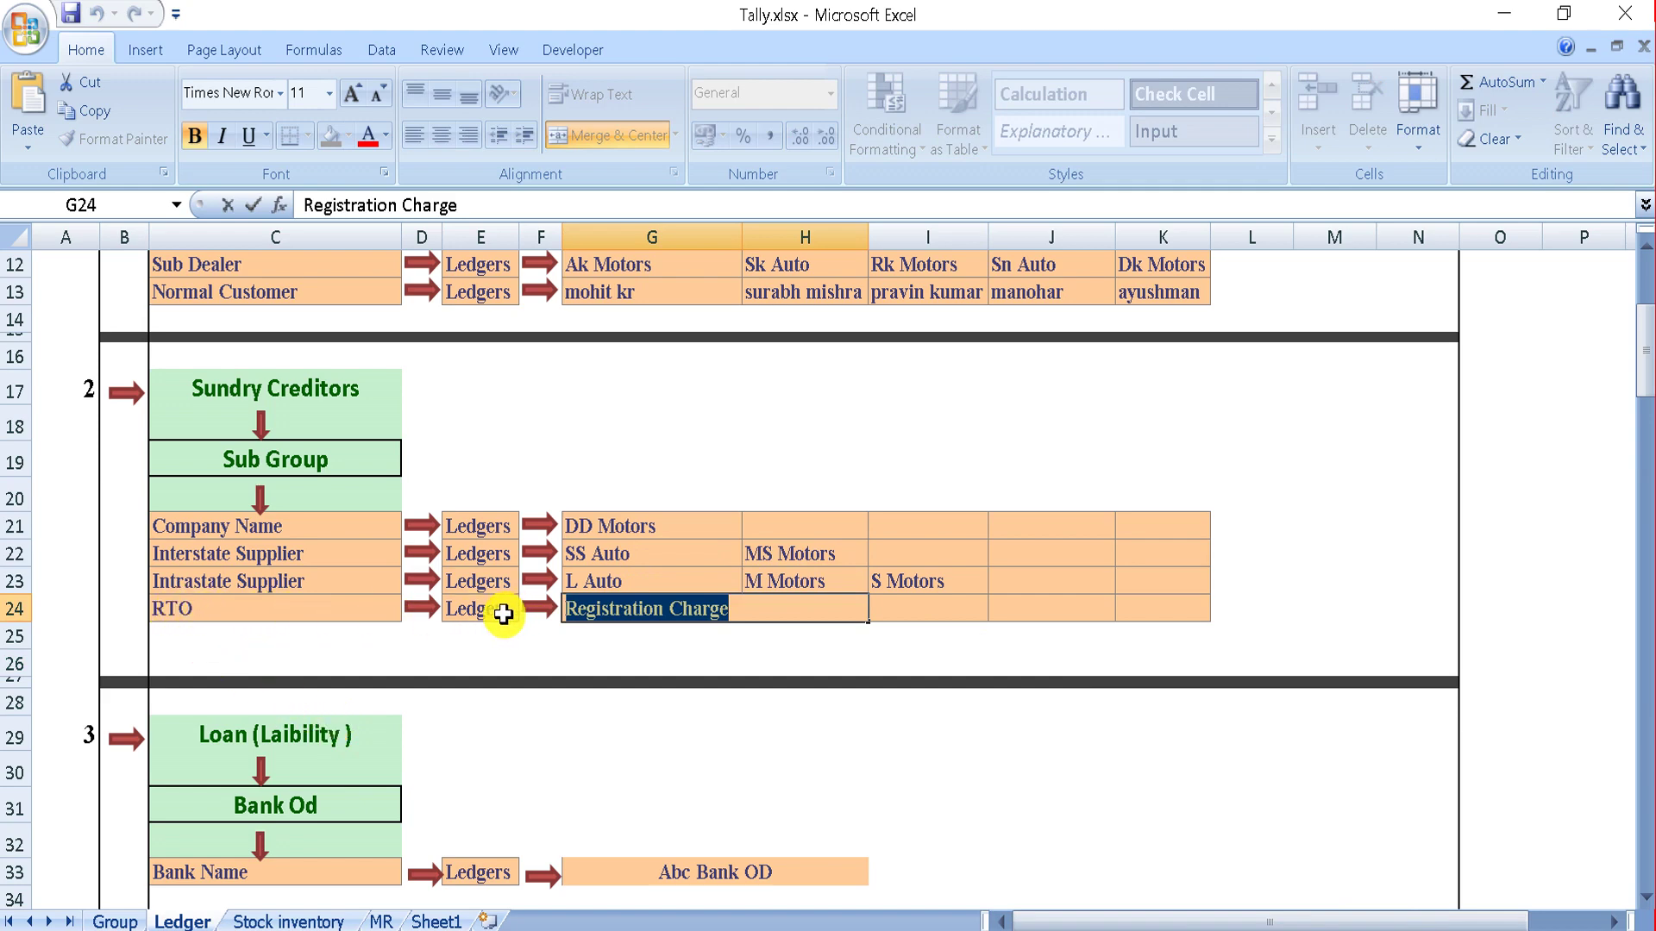
# Step: Copy 'Registration Charge' from cell G24 of the Excel plan into TallyPrime
pyautogui.click(805, 635)
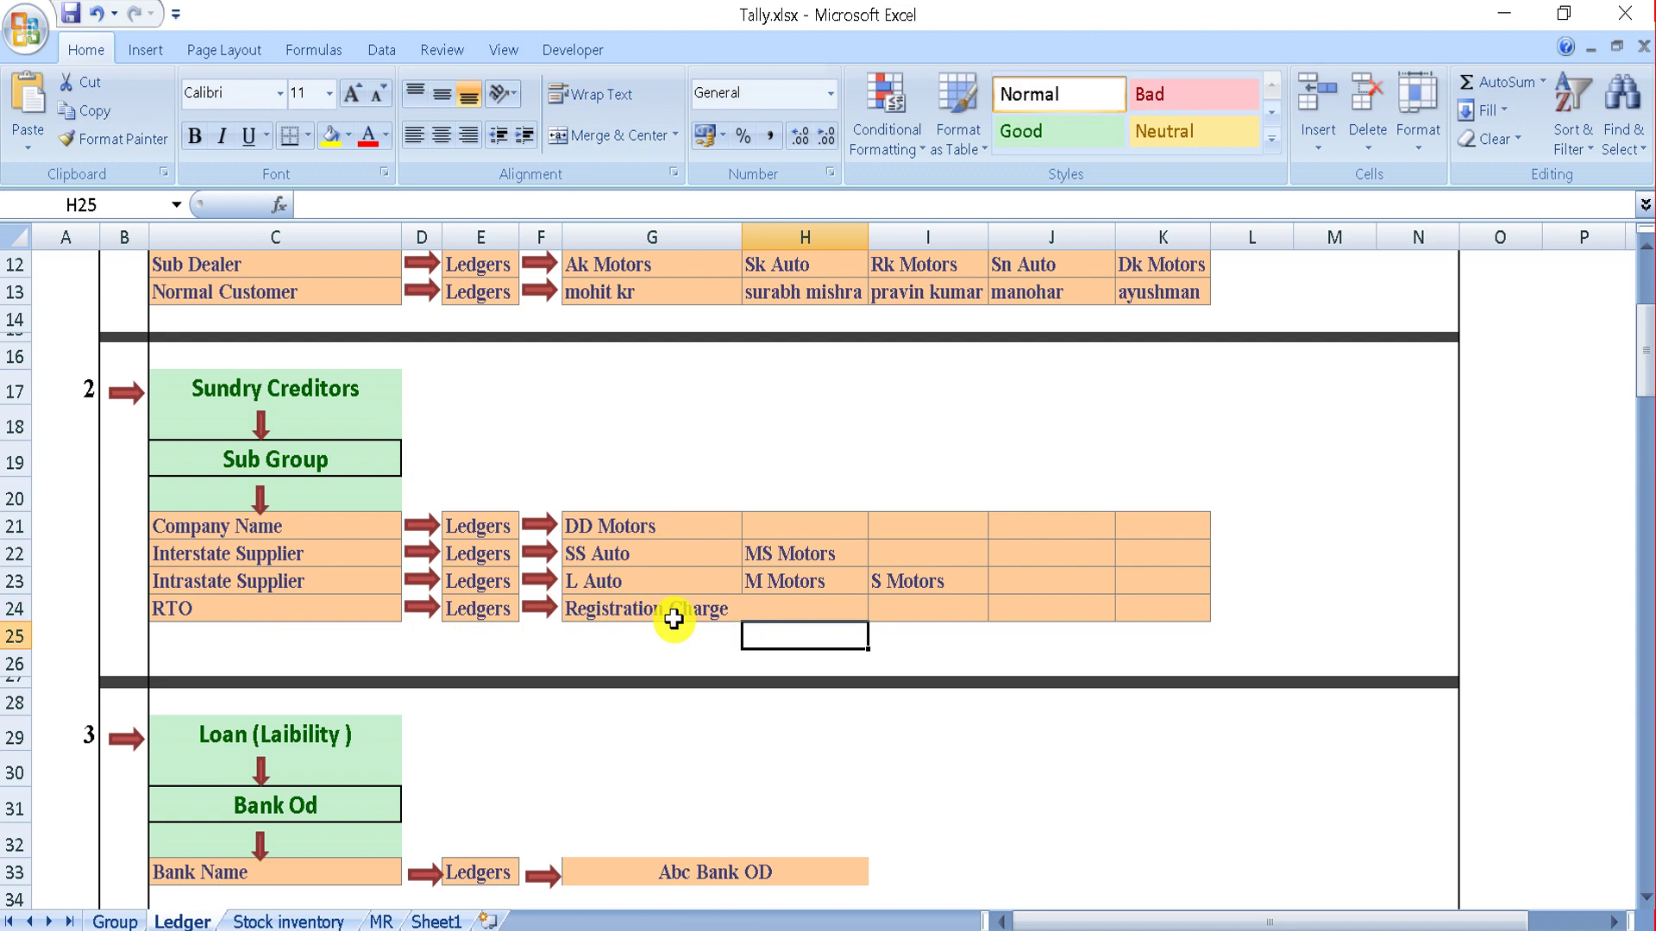
pyautogui.doubleClick(740, 611)
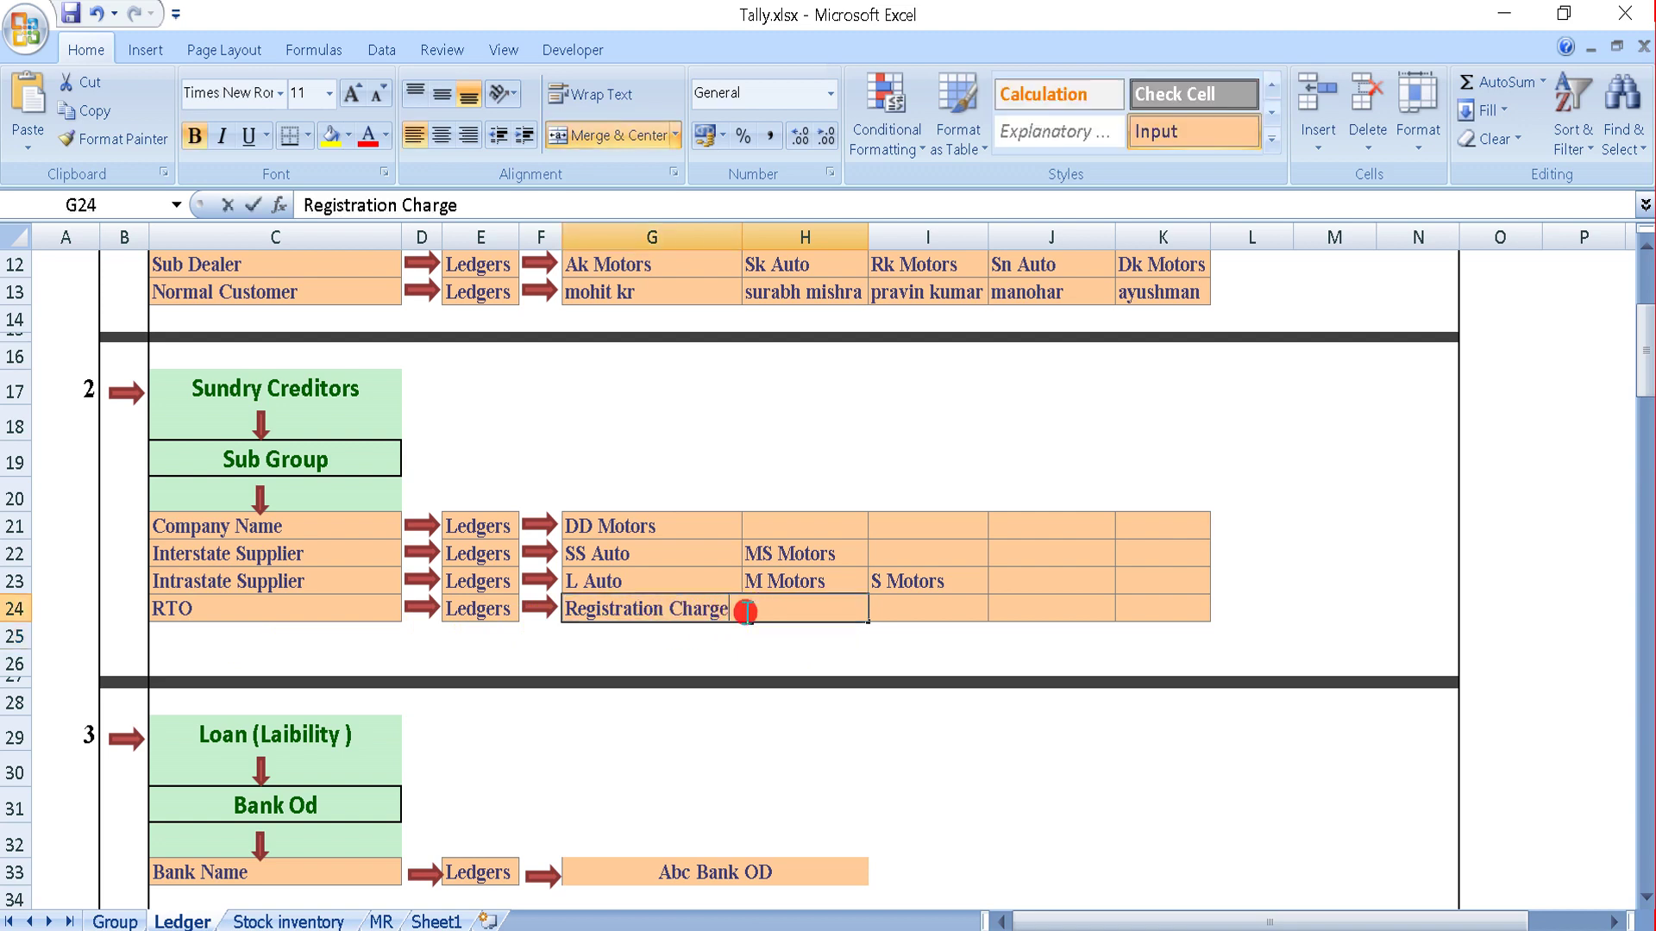
pyautogui.hotkey('shift', 'Left')
pyautogui.hotkey('shift', 'Left')
pyautogui.hotkey('shift', 'Left')
pyautogui.hotkey('shift', 'Left')
pyautogui.hotkey('shift', 'Left')
pyautogui.hotkey('shift', 'Left')
pyautogui.hotkey('shift', 'Left')
pyautogui.hotkey('shift', 'Left')
pyautogui.hotkey('shift', 'Left')
pyautogui.hotkey('shift', 'Left')
pyautogui.hotkey('shift', 'Left')
pyautogui.hotkey('shift', 'Left')
pyautogui.hotkey('shift', 'Left')
pyautogui.hotkey('shift', 'Left')
pyautogui.hotkey('shift', 'Left')
pyautogui.hotkey('shift', 'Left')
pyautogui.hotkey('shift', 'Left')
pyautogui.hotkey('shift', 'Left')
pyautogui.hotkey('shift', 'Left')
pyautogui.hotkey('ctrl', 'c')
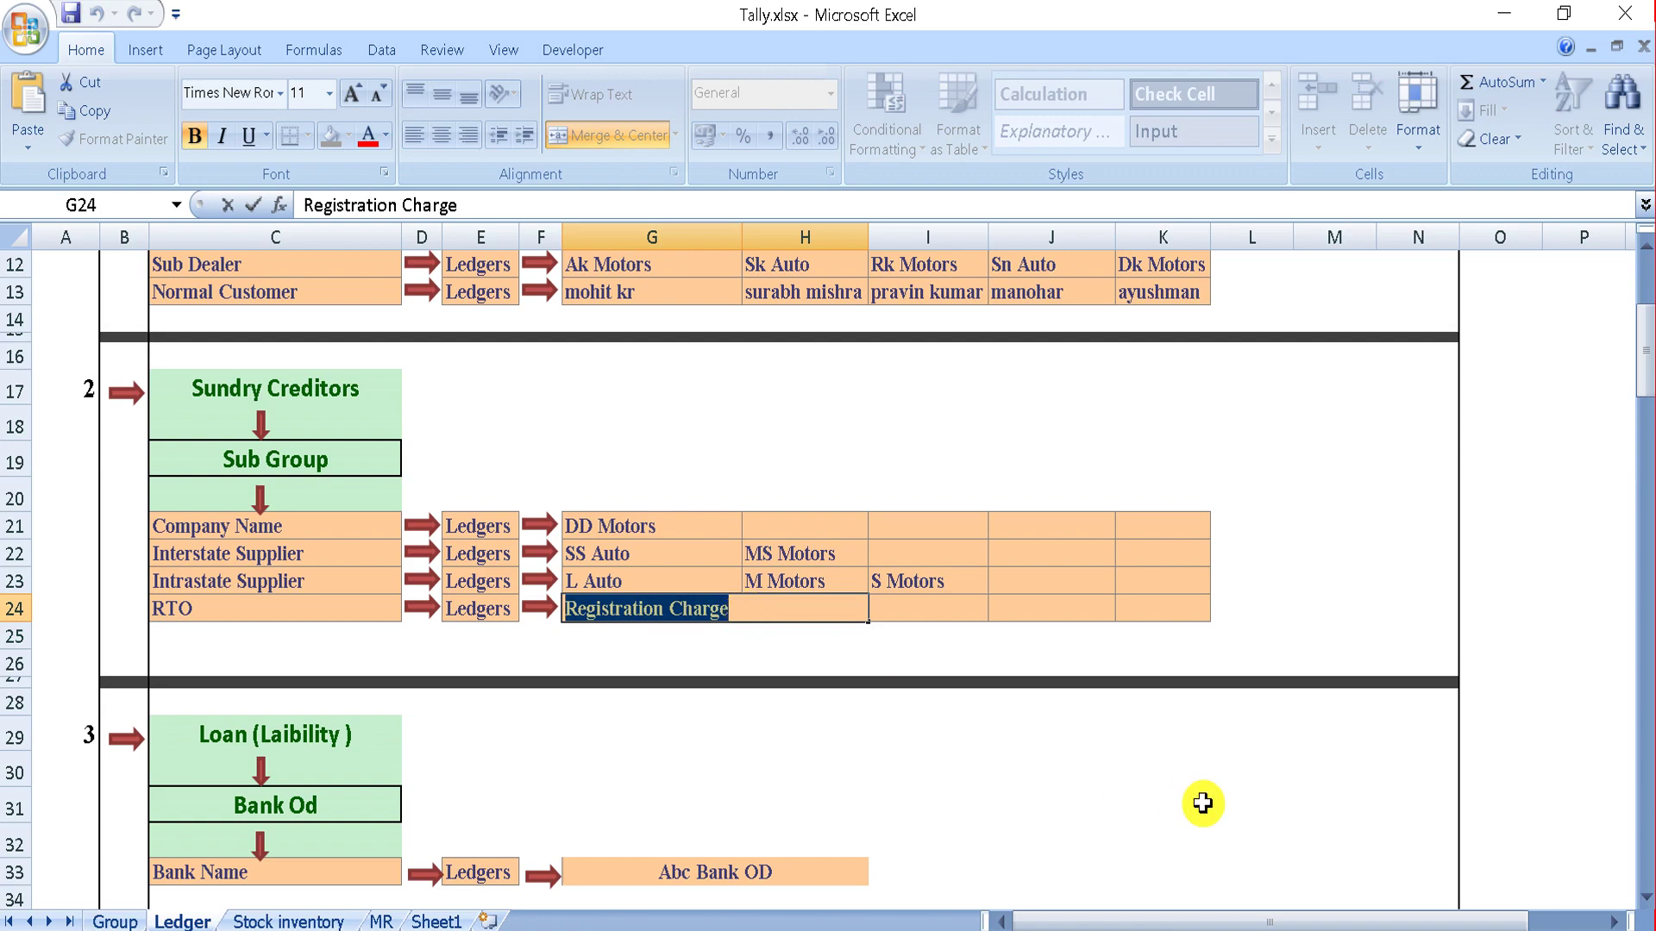
pyautogui.hotkey('alt', 'Tab')
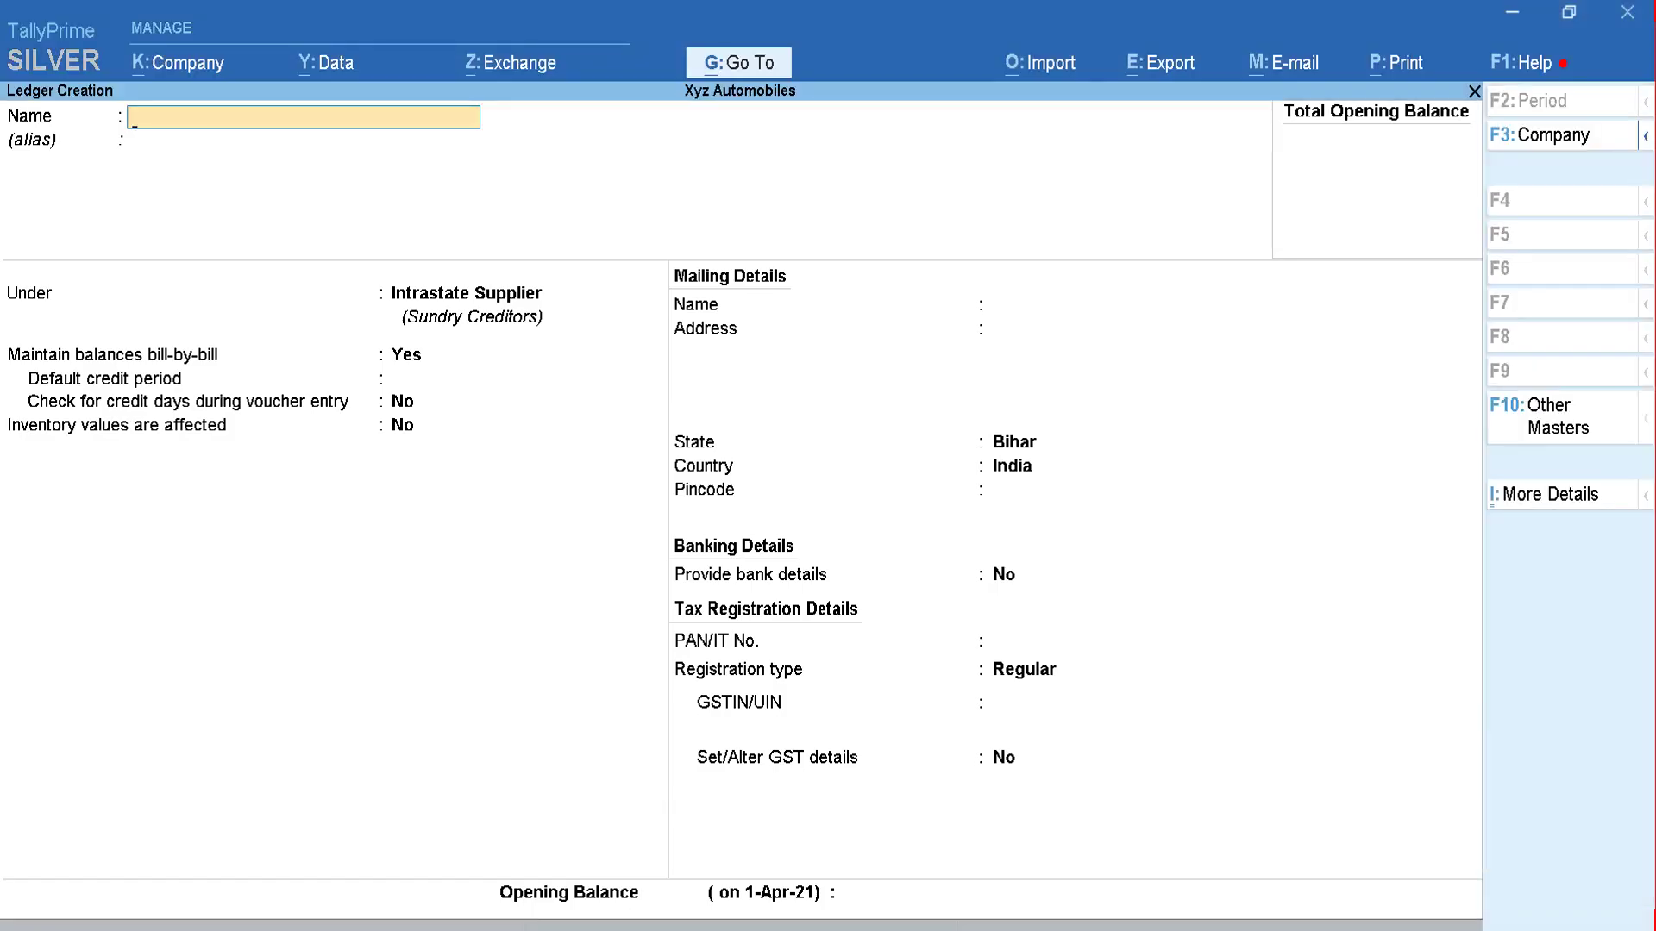
# Step: Paste 'Registration Charge' as the ledger name and start a new parent group from the Under field
pyautogui.hotkey('ctrl', 'v')
pyautogui.press('Return')
pyautogui.press('Return')
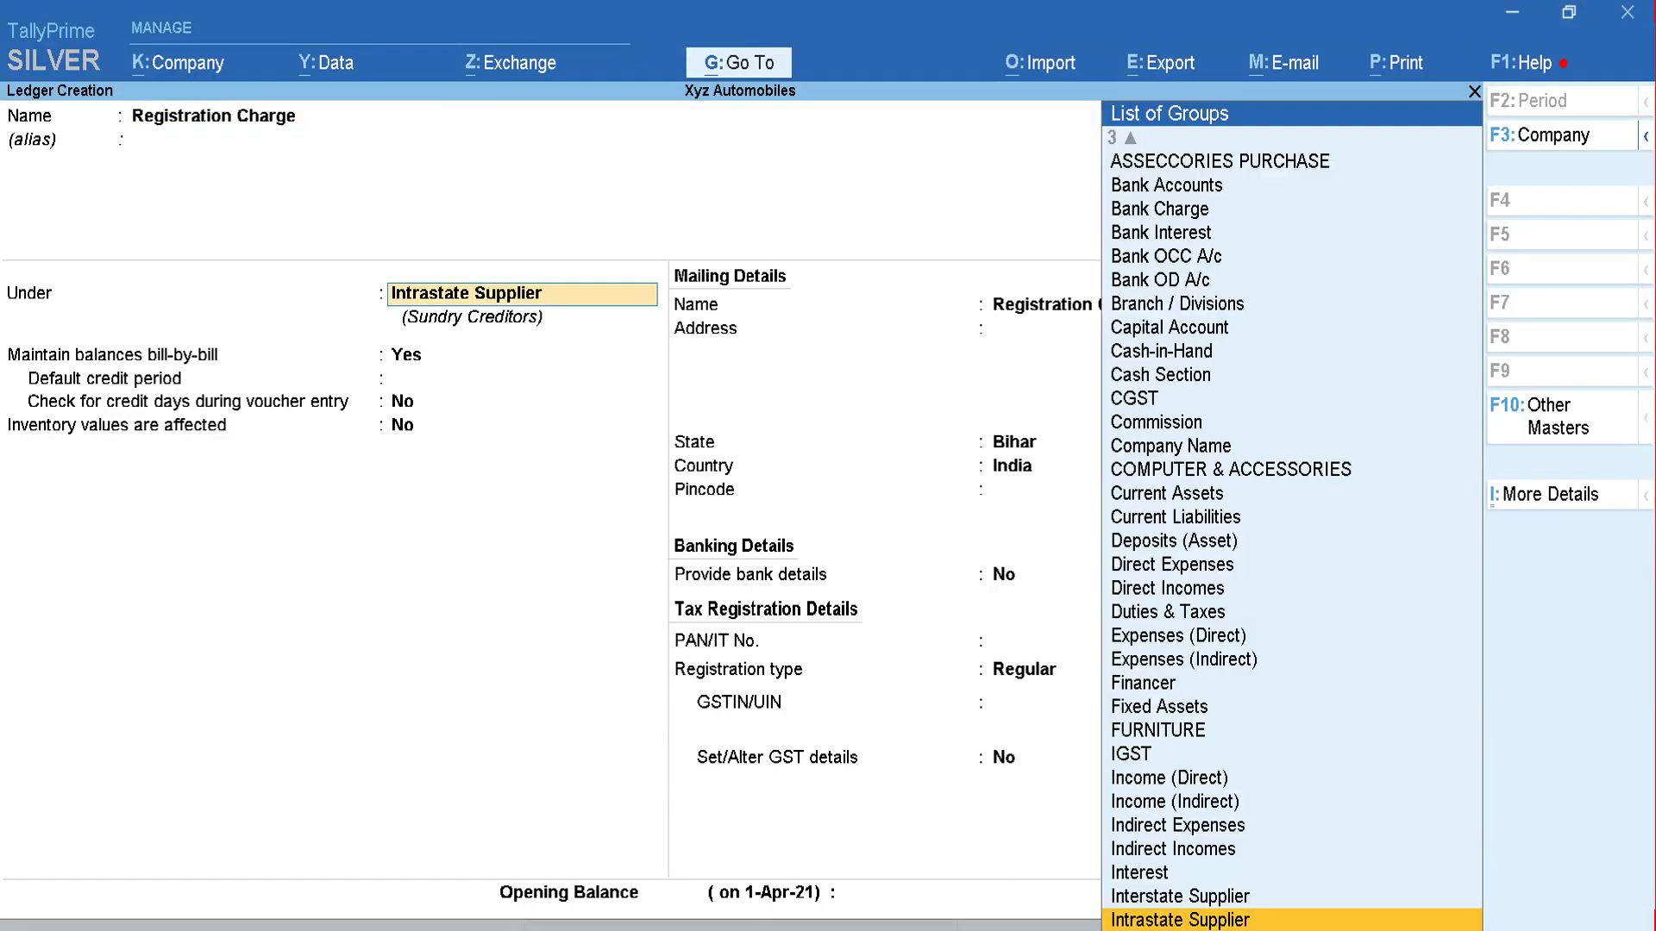
pyautogui.write('Rt')
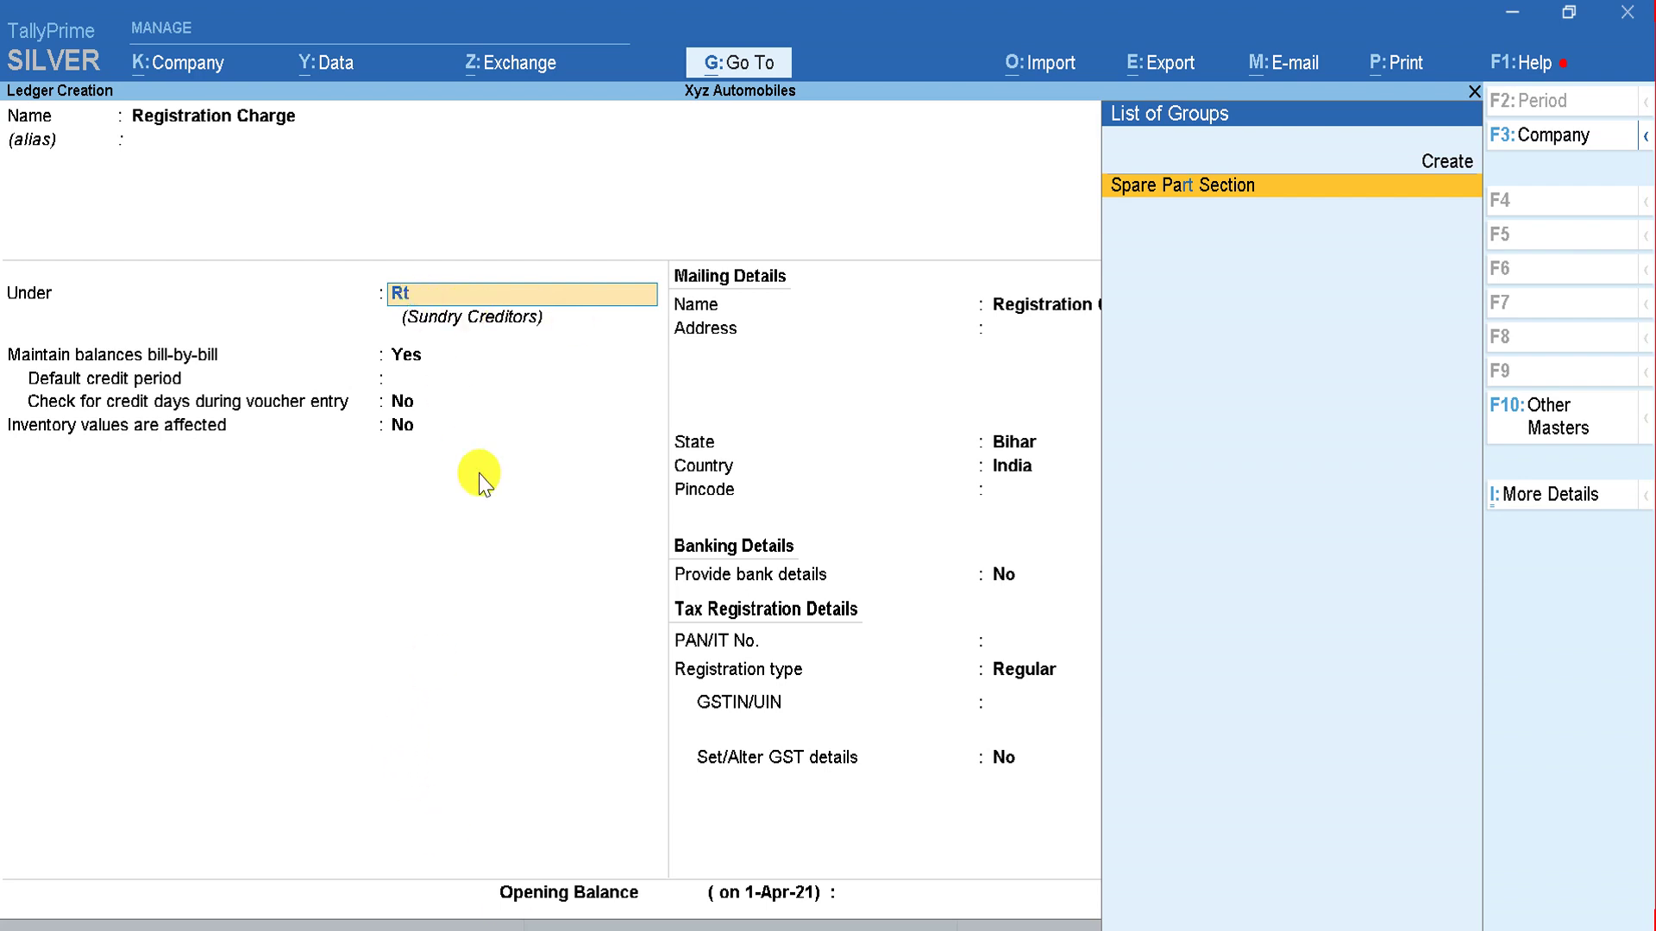
pyautogui.hotkey('alt', 'c')
pyautogui.press('Escape')
pyautogui.press('y')
pyautogui.press('alt')
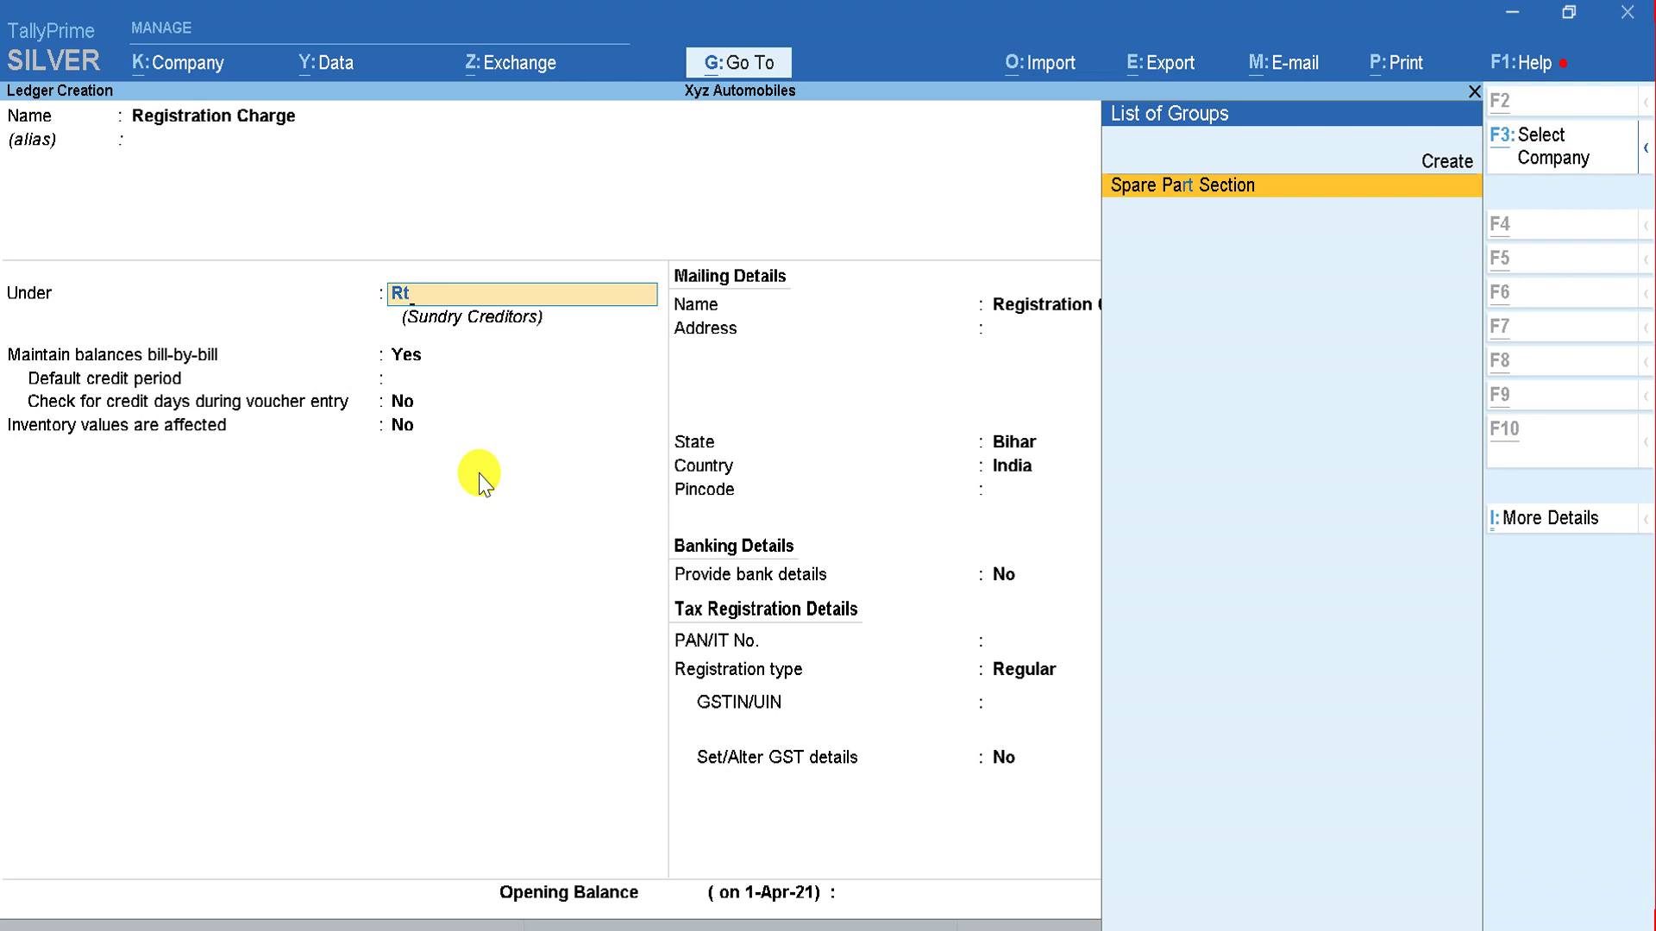
pyautogui.hotkey('alt', 'c')
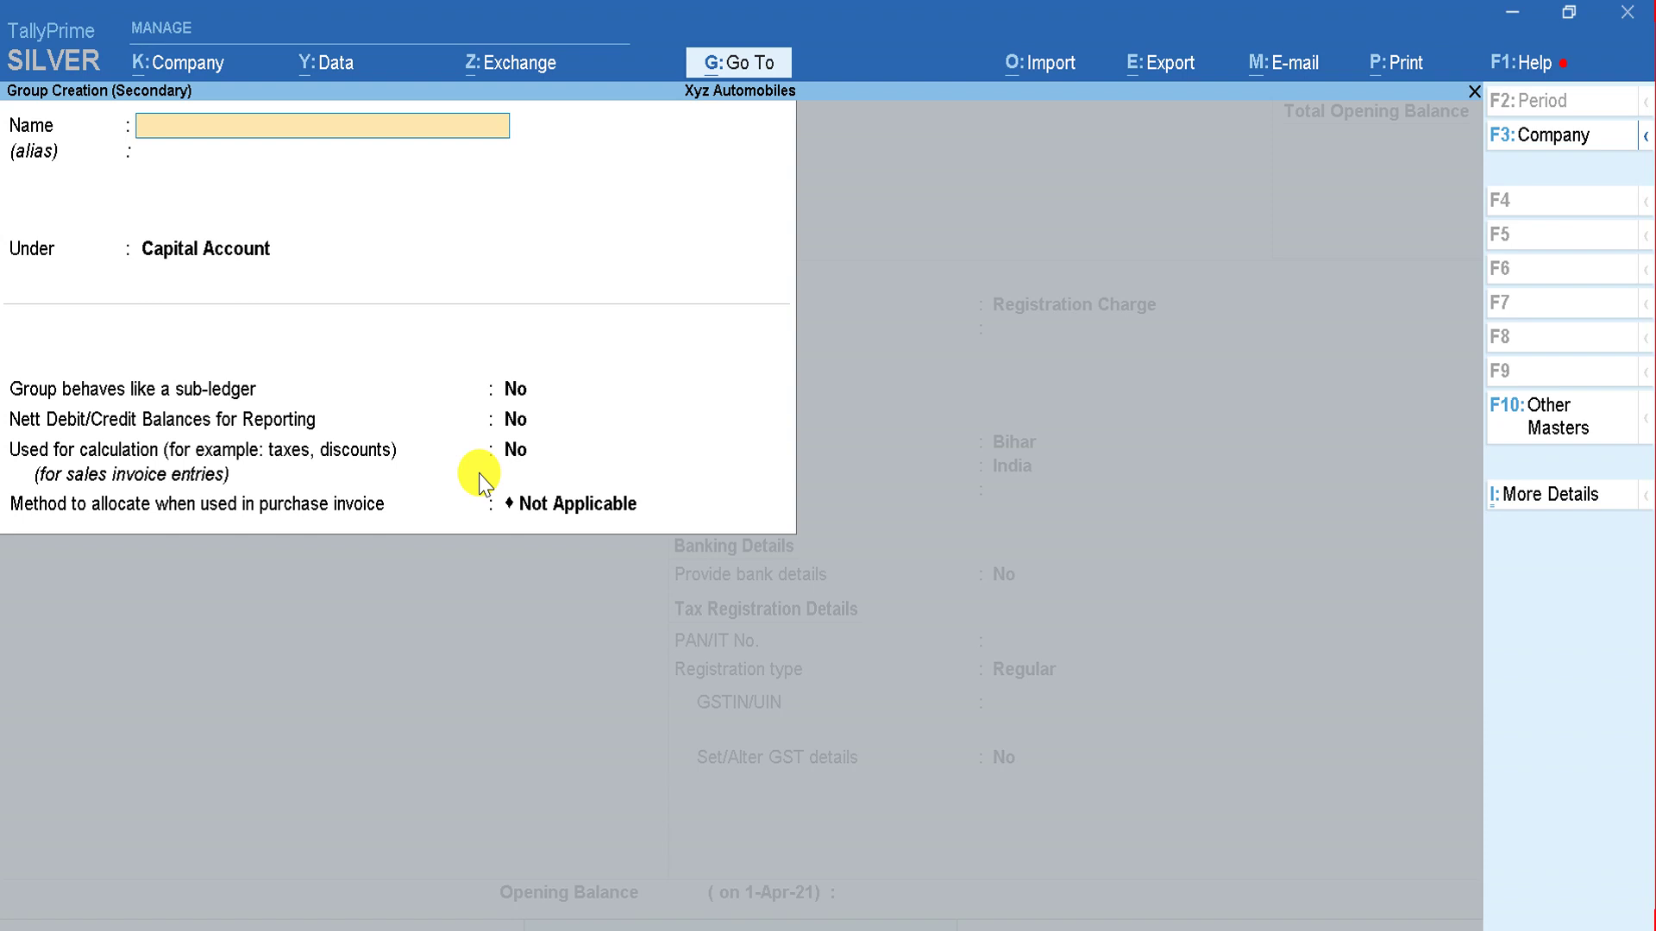
# Step: Name the new group RTO and place it under Sundry Creditors
pyautogui.write('RTO')
pyautogui.press('Return')
pyautogui.press('Return')
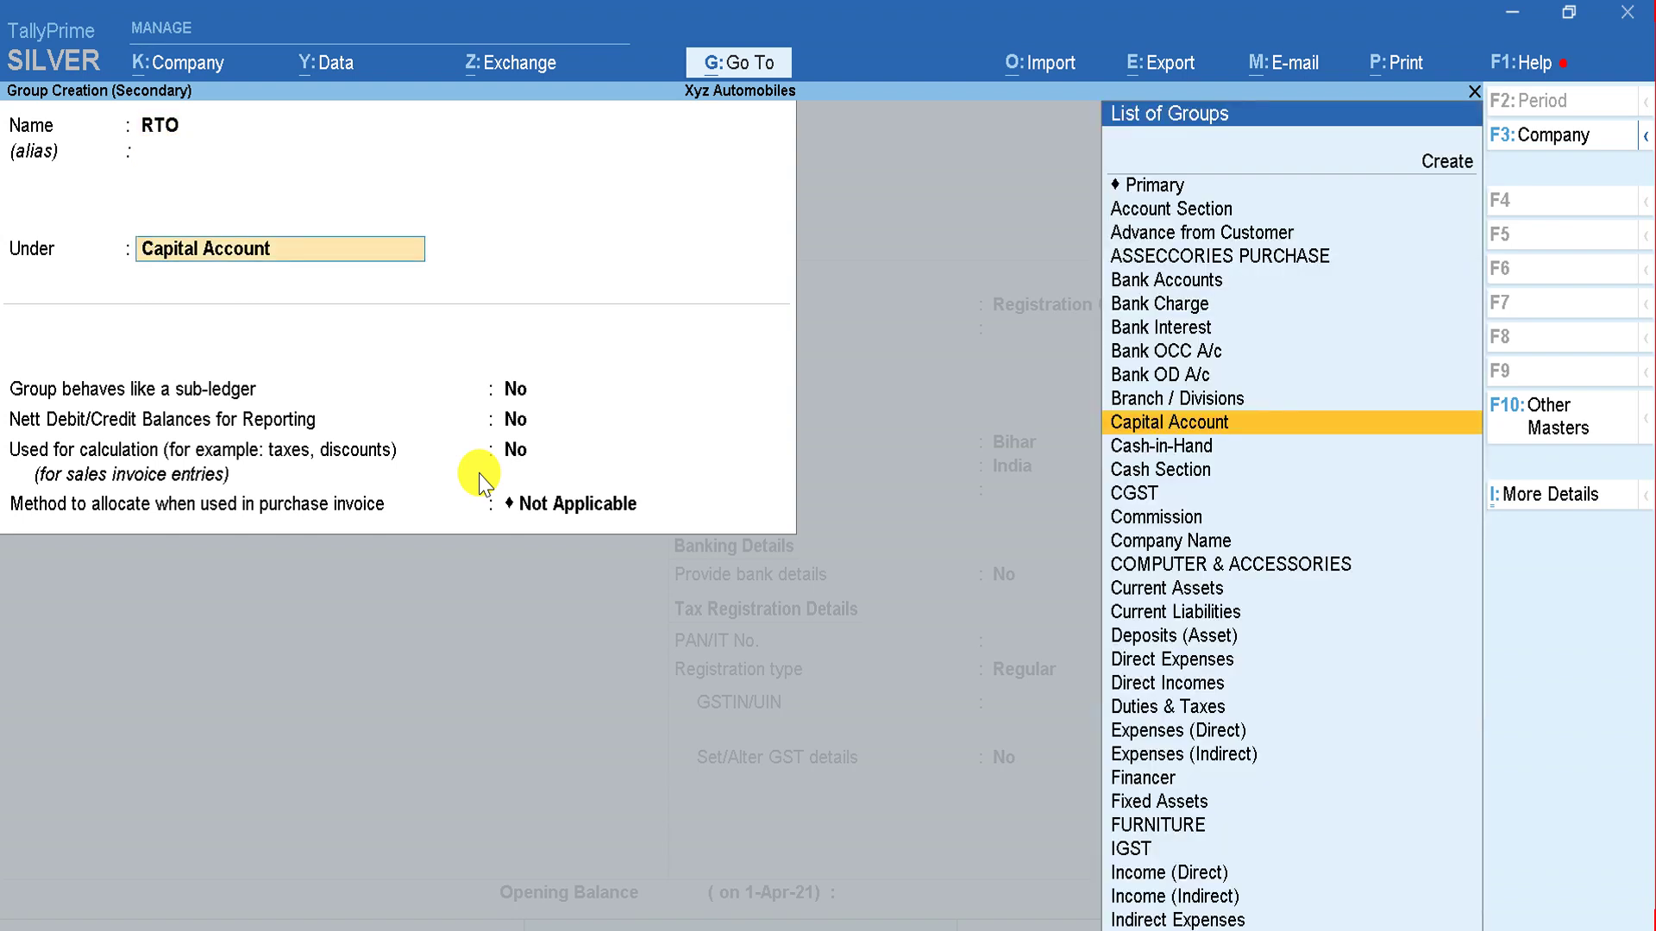
pyautogui.write('Sub')
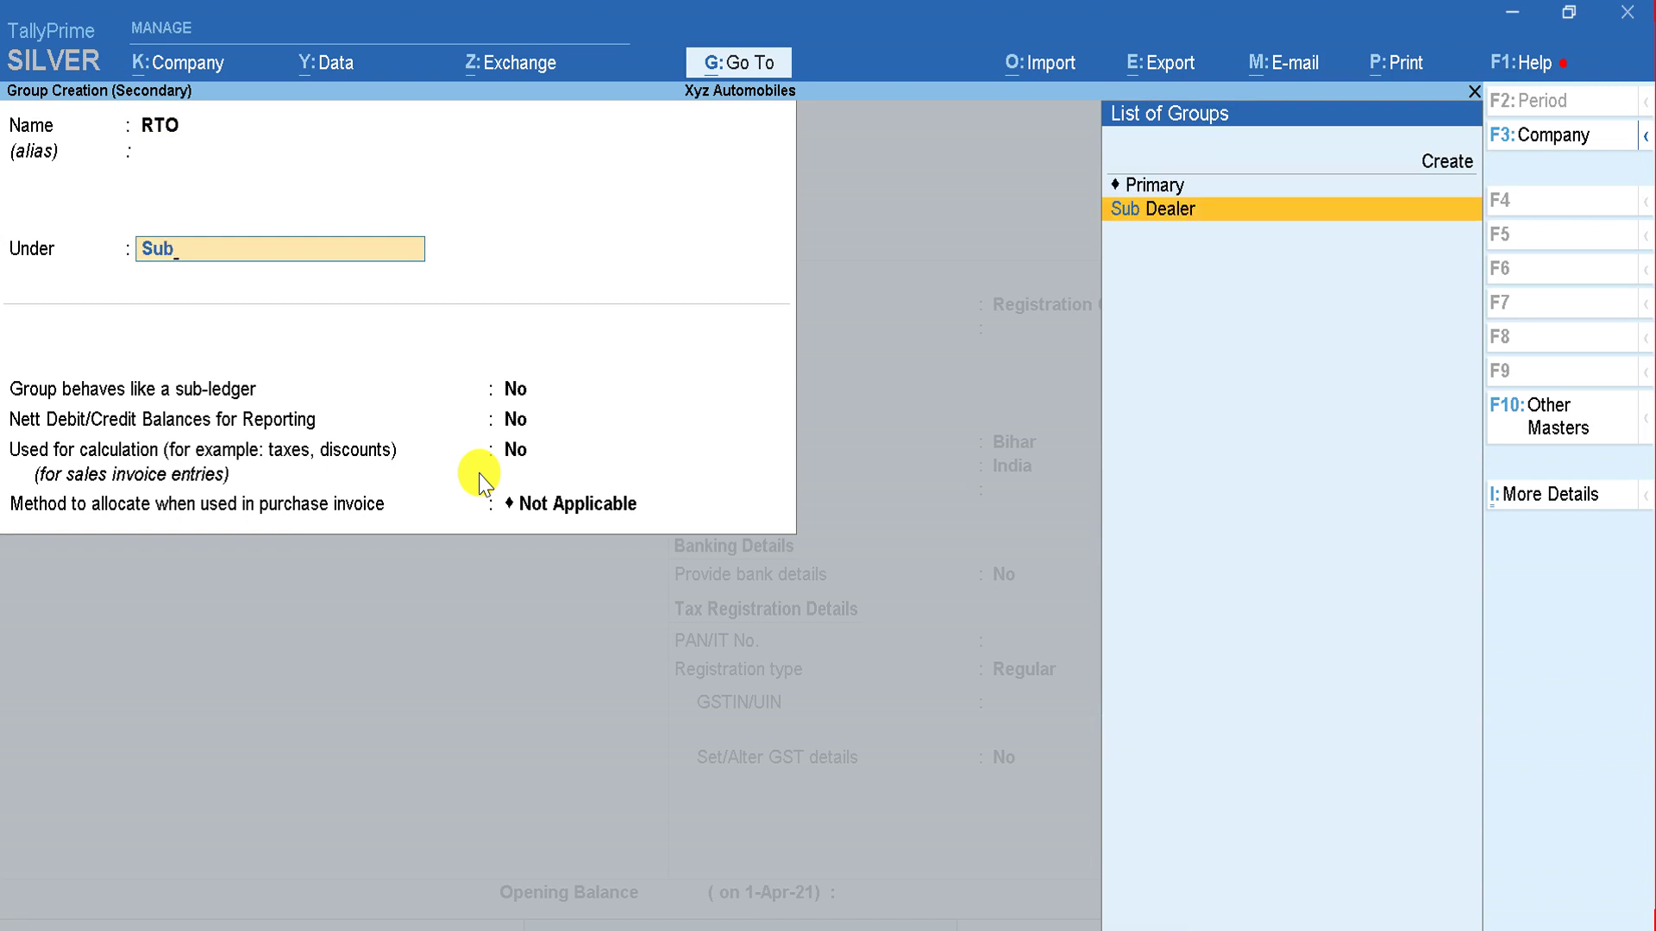
pyautogui.press('BackSpace')
pyautogui.write('n')
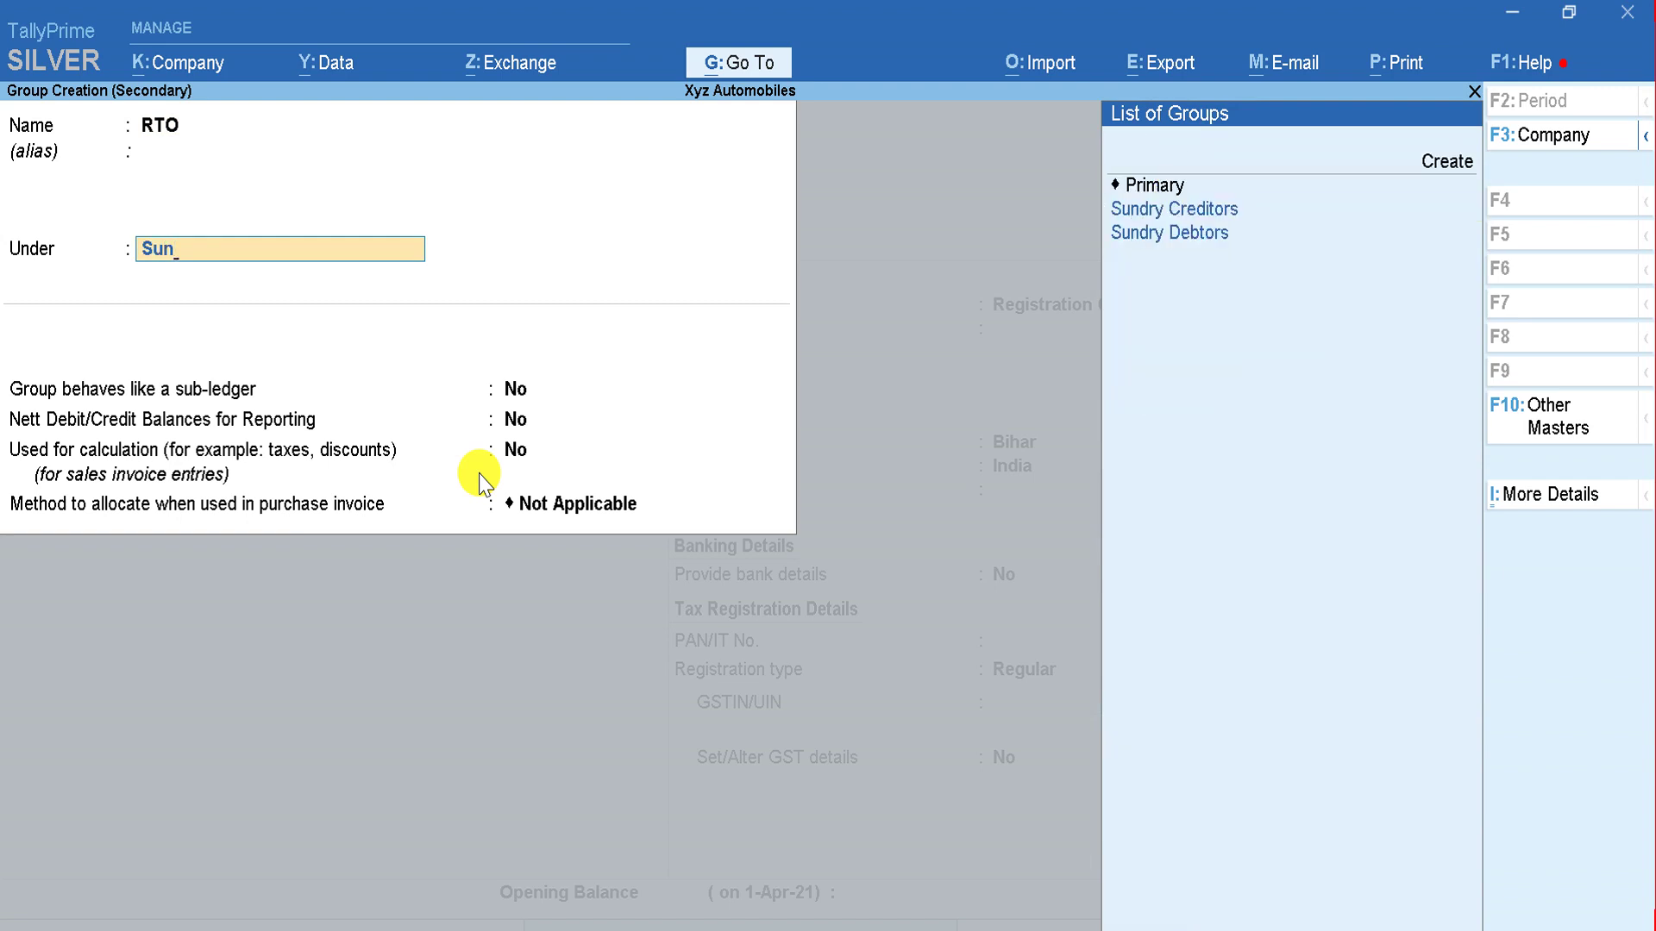
pyautogui.press('BackSpace')
pyautogui.press('BackSpace')
pyautogui.press('BackSpace')
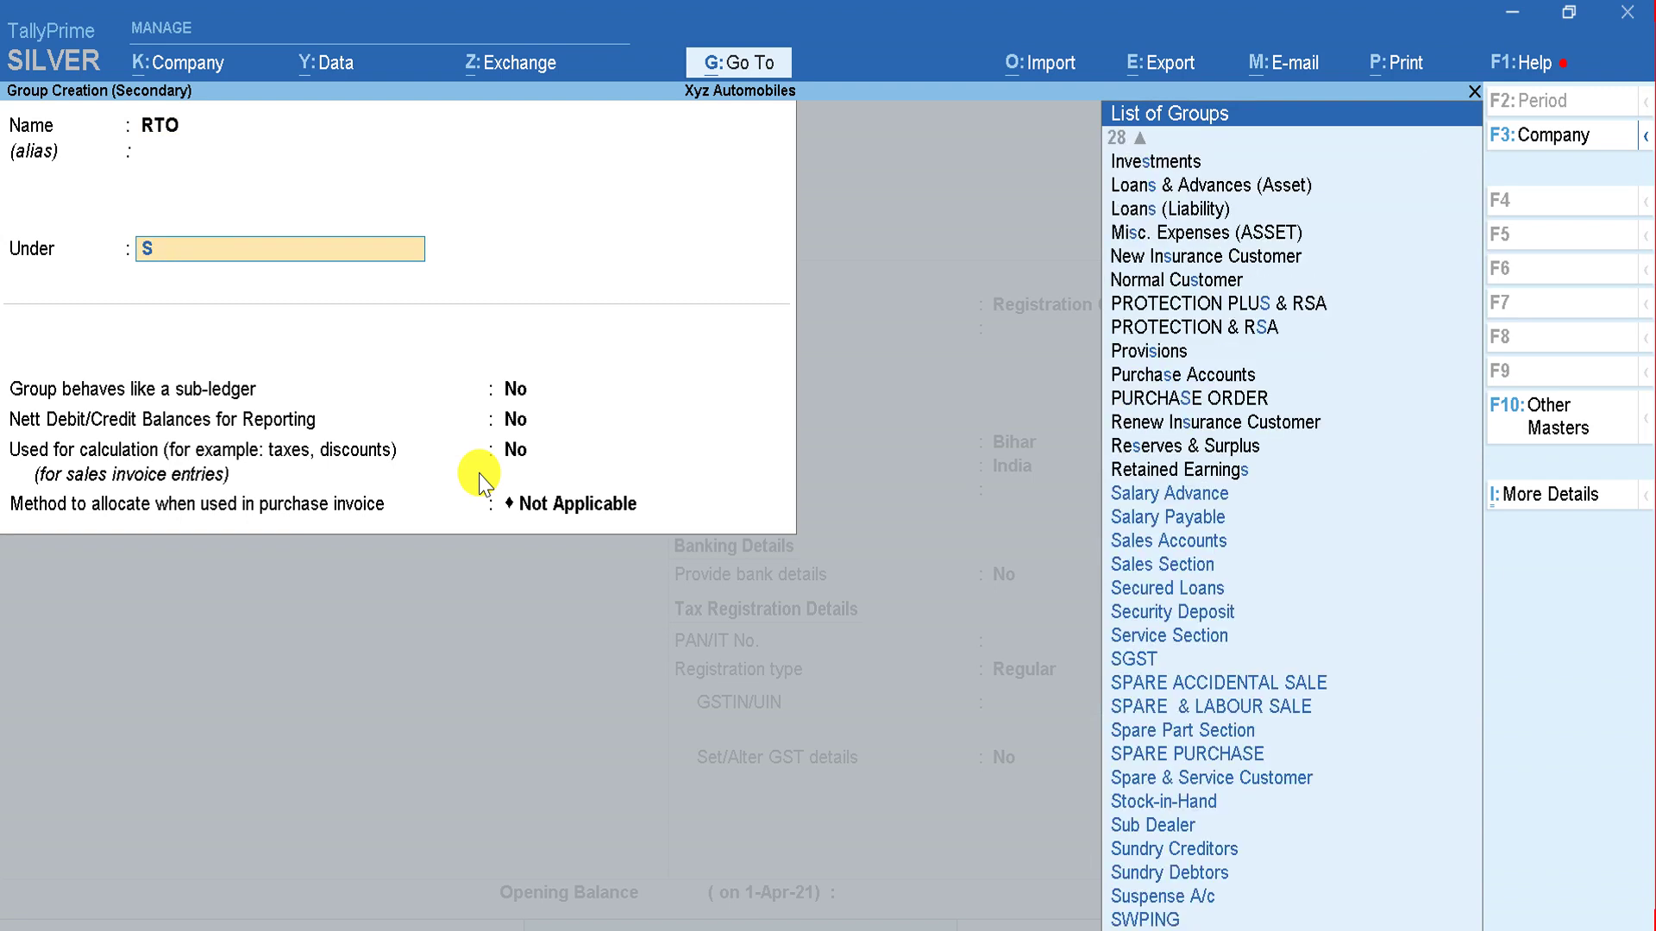
pyautogui.write('Curr')
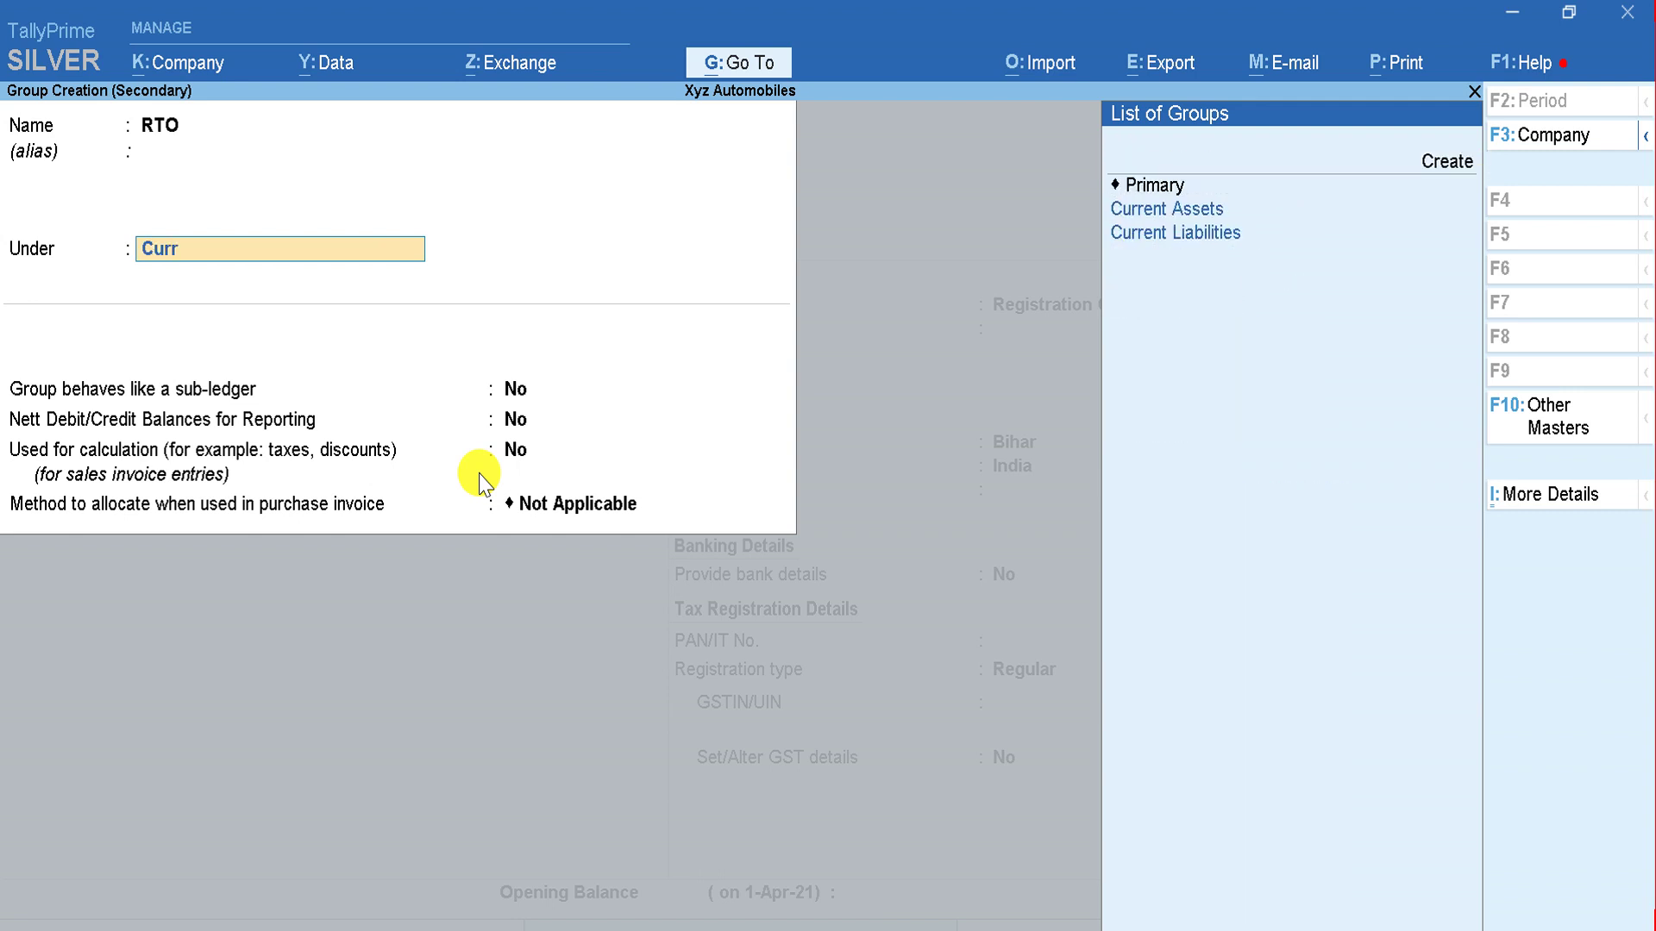
pyautogui.press('Down')
pyautogui.press('Down')
pyautogui.press('Return')
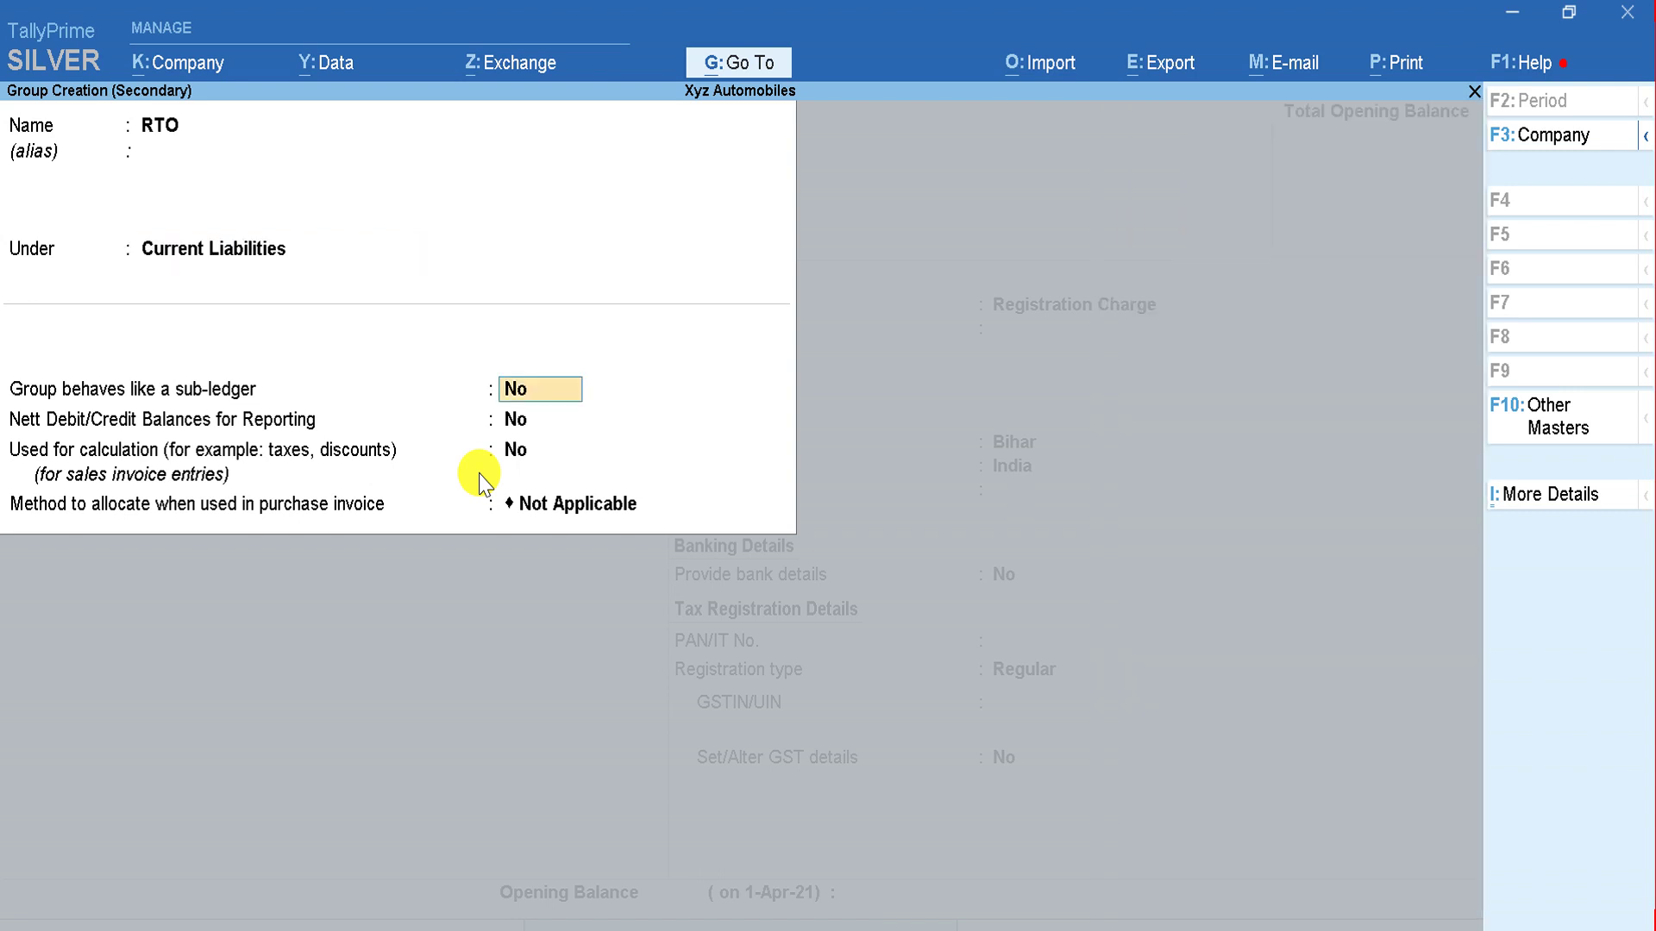
pyautogui.press('BackSpace')
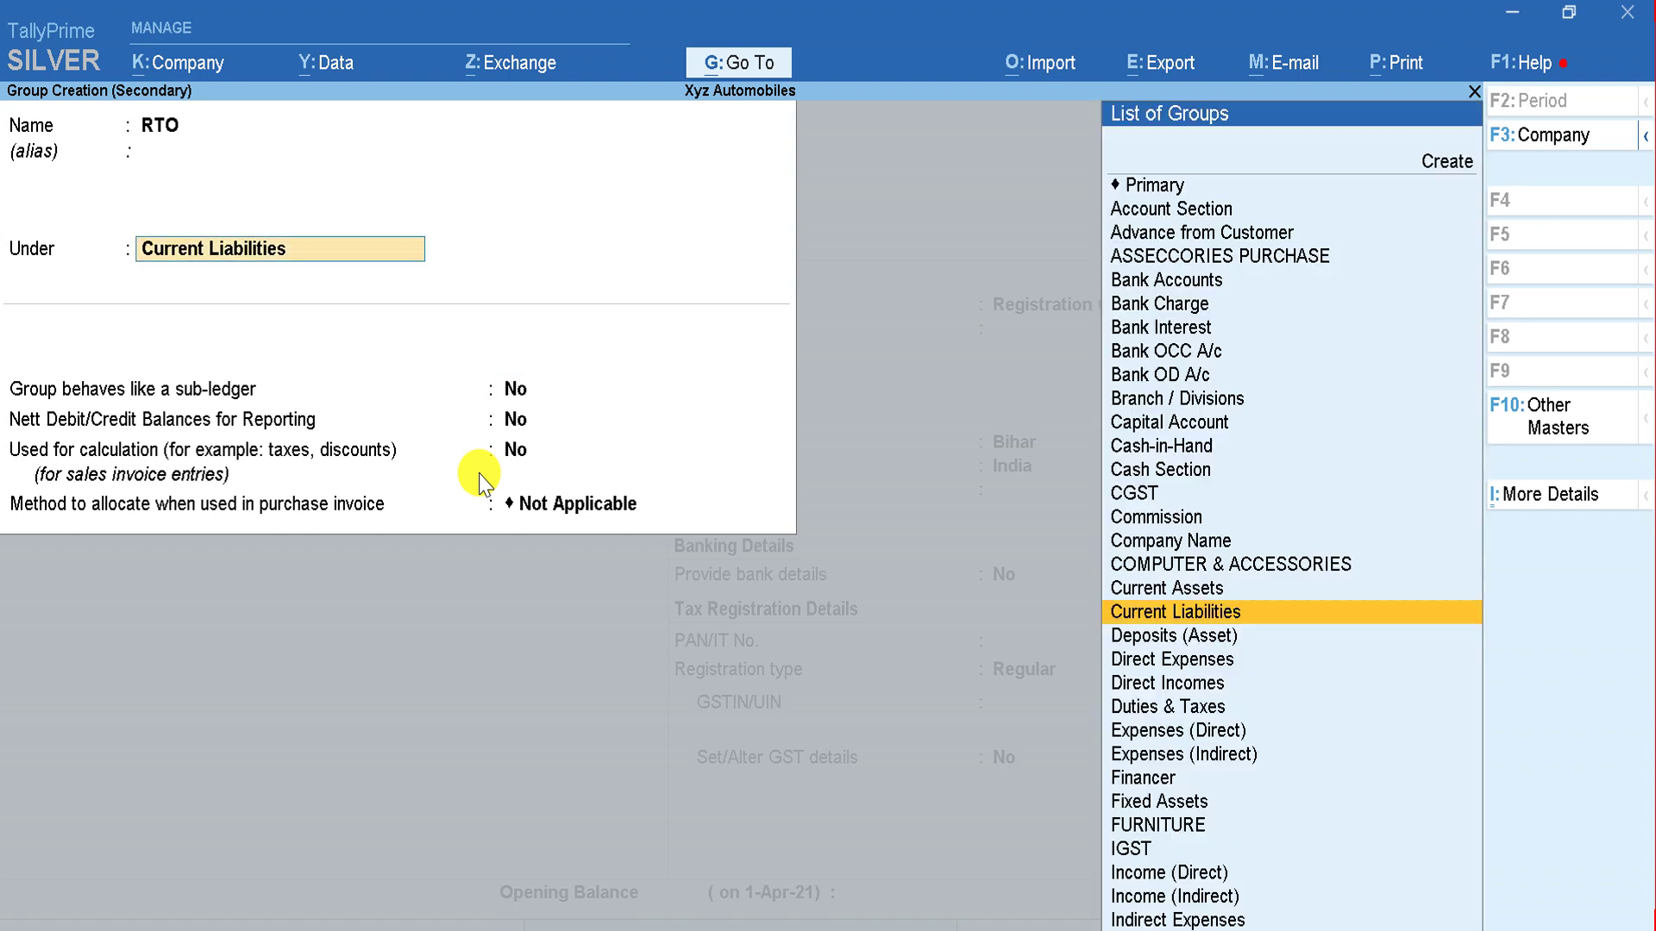
pyautogui.write('Sun')
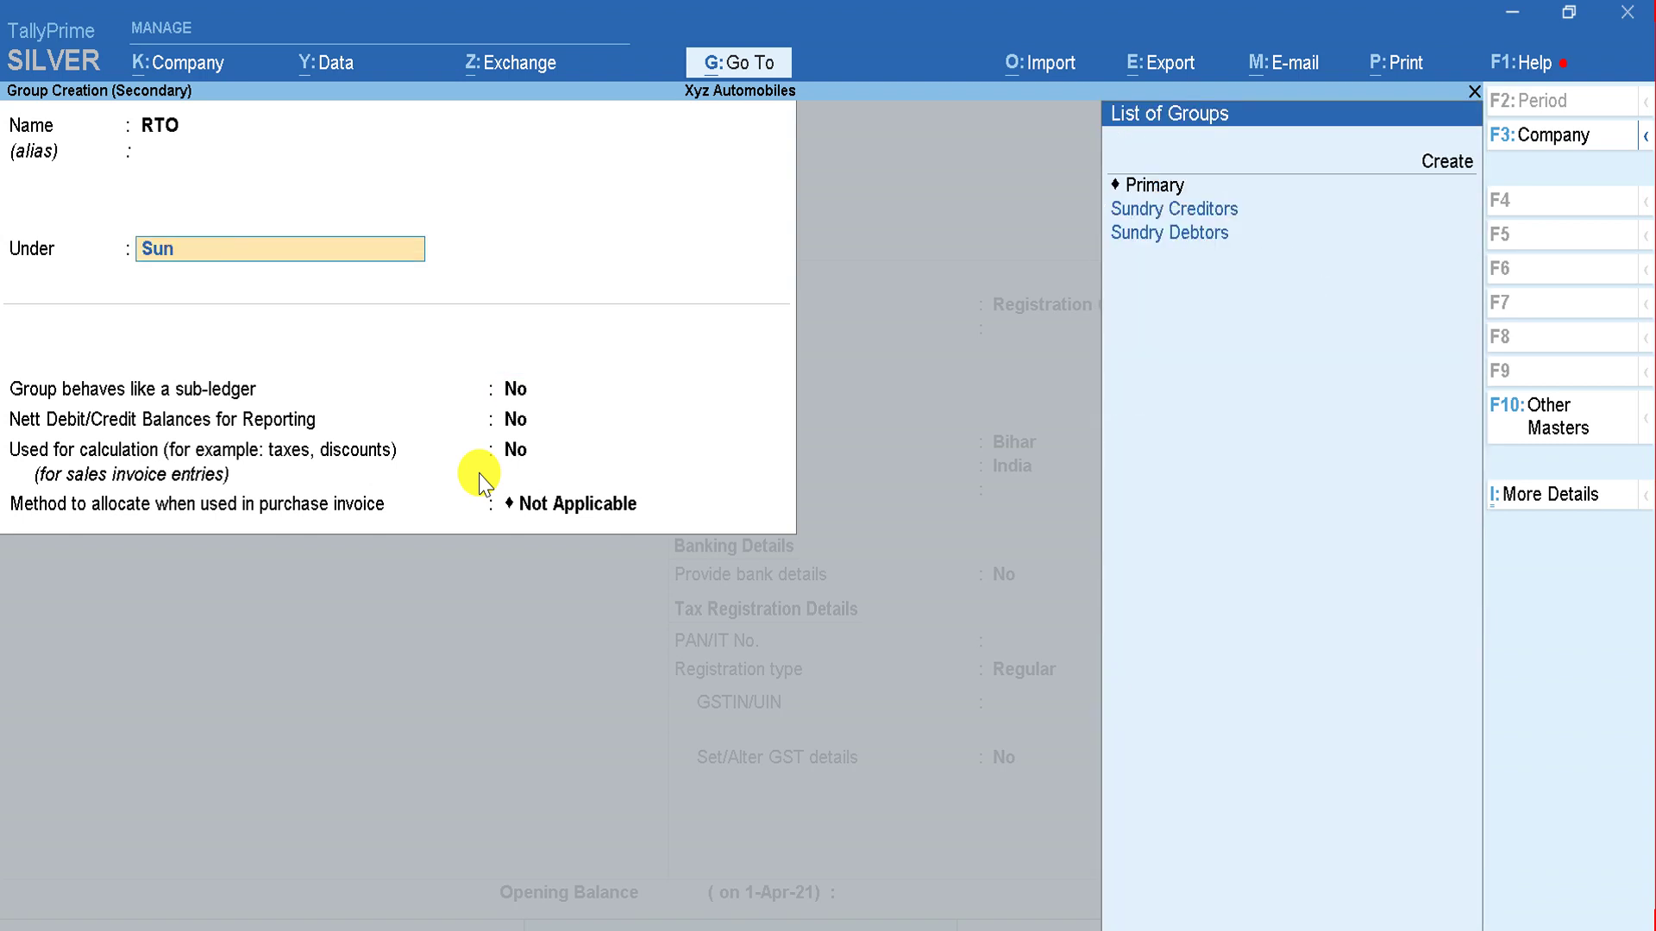
pyautogui.press('Return')
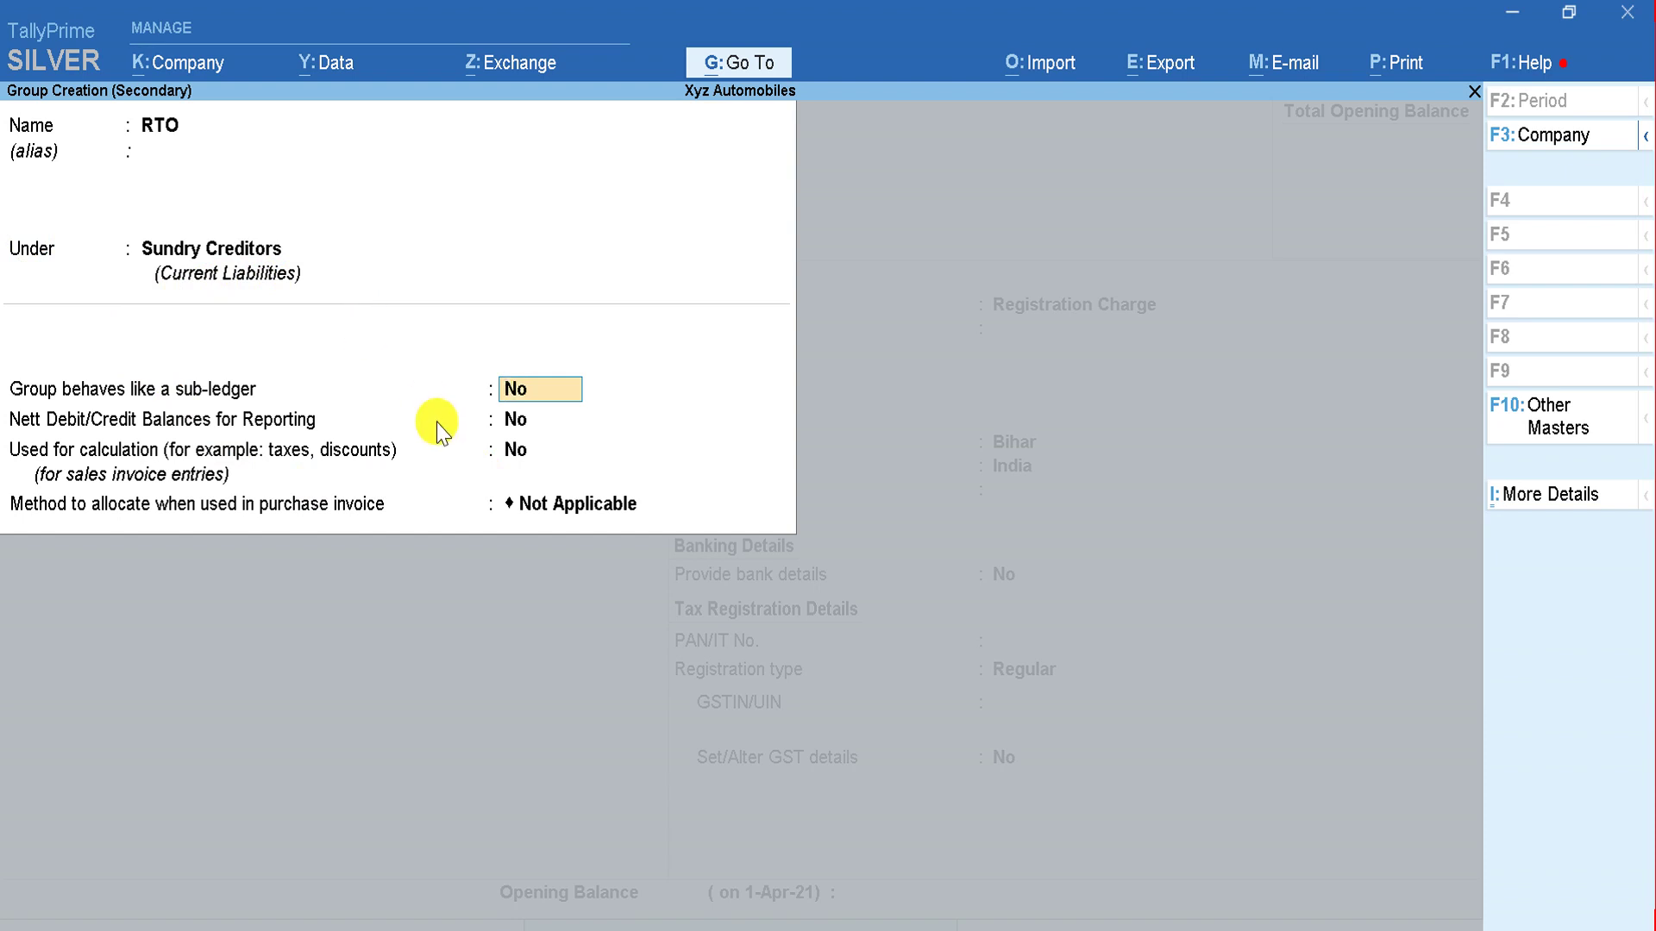
# Step: Make the RTO group behave like a sub-ledger and save it
pyautogui.press('y')
pyautogui.press('Return')
pyautogui.press('Return')
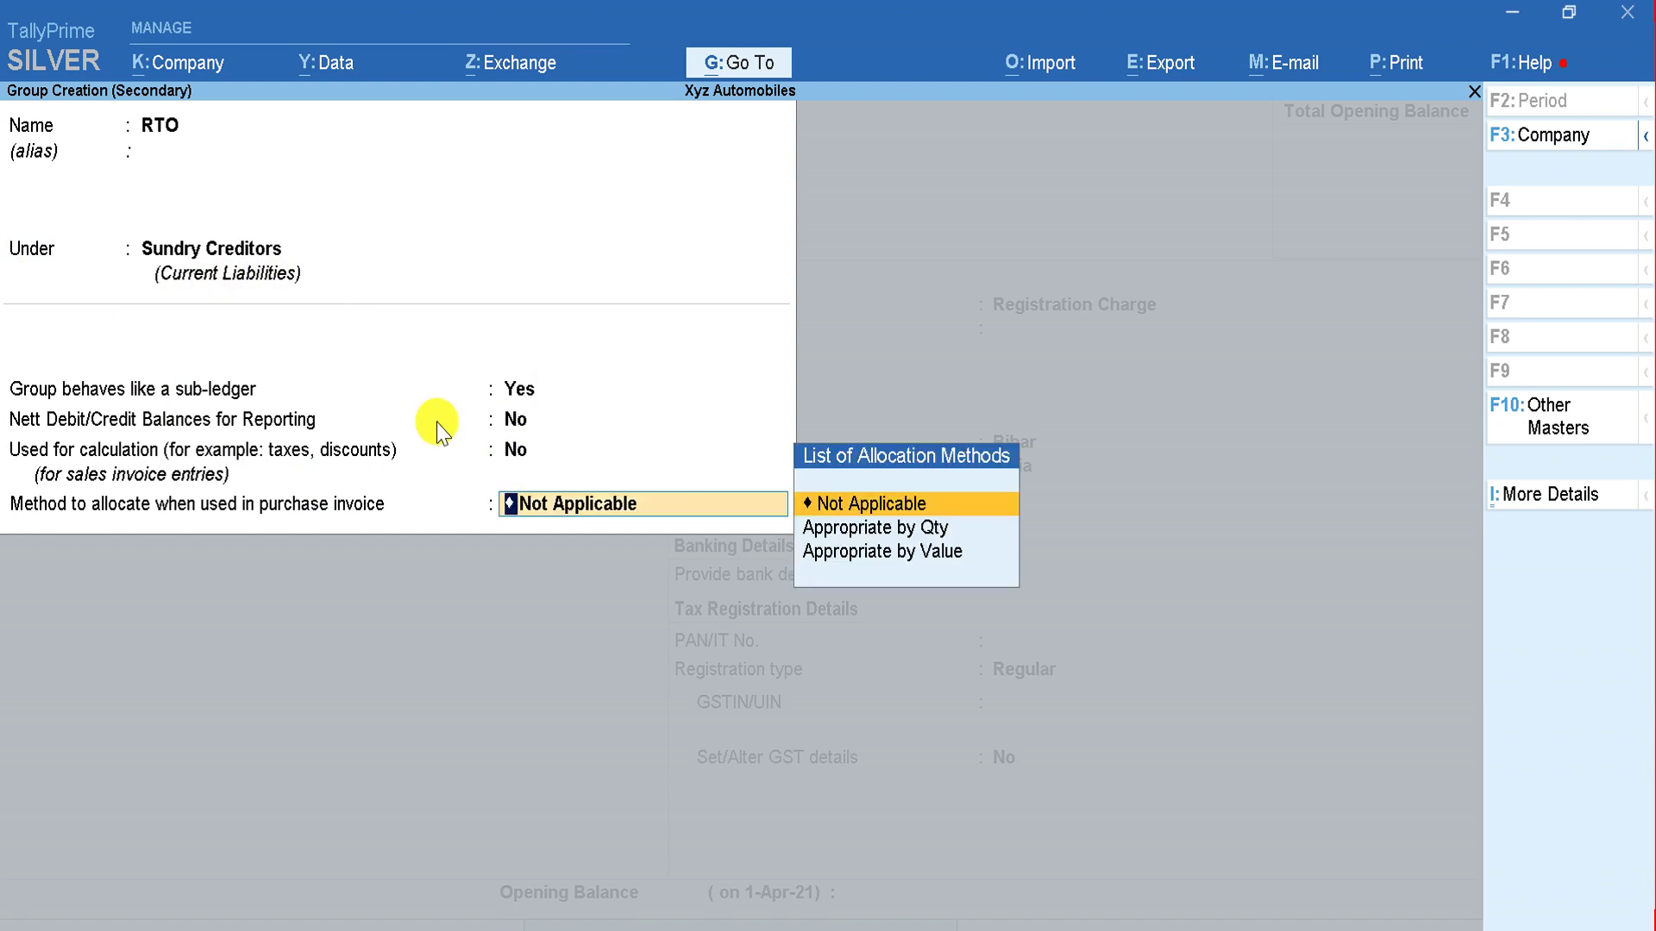
pyautogui.press('Return')
pyautogui.click(436, 421)
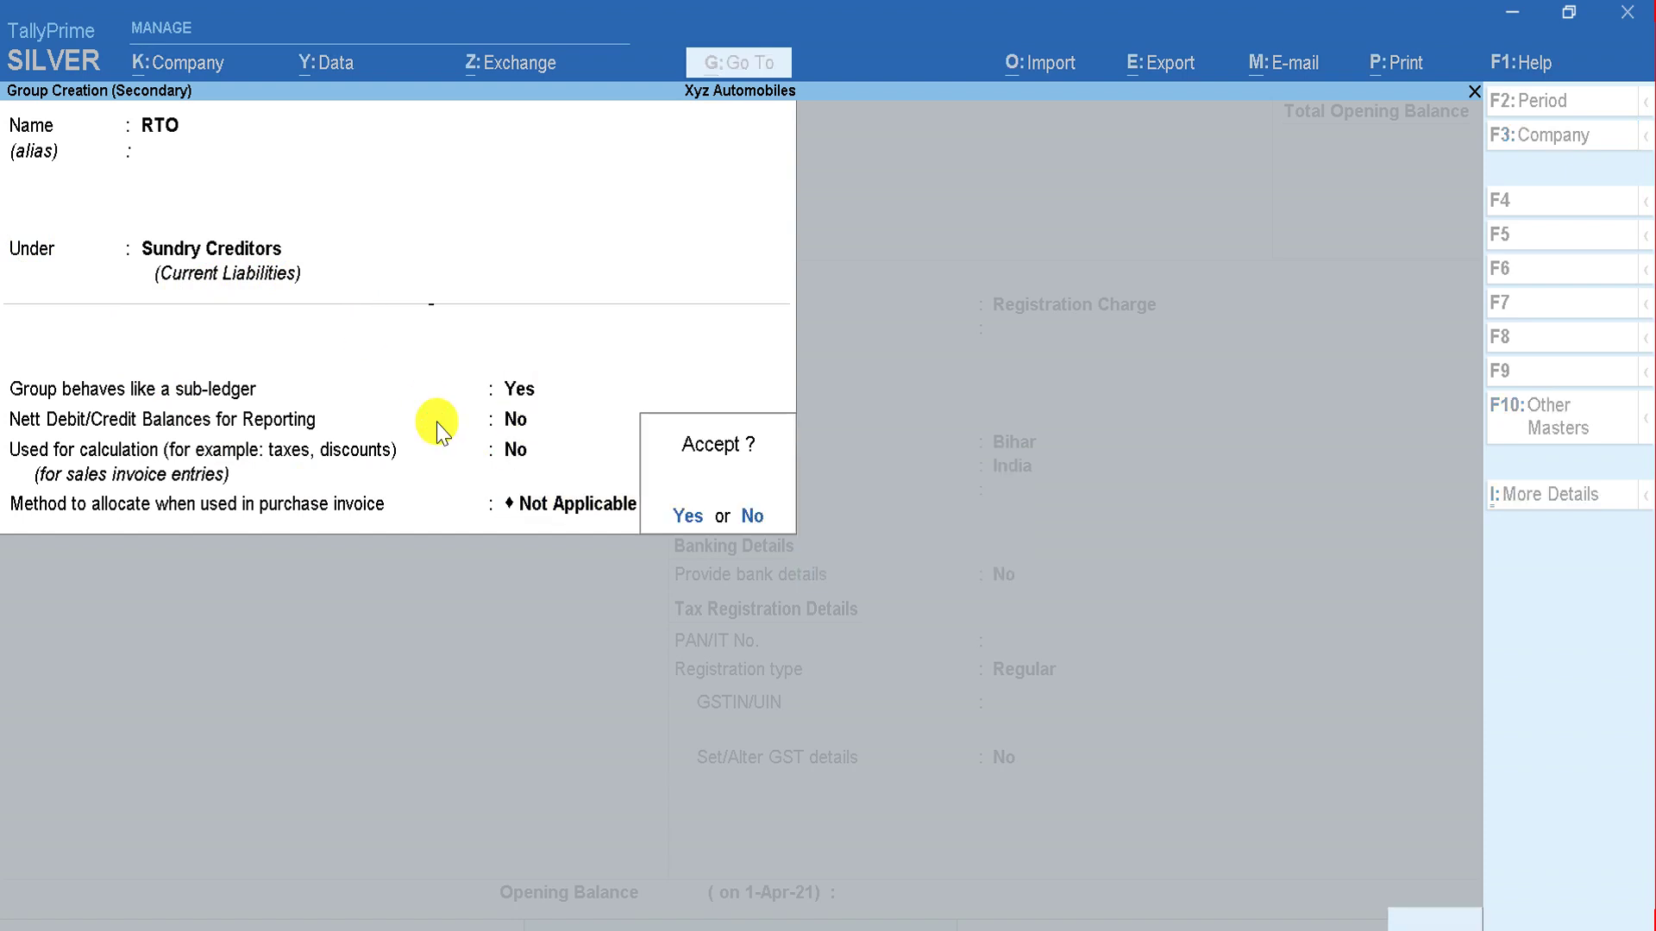
pyautogui.press('y')
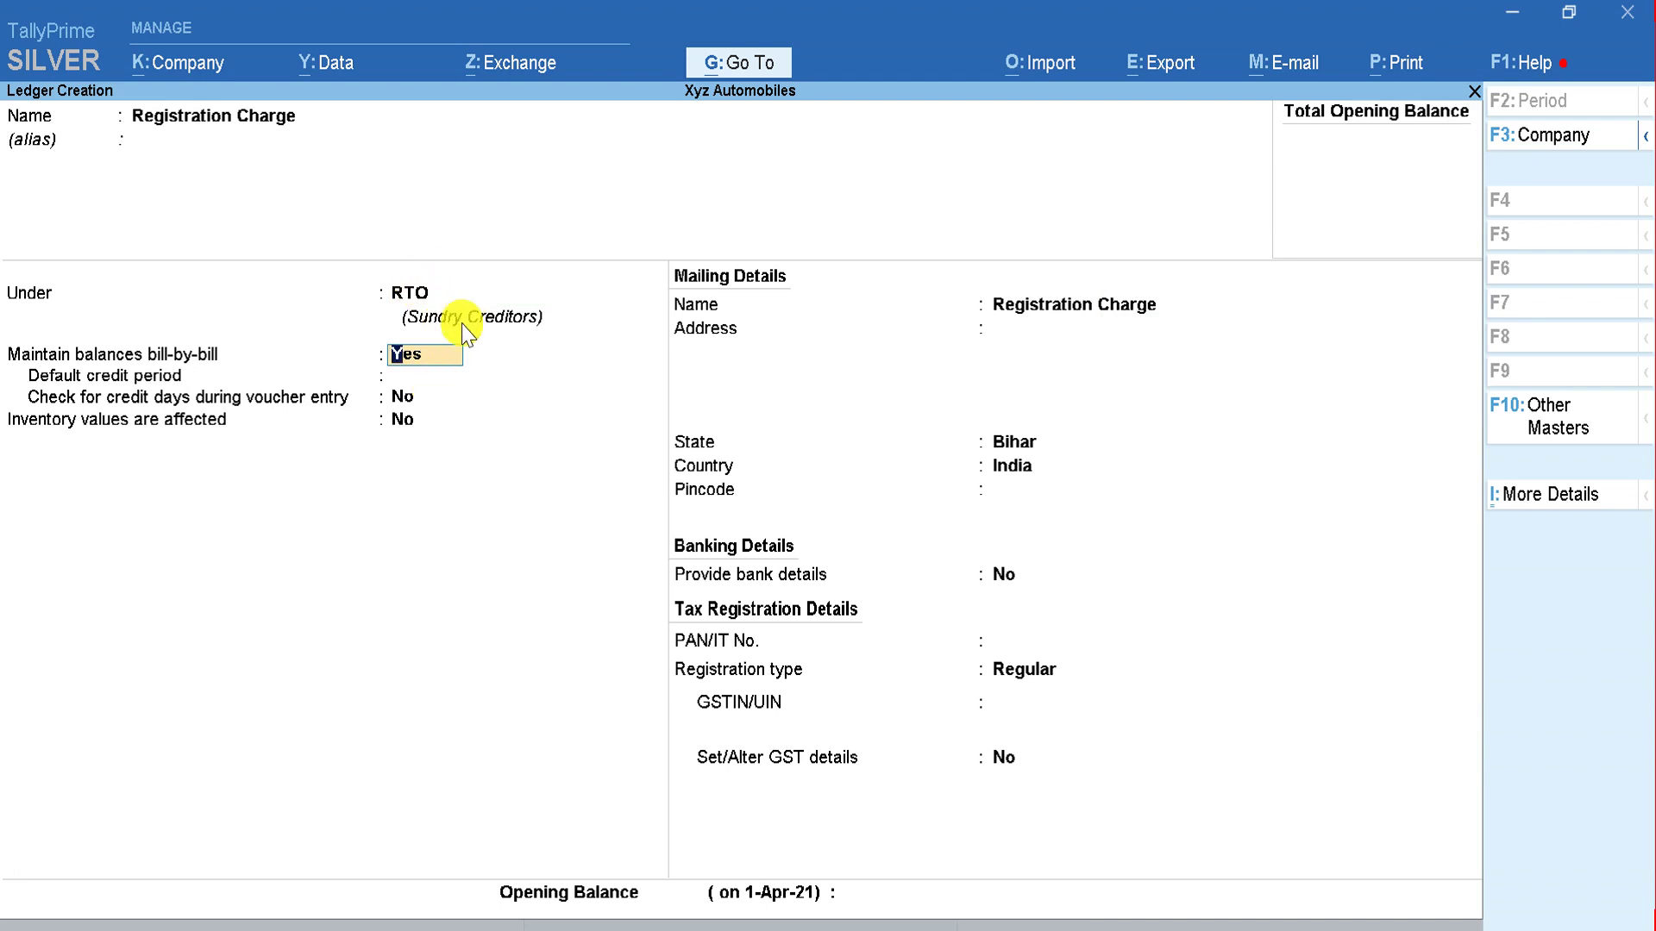
# Step: Save the Registration Charge ledger with registration type Unknown, then return to the Excel plan
pyautogui.press('Return')
pyautogui.press('Return')
pyautogui.press('Return')
pyautogui.press('Return')
pyautogui.press('Return')
pyautogui.press('Return')
pyautogui.press('Return')
pyautogui.press('Return')
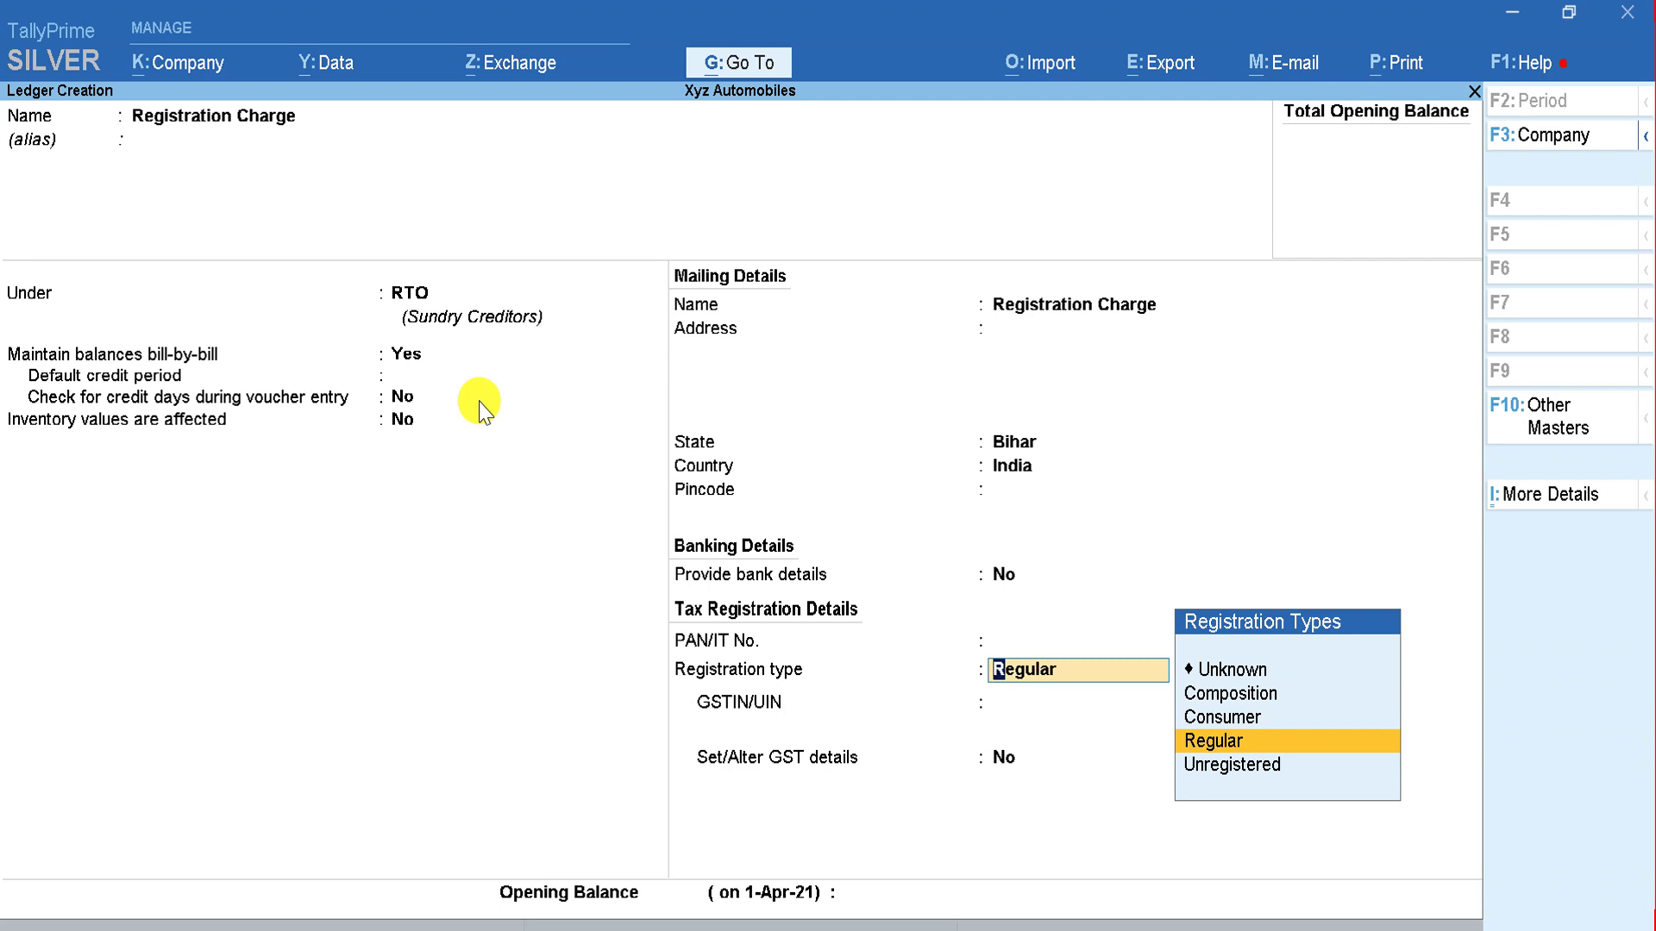
pyautogui.press('Up')
pyautogui.press('Up')
pyautogui.press('Up')
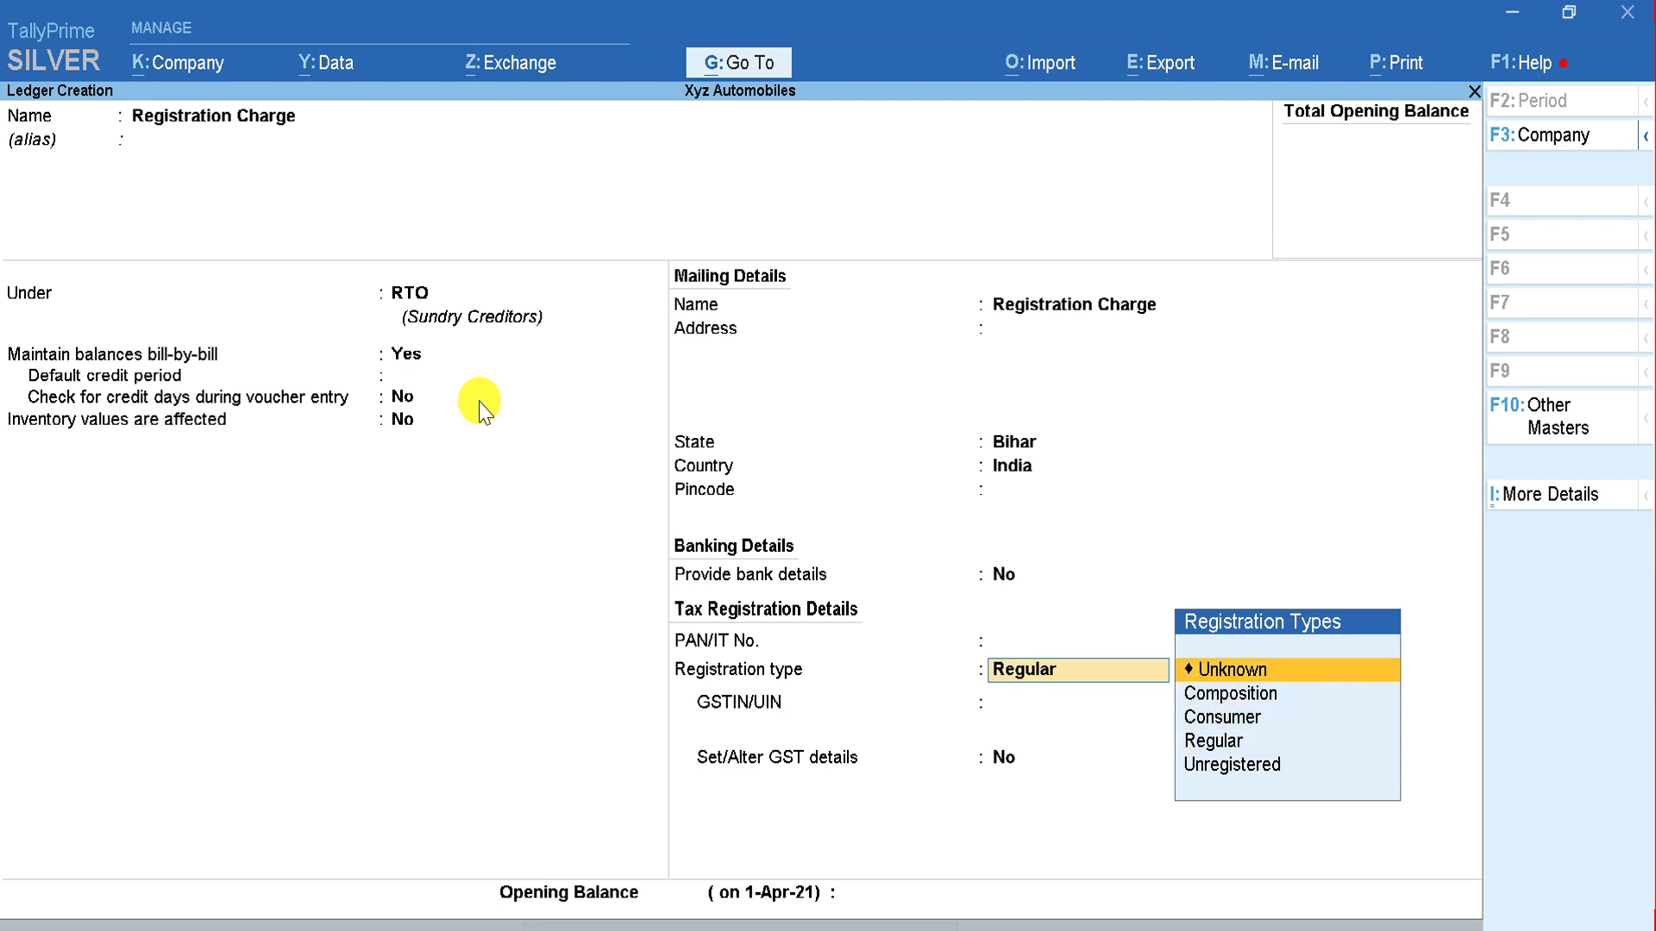
pyautogui.press('Return')
pyautogui.press('Return')
pyautogui.press('Return')
pyautogui.press('Return')
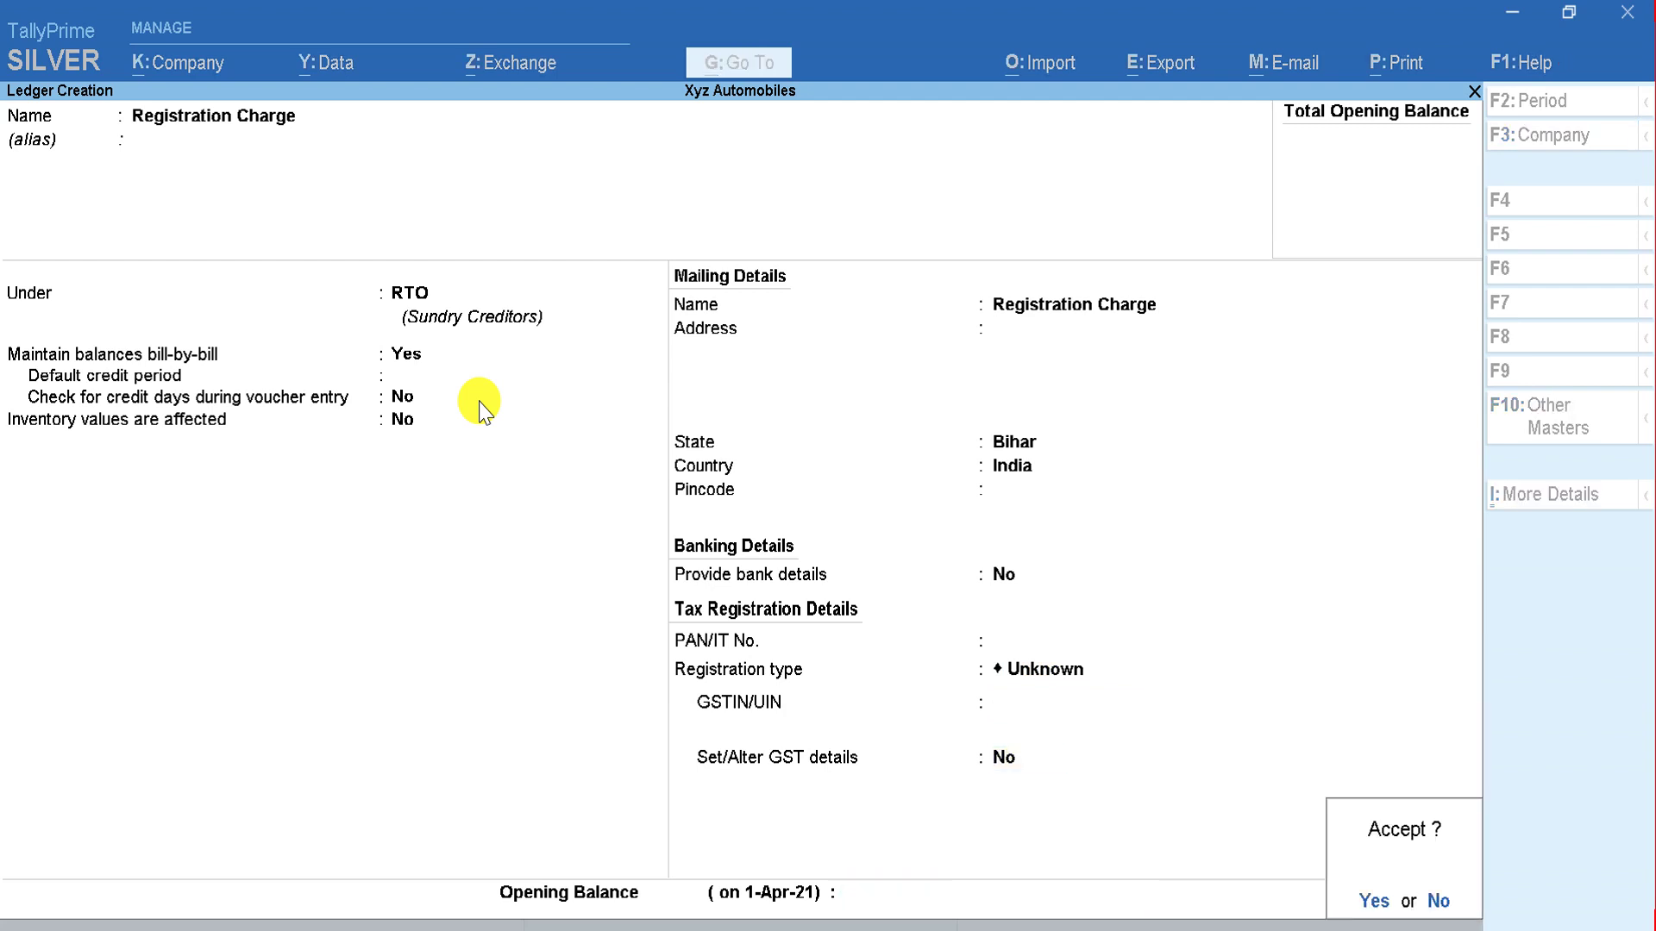
pyautogui.press('Return')
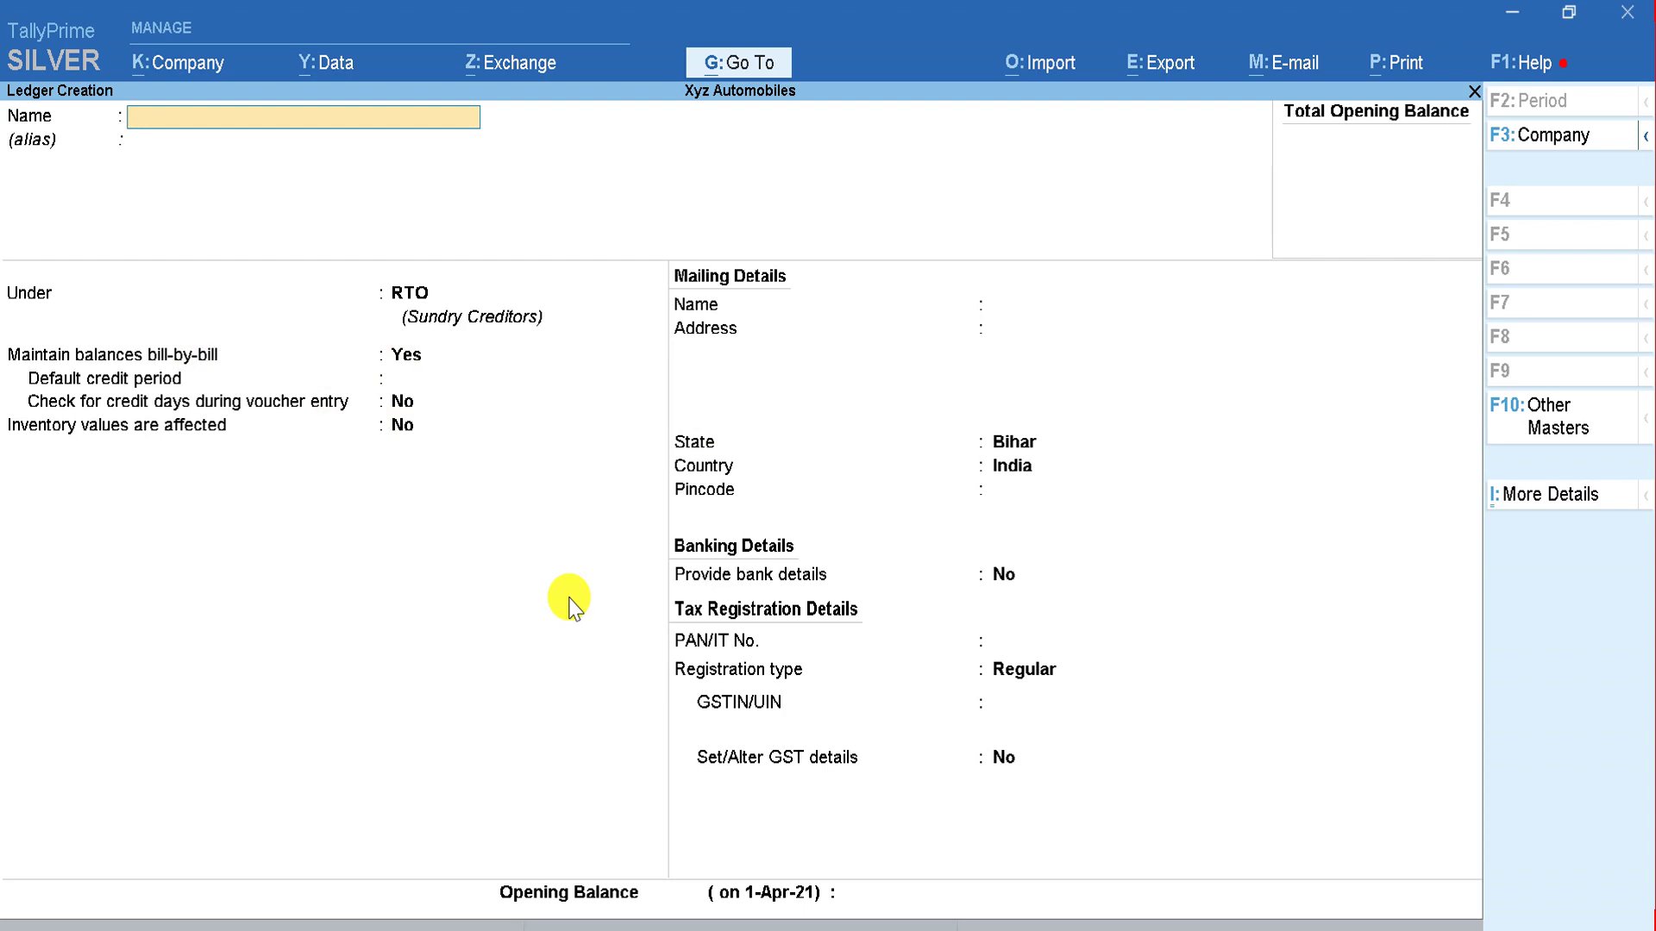
pyautogui.press('Escape')
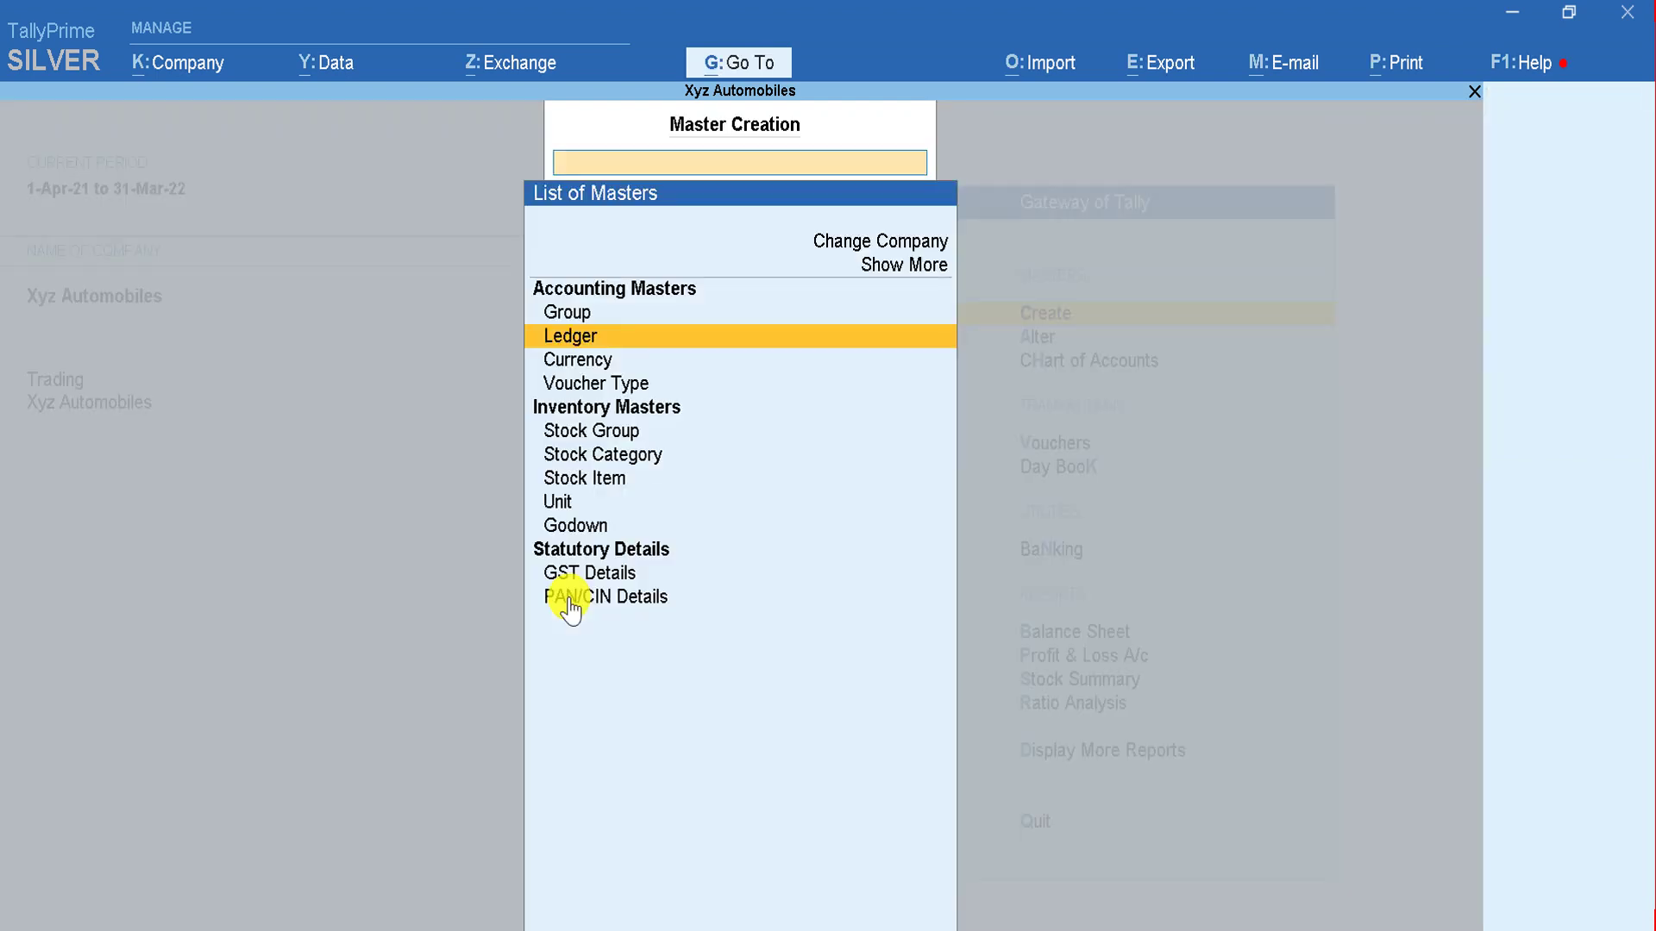
pyautogui.hotkey('alt', 'Tab')
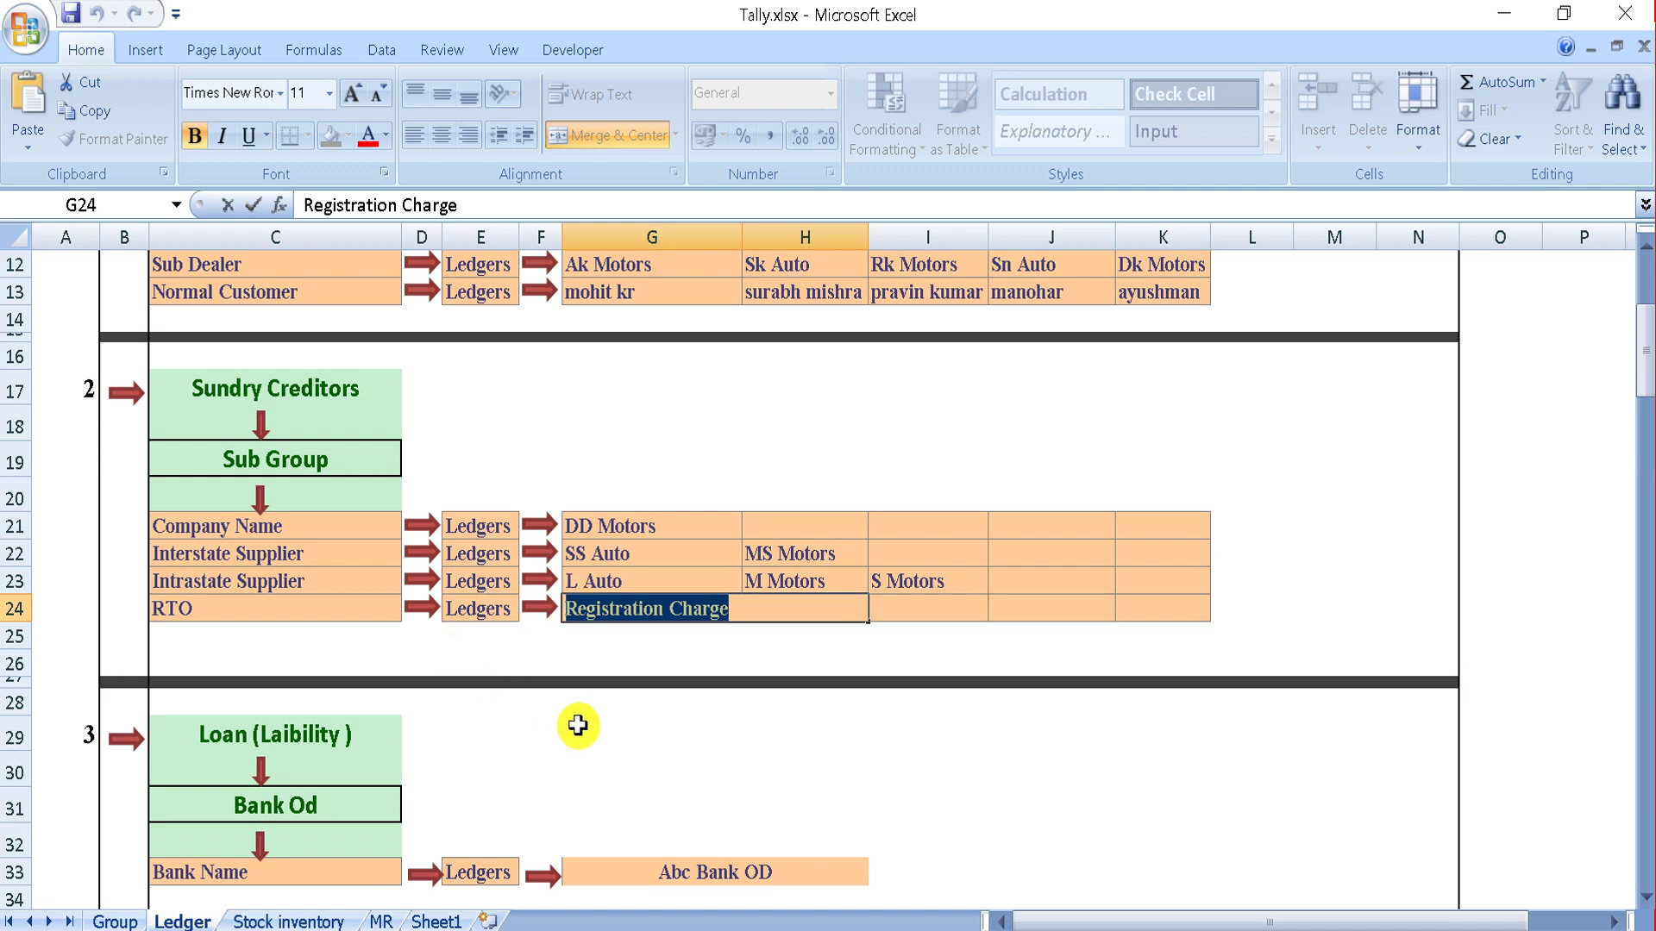
# Step: Scroll the Excel Ledger sheet to the Loan and Duties & Taxes plans, then return to TallyPrime
pyautogui.click(577, 725)
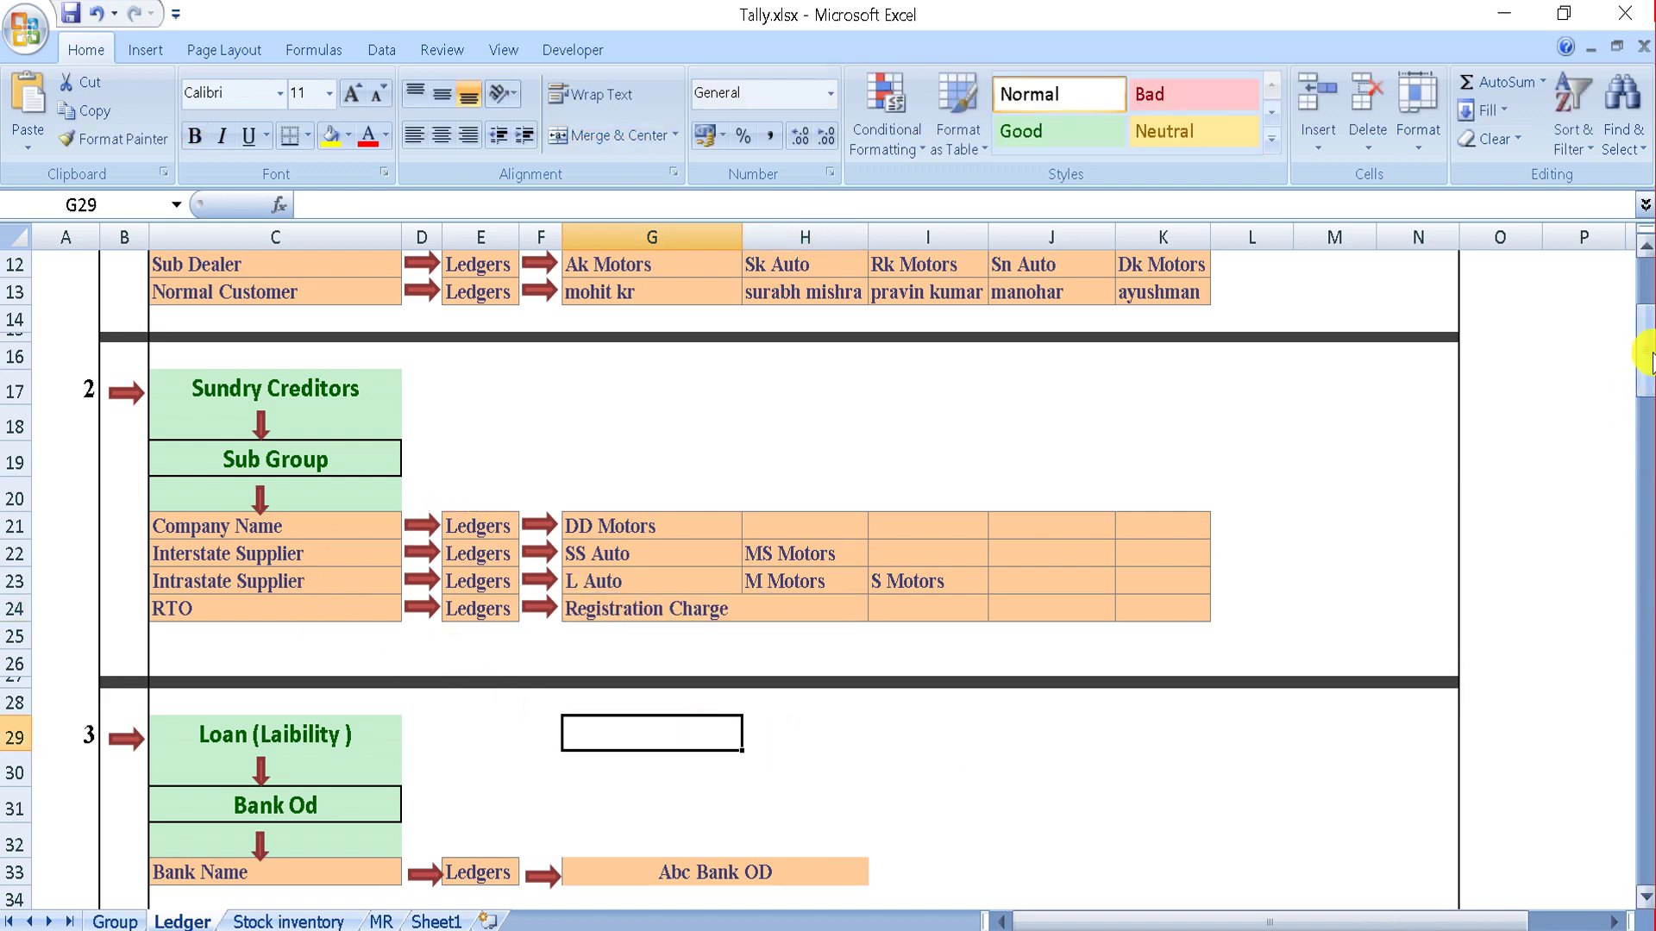
pyautogui.moveTo(1647, 358); pyautogui.dragTo(1647, 425)
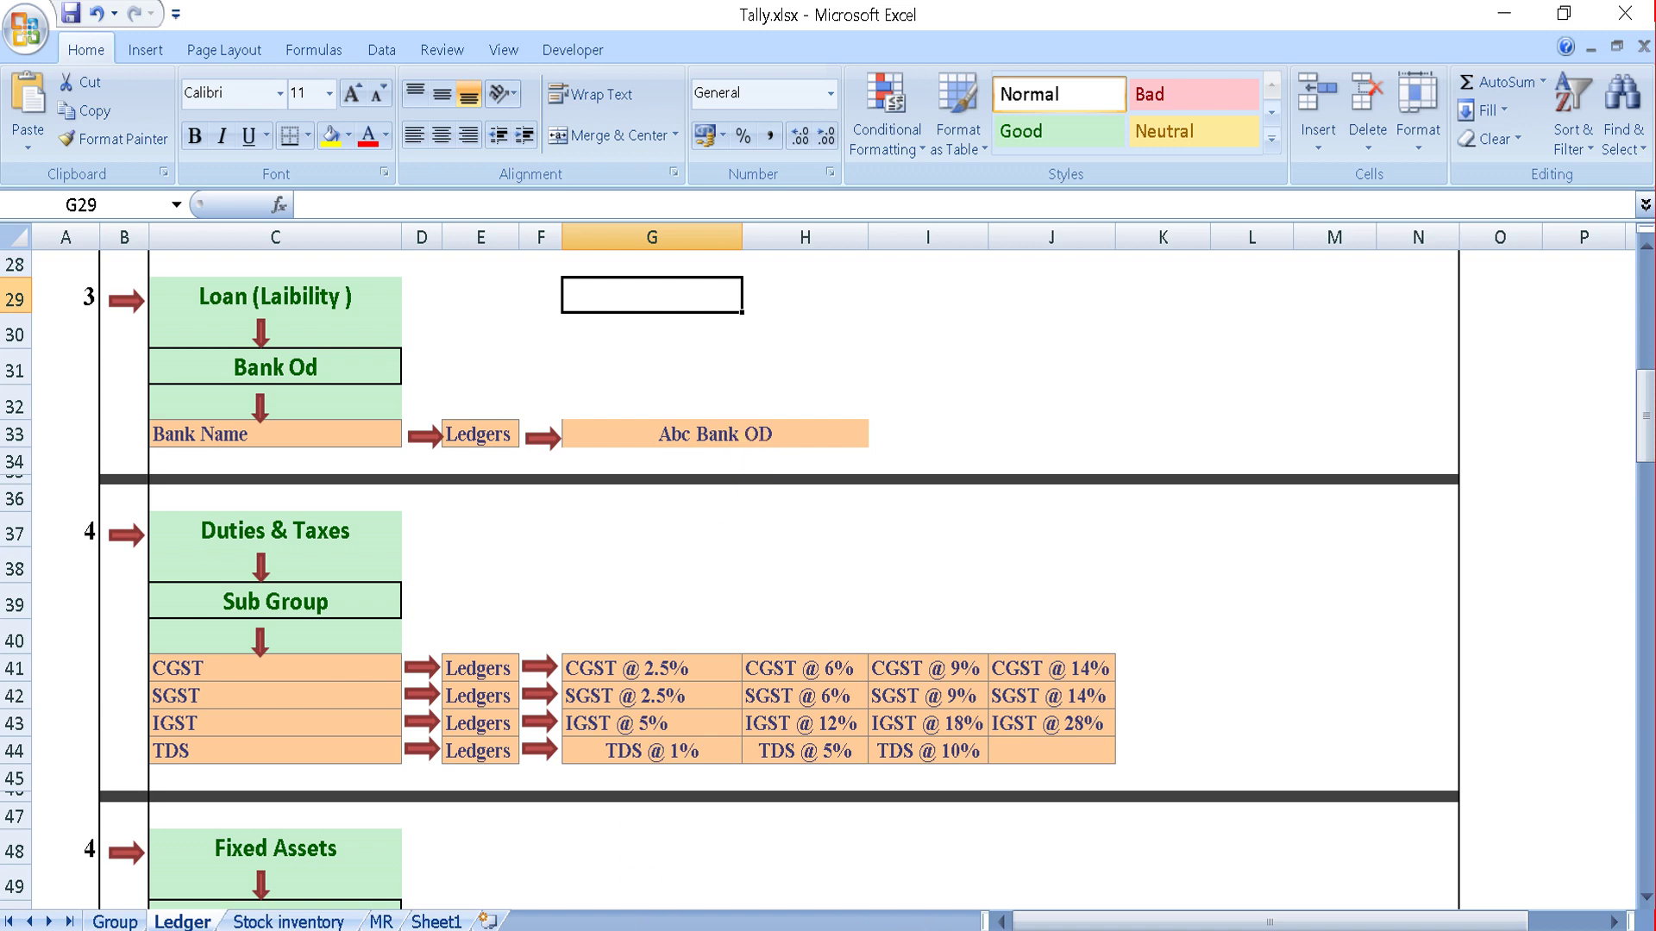
pyautogui.click(1016, 930)
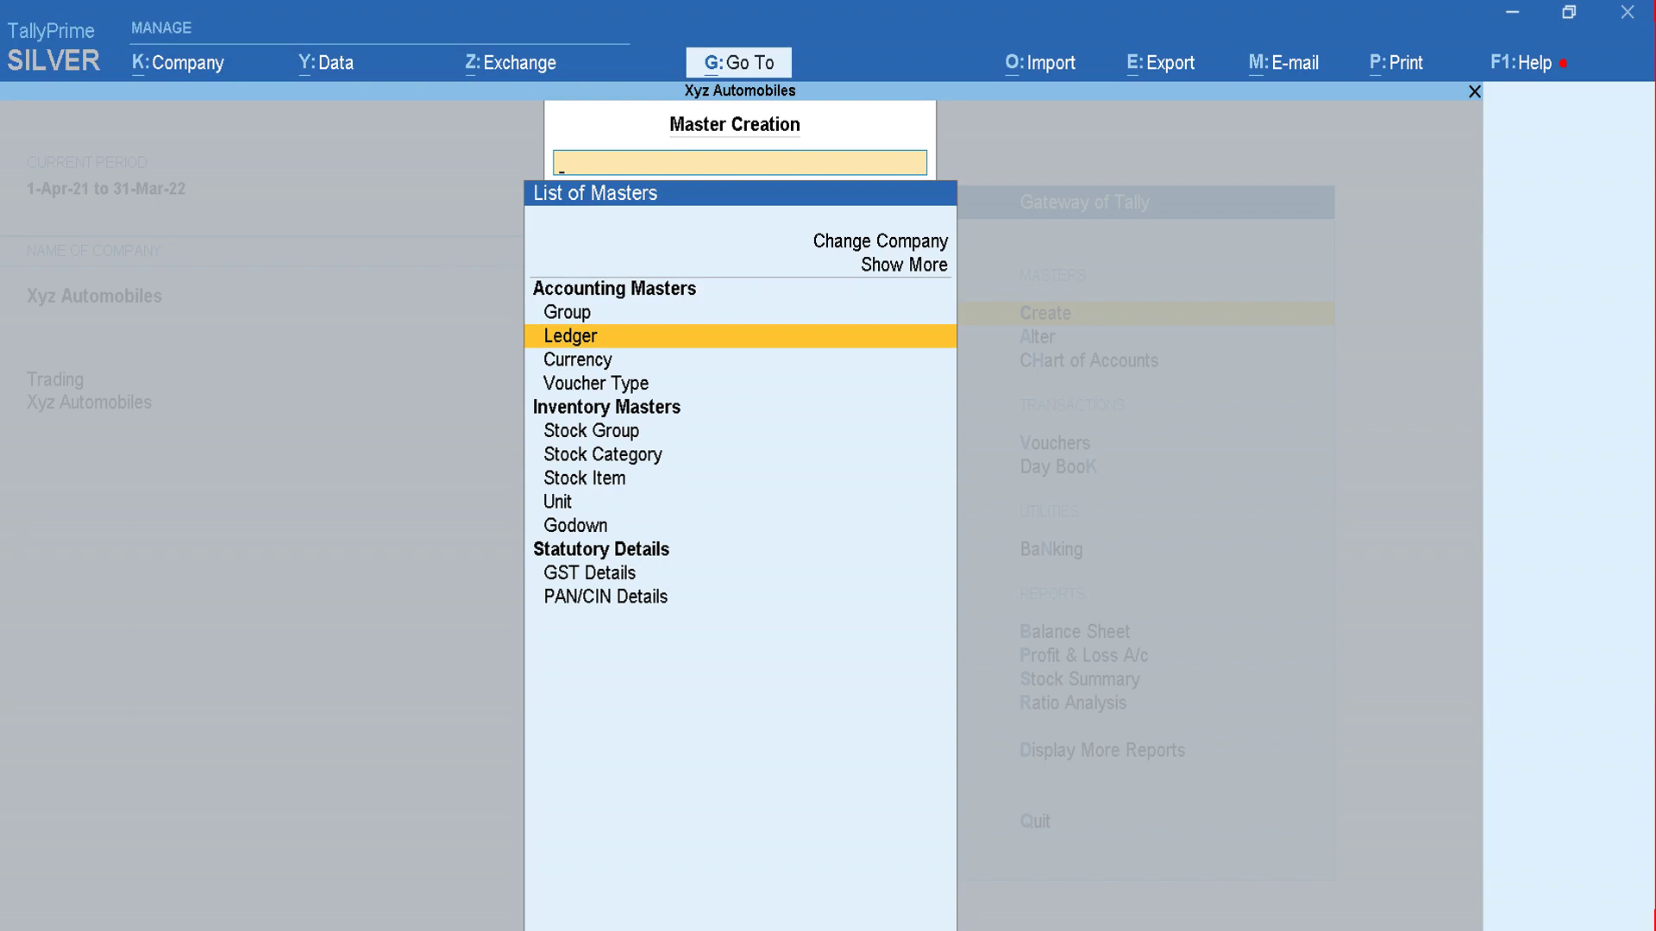
# Step: Start a new ledger named Abc Bank and place it under Bank OD A/c
pyautogui.press('Return')
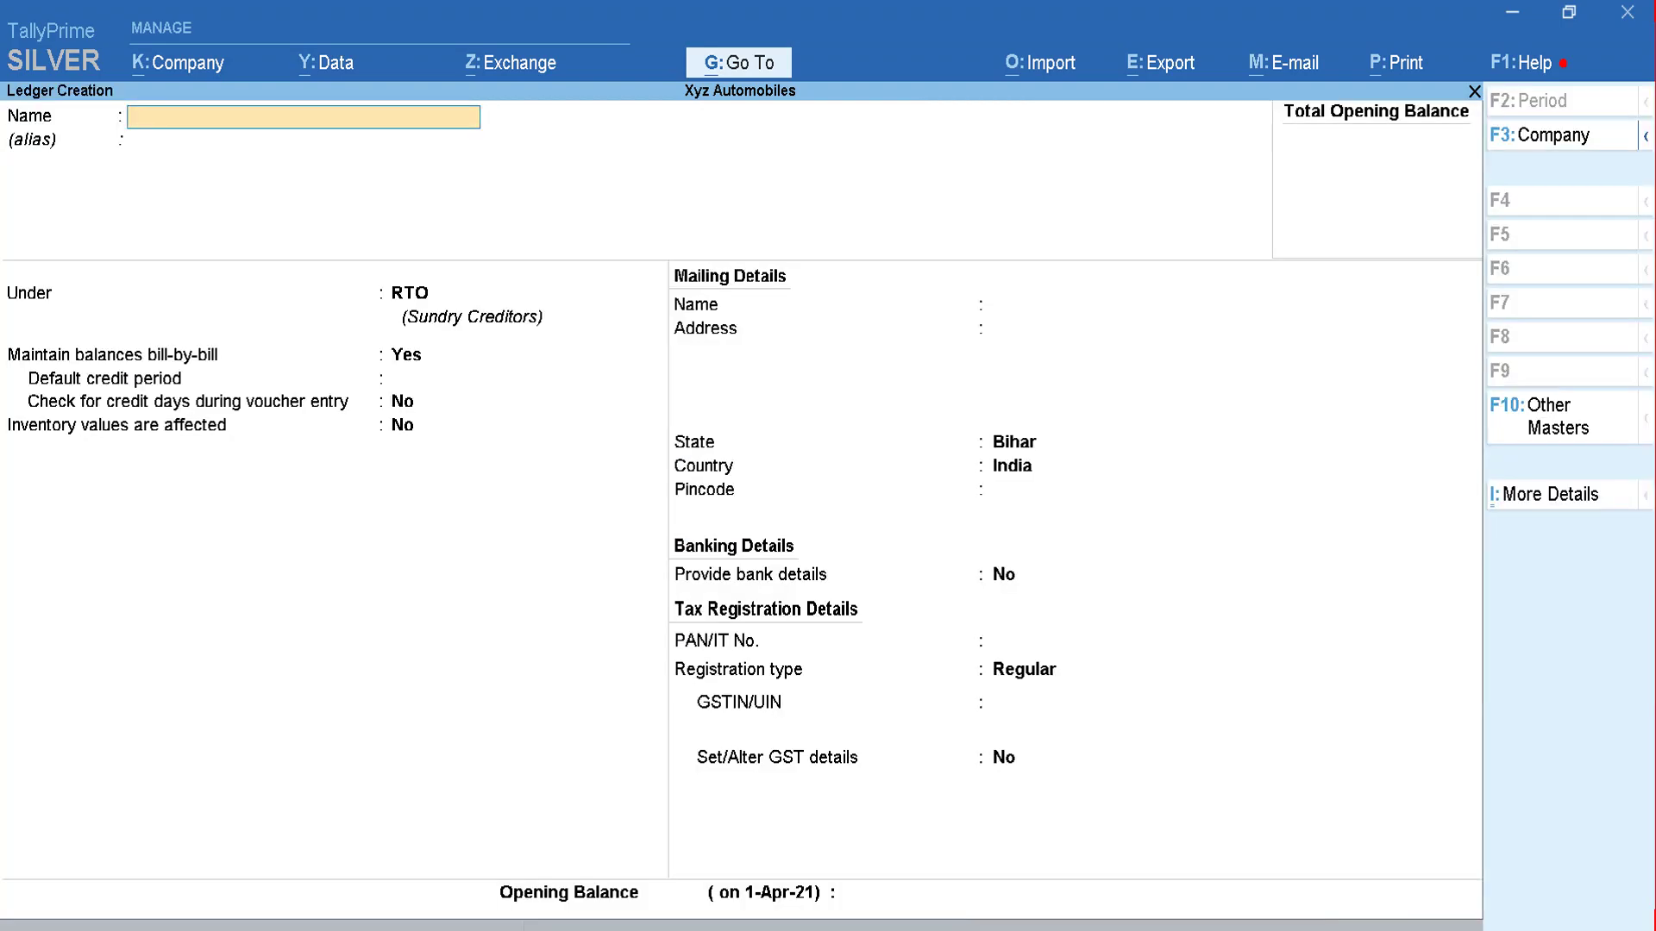
pyautogui.hotkey('alt', 'Tab')
pyautogui.hotkey('alt', 'Tab')
pyautogui.write('Abc Bank')
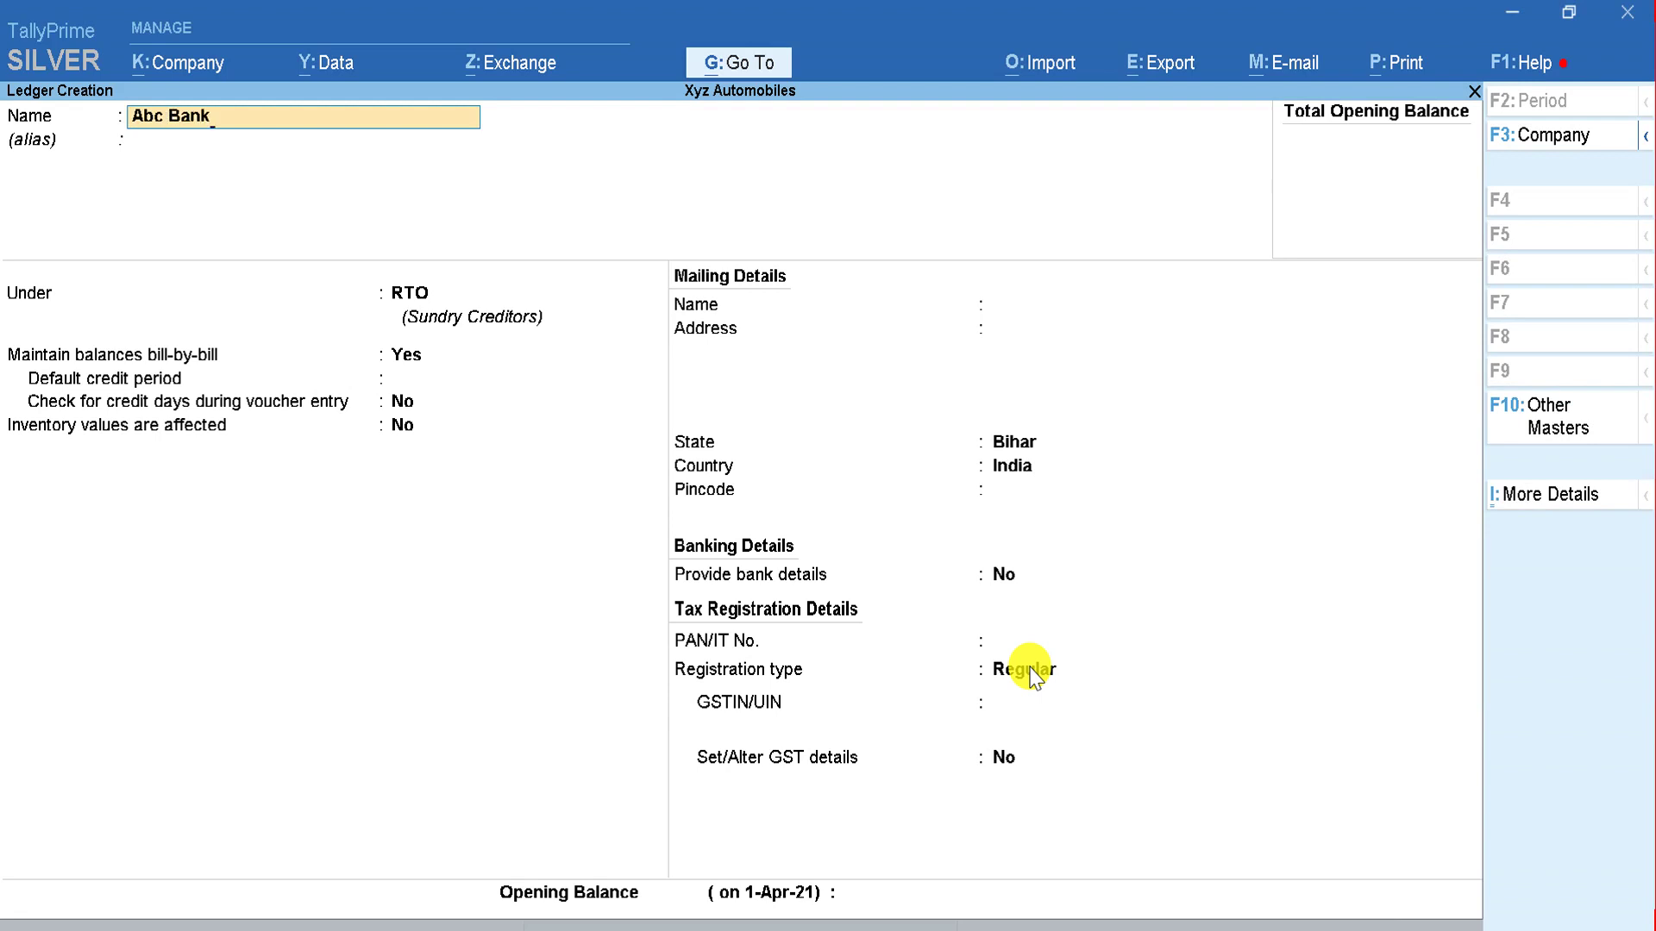
pyautogui.press('Return')
pyautogui.press('Return')
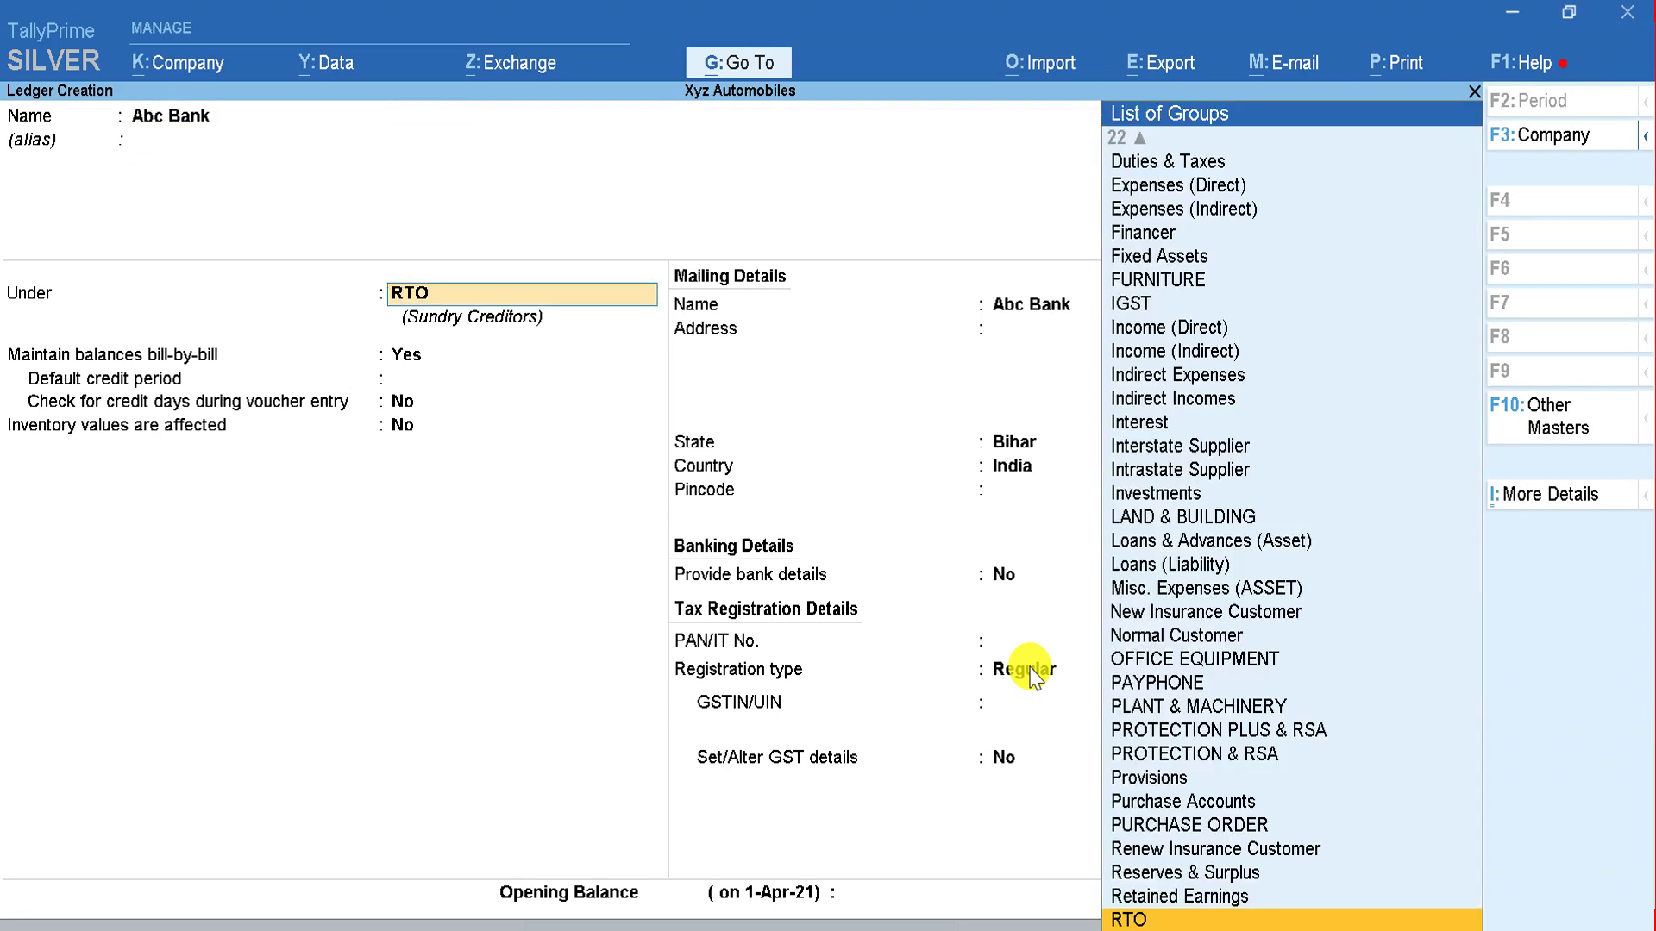
pyautogui.write('Od')
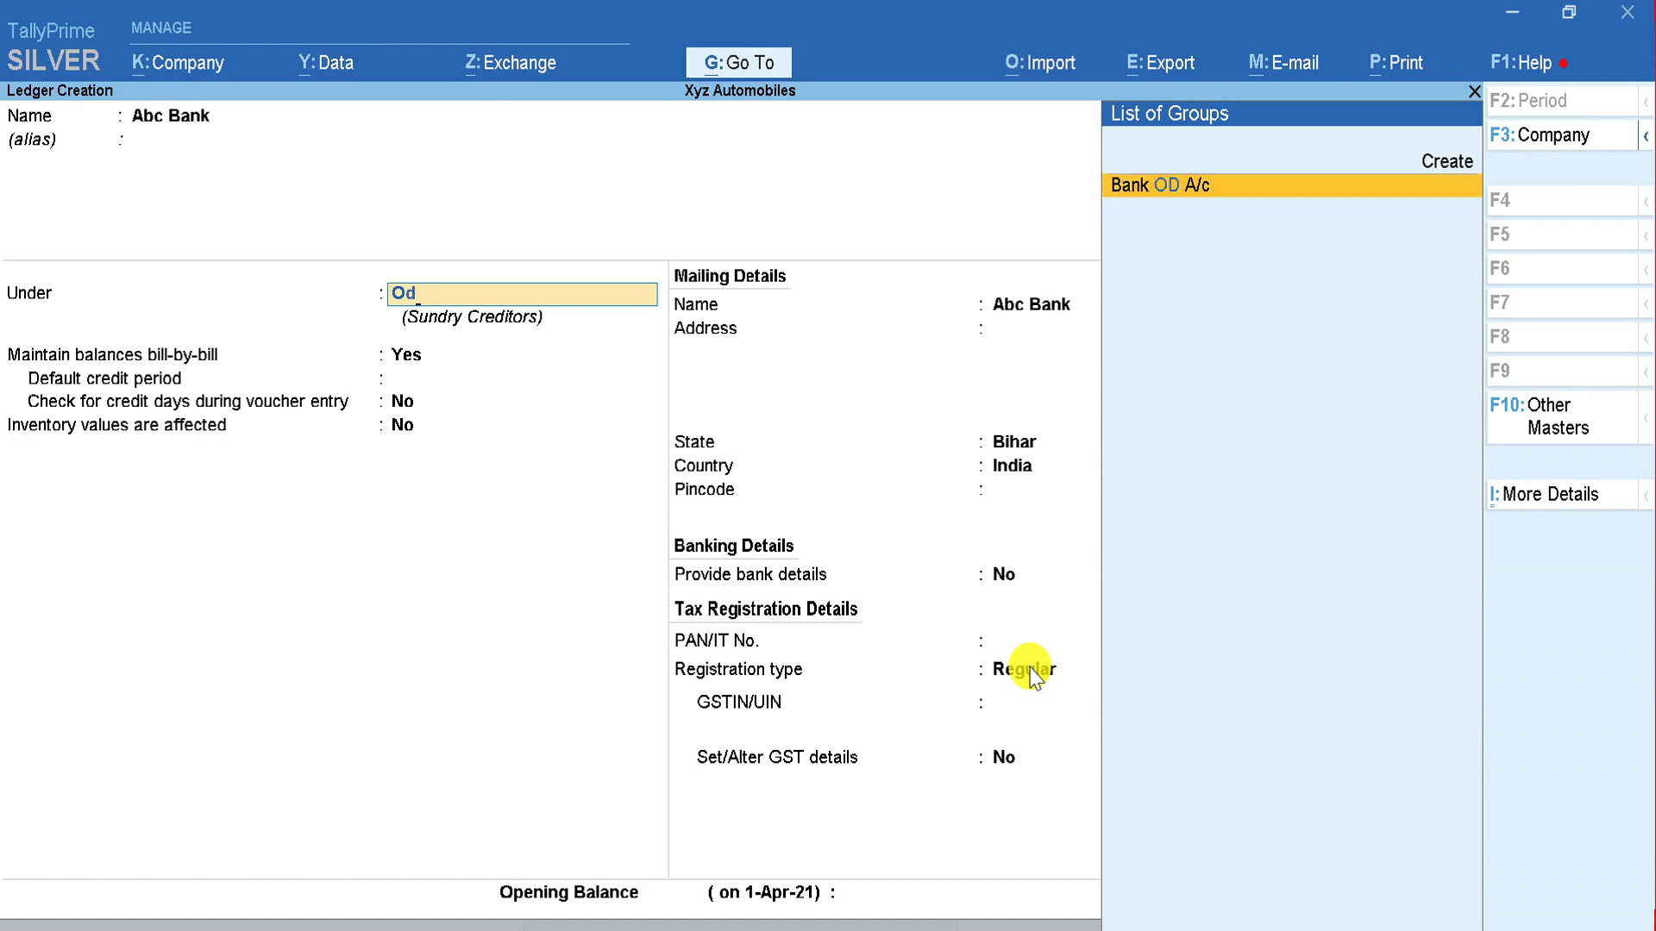
pyautogui.hotkey('alt', 'Tab')
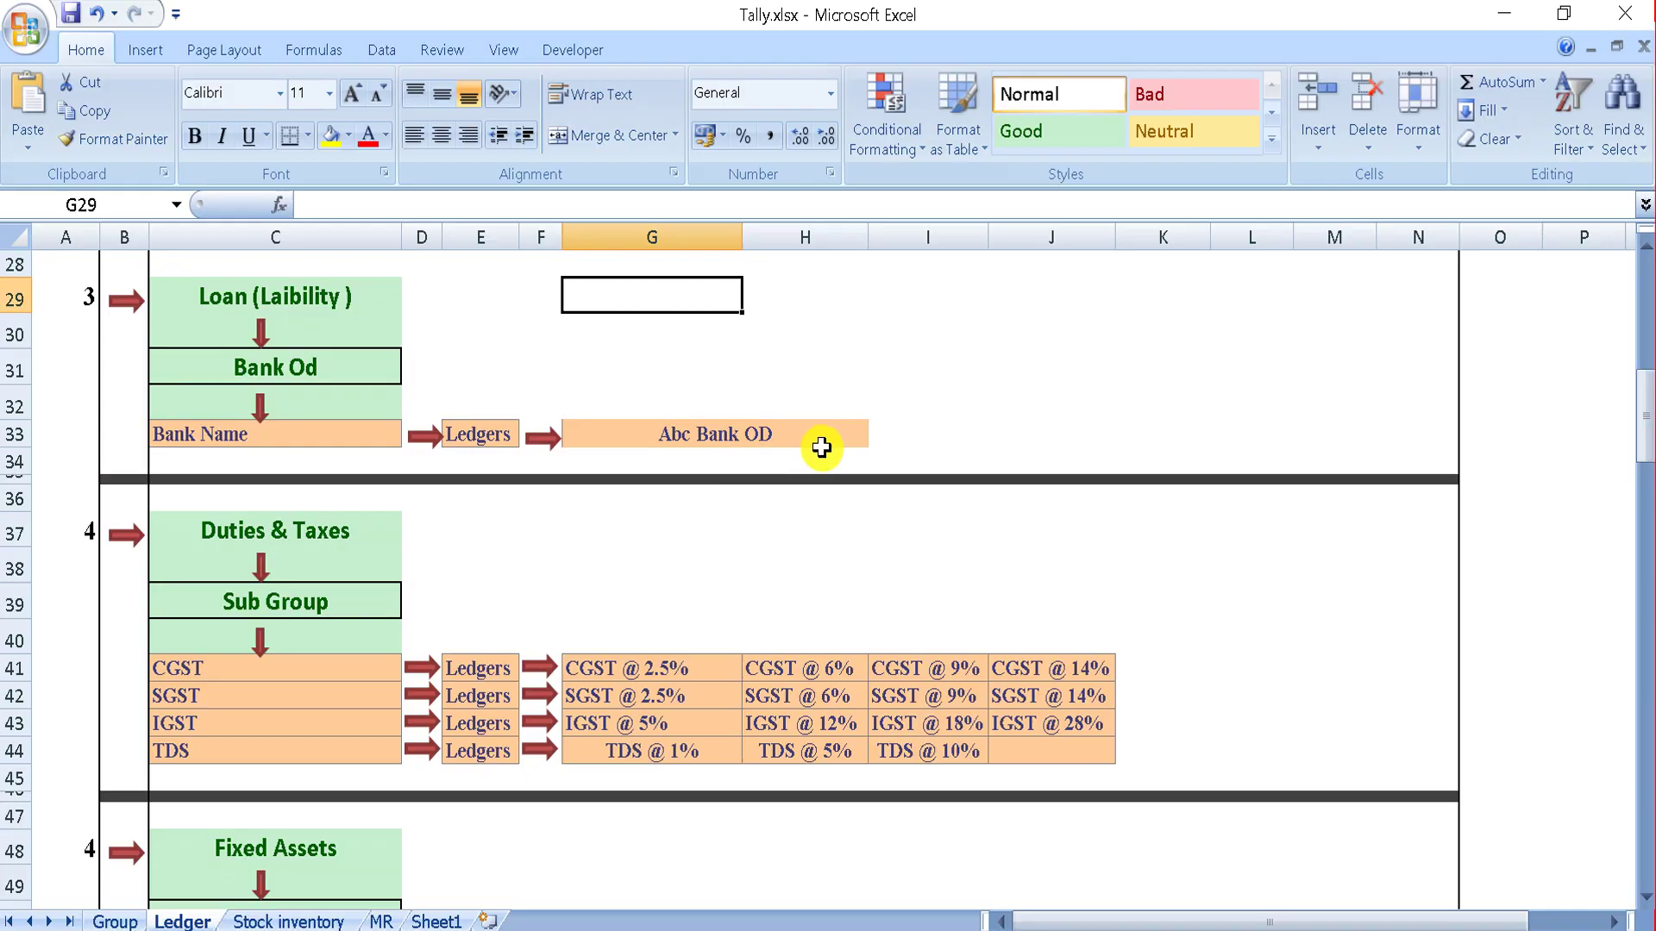
pyautogui.hotkey('alt', 'Tab')
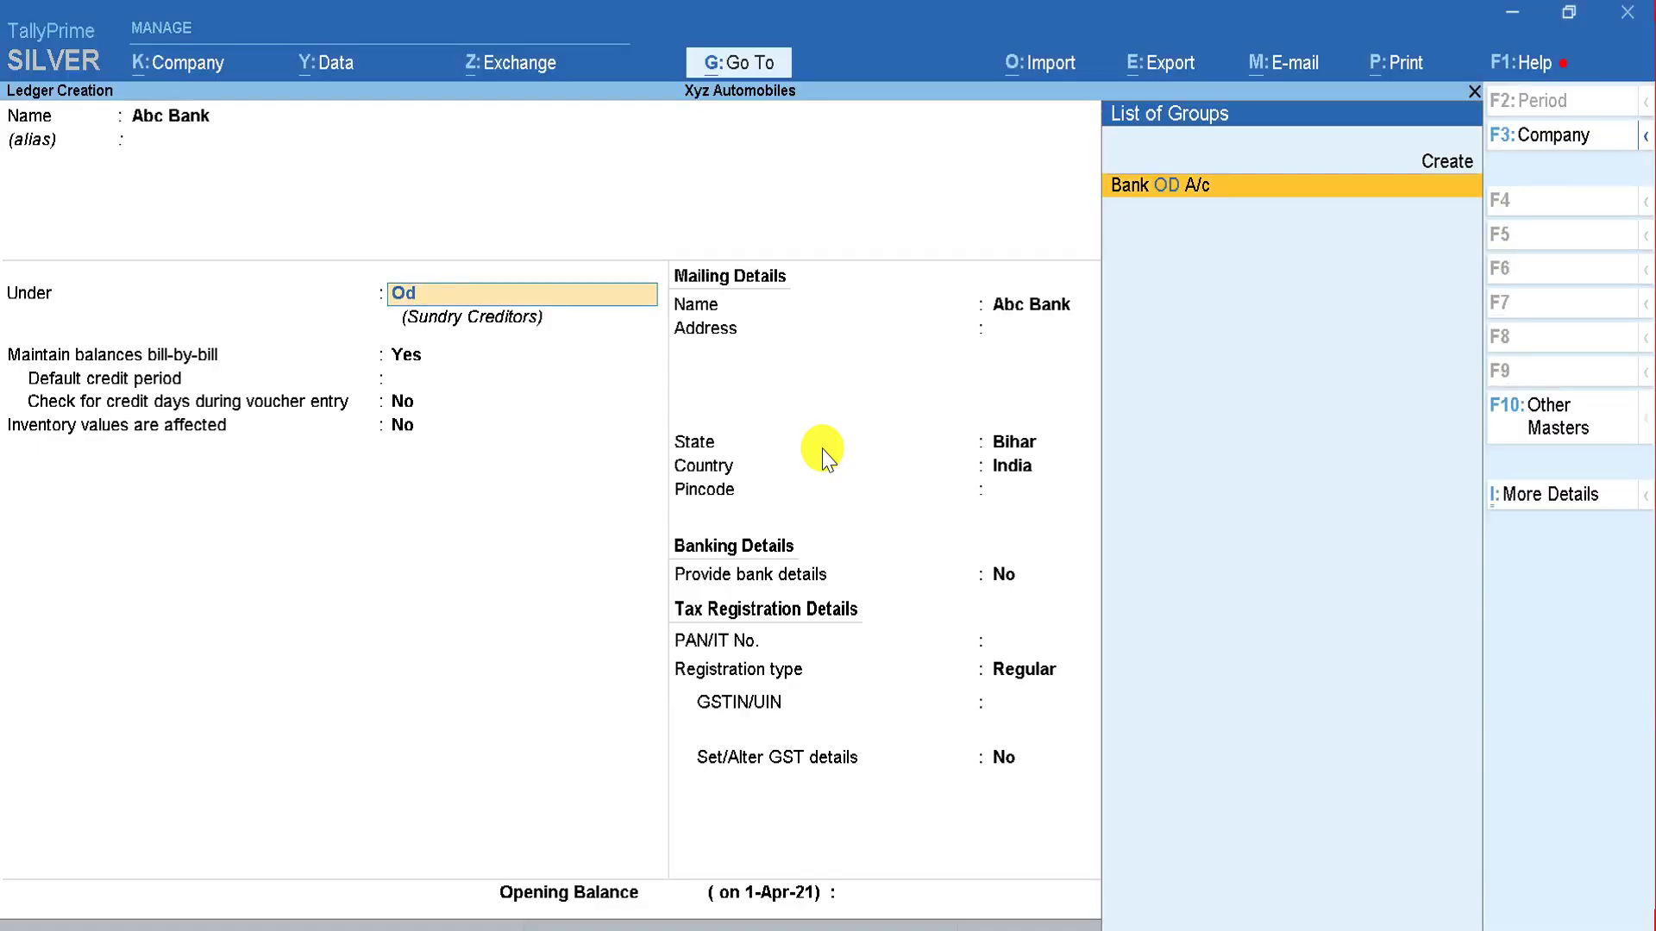
pyautogui.press('Return')
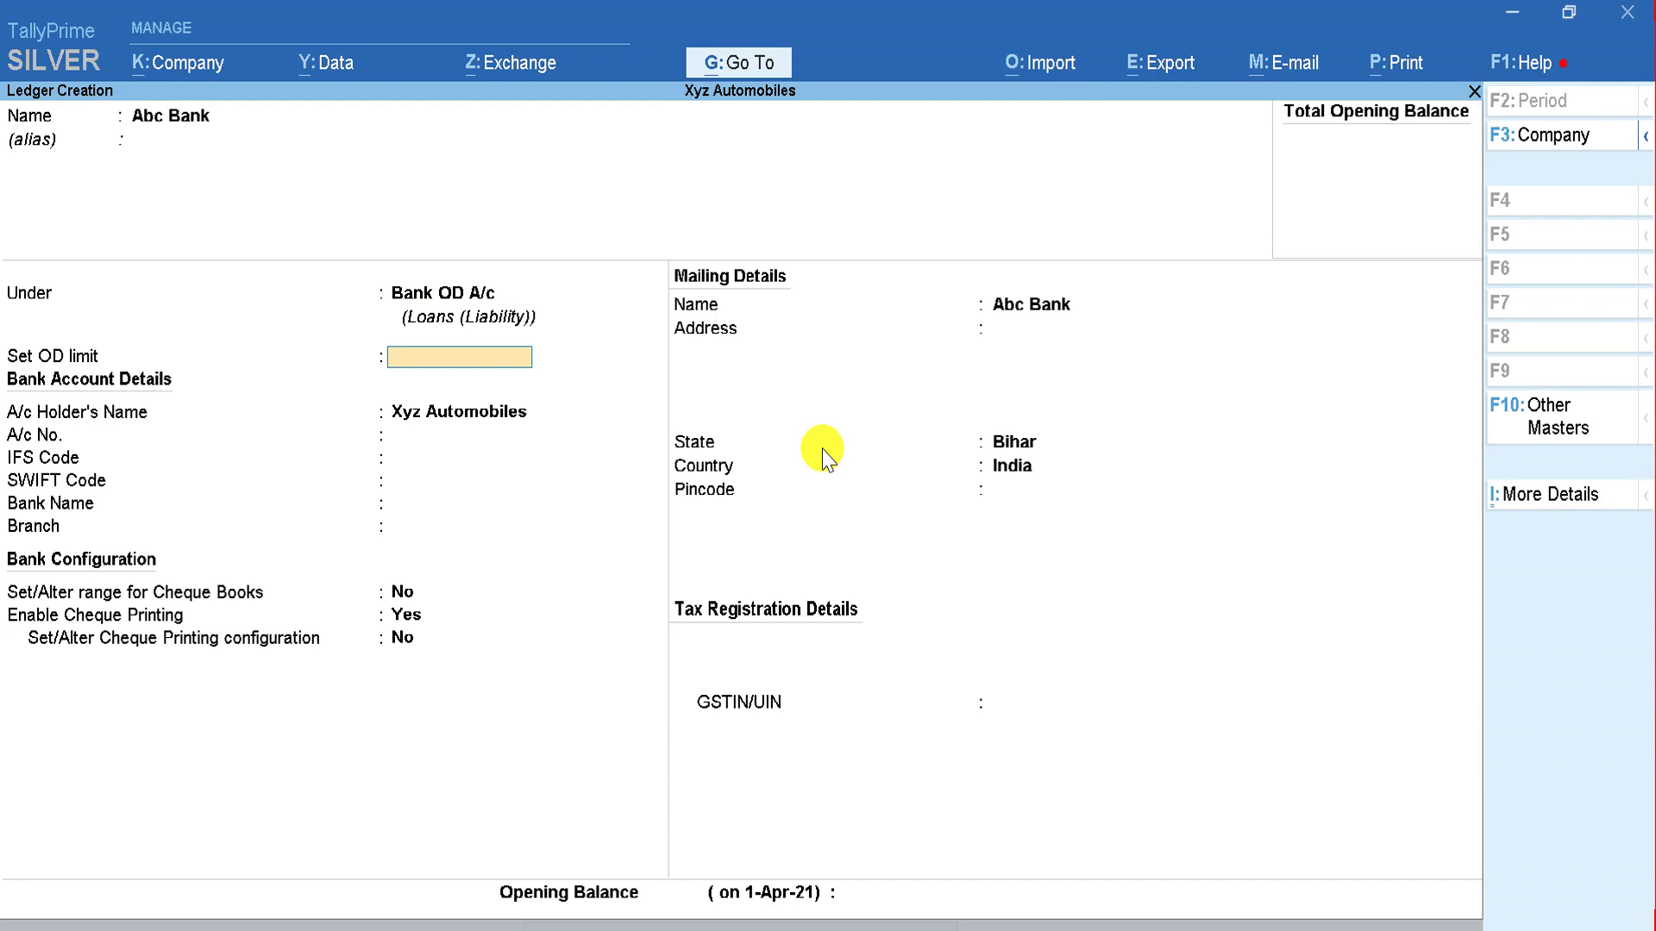
# Step: Set a 5,00,000 OD limit, leaving bank details blank and bank name Not Applicable
pyautogui.write('500000')
pyautogui.press('Return')
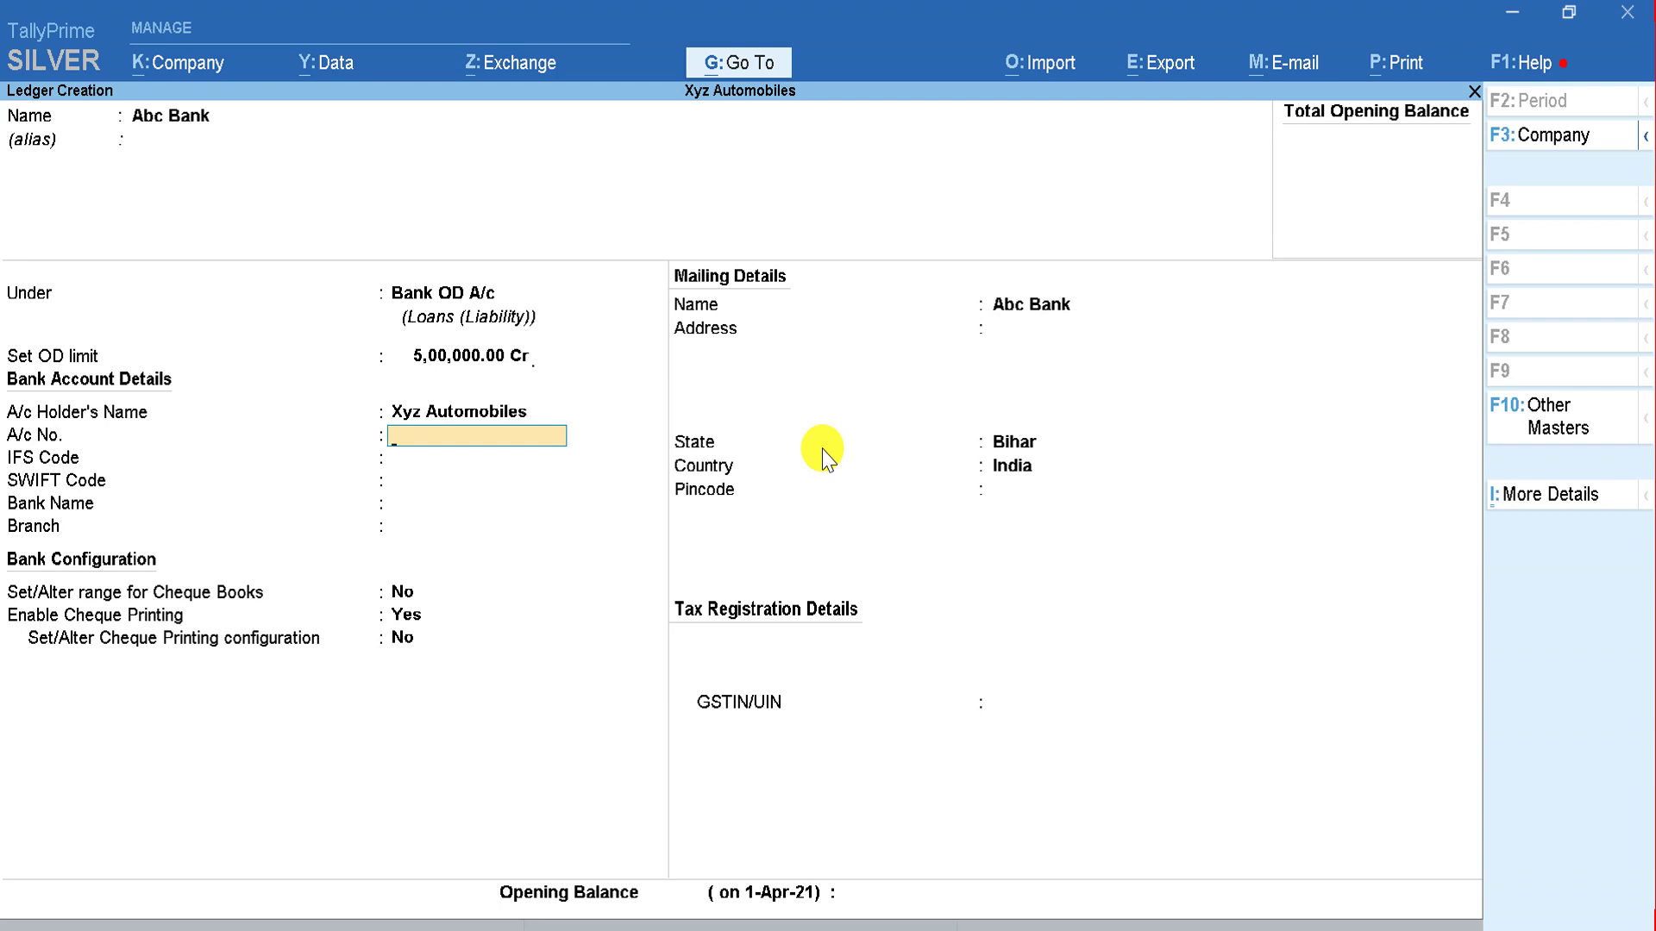
pyautogui.press('BackSpace')
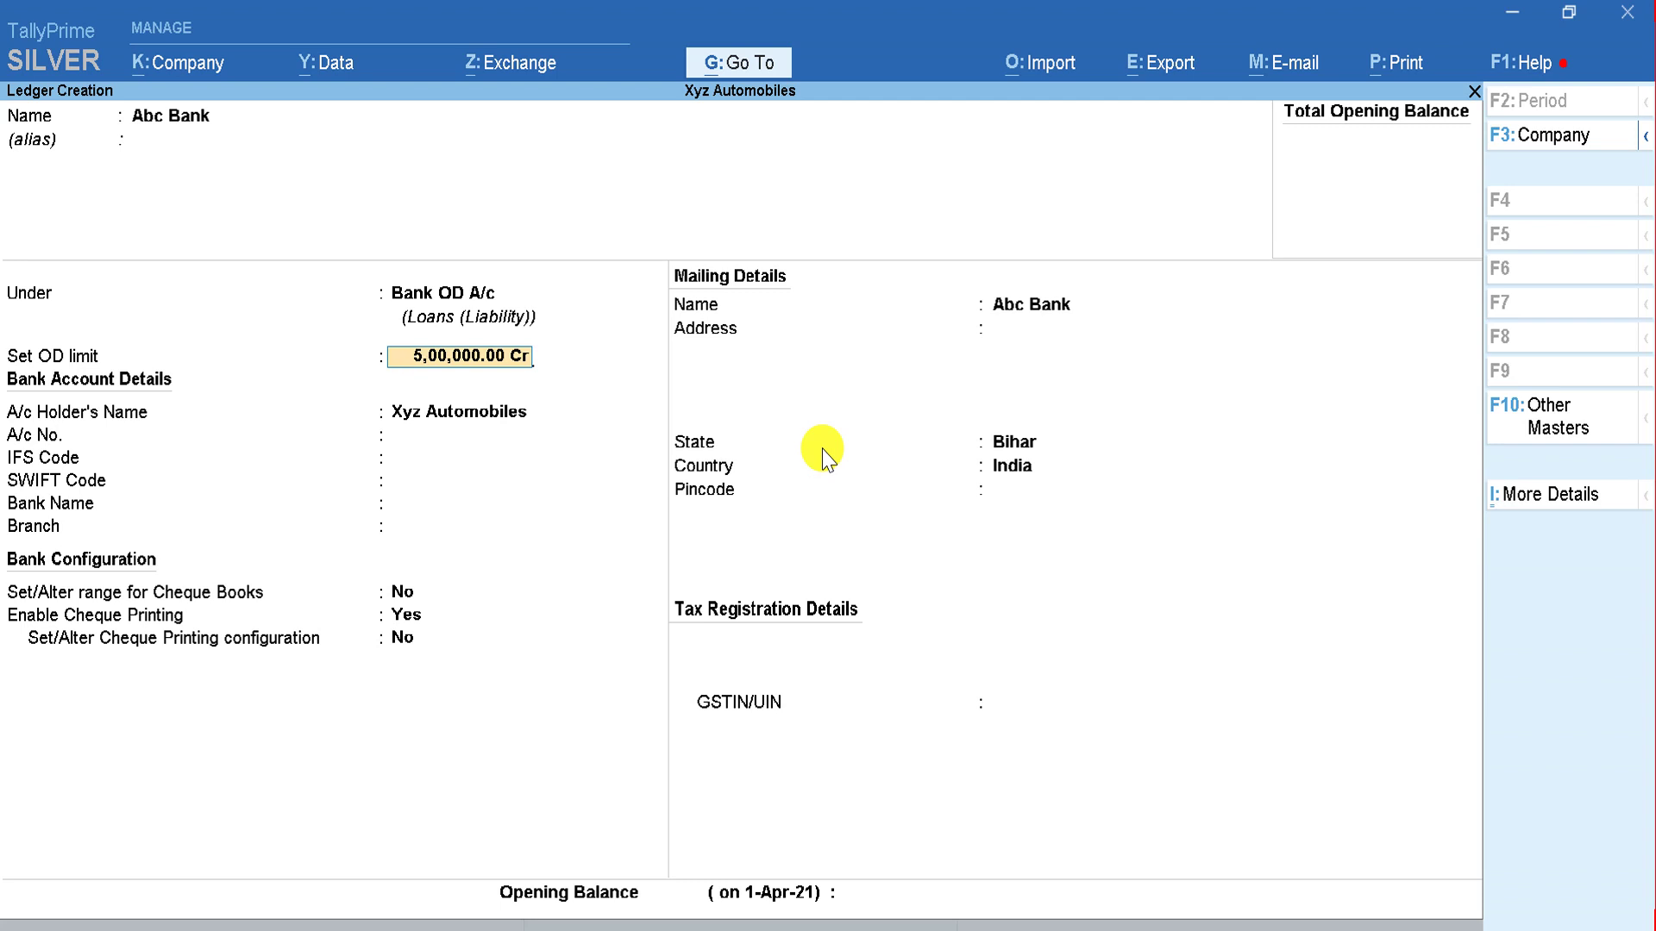
pyautogui.press('Return')
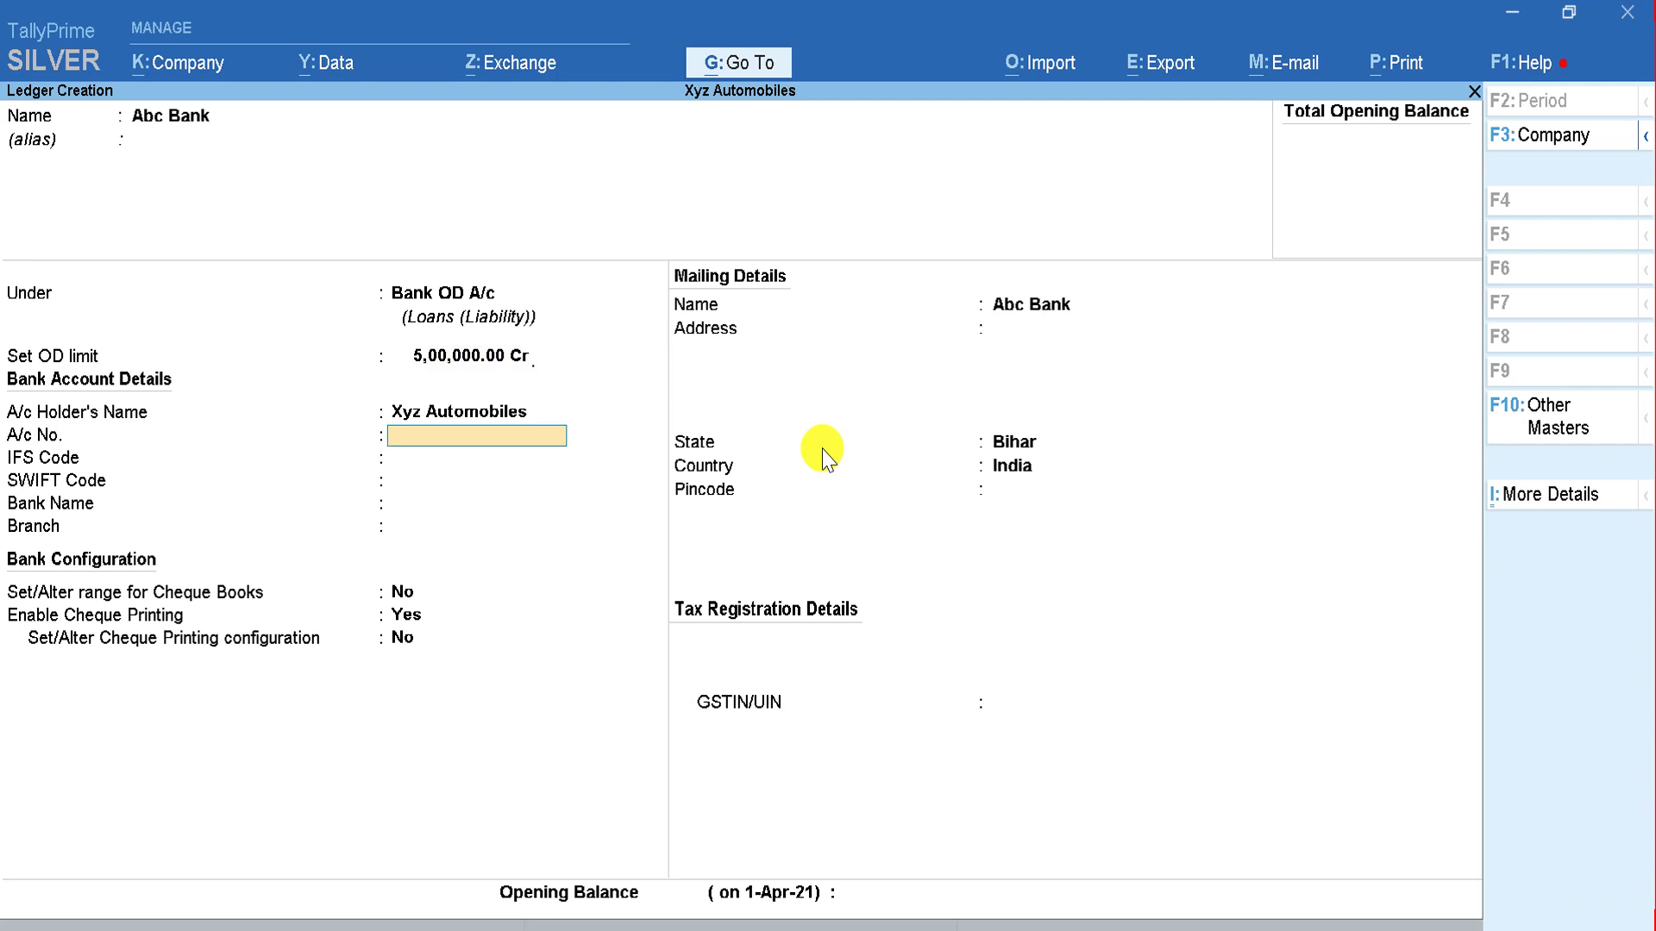
pyautogui.press('Return')
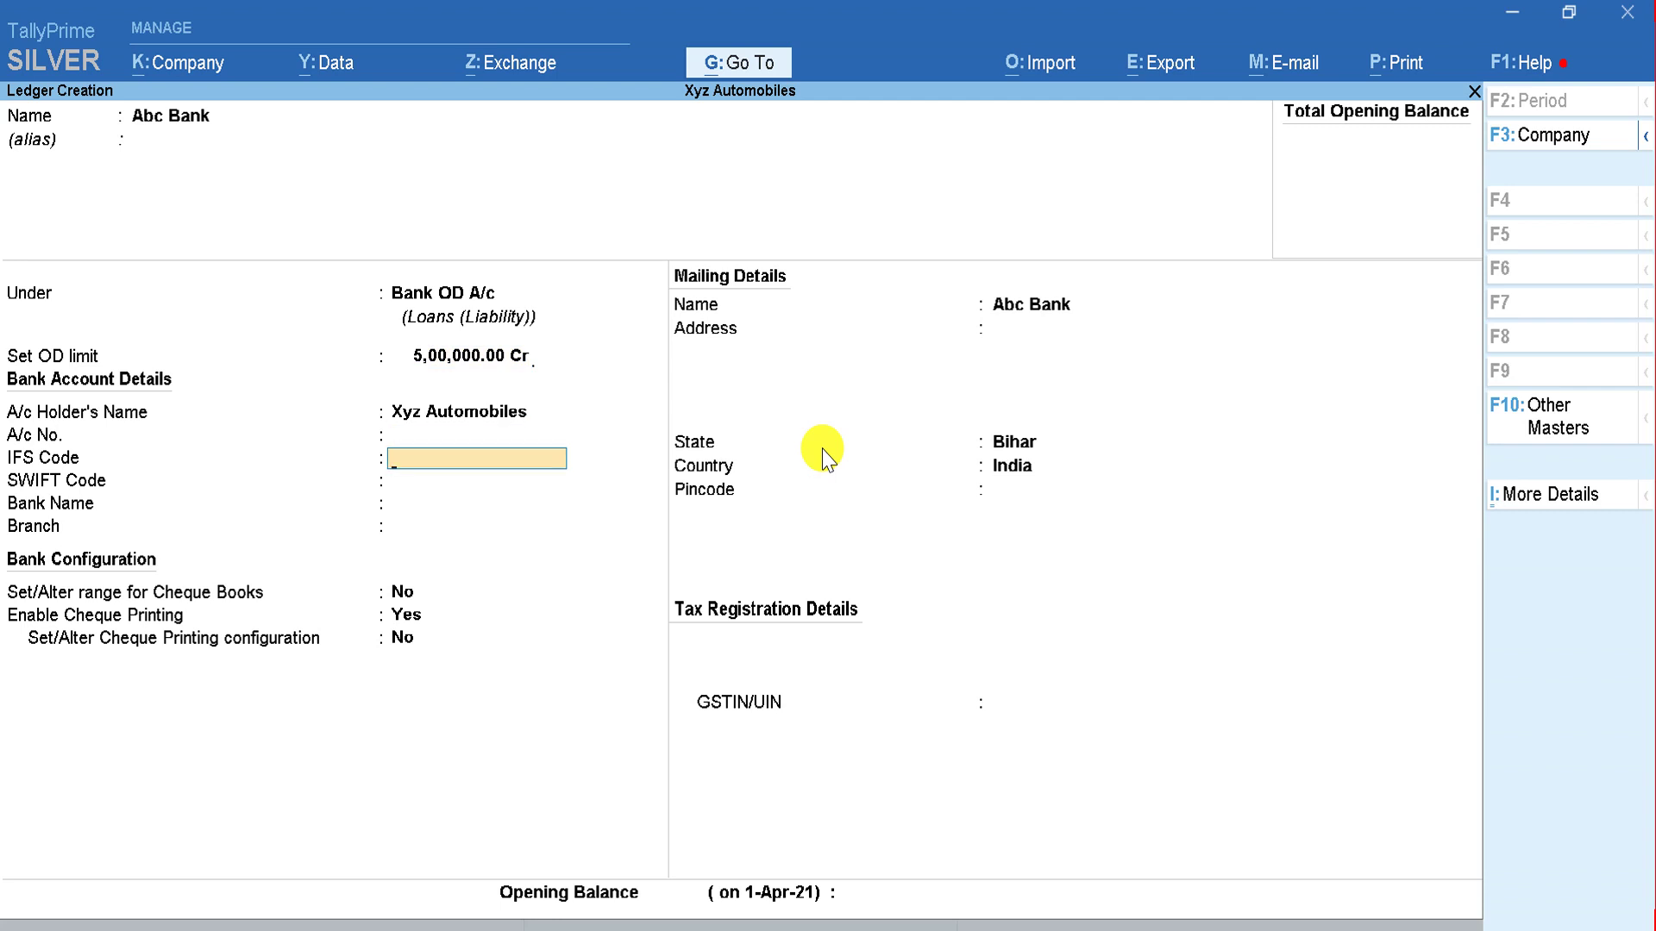
pyautogui.press('Return')
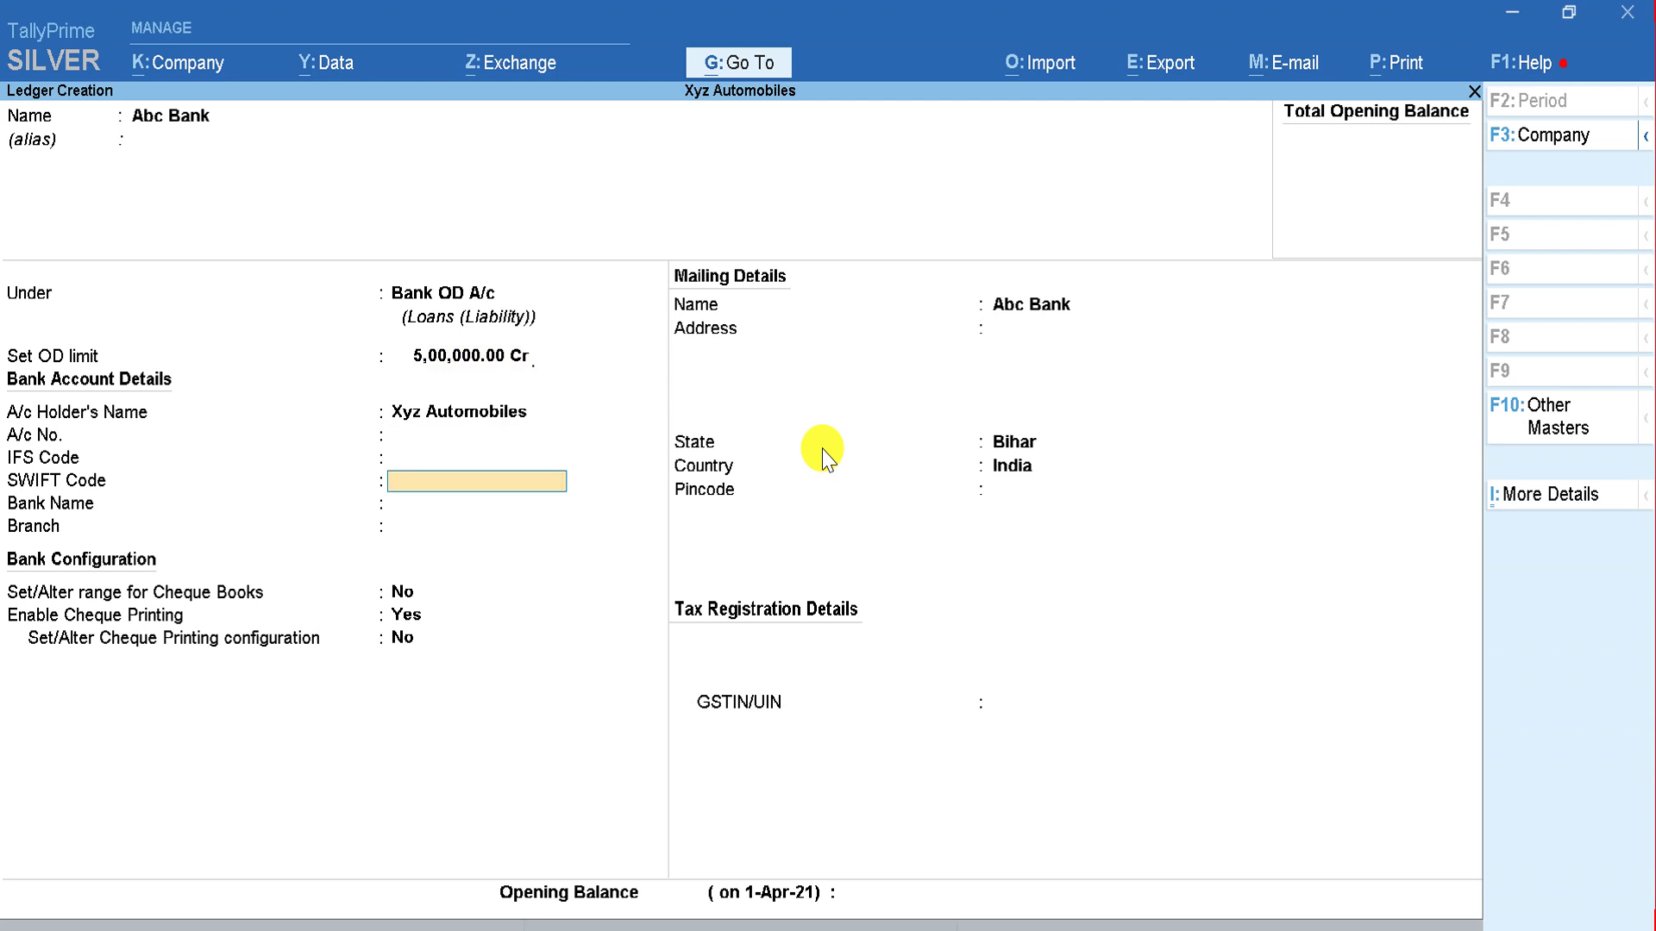
pyautogui.press('Return')
pyautogui.press('Return')
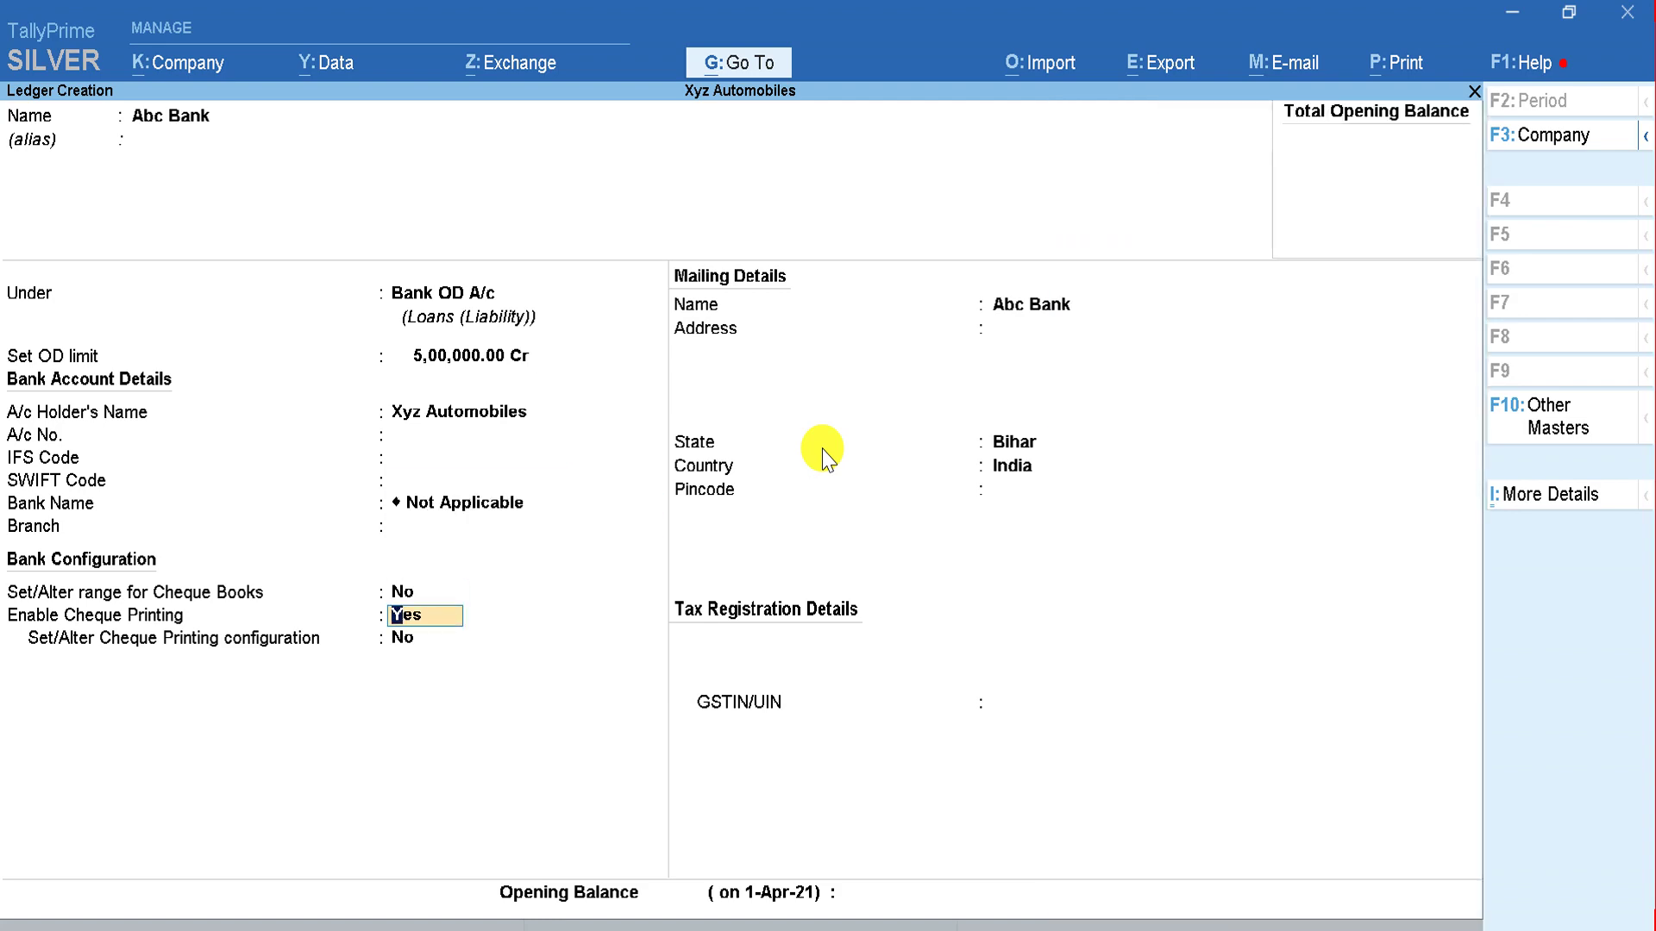
pyautogui.press('BackSpace')
pyautogui.press('BackSpace')
pyautogui.press('BackSpace')
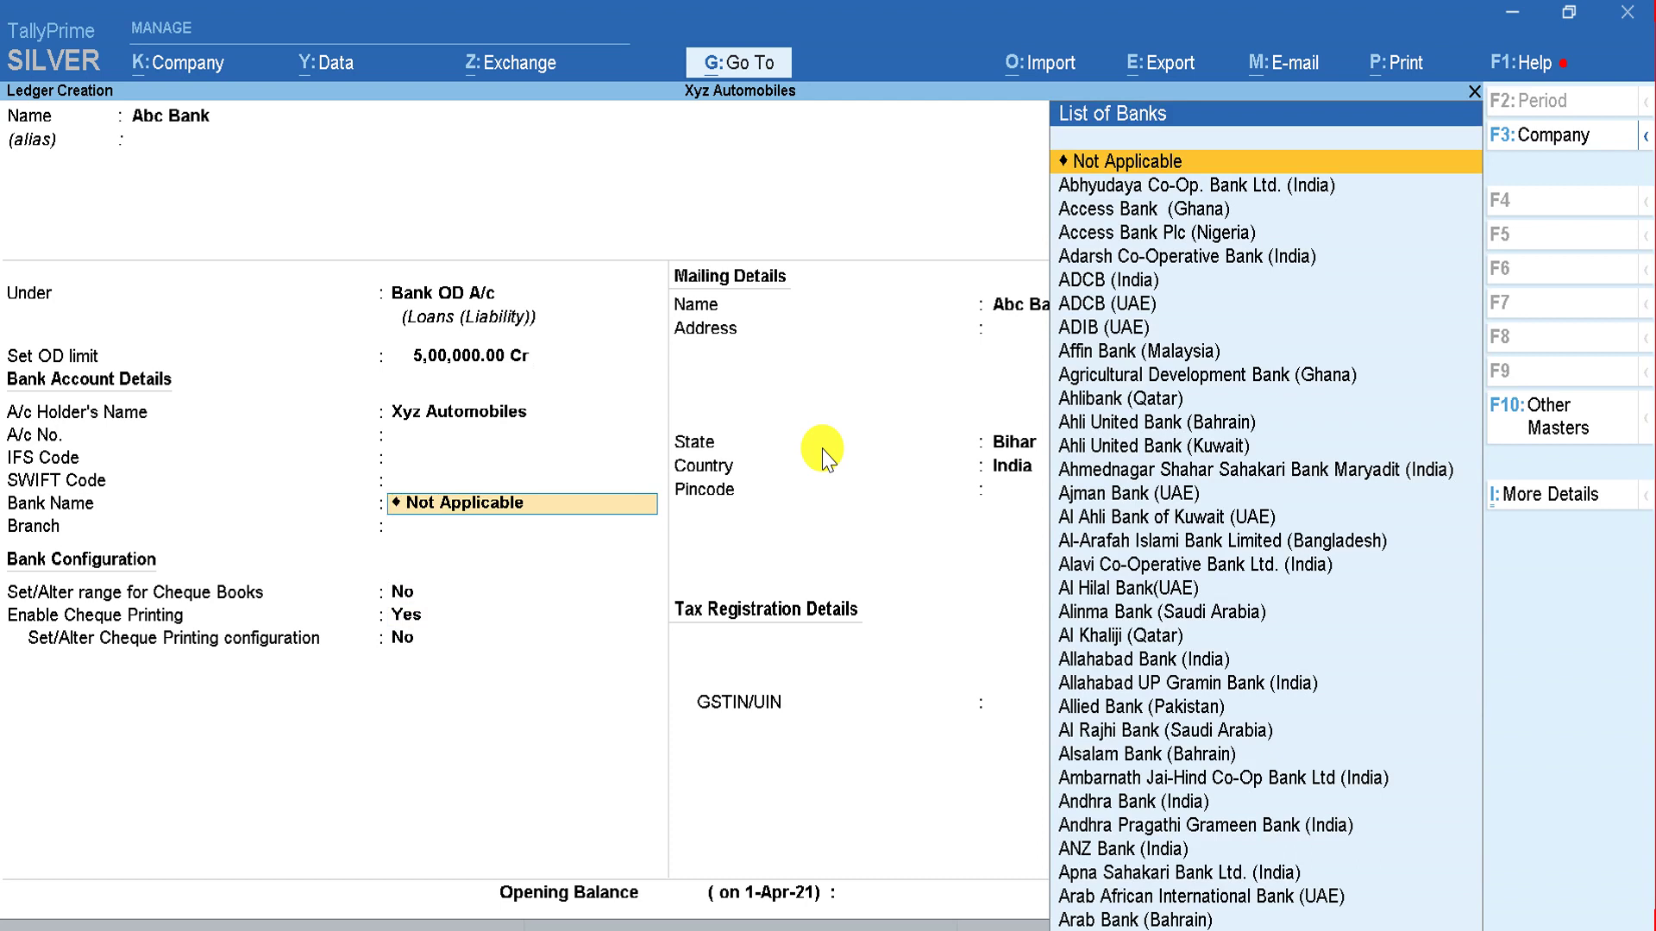
pyautogui.press('Return')
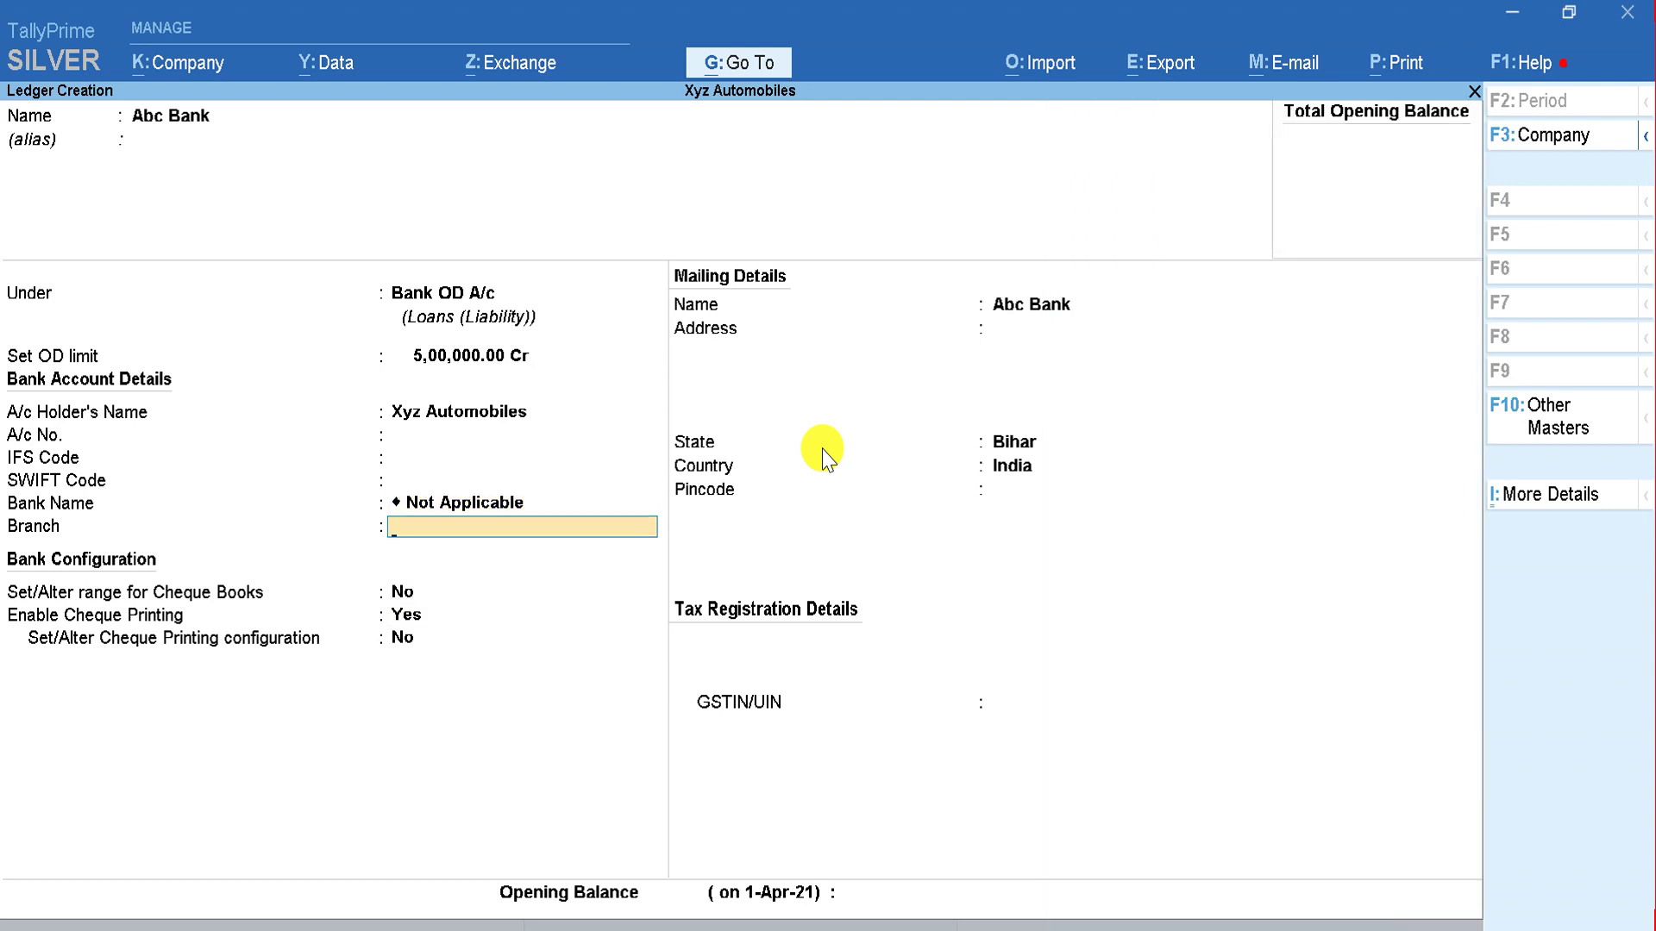
pyautogui.press('Return')
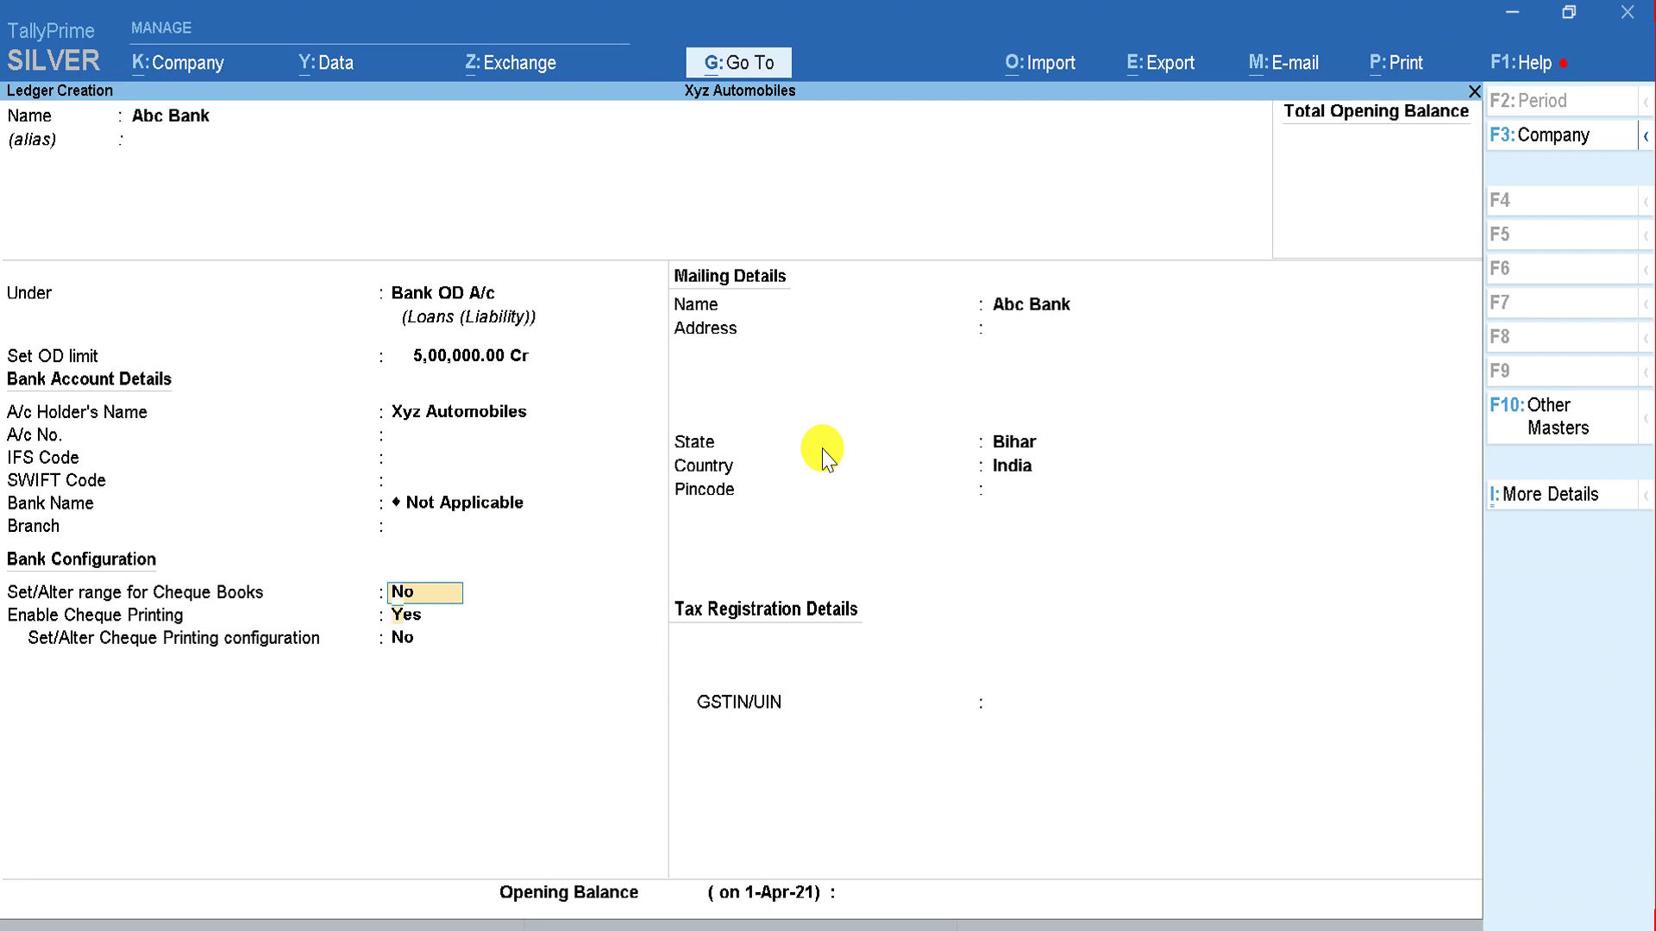
# Step: Keep cheque ranges off, skip address, pincode and GSTIN, and save the Abc Bank ledger
pyautogui.press('Return')
pyautogui.press('Return')
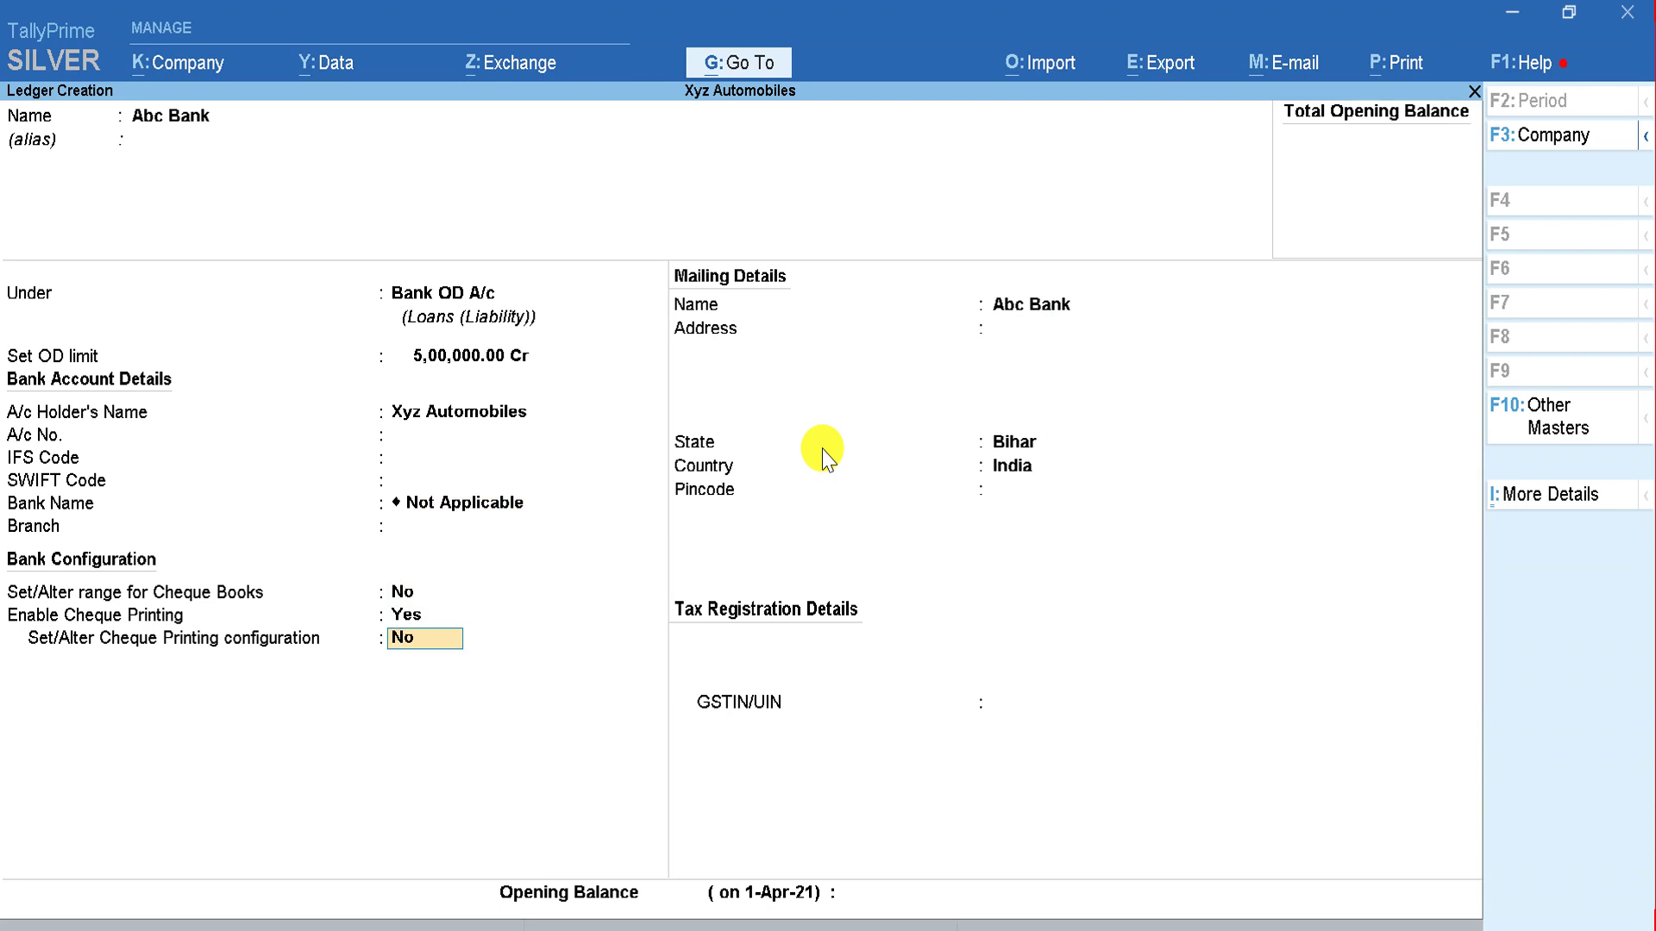
pyautogui.press('Return')
pyautogui.press('Return')
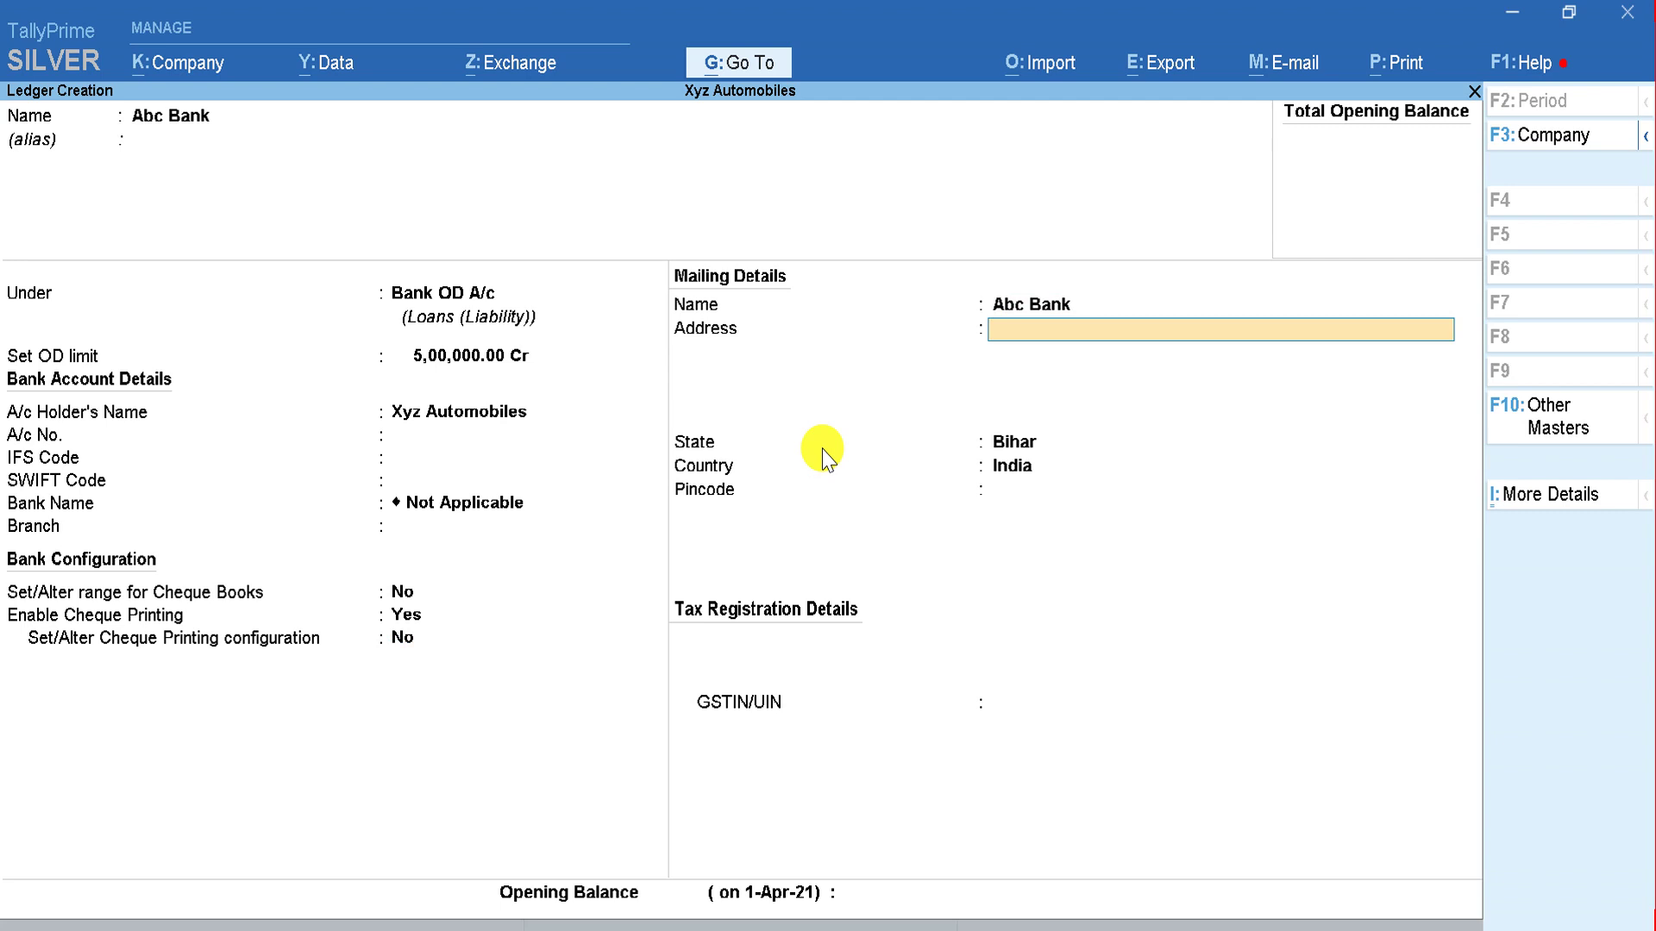
pyautogui.press('Return')
pyautogui.press('Return')
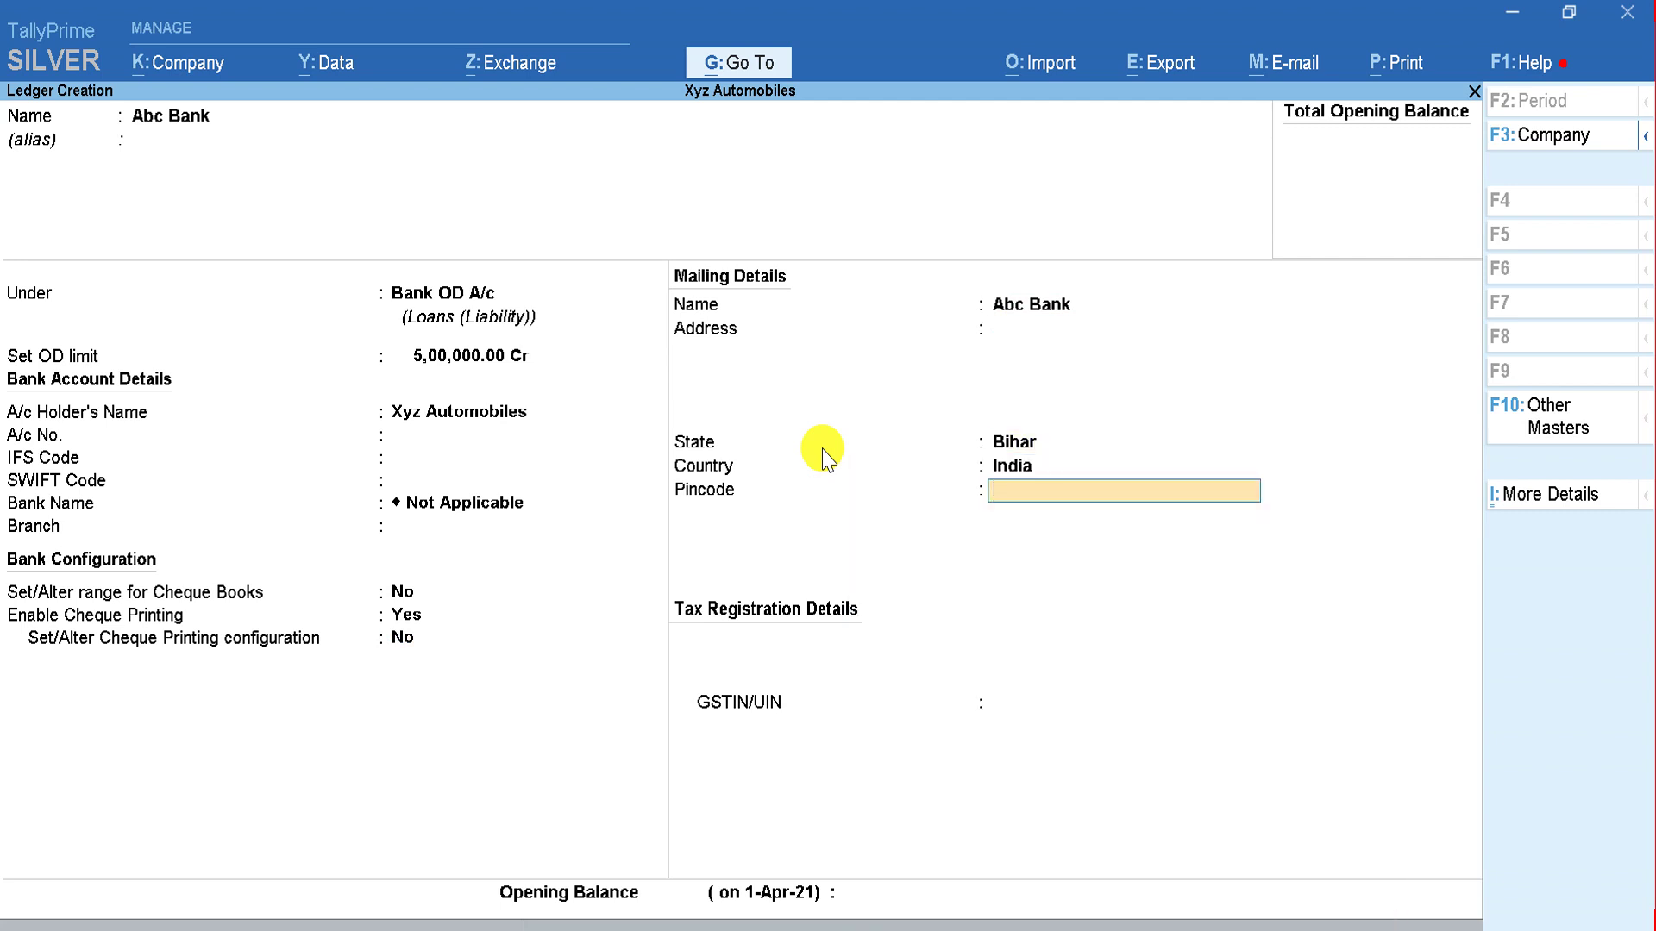
pyautogui.press('Return')
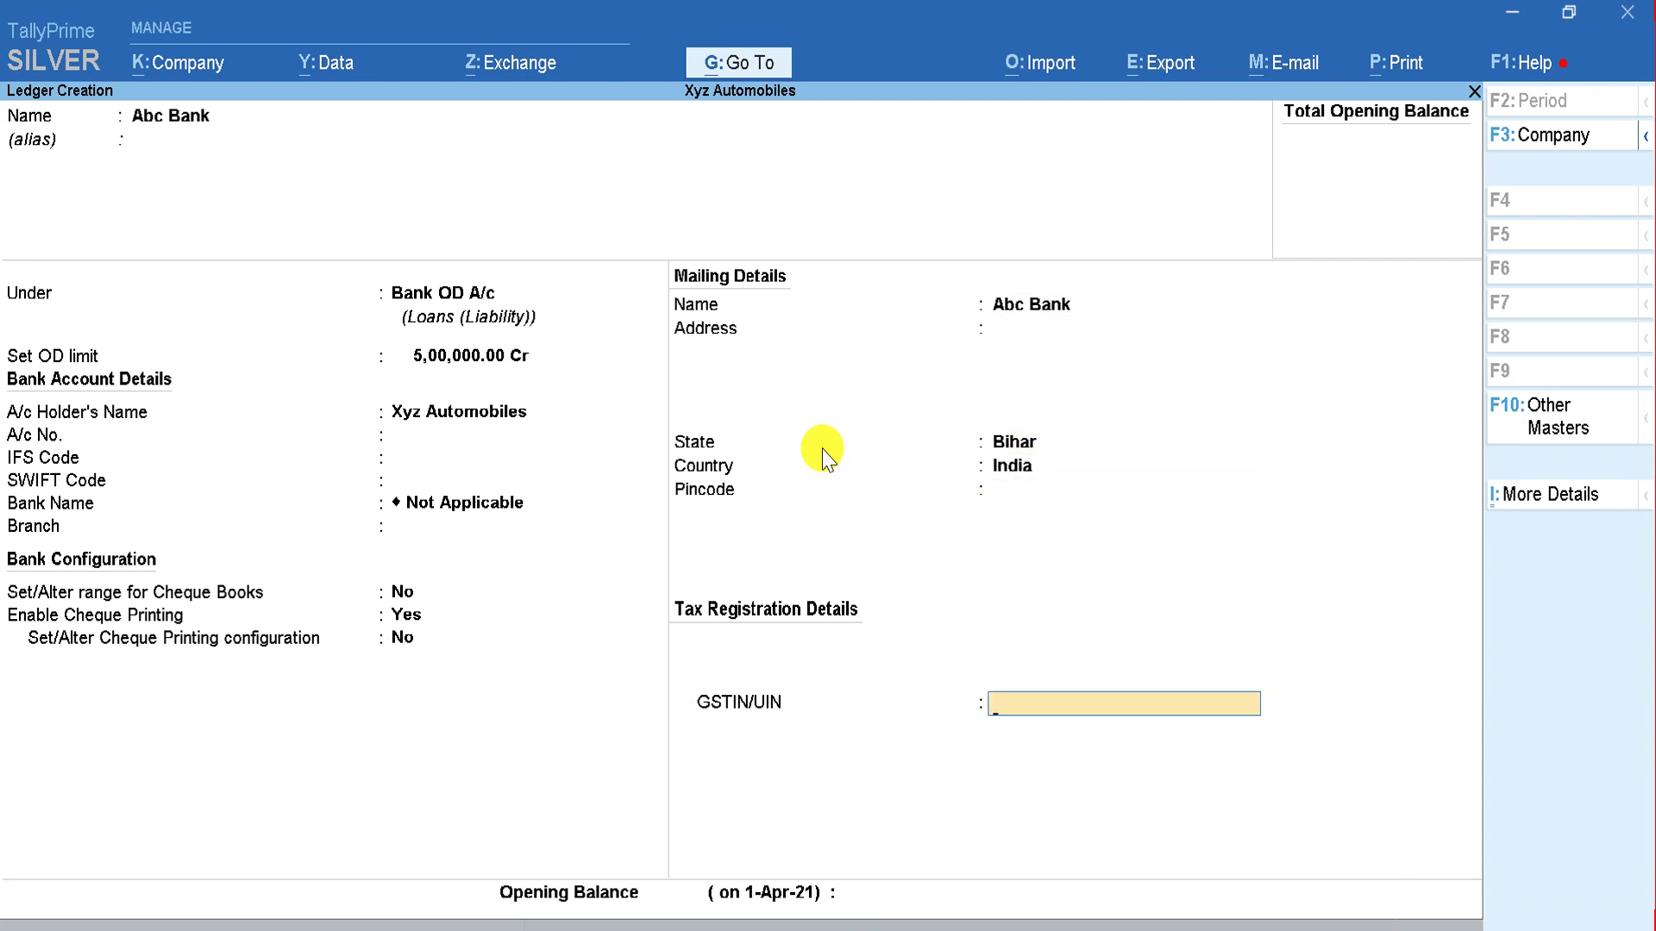
pyautogui.press('Return')
pyautogui.press('Return')
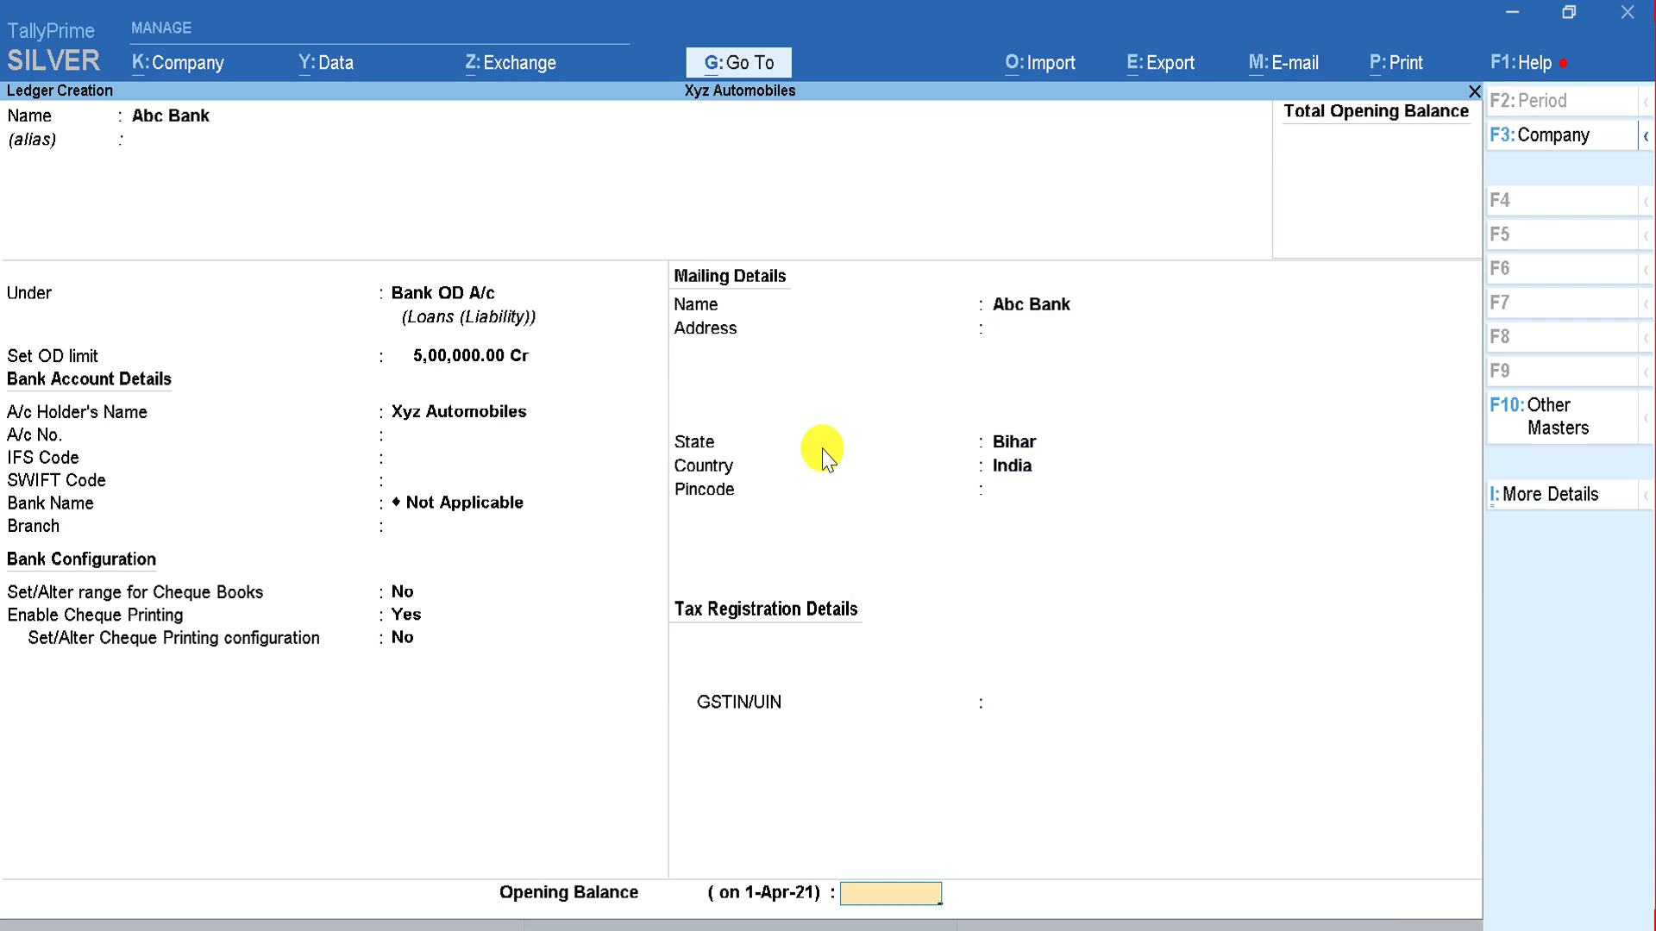
pyautogui.press('Return')
pyautogui.click(822, 448)
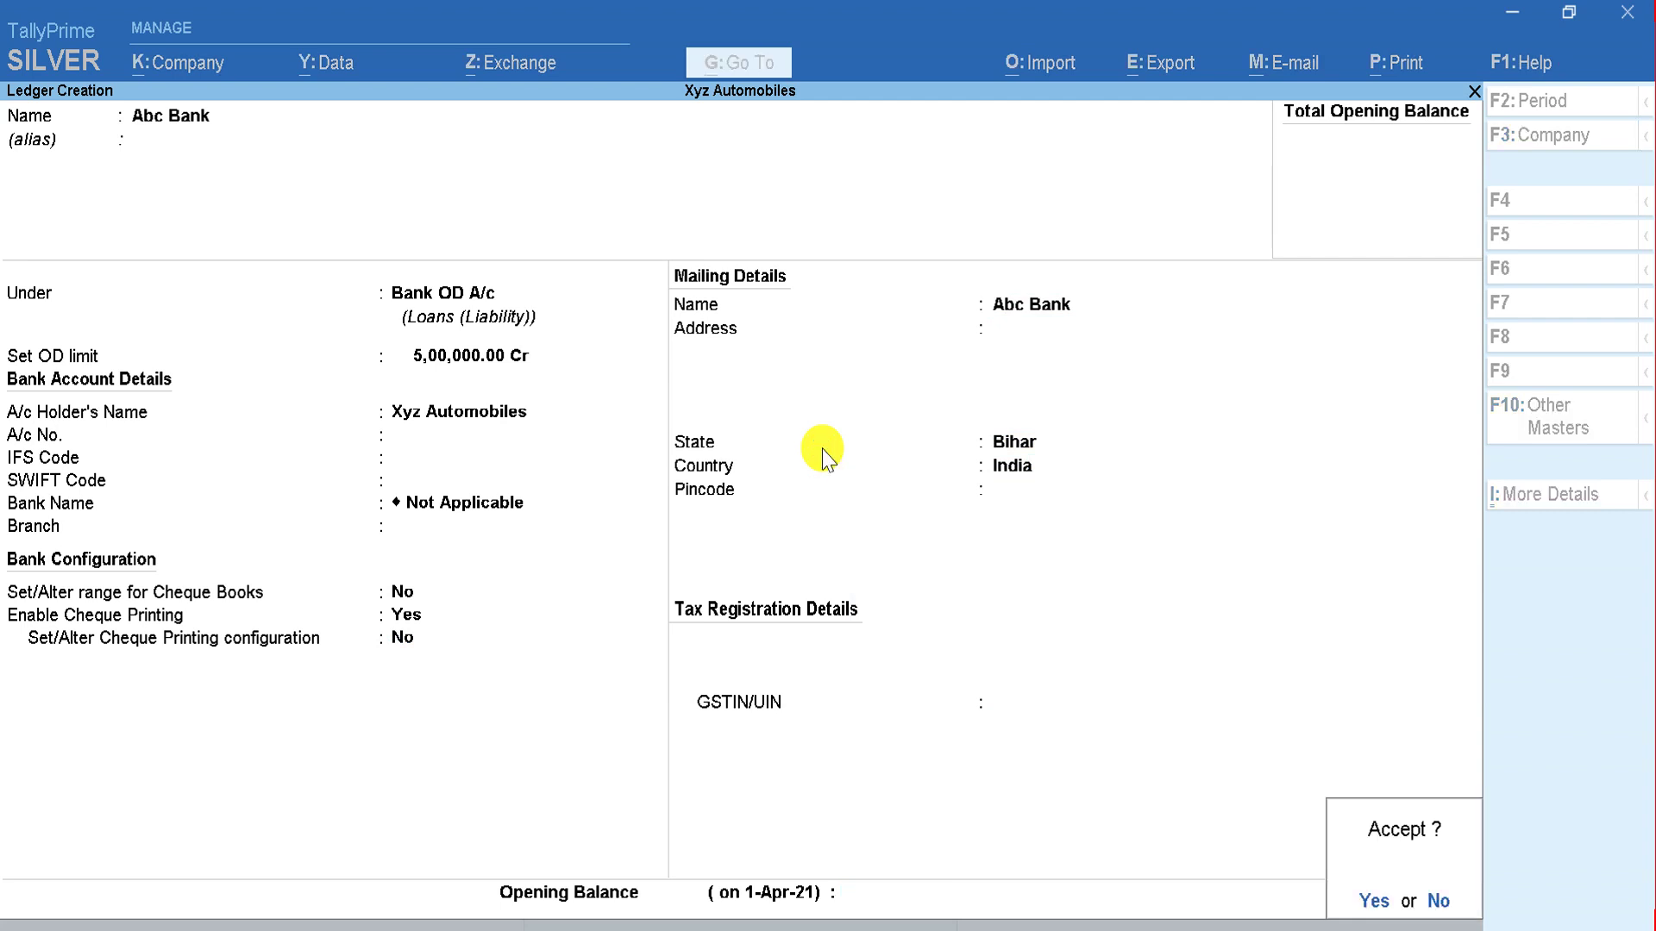
pyautogui.press('Return')
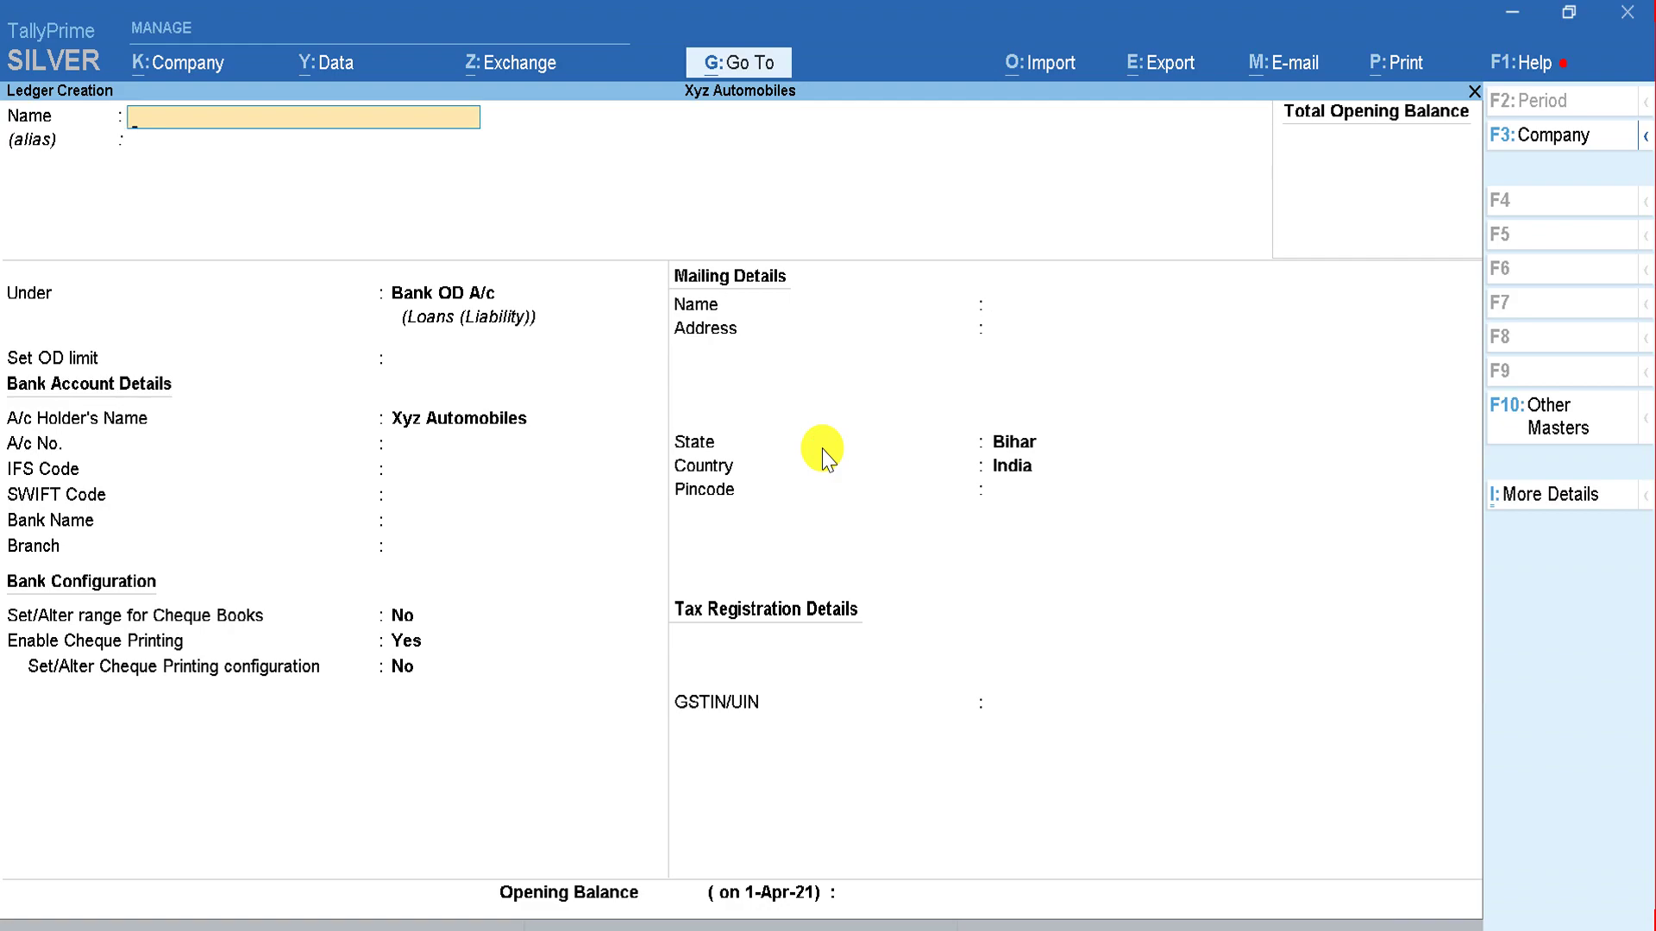
# Step: Create an Sbi ledger under Bank Accounts with bank name Not Applicable and save it
pyautogui.hotkey('alt', 'Tab')
pyautogui.hotkey('alt', 'Tab')
pyautogui.write('Sb')
pyautogui.press('Return')
pyautogui.press('Return')
pyautogui.write('Bank')
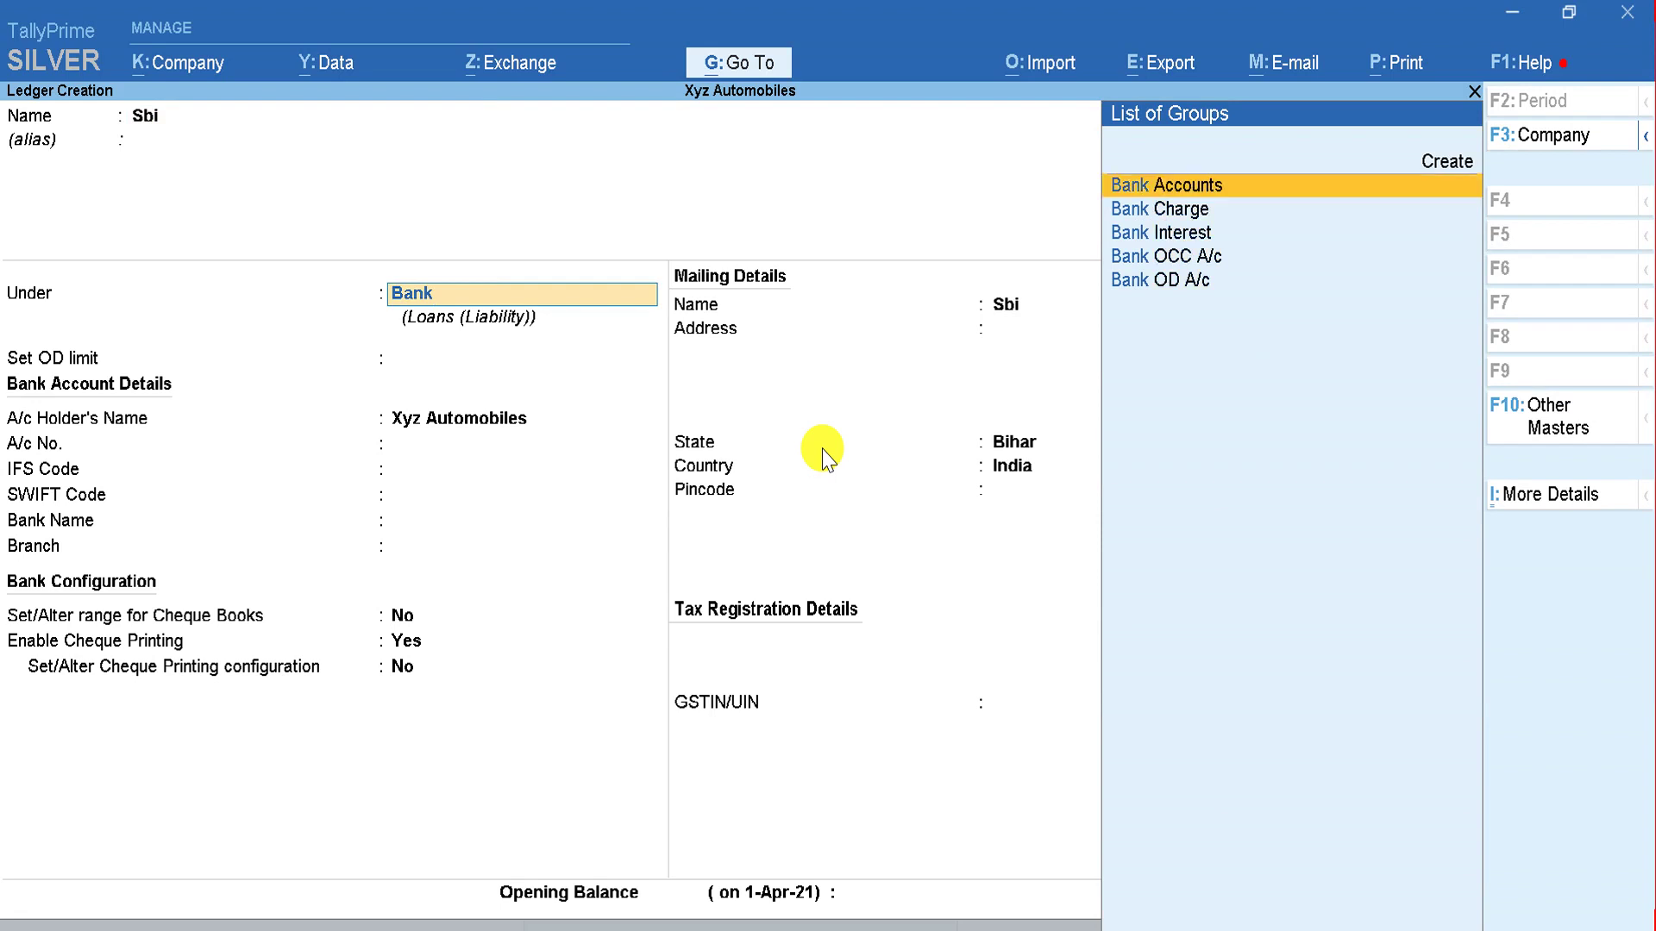
pyautogui.press('Return')
pyautogui.press('Return')
pyautogui.press('Return')
pyautogui.press('Return')
pyautogui.press('Return')
pyautogui.press('Return')
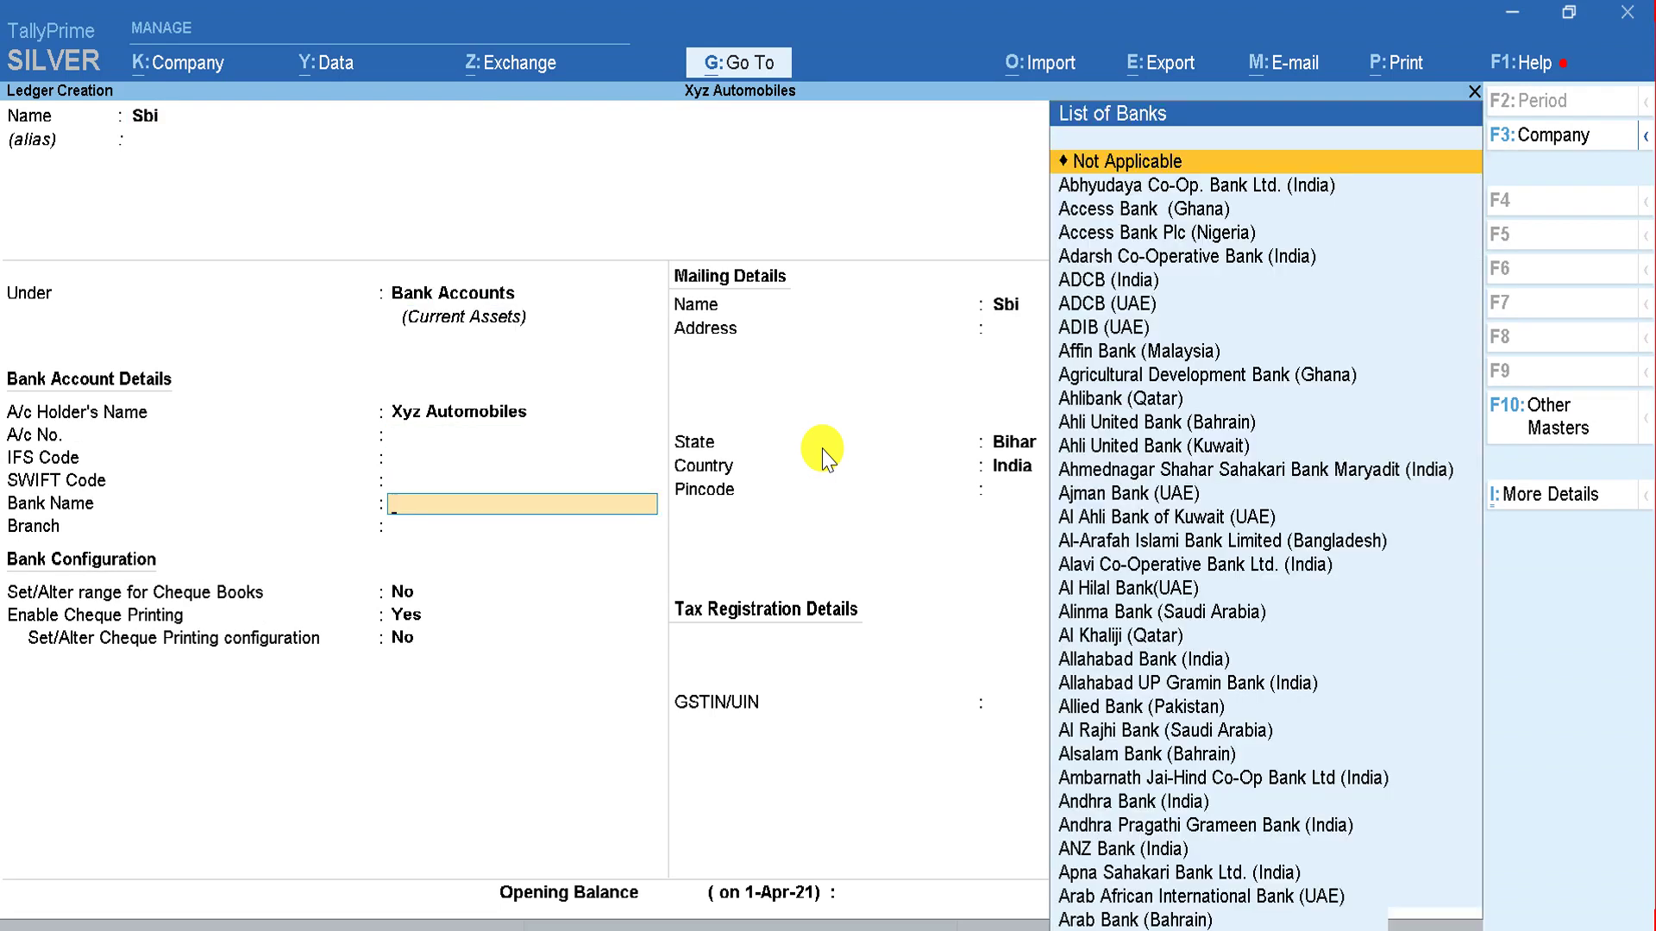
pyautogui.press('Return')
pyautogui.press('Return')
pyautogui.press('Return')
pyautogui.press('Return')
pyautogui.press('Return')
pyautogui.press('Return')
pyautogui.press('Return')
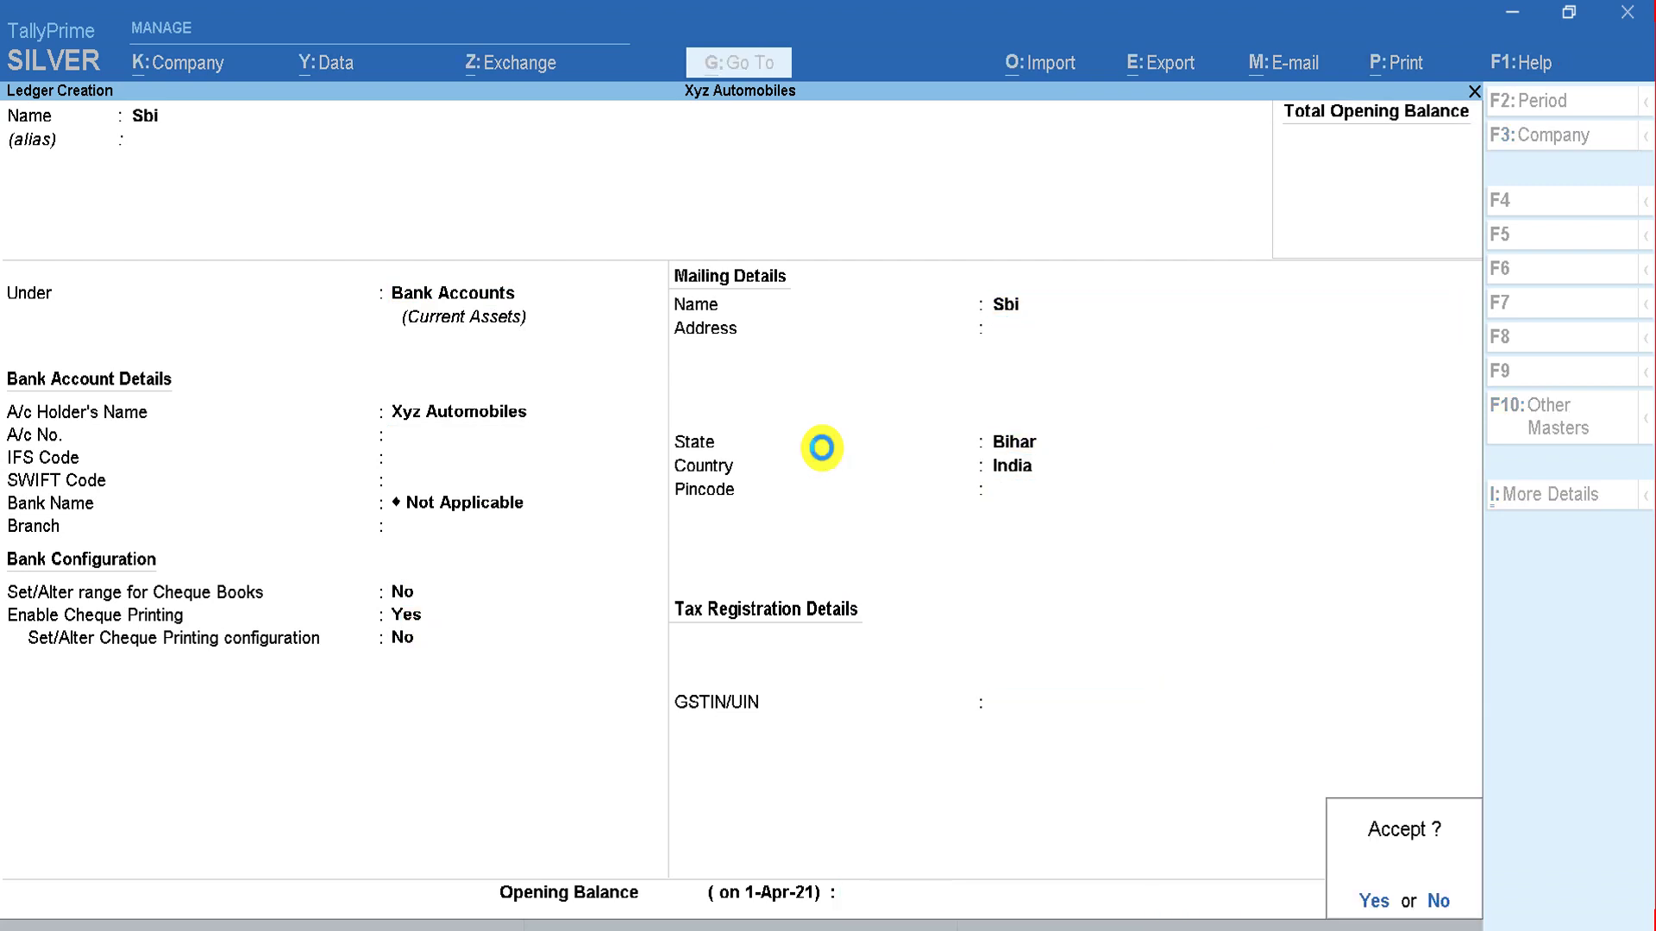
pyautogui.press('Return')
pyautogui.hotkey('alt', 'Tab')
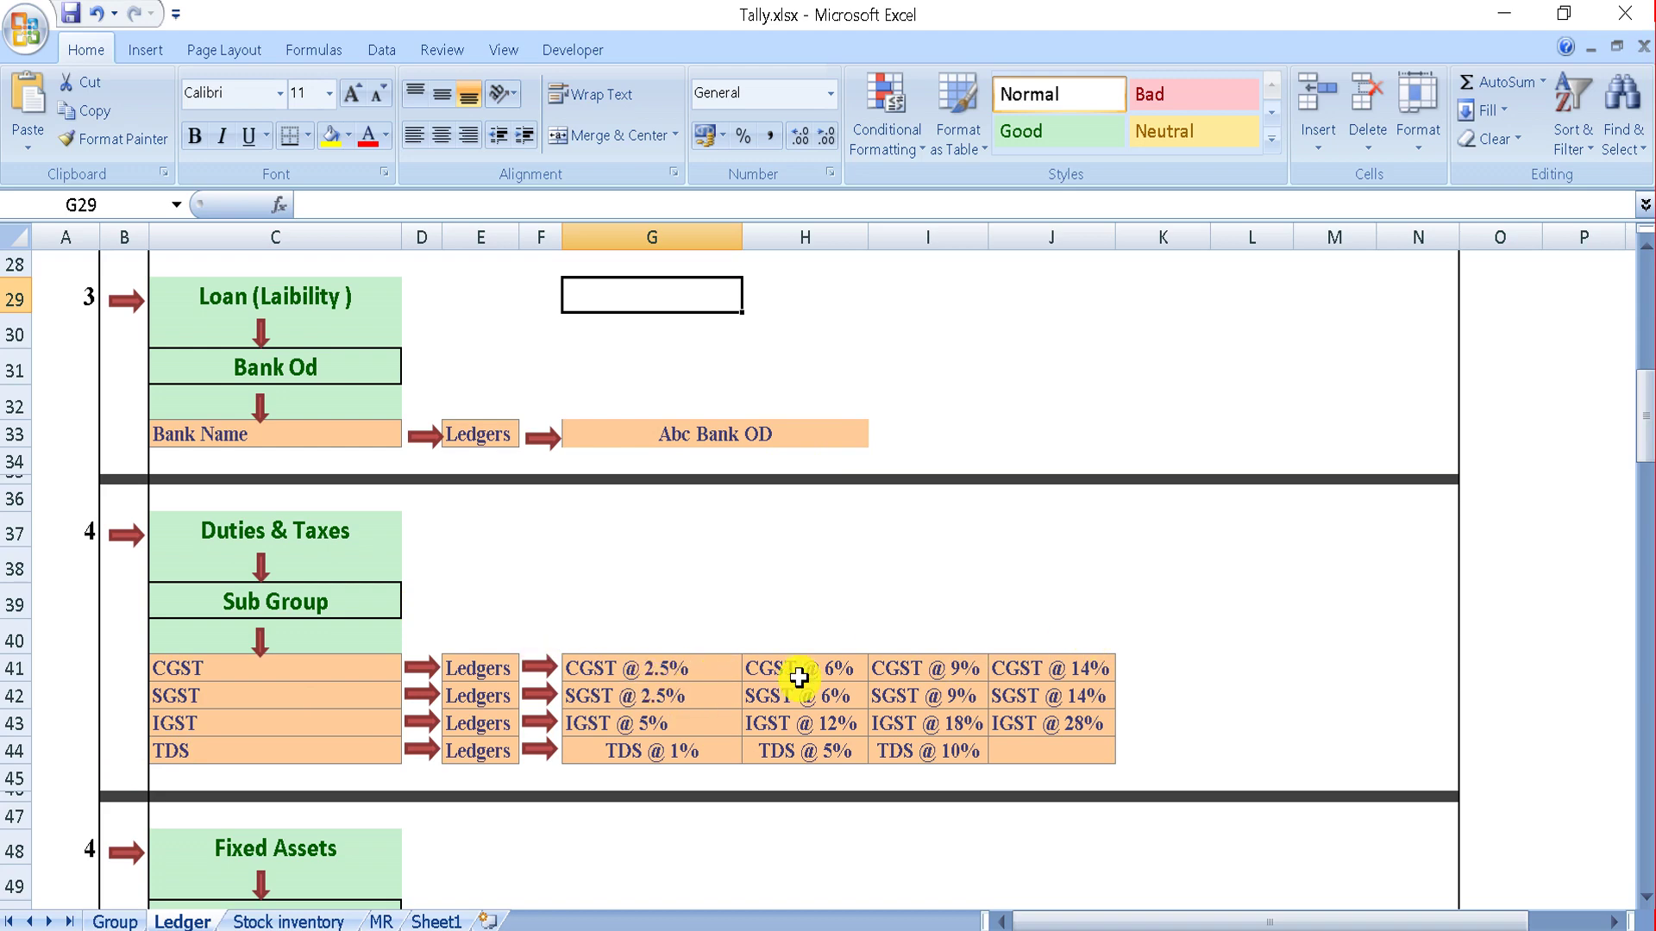
# Step: Name a new ledger 'CGST @ 2.5%' and place it under the CGST group
pyautogui.hotkey('alt', 'Tab')
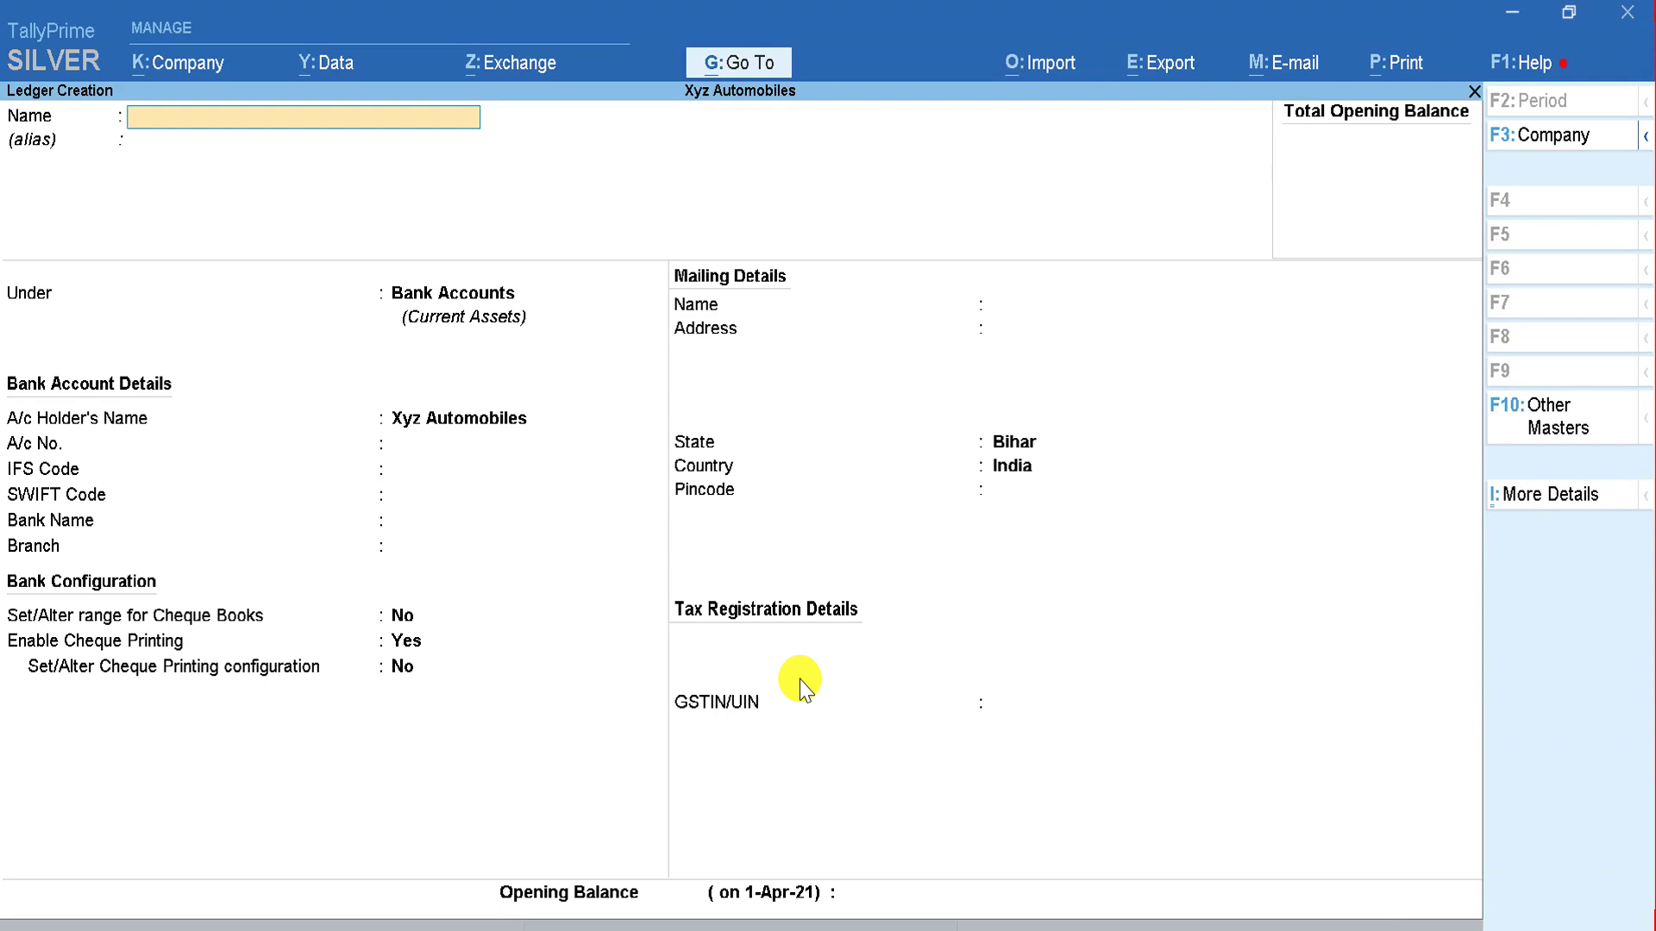
pyautogui.write('CGST @ 2.5%')
pyautogui.press('Return')
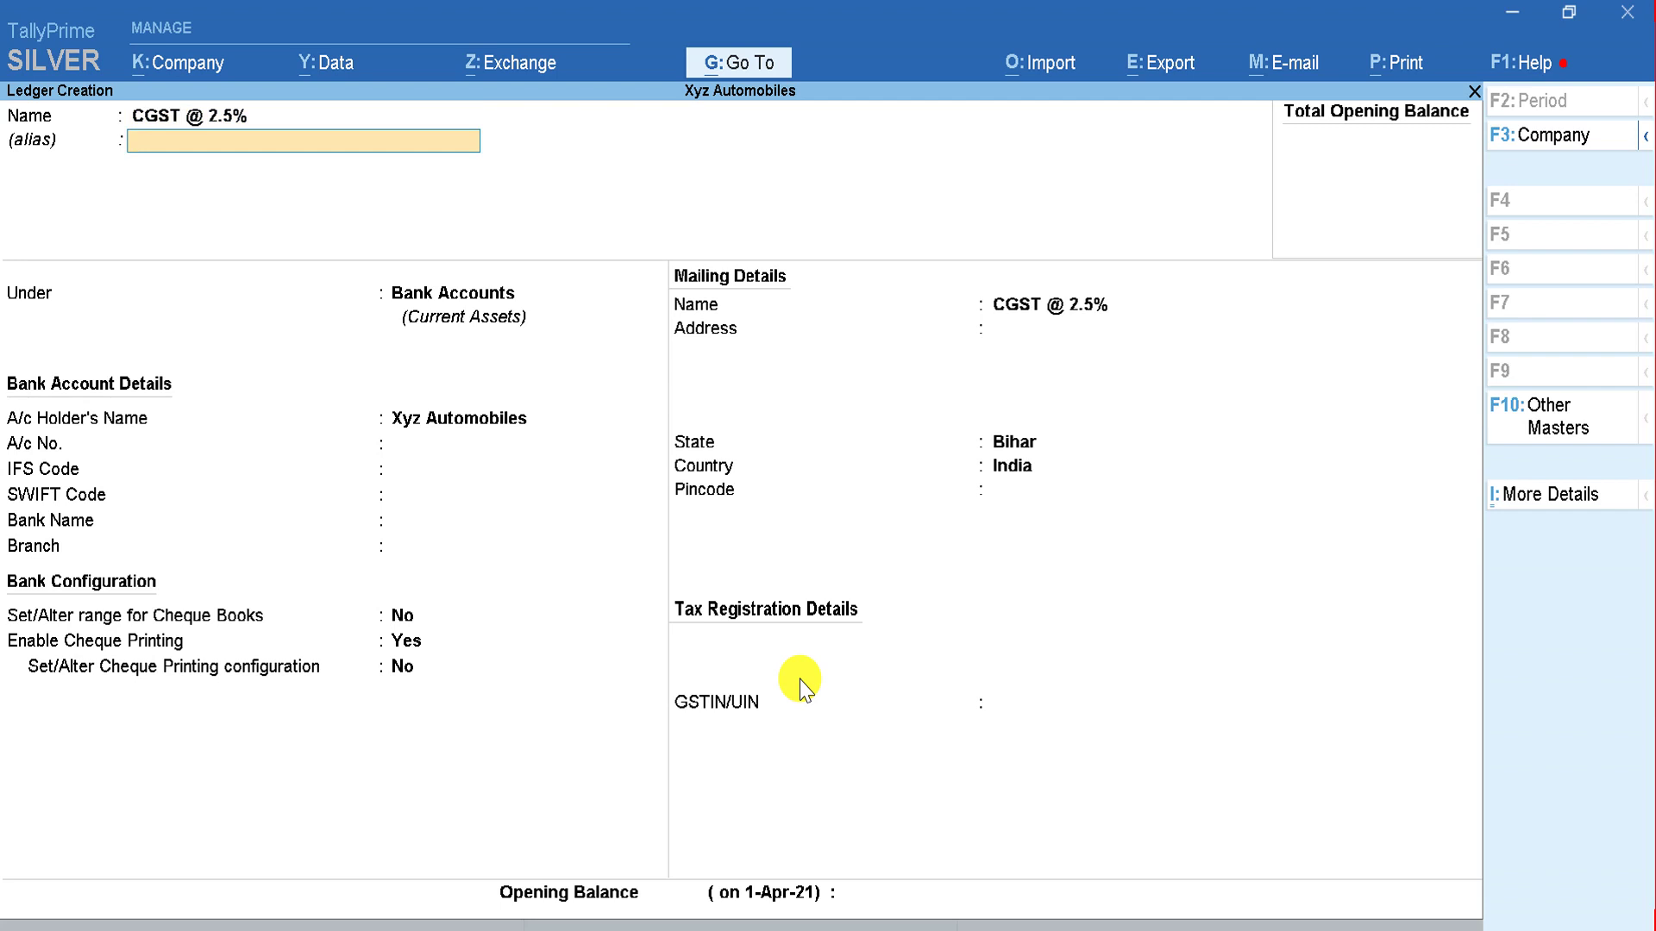
pyautogui.press('Return')
pyautogui.write('DUT')
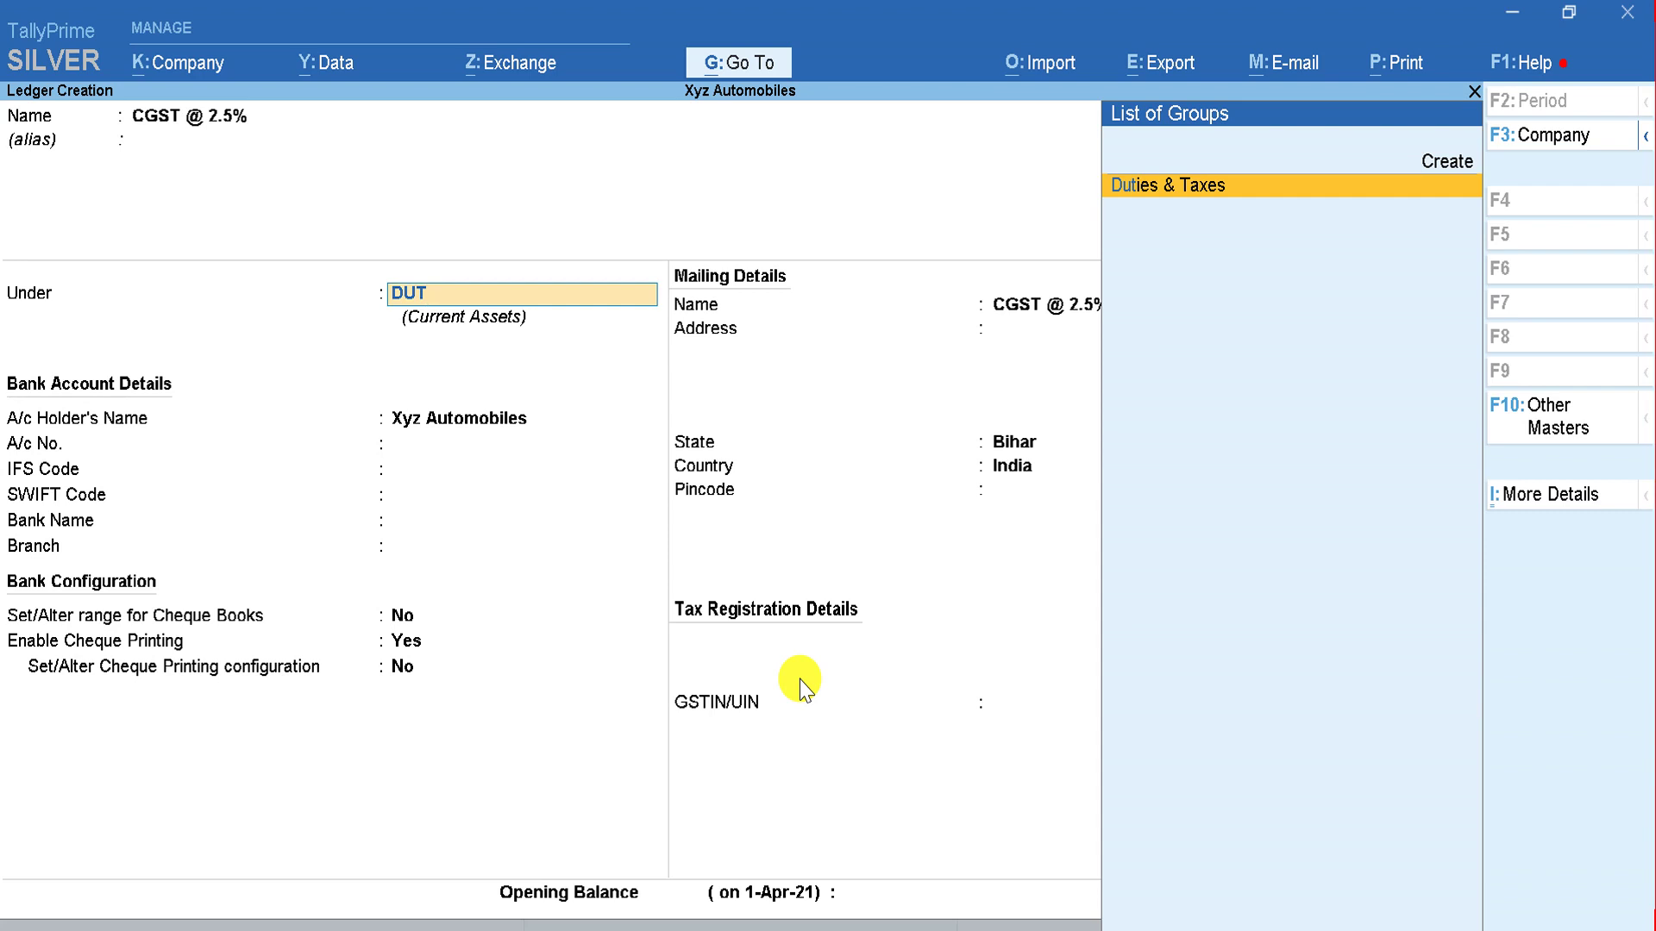
pyautogui.hotkey('alt', 'Tab')
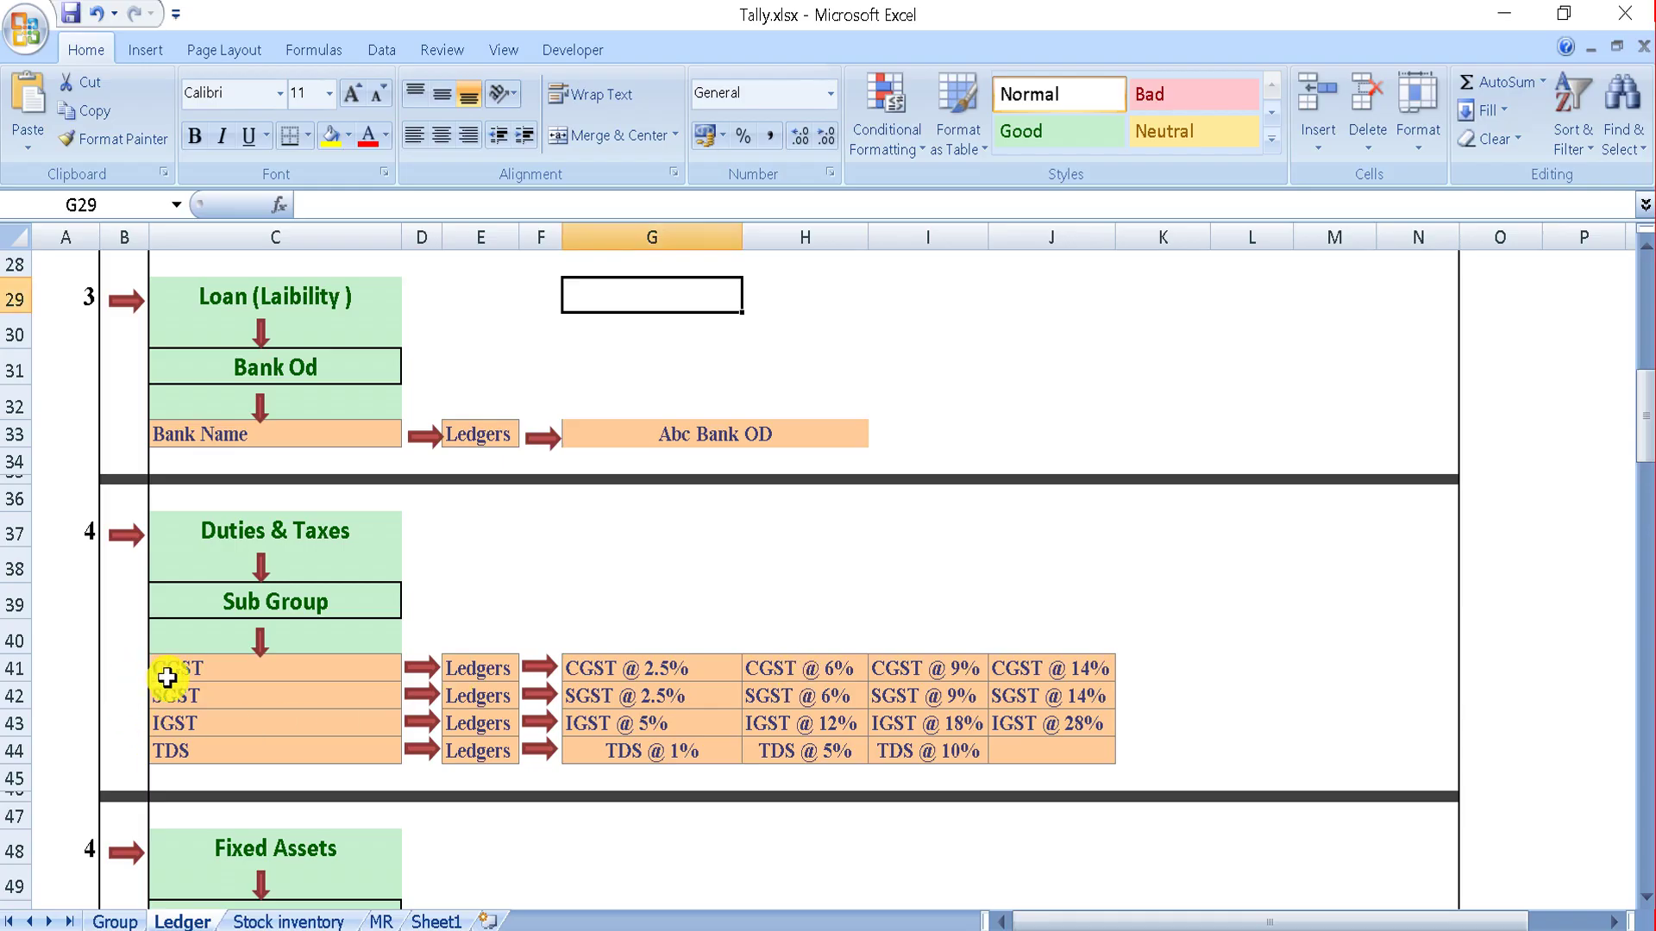
pyautogui.hotkey('alt', 'Tab')
pyautogui.press('BackSpace')
pyautogui.press('BackSpace')
pyautogui.press('BackSpace')
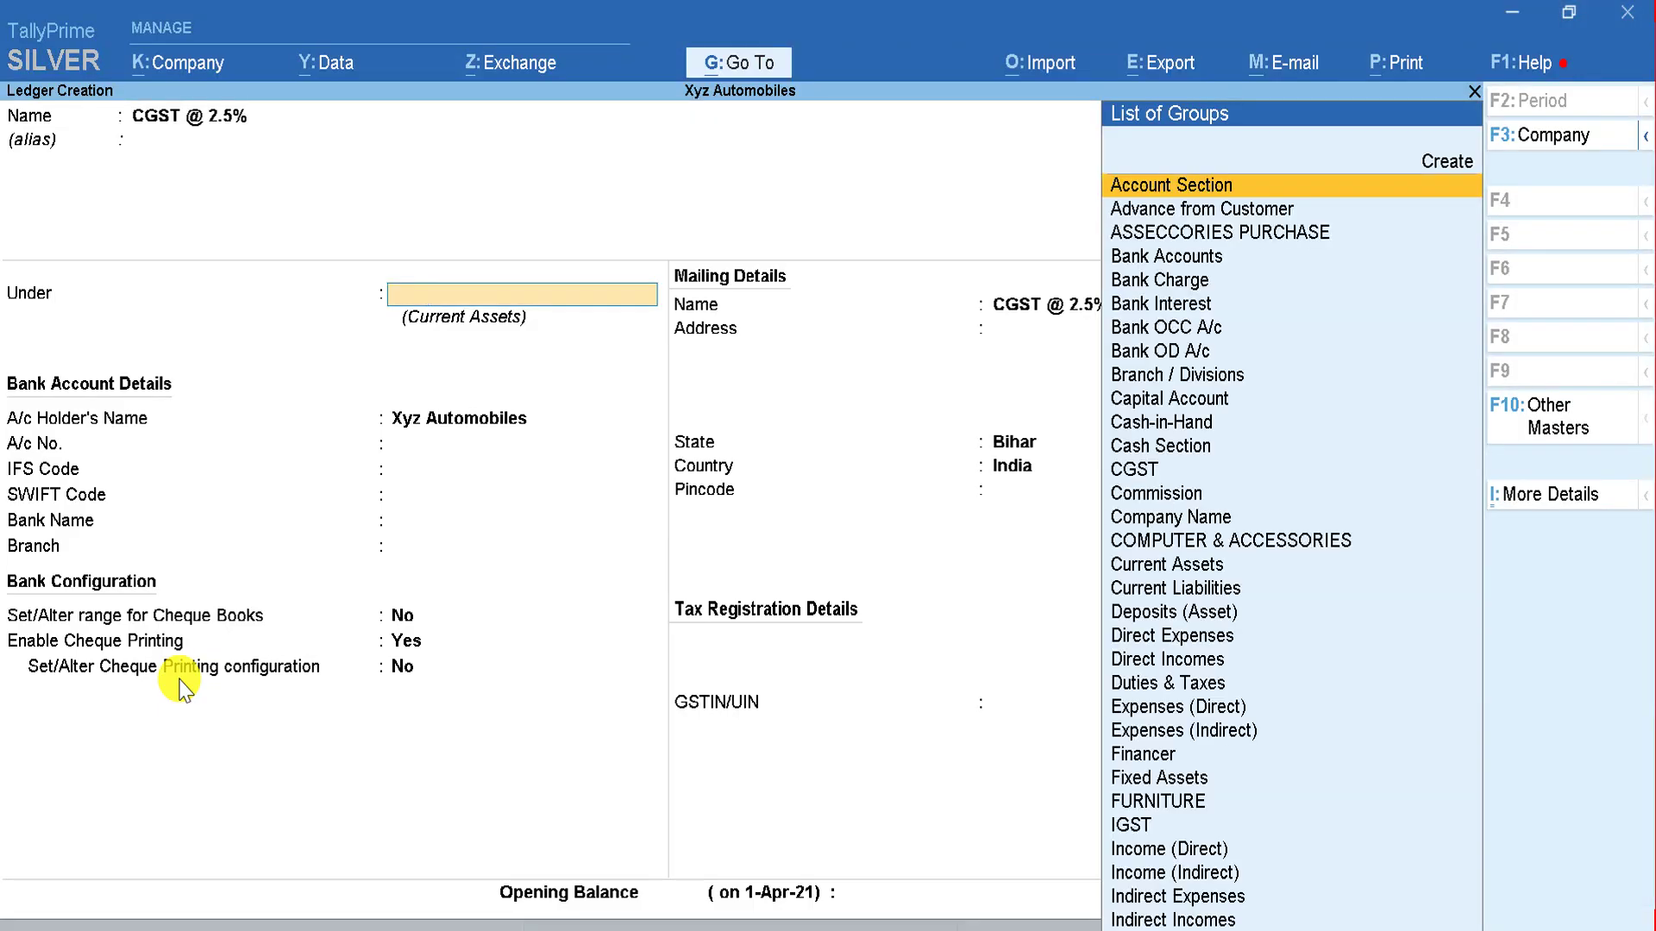
pyautogui.write('CGST')
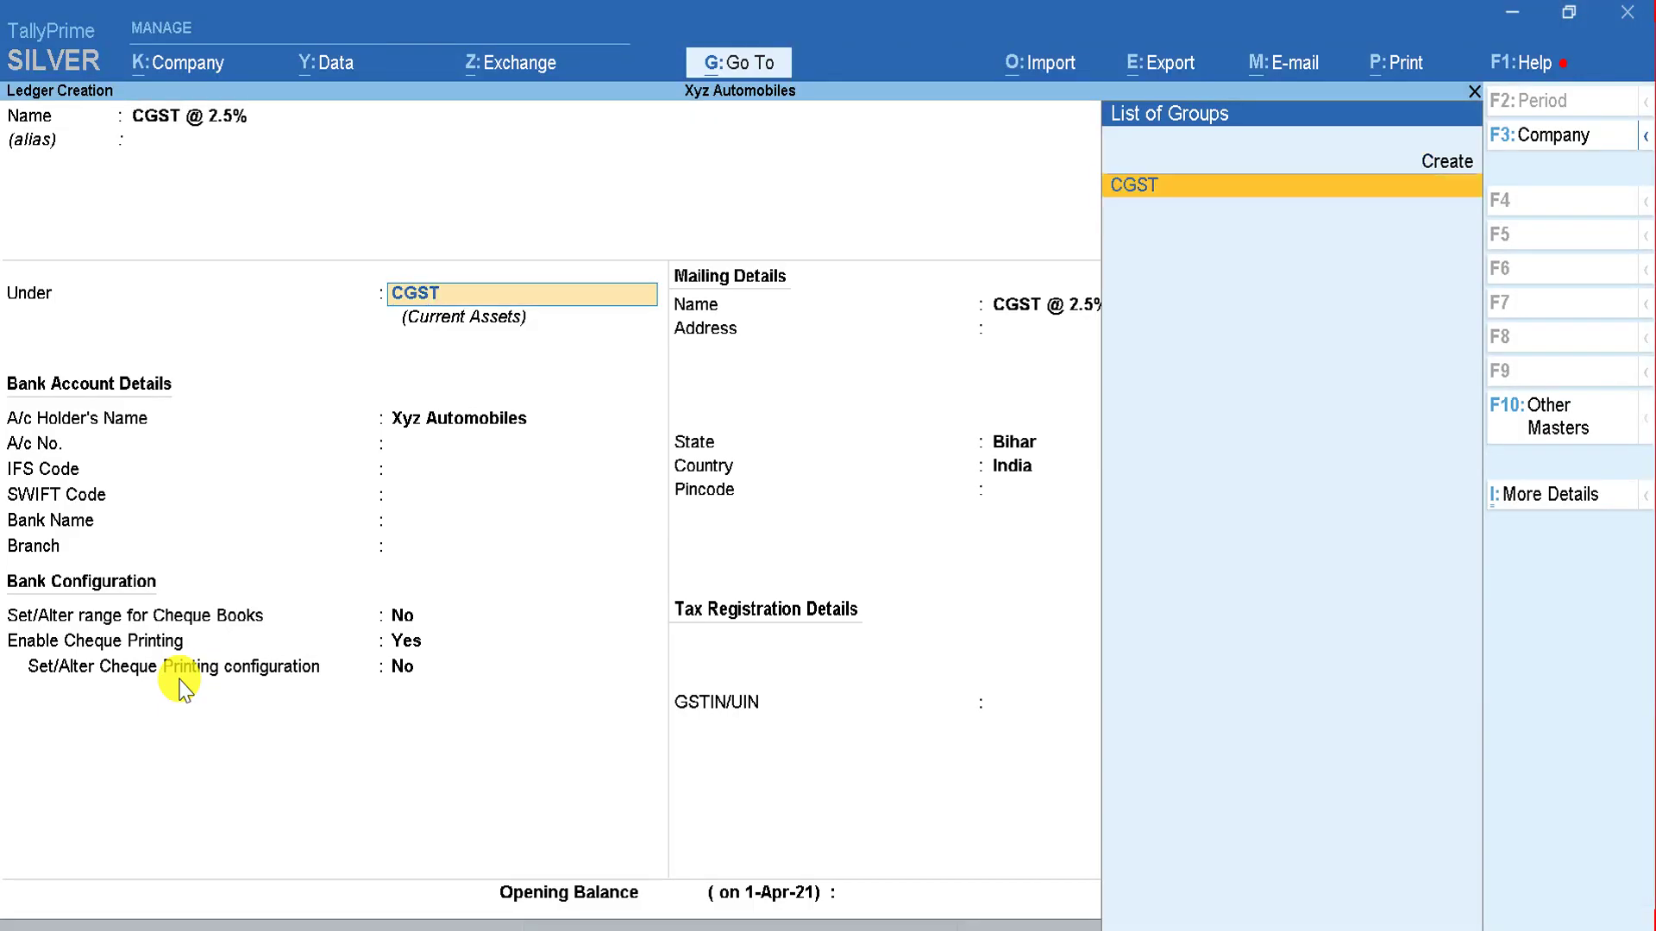
pyautogui.press('Return')
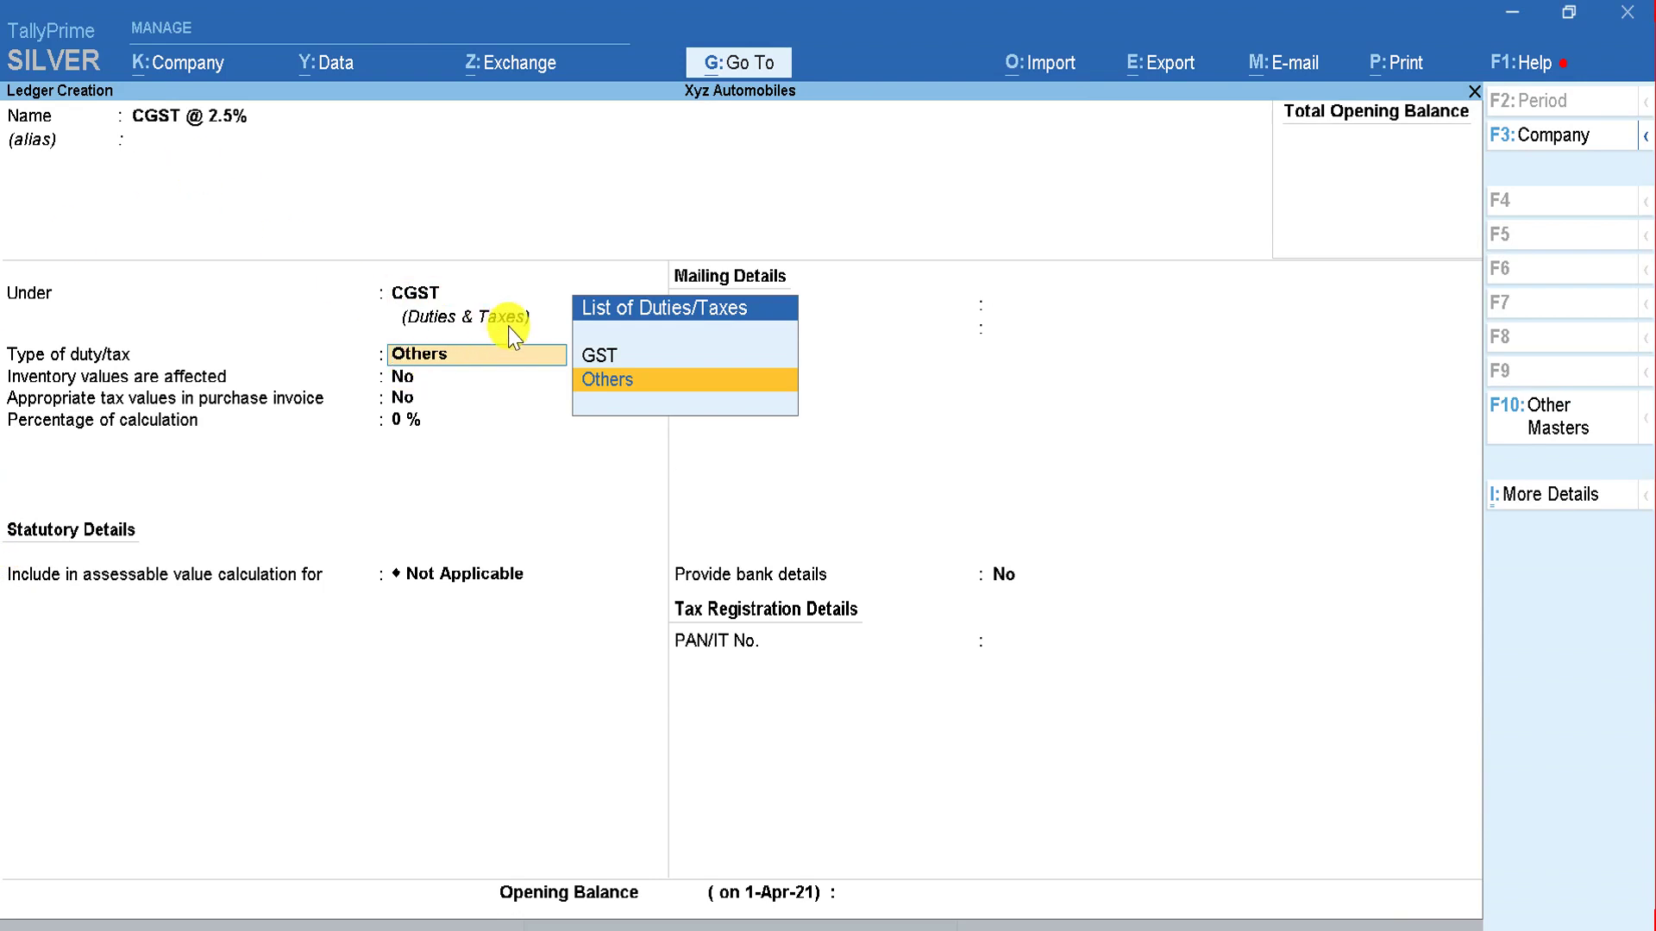
# Step: Set it as GST Central Tax at 2.5% with rounding Not Applicable, and save it
pyautogui.click(599, 362)
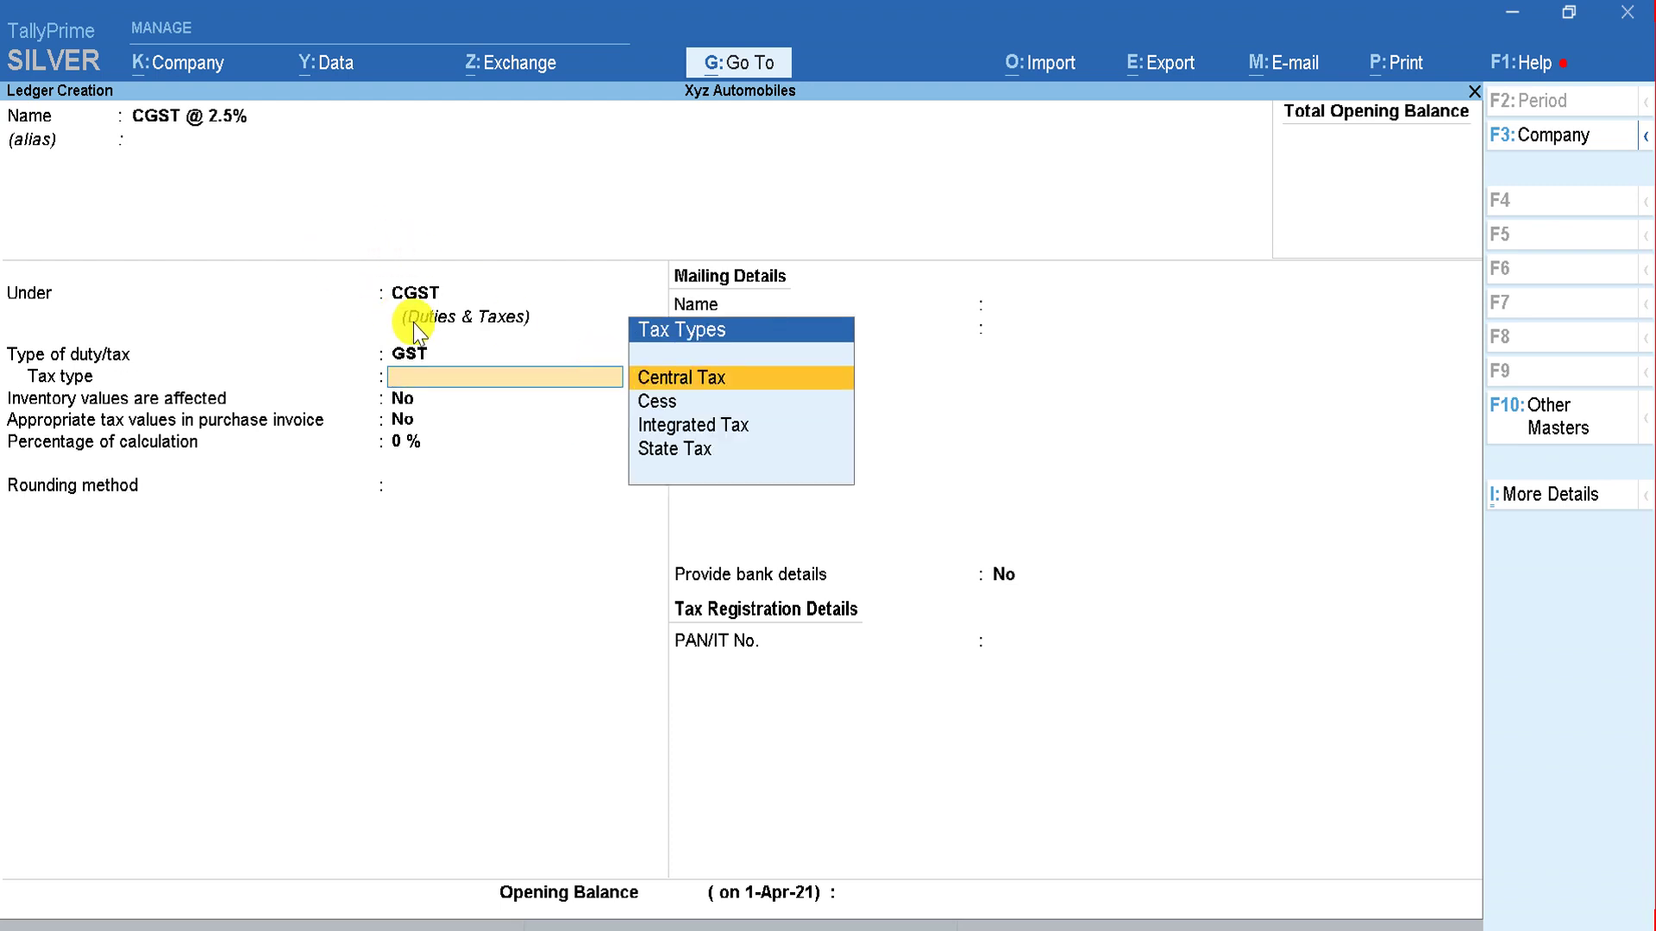
pyautogui.click(716, 388)
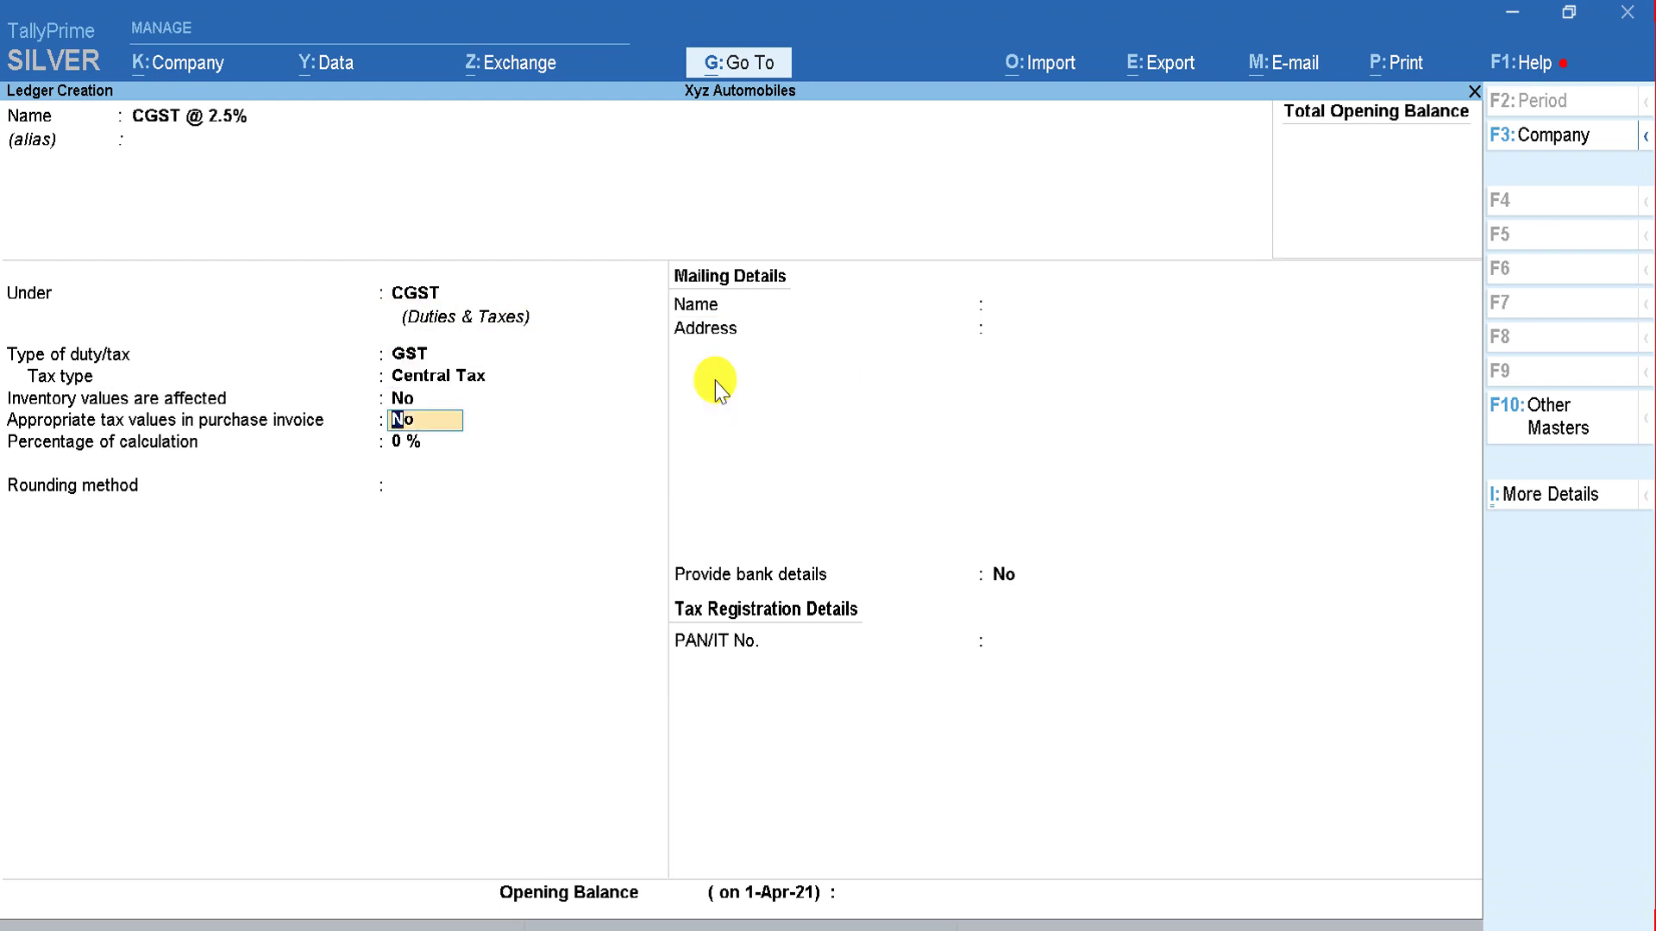
pyautogui.press('Return')
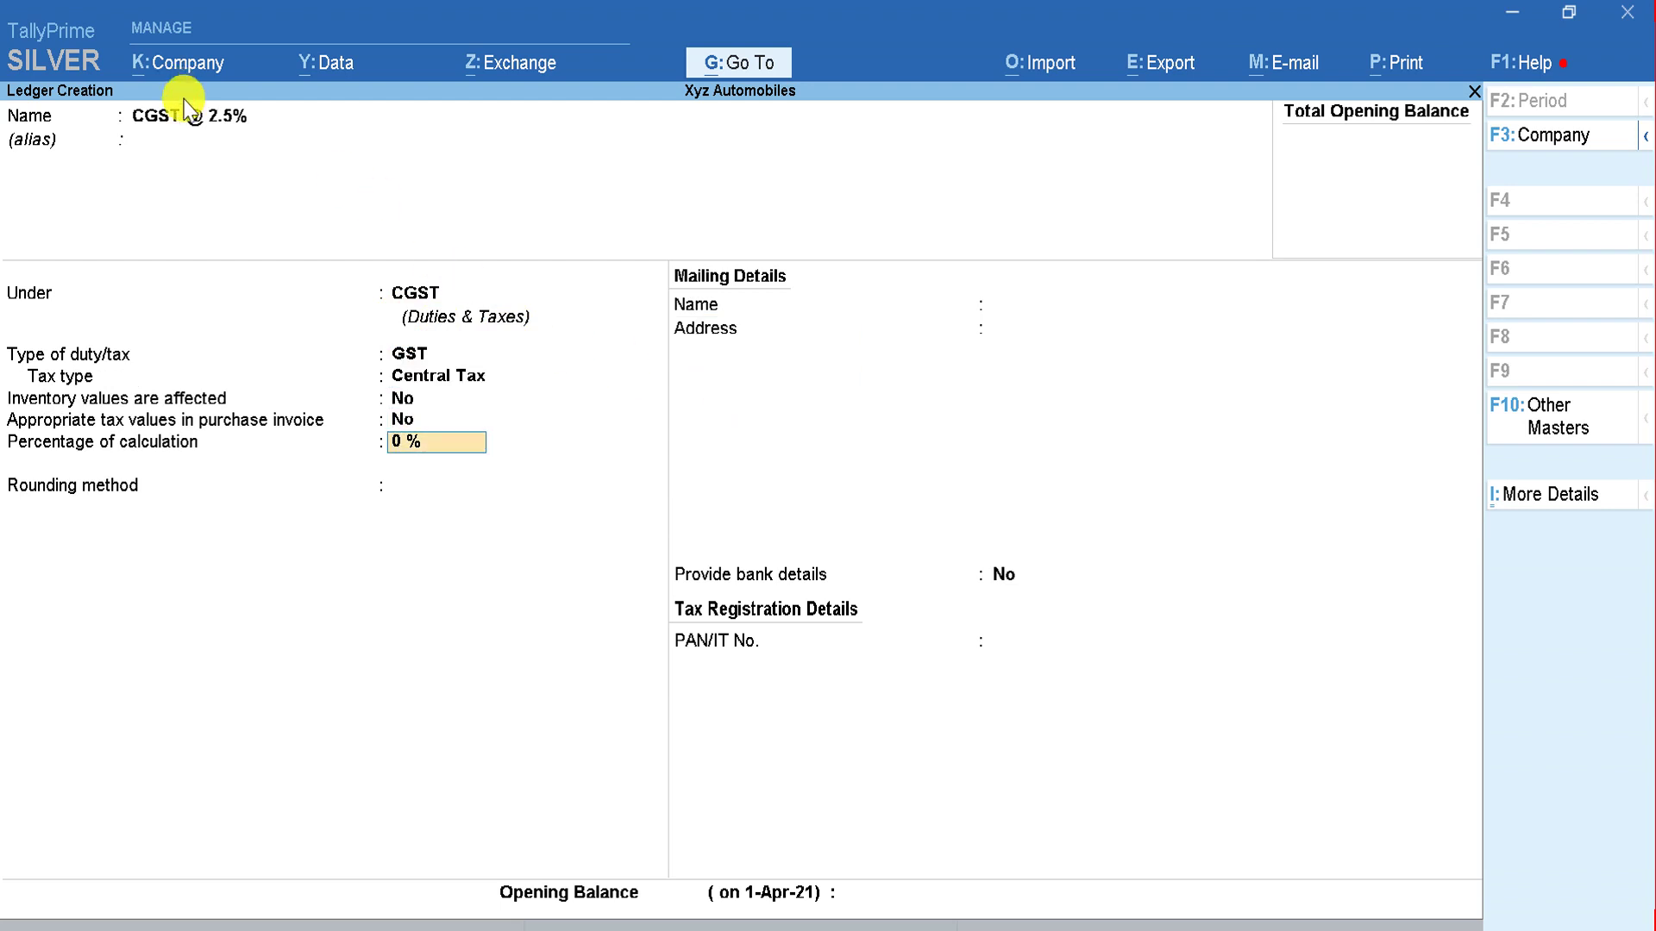
pyautogui.write('2.5')
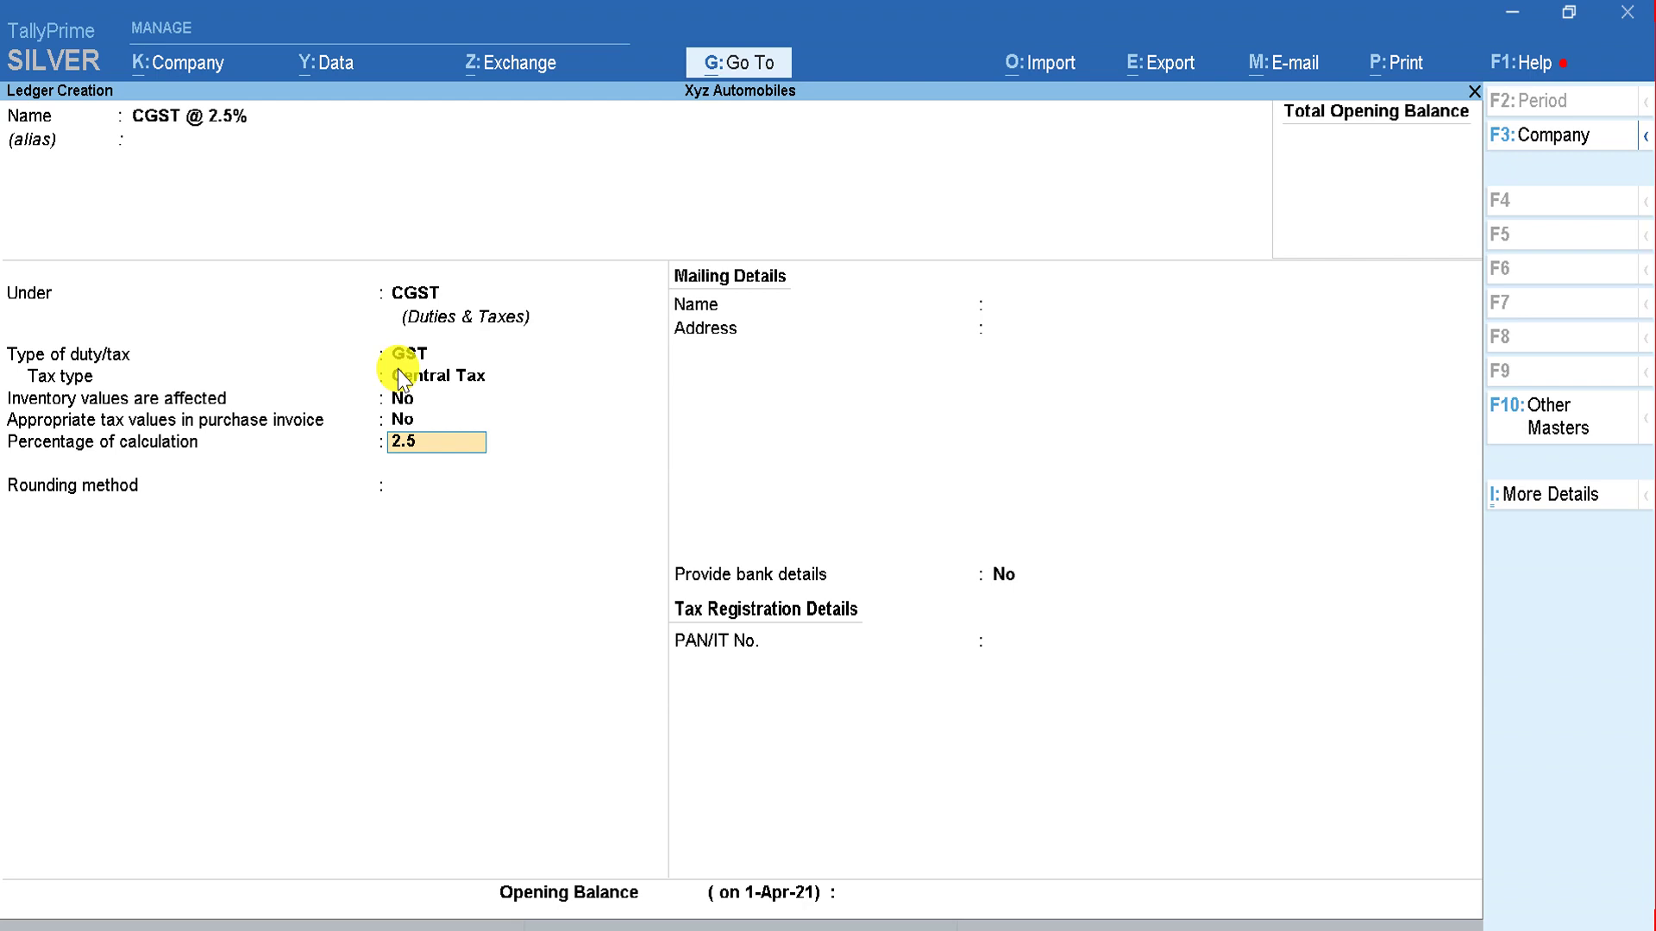
pyautogui.press('Return')
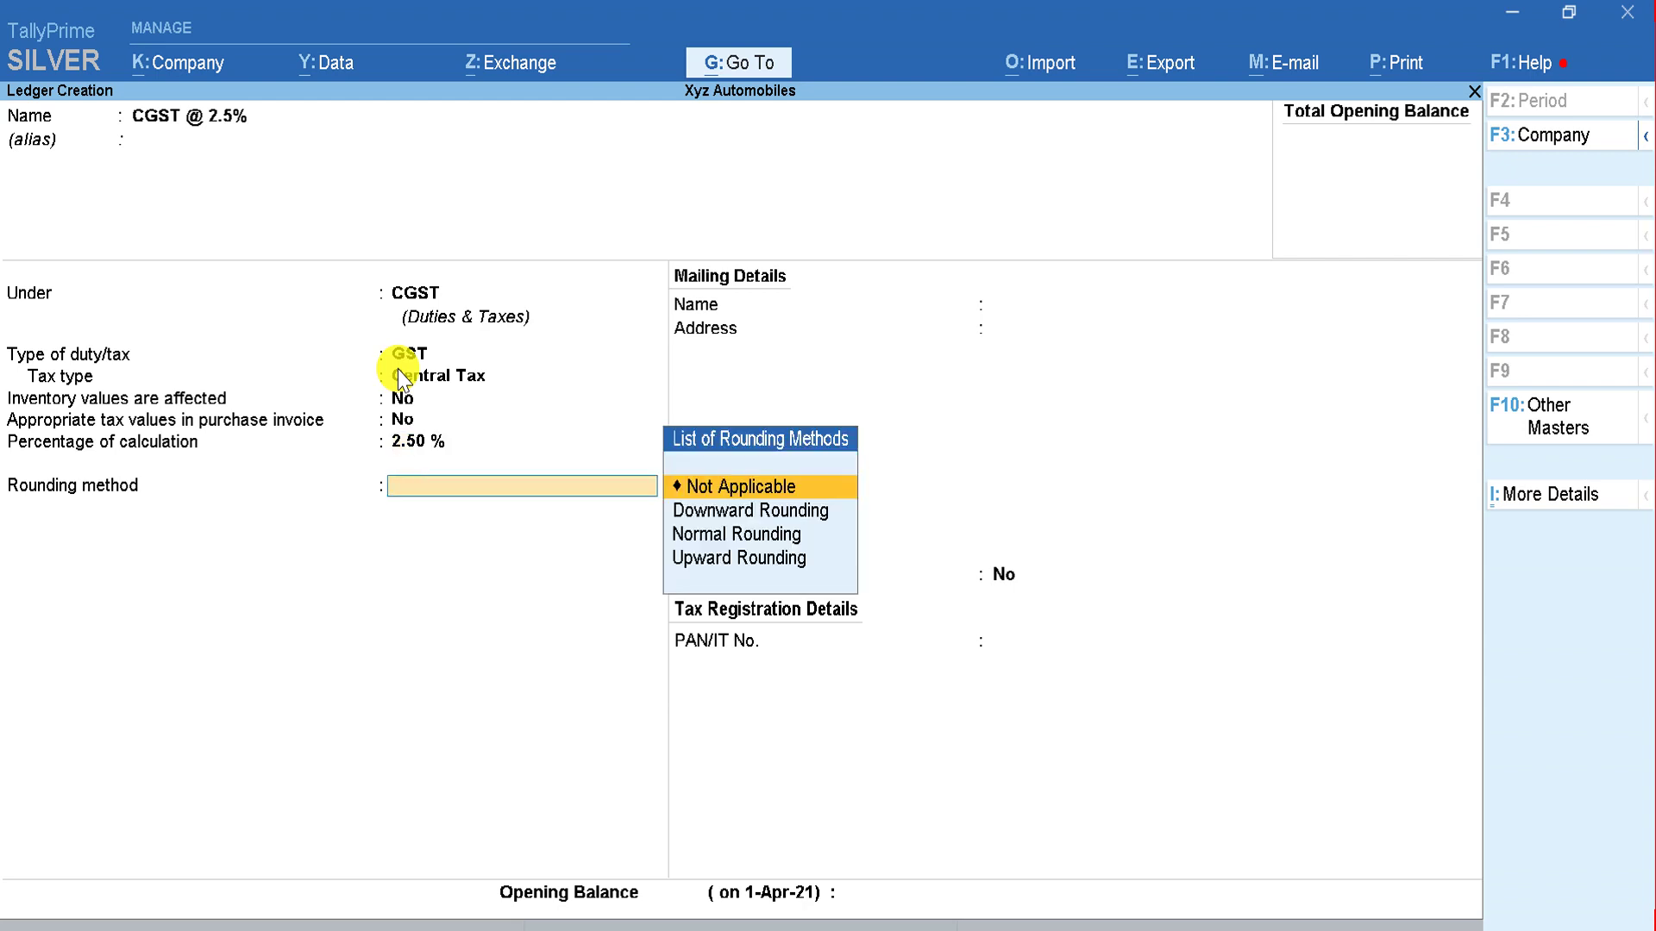
pyautogui.press('Return')
pyautogui.press('Return')
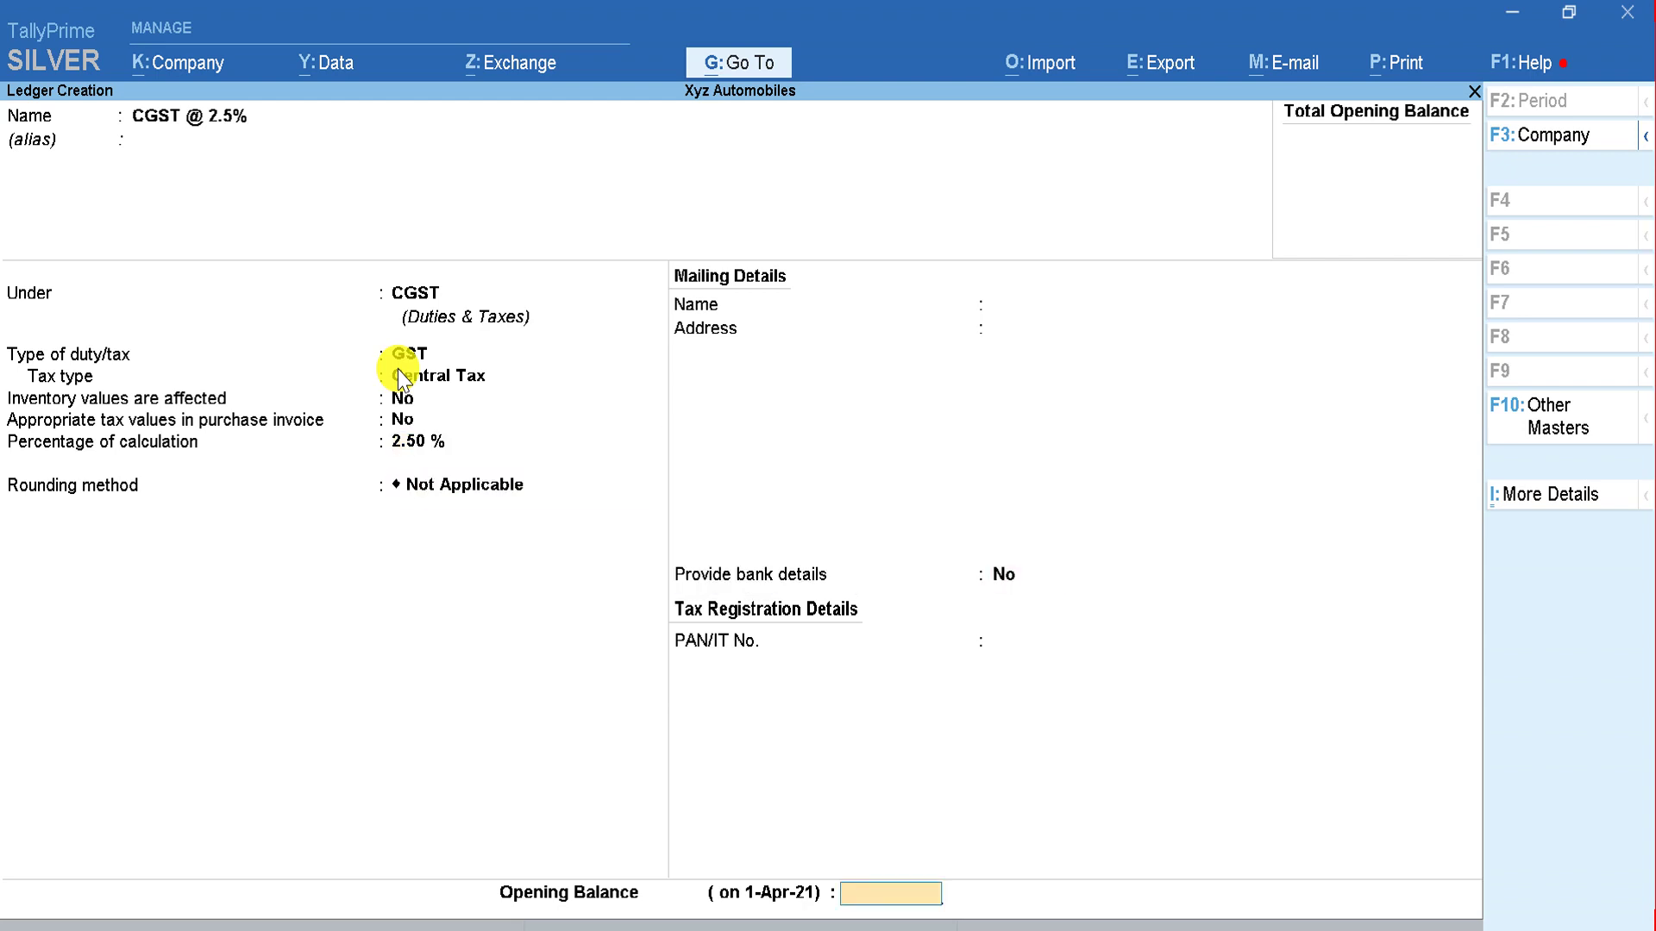
pyautogui.click(397, 371)
pyautogui.press('Return')
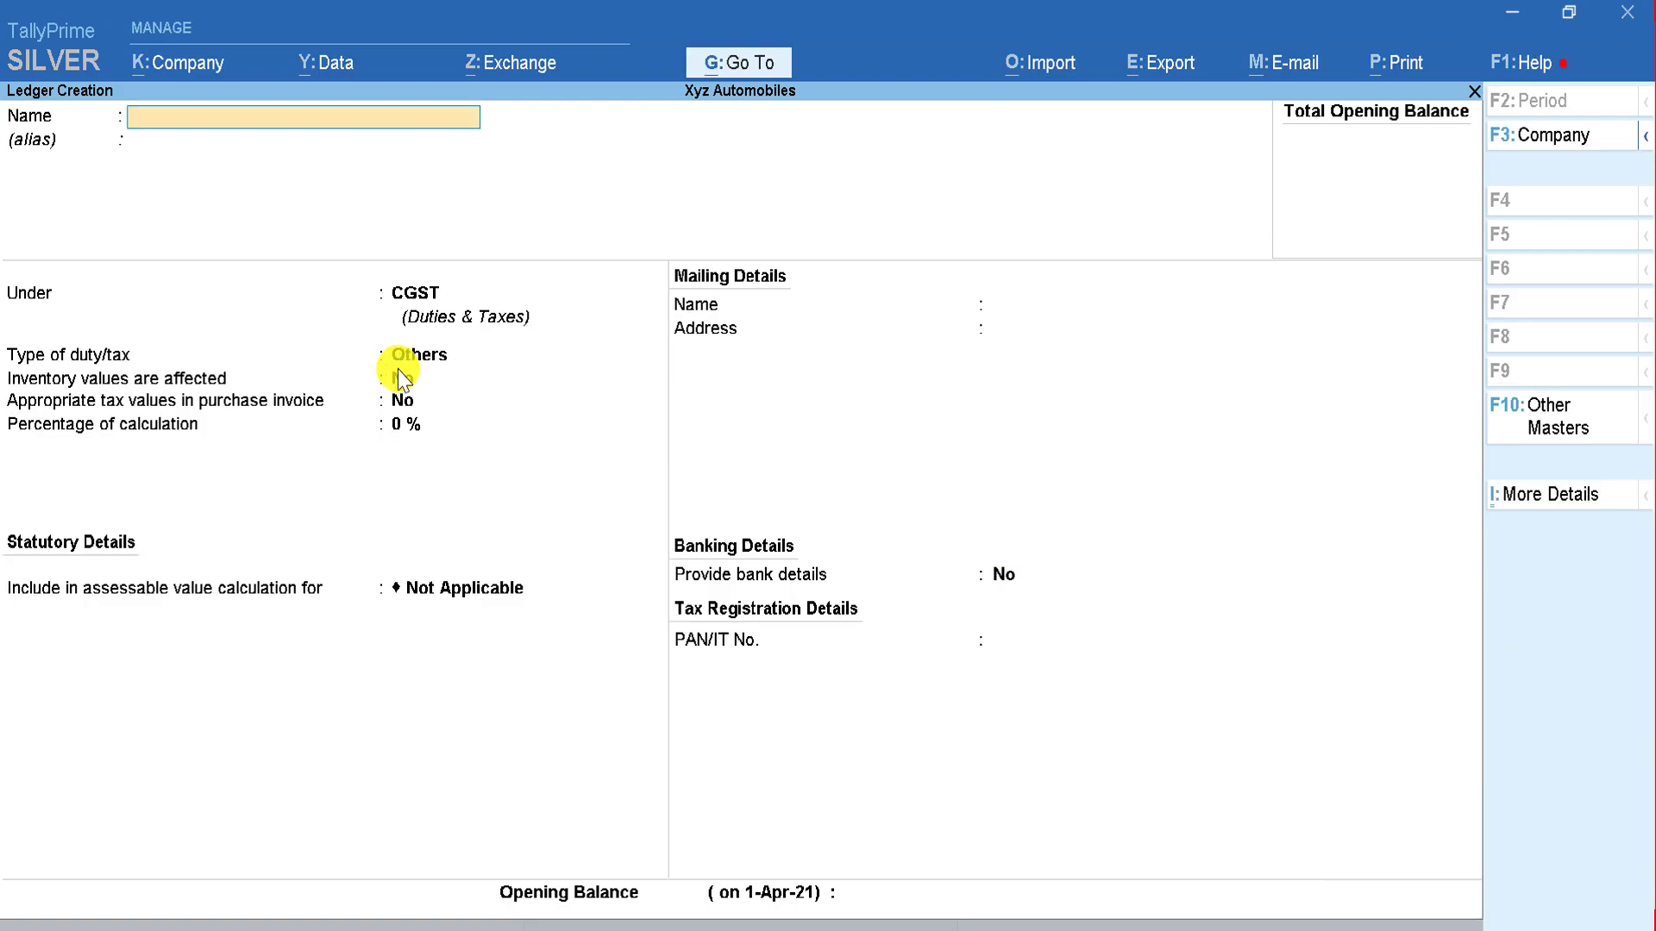
pyautogui.hotkey('alt', 'Tab')
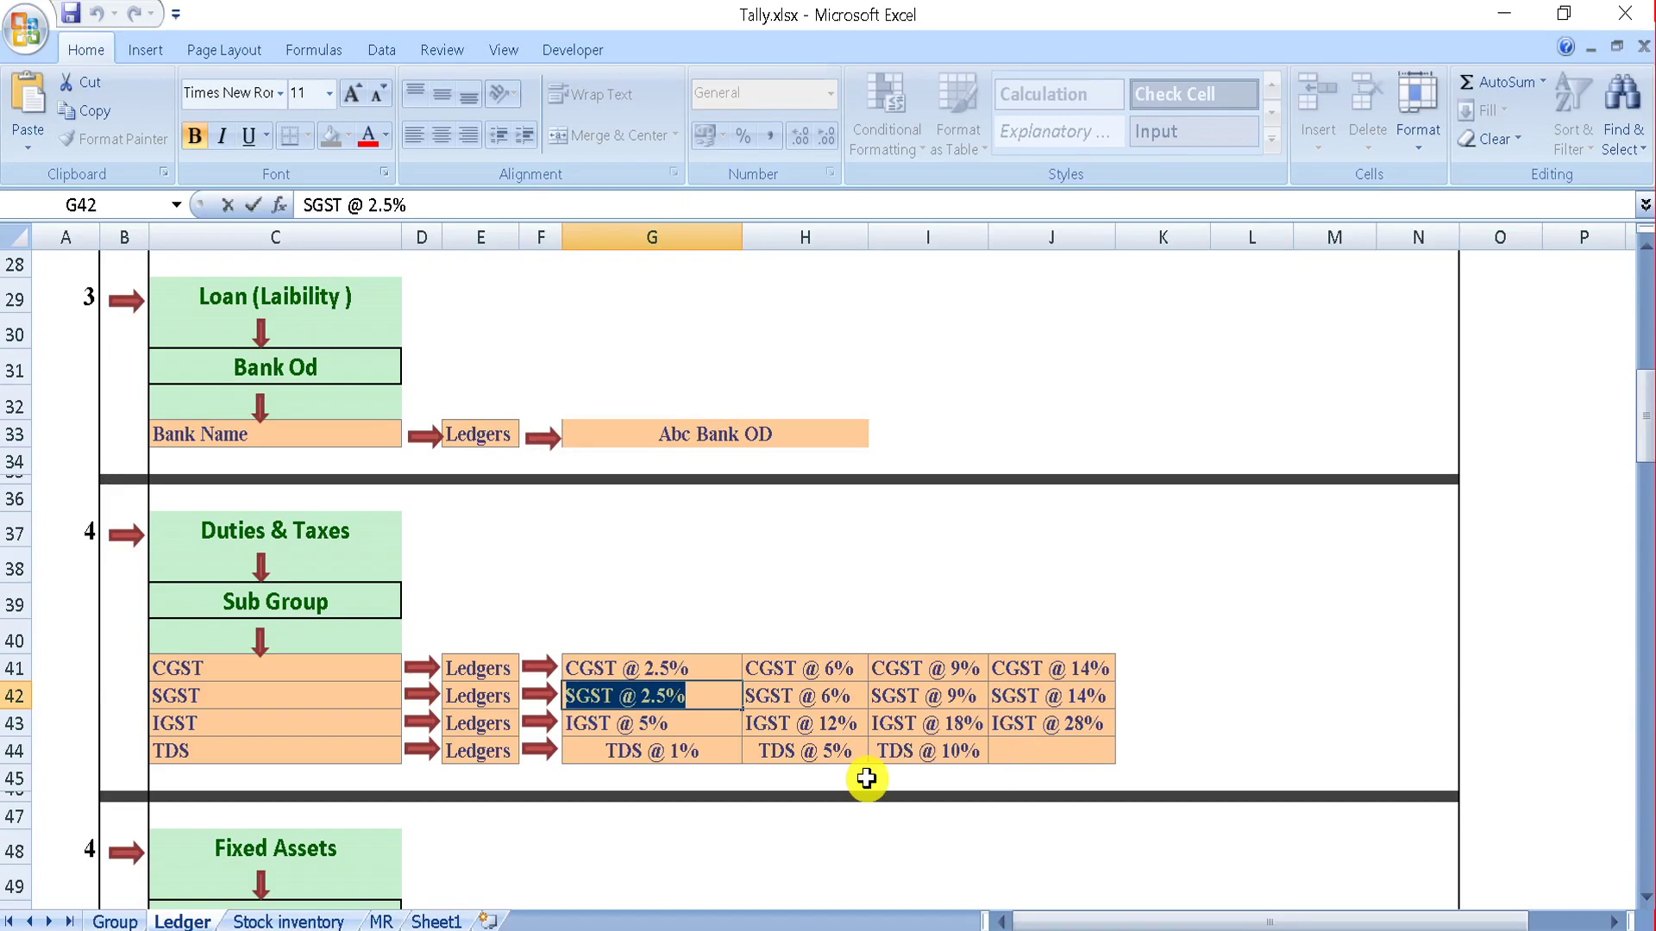
# Step: Create the SGST @ 2.5% ledger under SGST as GST State Tax at 2.5% and save it
pyautogui.hotkey('alt', 'Tab')
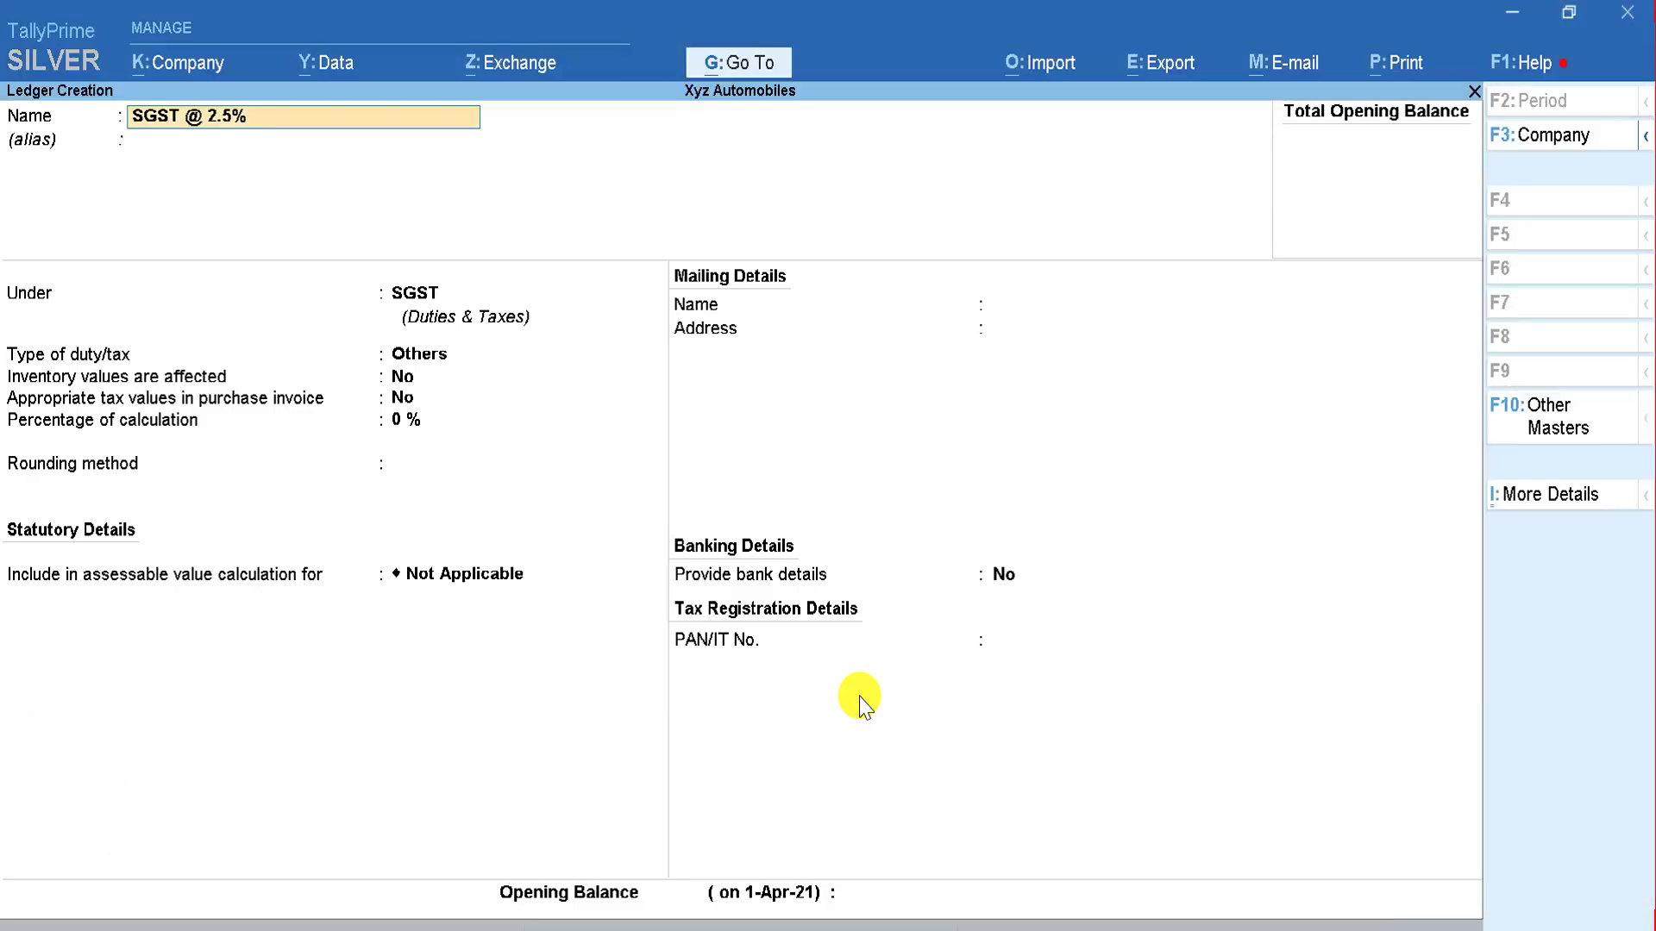
pyautogui.press('Return')
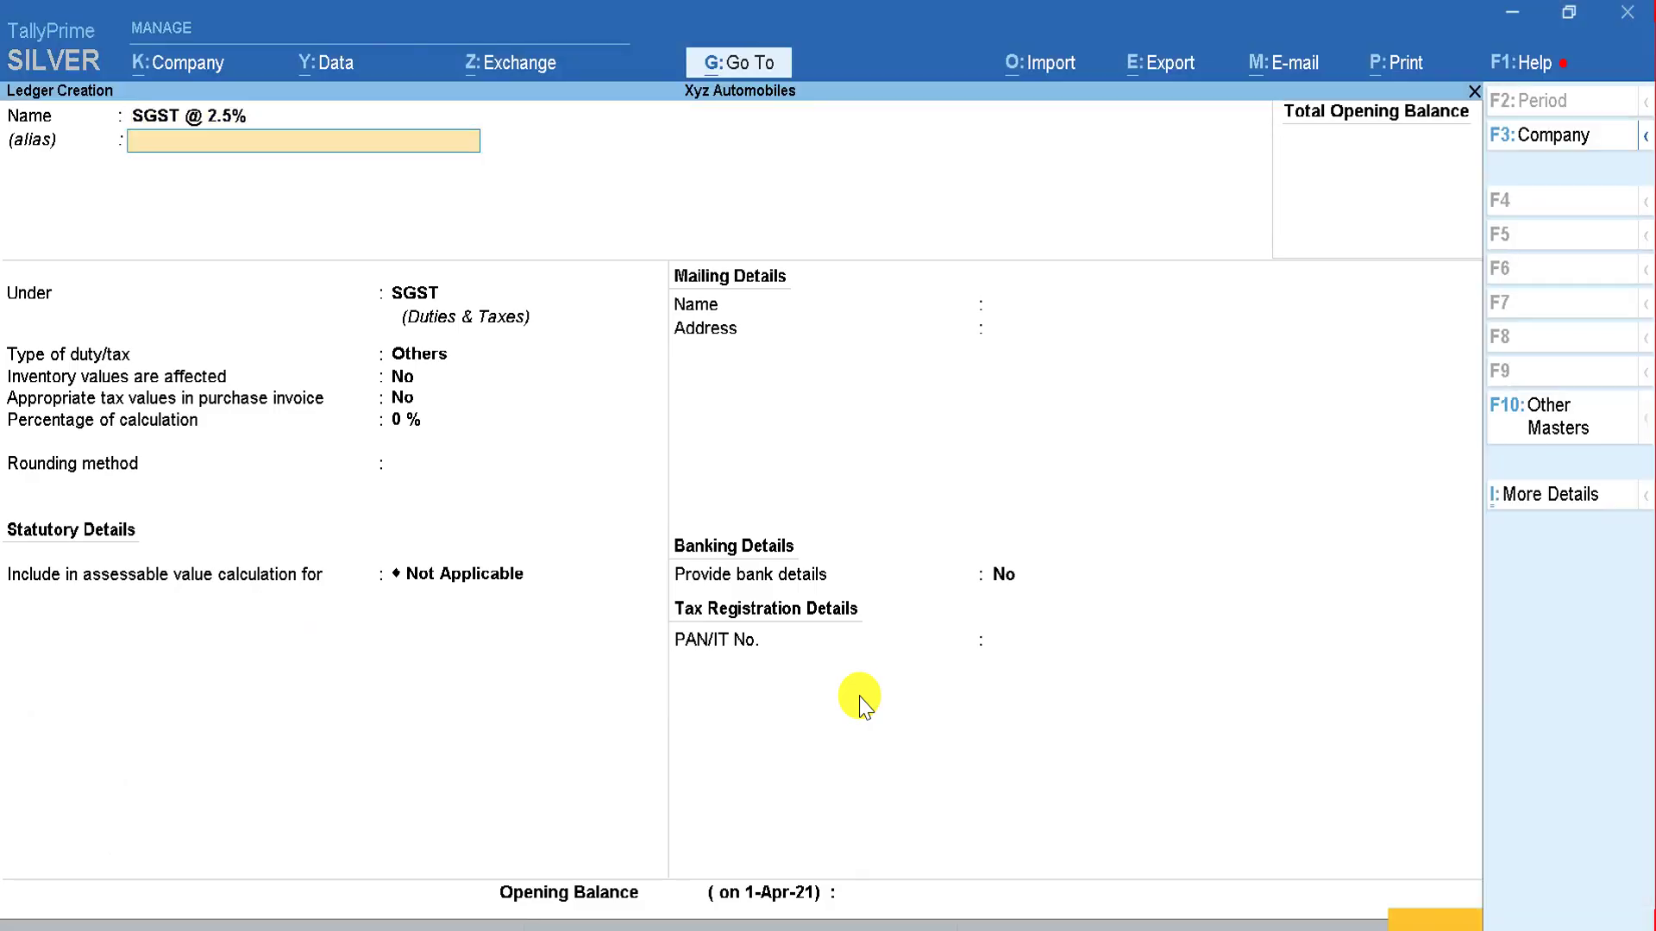
pyautogui.press('Return')
pyautogui.press('Return')
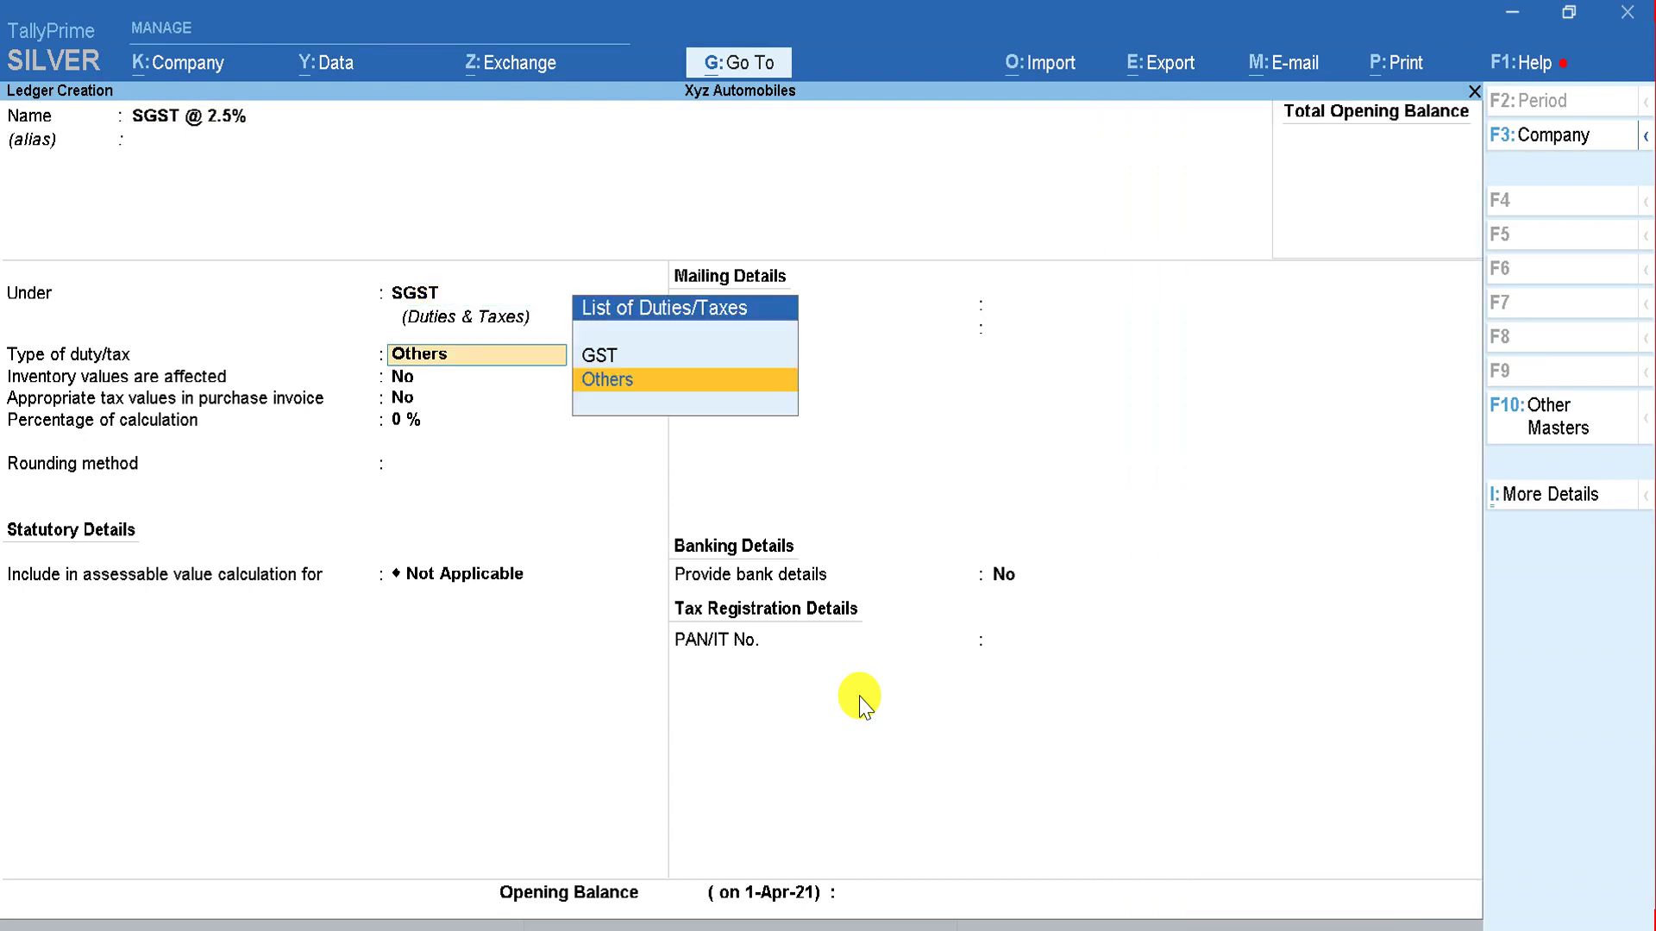
pyautogui.press('Up')
pyautogui.press('Return')
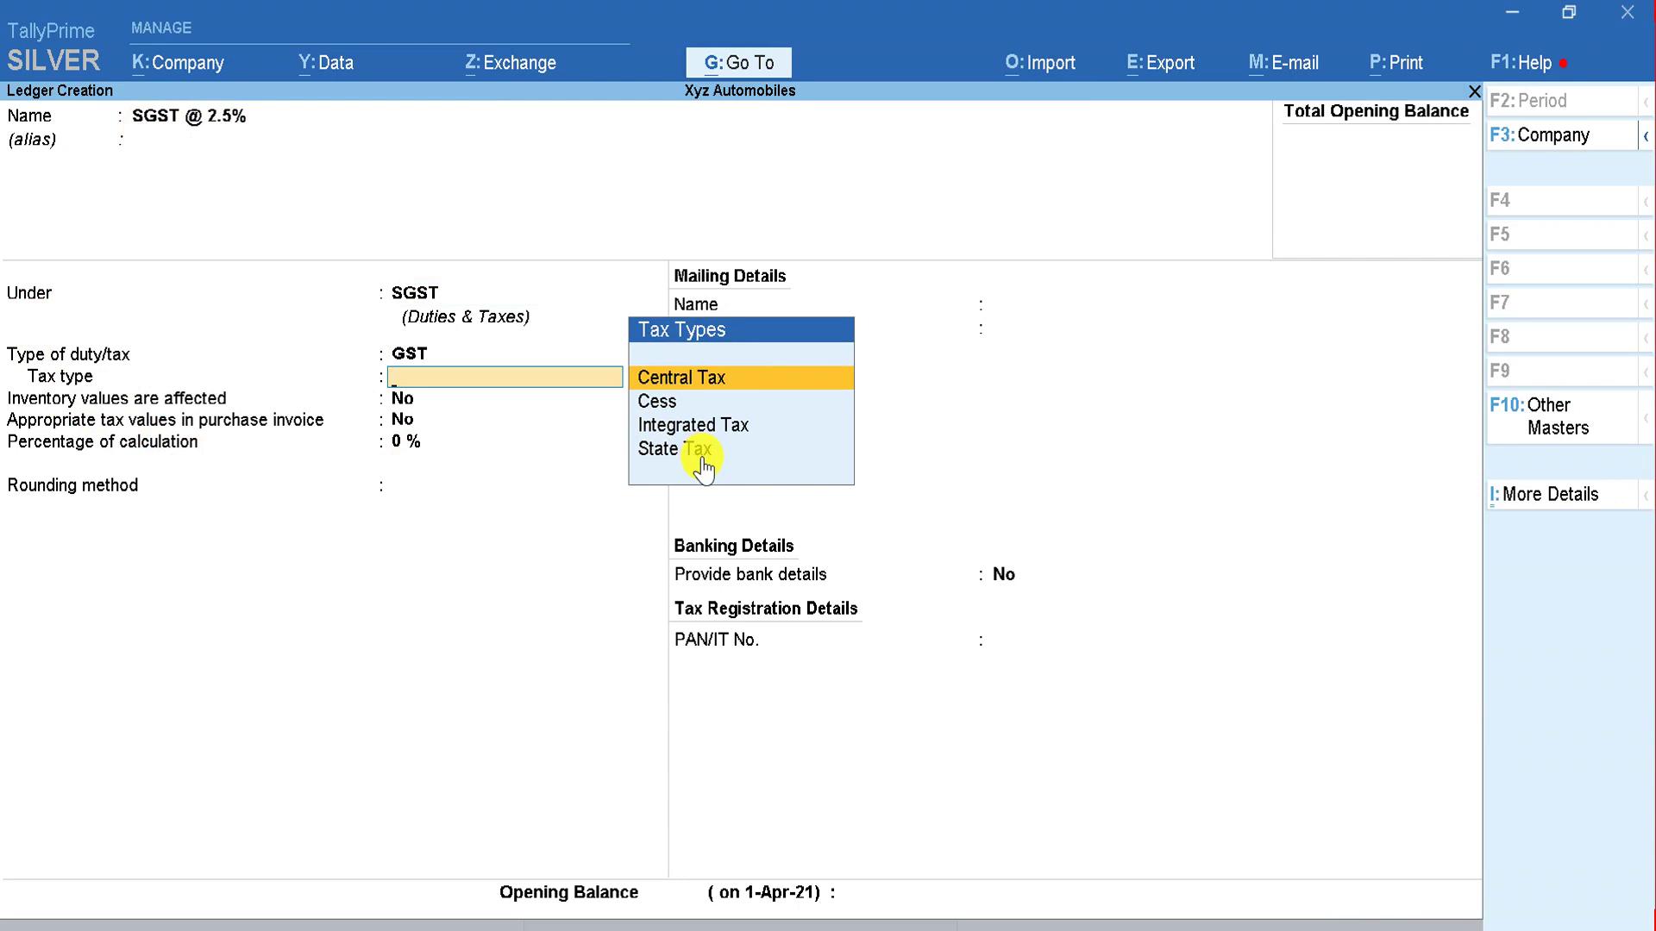
pyautogui.press('Down')
pyautogui.press('Down')
pyautogui.press('Down')
pyautogui.press('Return')
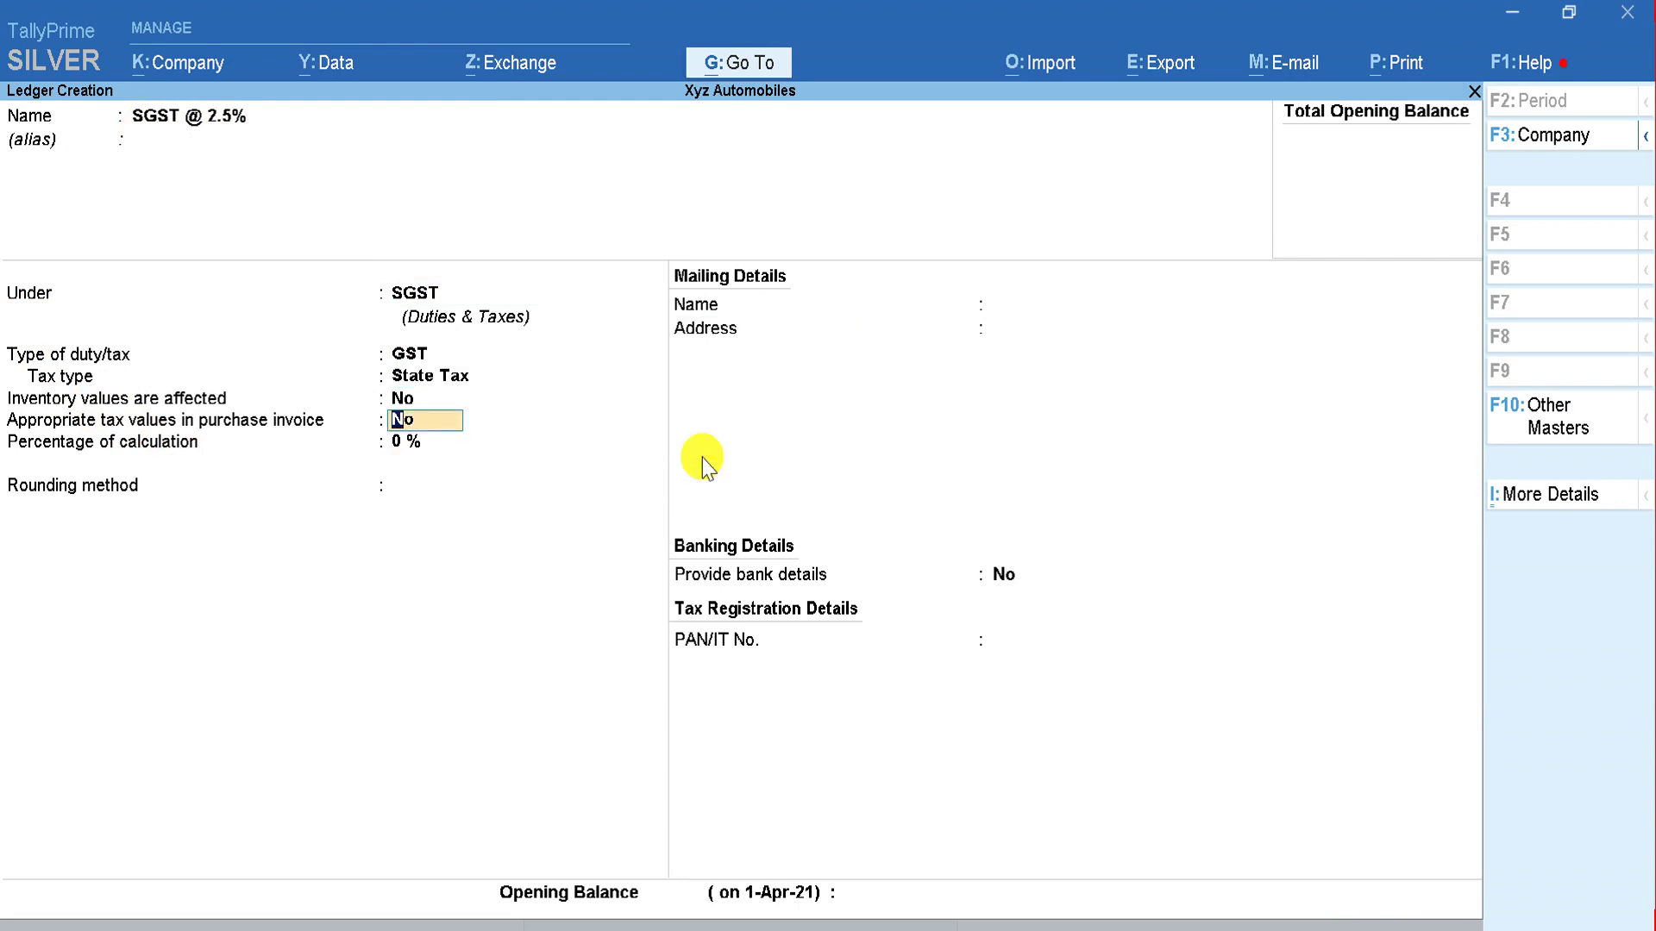
pyautogui.press('Return')
pyautogui.write('2.5')
pyautogui.press('Return')
pyautogui.press('Return')
pyautogui.press('Return')
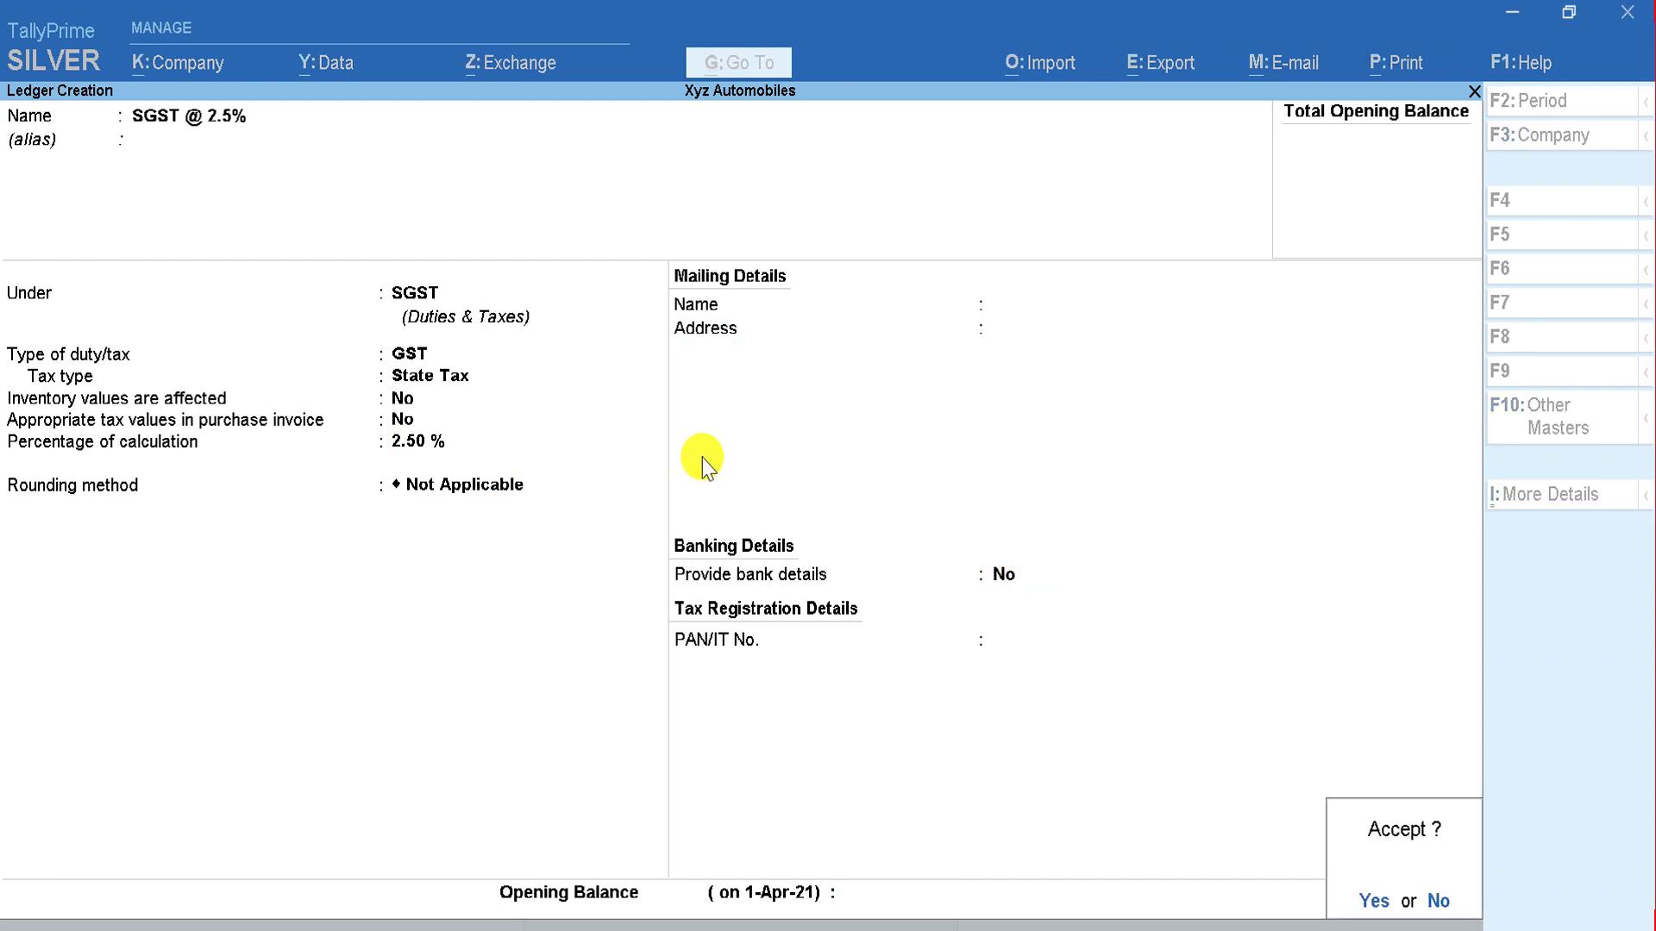
pyautogui.press('Return')
pyautogui.hotkey('alt', 'Tab')
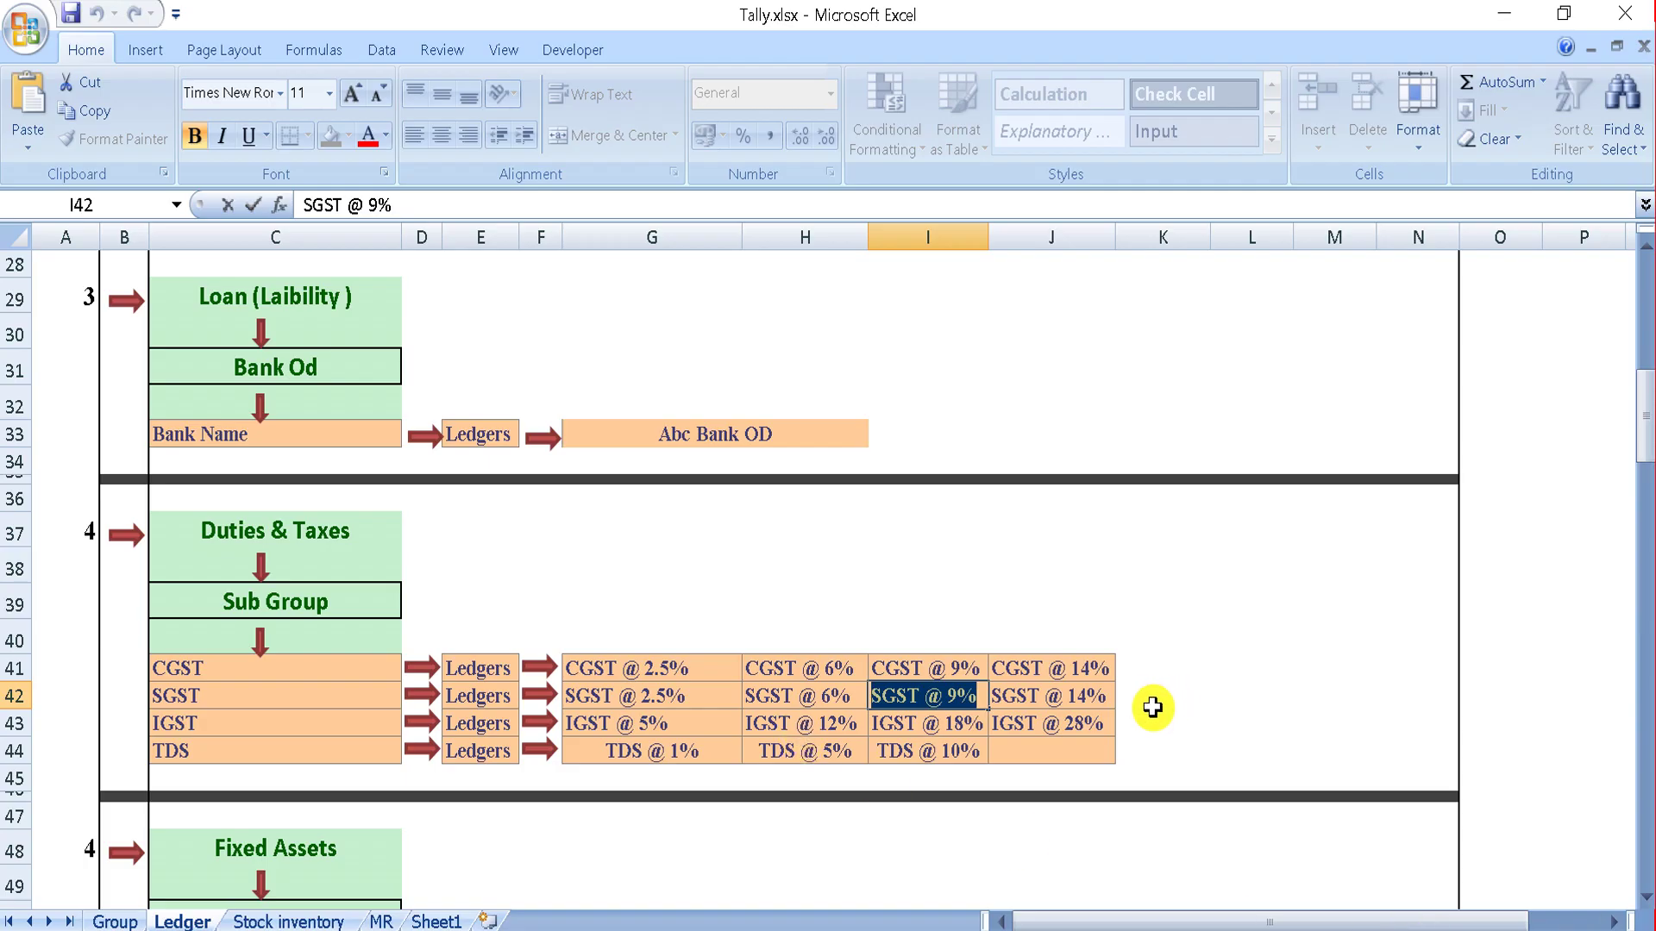
# Step: Copy 'IGST @ 5%' from the Excel plan as a new ledger name under the IGST group
pyautogui.click(1148, 707)
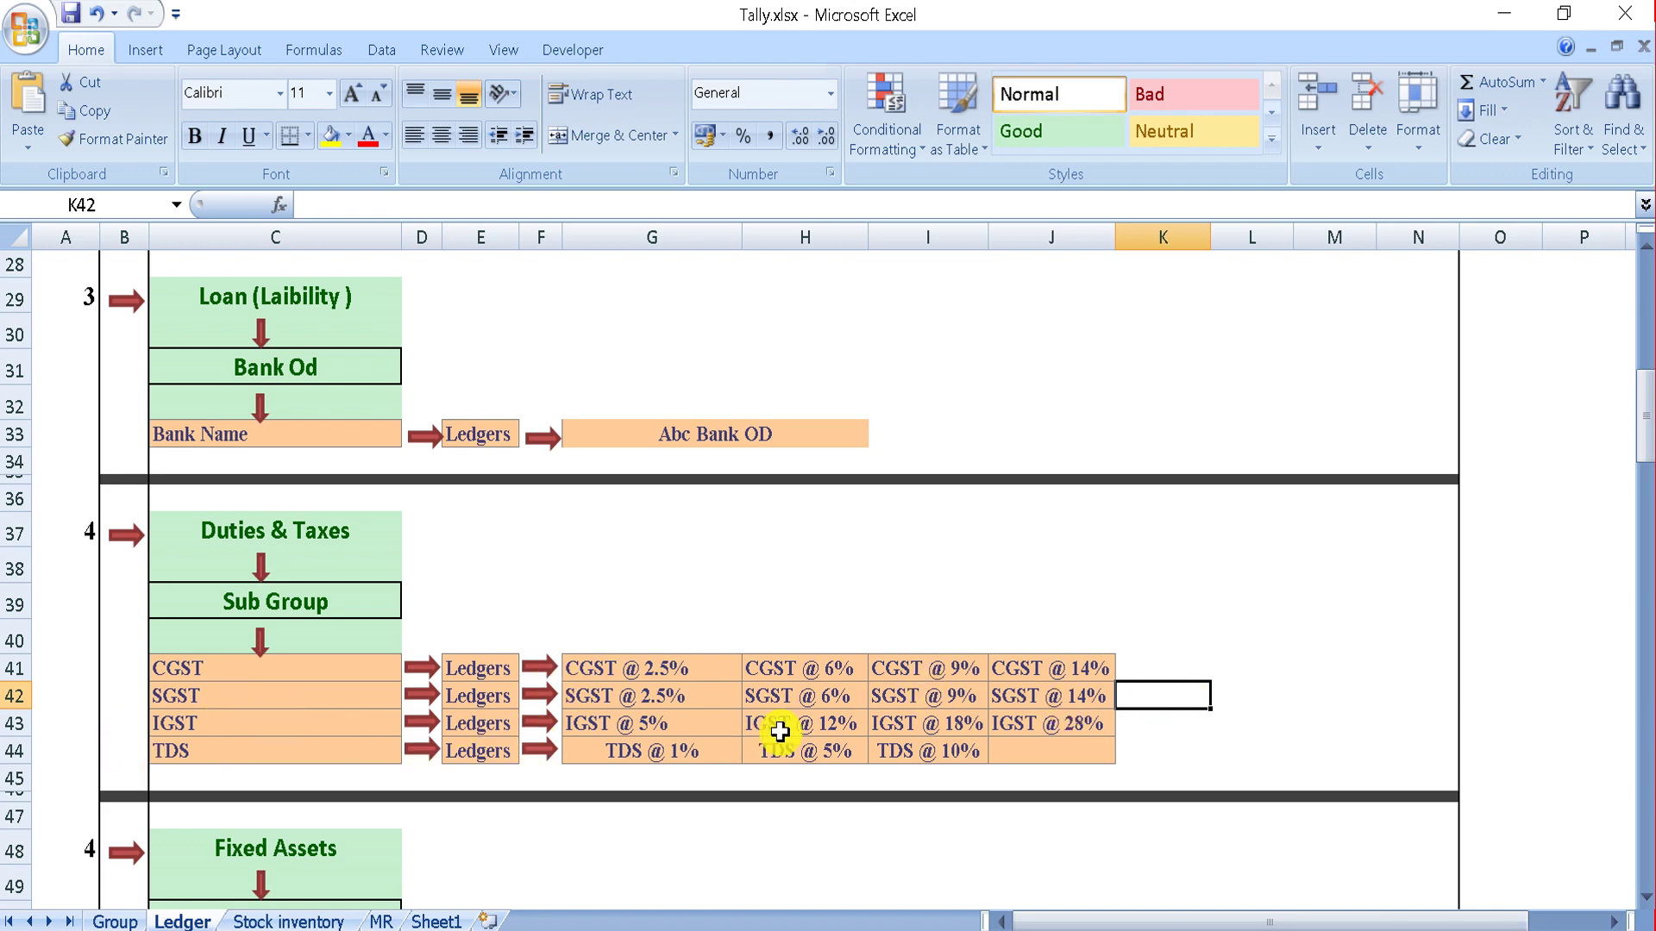
pyautogui.doubleClick(690, 727)
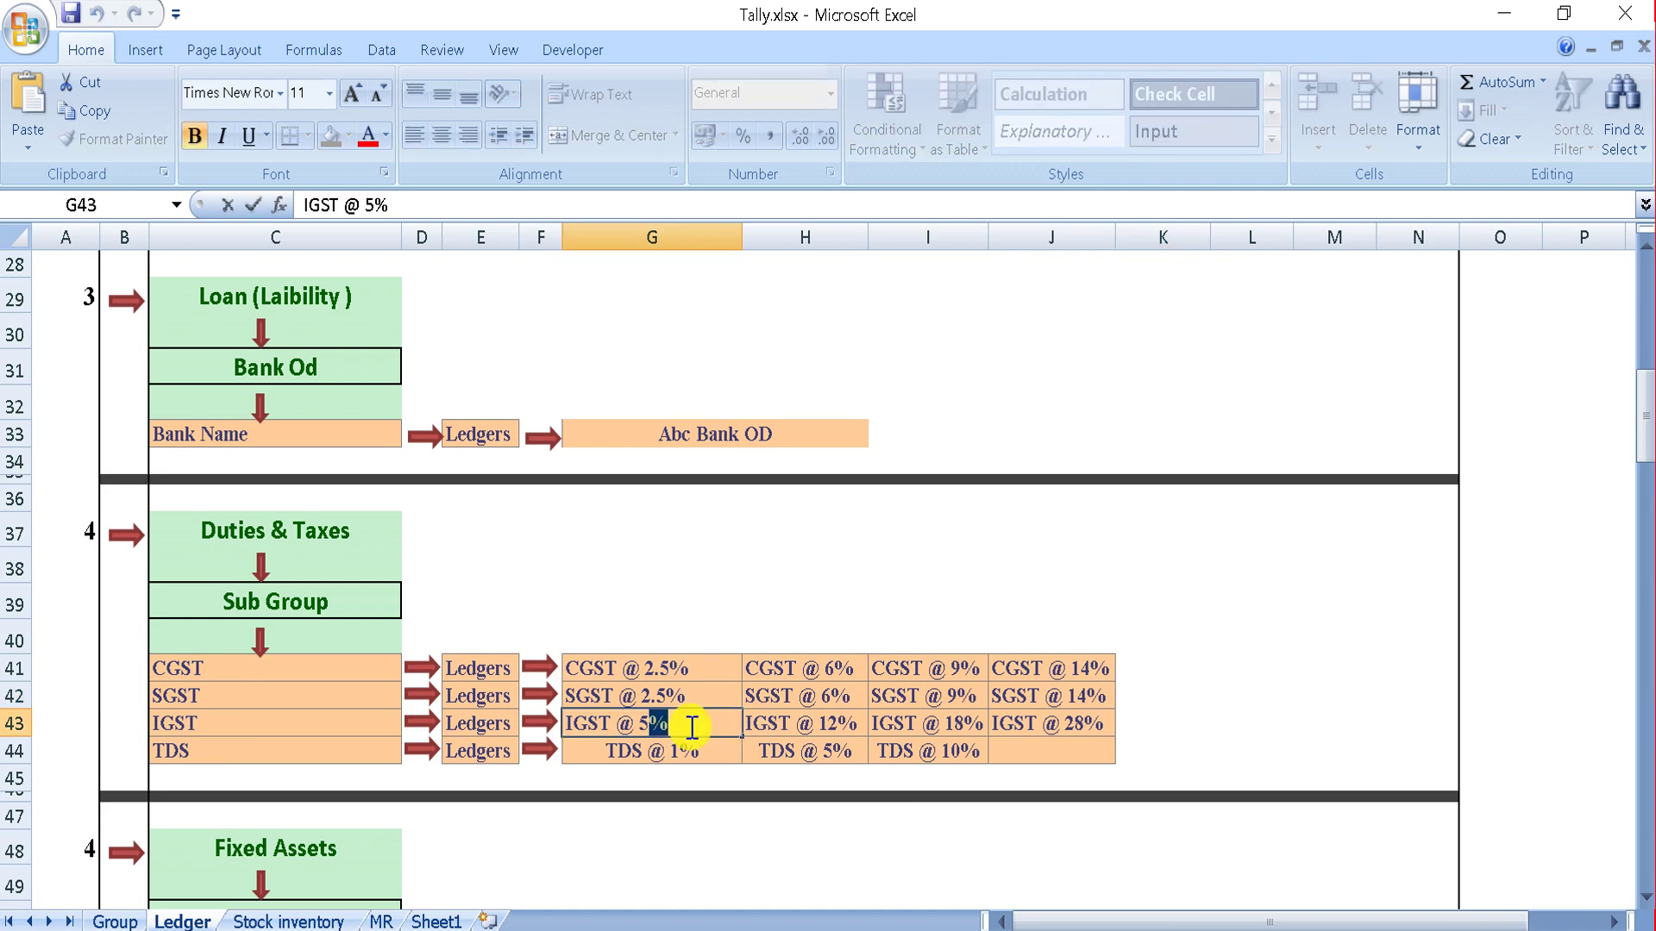
pyautogui.hotkey('shift', 'Left')
pyautogui.hotkey('shift', 'Left')
pyautogui.hotkey('shift', 'Left')
pyautogui.hotkey('shift', 'Left')
pyautogui.hotkey('shift', 'Left')
pyautogui.hotkey('shift', 'Left')
pyautogui.hotkey('shift', 'Left')
pyautogui.hotkey('shift', 'Left')
pyautogui.hotkey('shift', 'Left')
pyautogui.hotkey('alt', 'Tab')
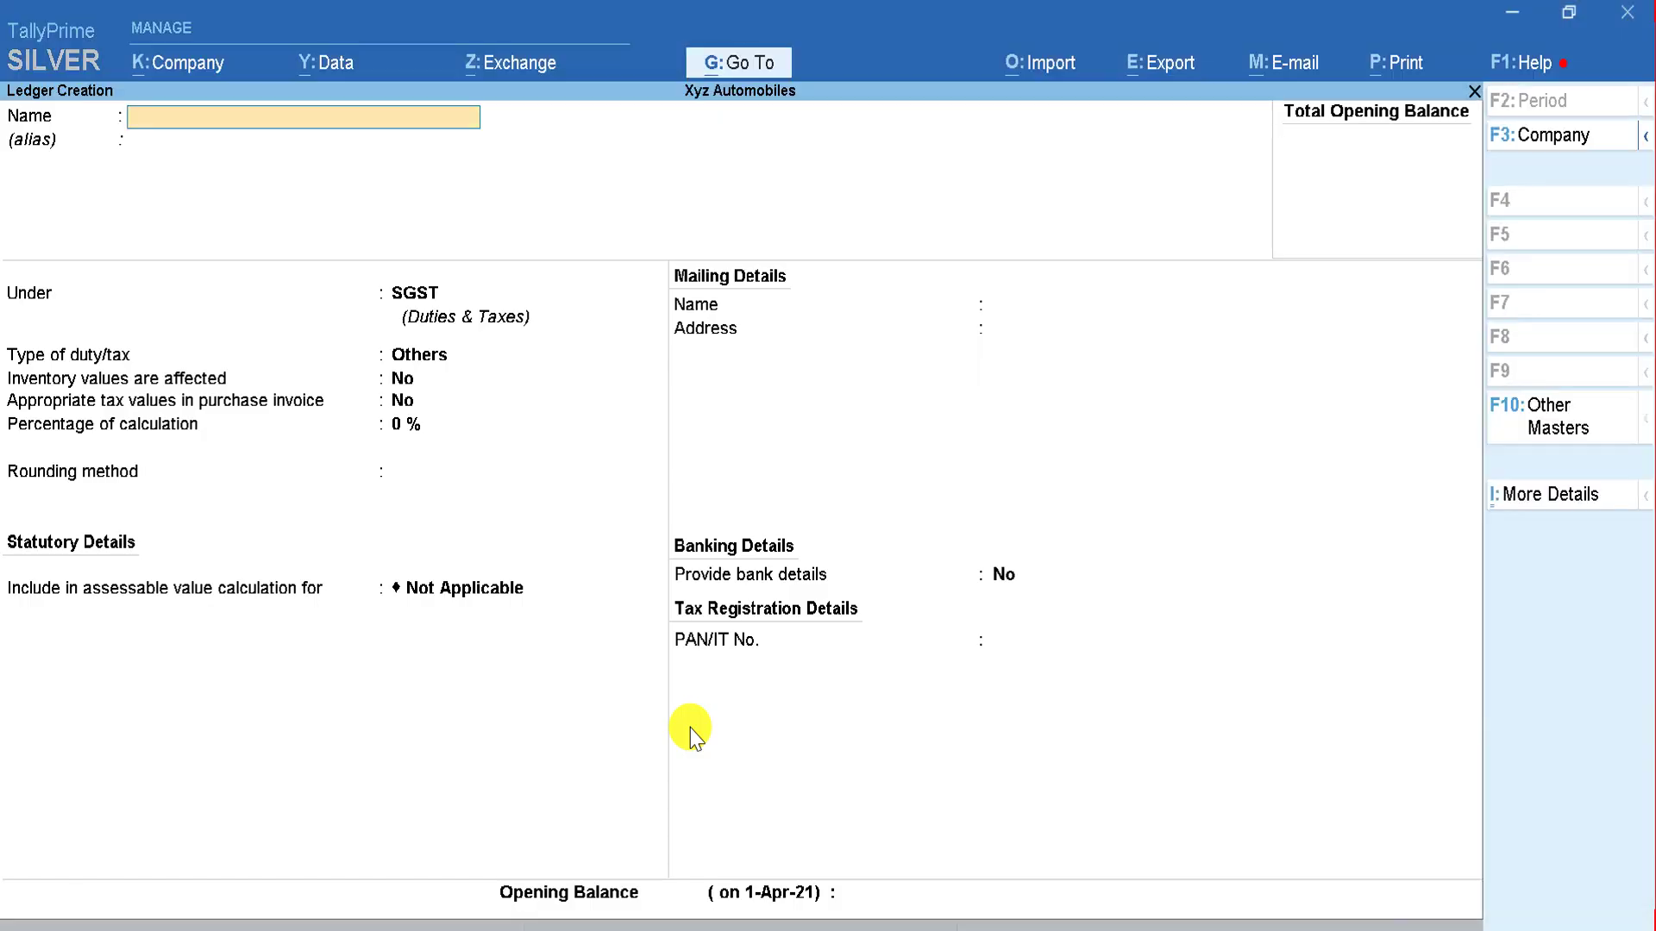
pyautogui.hotkey('ctrl', 'alt', 'v')
pyautogui.press('Return')
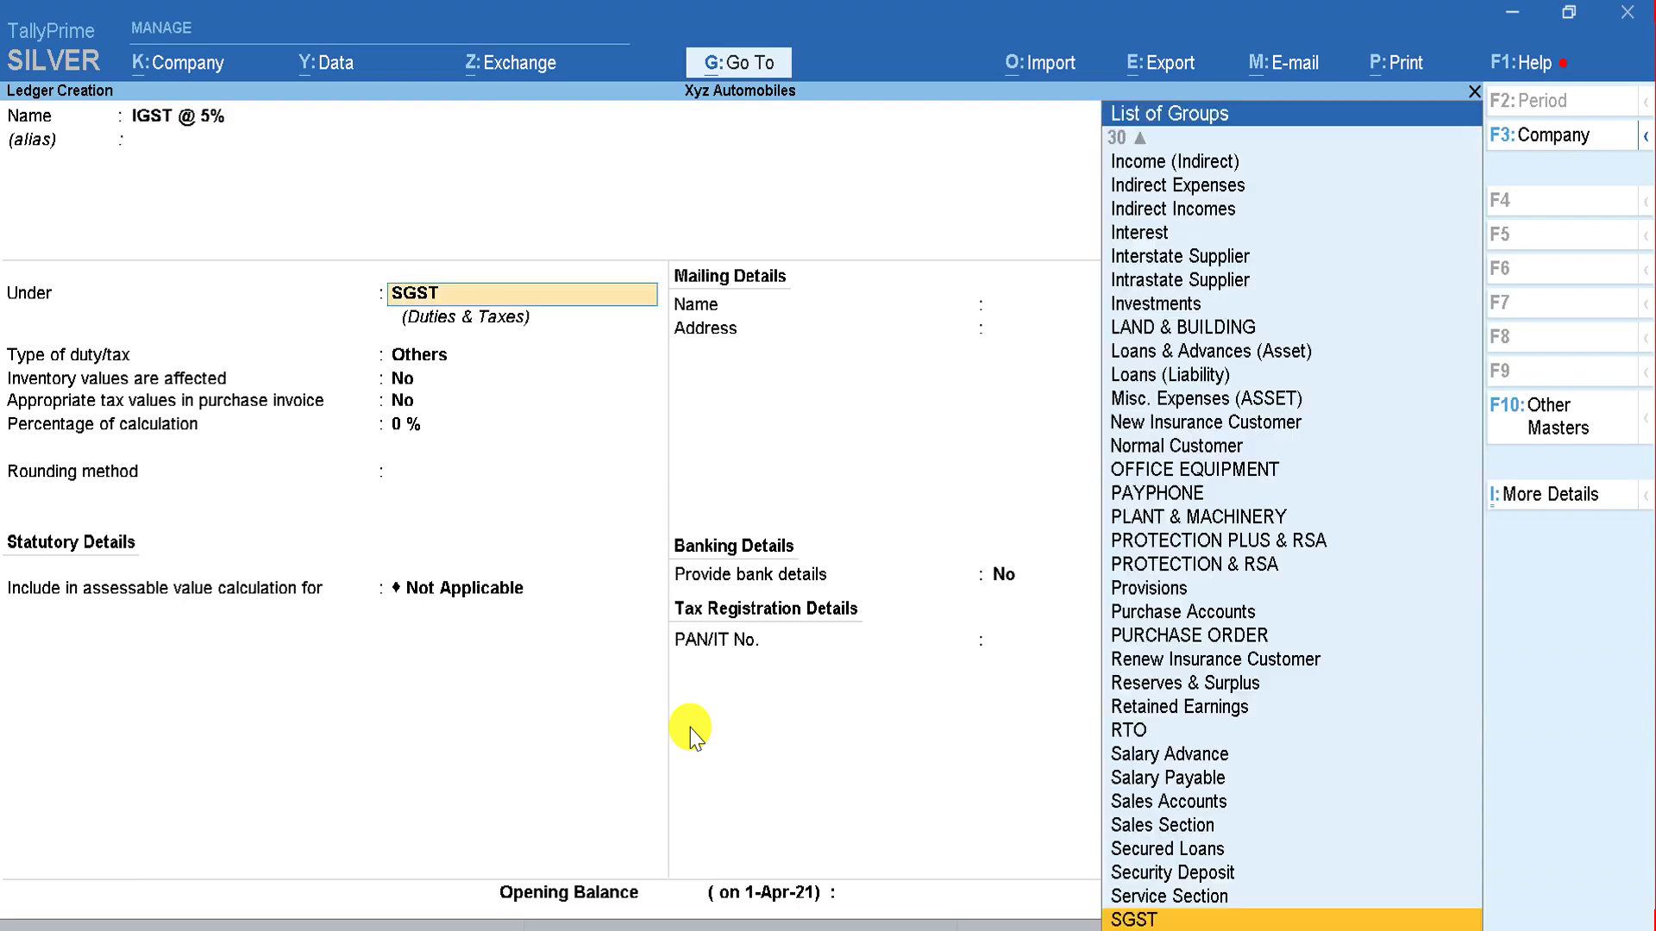
pyautogui.write('IGST')
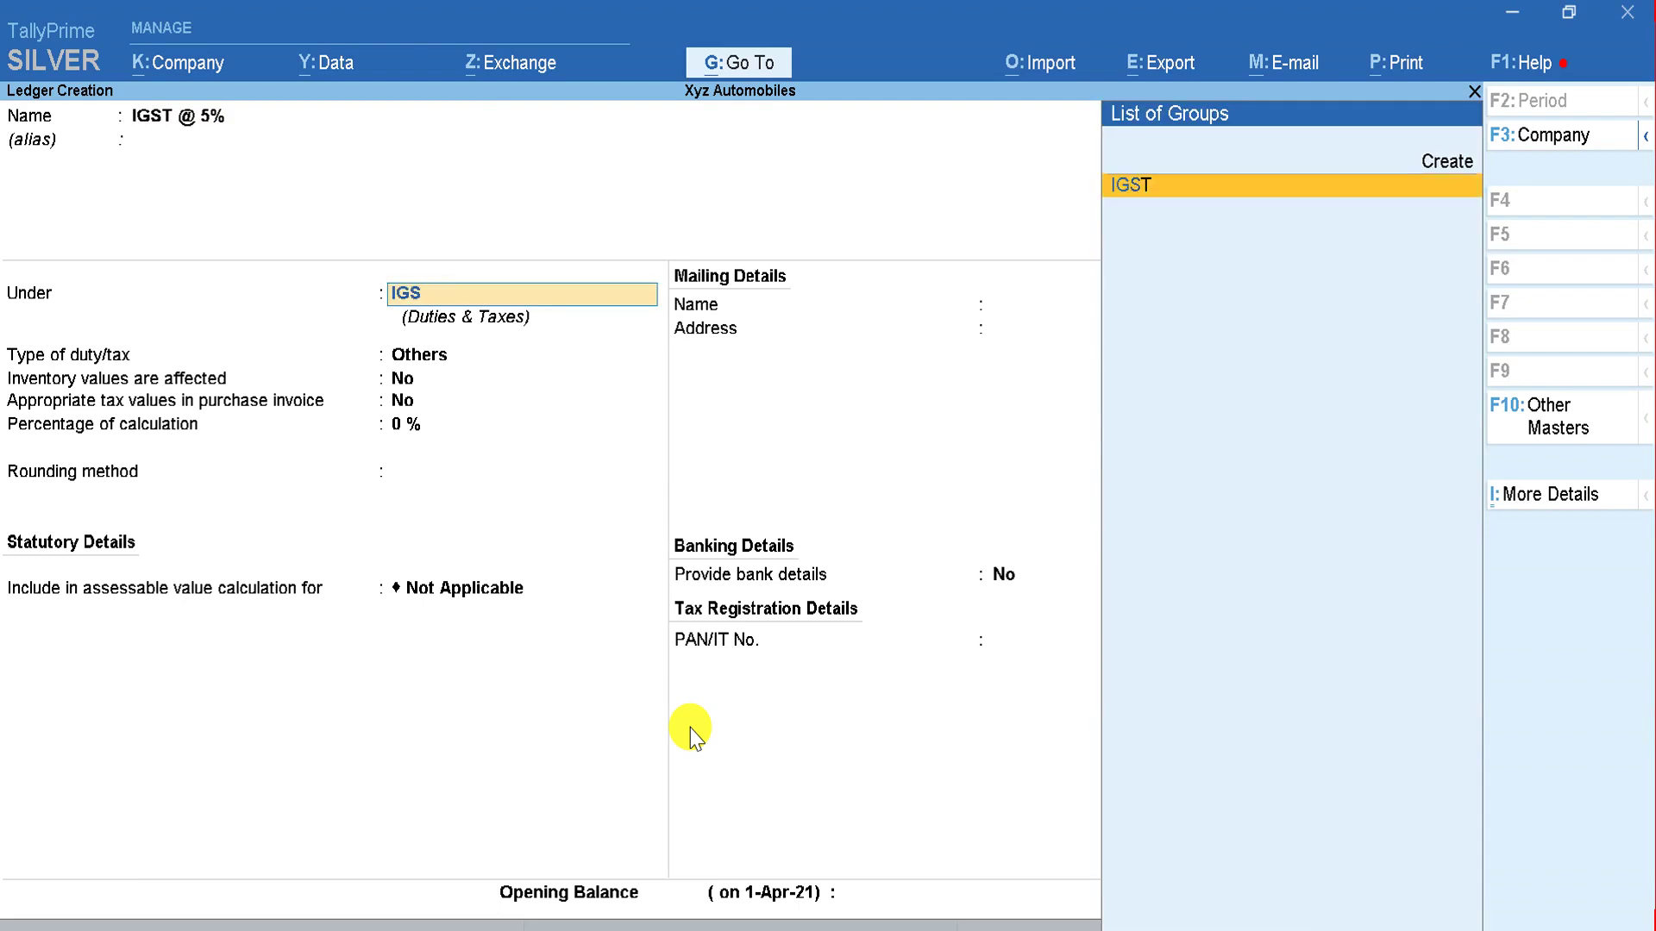
pyautogui.press('Return')
# Step: Set it as GST Integrated Tax at 5% with rounding Not Applicable and save it
pyautogui.press('Up')
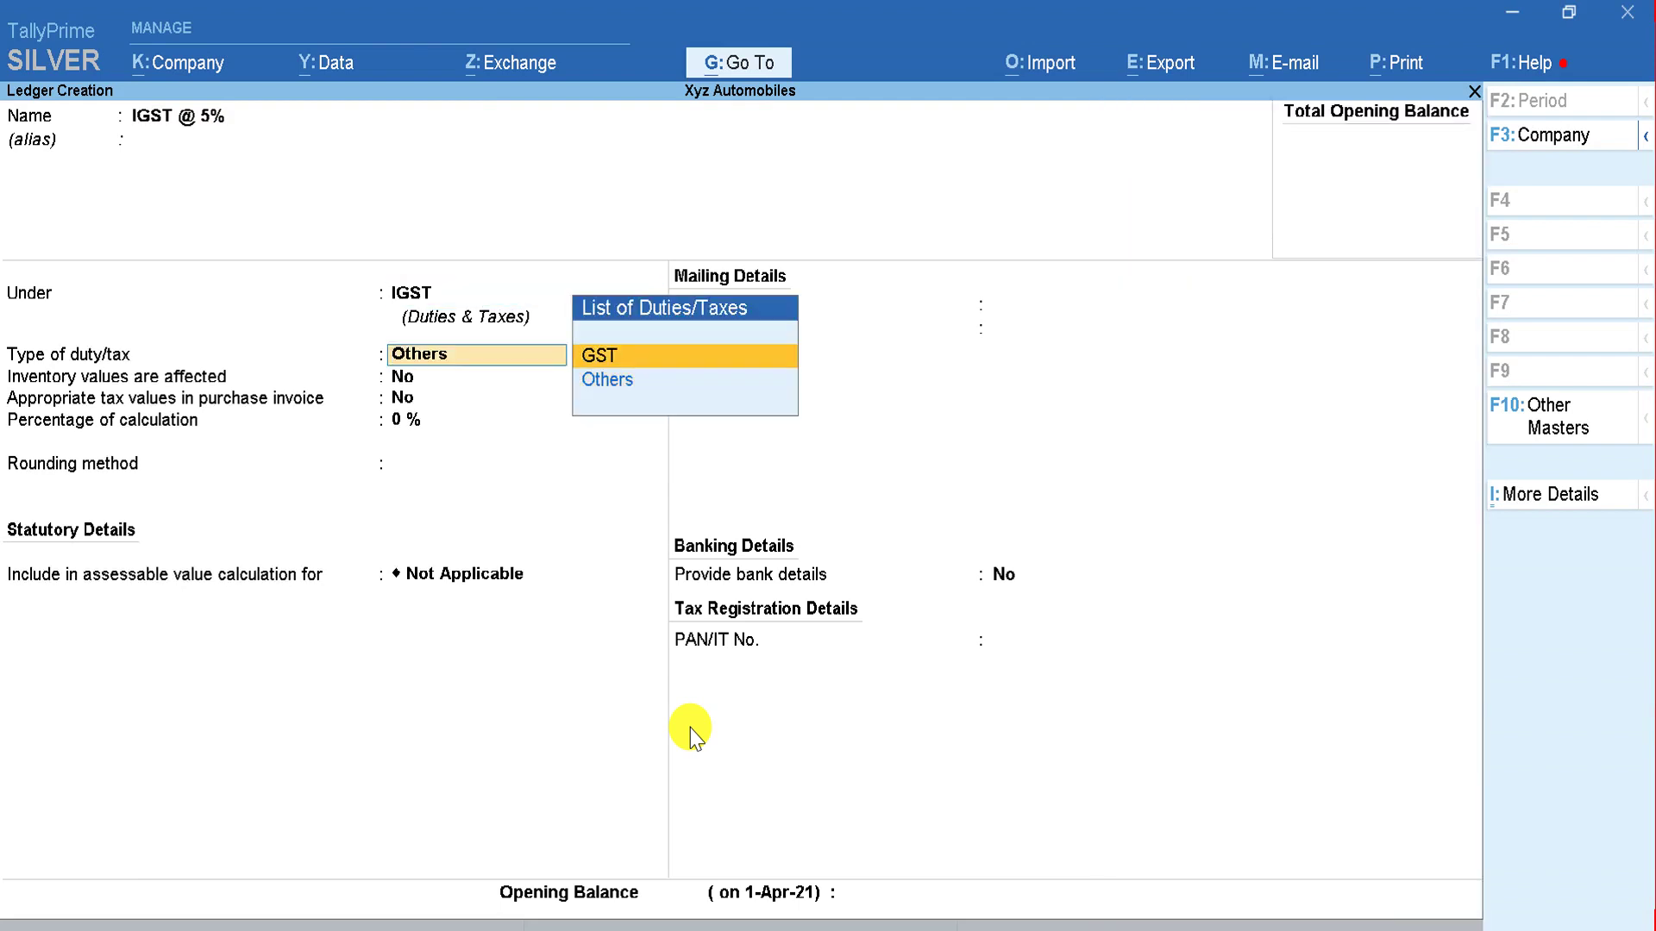
pyautogui.press('Return')
pyautogui.press('Down')
pyautogui.press('Down')
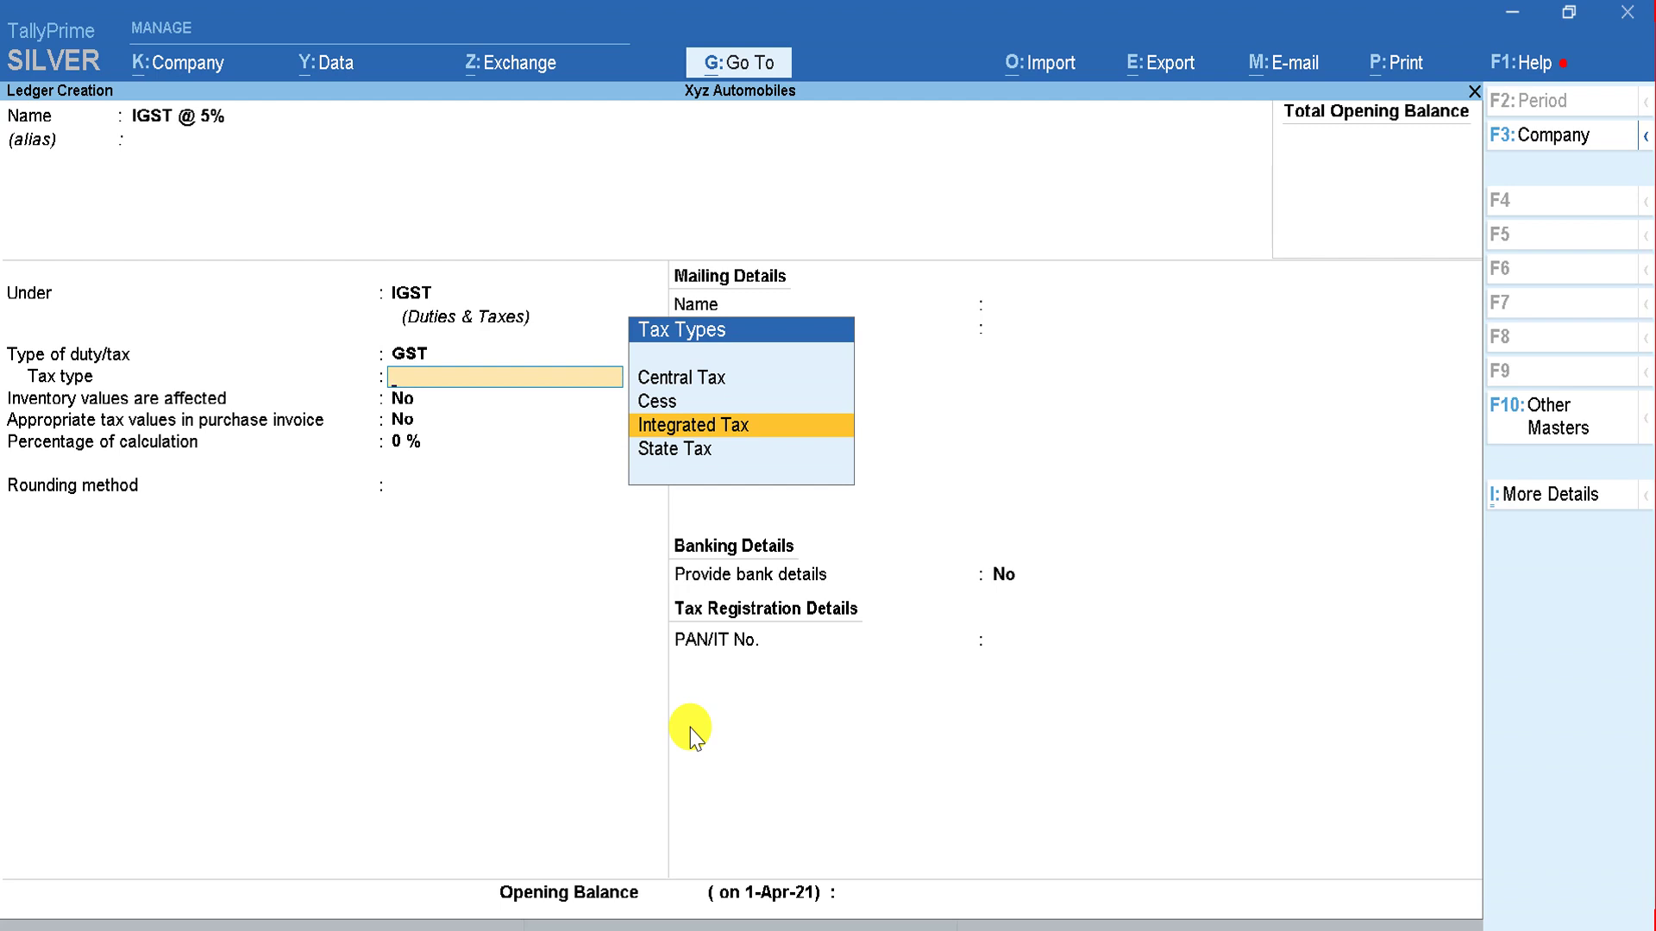
pyautogui.press('Return')
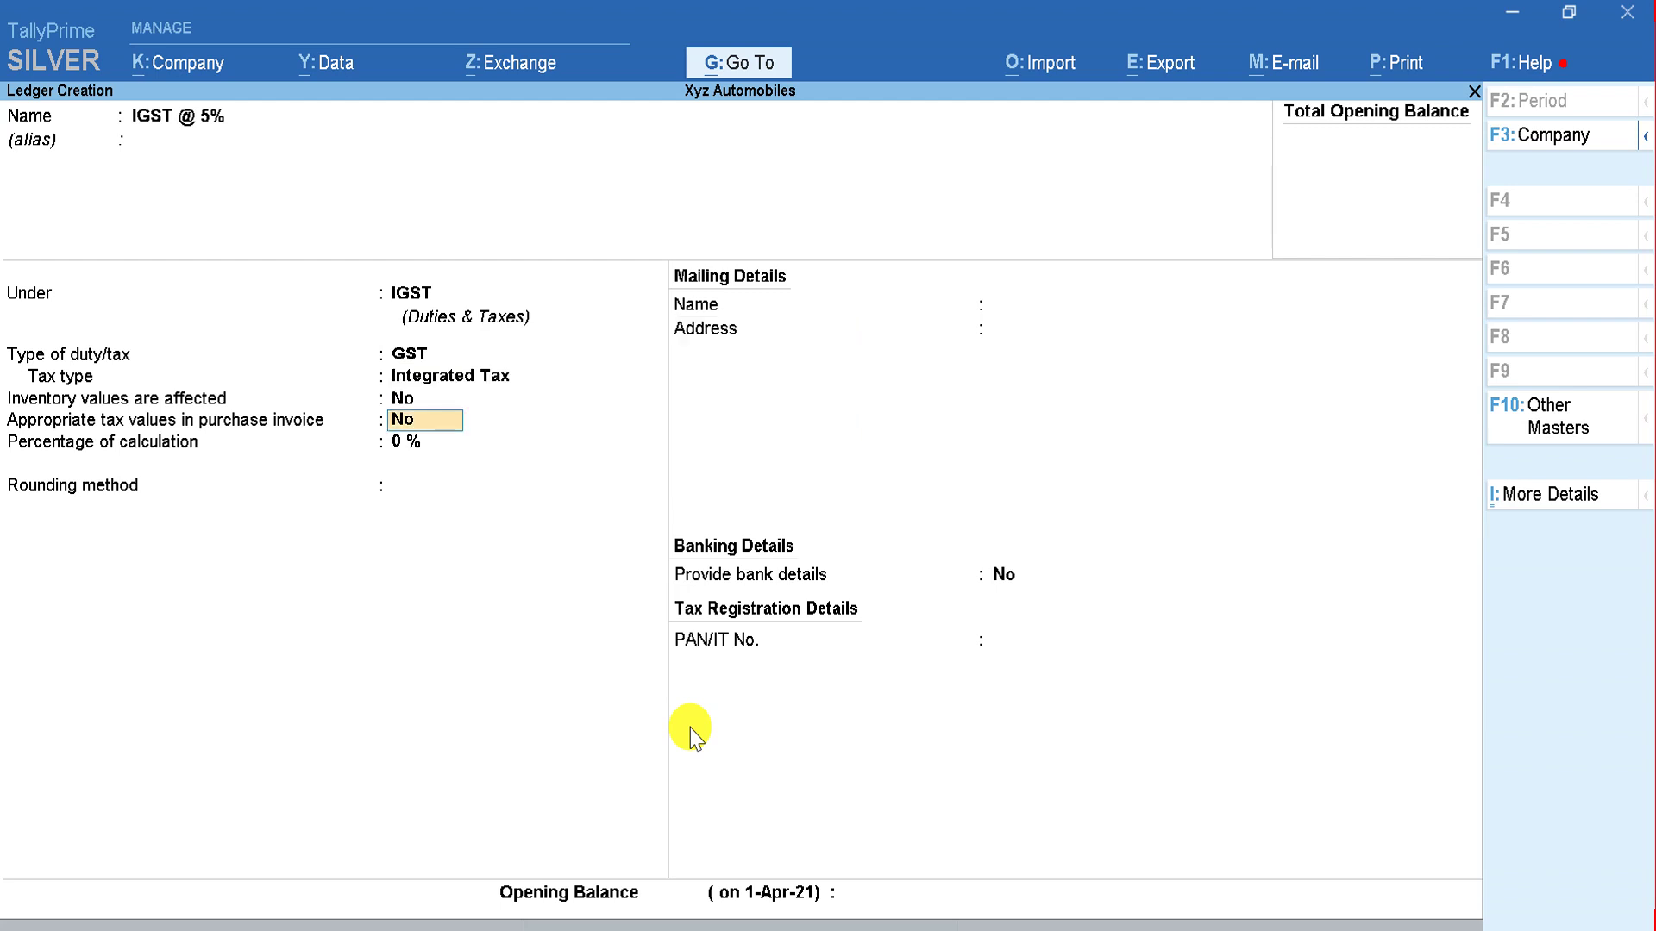
pyautogui.press('Return')
pyautogui.write('5')
pyautogui.press('Return')
pyautogui.press('Return')
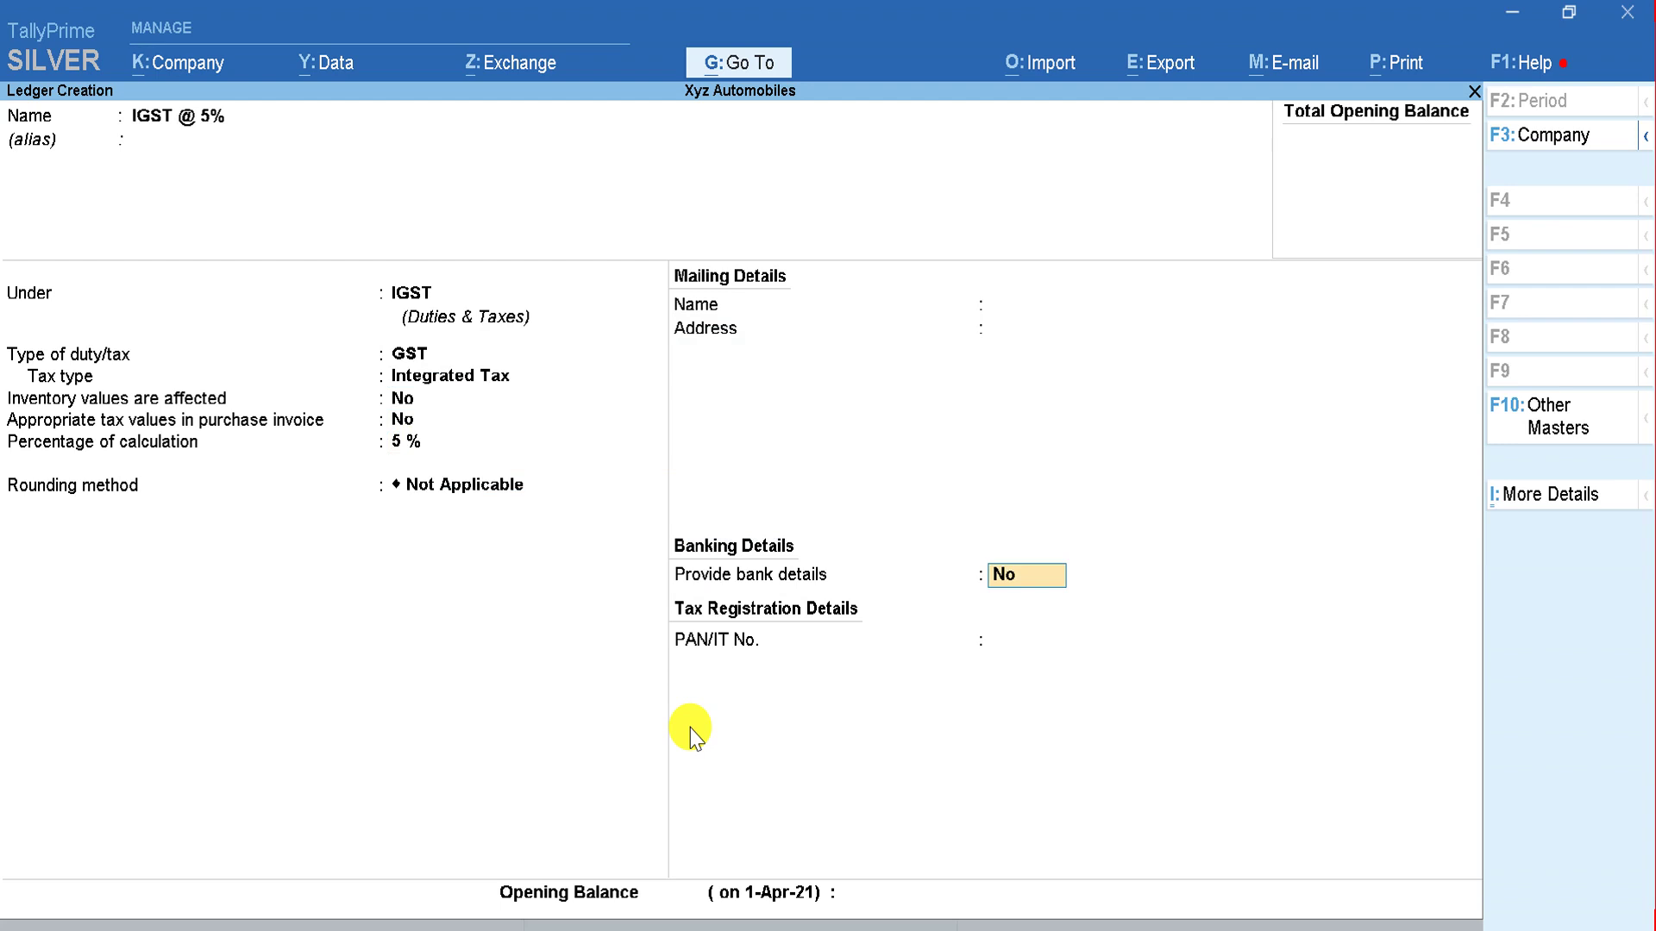
pyautogui.press('ctrl')
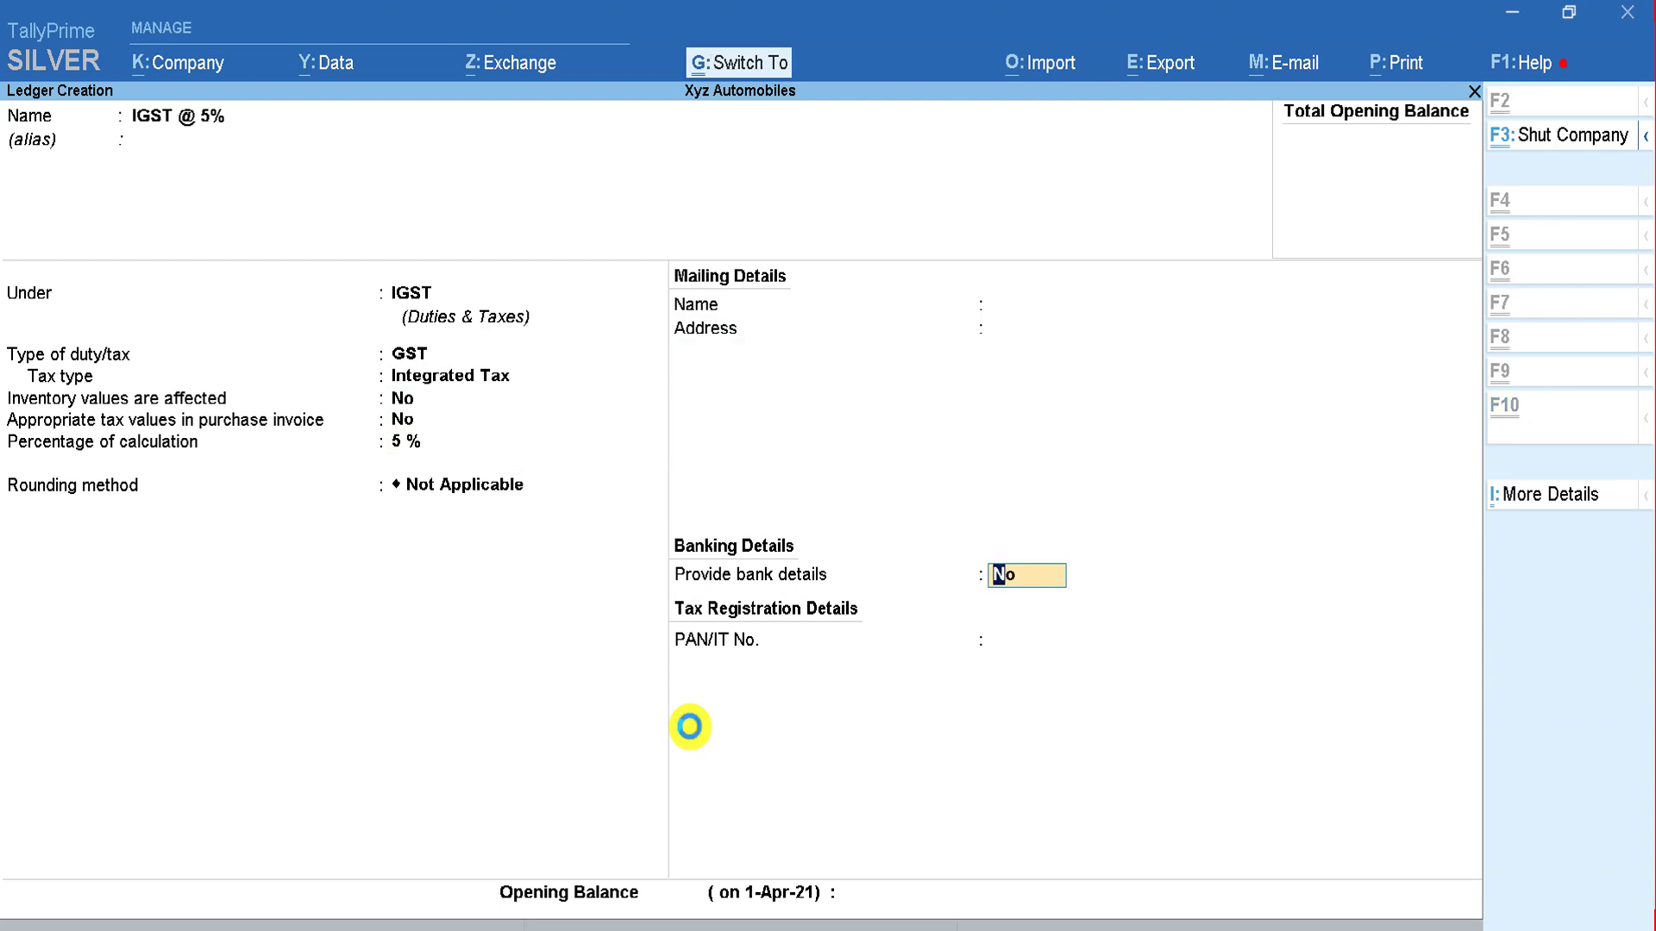
pyautogui.hotkey('ctrl', 'a')
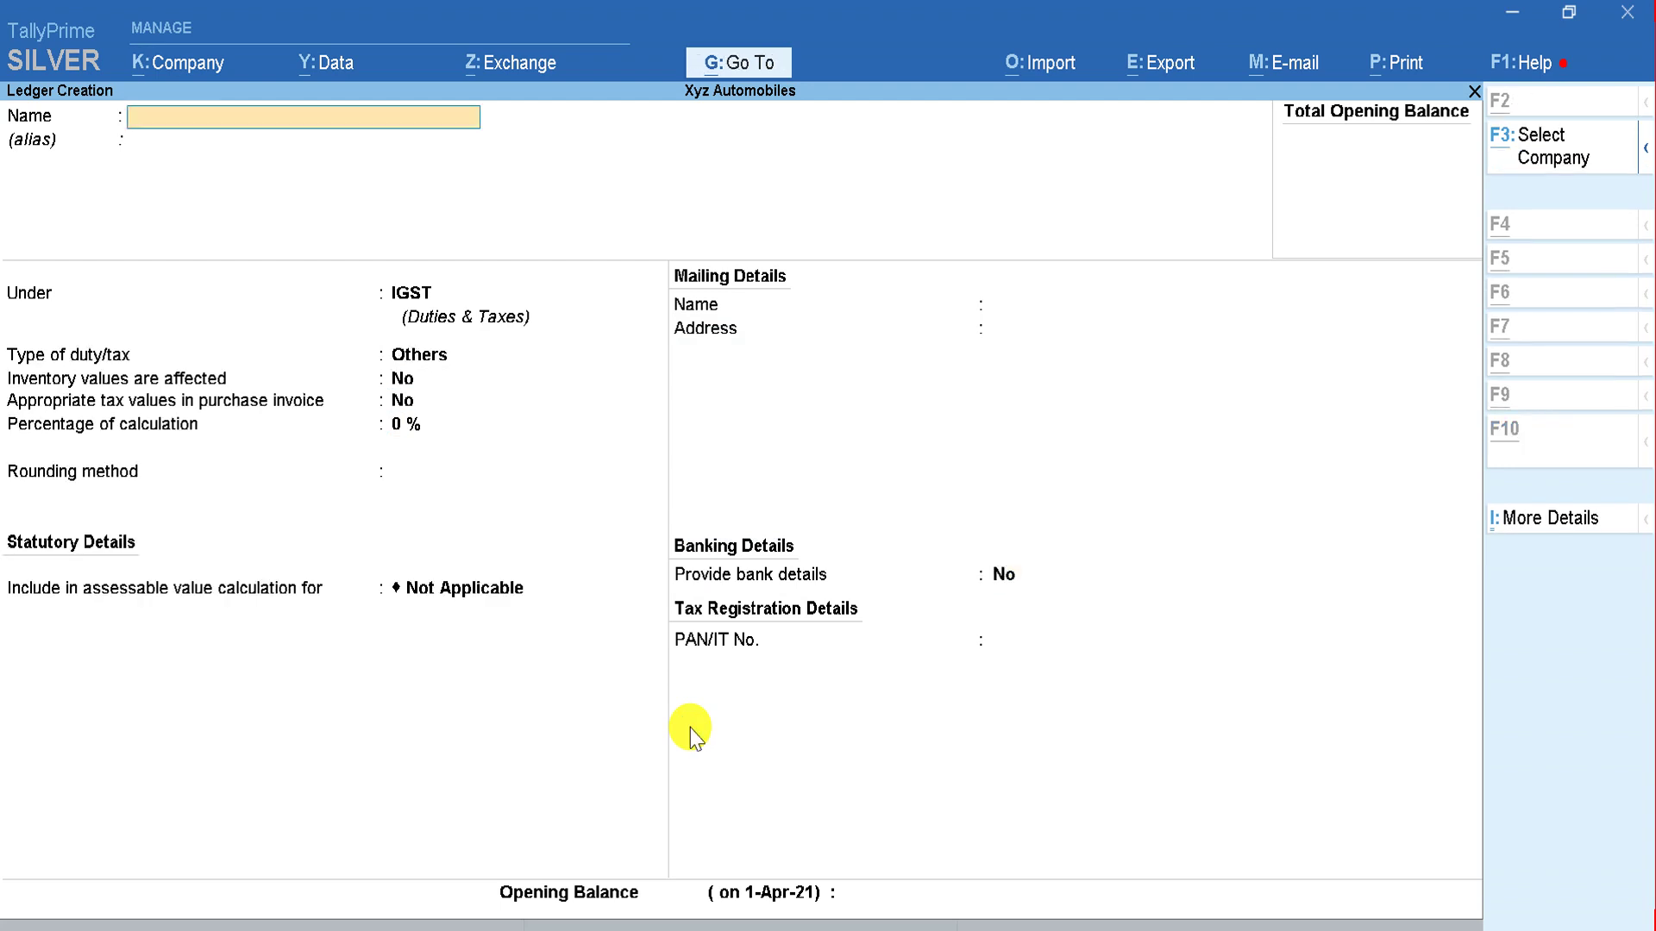
pyautogui.hotkey('alt', 'Tab')
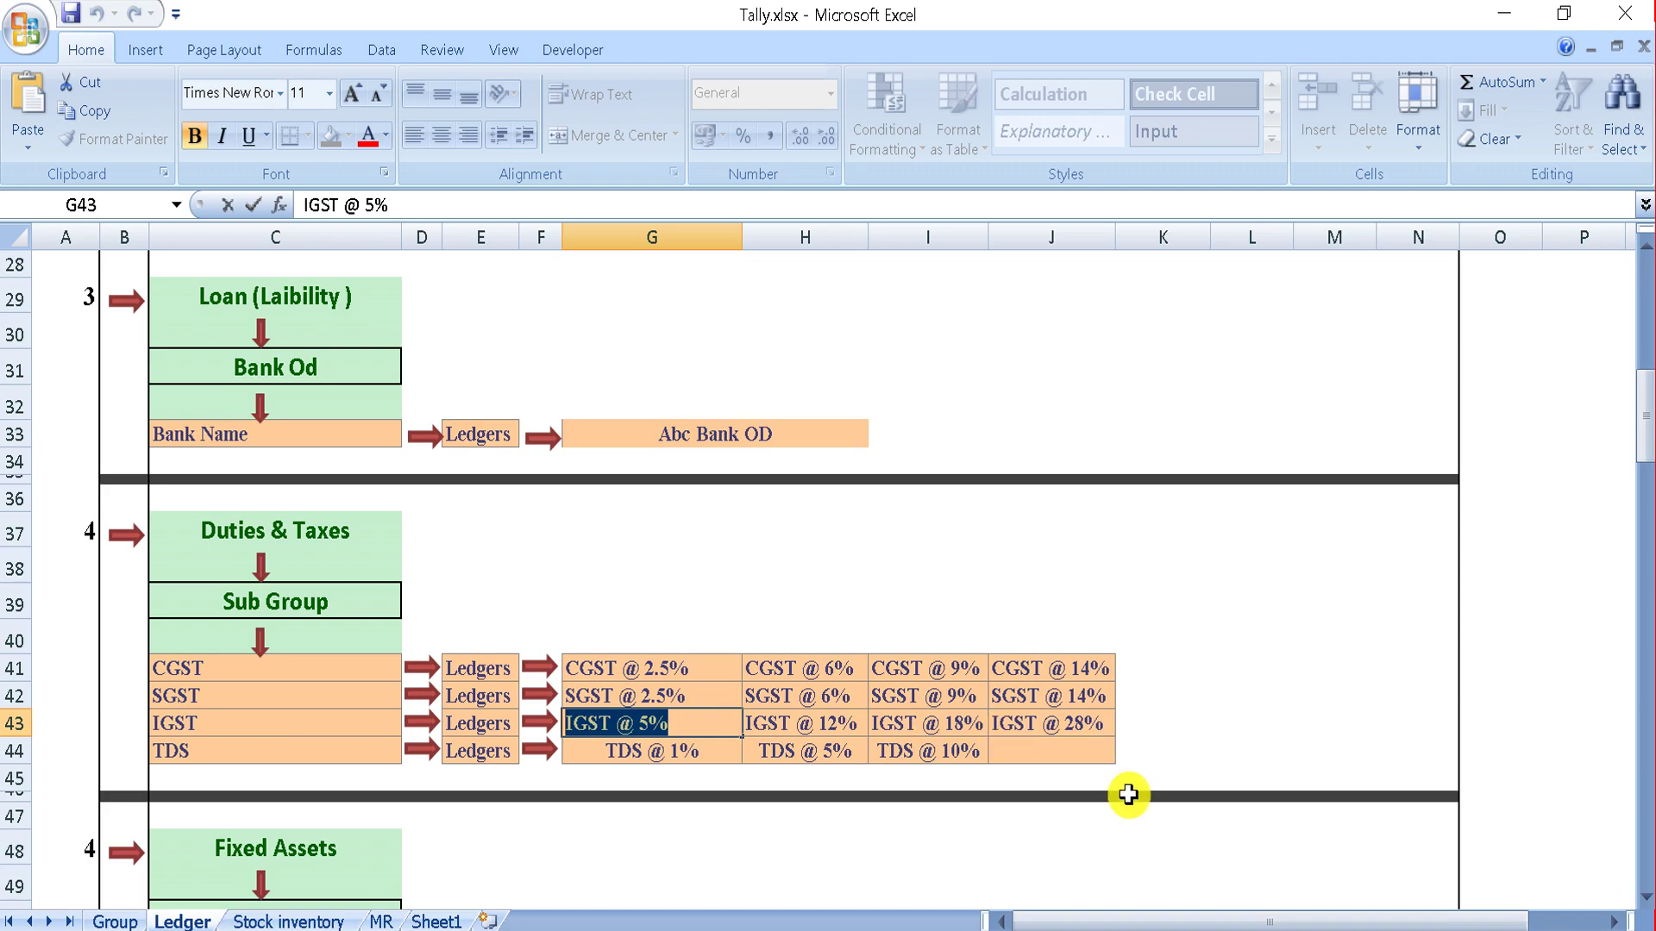
# Step: Name a new ledger 'TDS @ 1%' under the TDS group, provisionally choosing GST as duty type
pyautogui.hotkey('alt', 'Tab')
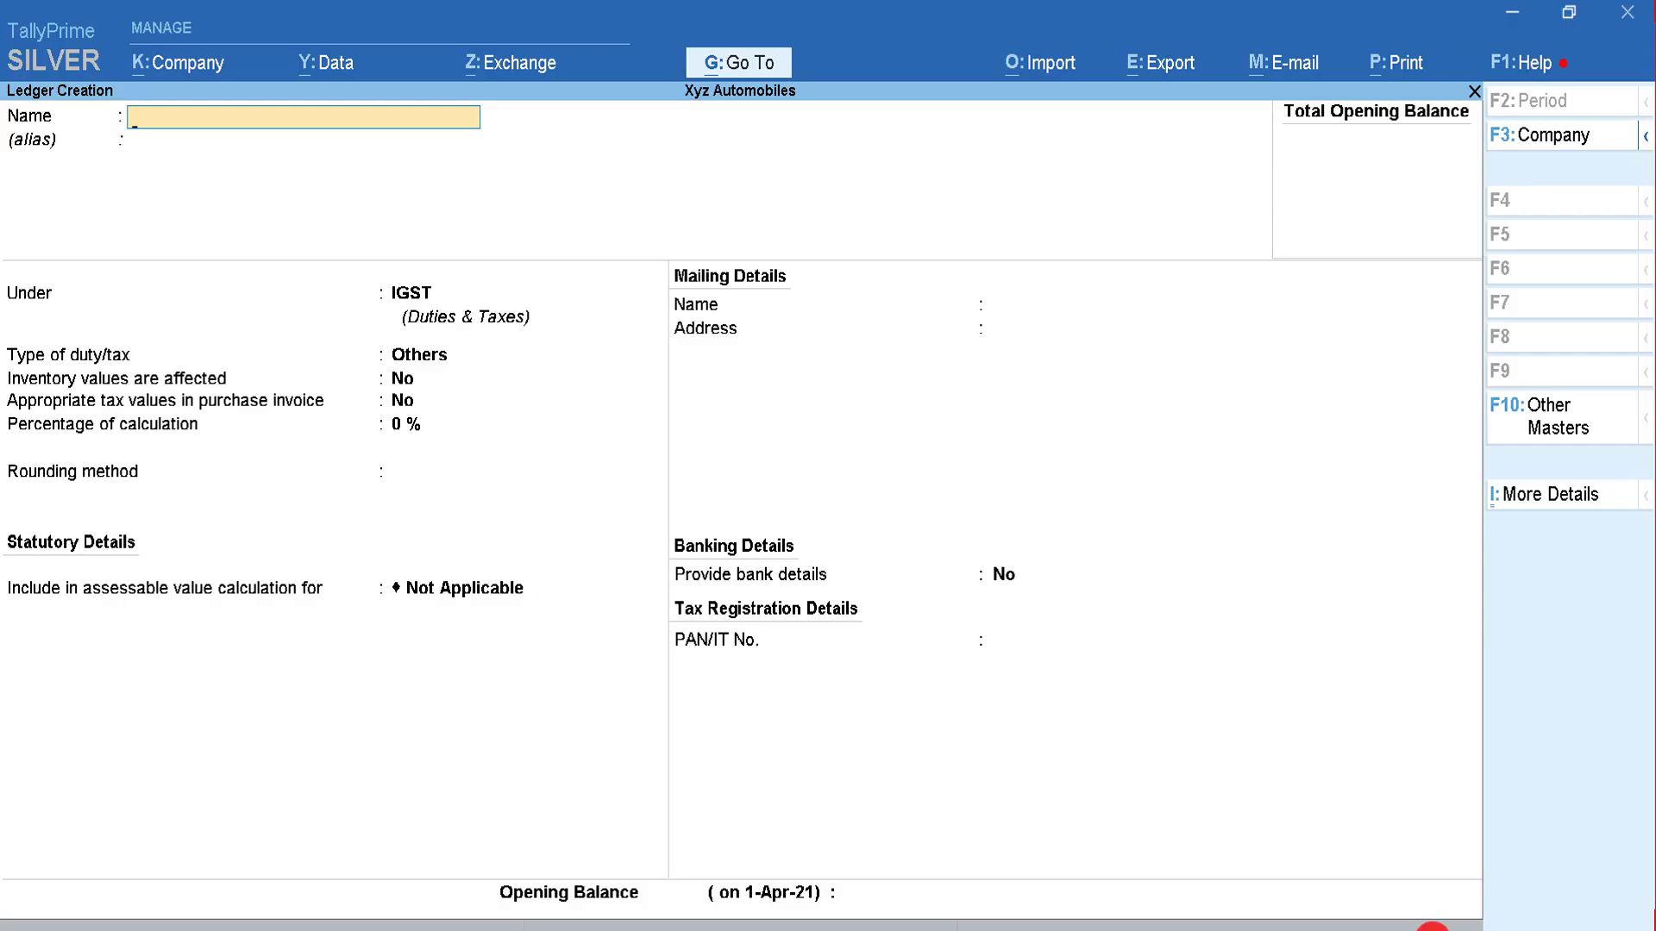
pyautogui.hotkey('alt', 'Tab')
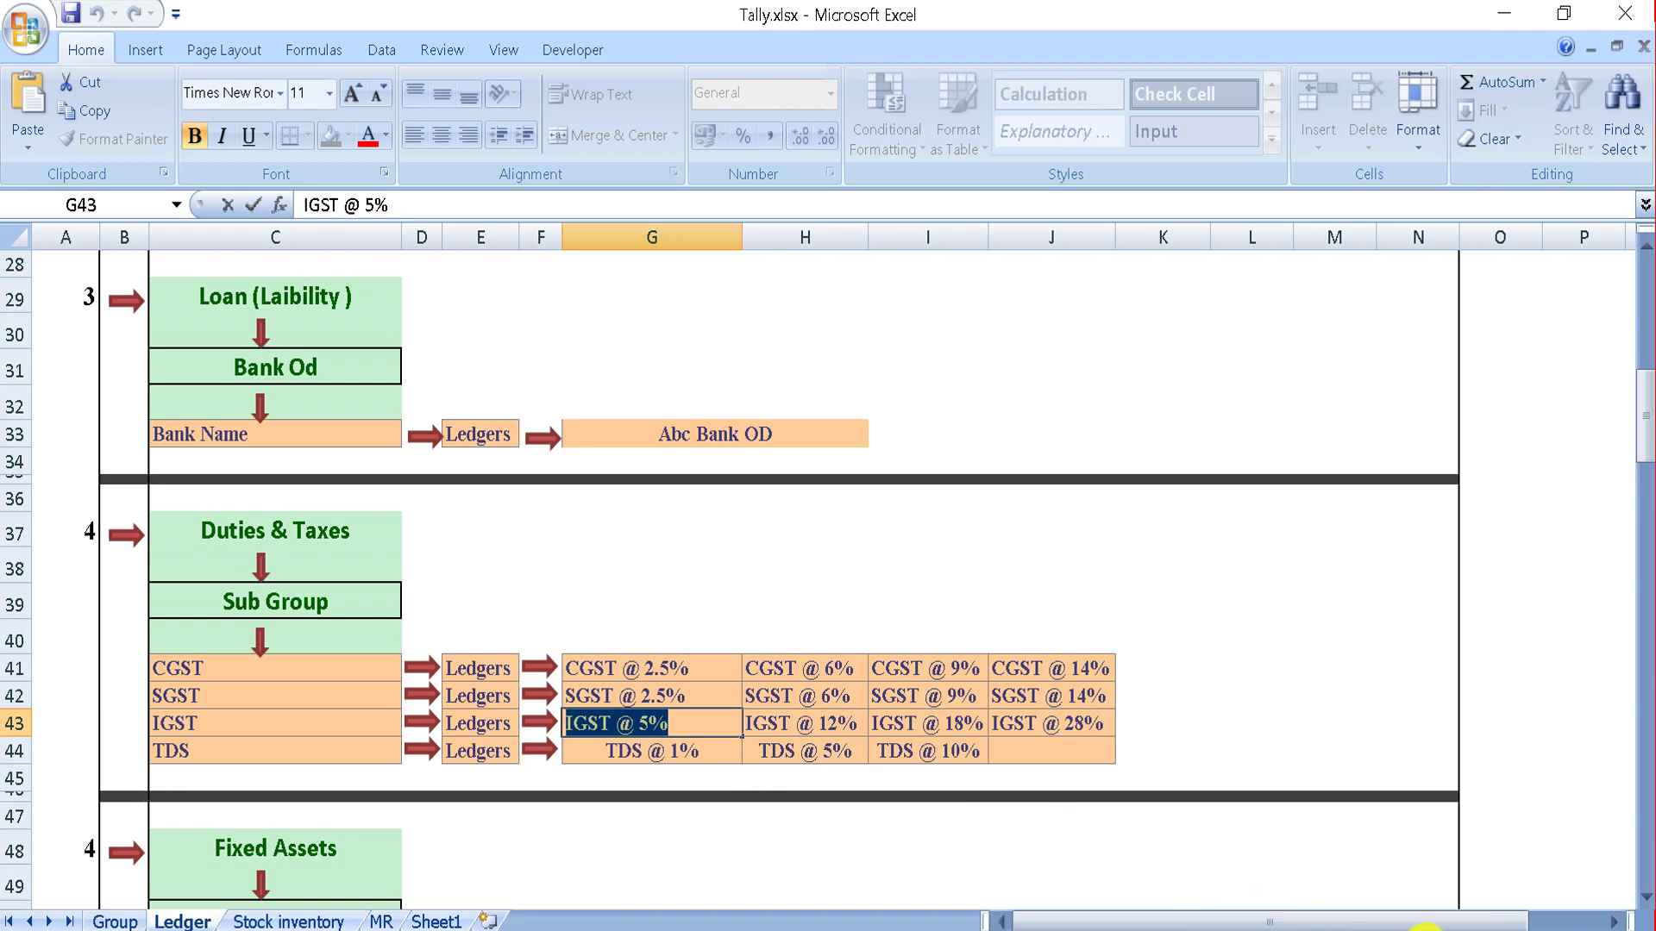
pyautogui.hotkey('alt', 'Tab')
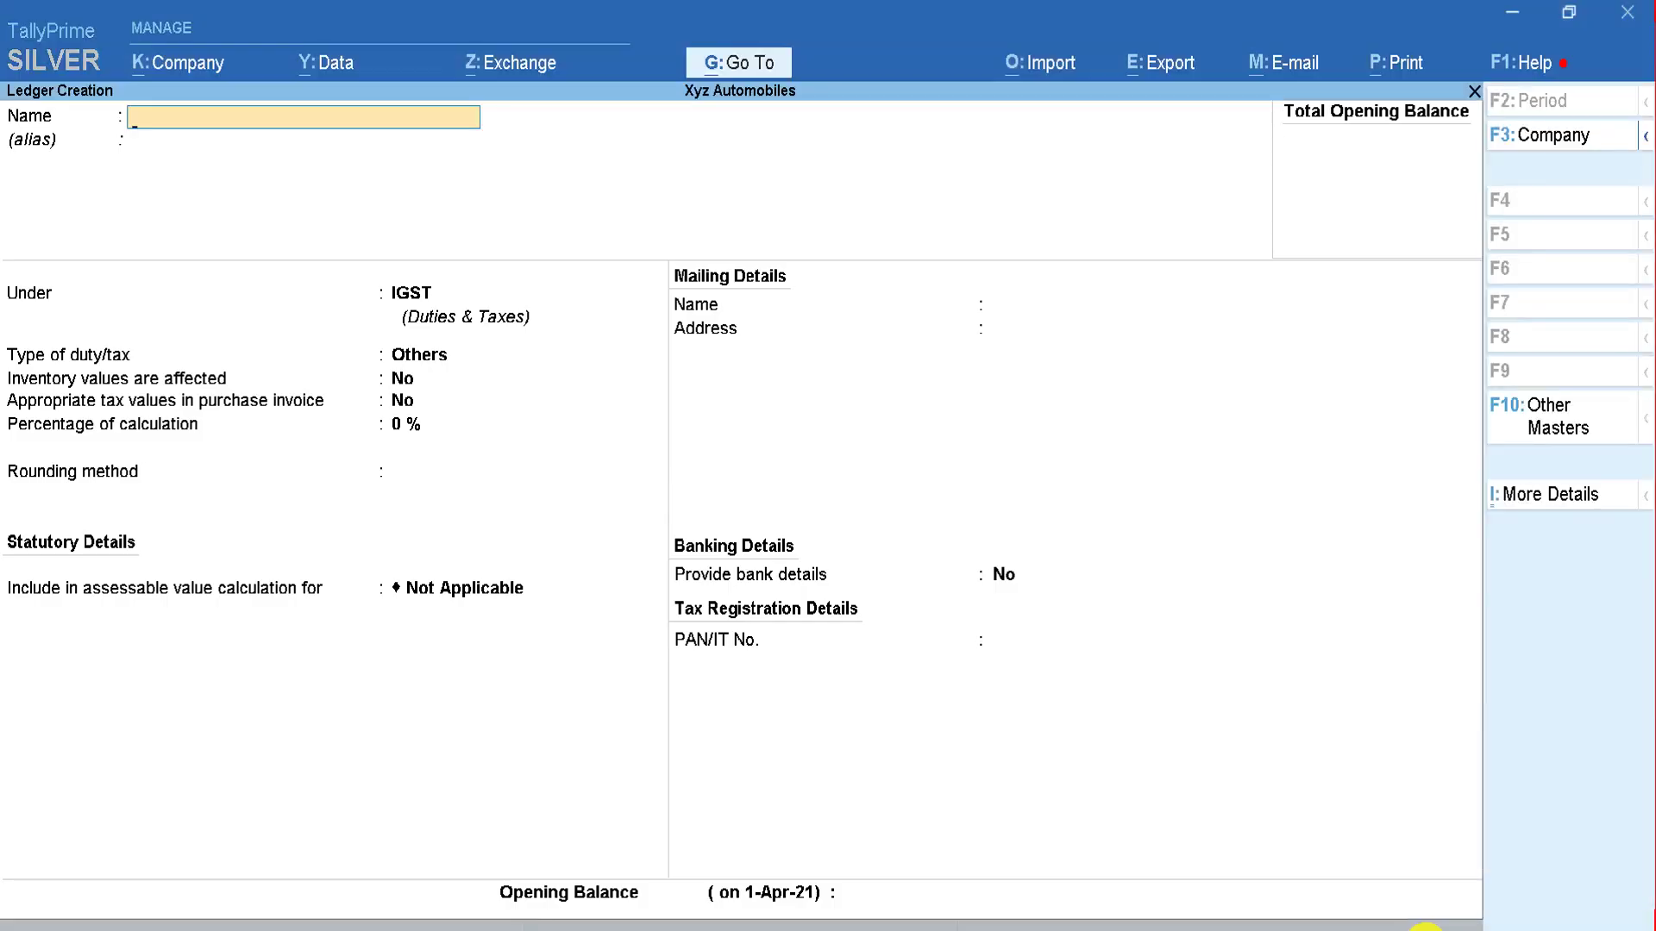
pyautogui.write('TDS @ 1%')
pyautogui.press('Return')
pyautogui.write('TDS')
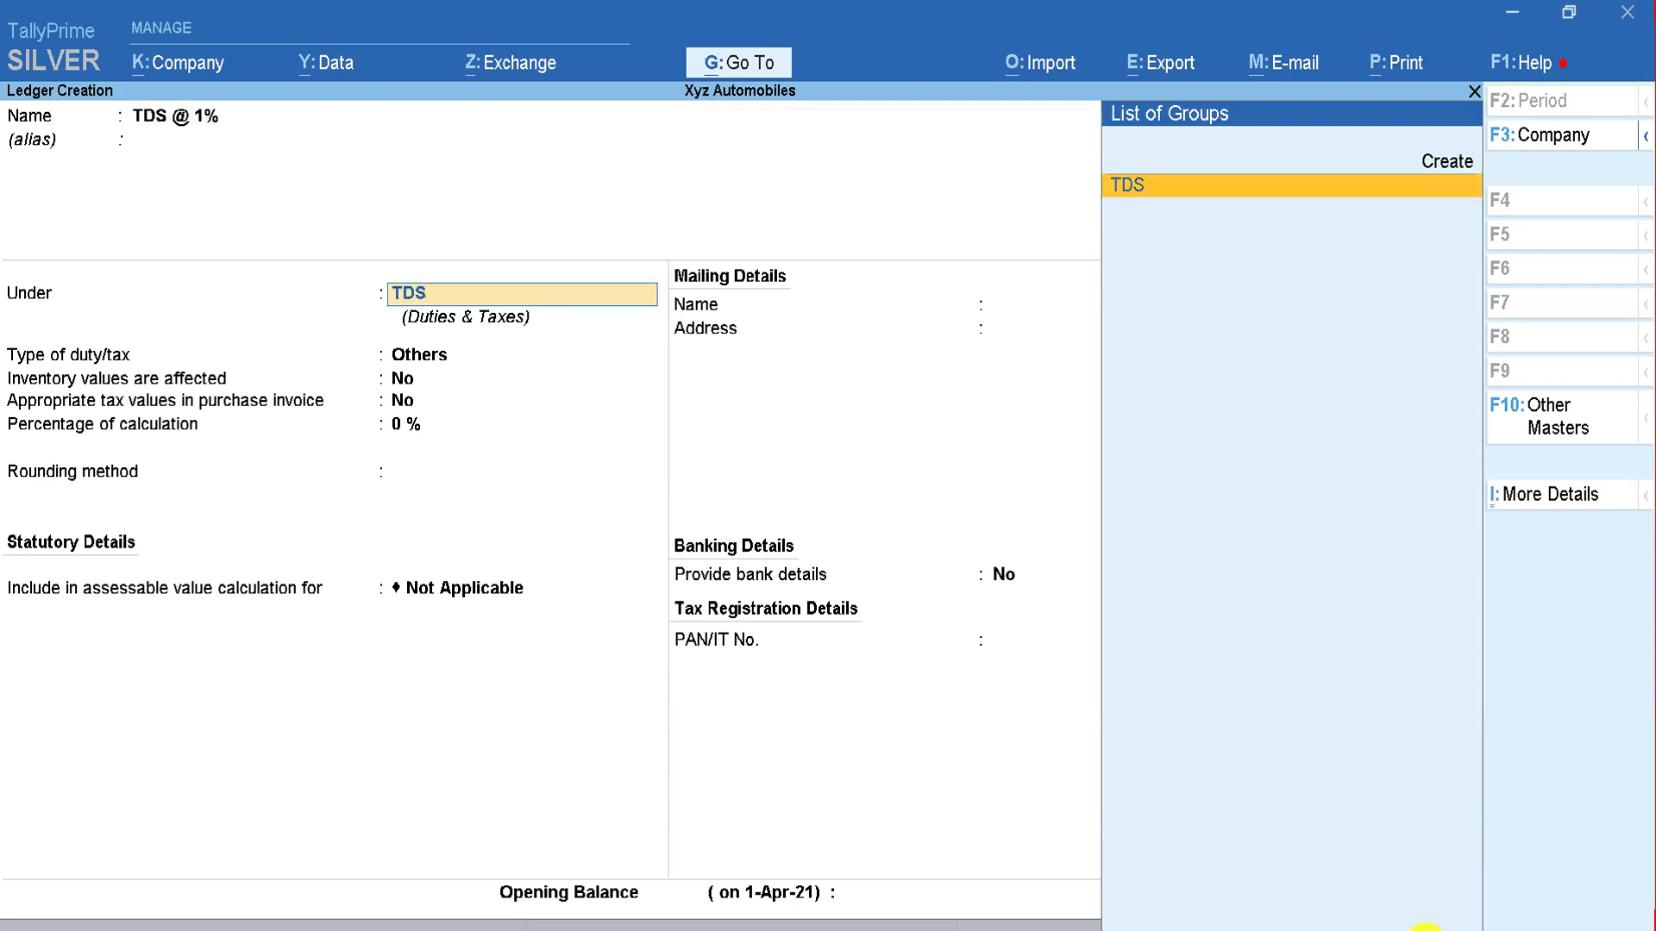
pyautogui.press('Return')
pyautogui.press('Up')
pyautogui.press('Return')
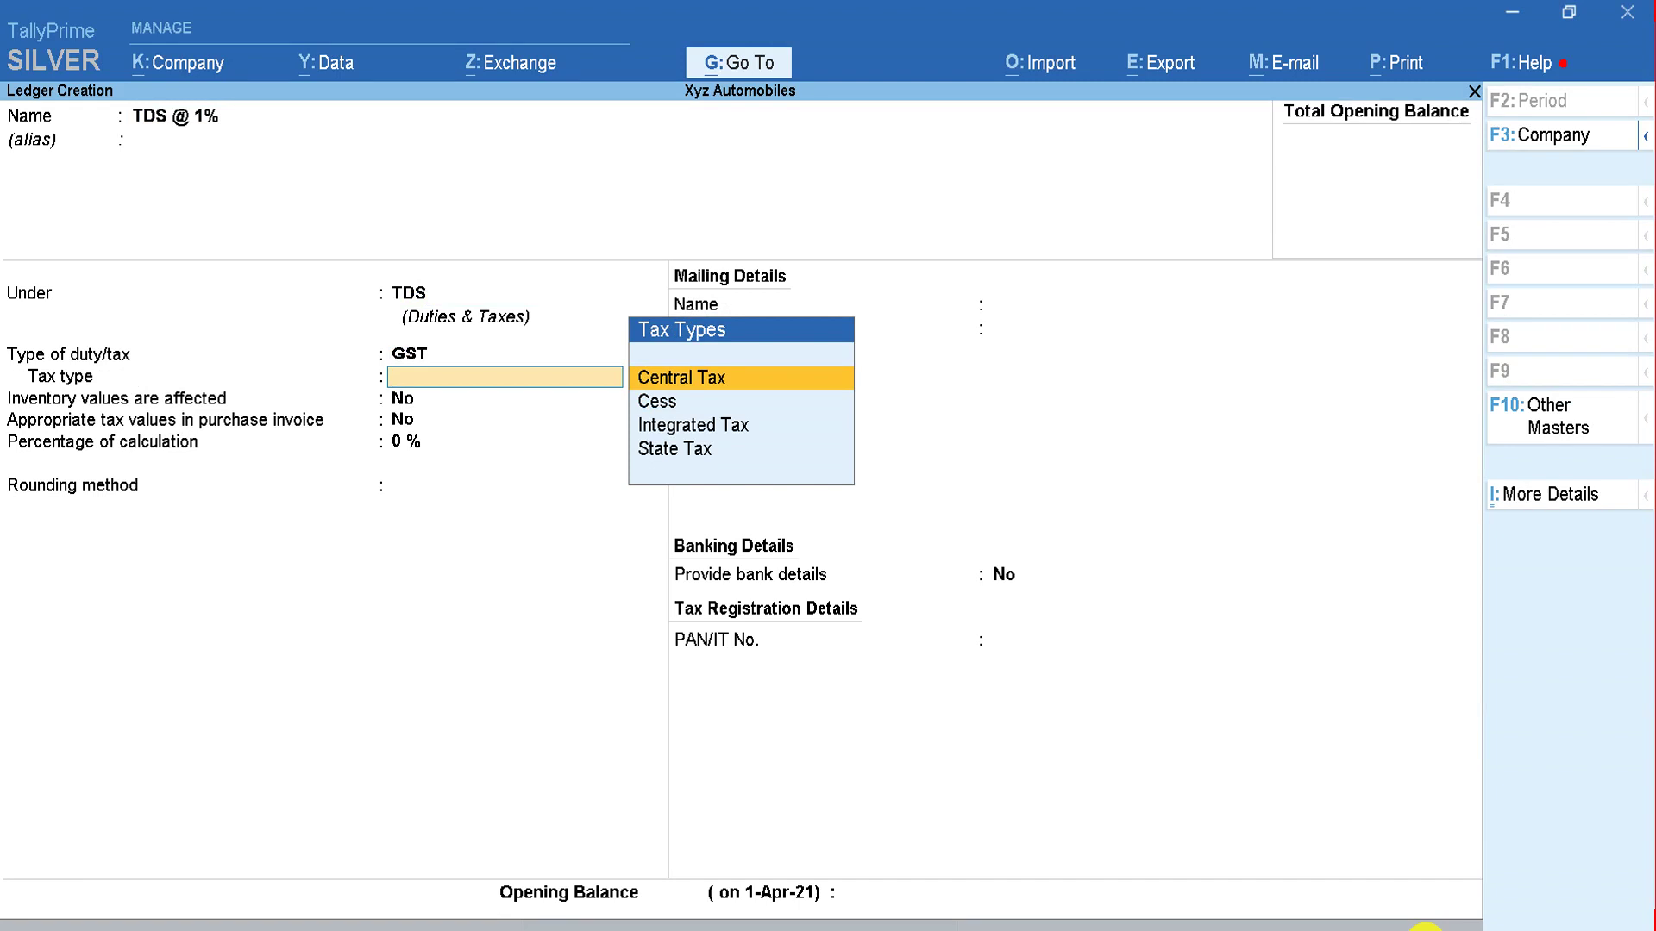
pyautogui.press('BackSpace')
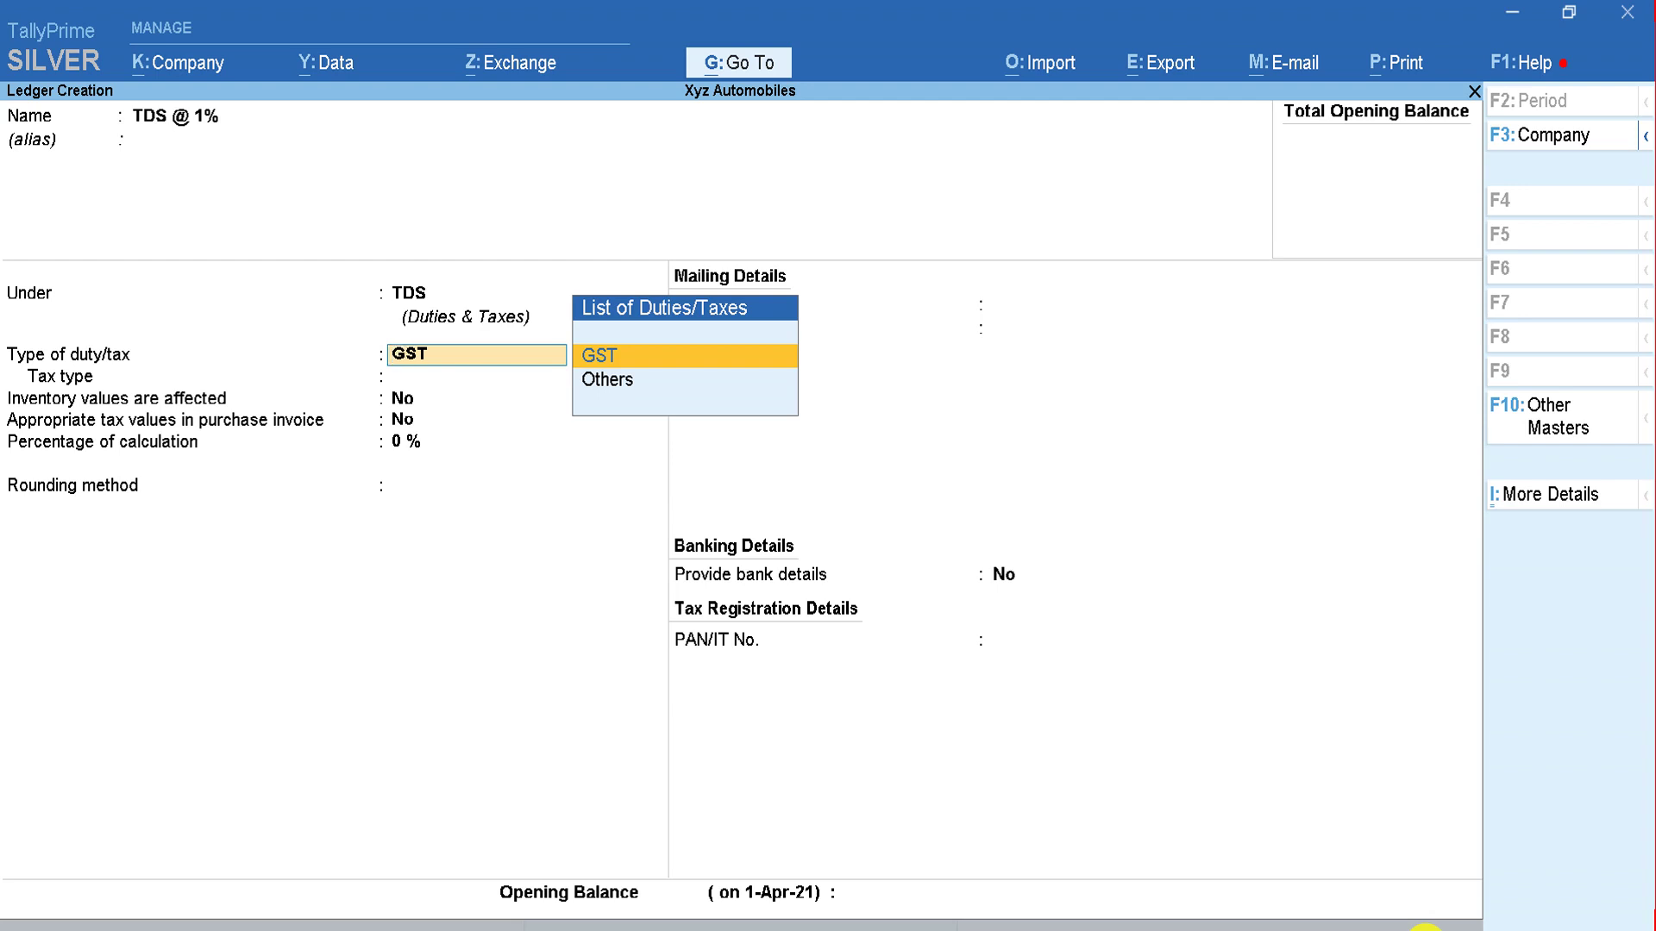
# Step: Change the TDS @ 1% ledger's type of duty to TDS
pyautogui.press('BackSpace')
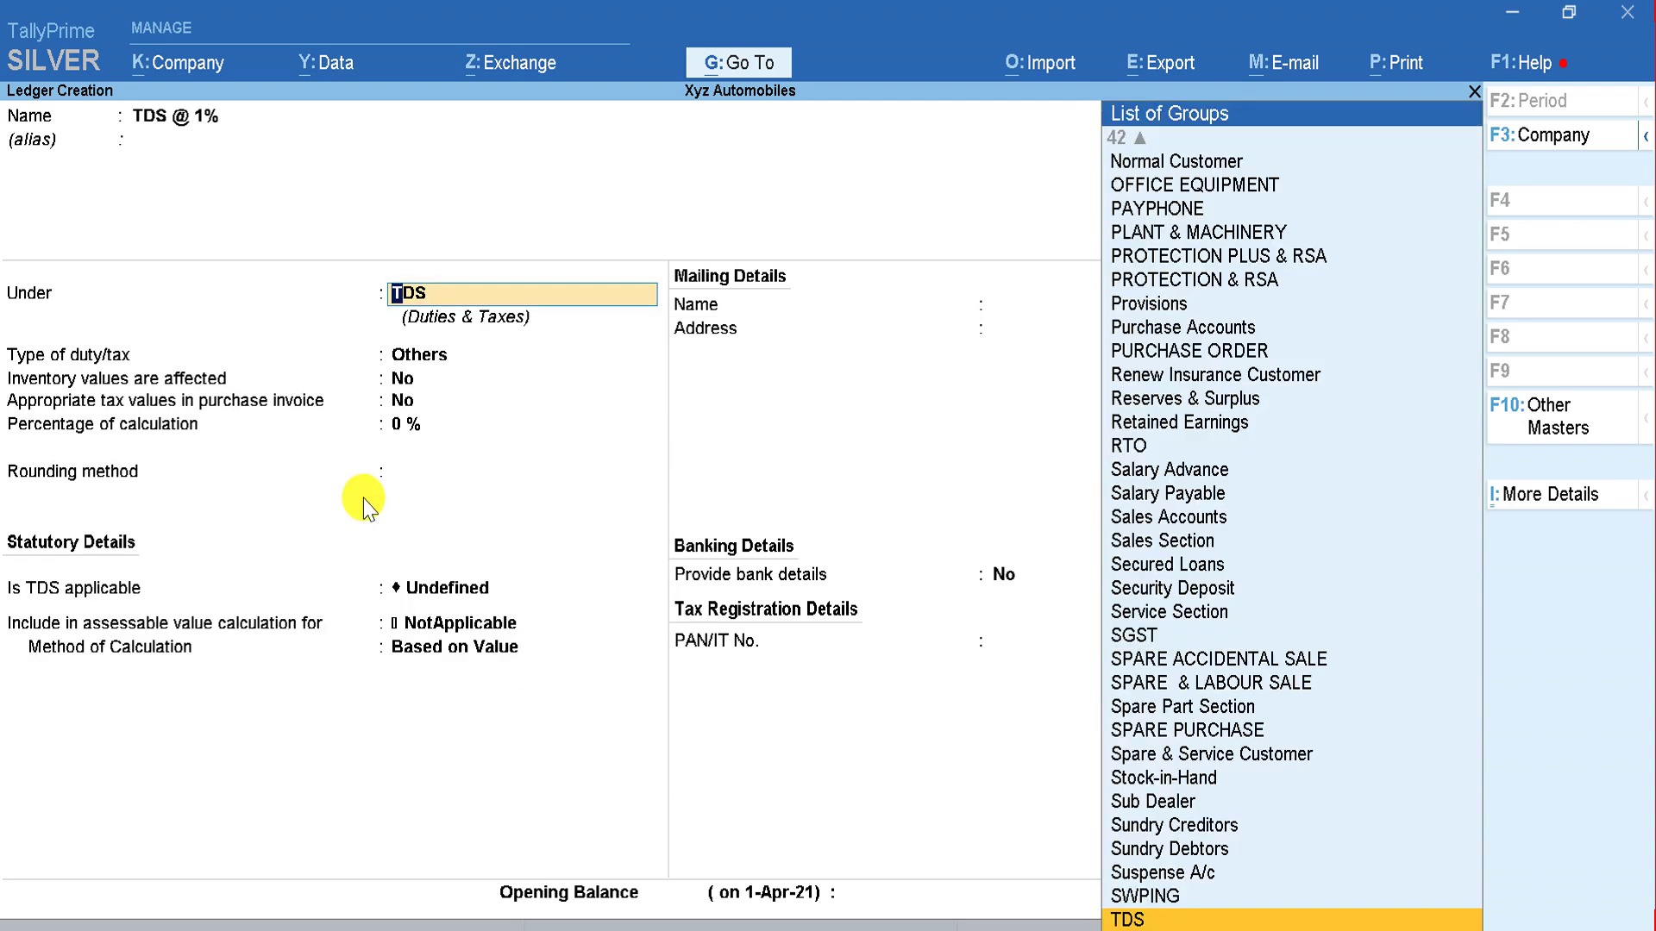
pyautogui.press('Return')
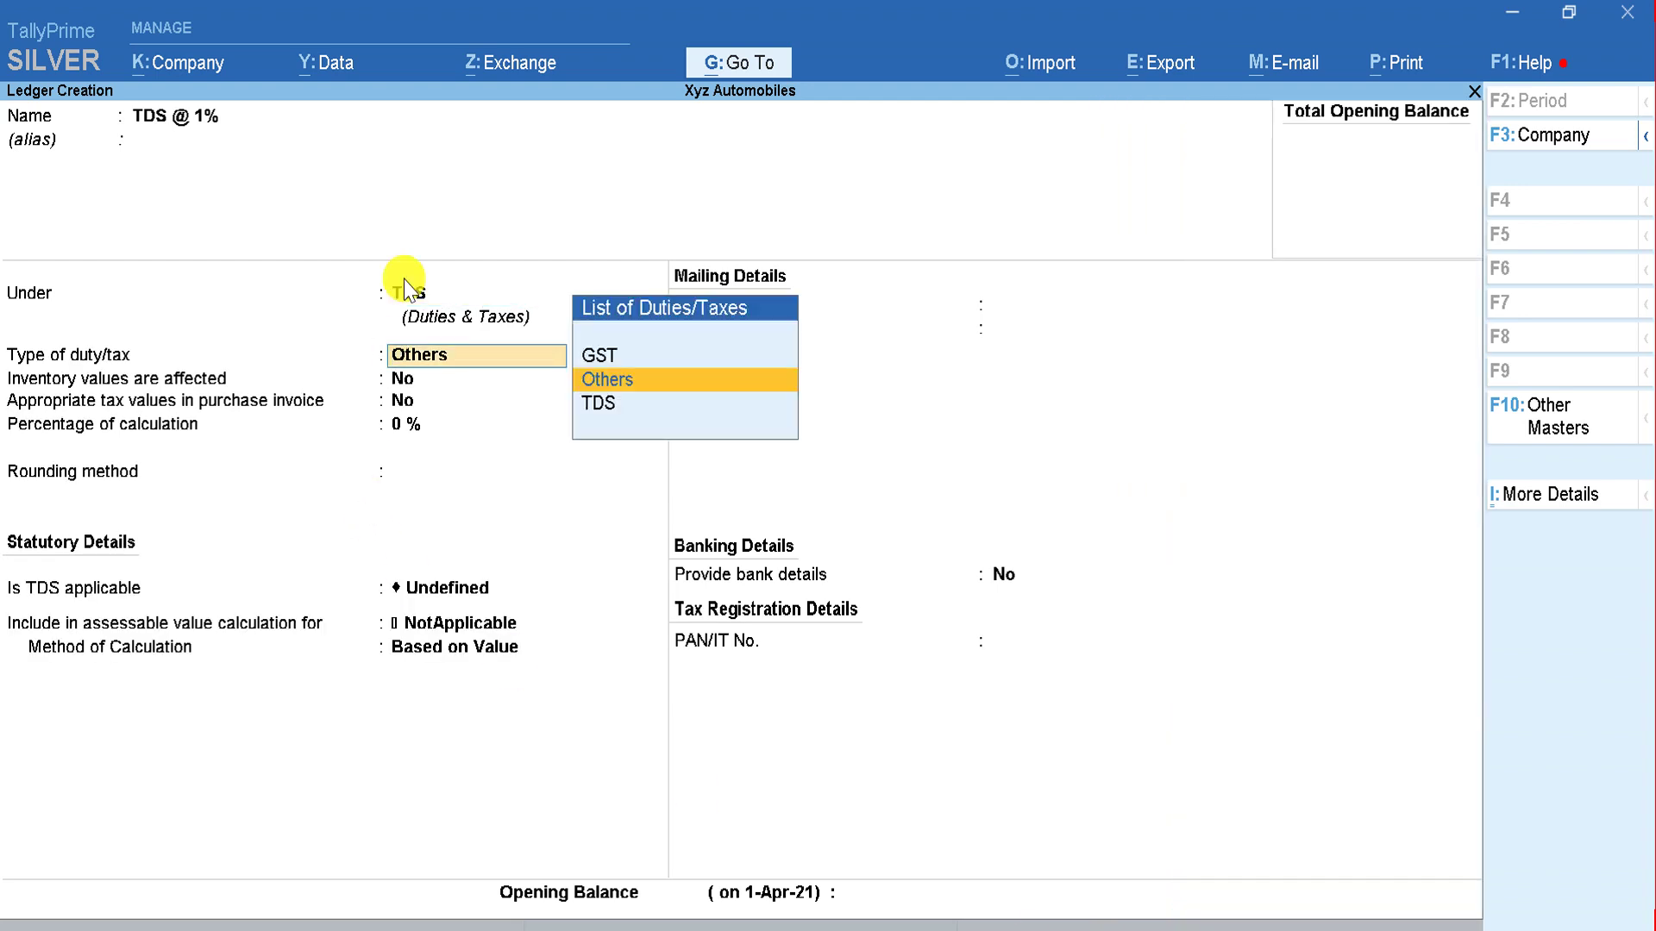
pyautogui.click(608, 406)
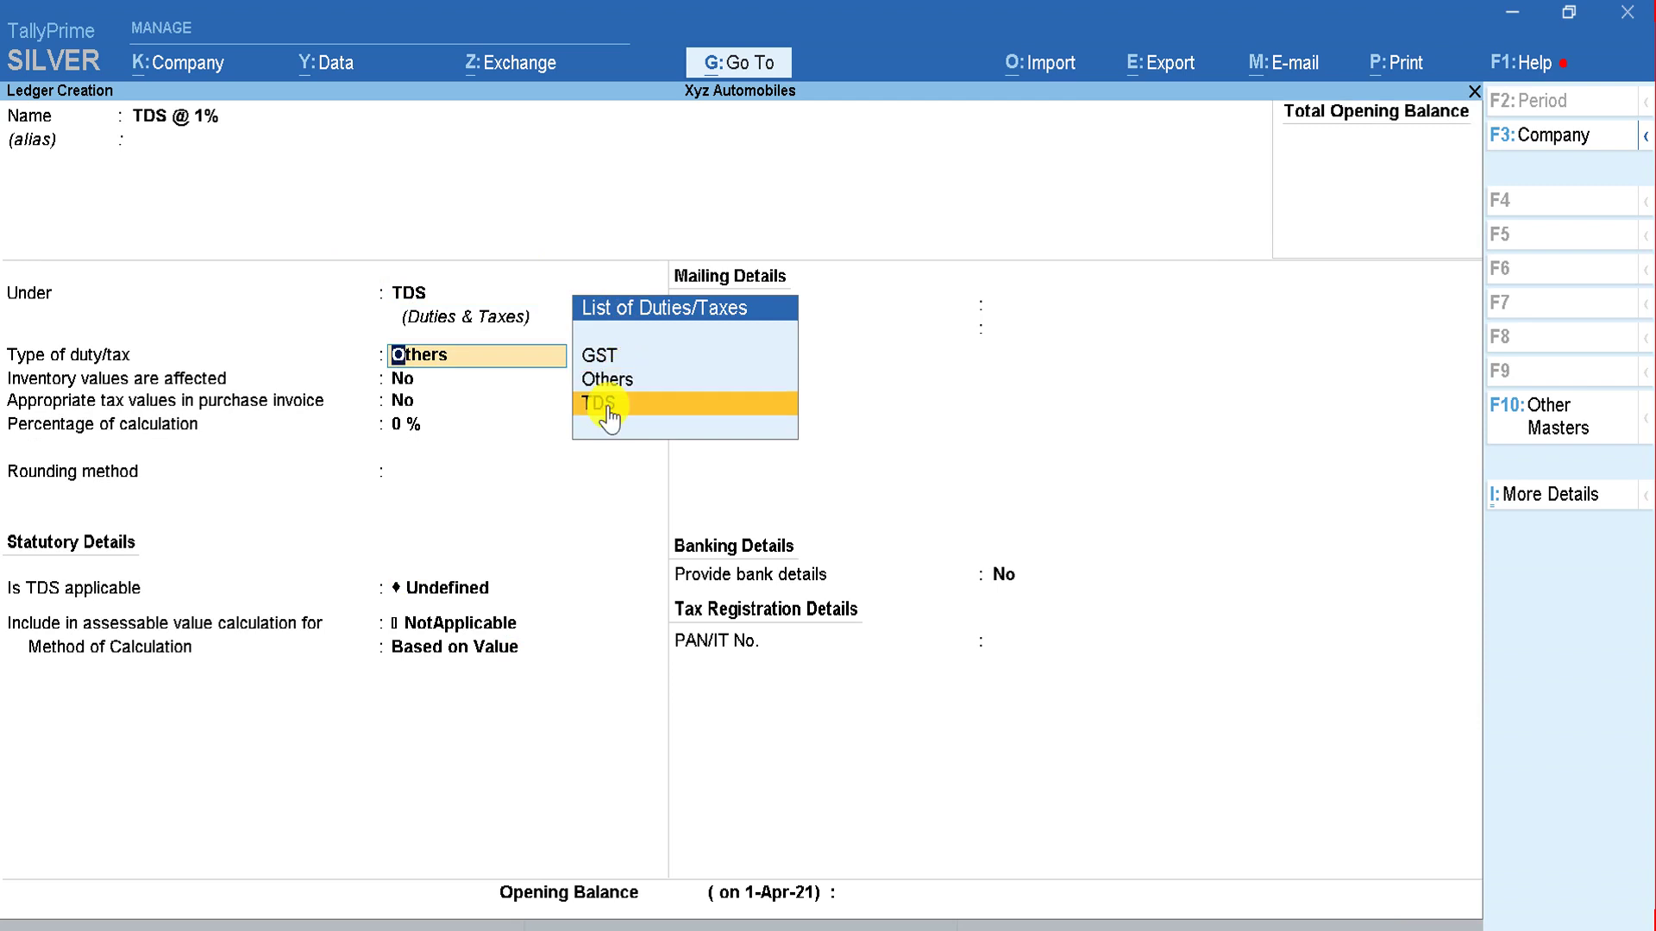
pyautogui.click(610, 412)
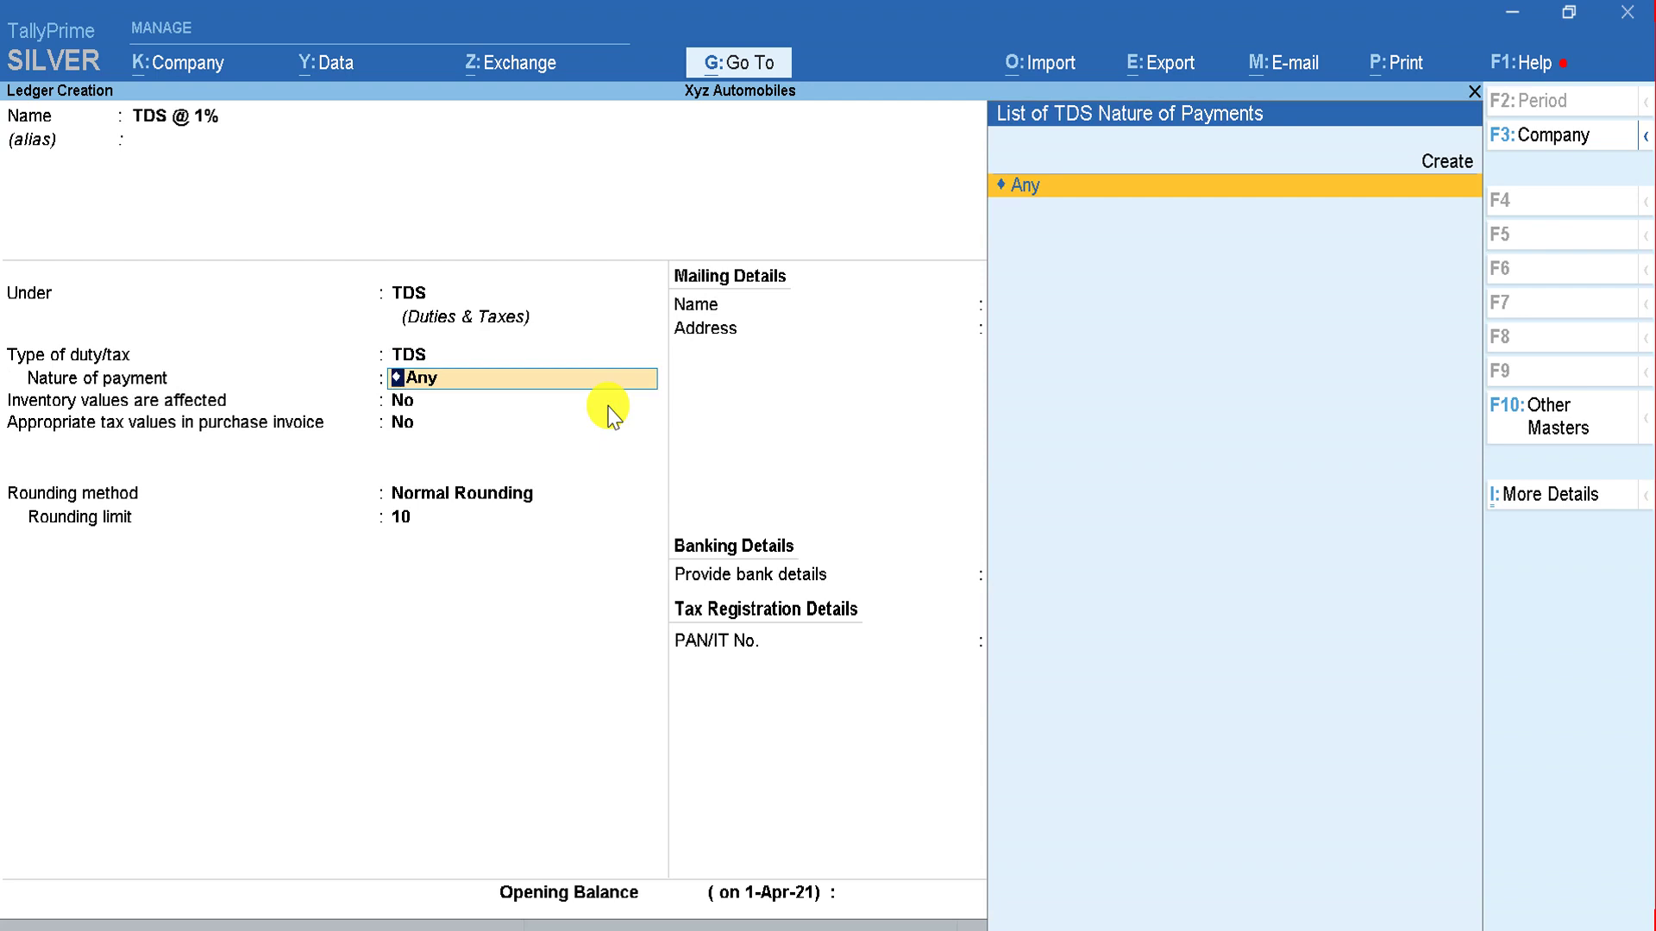
# Step: Choose Any as the nature of payment, abandoning the new-payment form, and save the ledger
pyautogui.press('Up')
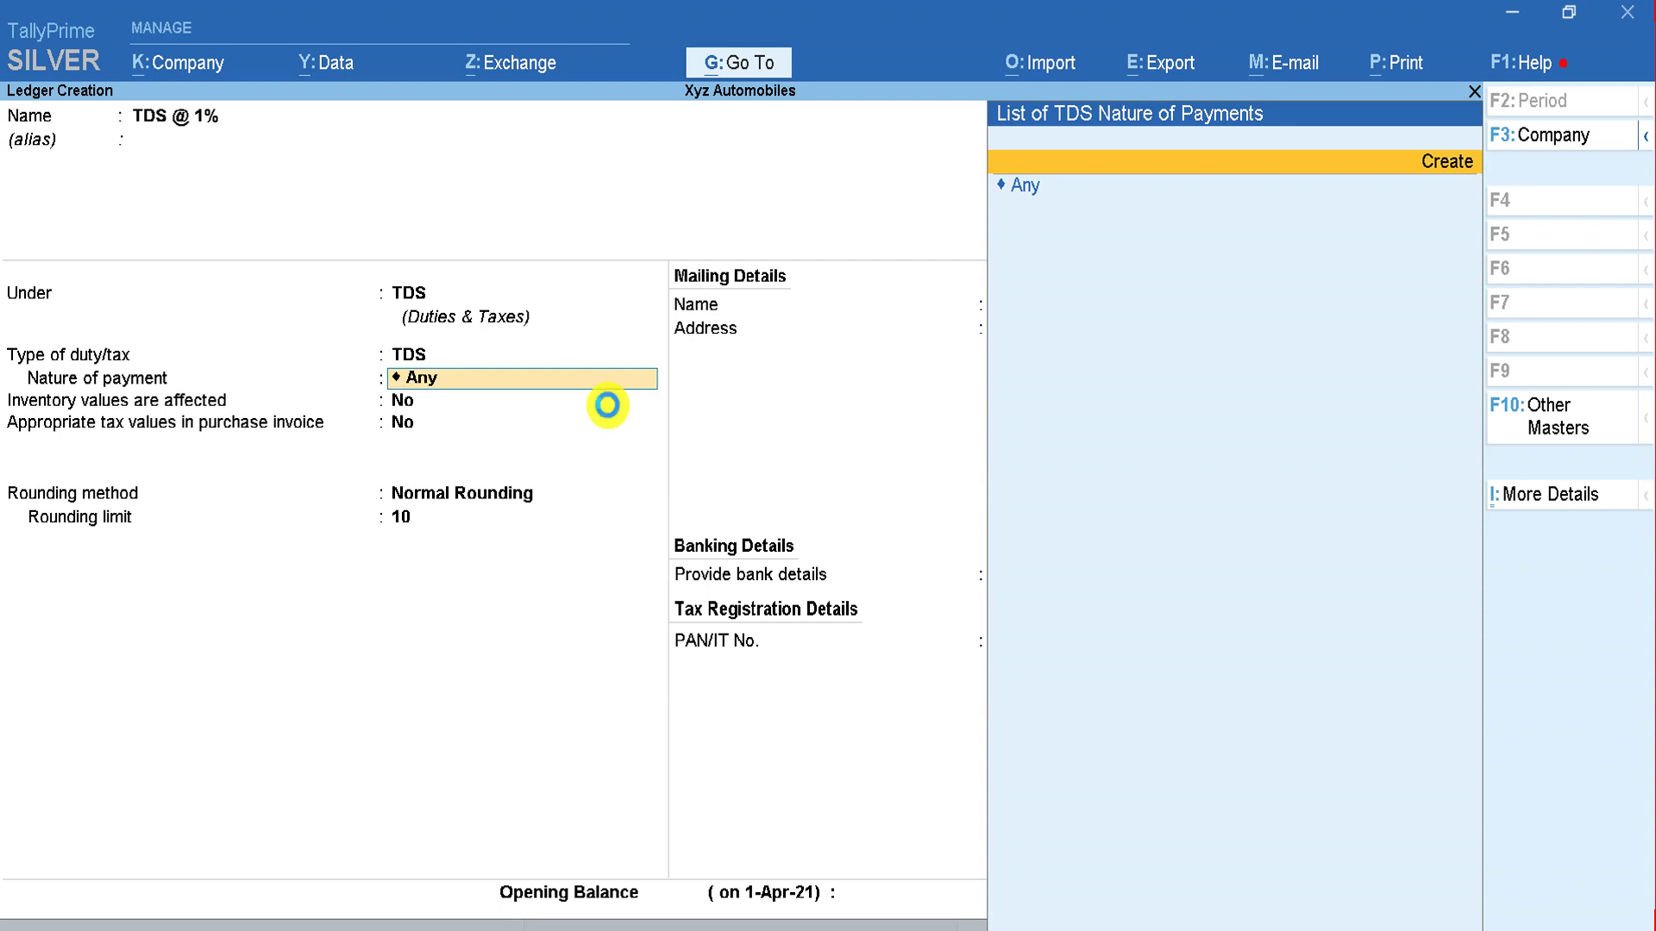
pyautogui.press('Return')
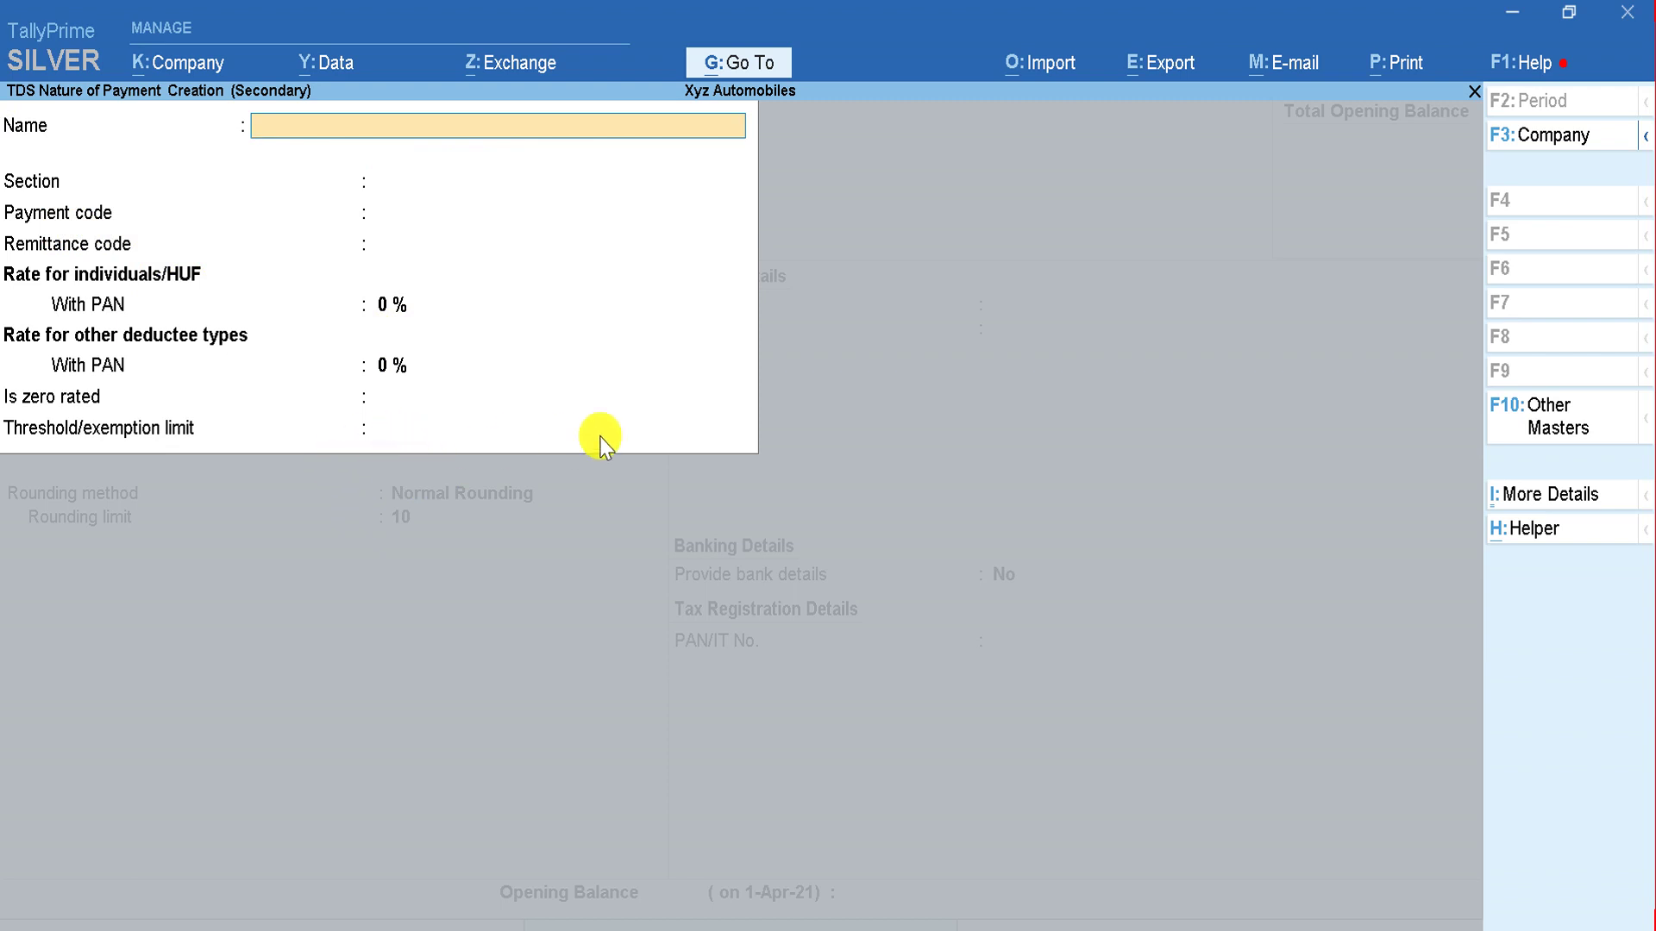
pyautogui.press('Escape')
pyautogui.press('y')
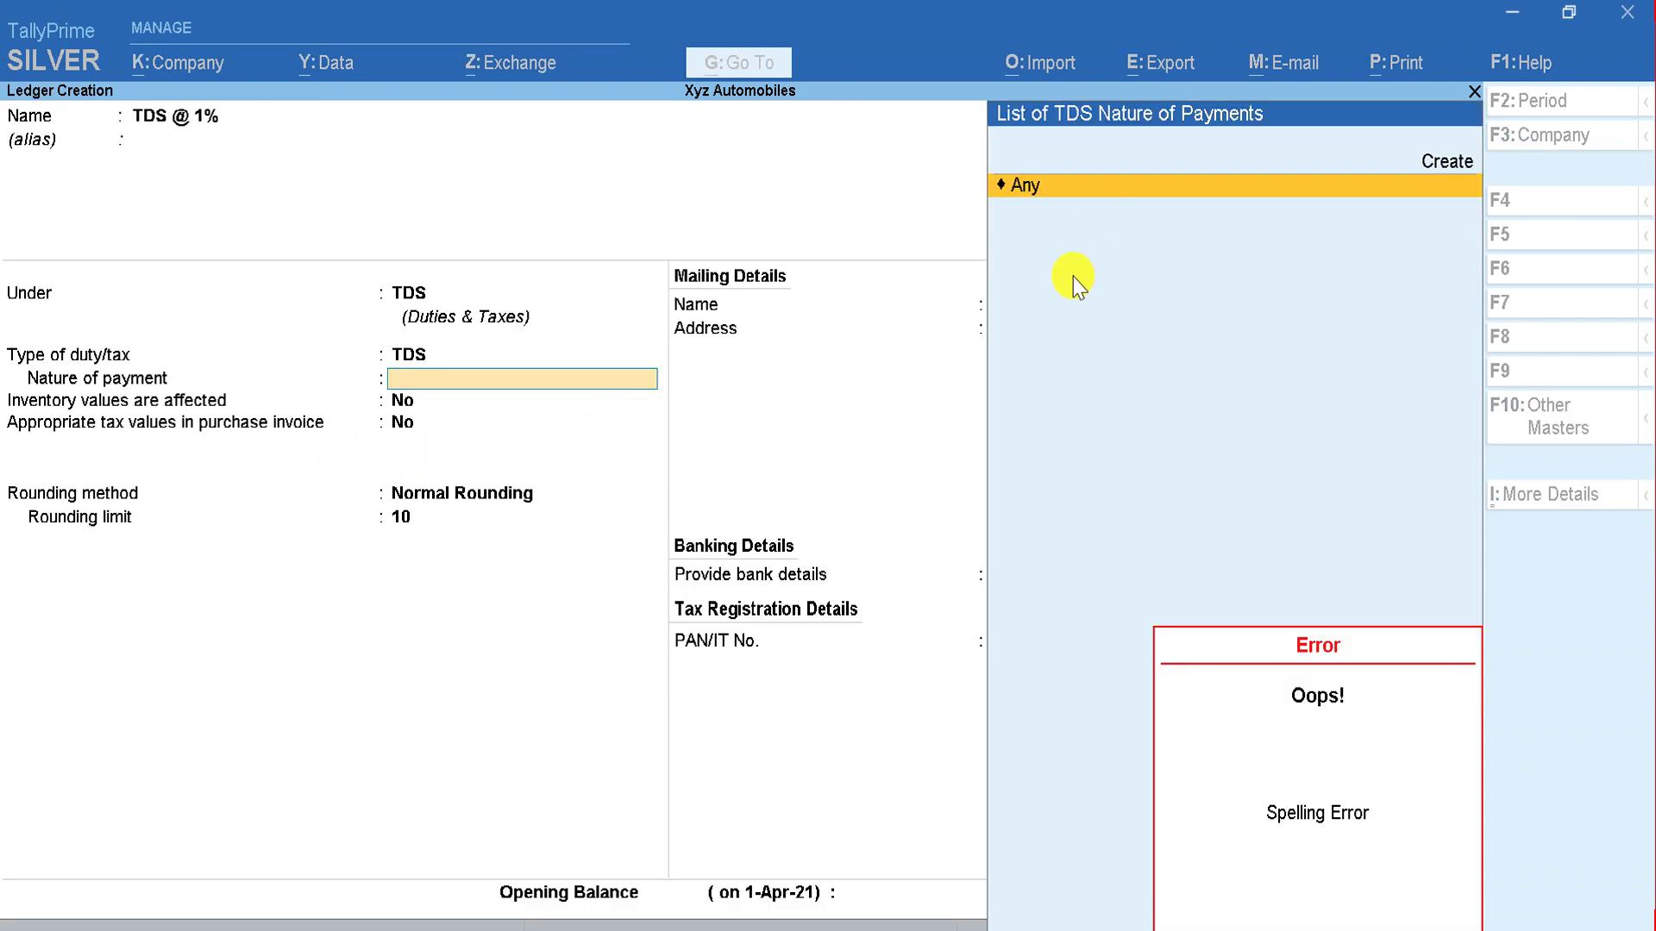
pyautogui.press('Return')
pyautogui.press('Return')
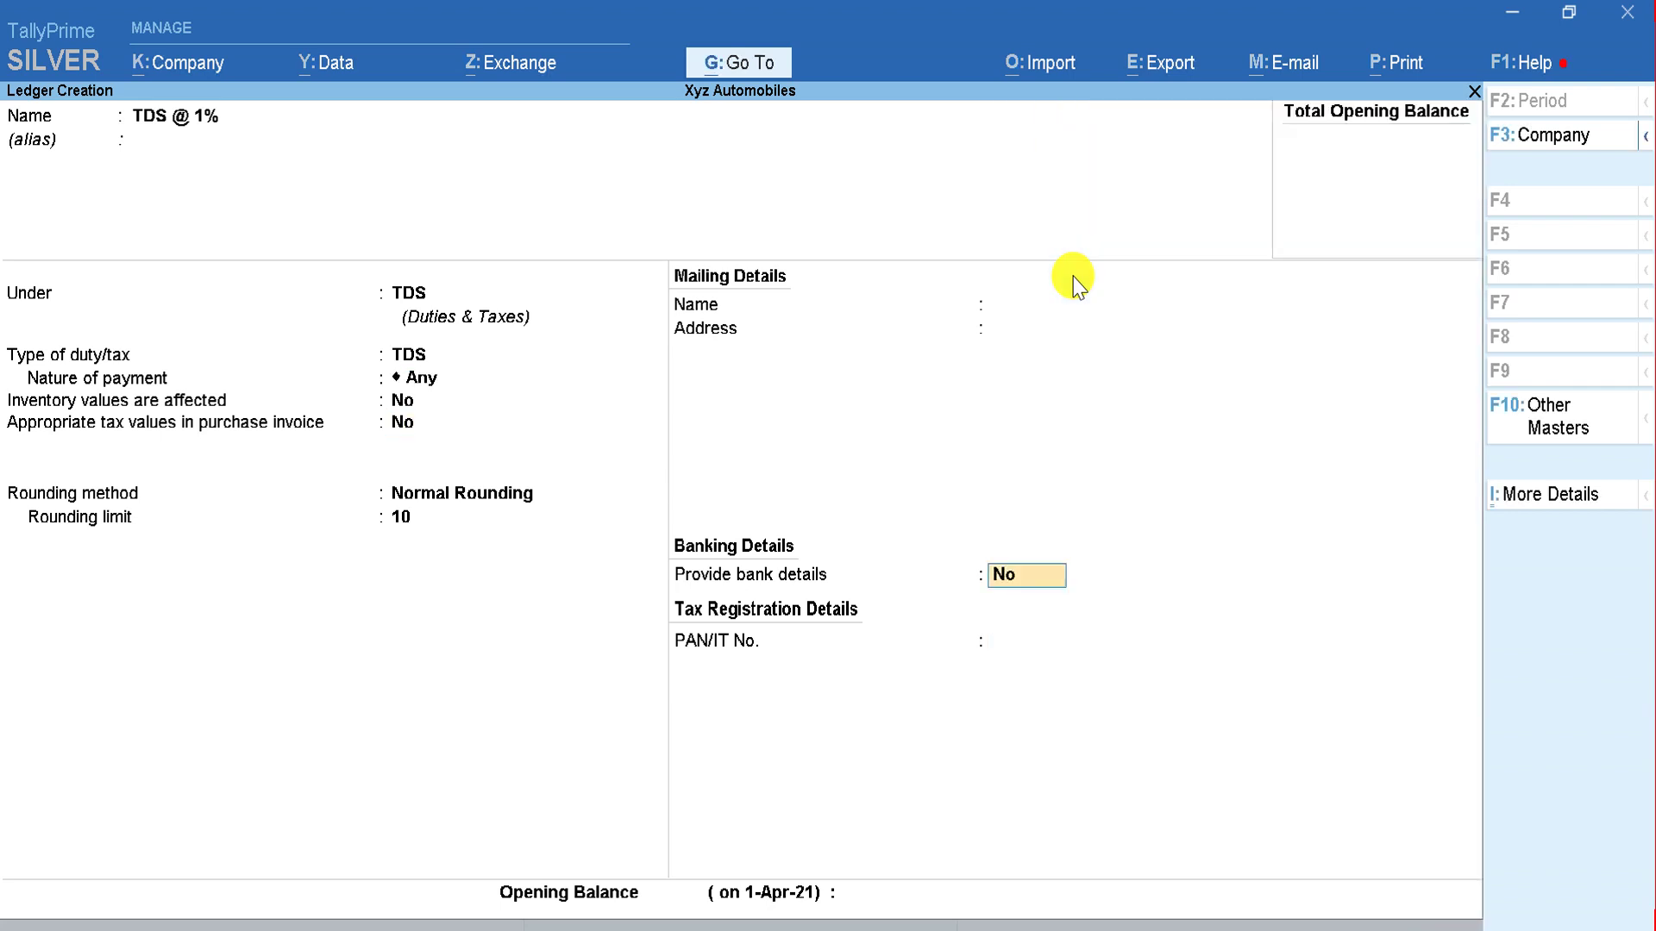
pyautogui.press('Return')
pyautogui.press('Return')
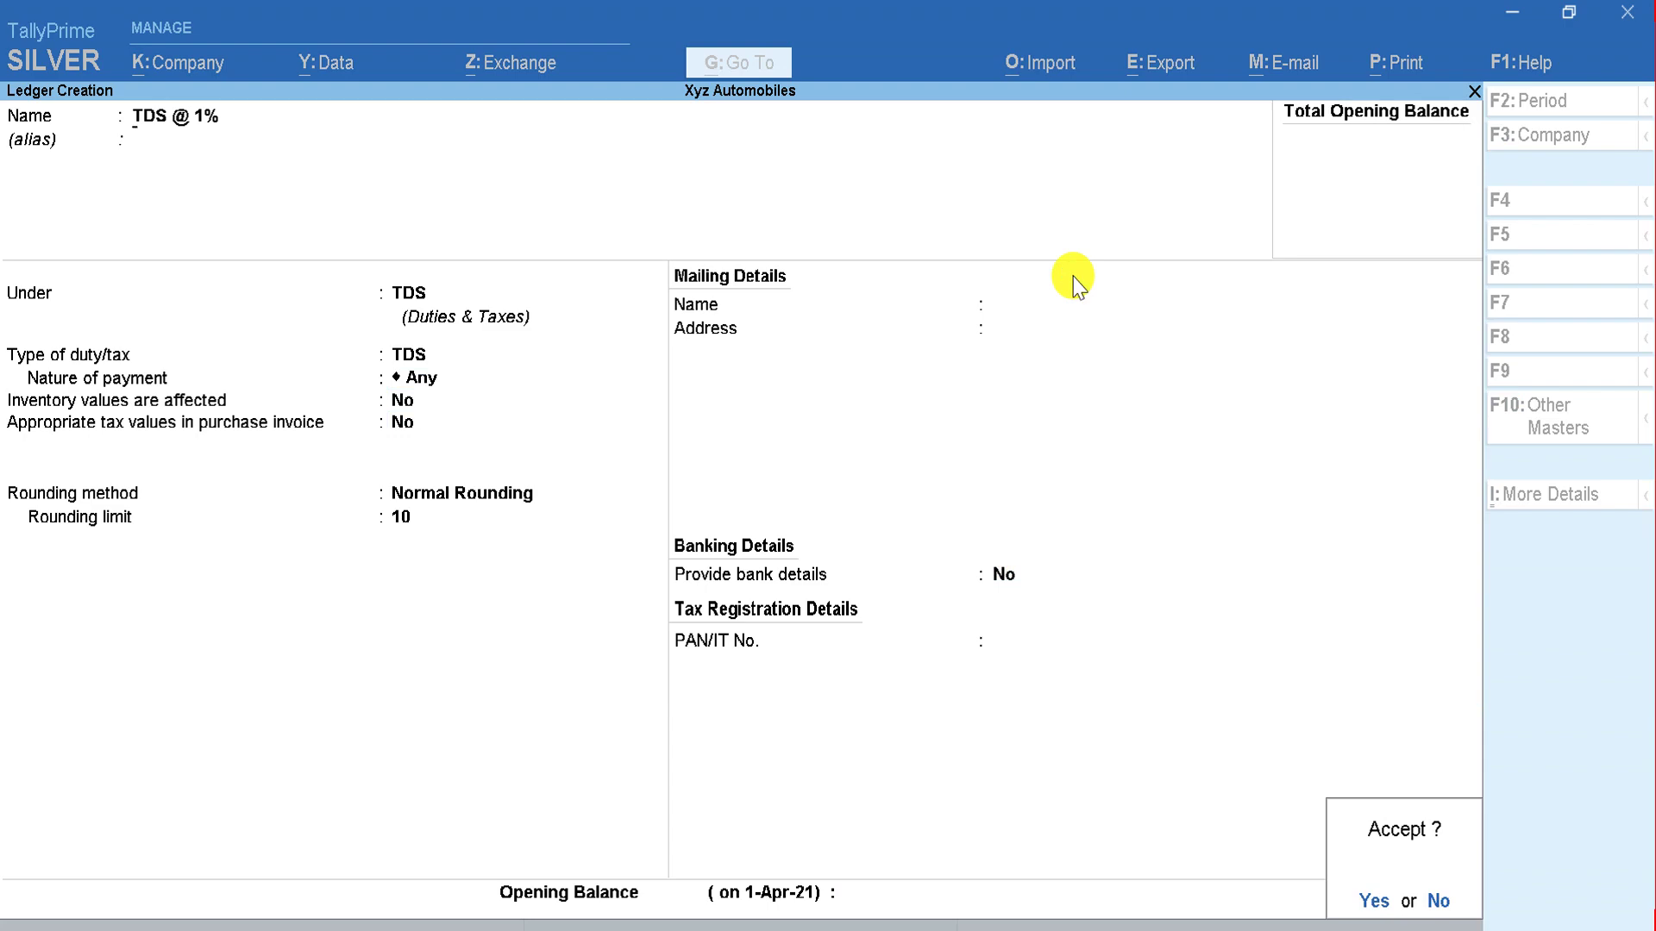
pyautogui.press('Return')
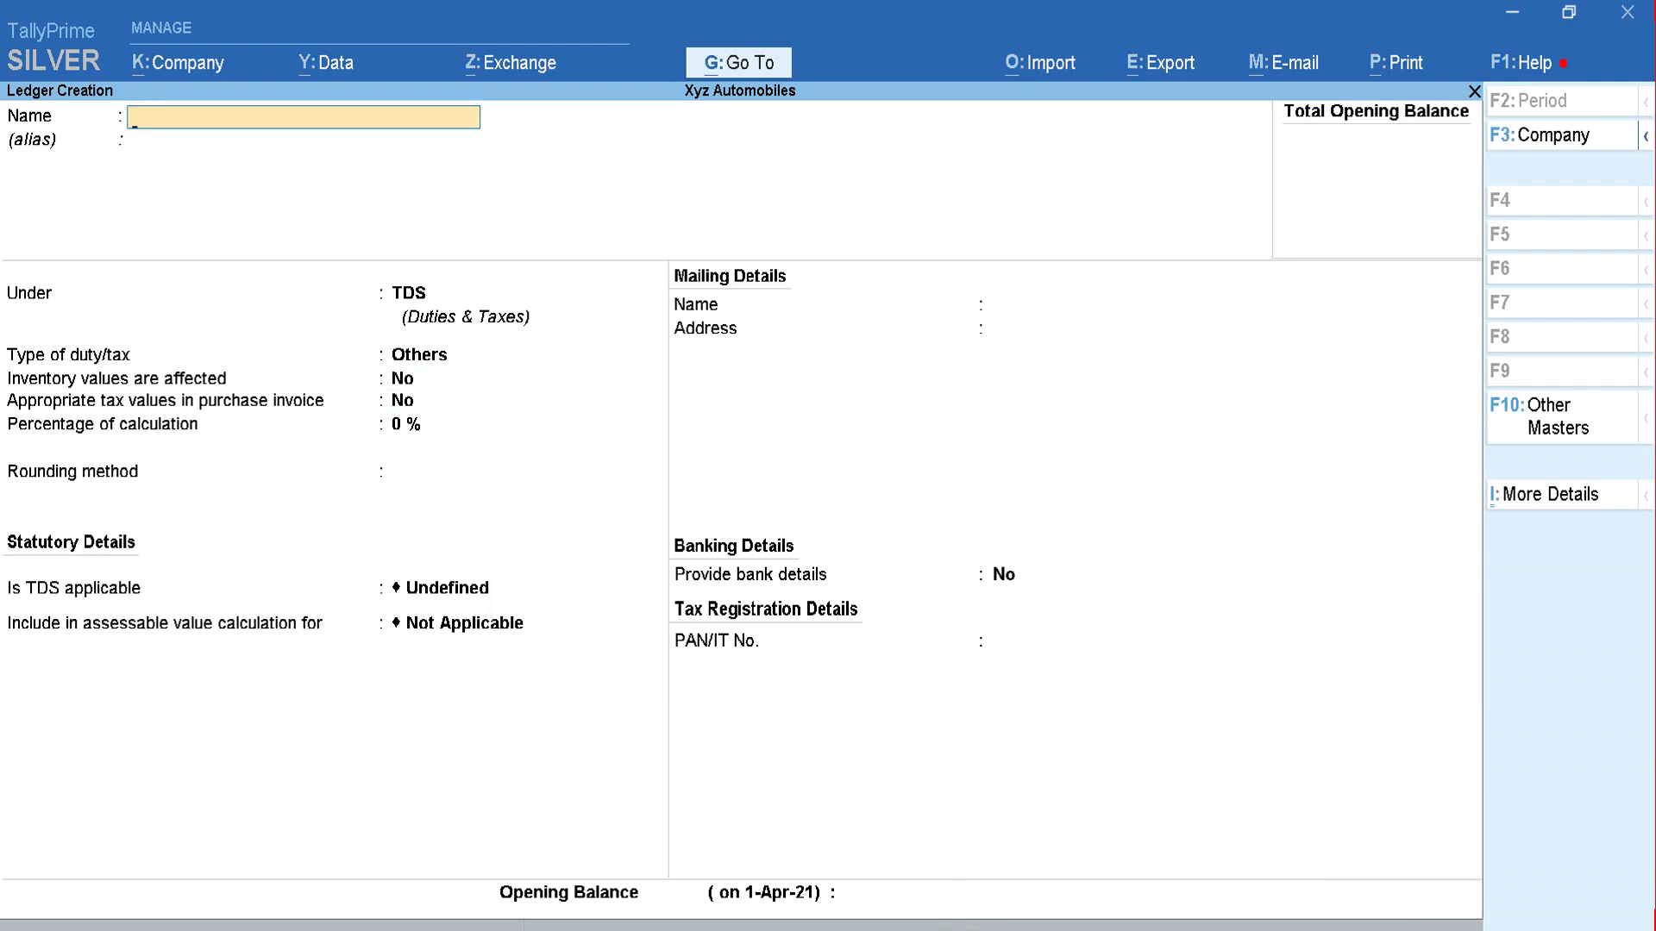
pyautogui.hotkey('alt', 'Tab')
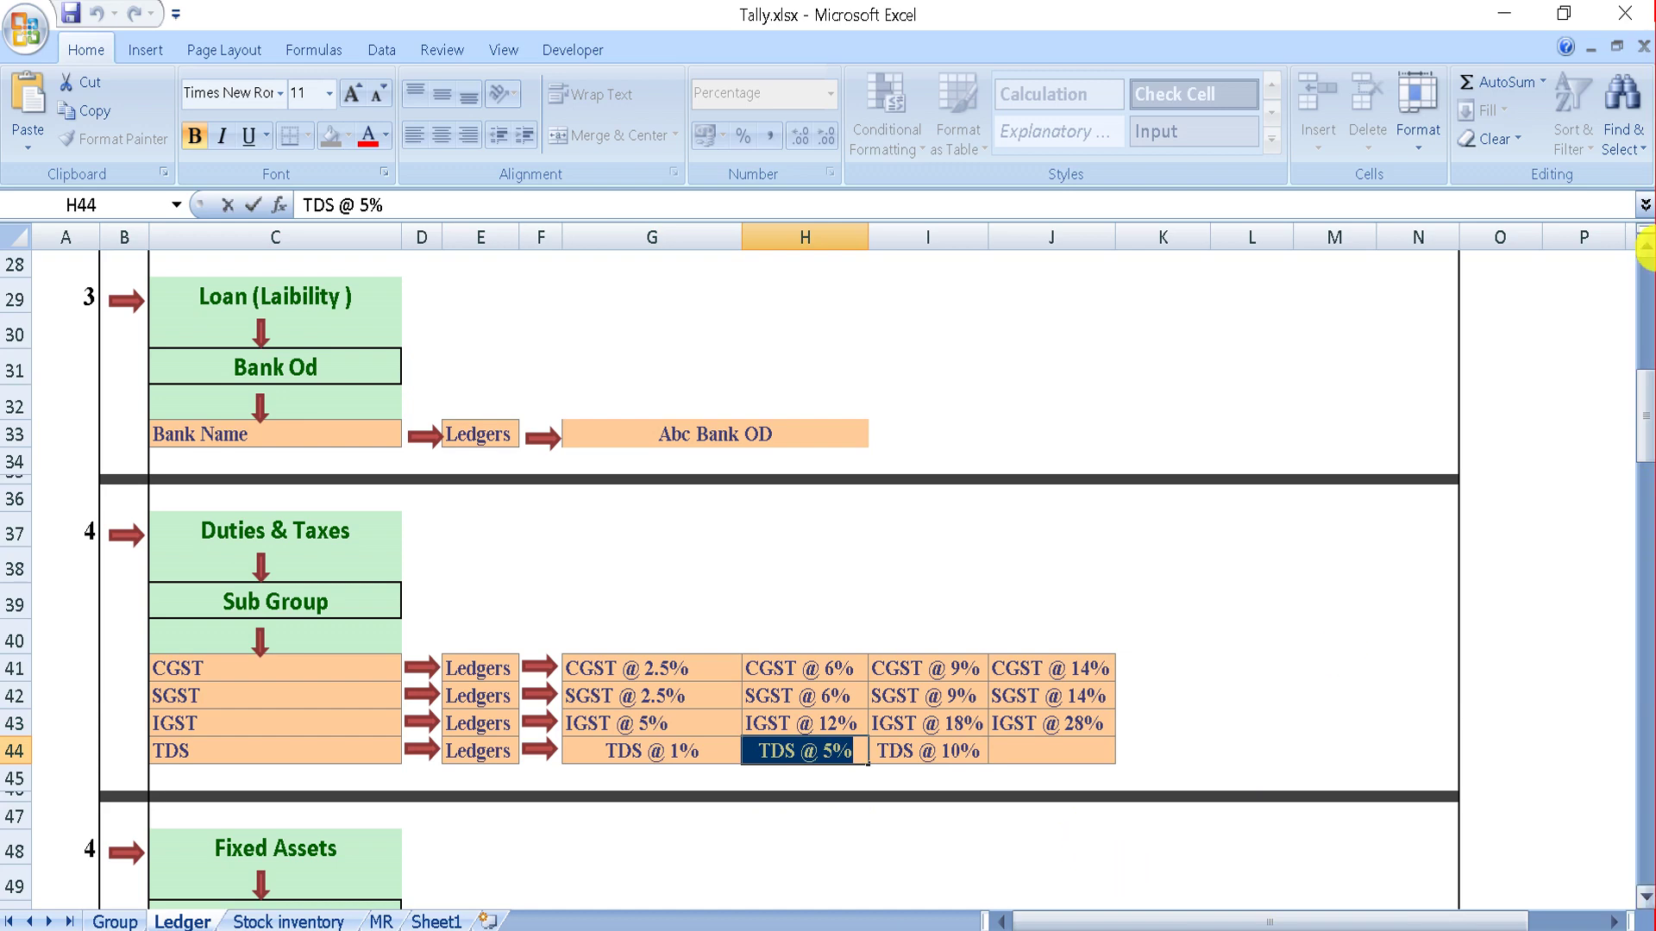
# Step: Scroll the Excel Ledger sheet back to the top, showing the Sundry Debtor and Sundry Creditors sections
pyautogui.moveTo(1649, 398); pyautogui.dragTo(1644, 278)
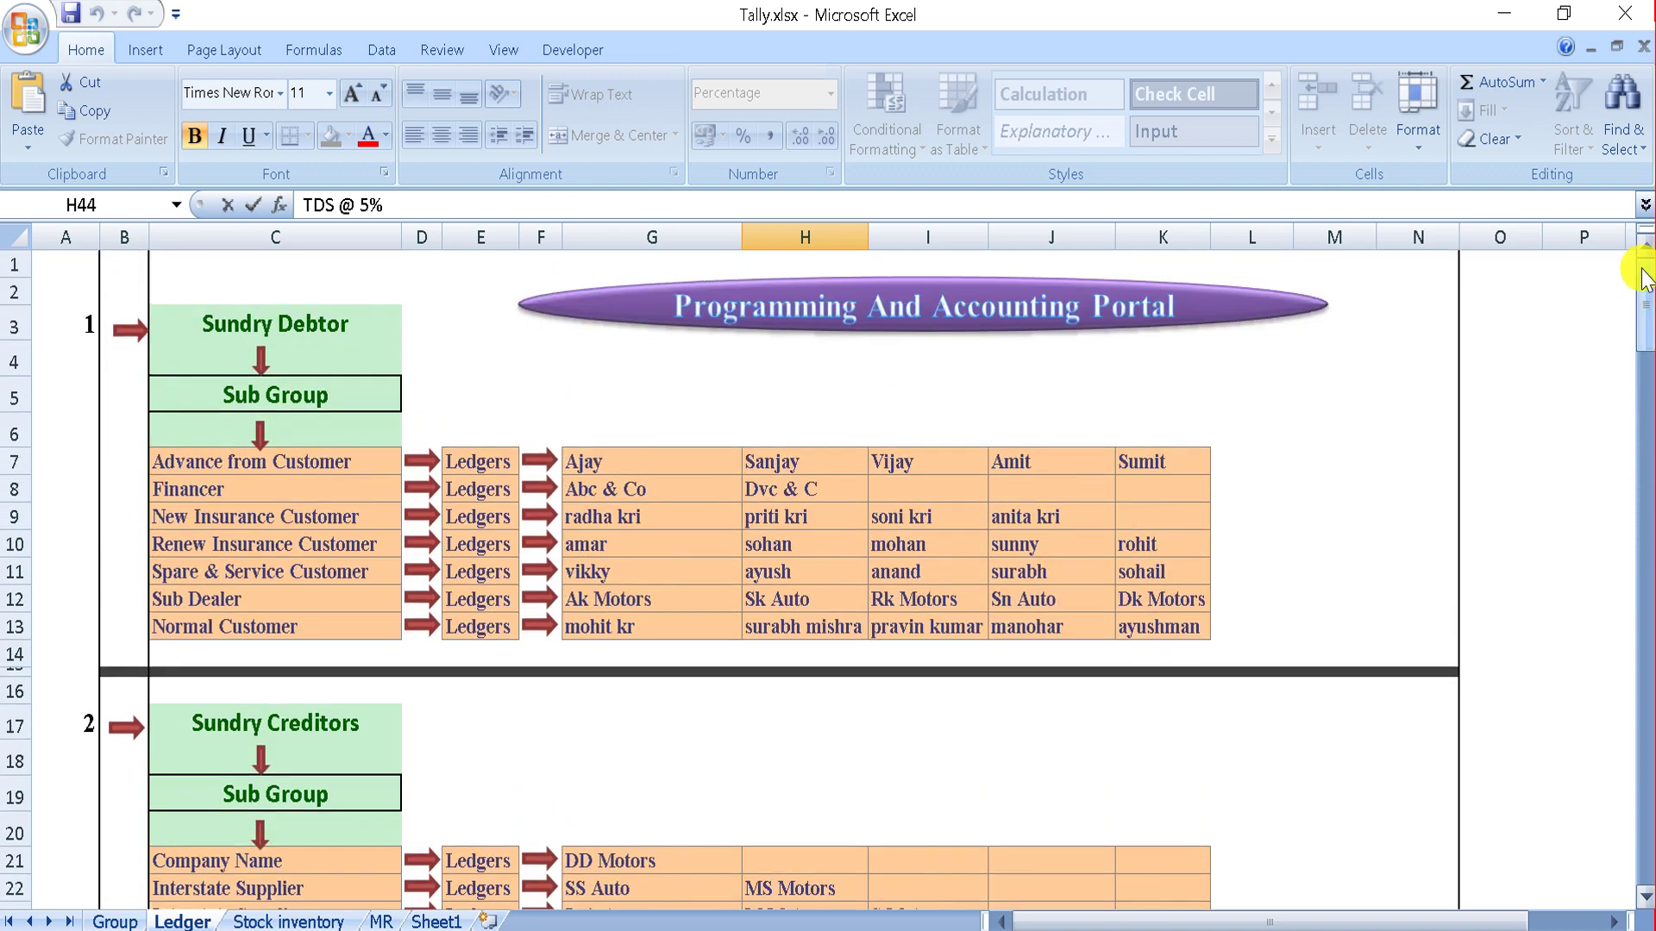